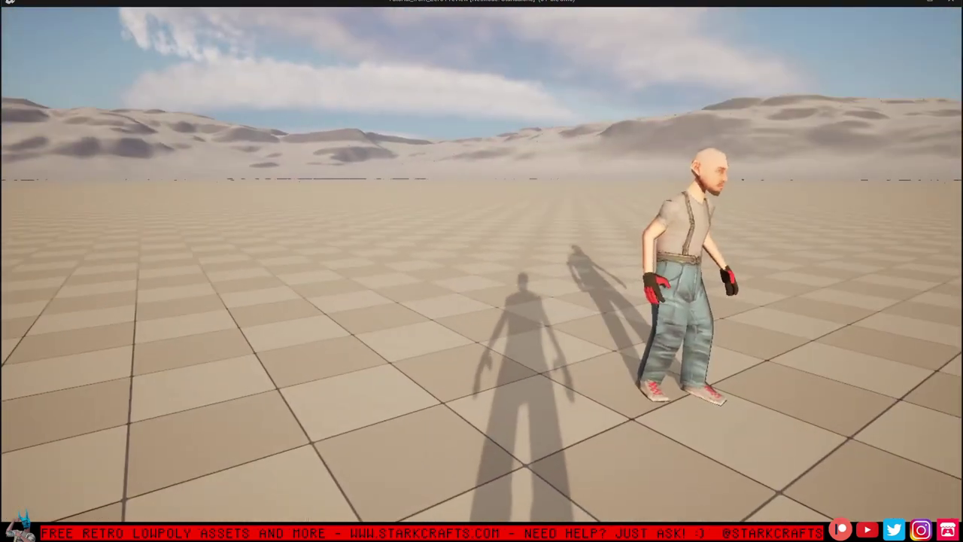
# Leave the game preview, orbit around the rig, and switch Blender to the Animation workspace
pyautogui.press('super')
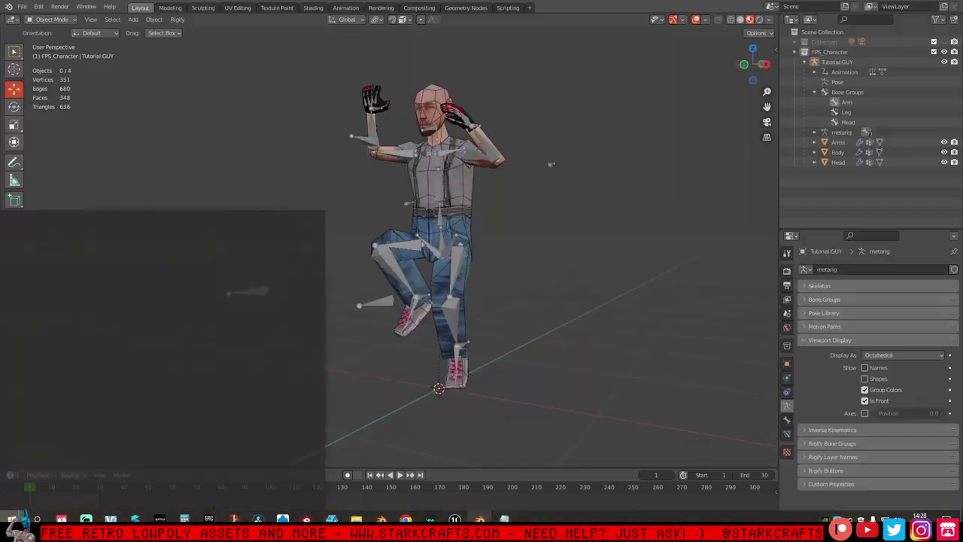
pyautogui.moveTo(566, 233); pyautogui.dragTo(548, 254, button='middle')
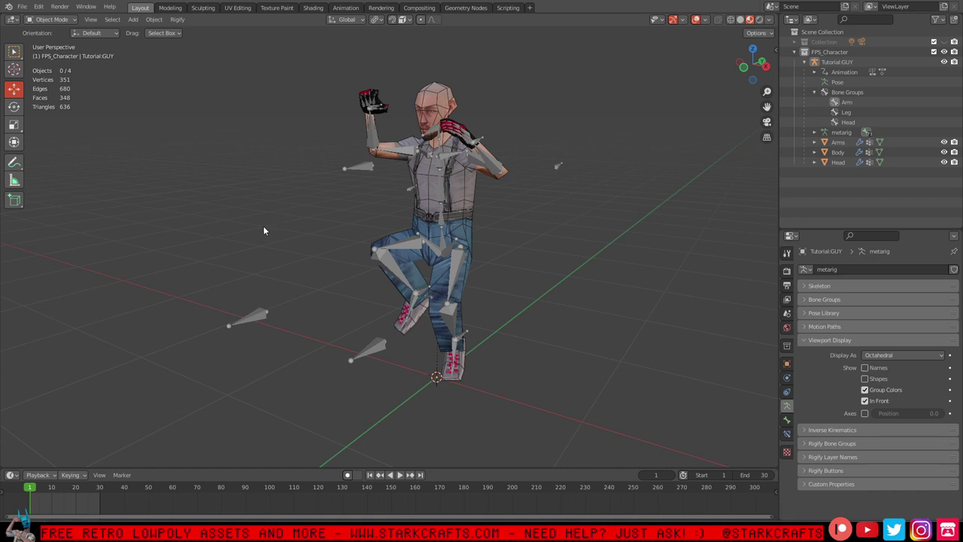
pyautogui.click(346, 8)
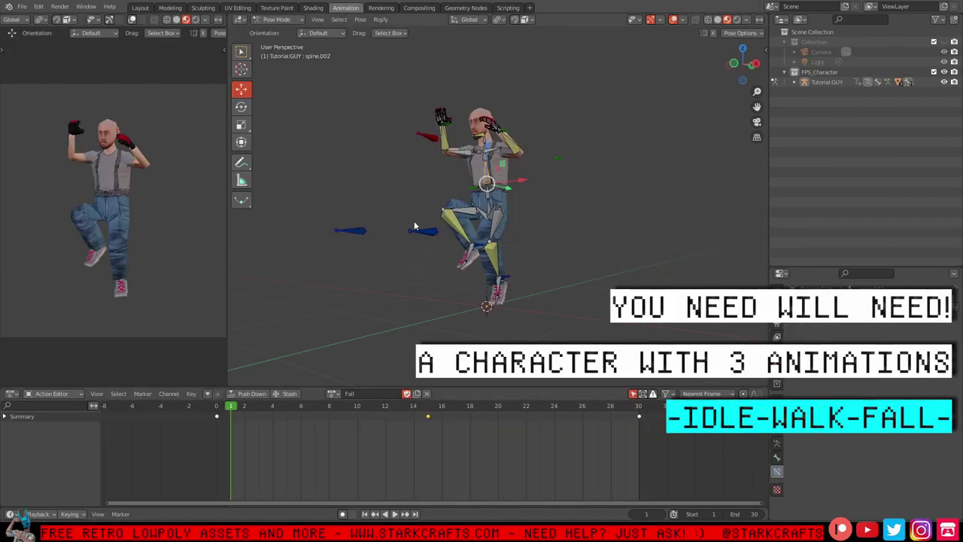
# Play the Fall action, then load the Idle action and play it
pyautogui.press('space')
pyautogui.press('Escape')
pyautogui.click(331, 399)
pyautogui.click(354, 416)
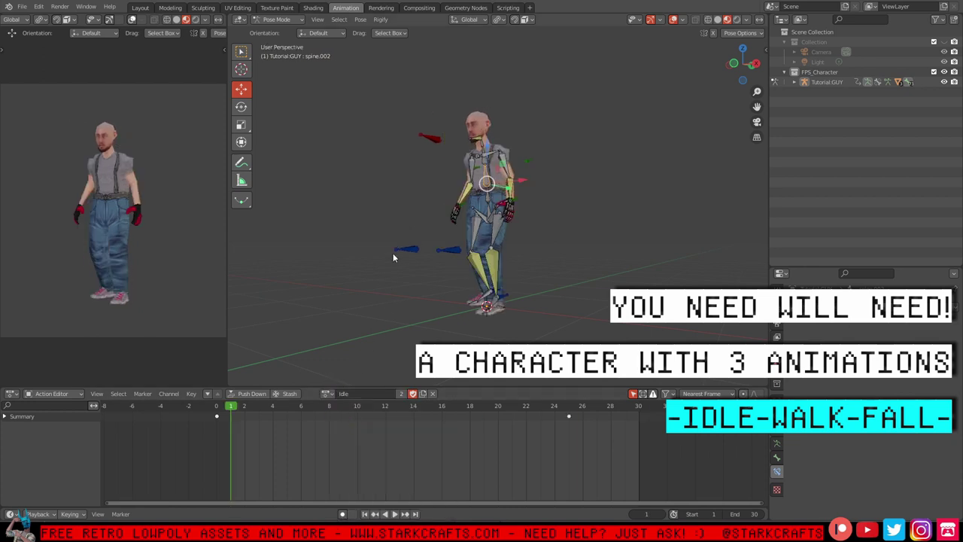
pyautogui.press('space')
pyautogui.moveTo(389, 260); pyautogui.dragTo(463, 284, button='middle')
pyautogui.press('space')
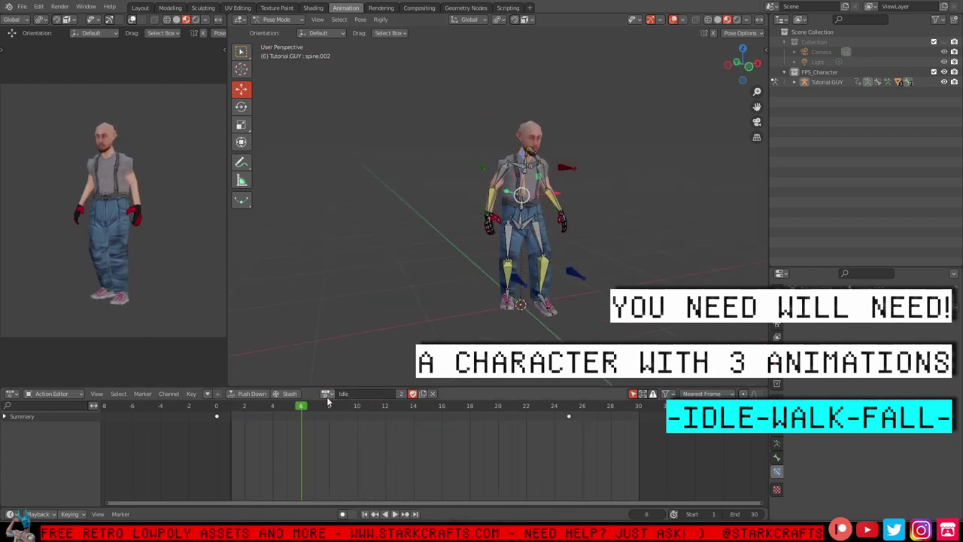
# Load the Walk action and play it, then replay from frame 0
pyautogui.click(326, 394)
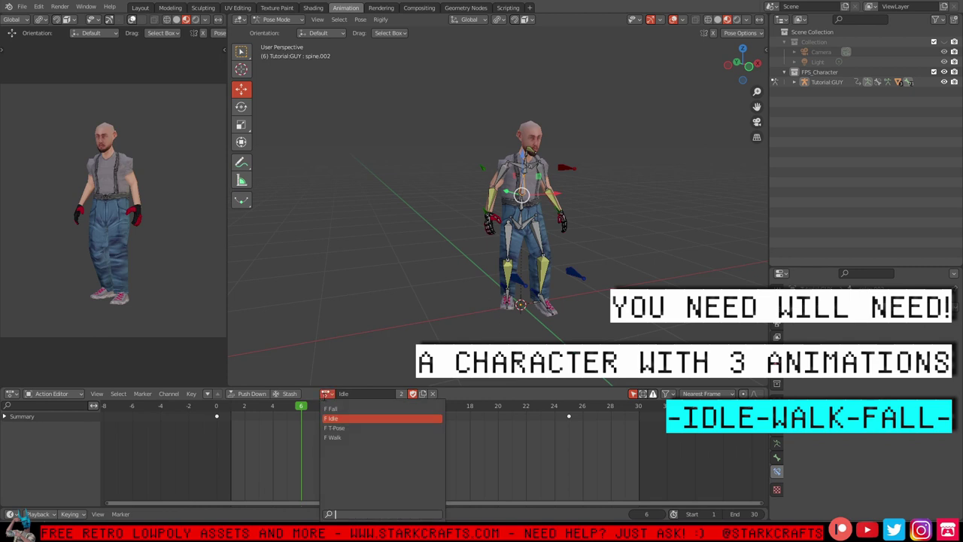
pyautogui.click(332, 437)
pyautogui.press('space')
pyautogui.moveTo(430, 219); pyautogui.dragTo(340, 220, button='middle')
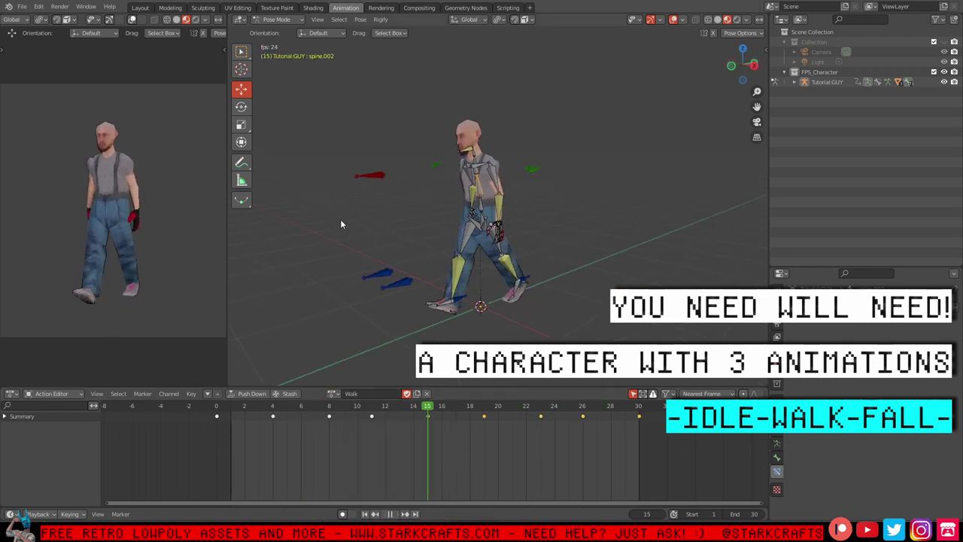
pyautogui.press('Escape')
pyautogui.click(331, 394)
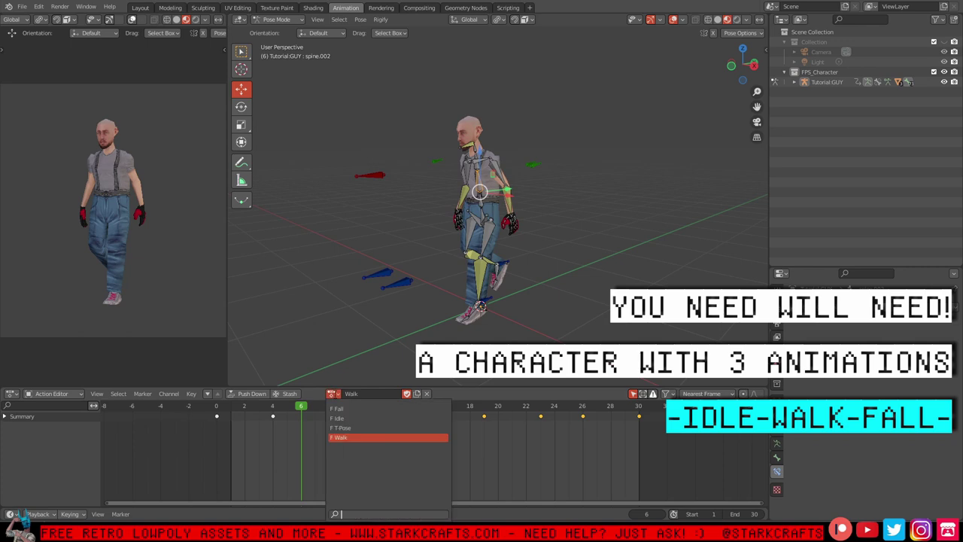
pyautogui.click(217, 408)
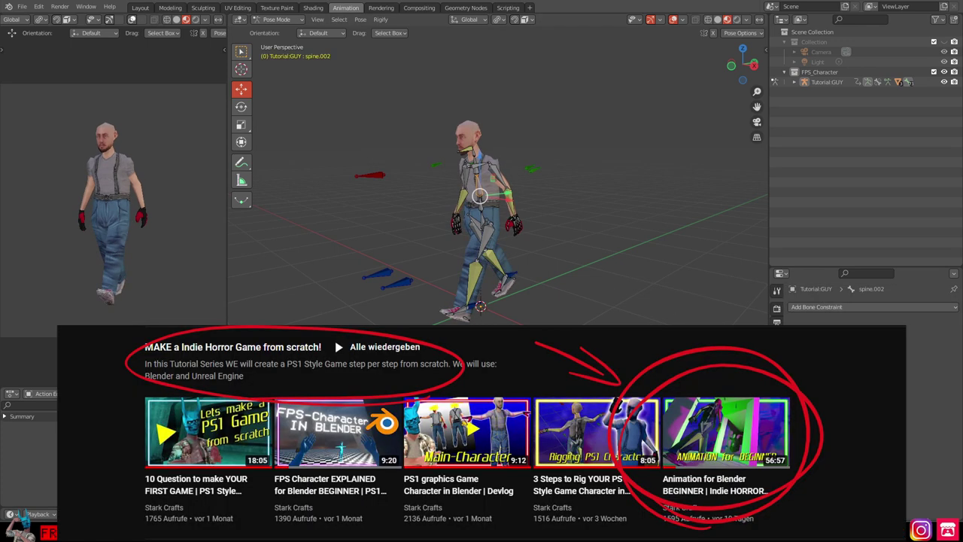
pyautogui.press('space')
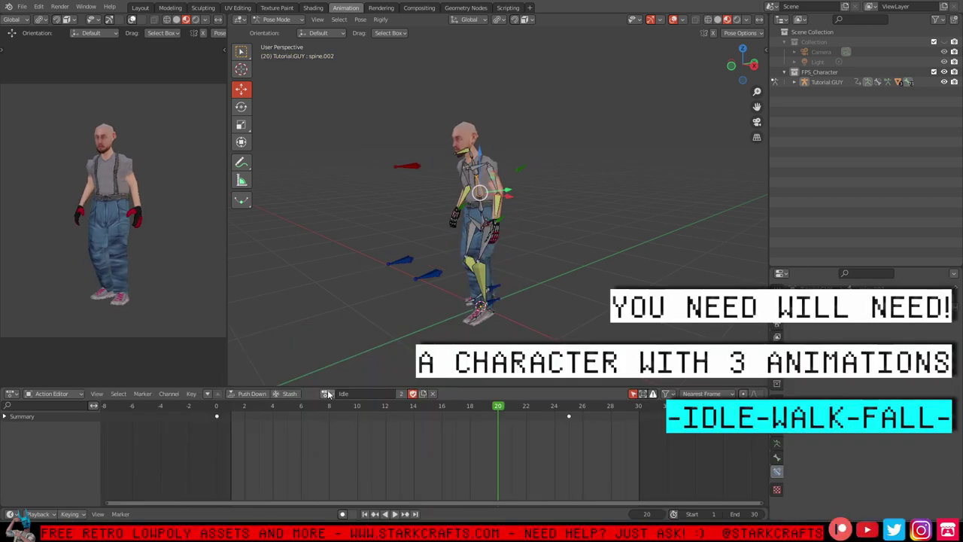
pyautogui.click(328, 394)
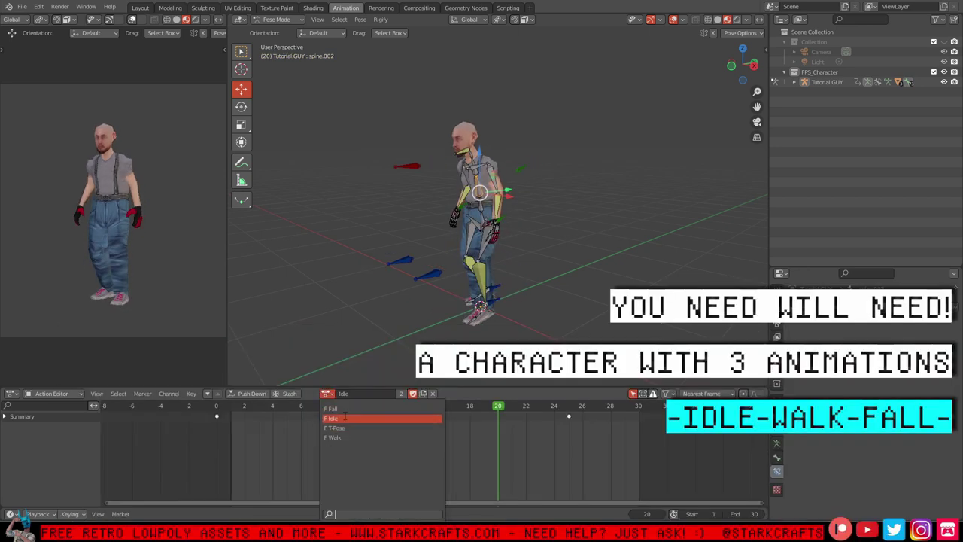
# Load the Fall action, scrub to frames 0, 30 and 15, then play it
pyautogui.click(332, 409)
pyautogui.click(218, 407)
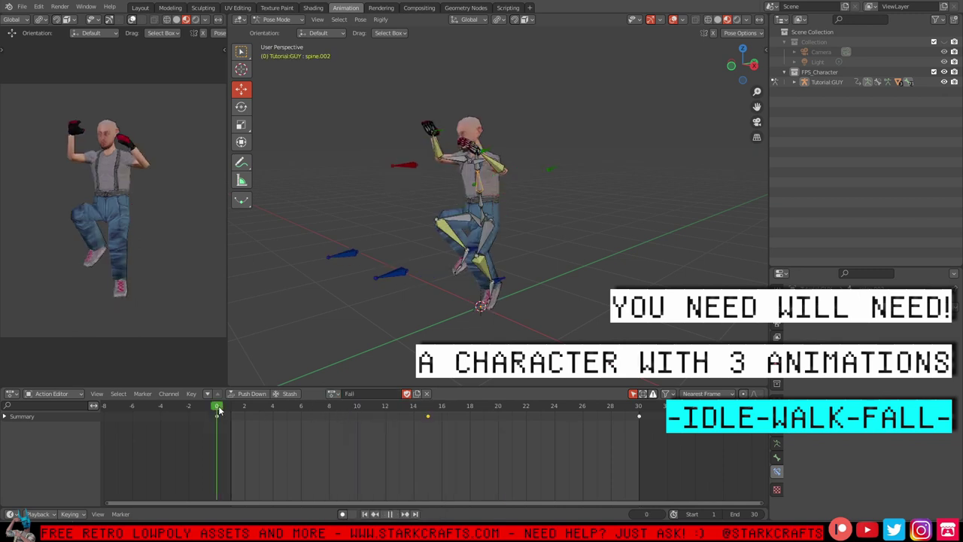
pyautogui.moveTo(336, 293)
pyautogui.mouseDown(button='middle')
pyautogui.moveTo(367, 294)
pyautogui.moveTo(353, 284)
pyautogui.mouseUp(button='middle')
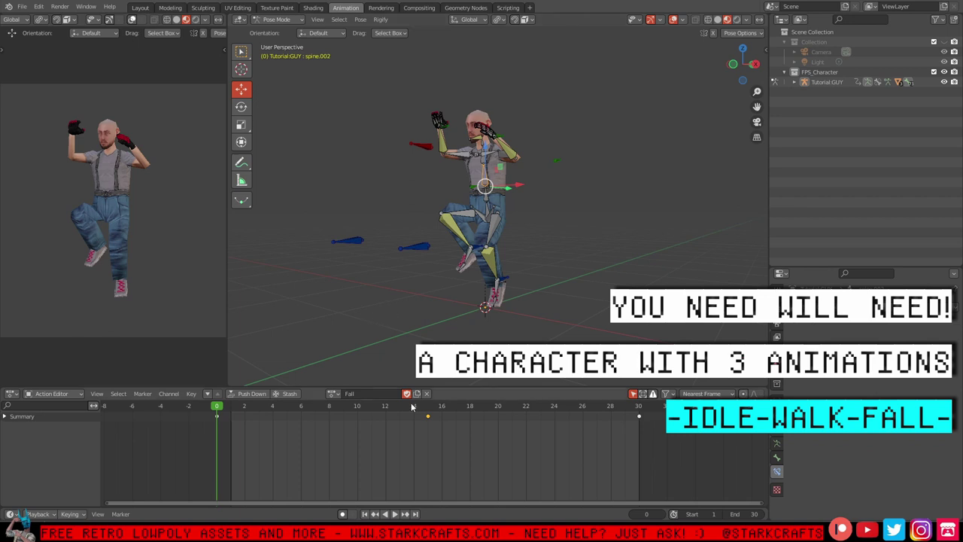
pyautogui.moveTo(435, 276); pyautogui.dragTo(469, 267, button='middle')
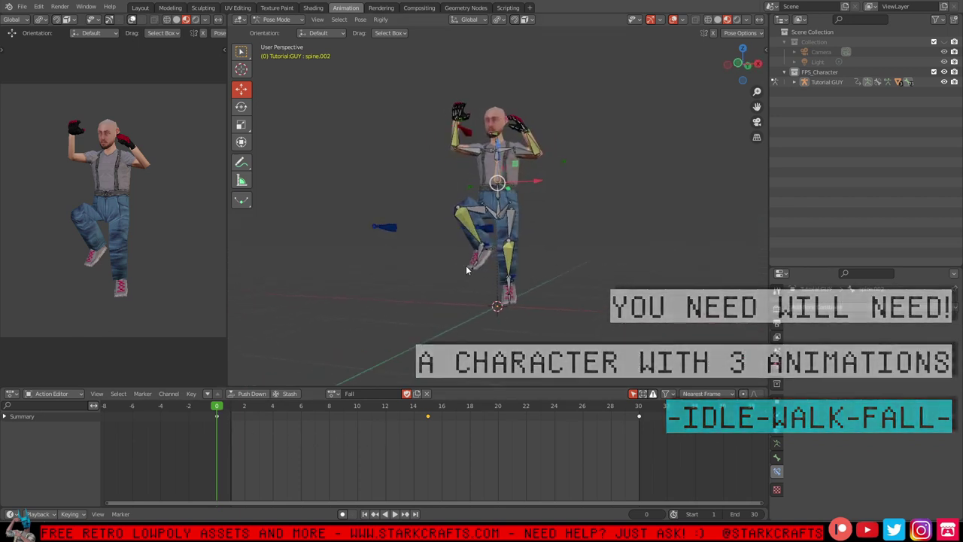
pyautogui.click(639, 407)
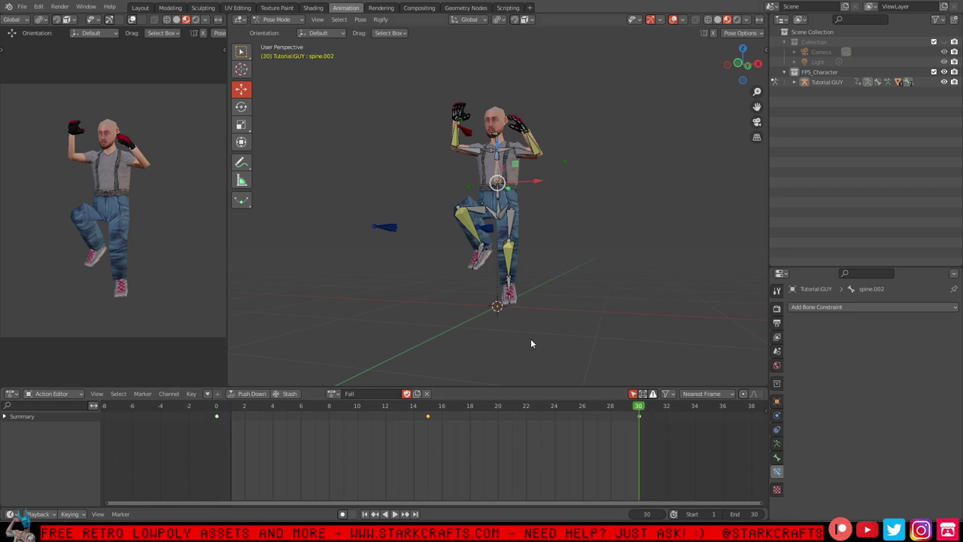
pyautogui.click(427, 407)
pyautogui.moveTo(650, 172); pyautogui.dragTo(589, 195, button='middle')
pyautogui.press('space')
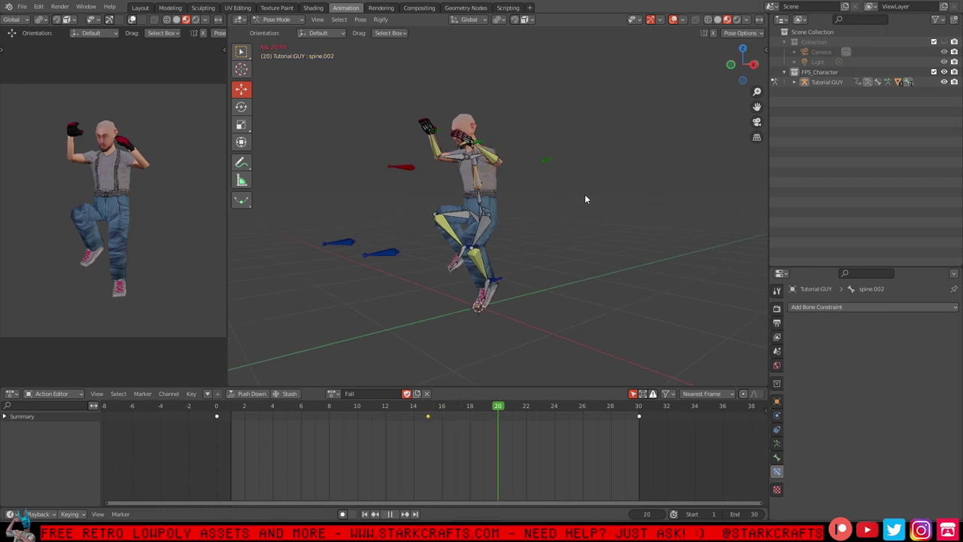
# Stop the Fall animation playback in Blender
pyautogui.press('space')
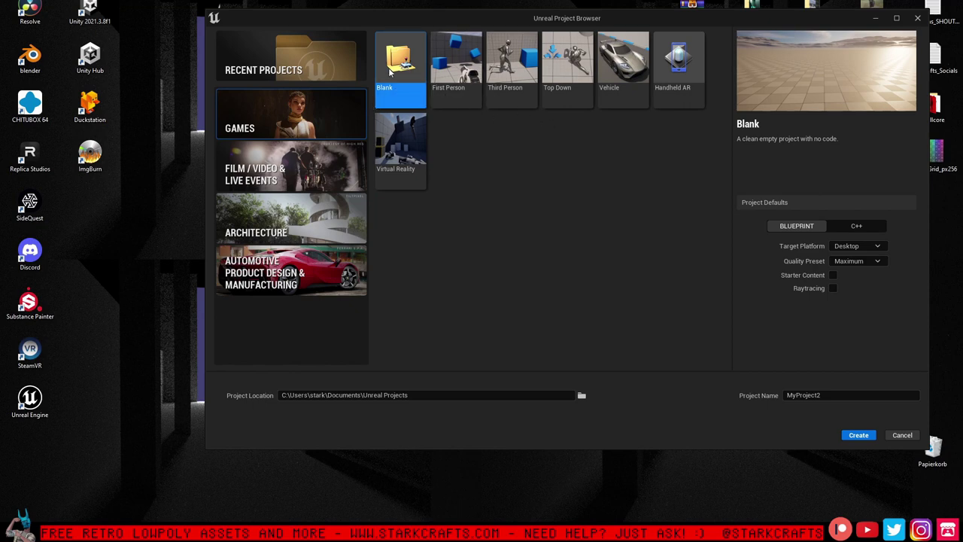
# Create a Blank template project named Tutorial_from_Zero with the Scalable quality preset
pyautogui.click(454, 70)
pyautogui.click(392, 76)
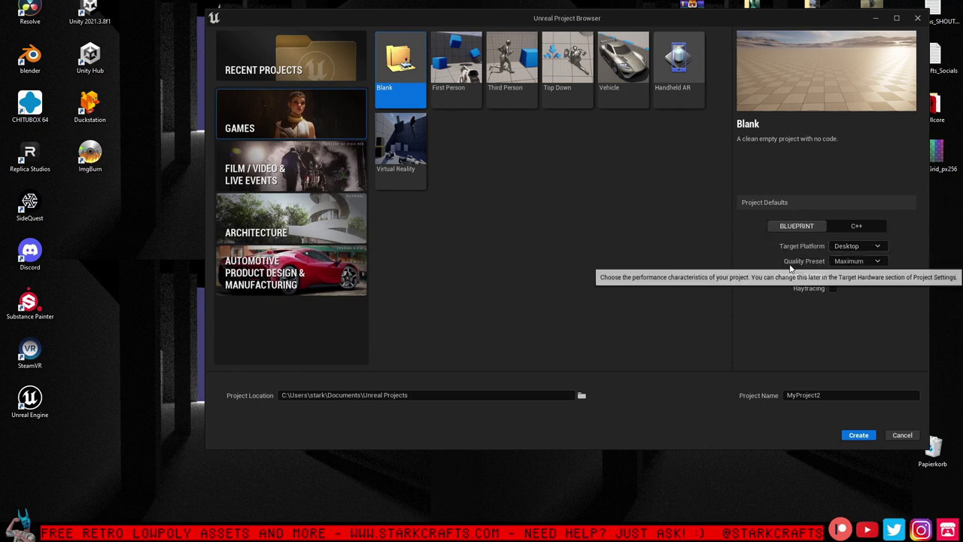
pyautogui.click(864, 261)
pyautogui.click(862, 288)
pyautogui.click(817, 394)
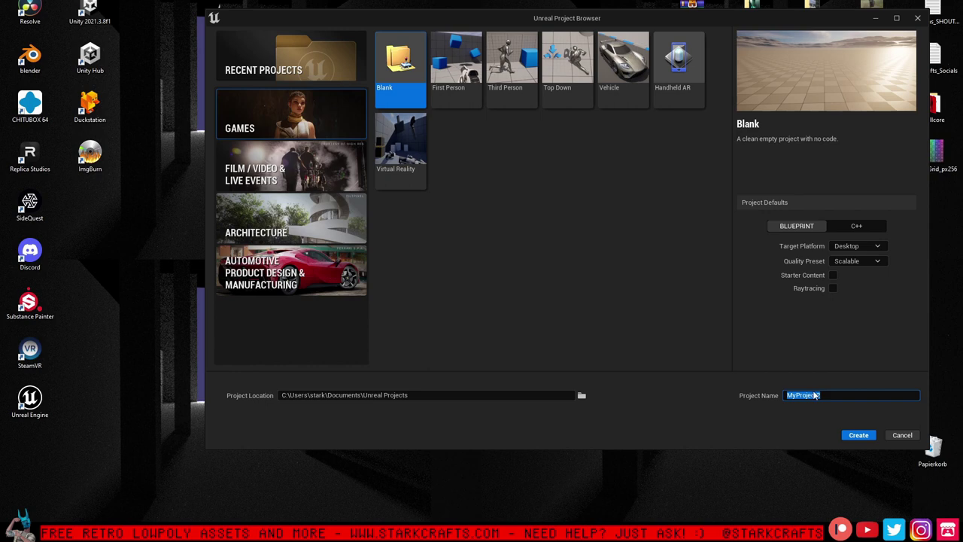
pyautogui.write('Tutorial_from_Zero')
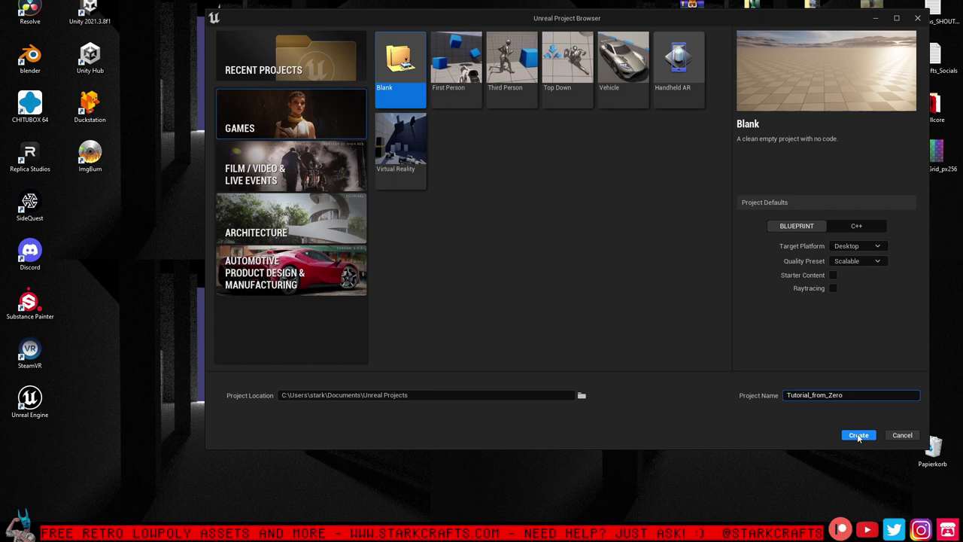
pyautogui.click(858, 435)
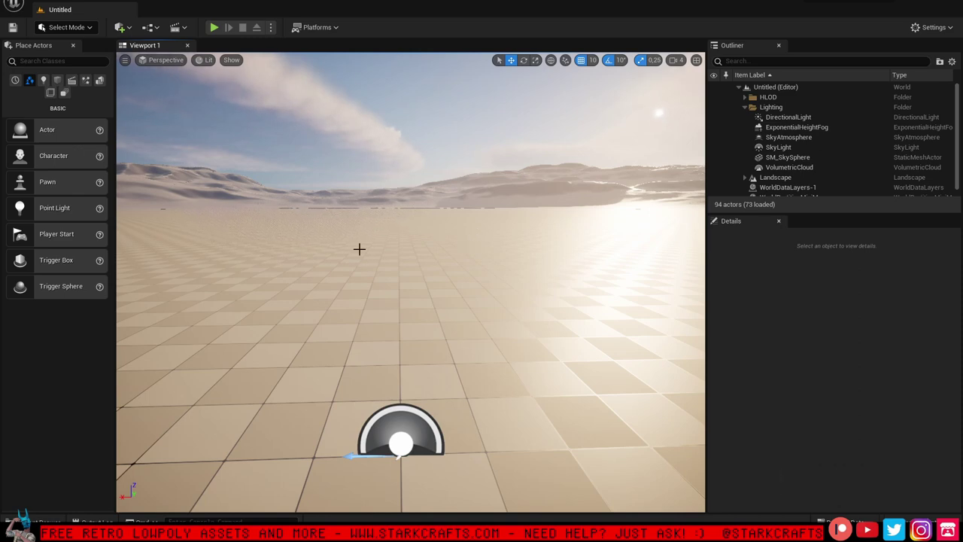
# Make the Outliner actor list taller and adjust the viewport camera
pyautogui.moveTo(744, 215); pyautogui.dragTo(744, 294)
pyautogui.moveTo(489, 199)
pyautogui.mouseDown(button='right')
pyautogui.moveTo(491, 218)
pyautogui.moveTo(491, 197)
pyautogui.mouseUp(button='right')
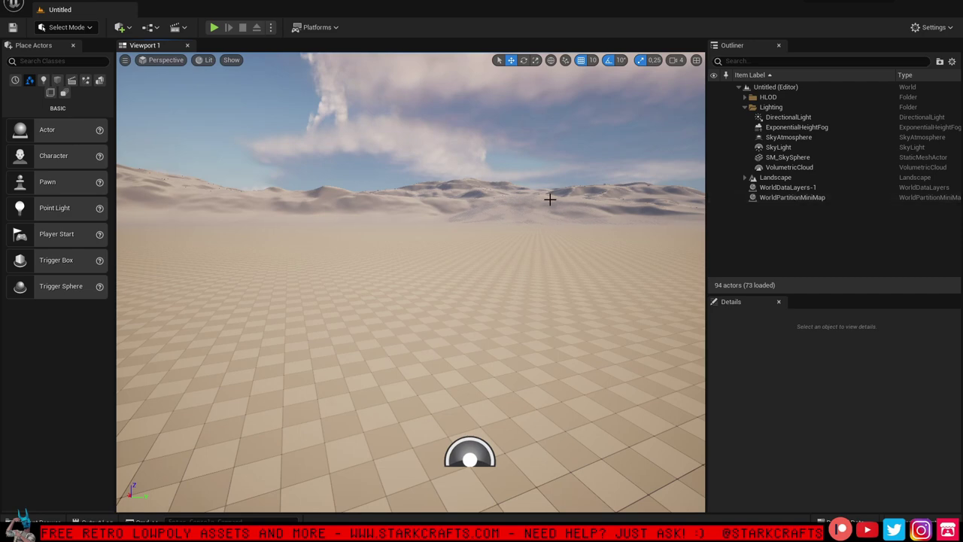
pyautogui.moveTo(544, 198); pyautogui.dragTo(557, 198, button='right')
# Select landscape tiles such as LandscapeStreamingProxy_6_5_0 and collapse the Landscape folder
pyautogui.click(478, 201)
pyautogui.click(378, 193)
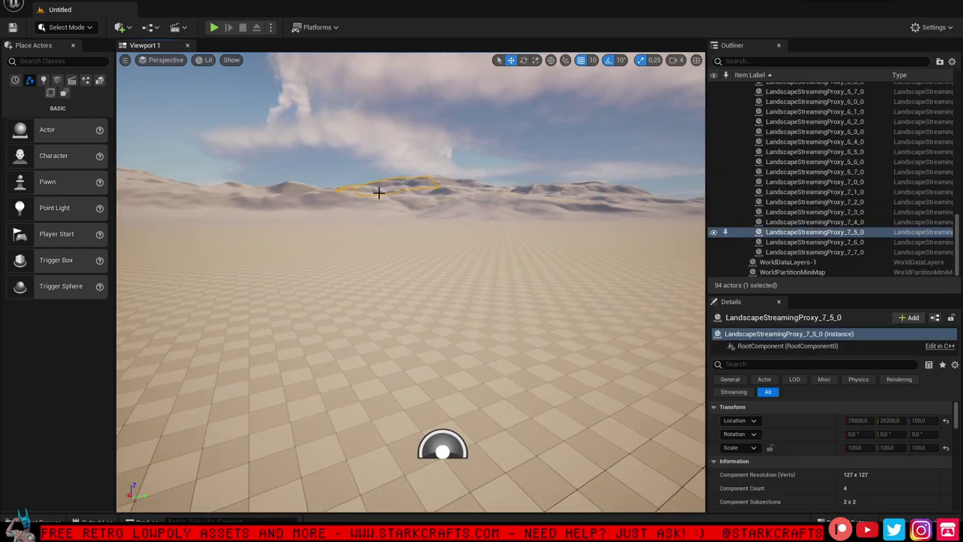
pyautogui.click(813, 151)
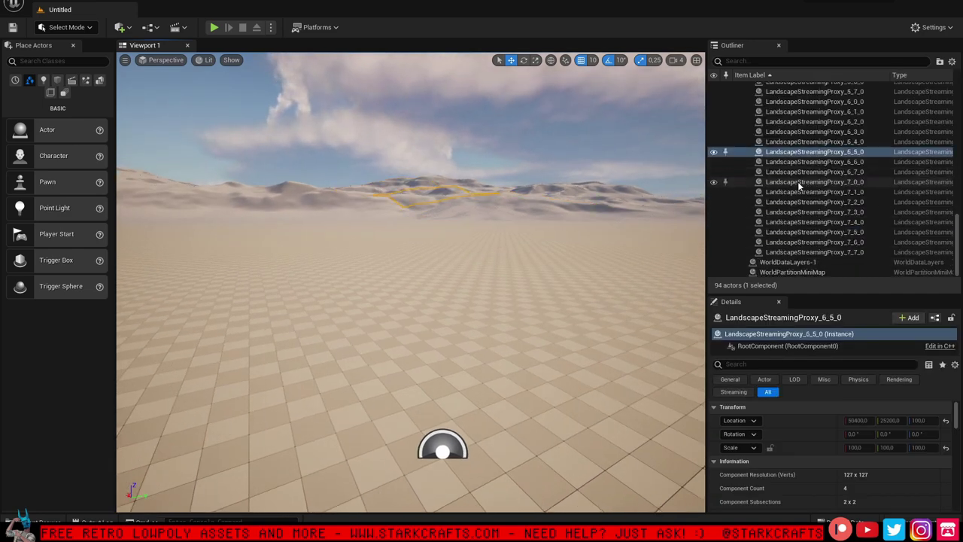
pyautogui.scroll(10, 797, 182)
pyautogui.scroll(5, 780, 169)
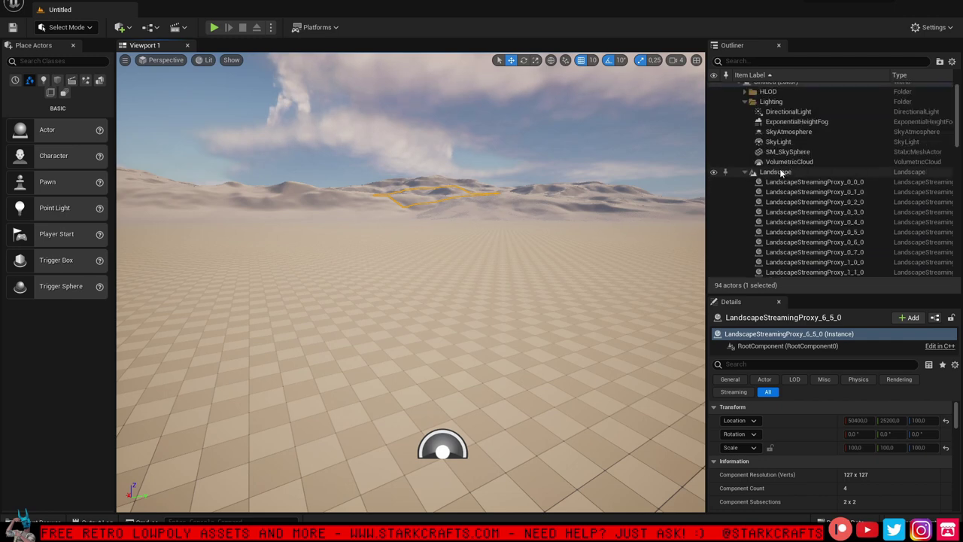
pyautogui.click(745, 177)
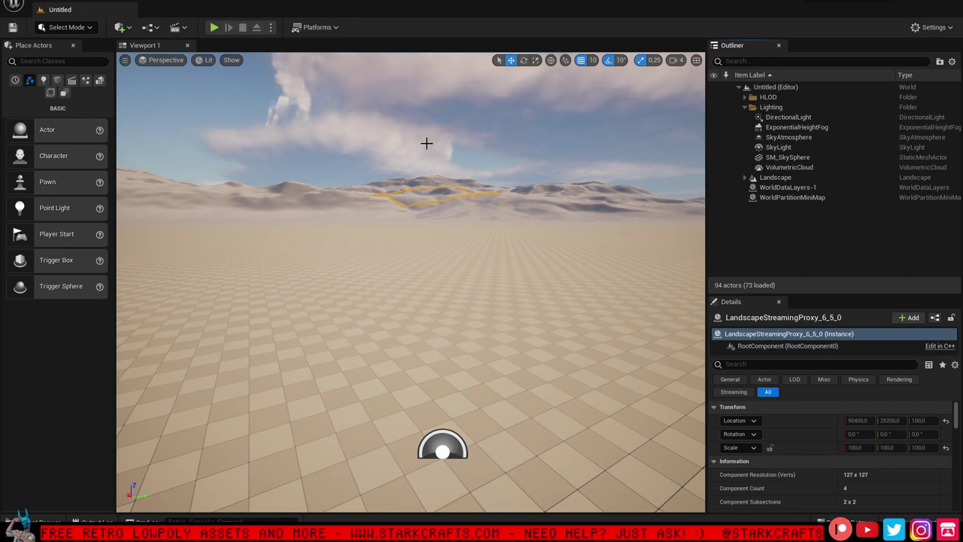
pyautogui.click(931, 28)
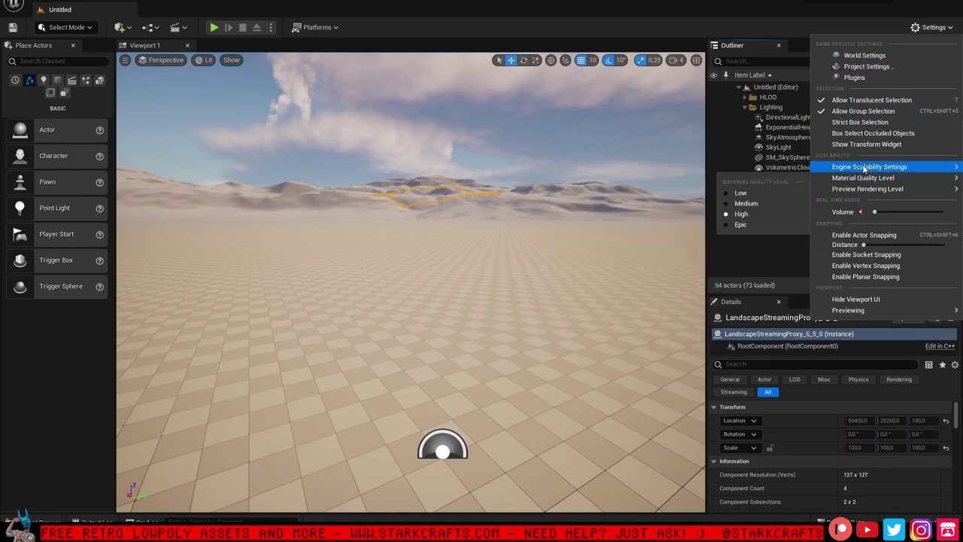
# Set engine scalability to Low and select the SM_SkySphere actor
pyautogui.moveTo(848, 168)
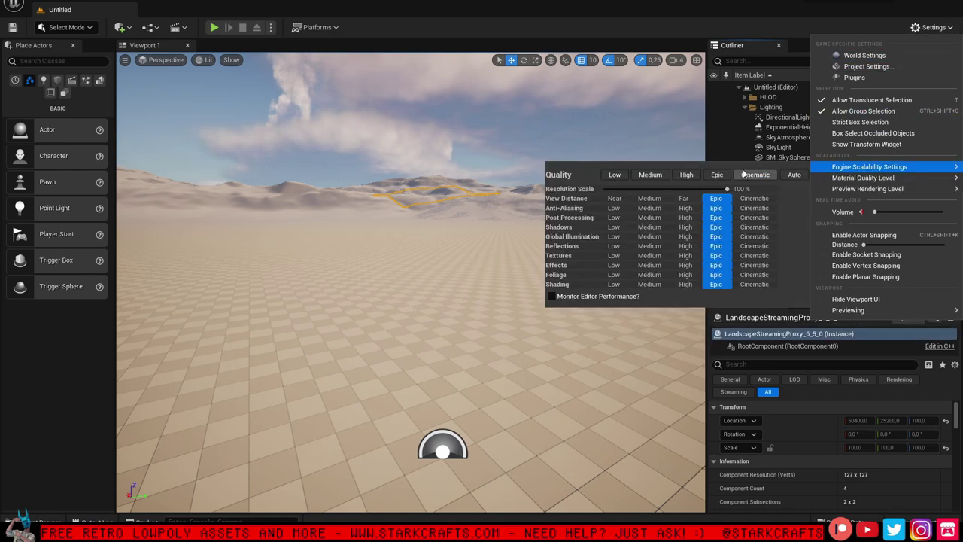
pyautogui.click(615, 177)
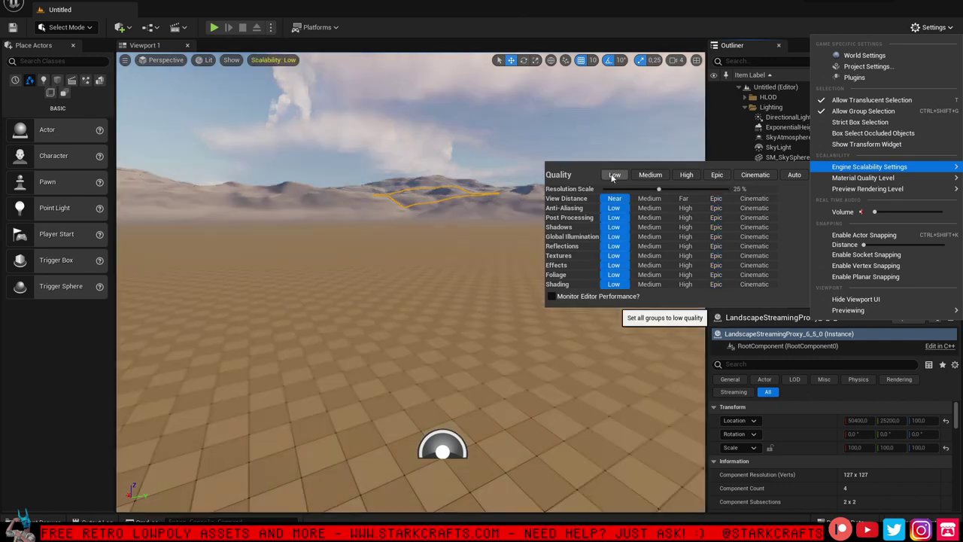
pyautogui.click(493, 191)
pyautogui.click(522, 233)
pyautogui.moveTo(523, 233)
pyautogui.mouseDown(button='right')
pyautogui.moveTo(522, 256)
pyautogui.moveTo(527, 226)
pyautogui.mouseUp(button='right')
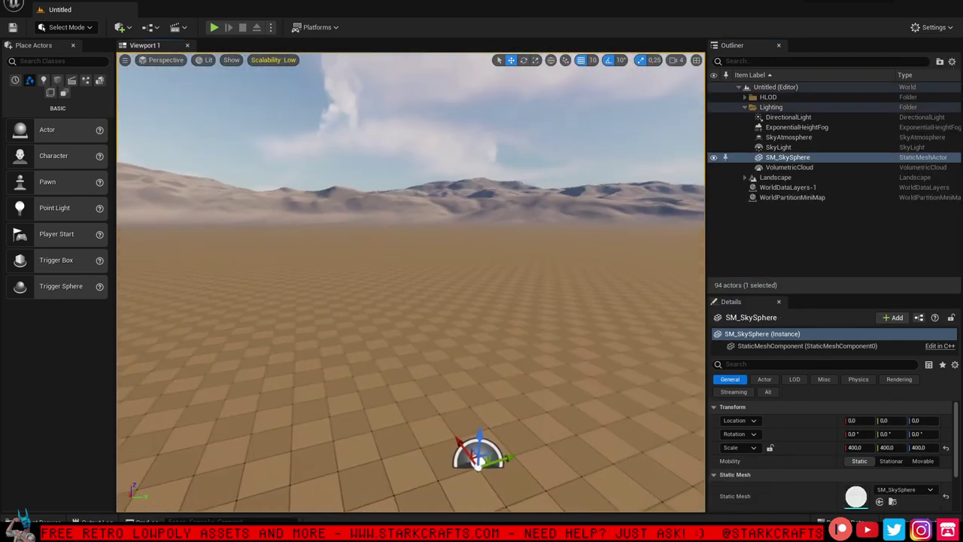
# Collapse the Lighting folder in the Outliner and widen the viewport
pyautogui.moveTo(560, 198)
pyautogui.mouseDown(button='right')
pyautogui.moveTo(595, 222)
pyautogui.moveTo(559, 198)
pyautogui.mouseUp(button='right')
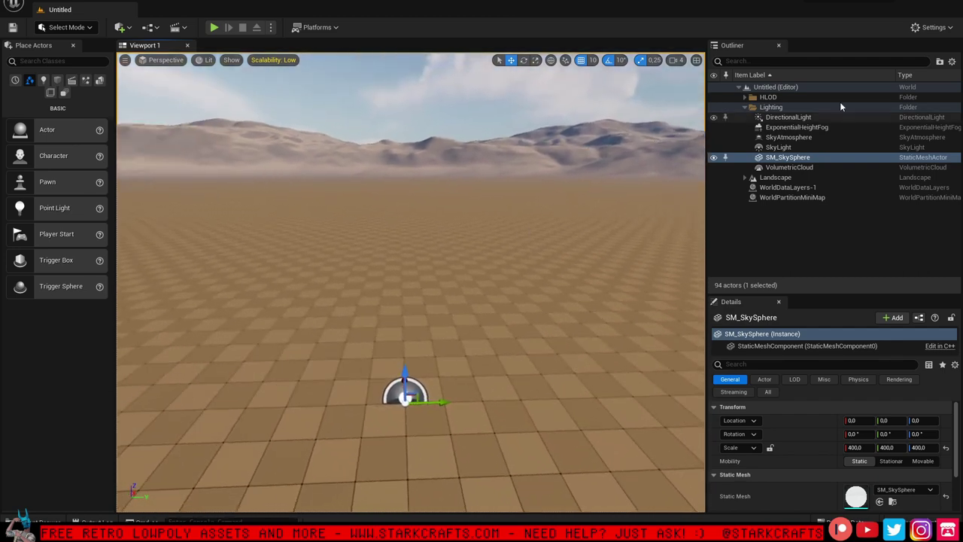
pyautogui.click(745, 107)
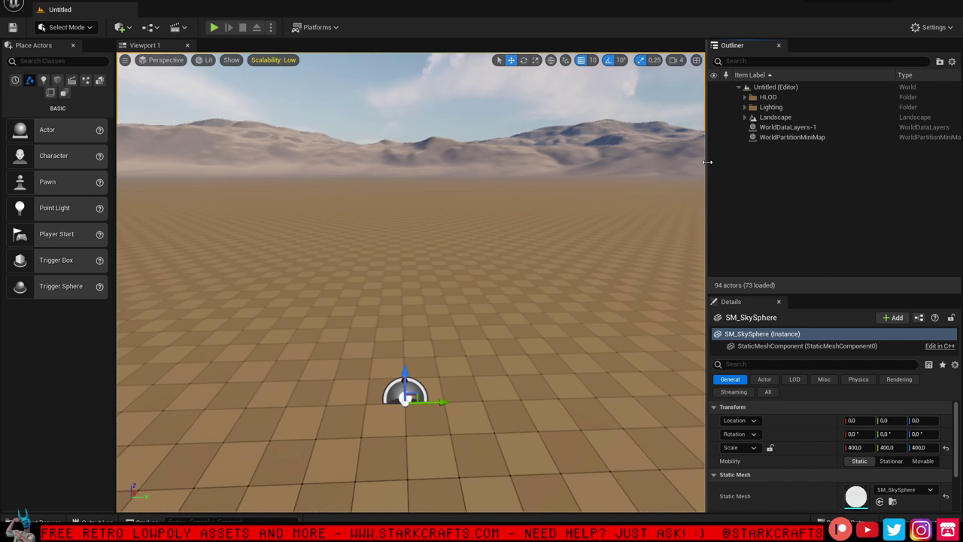
pyautogui.moveTo(707, 161); pyautogui.dragTo(734, 162)
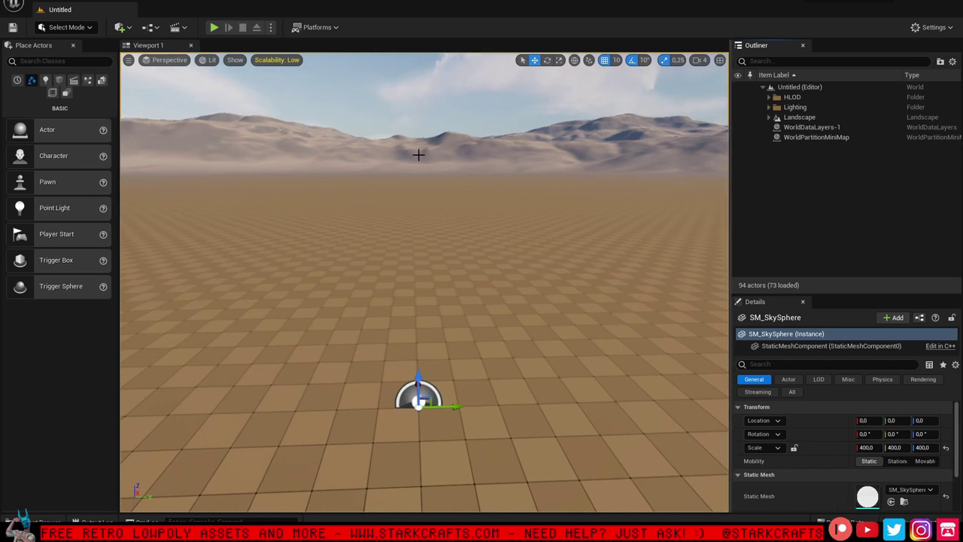
# Raise engine scalability to High and bring up the content drawer
pyautogui.click(285, 60)
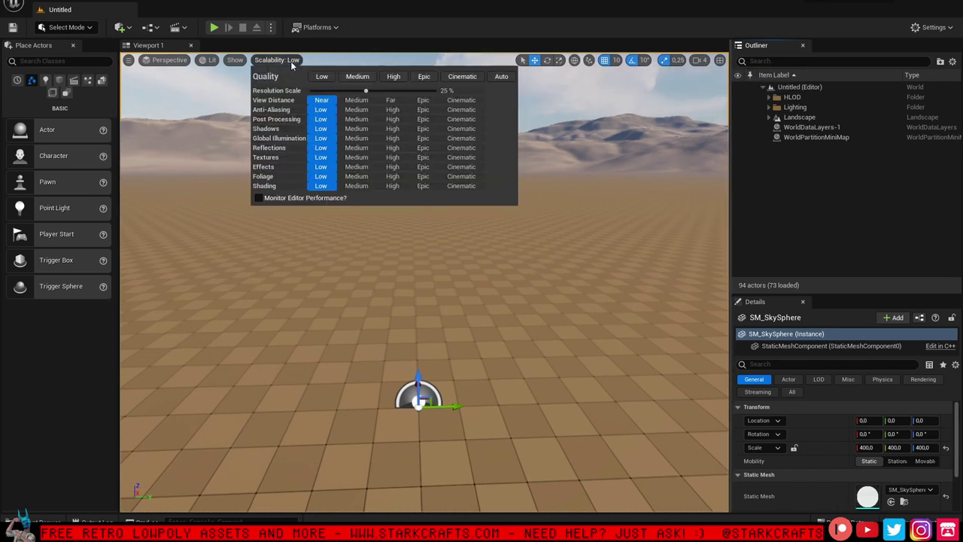
pyautogui.click(394, 77)
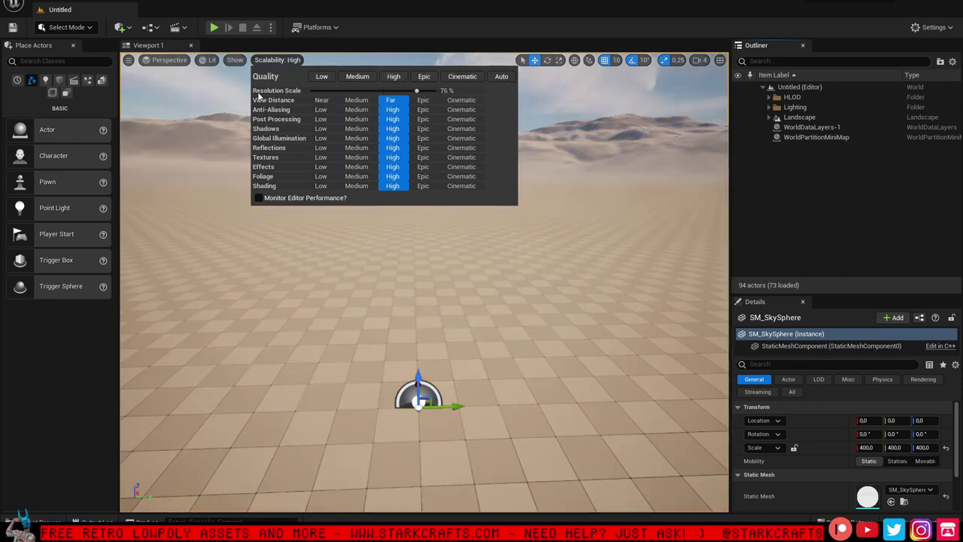
pyautogui.click(372, 230)
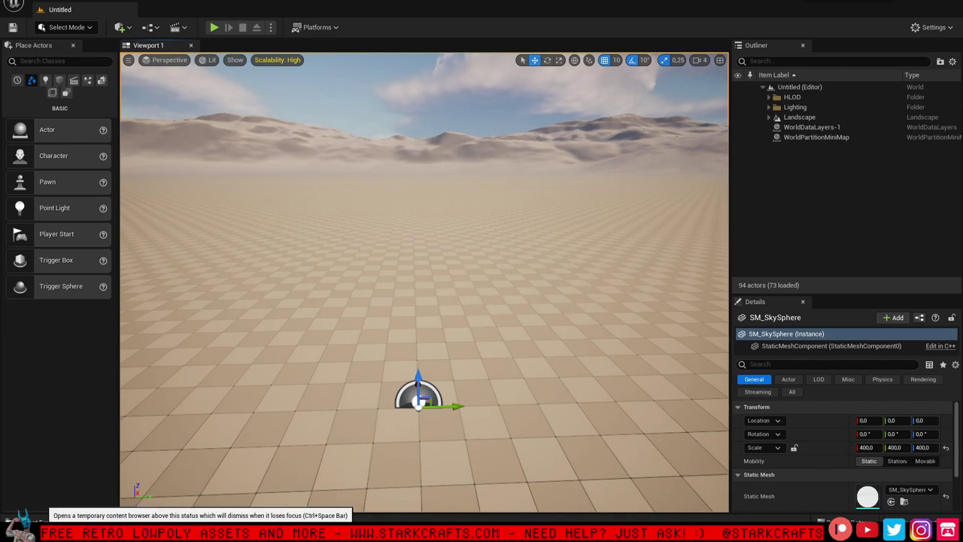
pyautogui.click(25, 520)
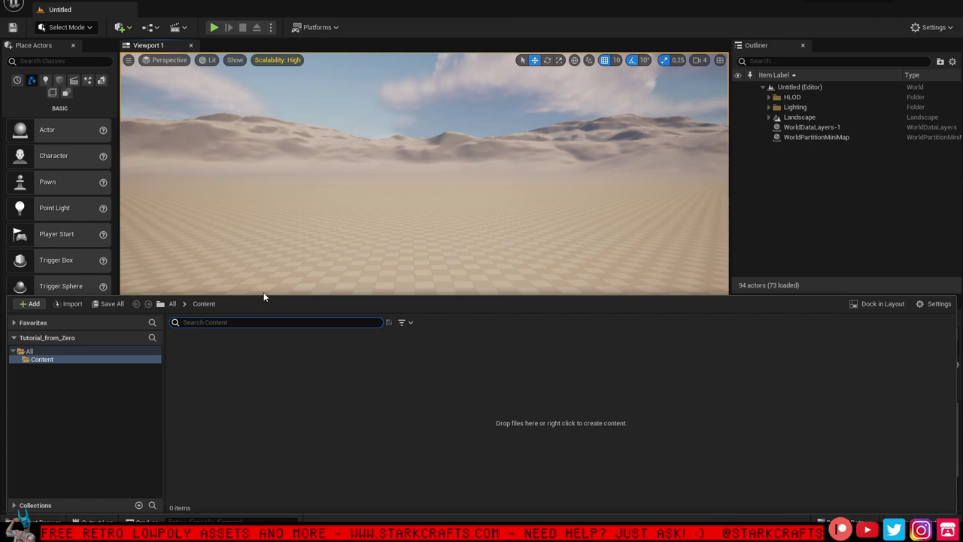
# Dock the content browser beneath the viewport, resize the panels, and open Save Level As
pyautogui.moveTo(263, 295); pyautogui.dragTo(255, 329)
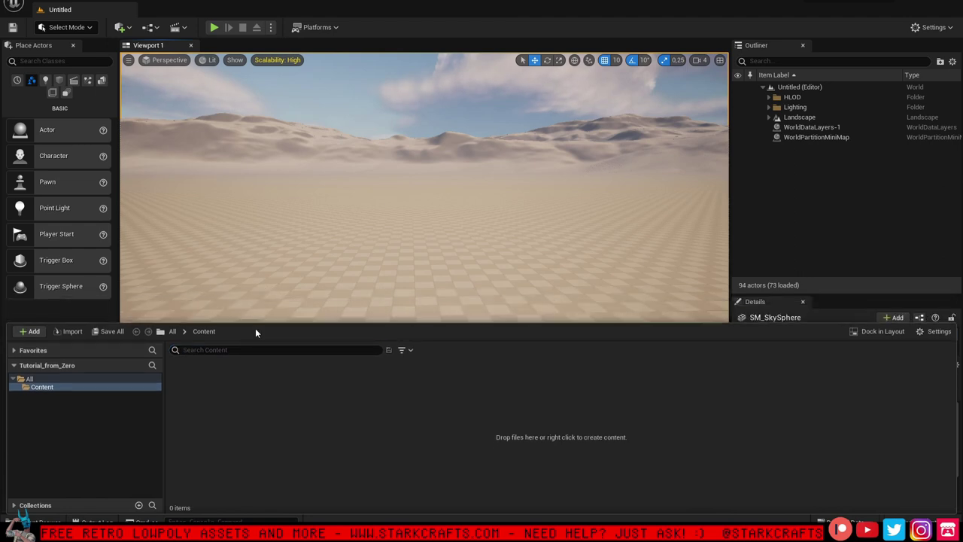
pyautogui.click(882, 332)
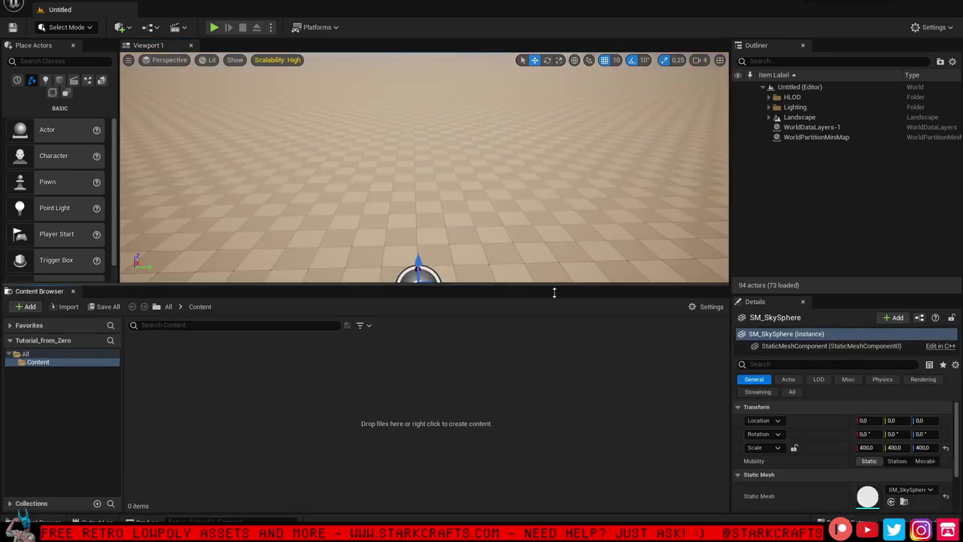
pyautogui.moveTo(553, 292); pyautogui.dragTo(323, 365)
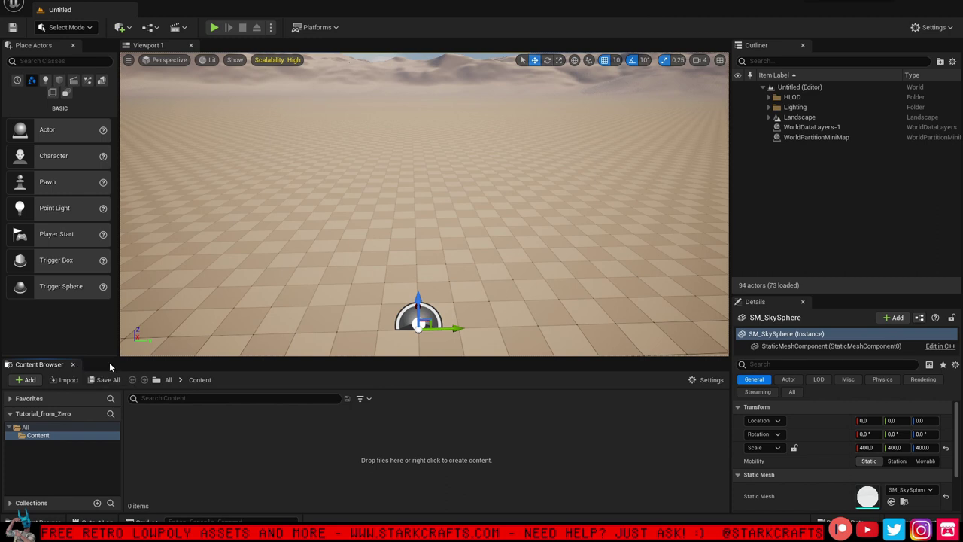
pyautogui.moveTo(394, 358); pyautogui.dragTo(392, 329)
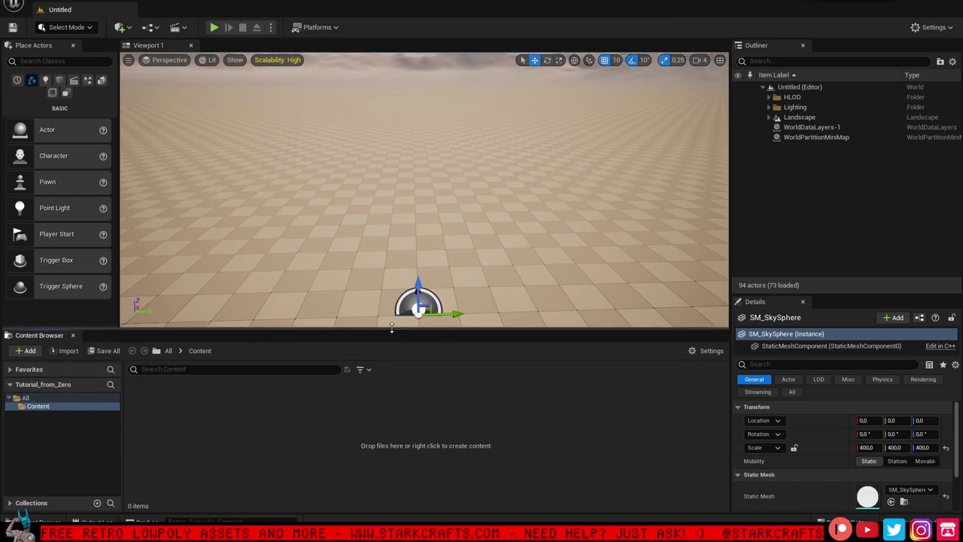
pyautogui.moveTo(369, 187); pyautogui.dragTo(382, 164, button='right')
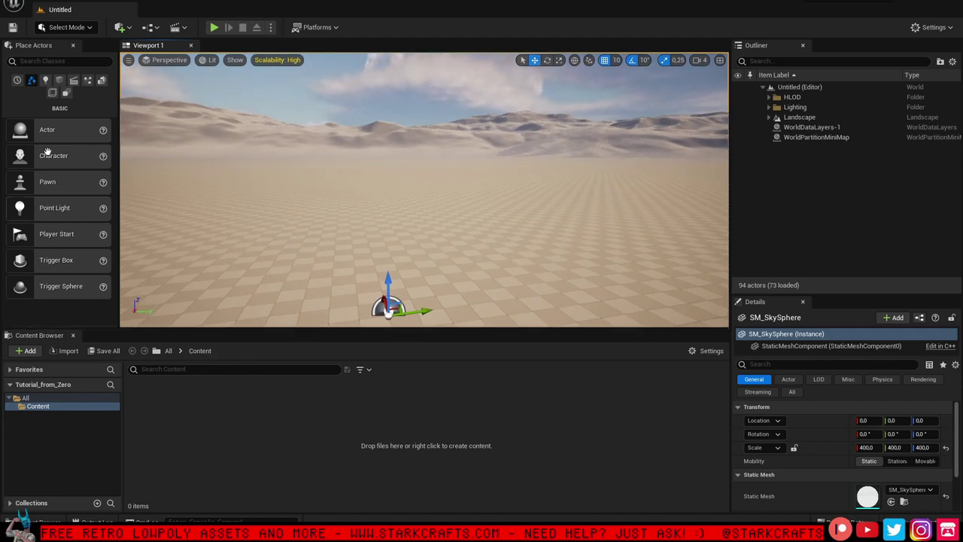
pyautogui.click(12, 28)
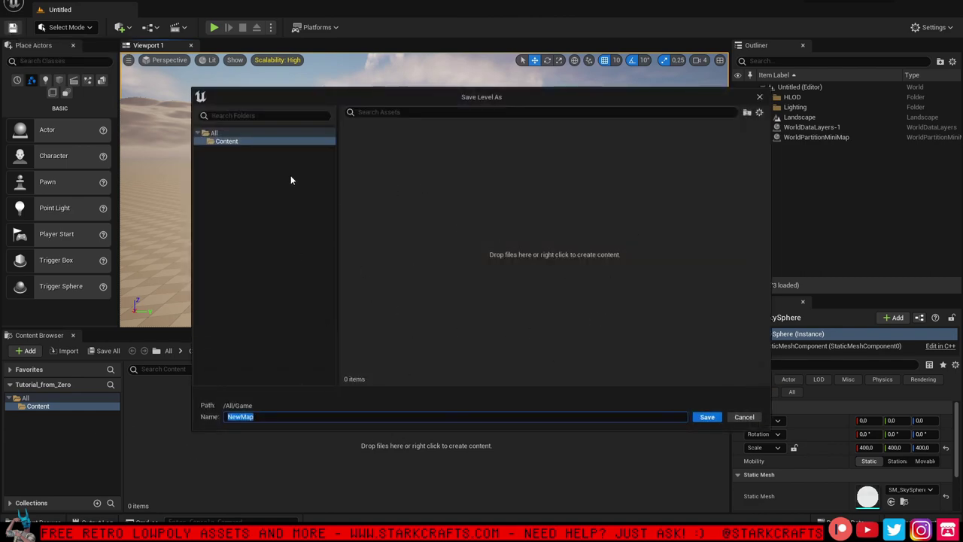
# Save the level under the default name NewMap in /All/Game
pyautogui.click(708, 418)
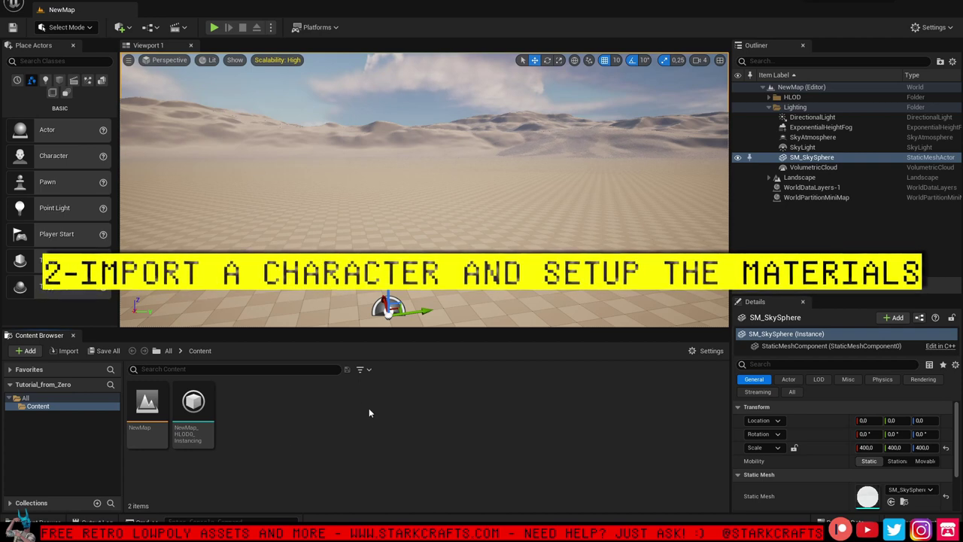
# Add a new folder named Character in the Content folder and open it
pyautogui.rightClick(305, 408)
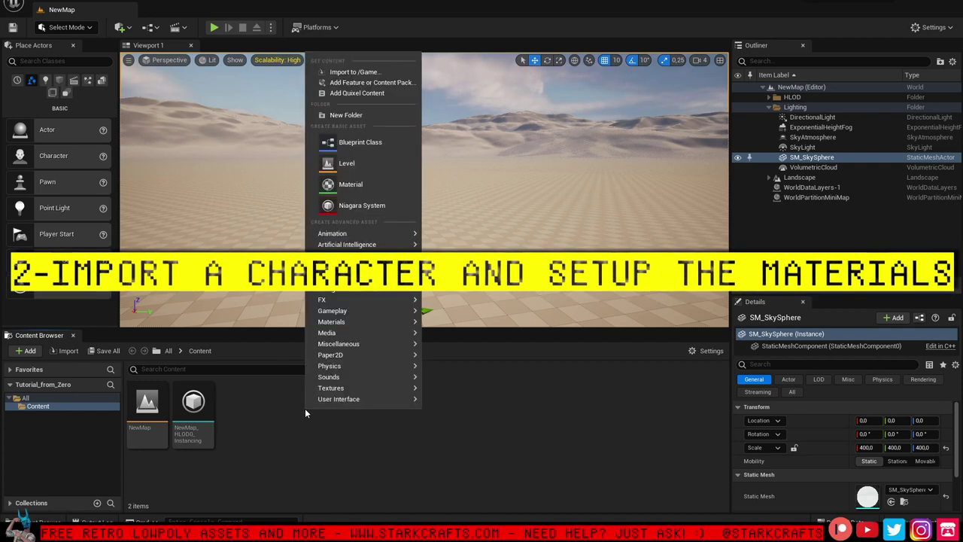
pyautogui.click(352, 117)
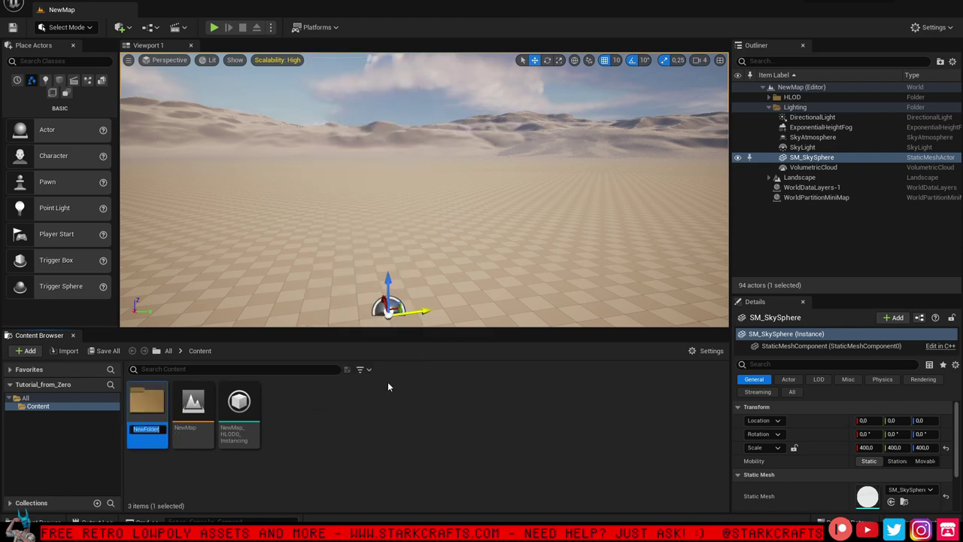
pyautogui.write('CH')
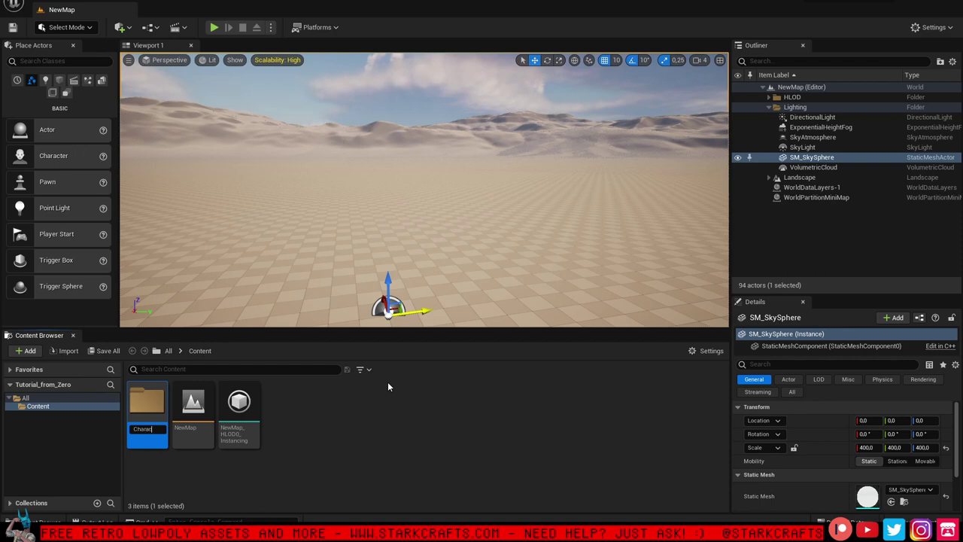
pyautogui.press('Return')
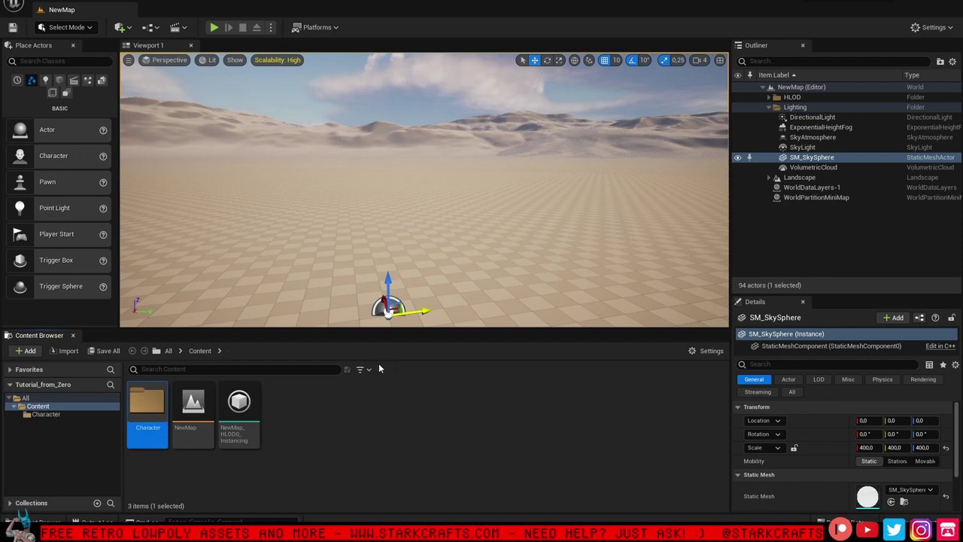
pyautogui.doubleClick(149, 414)
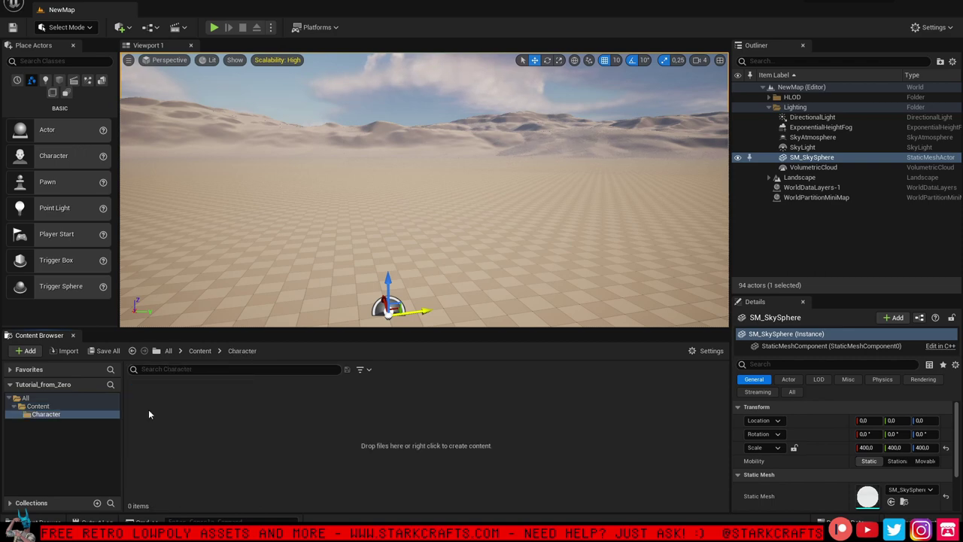
# Import the TutorialGuy file into /Game/Character to bring up its FBX import options
pyautogui.rightClick(265, 431)
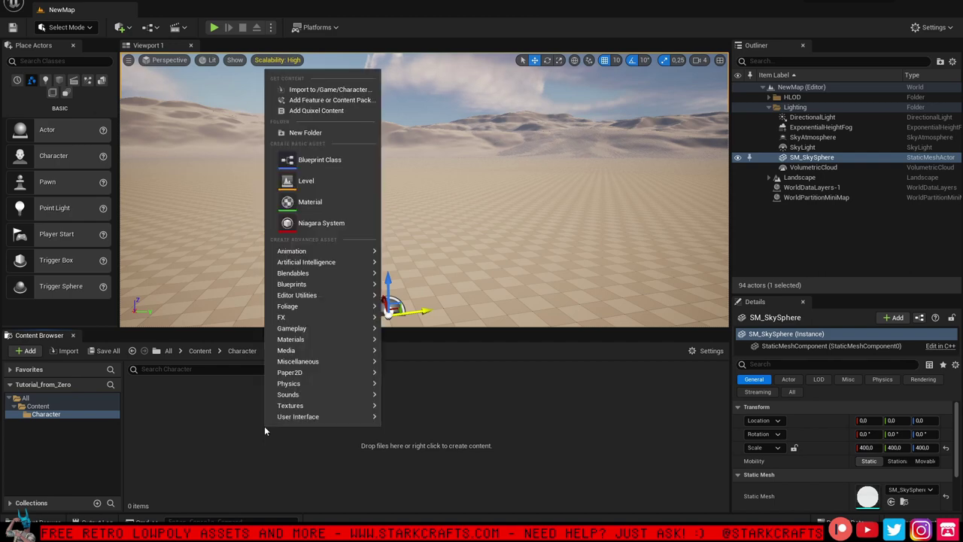
pyautogui.click(322, 90)
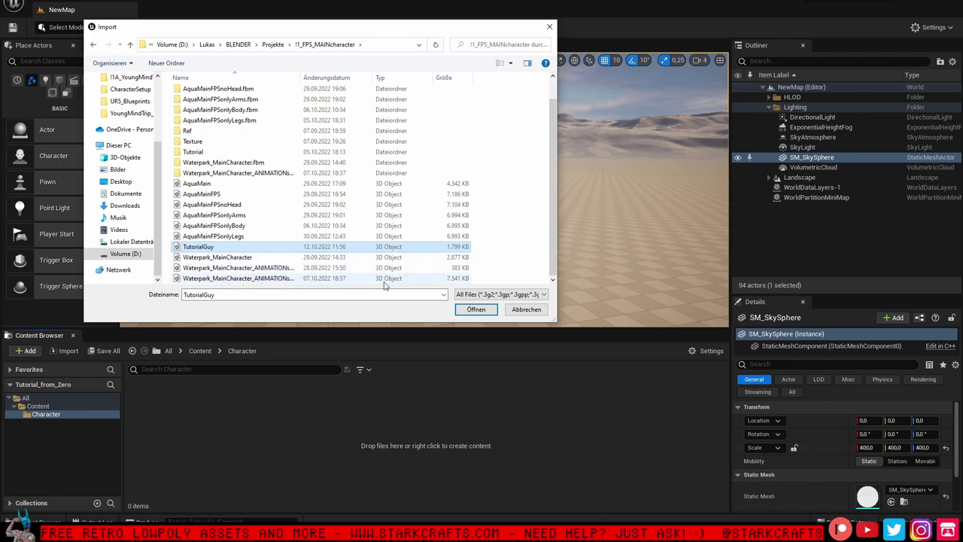
pyautogui.click(478, 310)
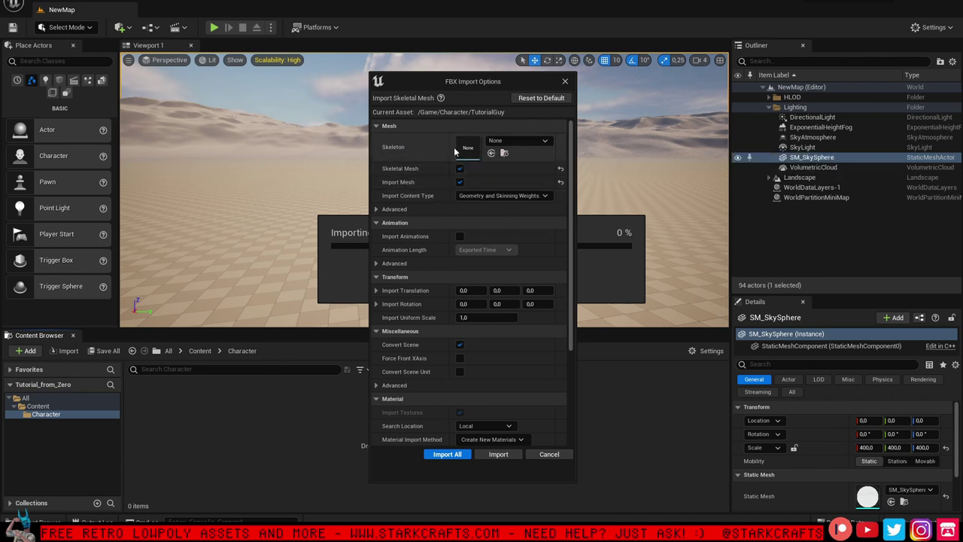
# Enable Import Animations with Skeleton left as None, then Import All for TutorialGuy
pyautogui.click(541, 142)
pyautogui.click(542, 141)
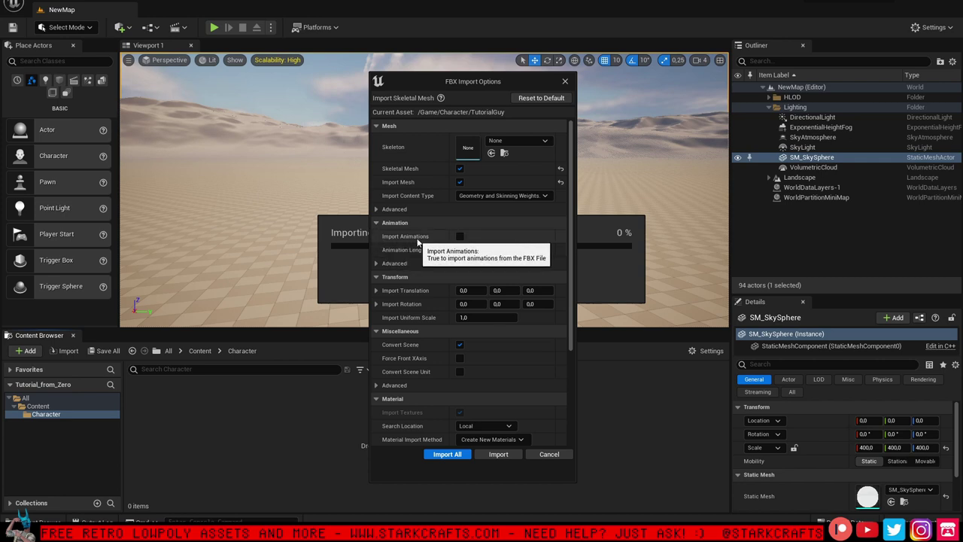
pyautogui.click(460, 238)
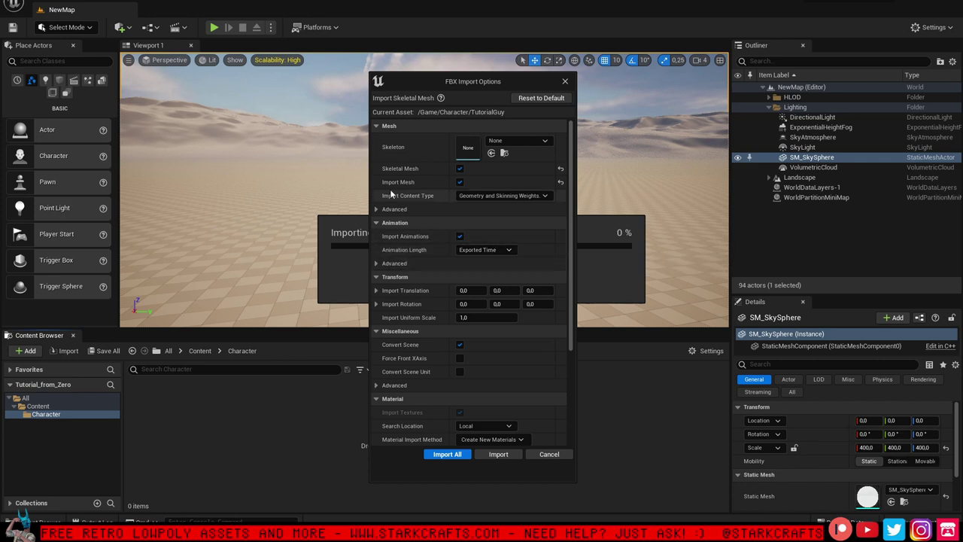
pyautogui.scroll(-4, 481, 284)
pyautogui.scroll(5, 474, 372)
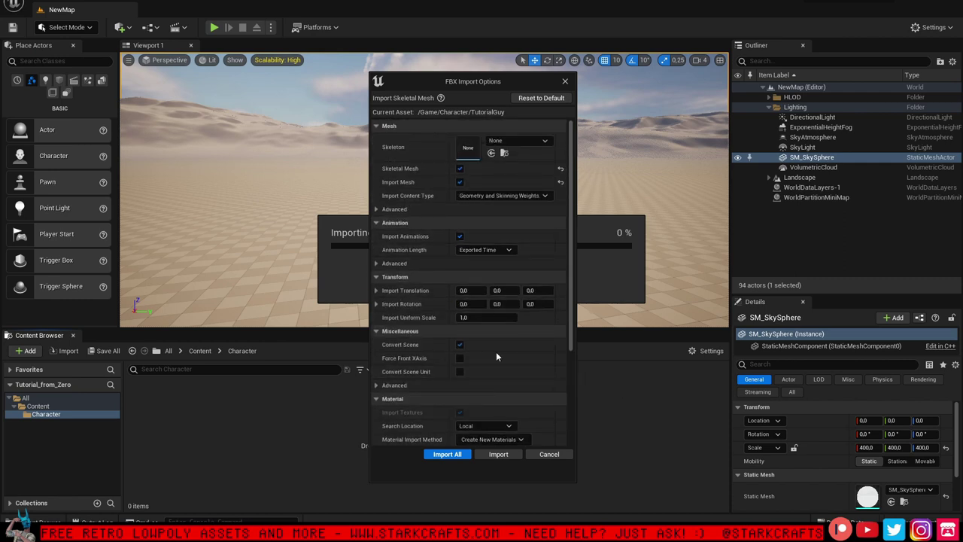
pyautogui.click(448, 455)
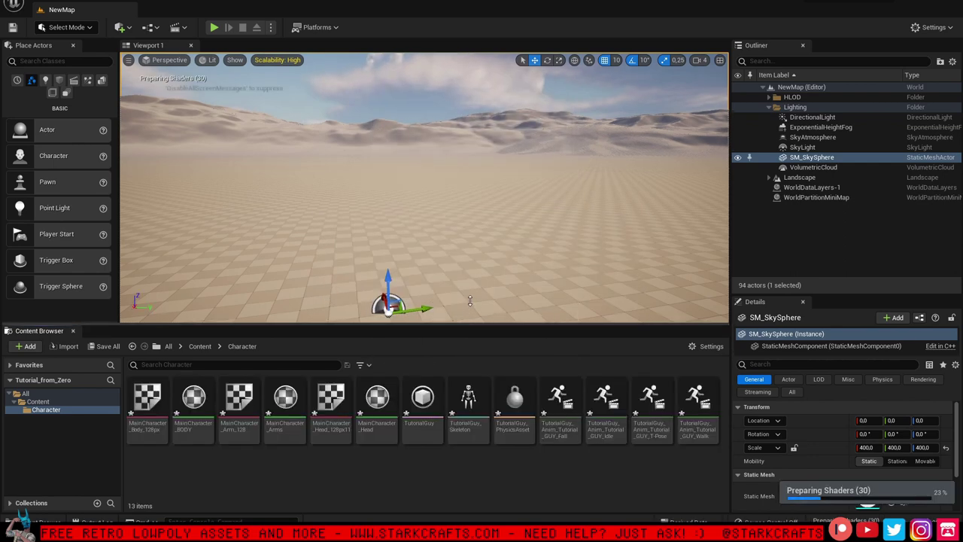
pyautogui.moveTo(468, 329); pyautogui.dragTo(468, 301)
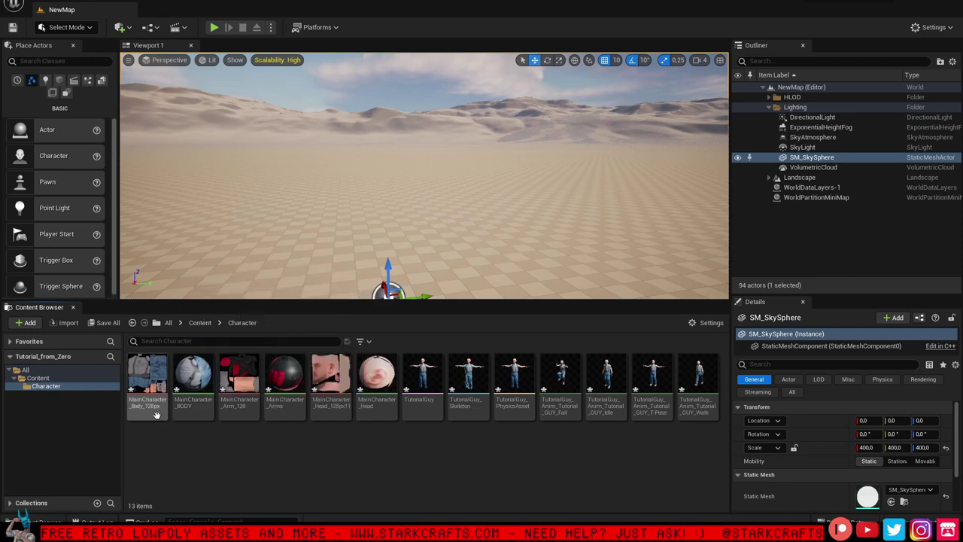
pyautogui.moveTo(189, 405)
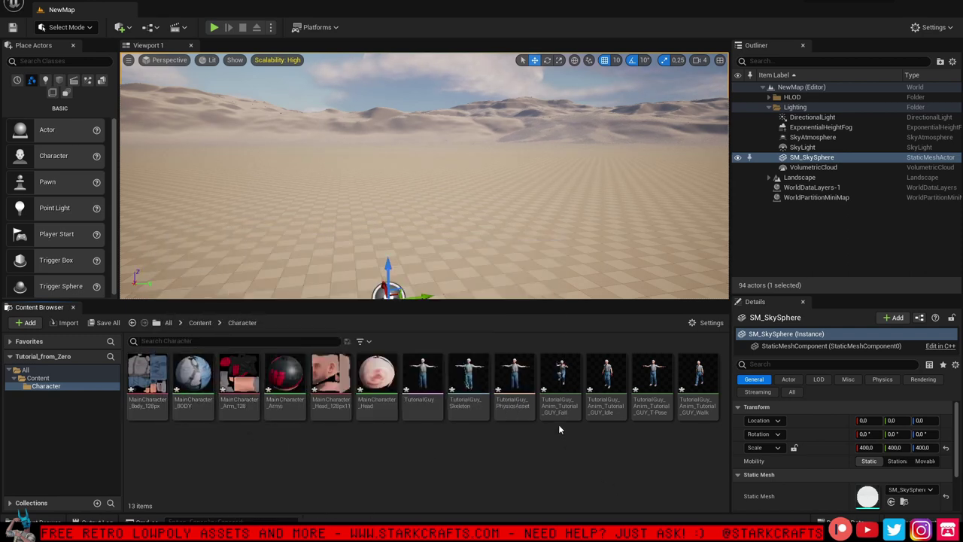
pyautogui.moveTo(695, 417)
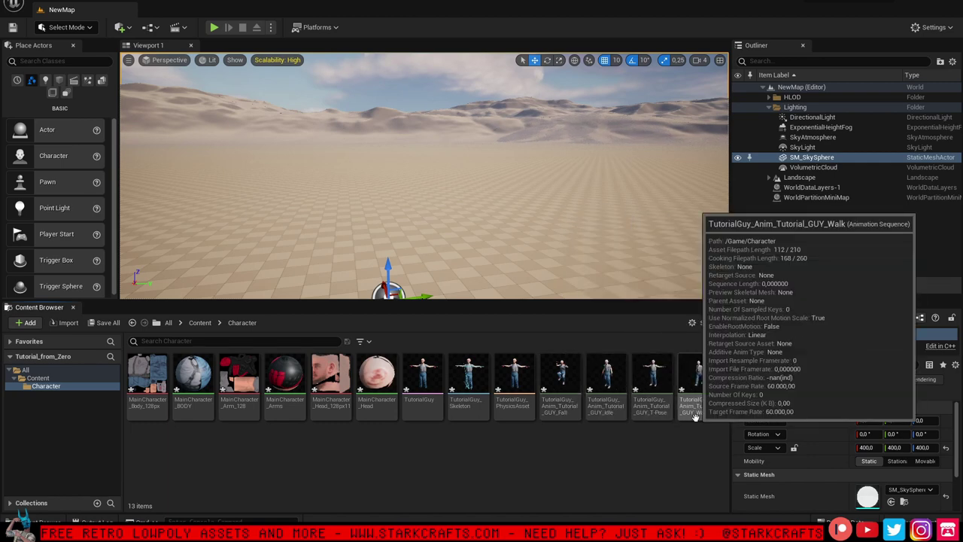
pyautogui.click(695, 388)
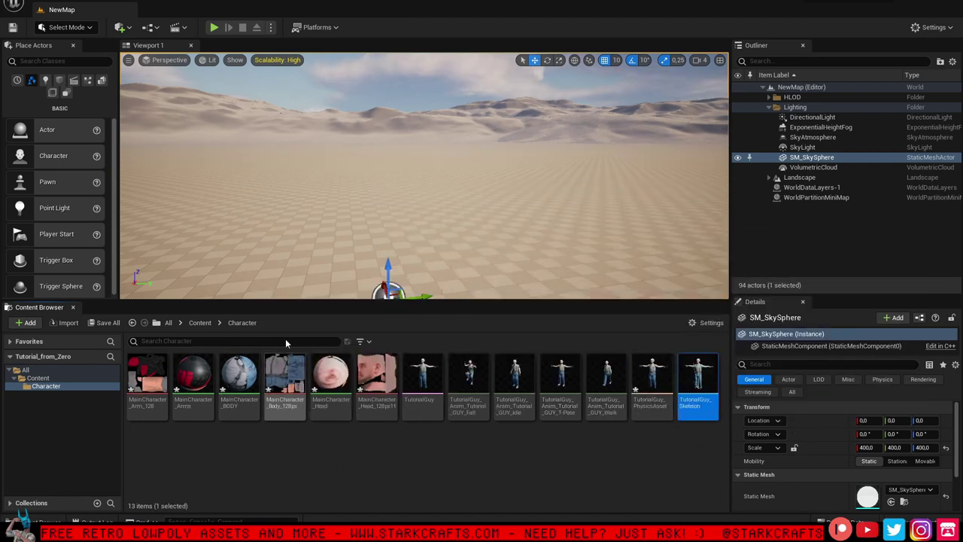
pyautogui.click(192, 411)
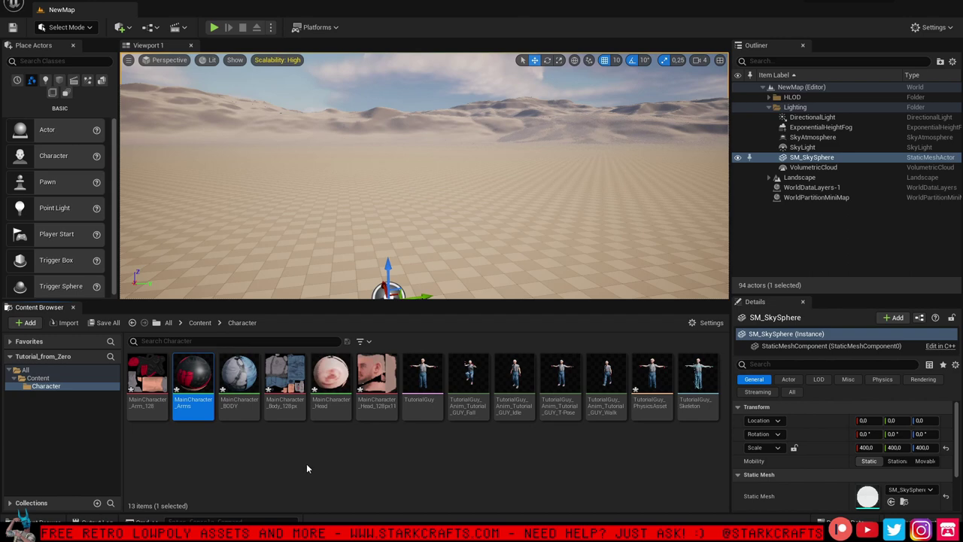
# Open MainCharacter_Arms, move its Texture Sample node left, and place a Constant node
pyautogui.doubleClick(191, 414)
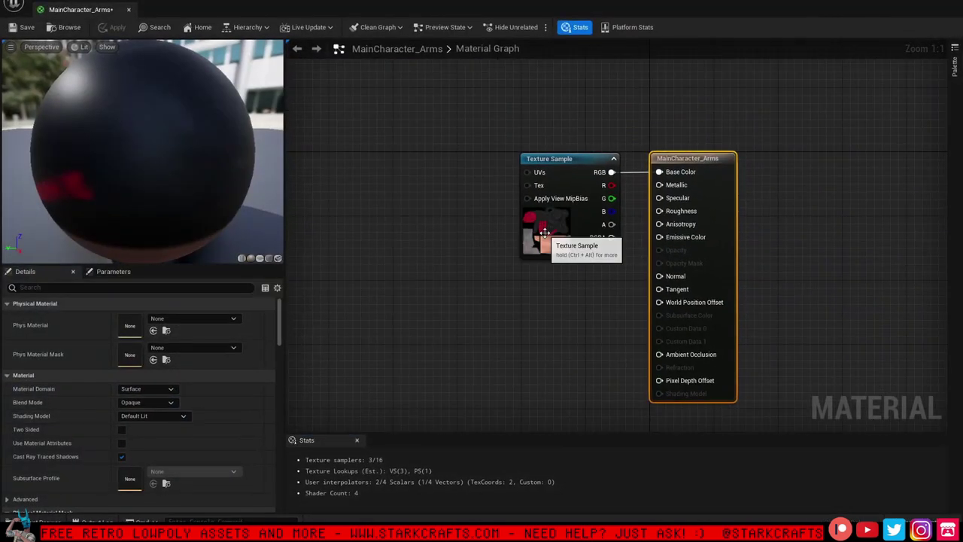
pyautogui.moveTo(545, 234); pyautogui.dragTo(392, 233)
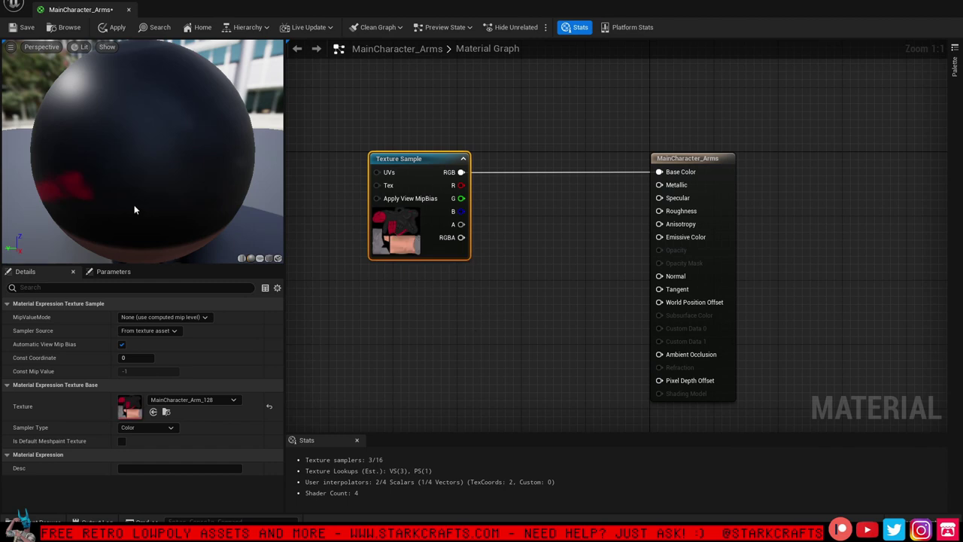
pyautogui.moveTo(76, 142); pyautogui.dragTo(360, 222)
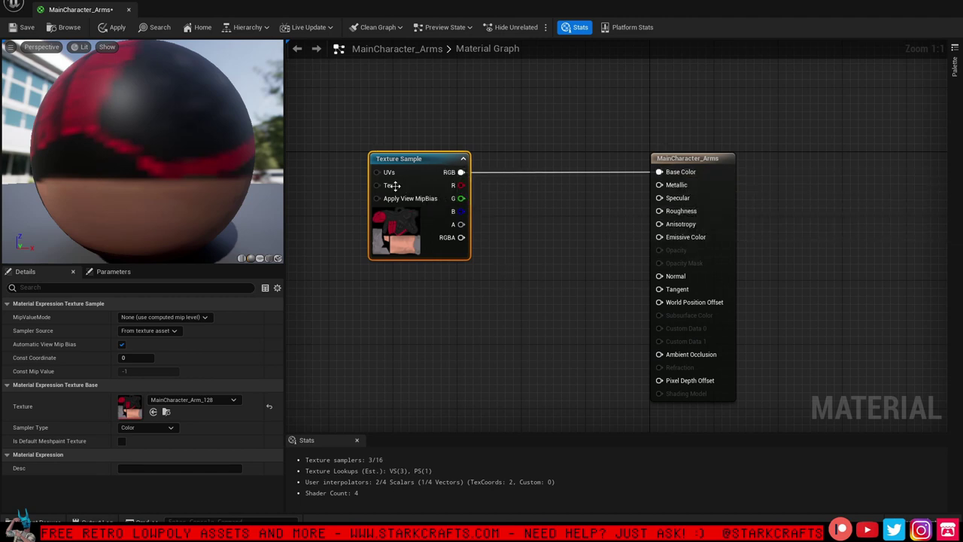
pyautogui.moveTo(413, 241); pyautogui.dragTo(365, 257)
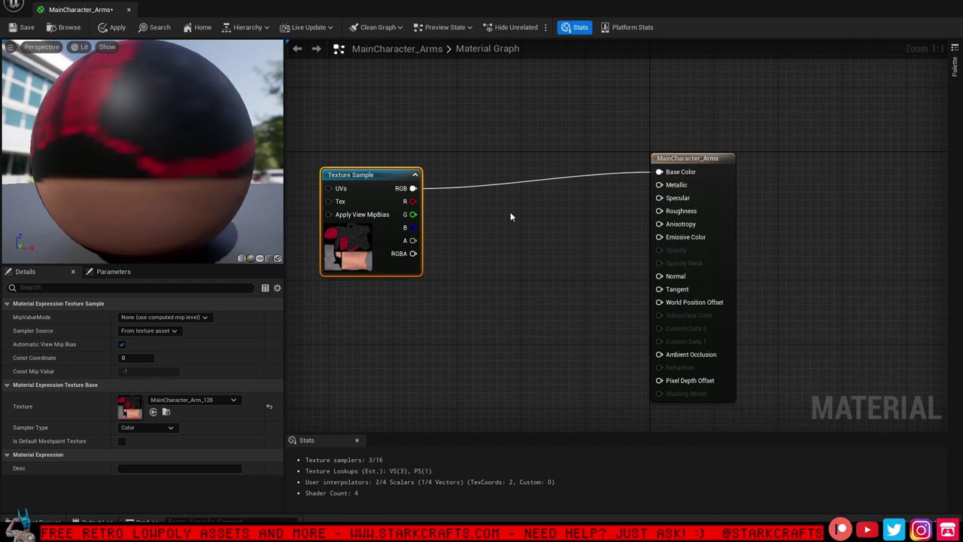
pyautogui.click(557, 221)
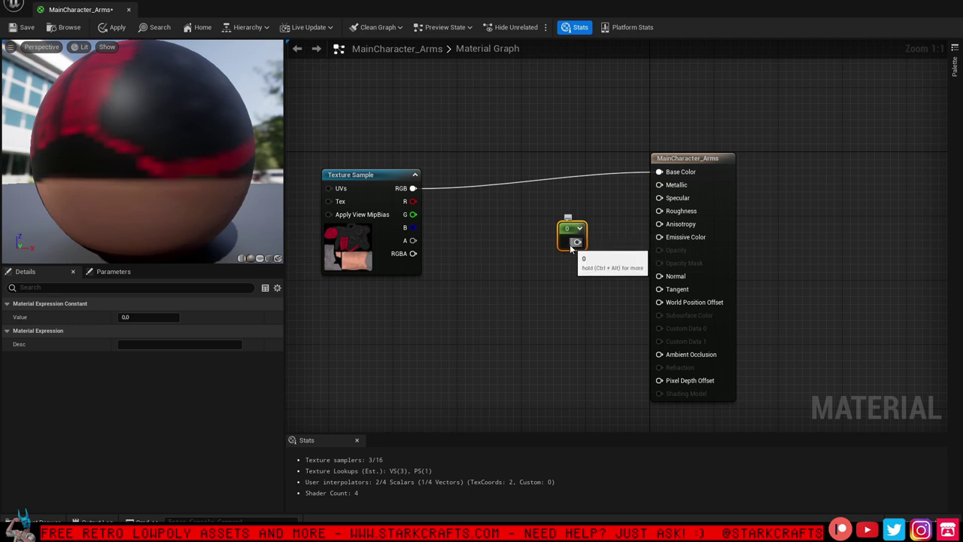
# Set the Constant node's value to 1 in Details
pyautogui.moveTo(575, 242); pyautogui.dragTo(617, 216)
pyautogui.click(569, 237)
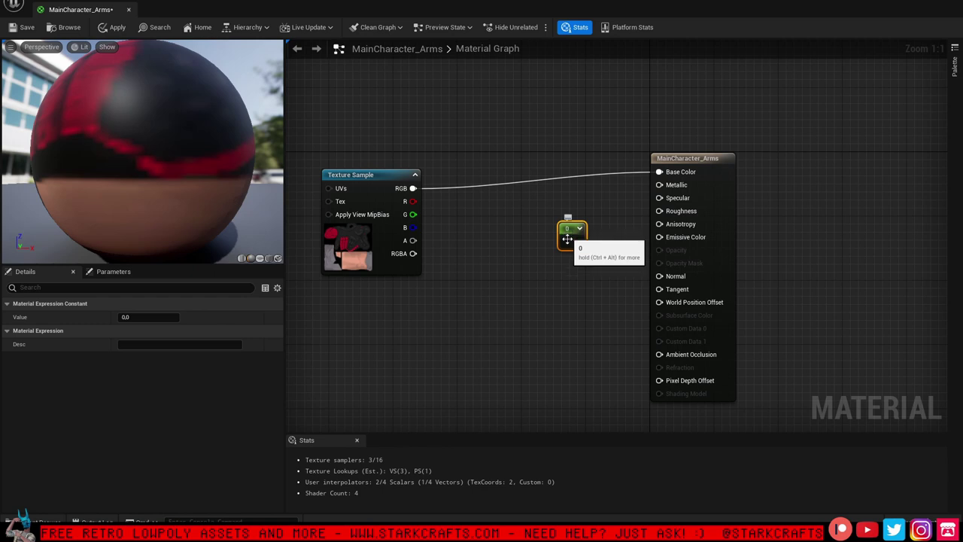
pyautogui.click(585, 265)
pyautogui.click(568, 236)
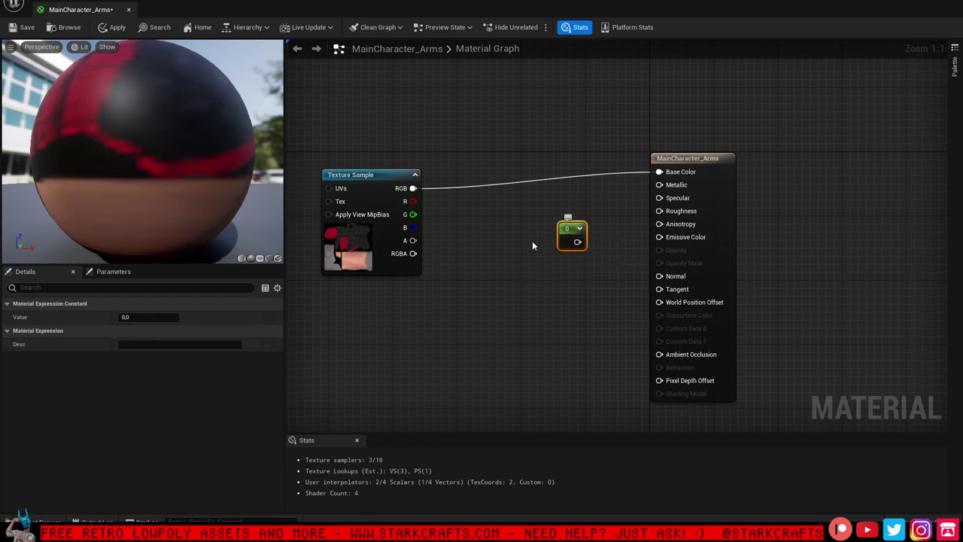
pyautogui.click(126, 316)
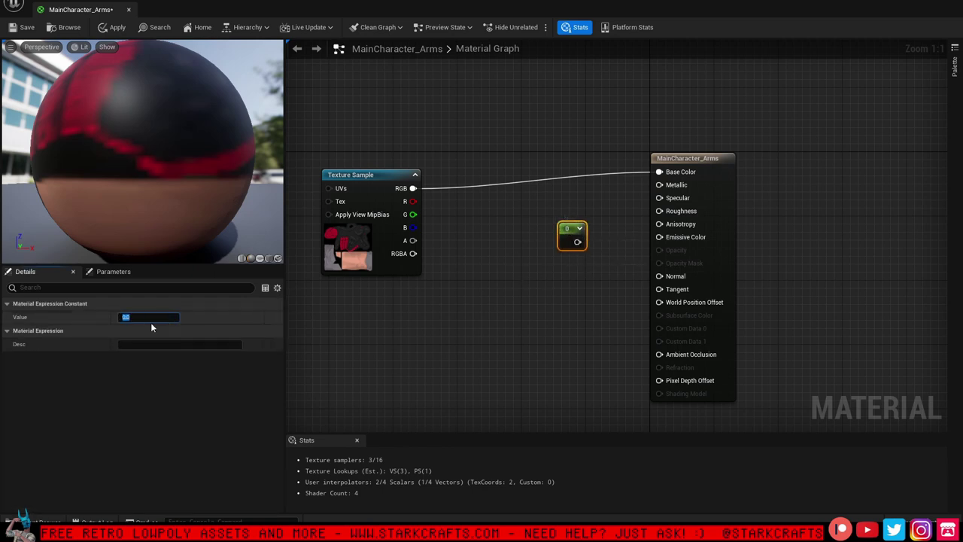
pyautogui.write('1')
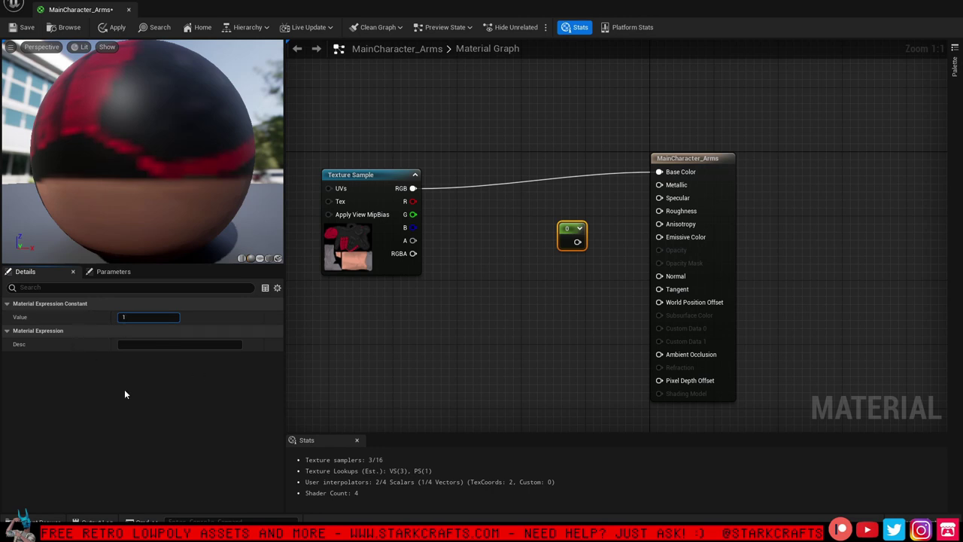
pyautogui.press('Return')
# Wire the constant into Roughness, save the material, and nudge the Texture Sample node
pyautogui.moveTo(576, 242); pyautogui.dragTo(665, 213)
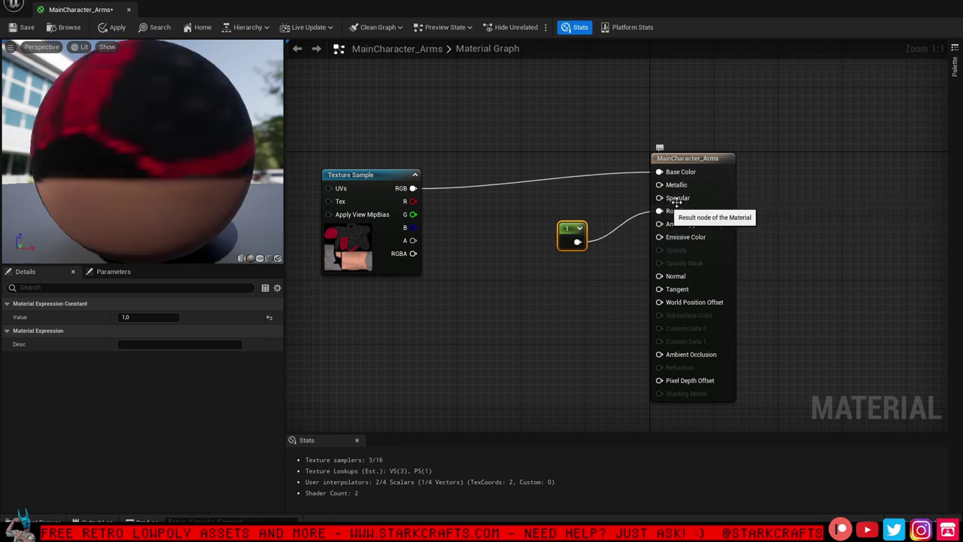
pyautogui.moveTo(148, 163); pyautogui.dragTo(121, 180)
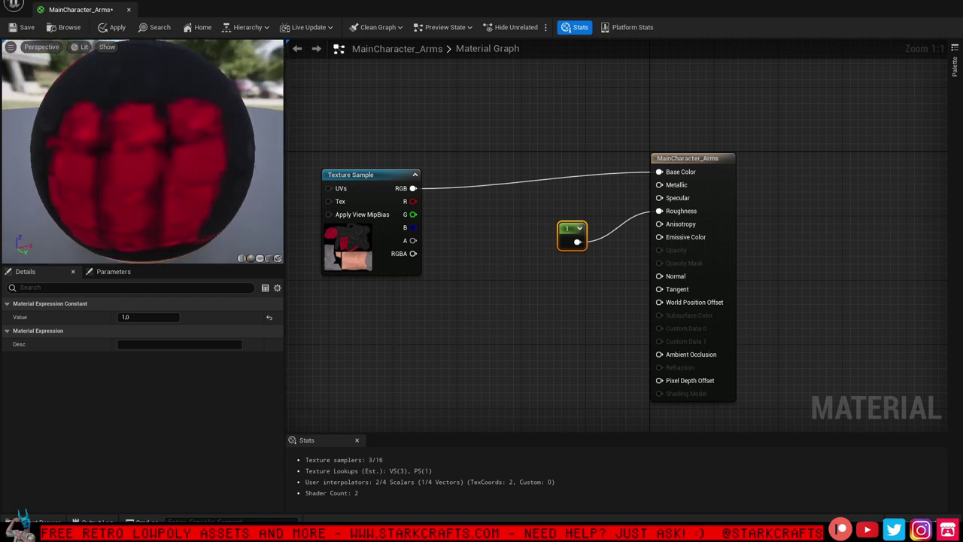
pyautogui.click(23, 27)
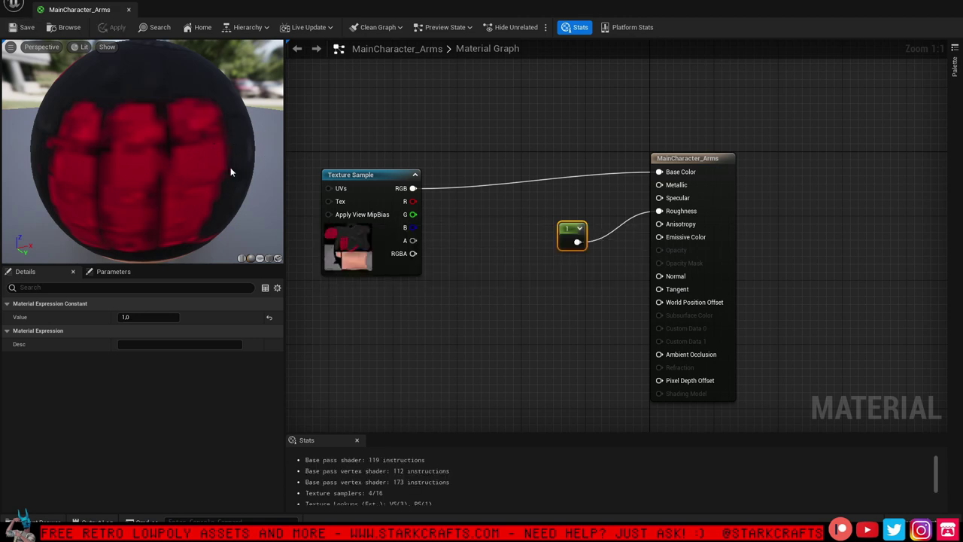
pyautogui.click(722, 182)
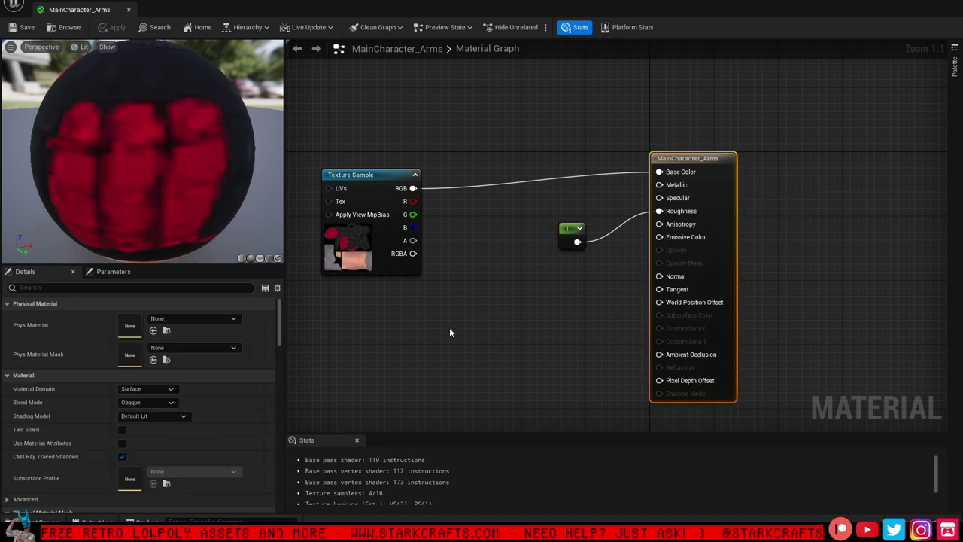
pyautogui.moveTo(359, 257); pyautogui.dragTo(422, 241)
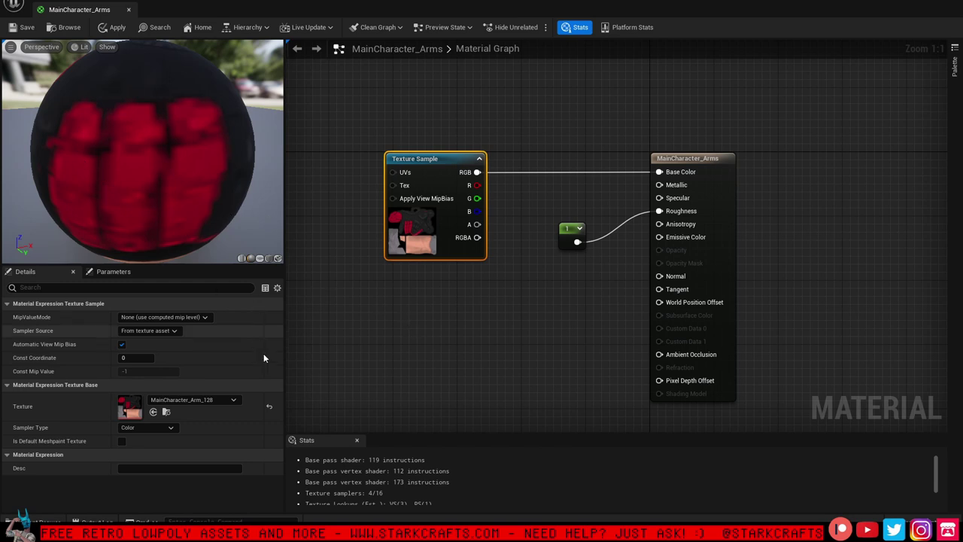
pyautogui.click(730, 199)
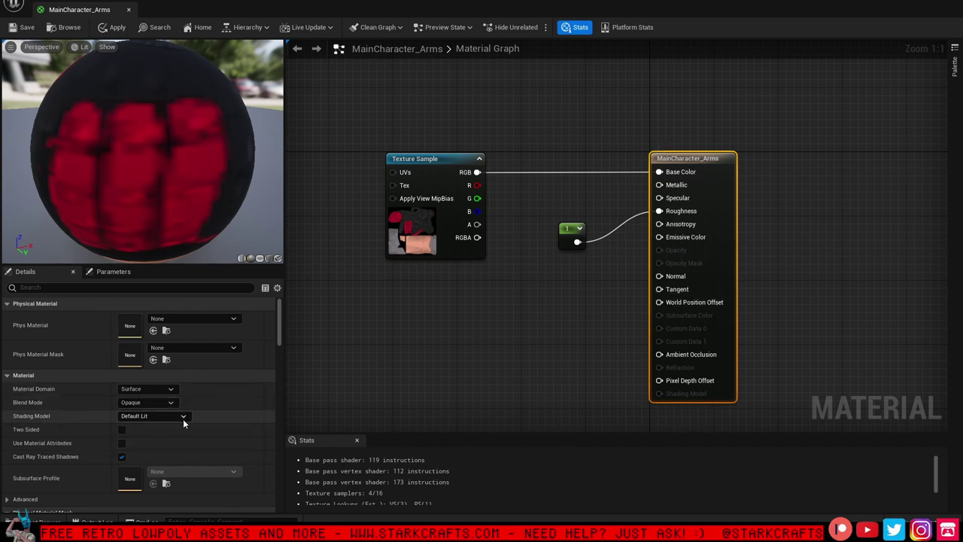
# Switch the arms material to Unlit shading with the texture RGB feeding Emissive Color
pyautogui.click(180, 418)
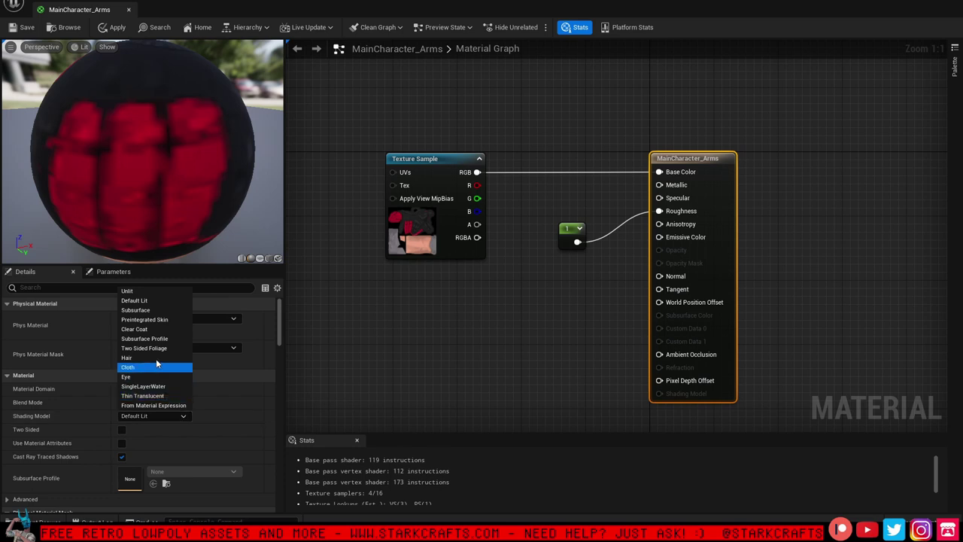
pyautogui.click(144, 292)
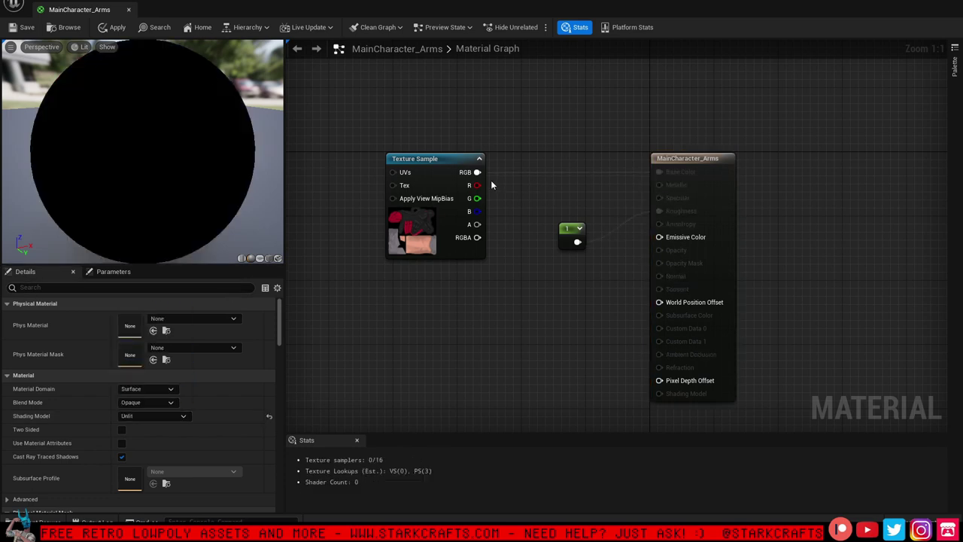
pyautogui.moveTo(478, 173); pyautogui.dragTo(659, 238)
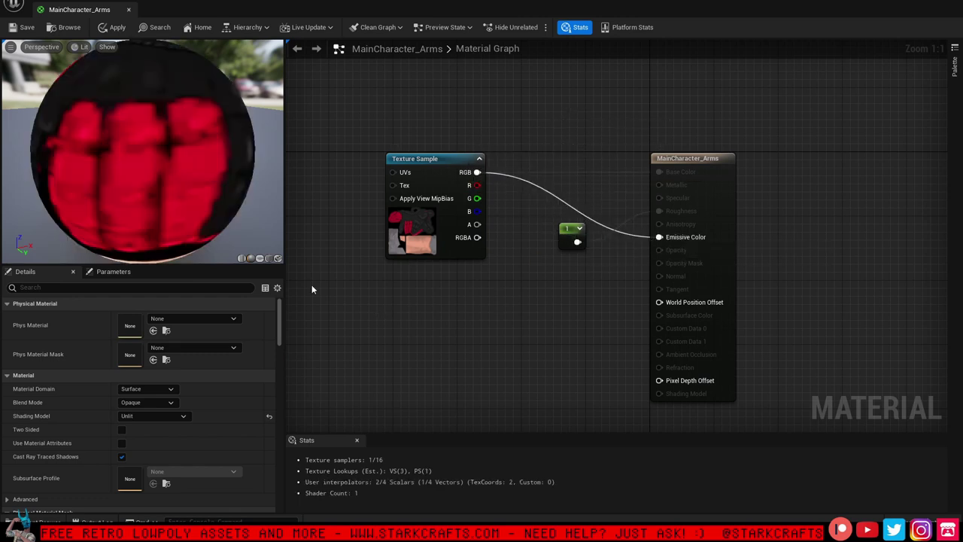
pyautogui.moveTo(150, 150); pyautogui.dragTo(169, 162)
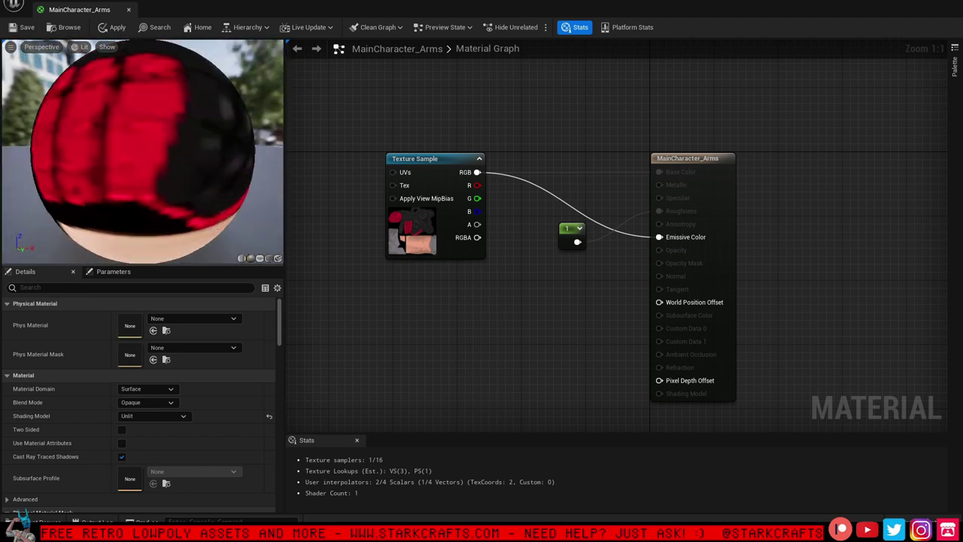
pyautogui.moveTo(146, 204)
pyautogui.mouseDown()
pyautogui.moveTo(162, 199)
pyautogui.moveTo(146, 204)
pyautogui.mouseUp()
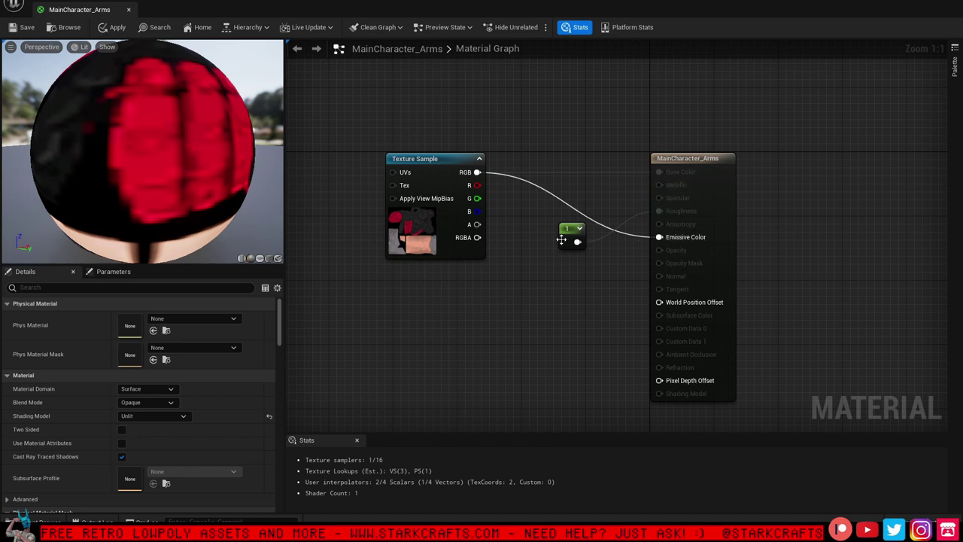
# Unlink Emissive Color, restore Default Lit shading, save, and close the material editor
pyautogui.moveTo(565, 239); pyautogui.dragTo(608, 215)
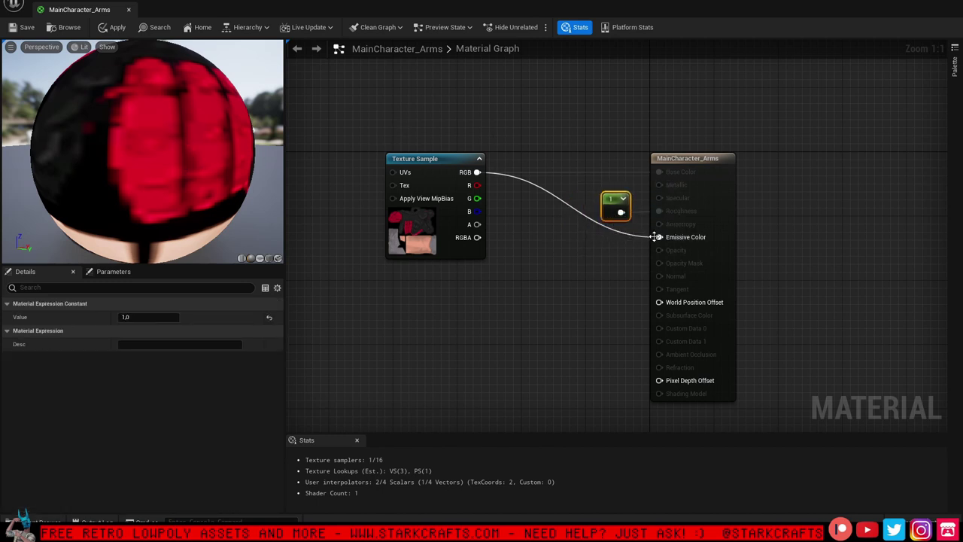
pyautogui.keyDown('alt'); pyautogui.click(657, 237); pyautogui.keyUp('alt')
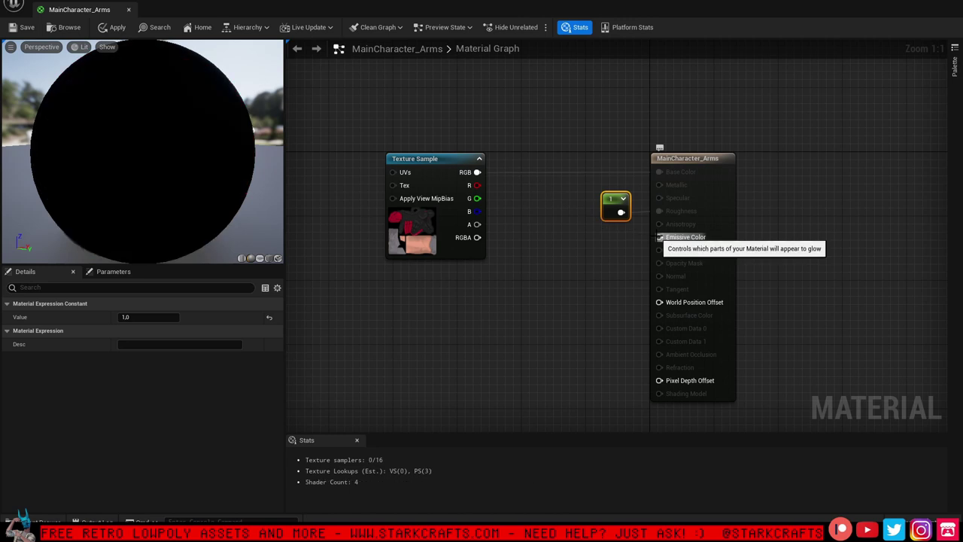
pyautogui.click(721, 203)
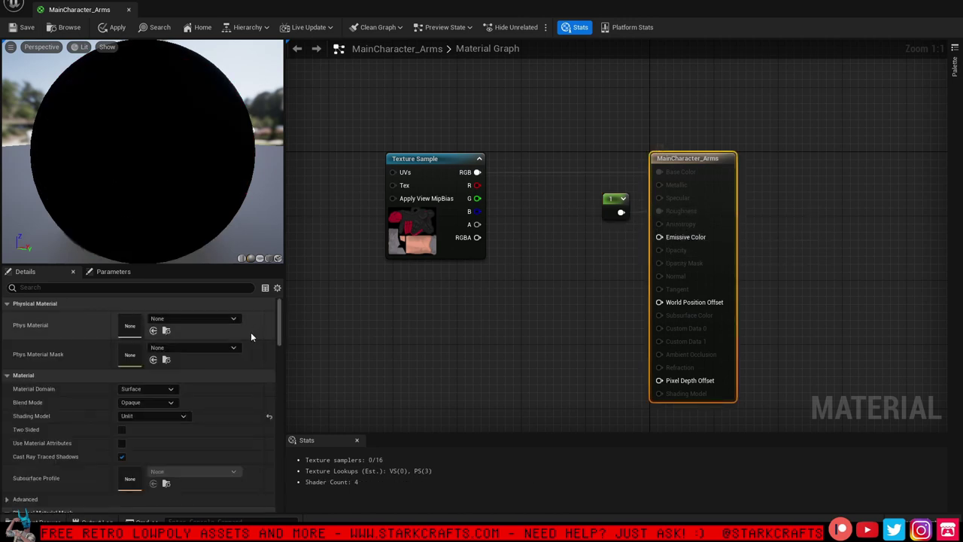
pyautogui.click(269, 416)
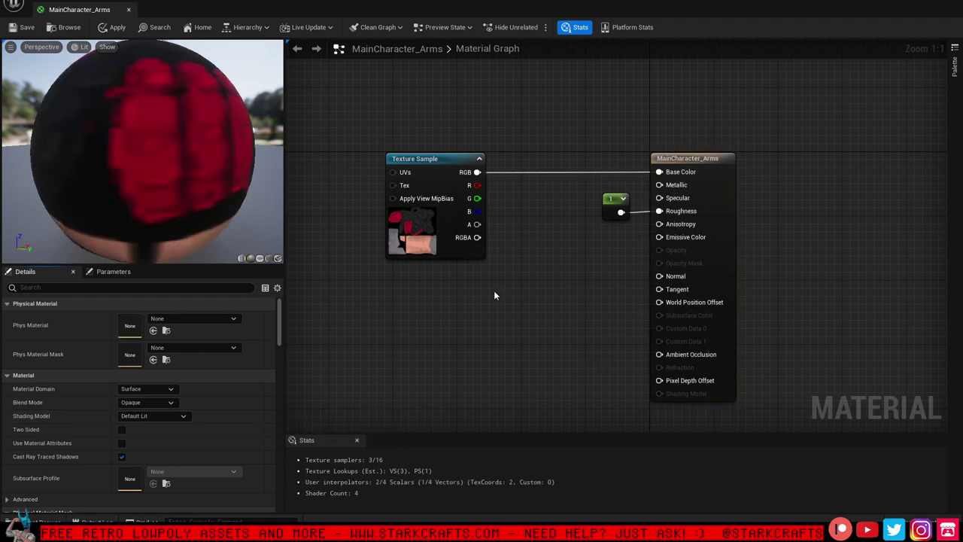
pyautogui.click(35, 30)
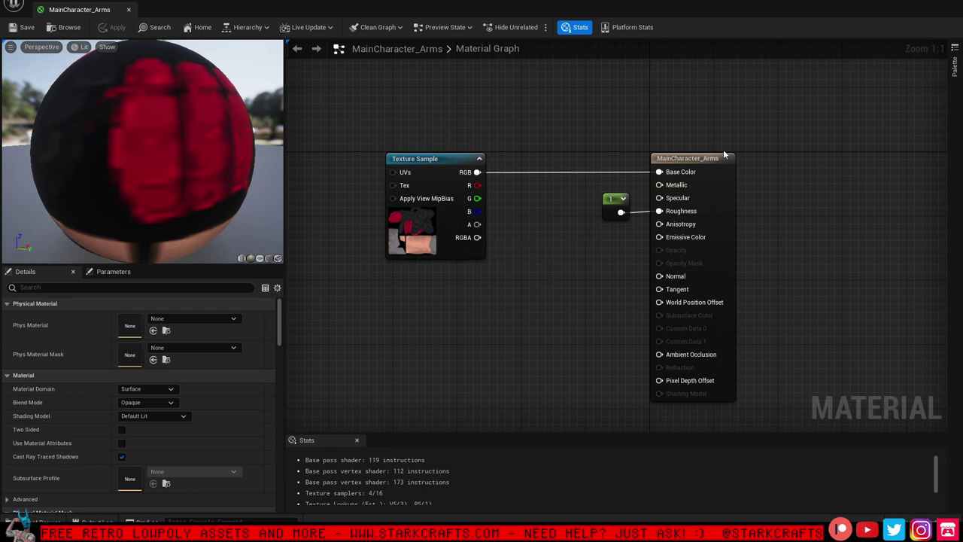
pyautogui.click(128, 9)
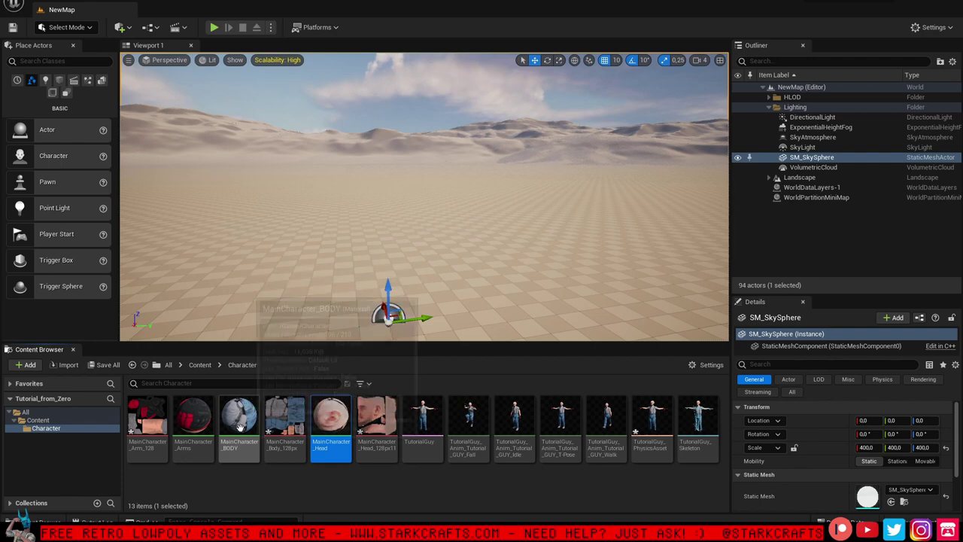
# Set MainCharacter_Body_128px's texture group to 2D Pixels (unfiltered) and save it
pyautogui.doubleClick(287, 445)
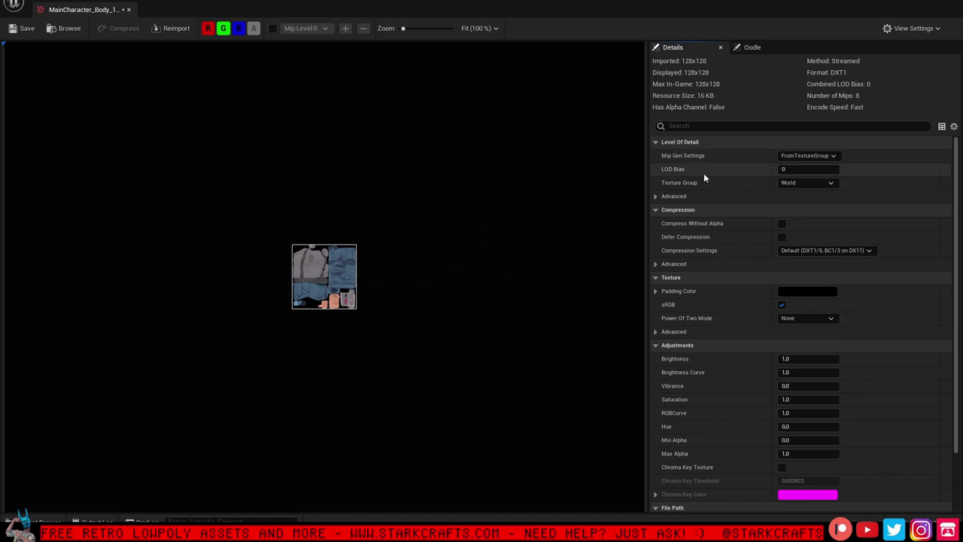
pyautogui.click(798, 183)
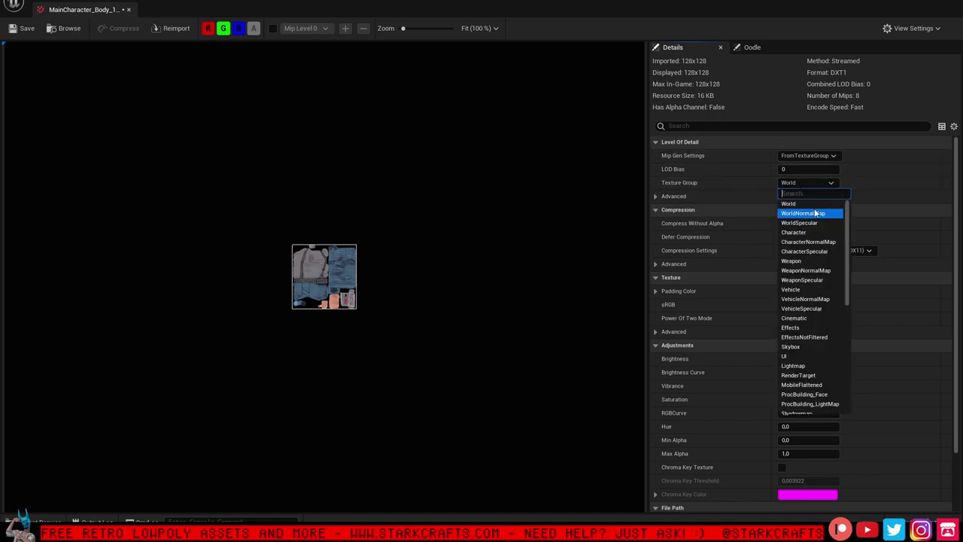
pyautogui.click(800, 213)
pyautogui.write('2')
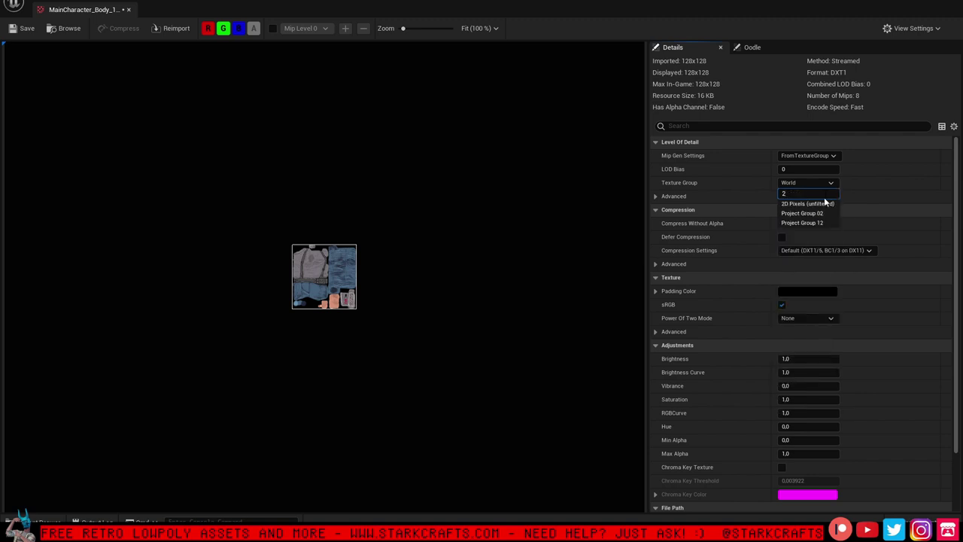
pyautogui.write('d')
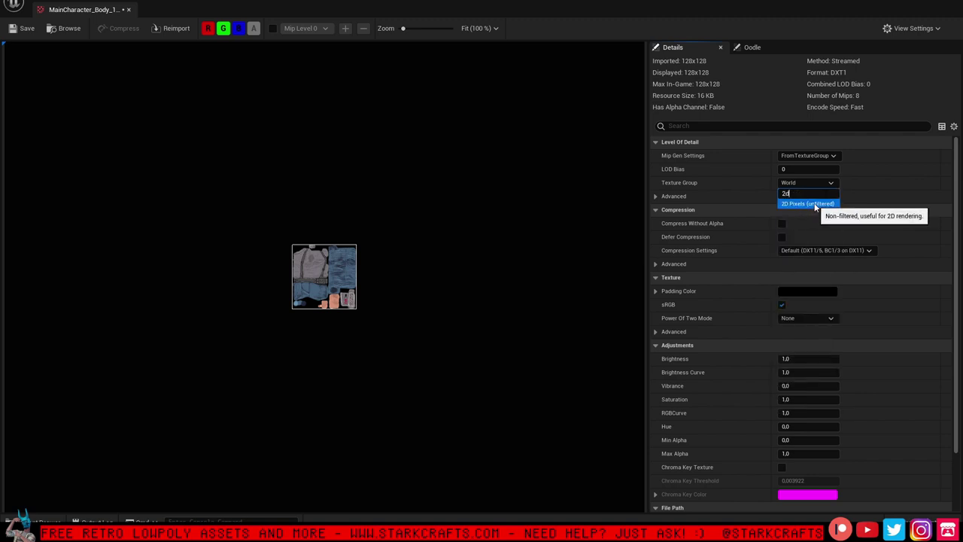
pyautogui.click(814, 204)
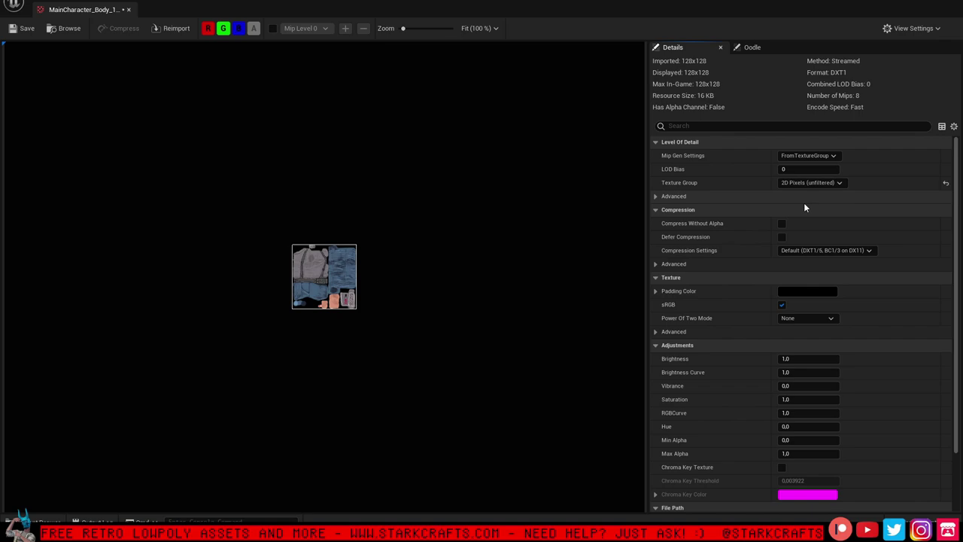
pyautogui.click(26, 29)
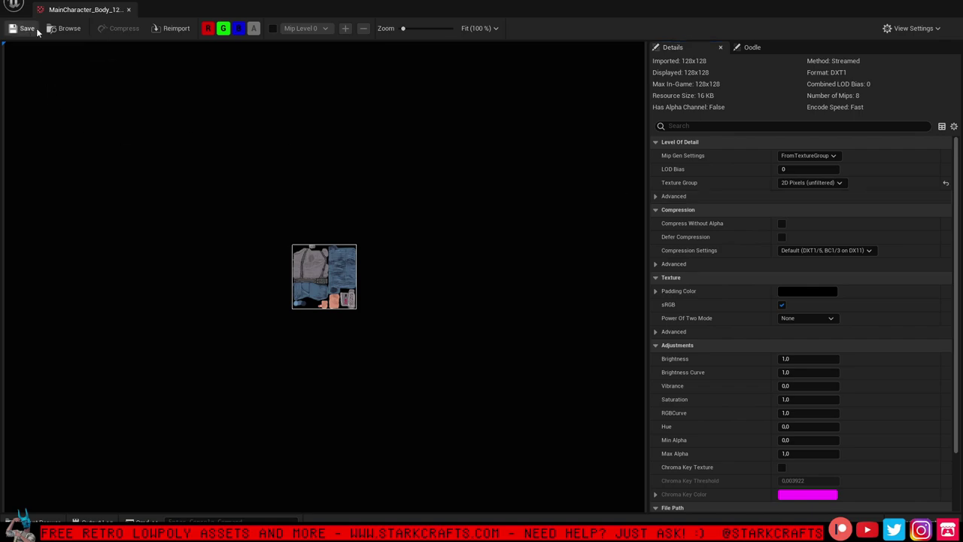
pyautogui.click(129, 11)
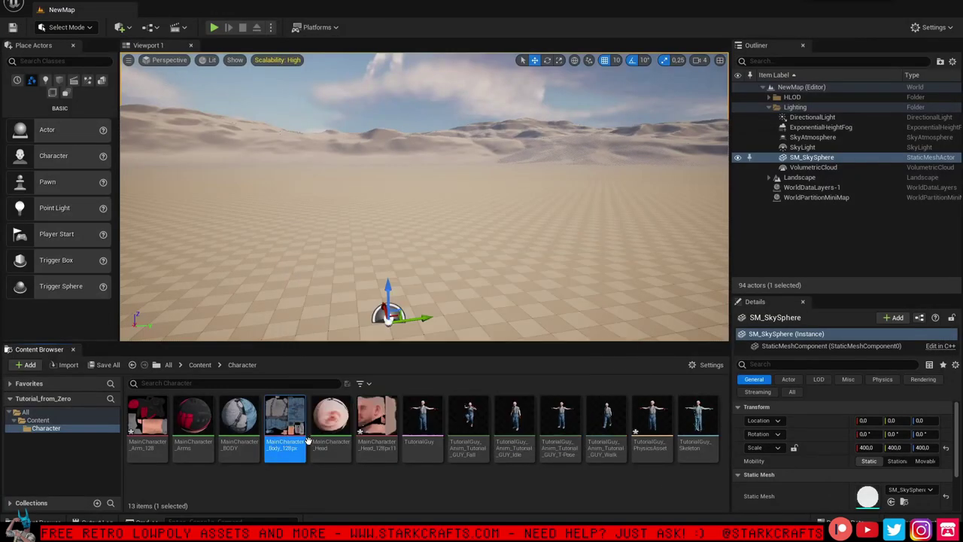
# Inspect the MainCharacter_BODY material preview, then close it
pyautogui.doubleClick(244, 448)
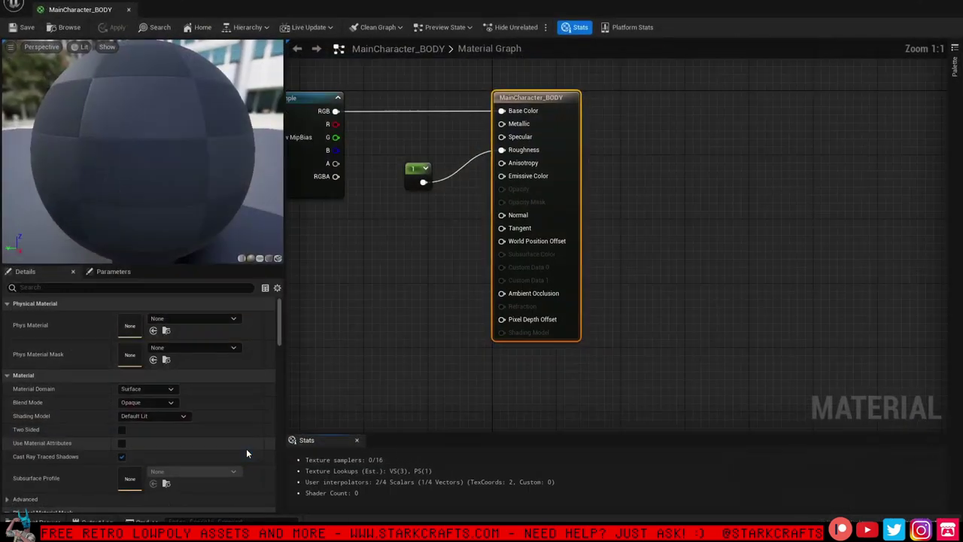
pyautogui.moveTo(133, 183); pyautogui.dragTo(71, 116)
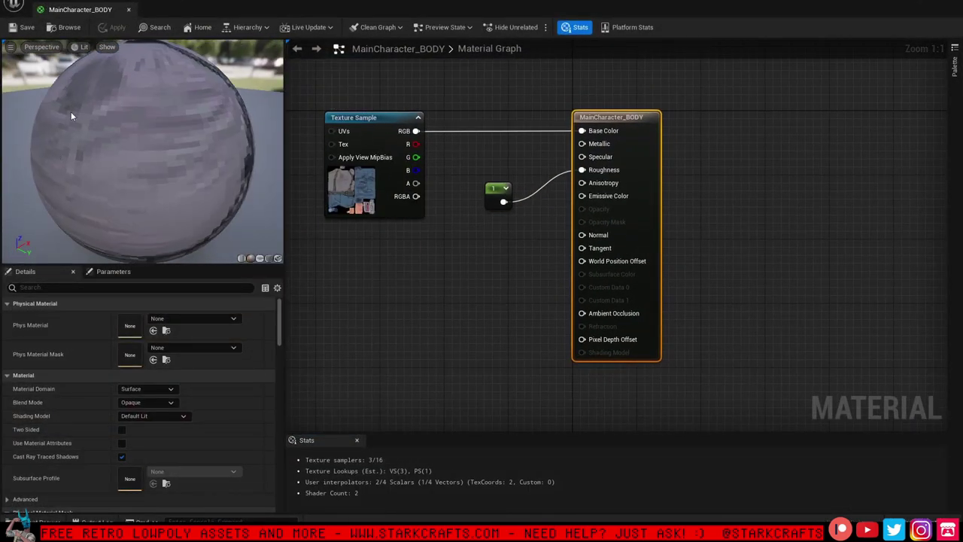
pyautogui.click(127, 9)
pyautogui.click(686, 497)
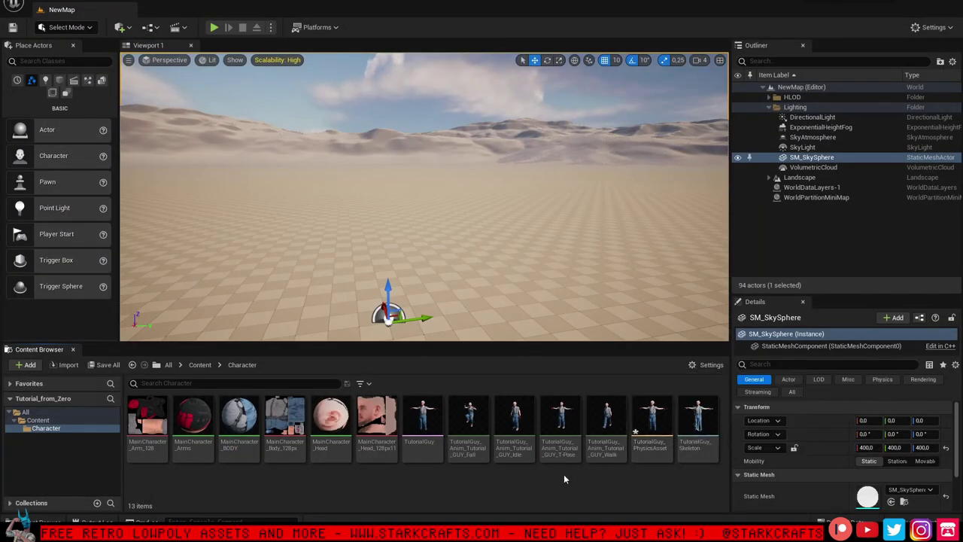
# Drag TutorialGuy_Anim_Tutorial_GUY_Idle into the level and turn the view to face it
pyautogui.moveTo(512, 440); pyautogui.dragTo(444, 290)
pyautogui.moveTo(492, 290); pyautogui.dragTo(228, 285, button='right')
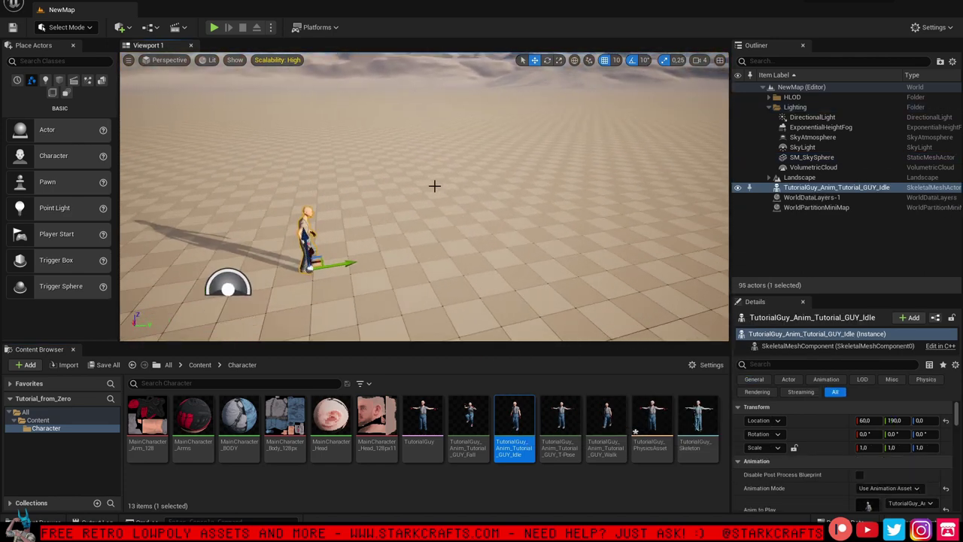
pyautogui.moveTo(228, 284); pyautogui.dragTo(230, 324, button='right')
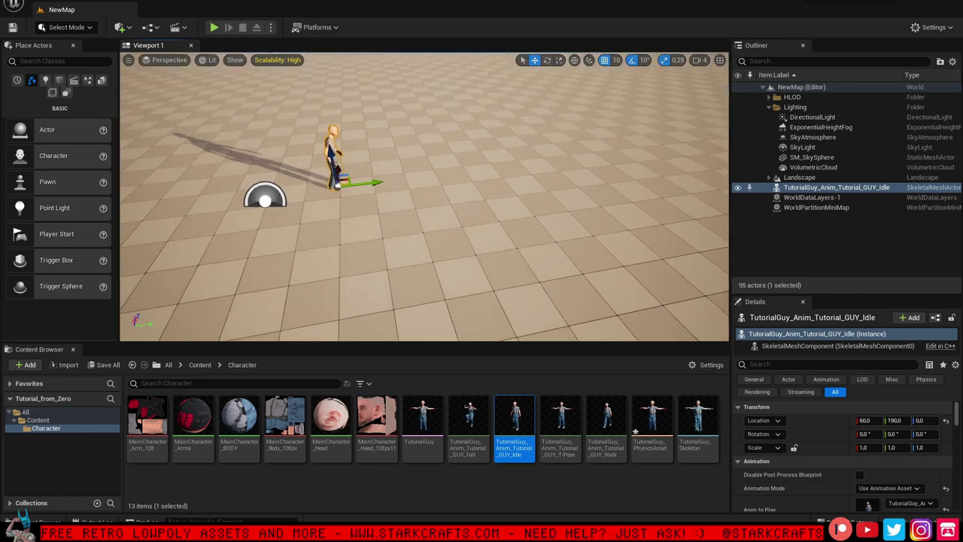
pyautogui.moveTo(230, 324); pyautogui.dragTo(436, 185, button='right')
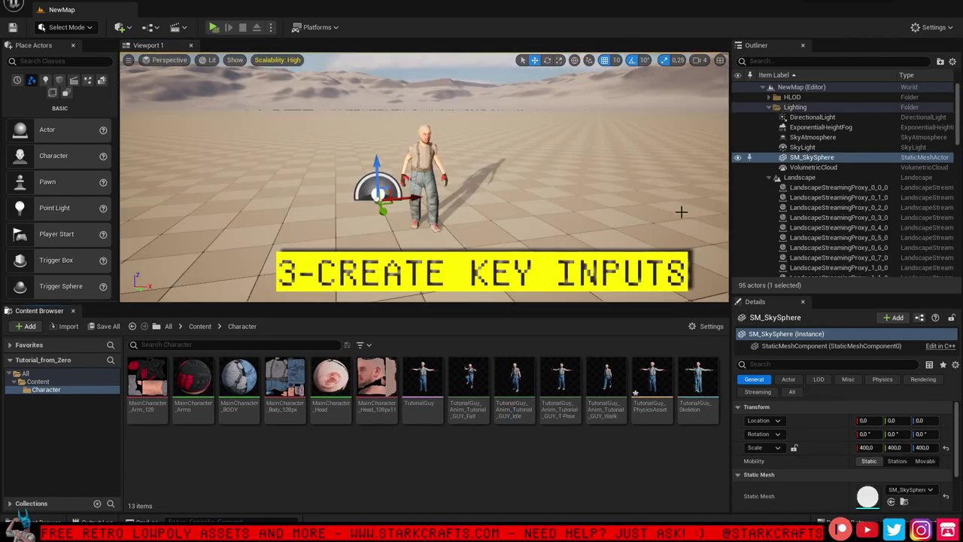
# Collapse the Lighting and Landscape Outliner folders and open Edit > Project Settings
pyautogui.click(770, 108)
pyautogui.click(770, 117)
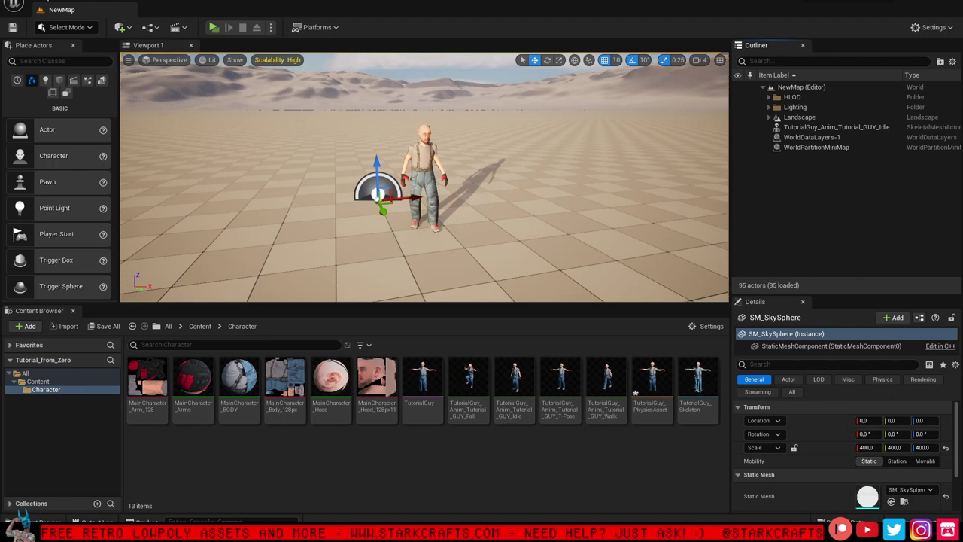
pyautogui.click(39, 9)
pyautogui.moveTo(41, 9)
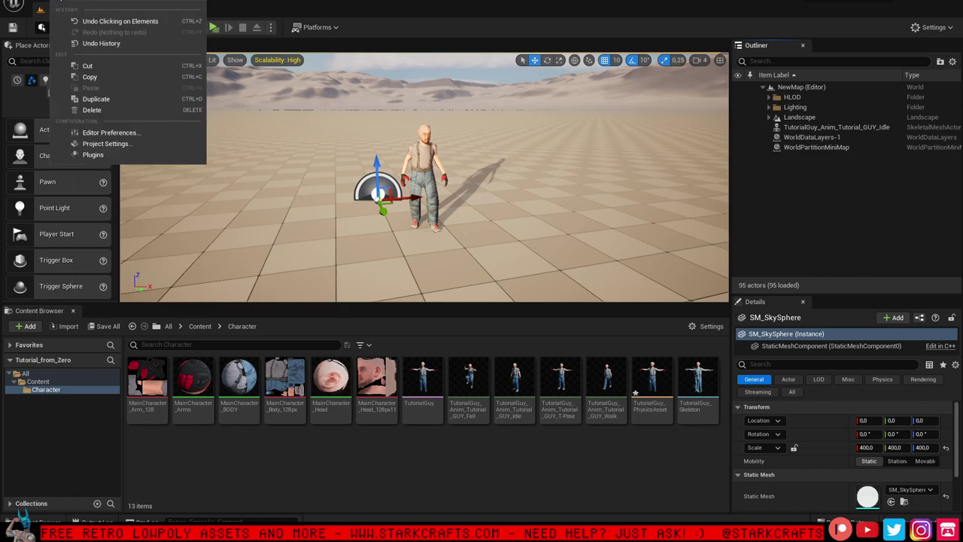
pyautogui.click(105, 143)
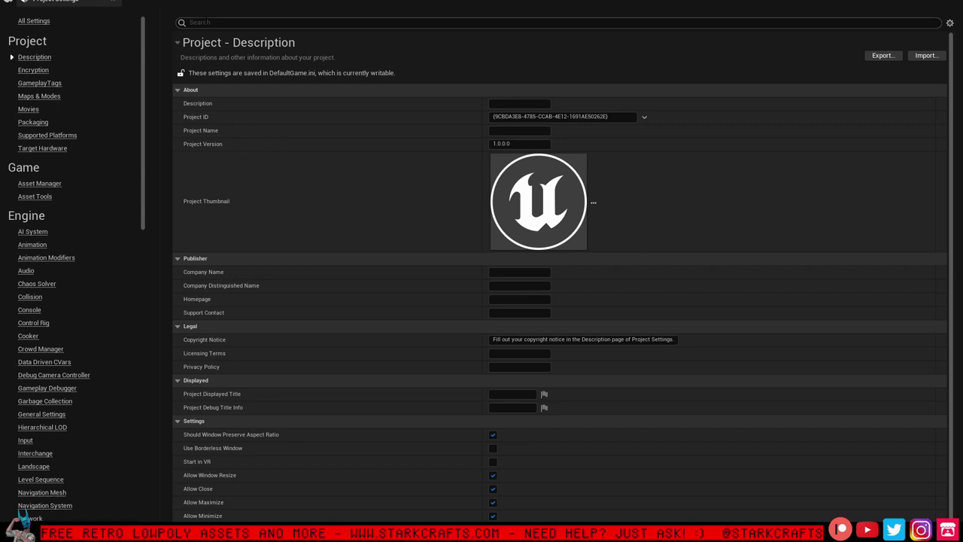
# Switch Project Settings to the Engine – Input page
pyautogui.click(195, 22)
pyautogui.click(43, 443)
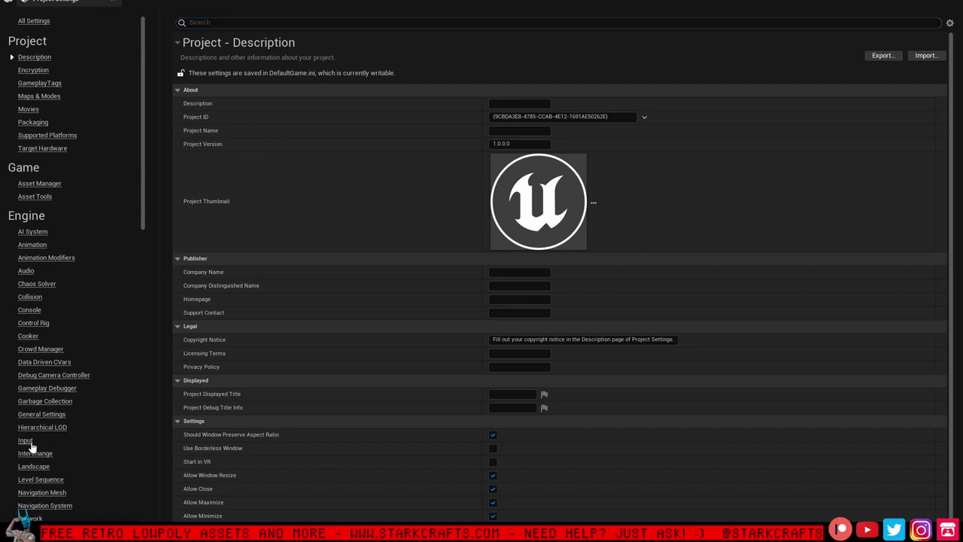
pyautogui.click(28, 442)
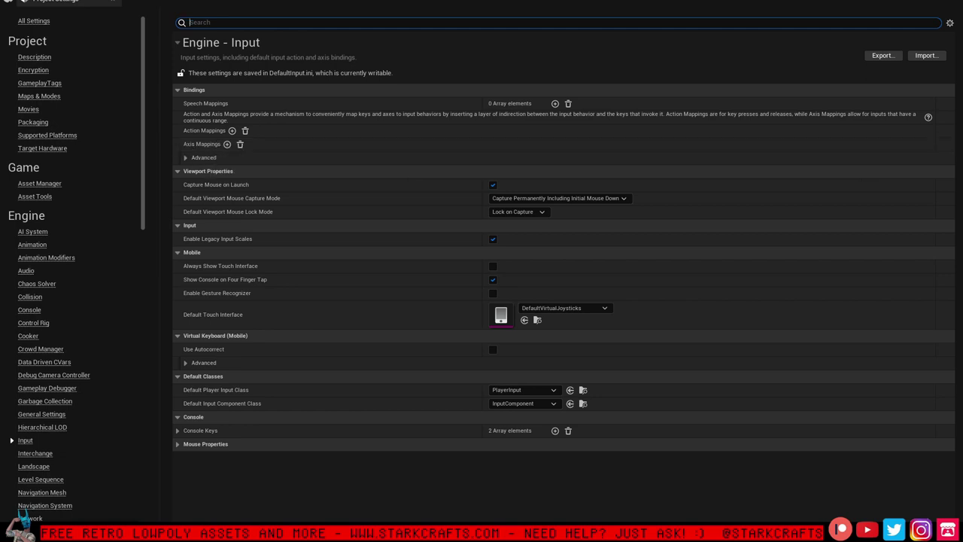
# Add an axis mapping named 'Walk Forward/Backward' and bind it to the W key
pyautogui.click(228, 144)
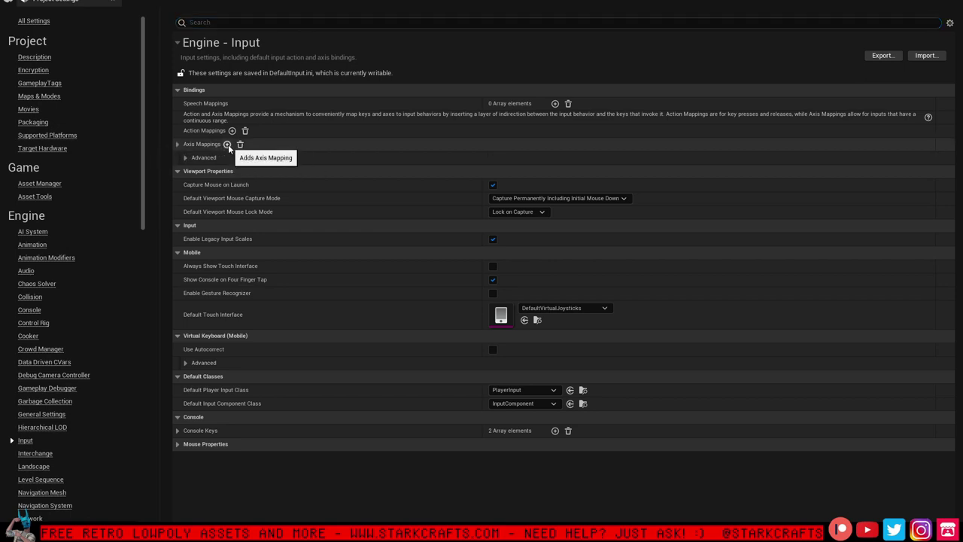
pyautogui.click(177, 144)
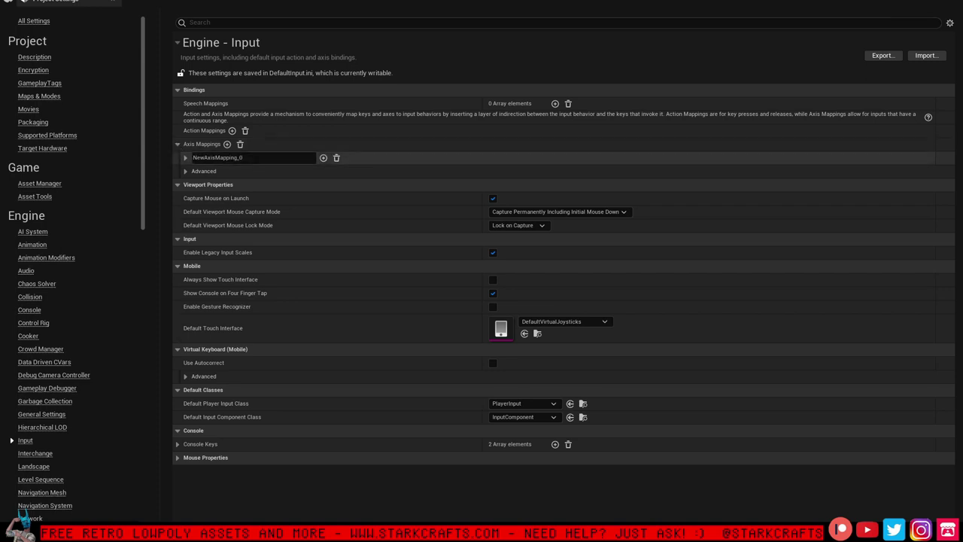
pyautogui.click(254, 158)
pyautogui.write('Walk Forward/Backward')
pyautogui.press('Return')
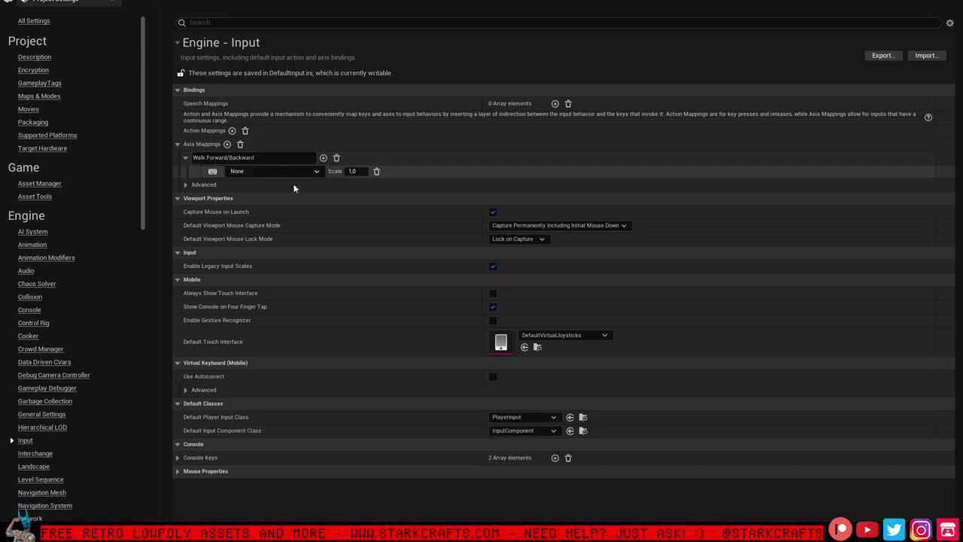
pyautogui.click(213, 172)
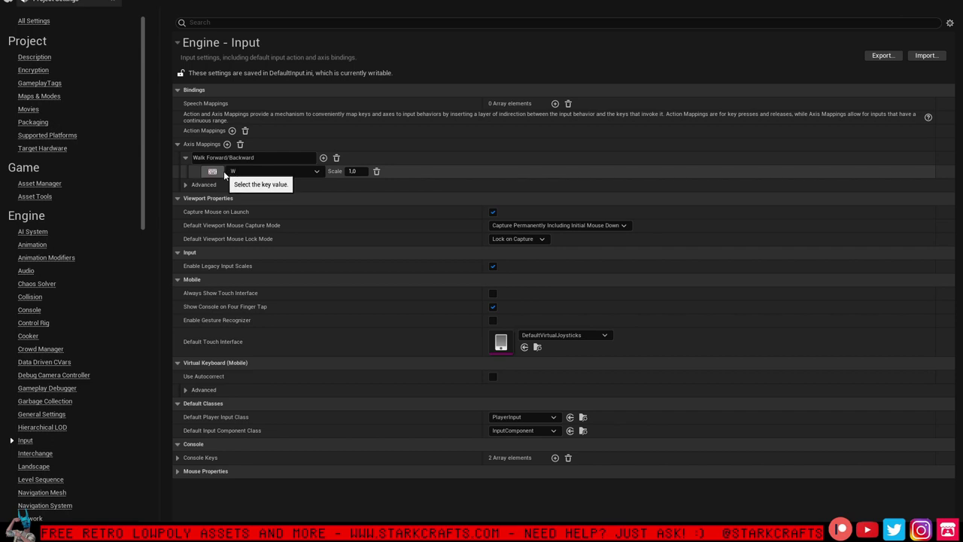
pyautogui.press('w')
pyautogui.click(317, 172)
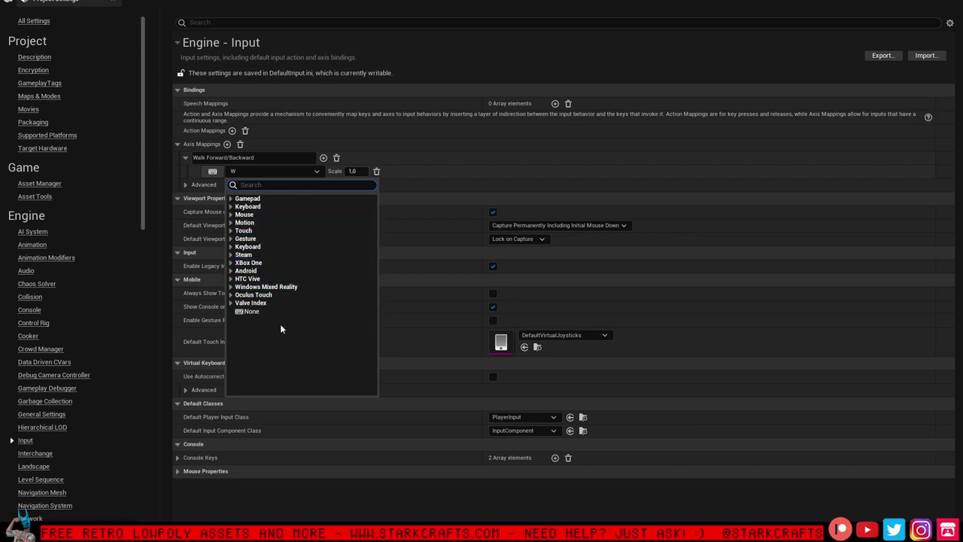
pyautogui.click(317, 172)
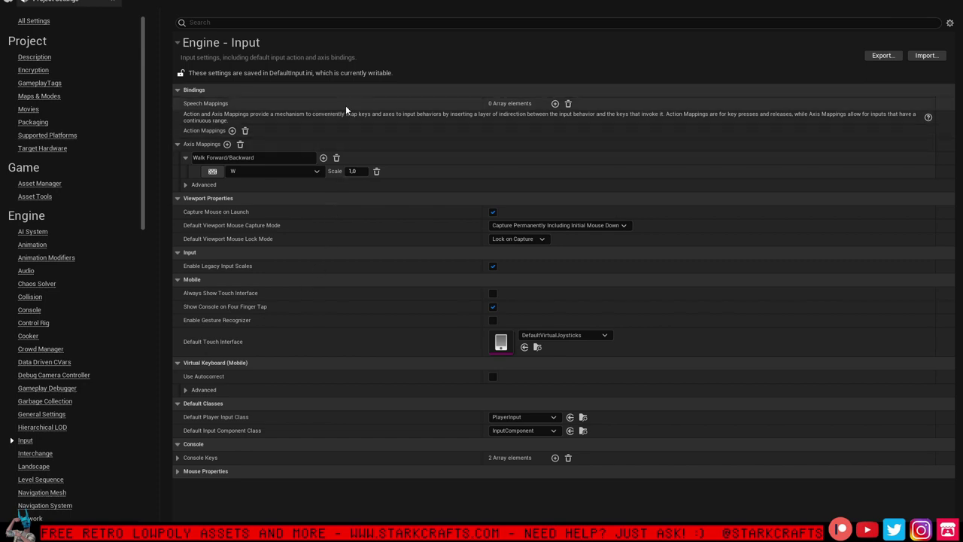
# Bind S as a second Walk Forward/Backward key and change its scale to -1.0
pyautogui.click(323, 158)
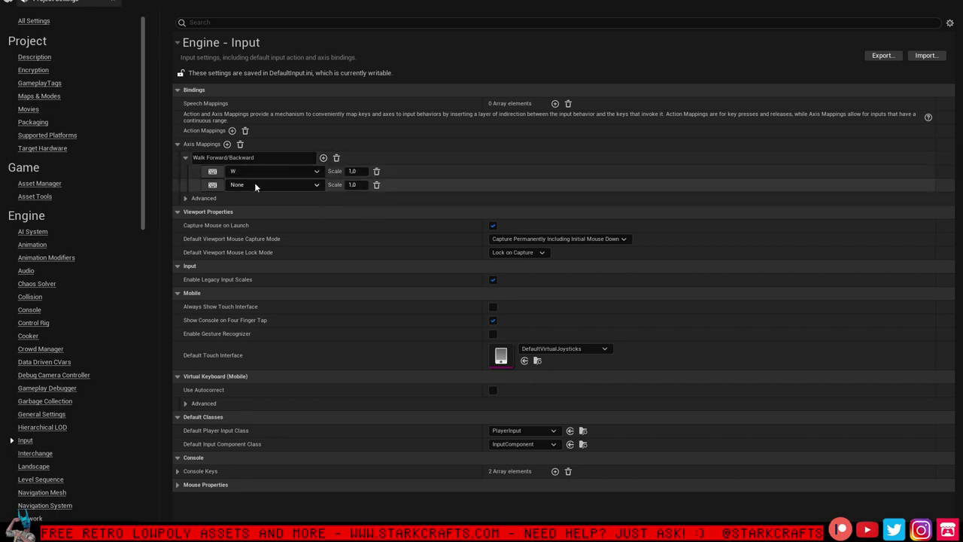
pyautogui.click(213, 186)
pyautogui.press('s')
pyautogui.click(359, 185)
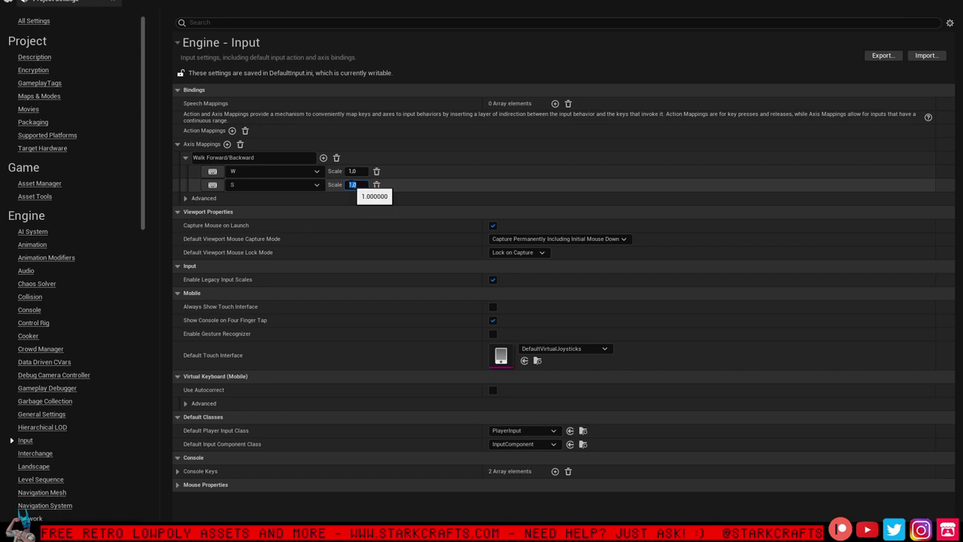
pyautogui.click(351, 185)
pyautogui.write('-')
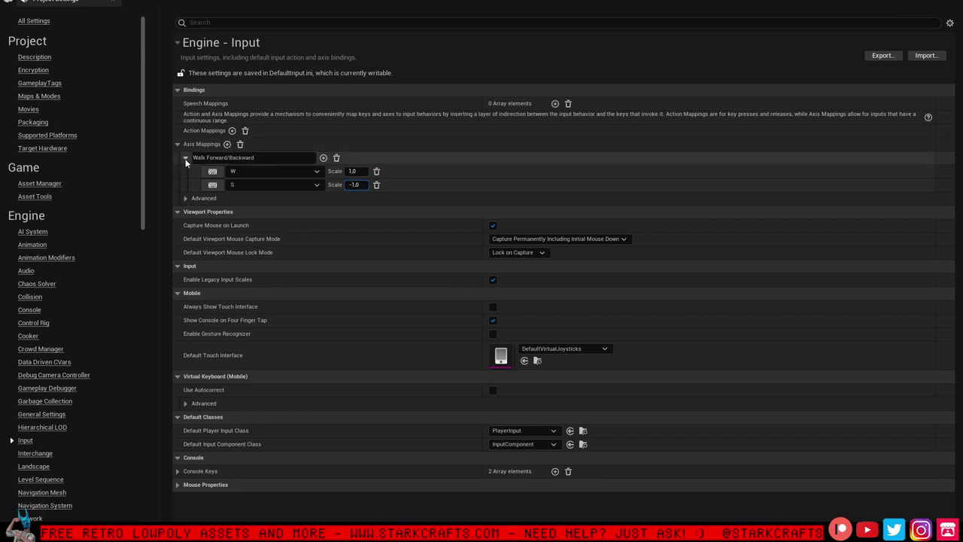
# Add a new axis mapping named Walk Right/Left and bind it to D
pyautogui.click(227, 144)
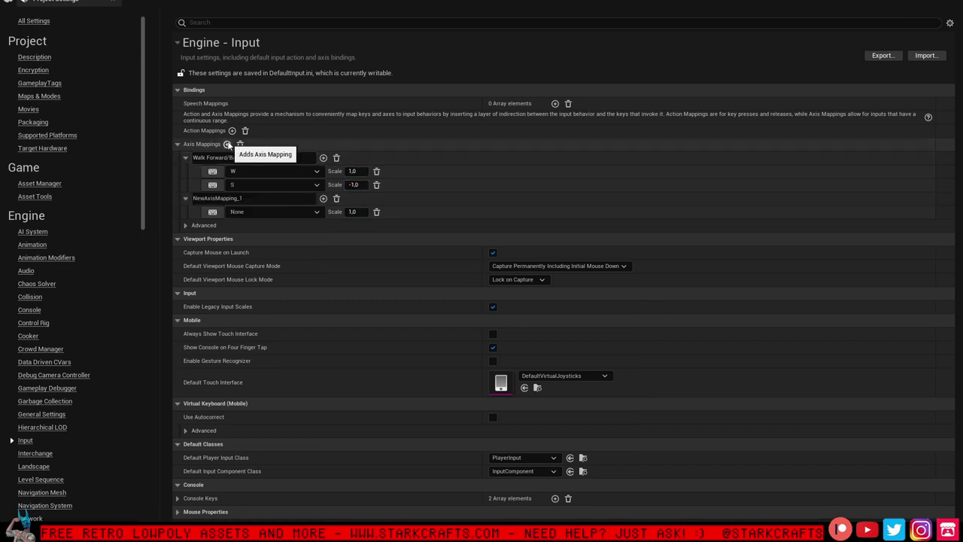
pyautogui.click(242, 199)
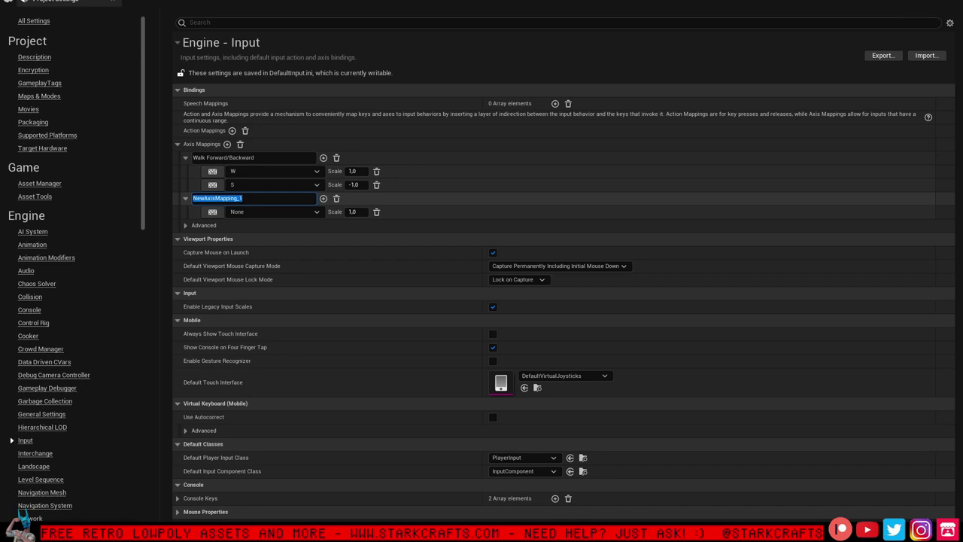
pyautogui.write('Walk Right/Left')
pyautogui.press('Return')
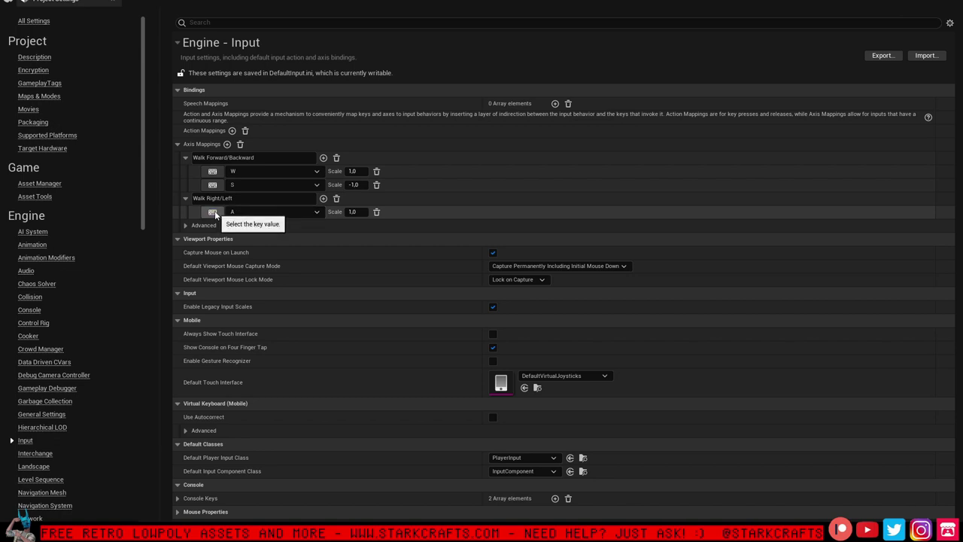
pyautogui.click(214, 210)
pyautogui.press('a')
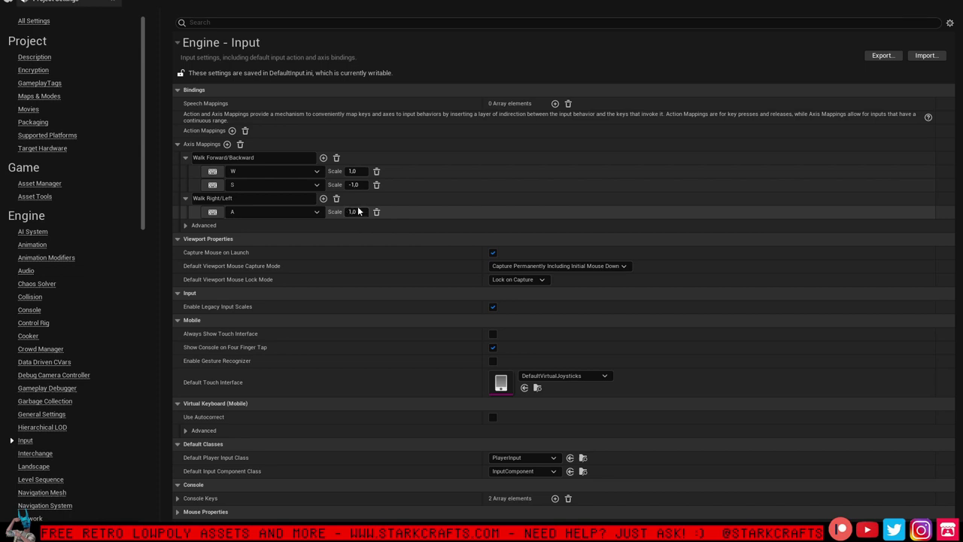
pyautogui.click(217, 212)
pyautogui.press('d')
# Add A as a second Walk Right/Left key with scale -1,0
pyautogui.click(323, 199)
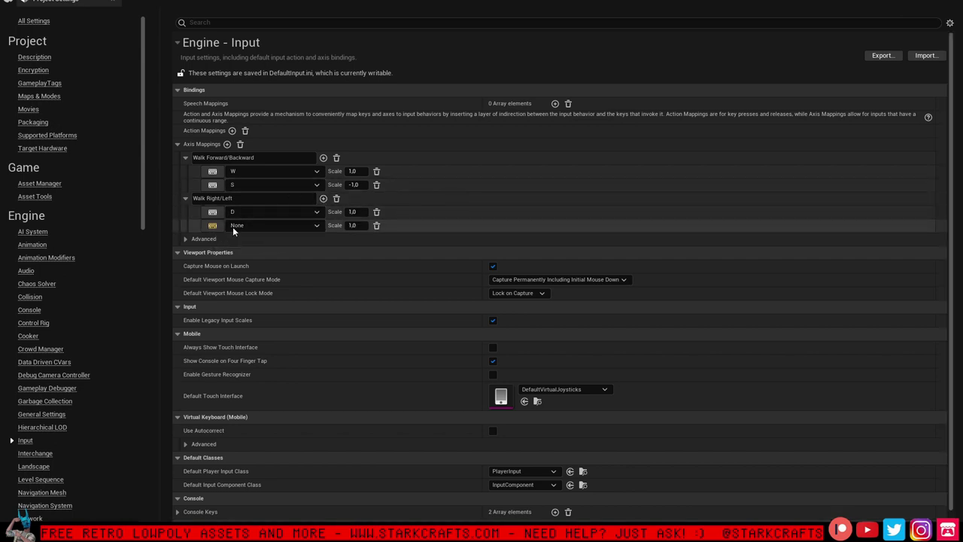
pyautogui.press('a')
pyautogui.click(354, 225)
pyautogui.write('-1,0')
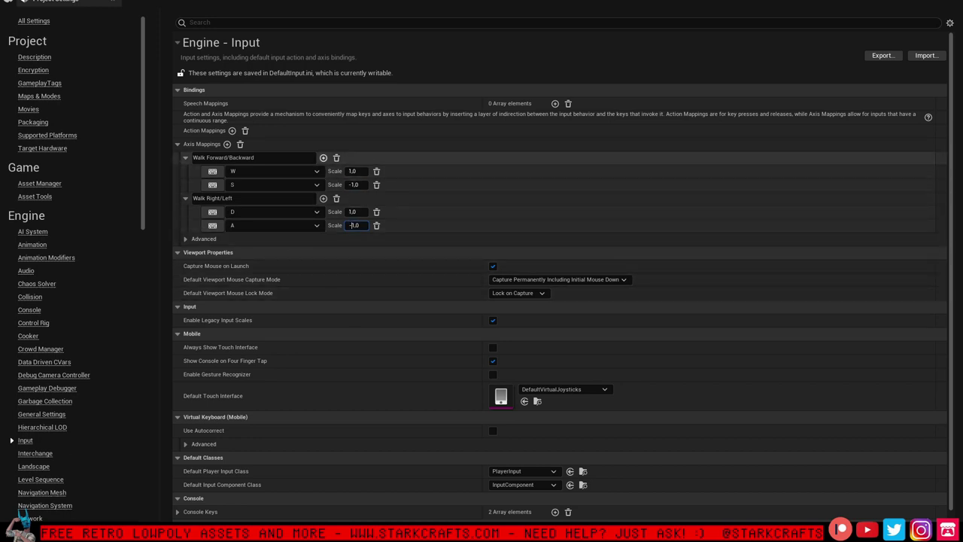
# Add a Look Right/Left axis mapping bound to Mouse X
pyautogui.click(226, 145)
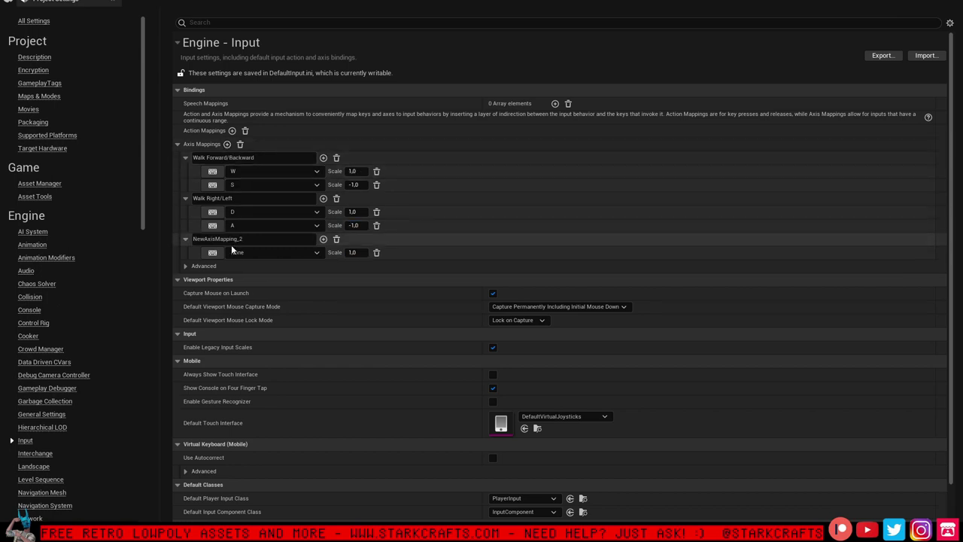
pyautogui.click(225, 238)
pyautogui.write('Look')
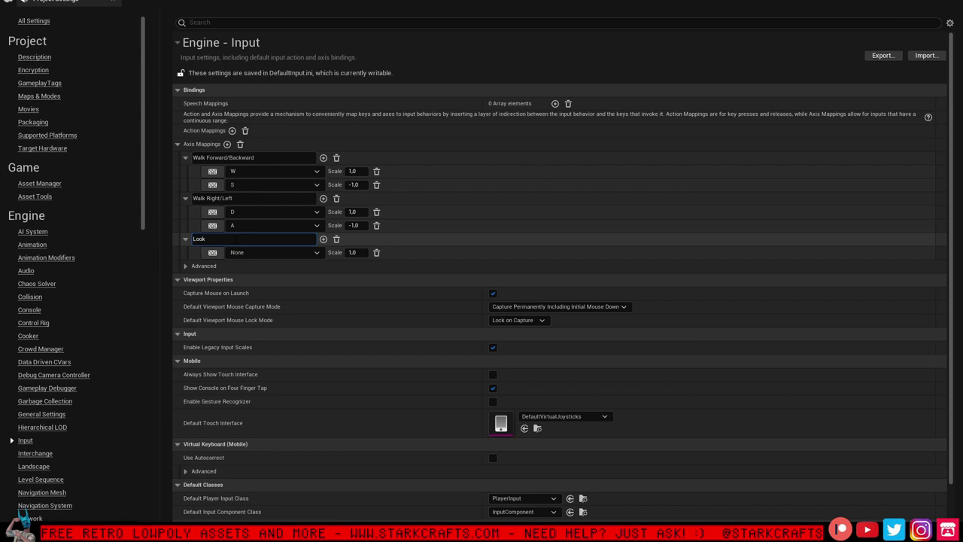
pyautogui.write(' Right/Left')
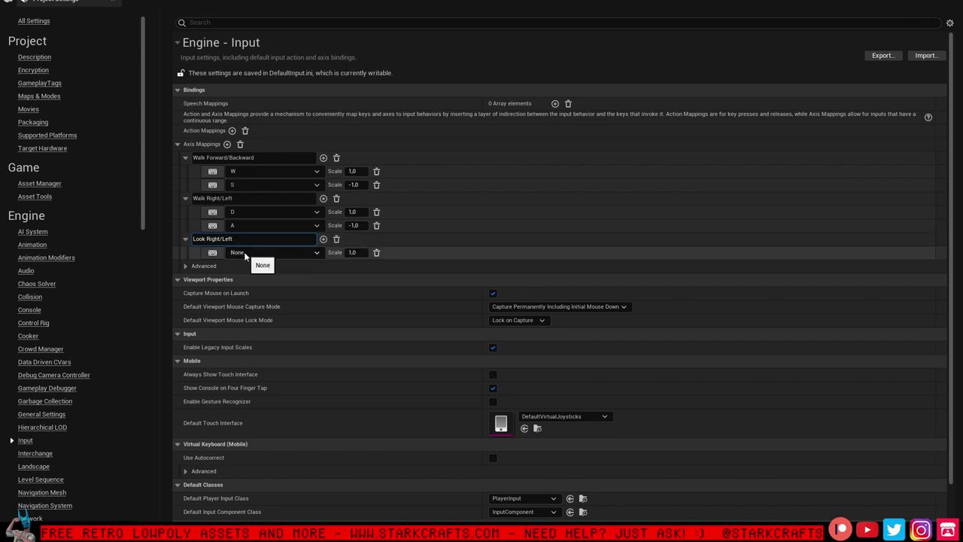
pyautogui.click(321, 254)
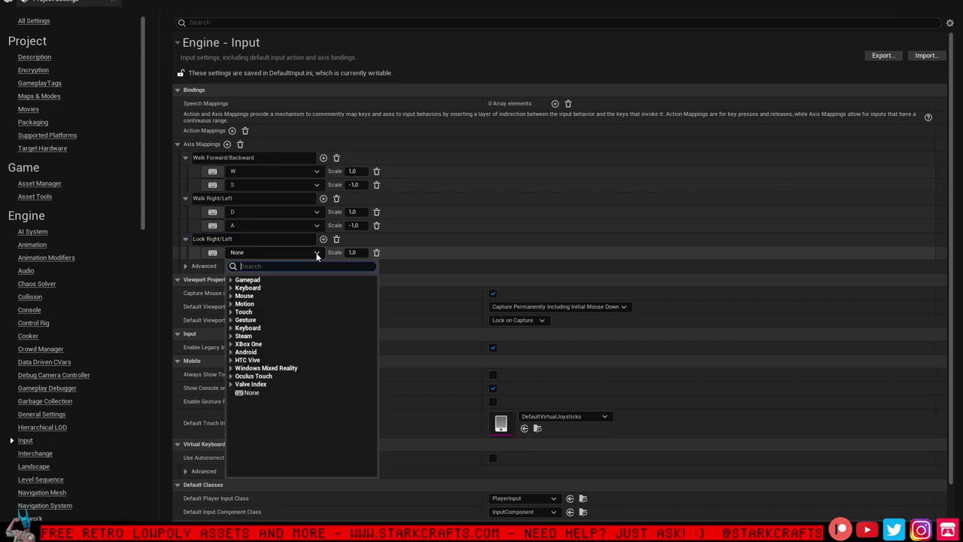
pyautogui.click(231, 297)
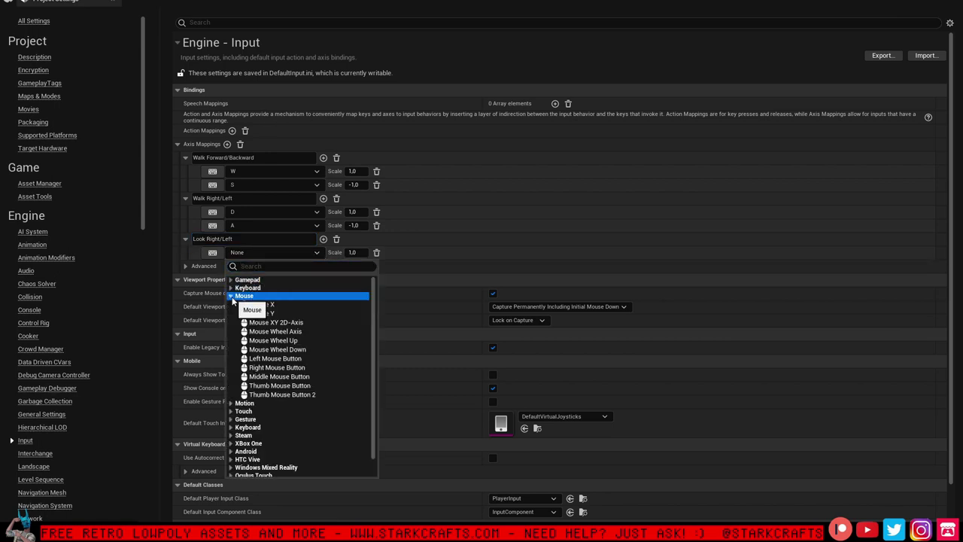
pyautogui.click(278, 305)
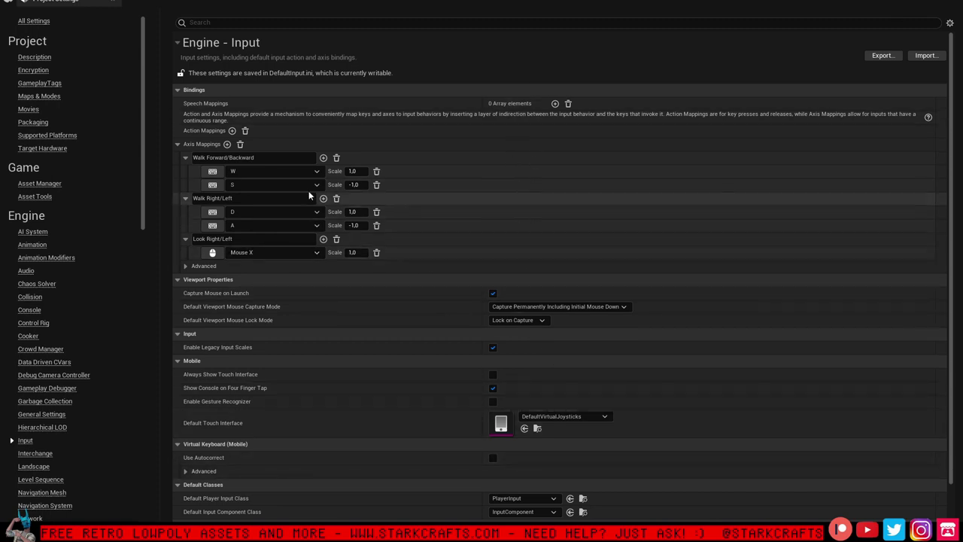
# Add a Look Up/Down axis mapping bound to Mouse Y with scale -1
pyautogui.click(226, 144)
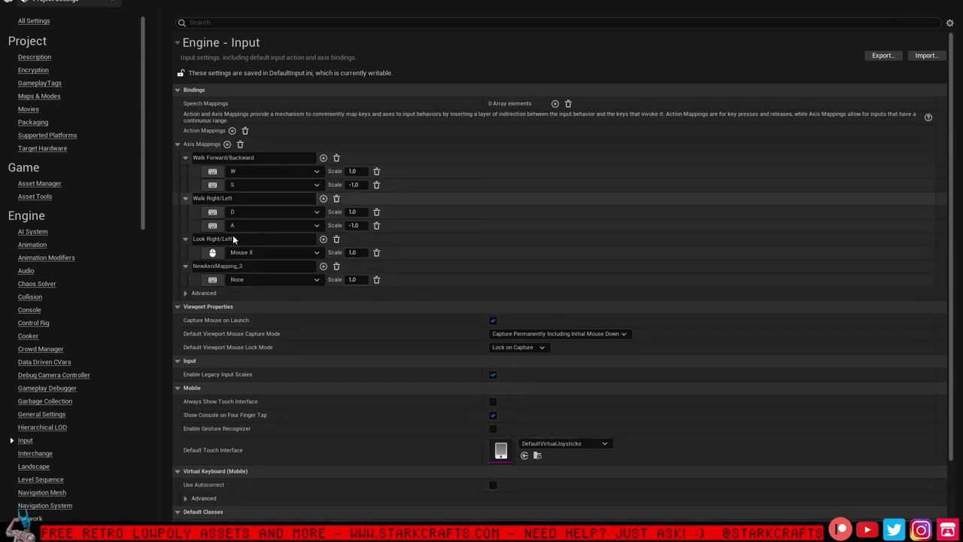
pyautogui.write('Look Up/Down')
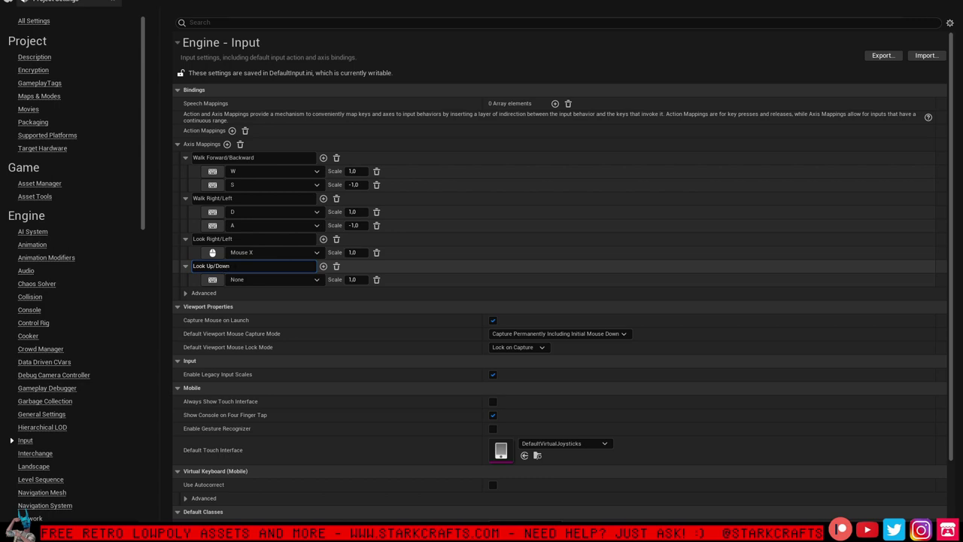
pyautogui.click(316, 280)
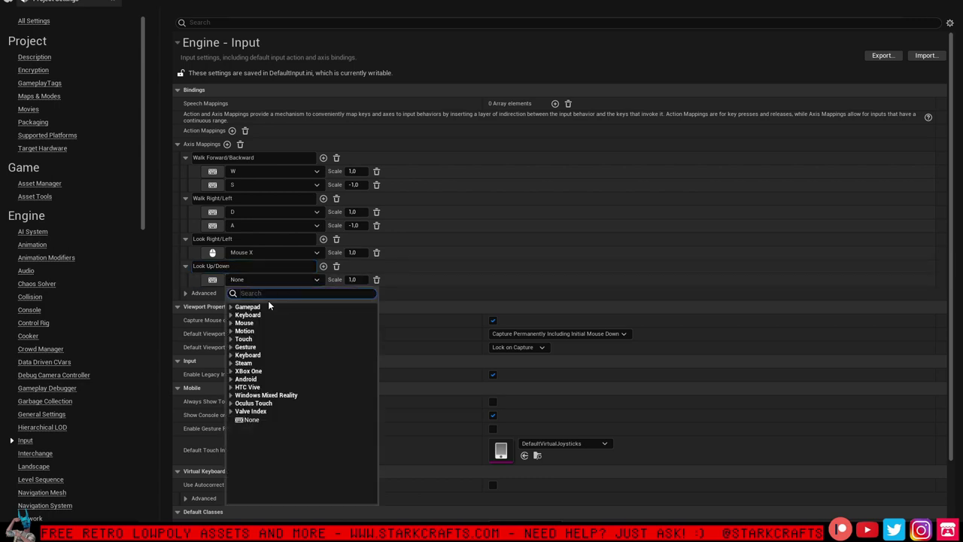
pyautogui.click(244, 323)
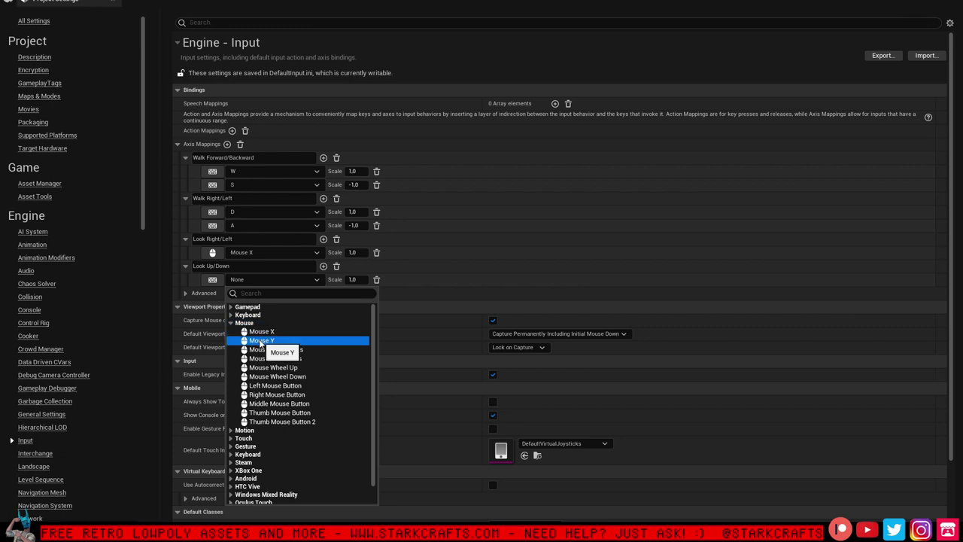
pyautogui.click(261, 341)
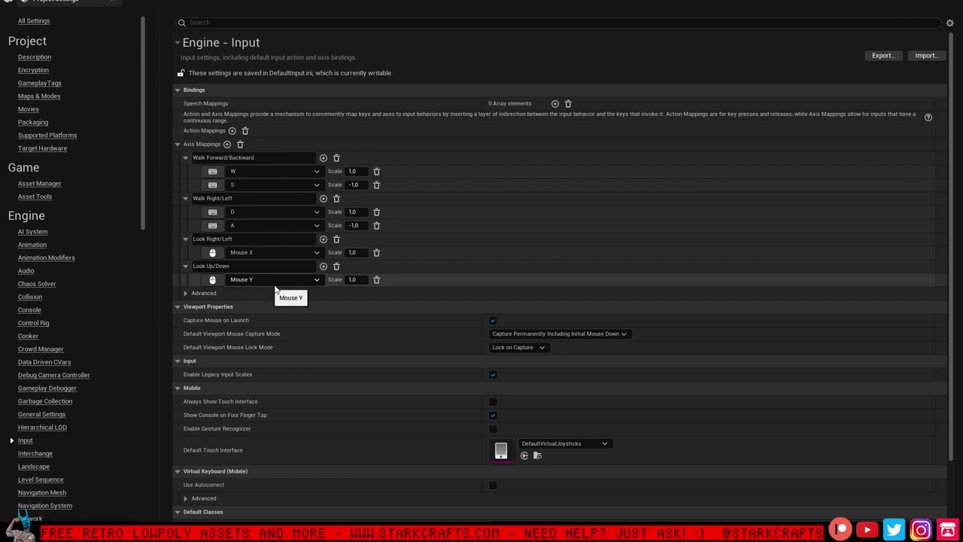
pyautogui.click(350, 279)
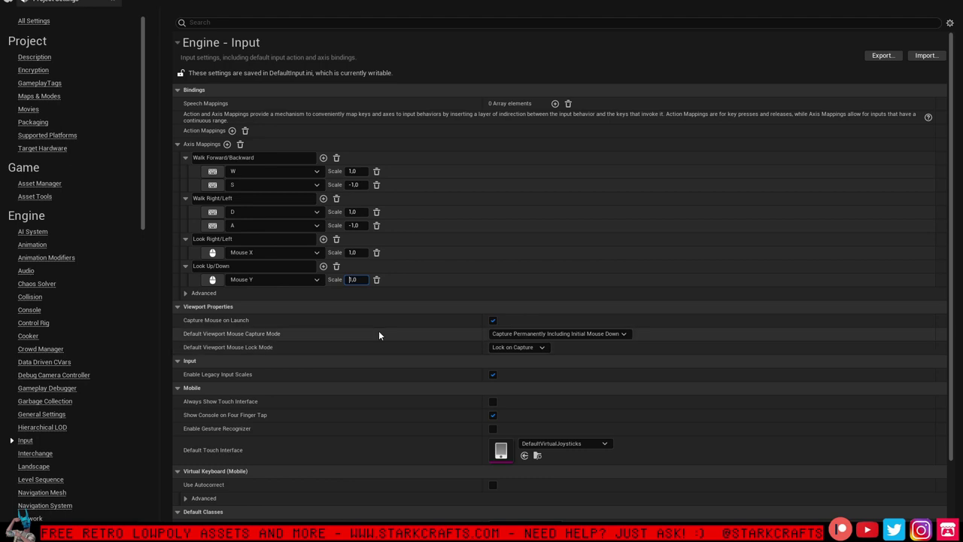
pyautogui.write('-')
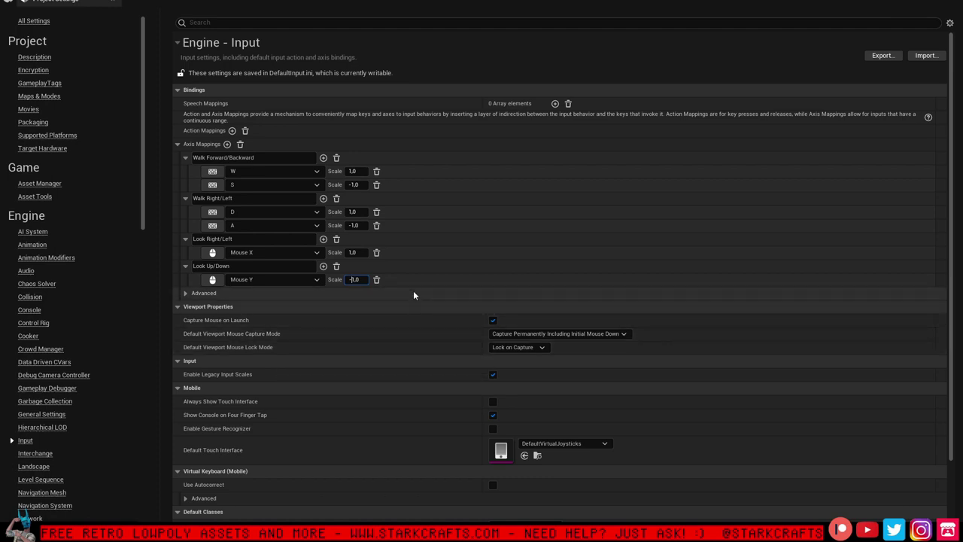
# Add an action mapping named Jump and bind it to the Space Bar
pyautogui.click(232, 130)
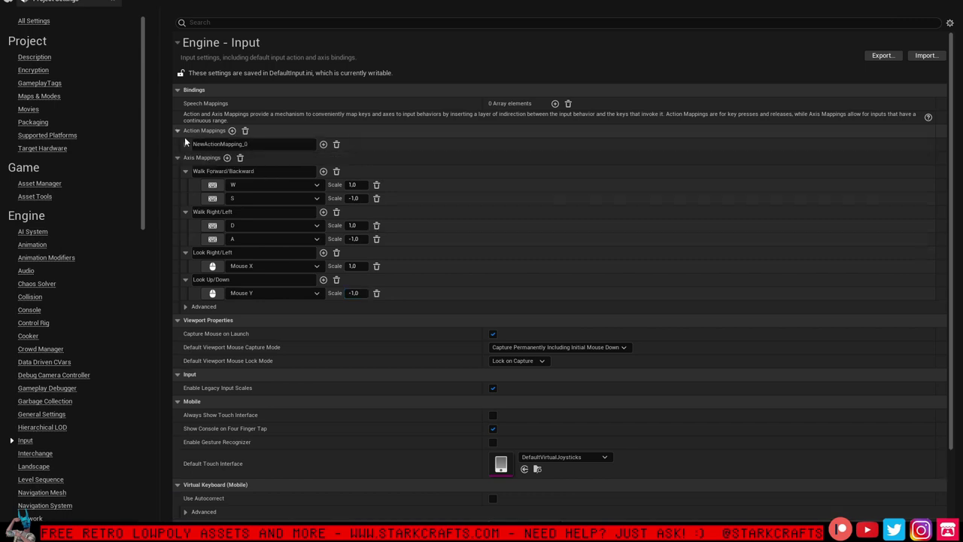
pyautogui.doubleClick(258, 144)
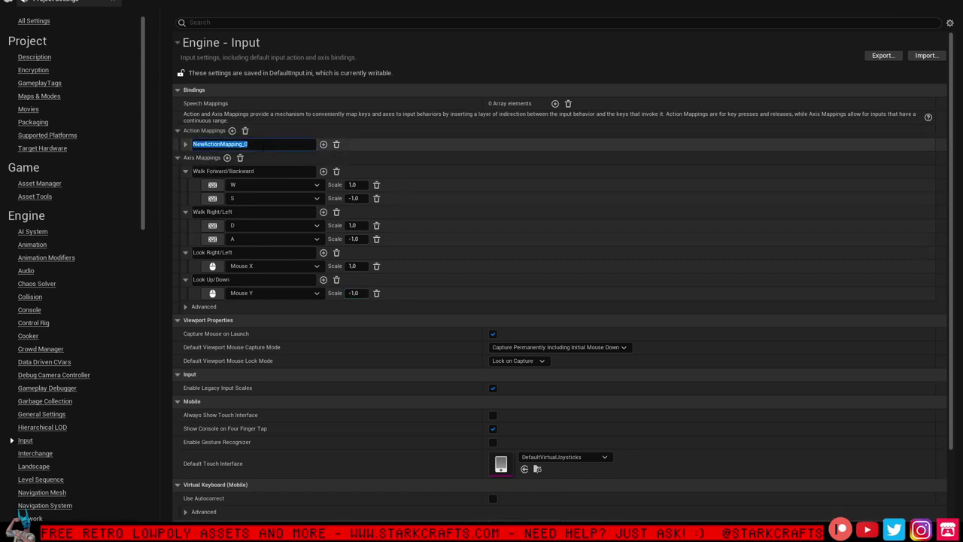
pyautogui.write('Jump')
pyautogui.click(323, 144)
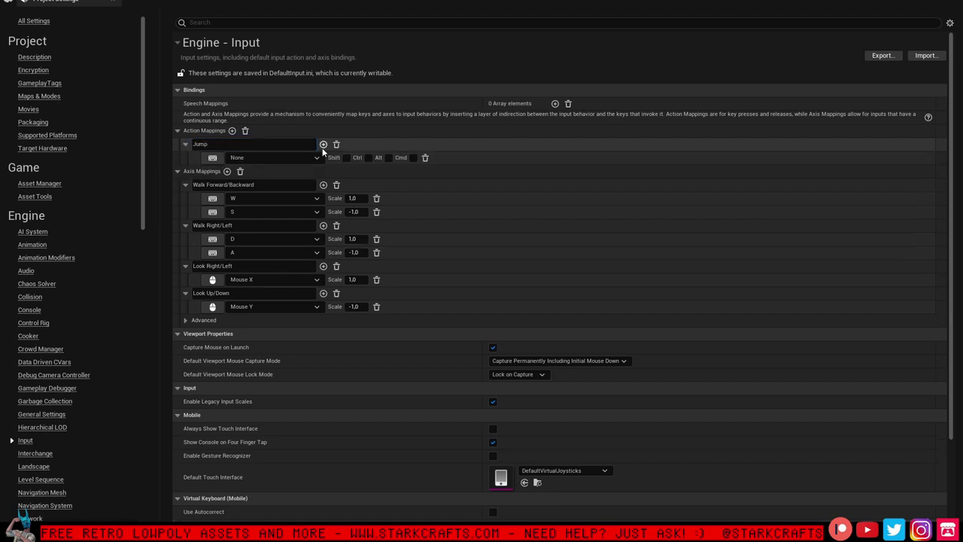
pyautogui.click(209, 159)
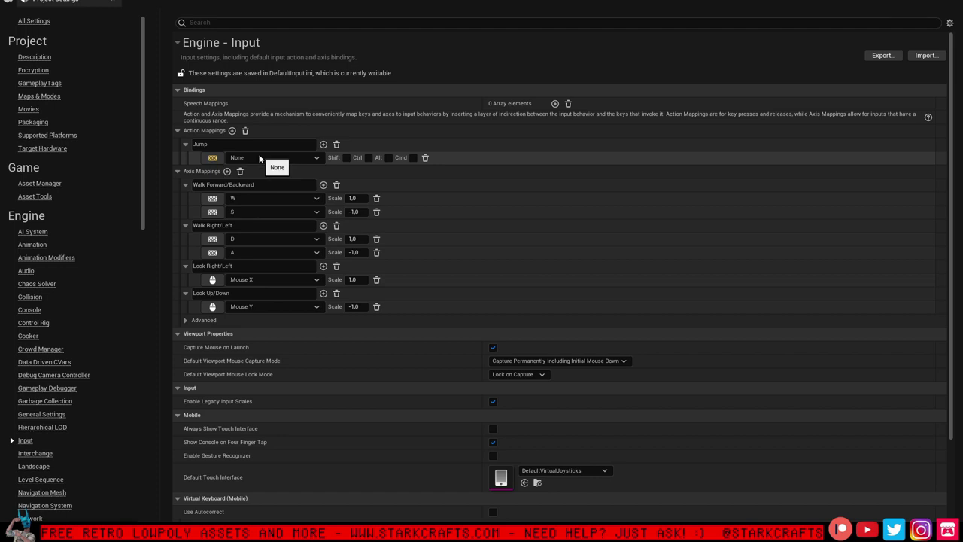
pyautogui.press('space')
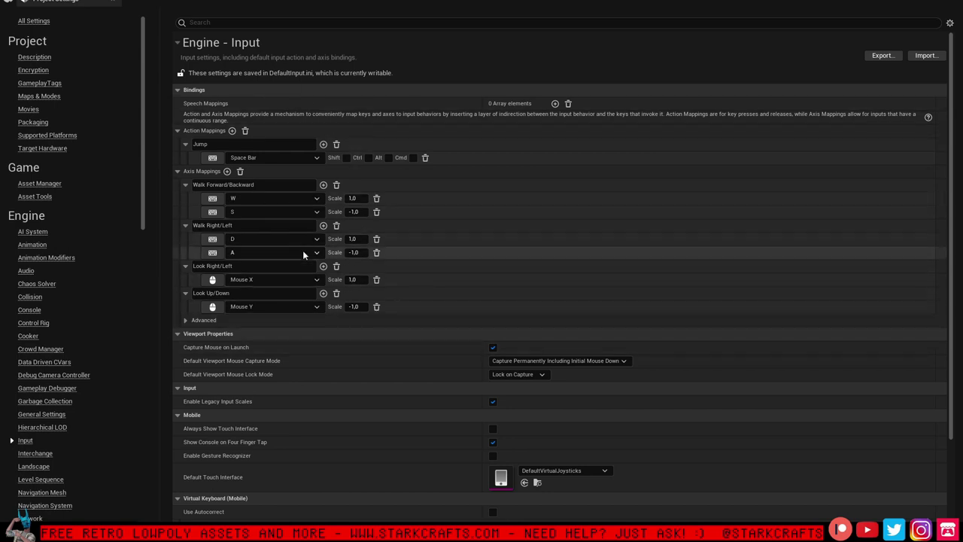
# Remove the extra empty Walk Forward/Backward key slot and close Project Settings
pyautogui.click(322, 185)
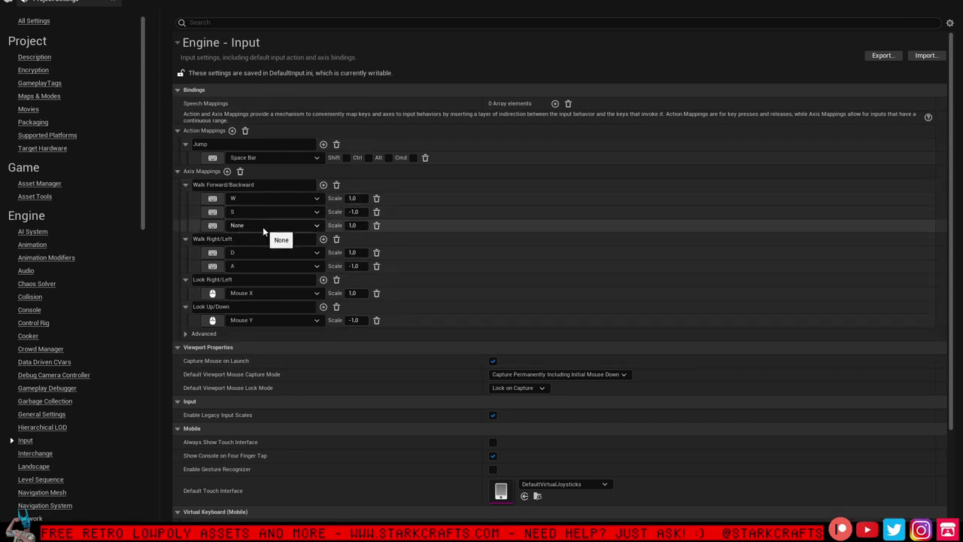
pyautogui.click(263, 226)
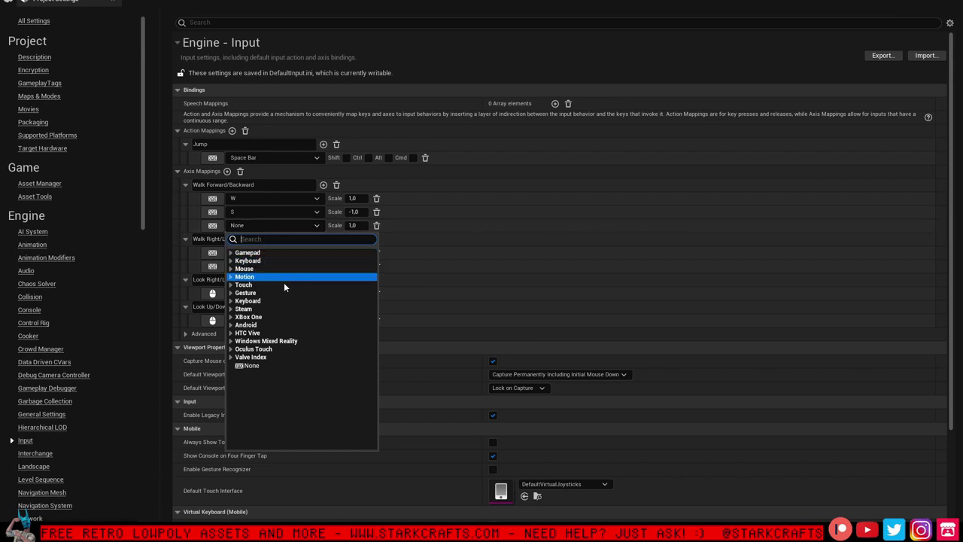
pyautogui.click(230, 318)
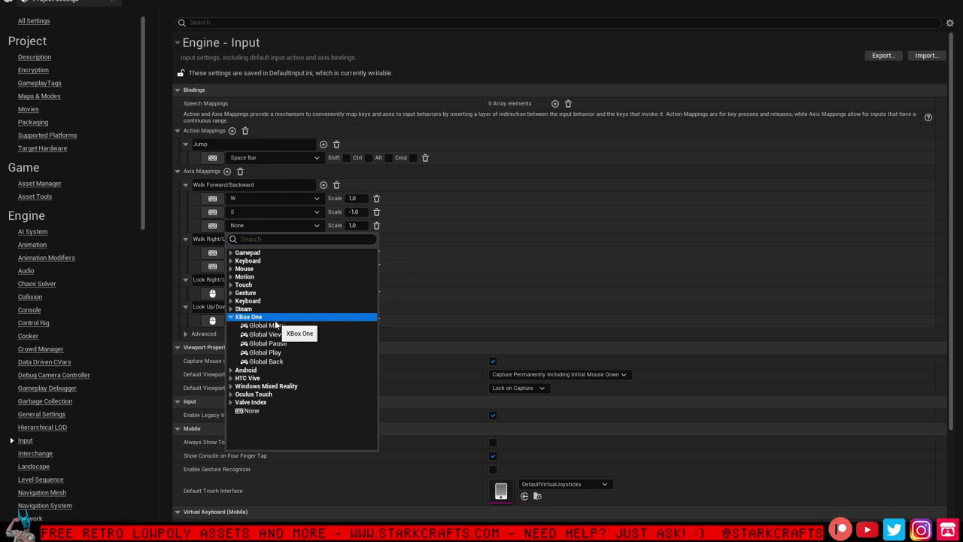
pyautogui.click(231, 316)
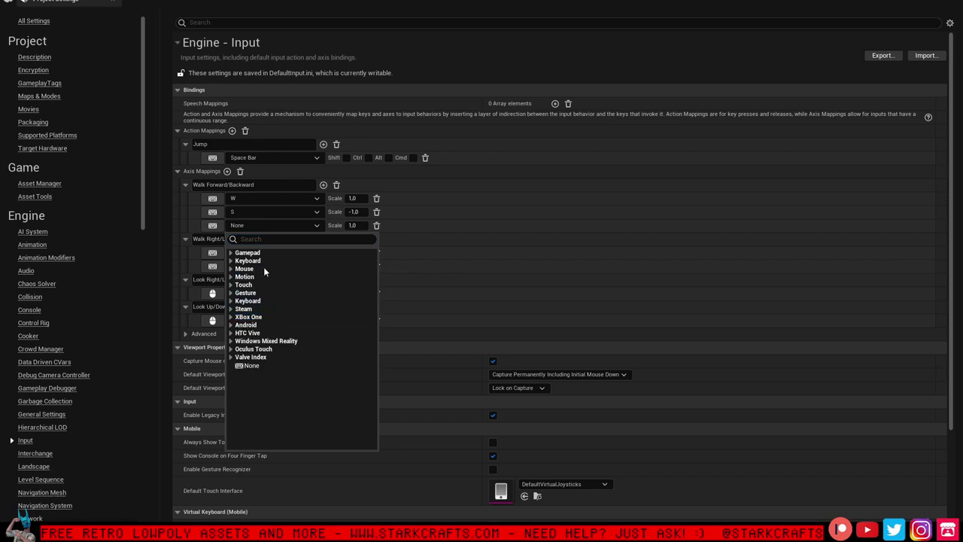
pyautogui.click(251, 366)
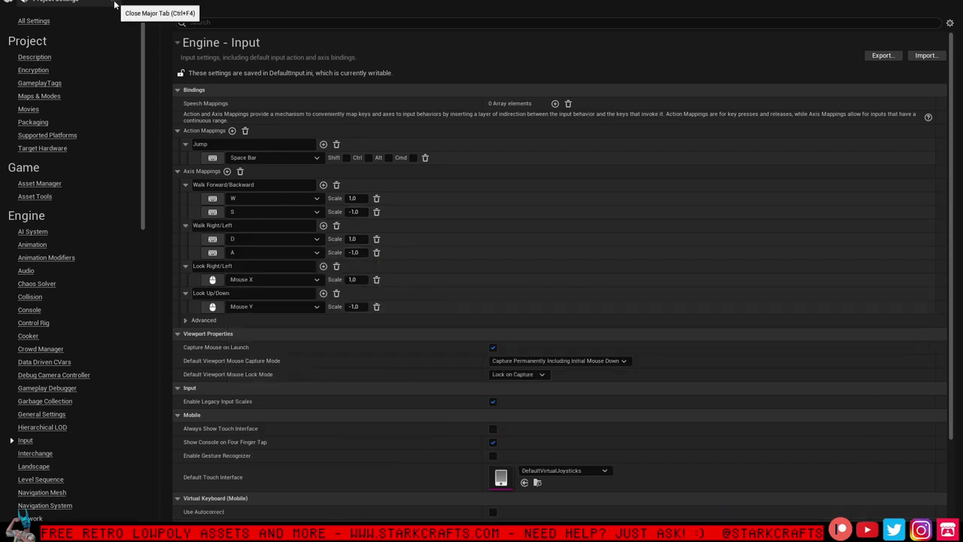
pyautogui.click(114, 5)
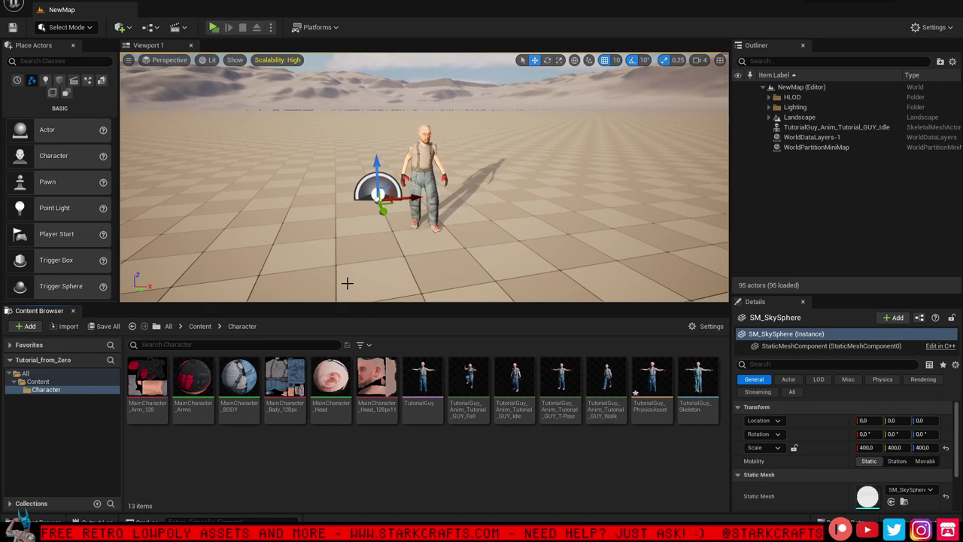
# In the Character folder, create a Character-parented Blueprint Class named MainCharacter
pyautogui.click(411, 244)
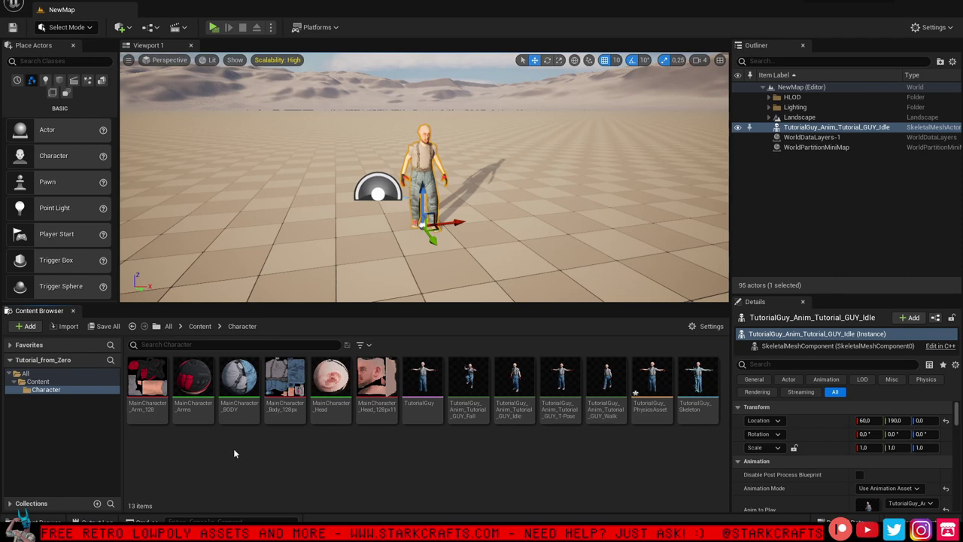
pyautogui.rightClick(233, 453)
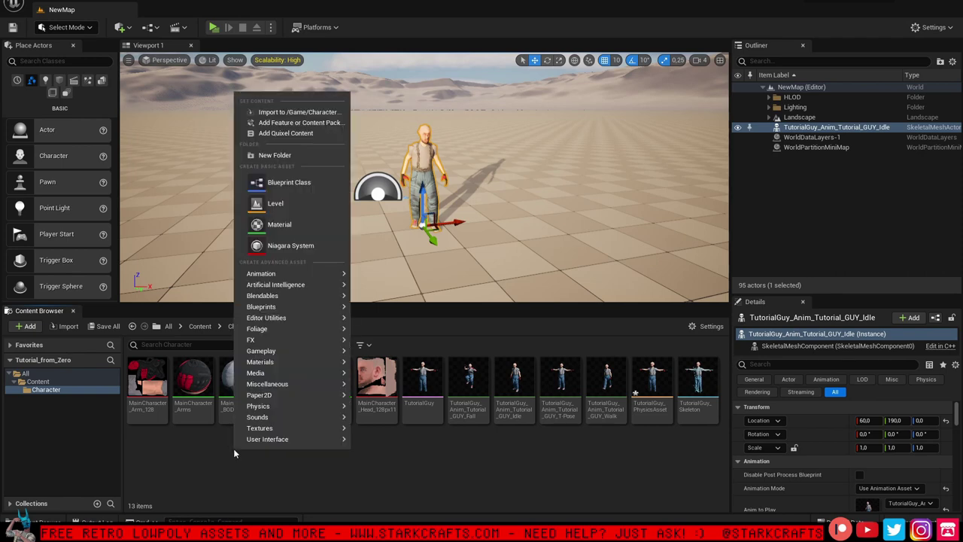
pyautogui.click(292, 185)
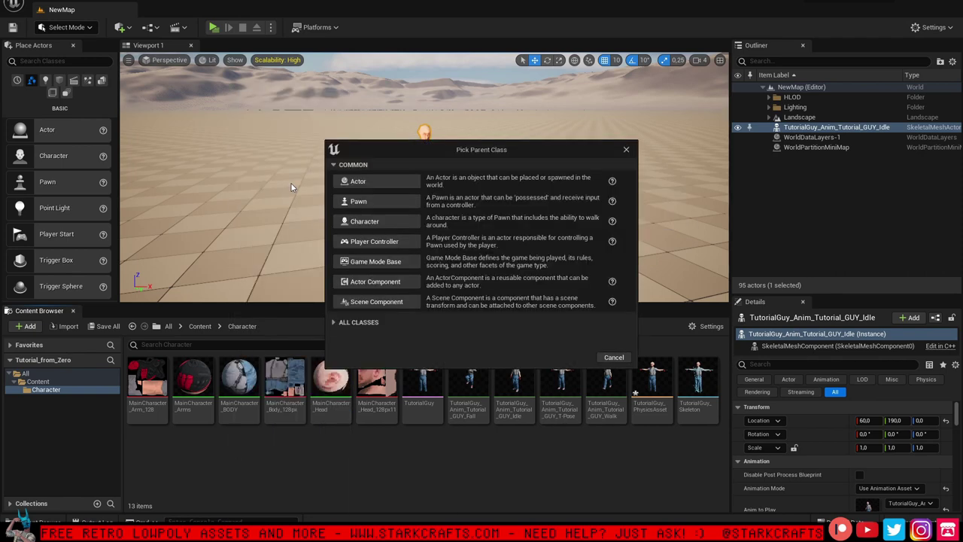
pyautogui.click(392, 223)
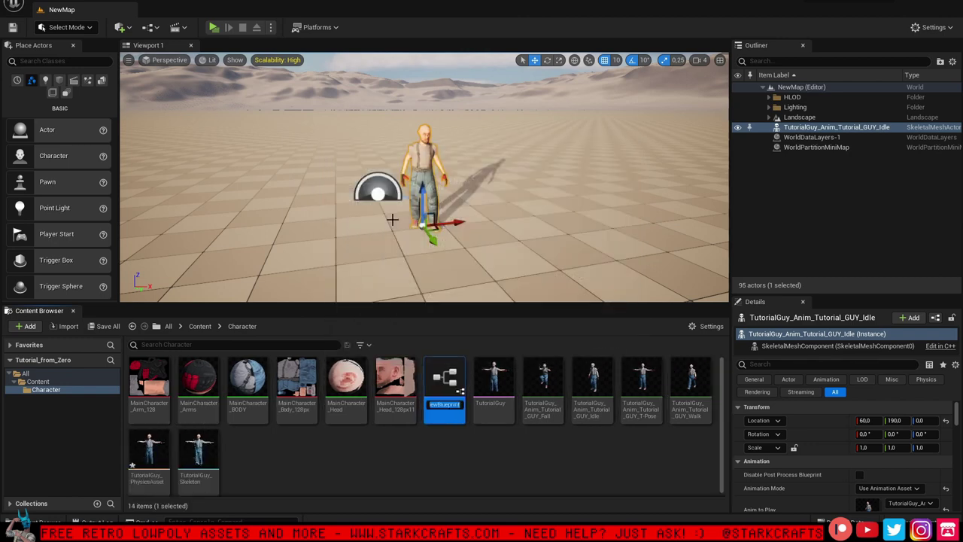
pyautogui.write('MainCharacter')
pyautogui.click(464, 478)
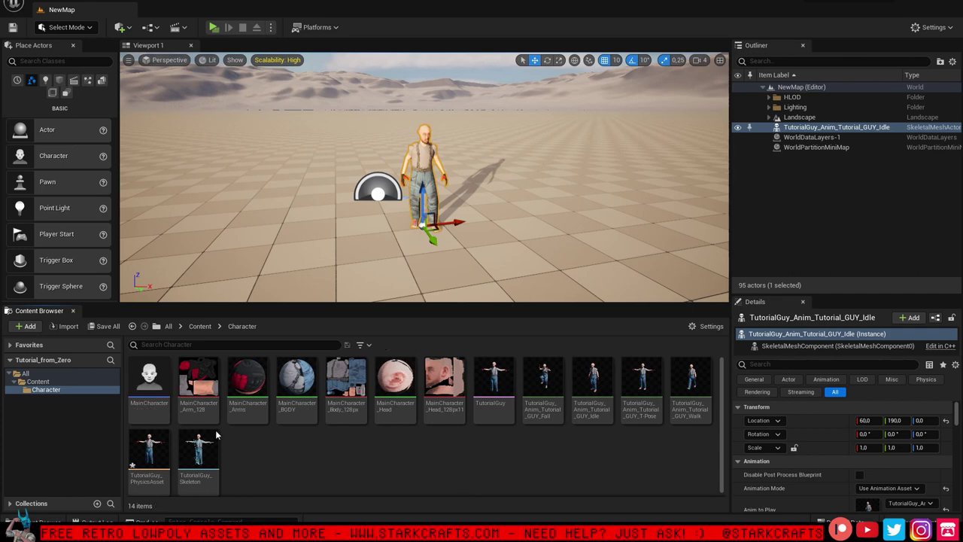
# Open MainCharacter and view its Construction Script, Event Graph, then the Viewport
pyautogui.doubleClick(148, 402)
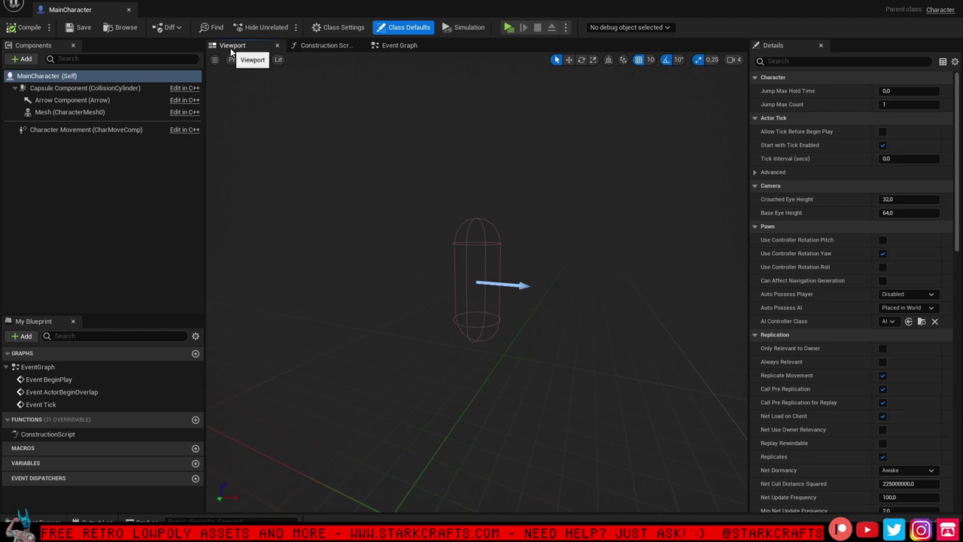
pyautogui.click(323, 46)
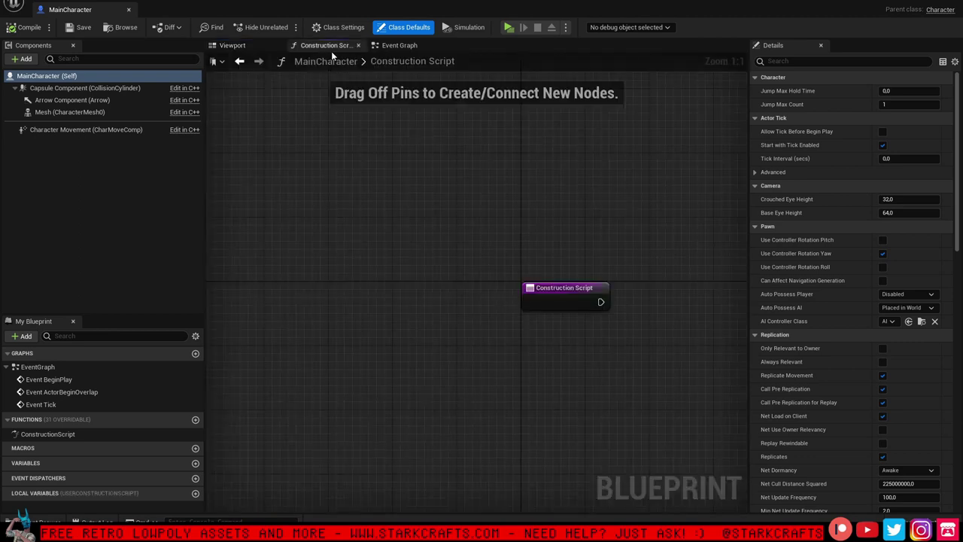
pyautogui.click(384, 49)
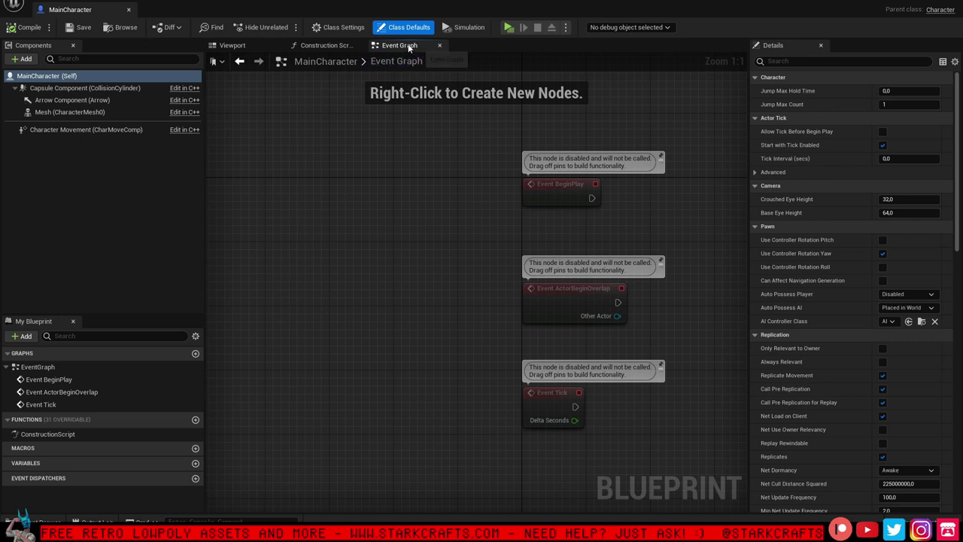
pyautogui.click(240, 46)
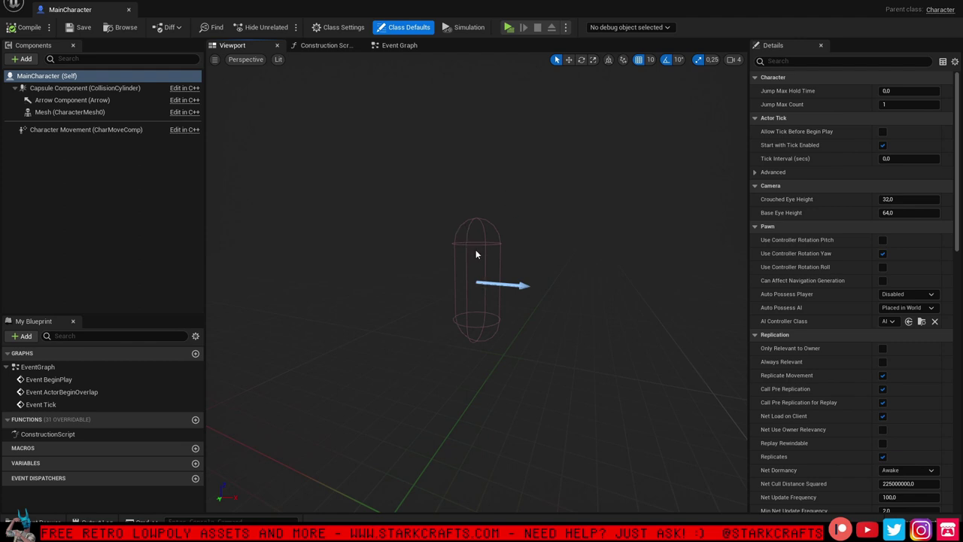
# Add a Camera component raised to Location Z 50 and compile the blueprint
pyautogui.click(18, 61)
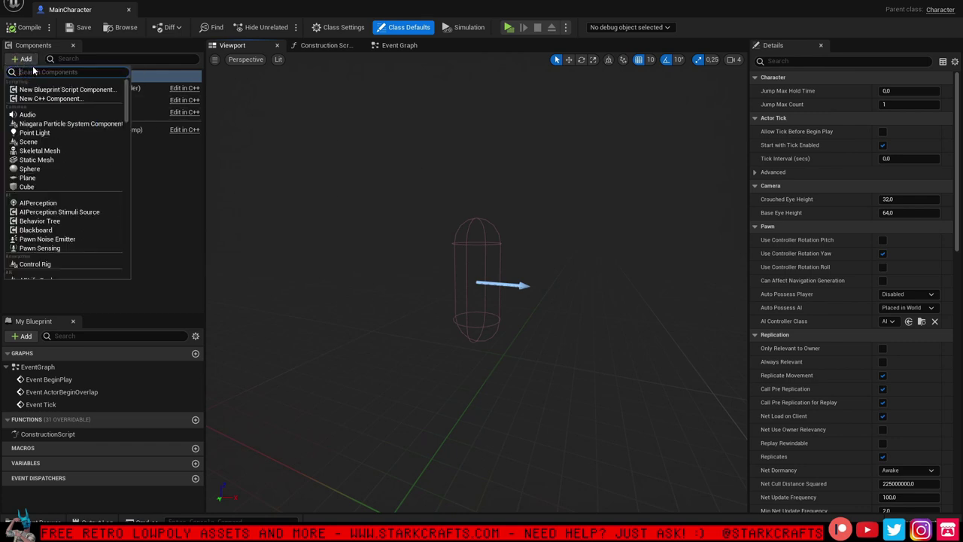
pyautogui.write('ca')
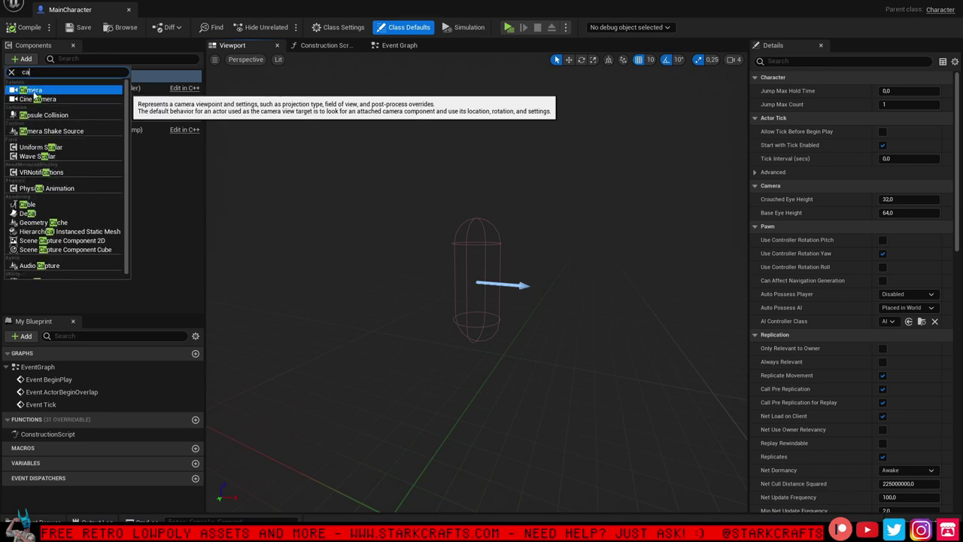
pyautogui.click(33, 94)
pyautogui.click(118, 219)
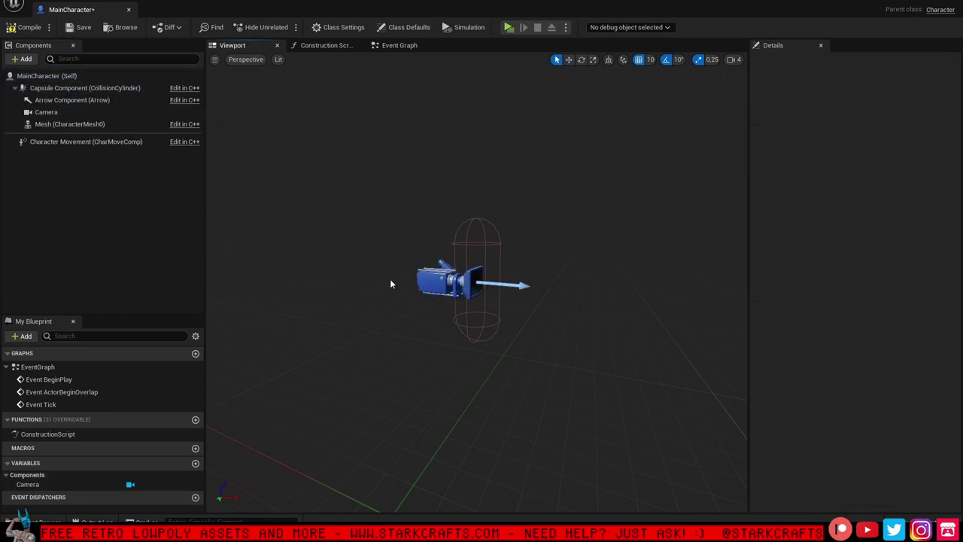
pyautogui.click(451, 282)
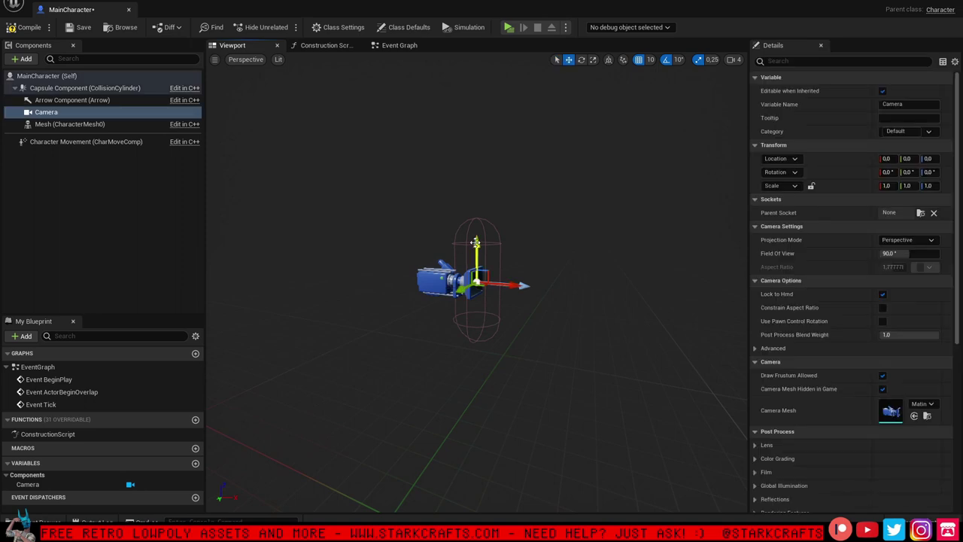
pyautogui.moveTo(475, 228); pyautogui.dragTo(441, 215)
pyautogui.scroll(3, 414, 210)
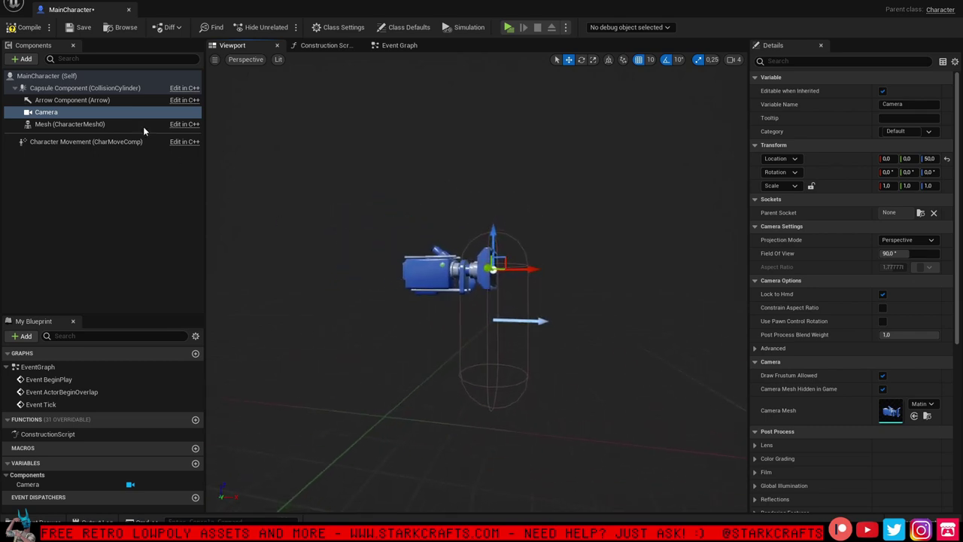
pyautogui.click(21, 28)
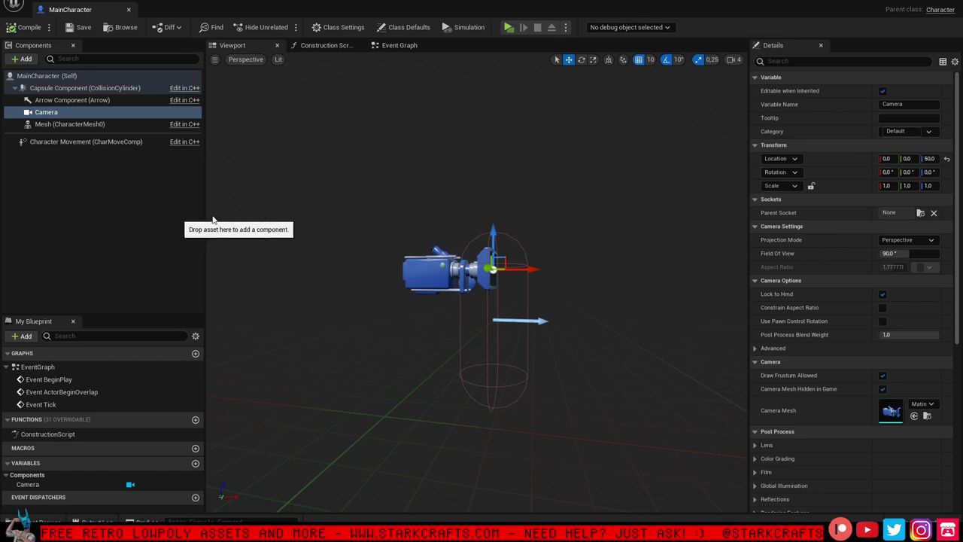
# Orbit the viewport to inspect the camera's placement above the character
pyautogui.keyDown('alt'); pyautogui.moveTo(609, 230); pyautogui.dragTo(668, 229); pyautogui.keyUp('alt')
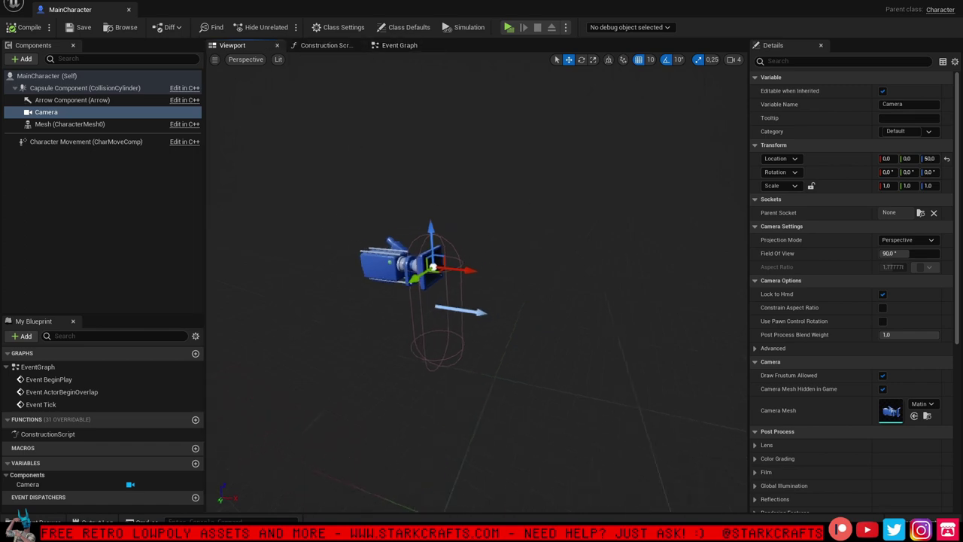
pyautogui.moveTo(484, 299); pyautogui.dragTo(557, 305)
pyautogui.scroll(4, 557, 305)
pyautogui.scroll(-5, 530, 284)
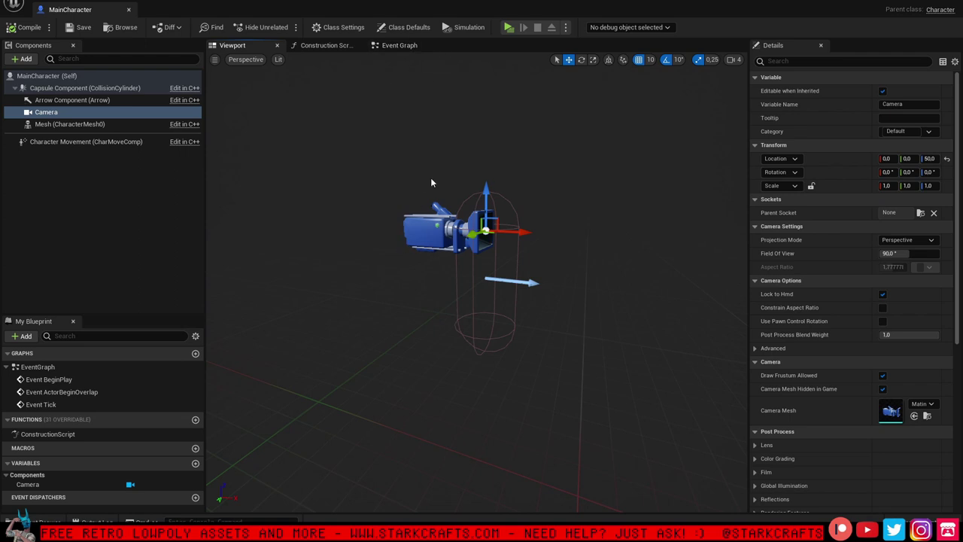
# Delete the default Event BeginPlay, ActorBeginOverlap and Tick nodes from the Event Graph
pyautogui.click(389, 50)
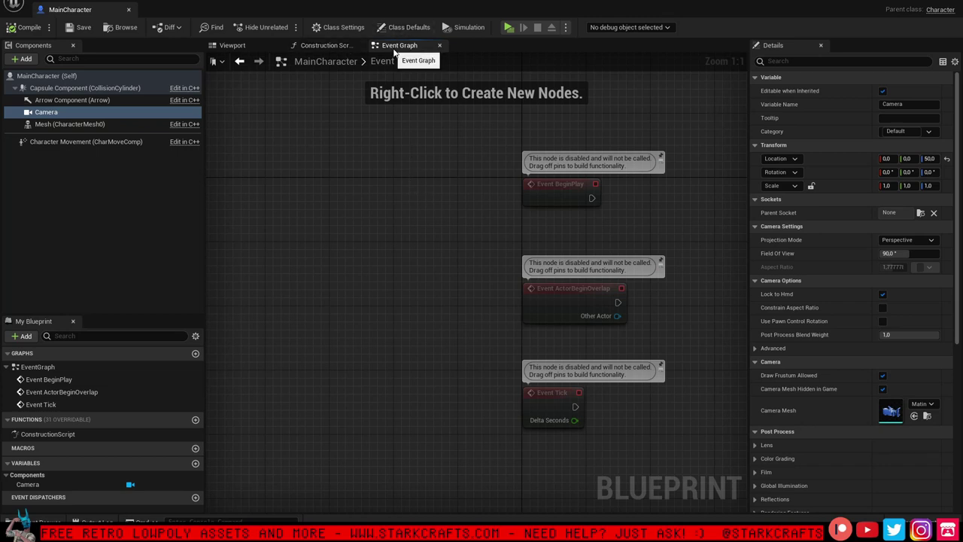
pyautogui.moveTo(486, 256); pyautogui.dragTo(304, 238, button='right')
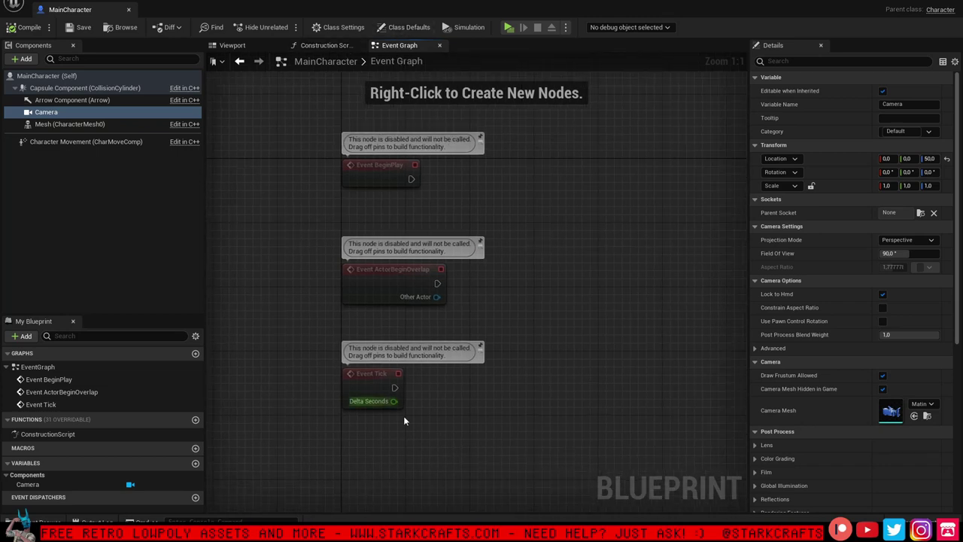
pyautogui.moveTo(580, 439); pyautogui.dragTo(242, 203)
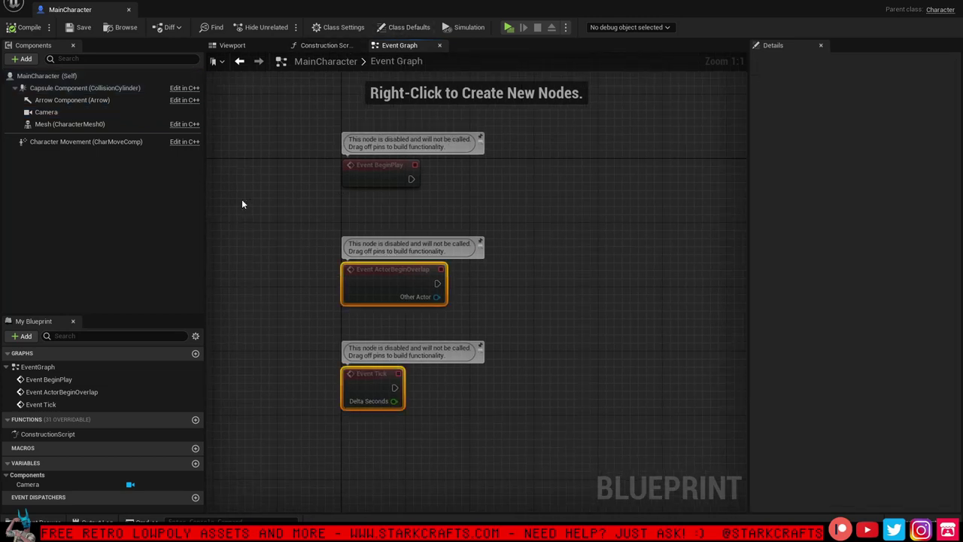
pyautogui.moveTo(496, 454); pyautogui.dragTo(296, 114)
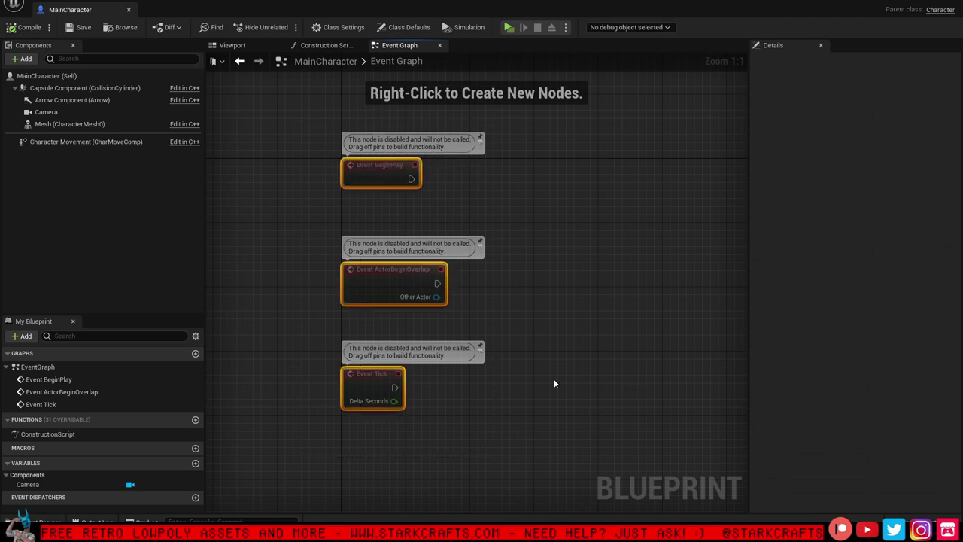
pyautogui.press('Delete')
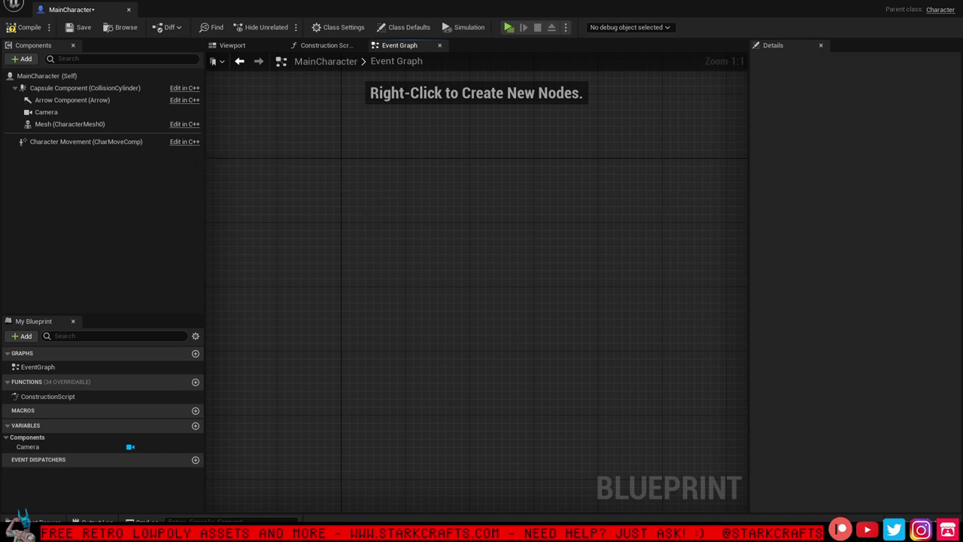
# Add the InputAxis Walk Forward/Backward event node via the 'walk' search
pyautogui.rightClick(323, 178)
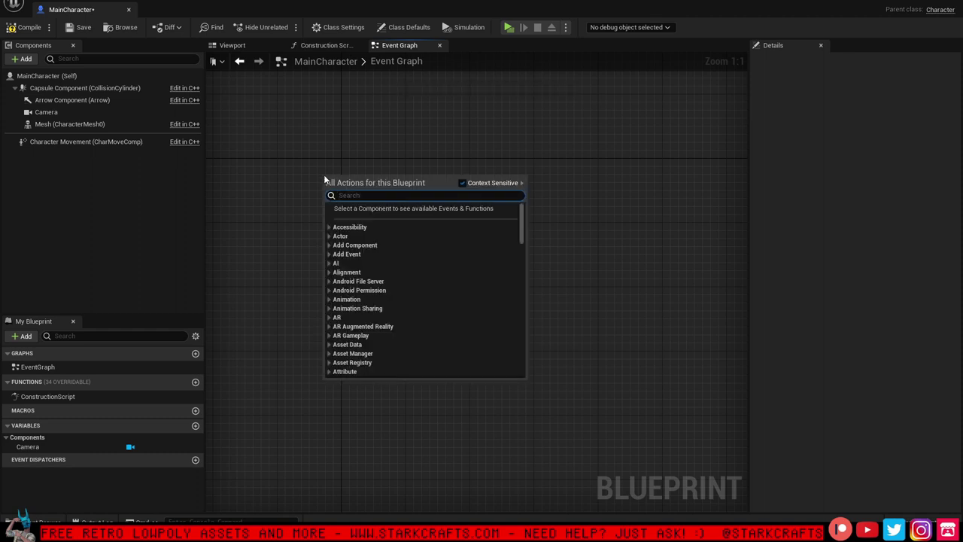
pyautogui.write('wal')
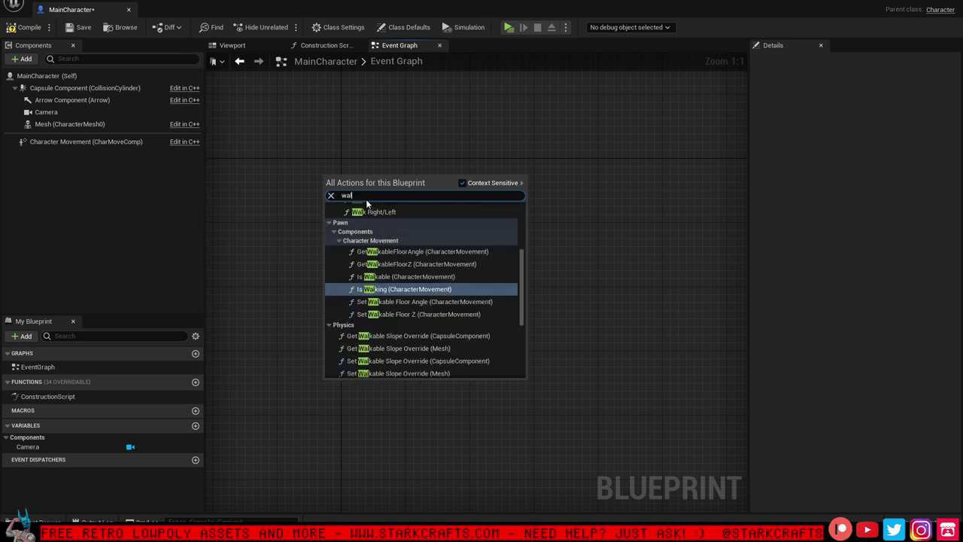
pyautogui.write('k')
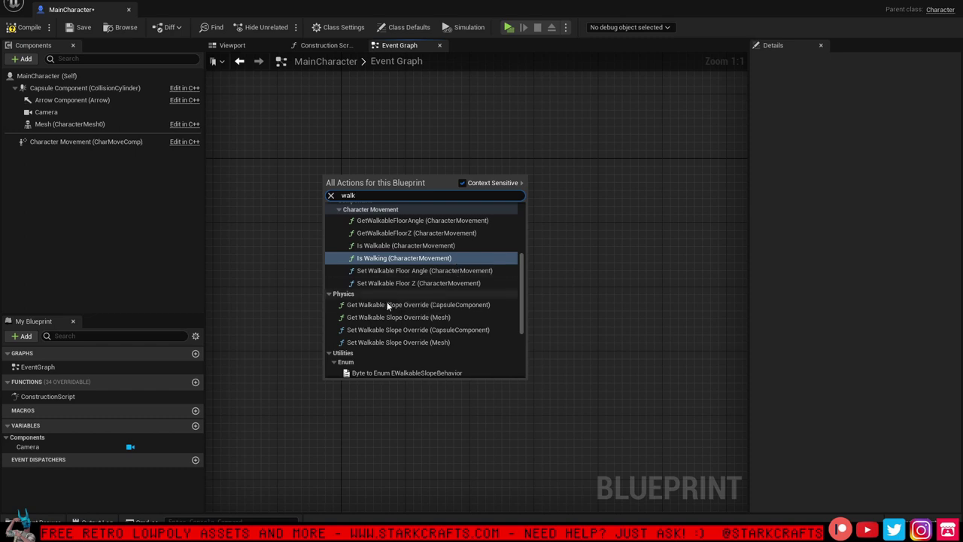
pyautogui.scroll(5, 418, 298)
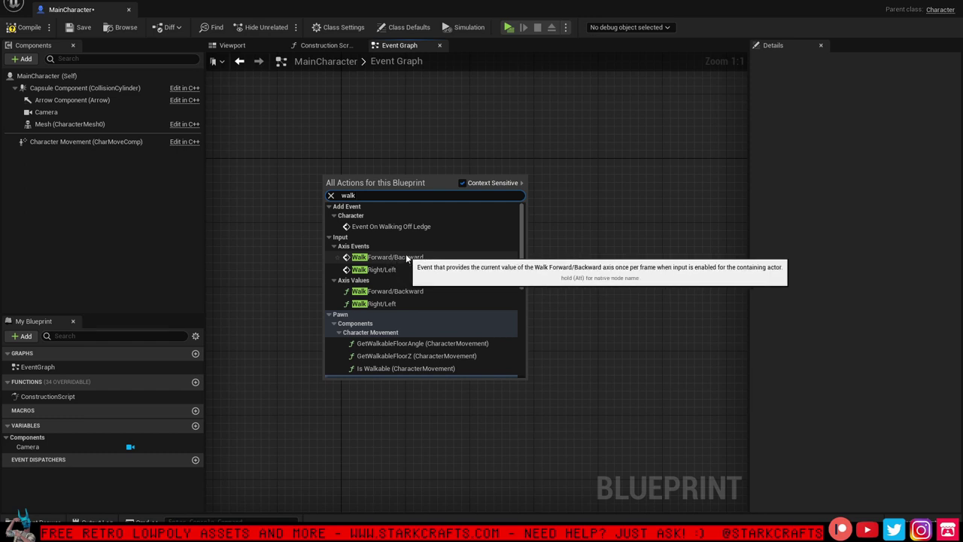
pyautogui.click(407, 258)
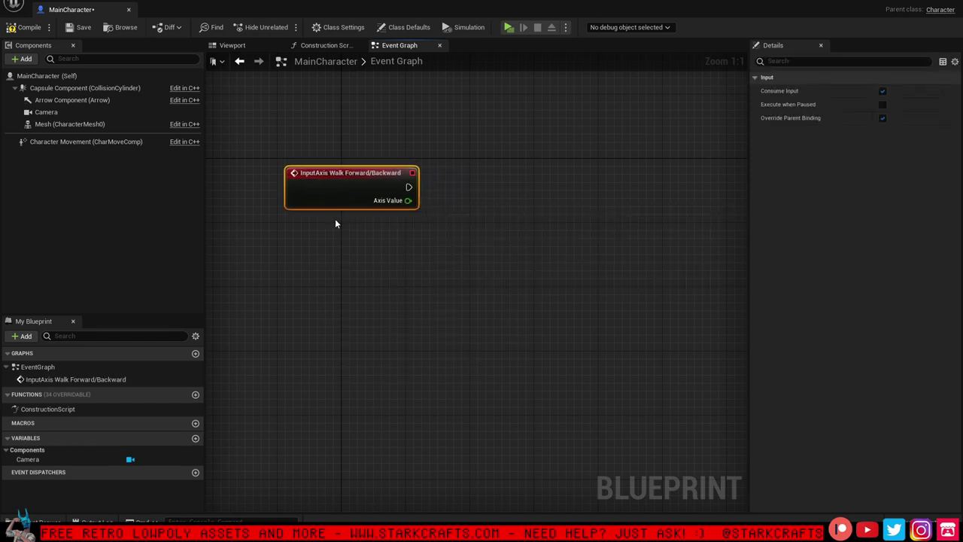
# Add the InputAxis Walk Right/Left event node and place it below the first
pyautogui.rightClick(328, 317)
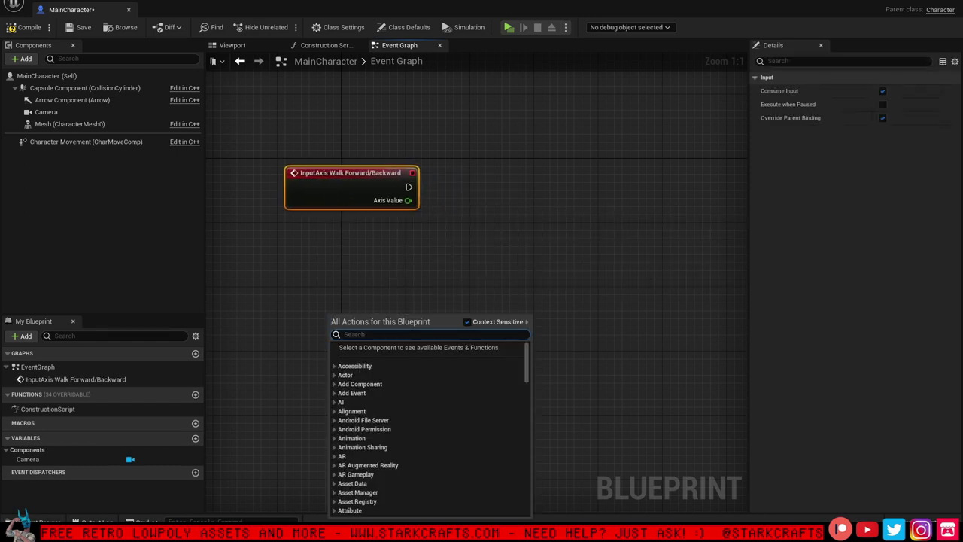
pyautogui.write('walk')
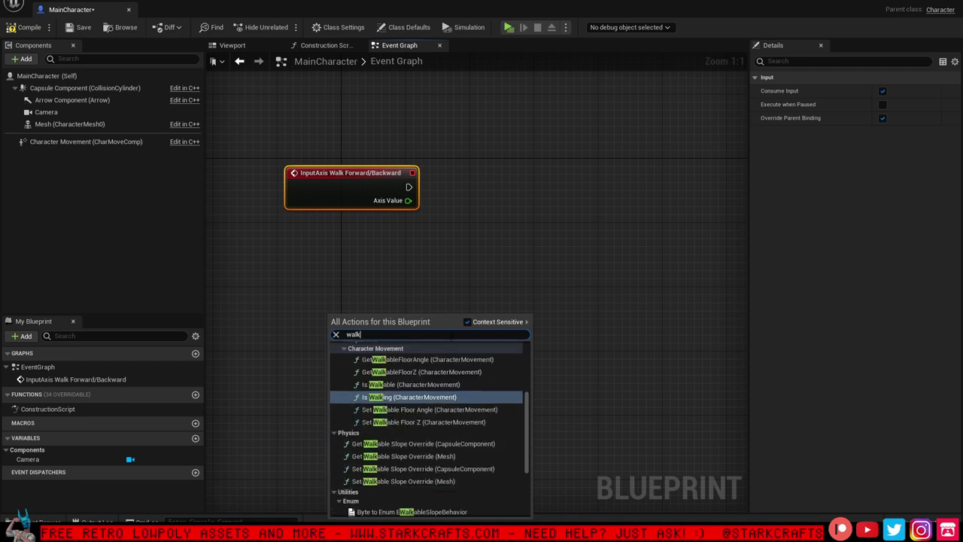
pyautogui.write(' ri')
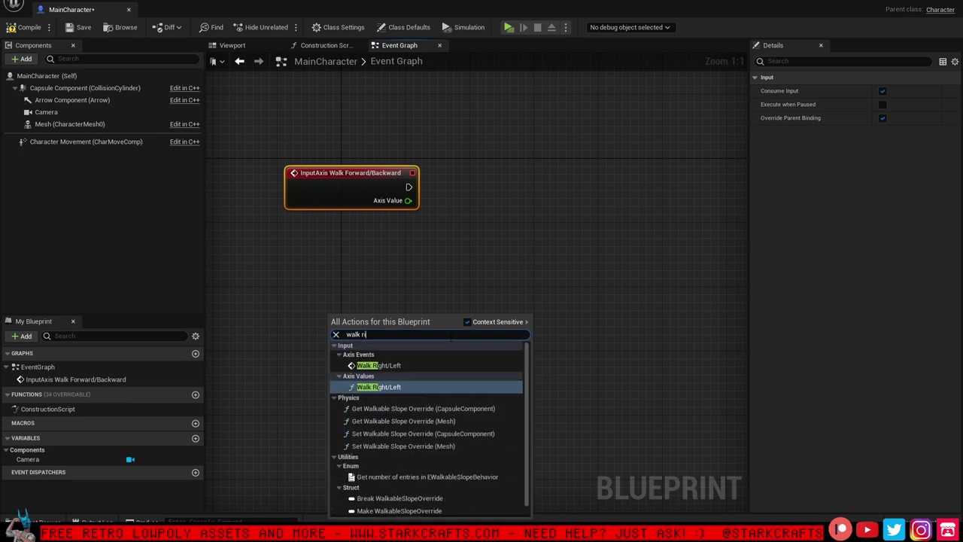
pyautogui.click(373, 365)
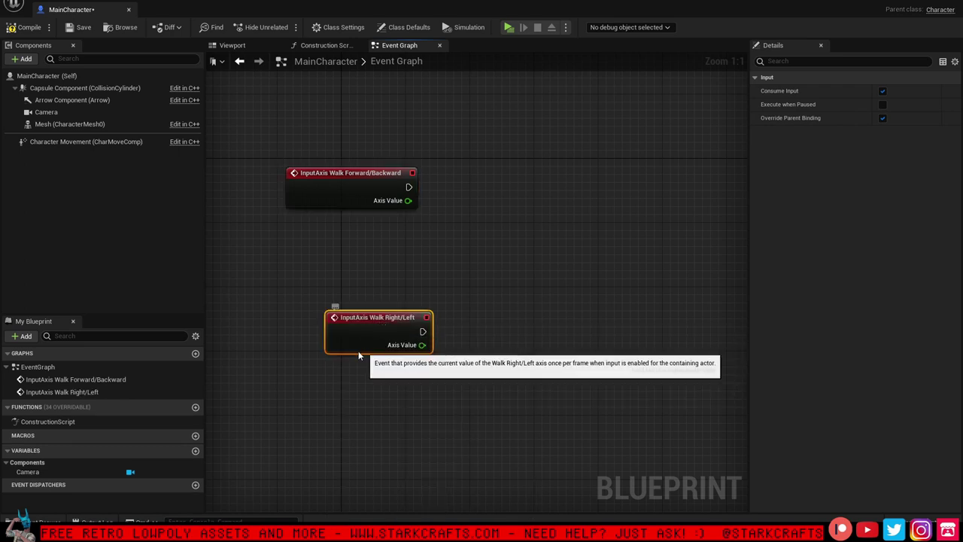
pyautogui.moveTo(365, 348); pyautogui.dragTo(334, 372)
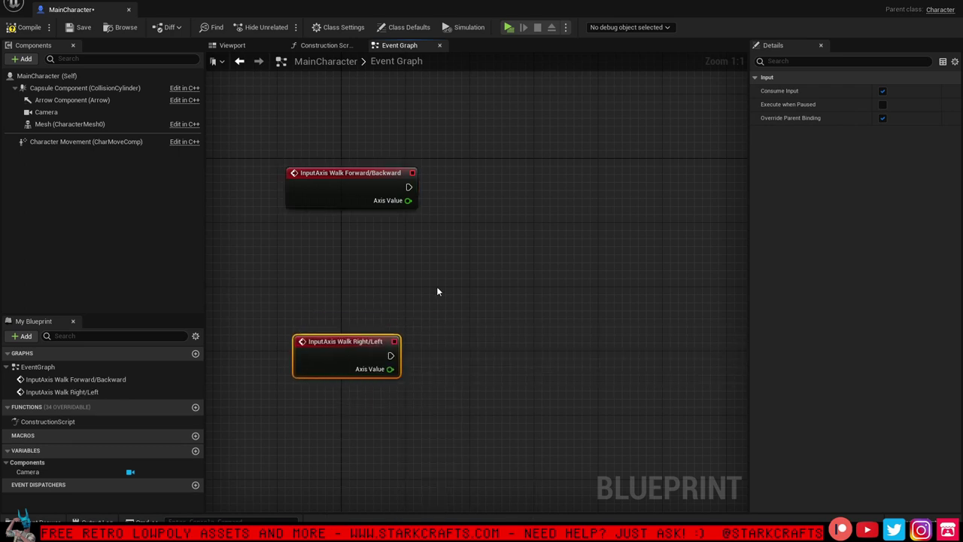
pyautogui.rightClick(354, 260)
pyautogui.click(339, 235)
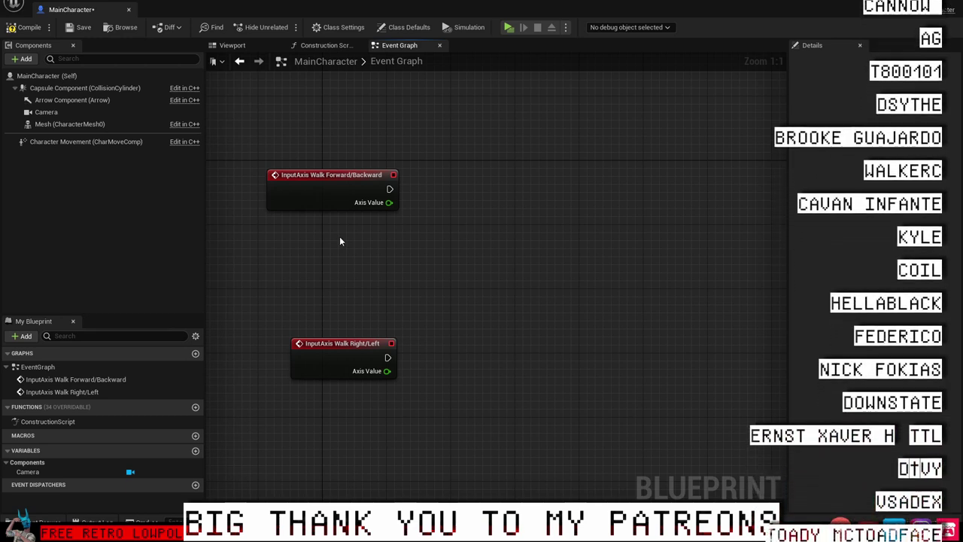
pyautogui.moveTo(461, 435); pyautogui.dragTo(232, 118)
pyautogui.click(343, 248)
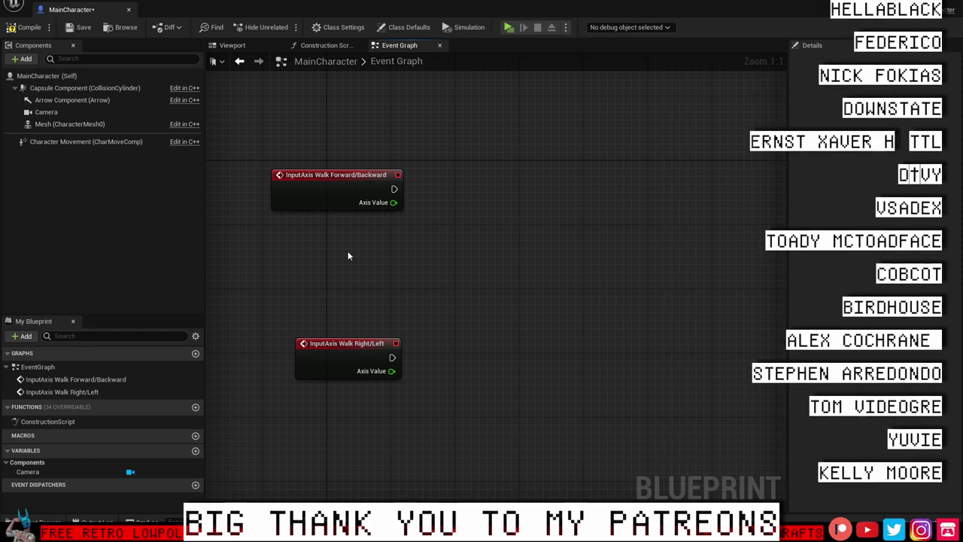
# Search 'get control rotation' and add the Pawn's Get Control Rotation node
pyautogui.rightClick(348, 256)
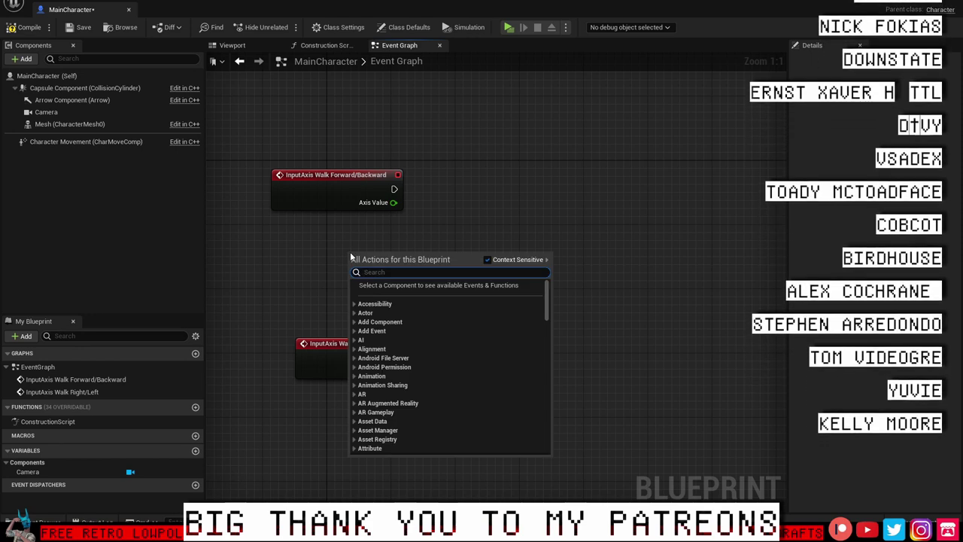
pyautogui.write('ge')
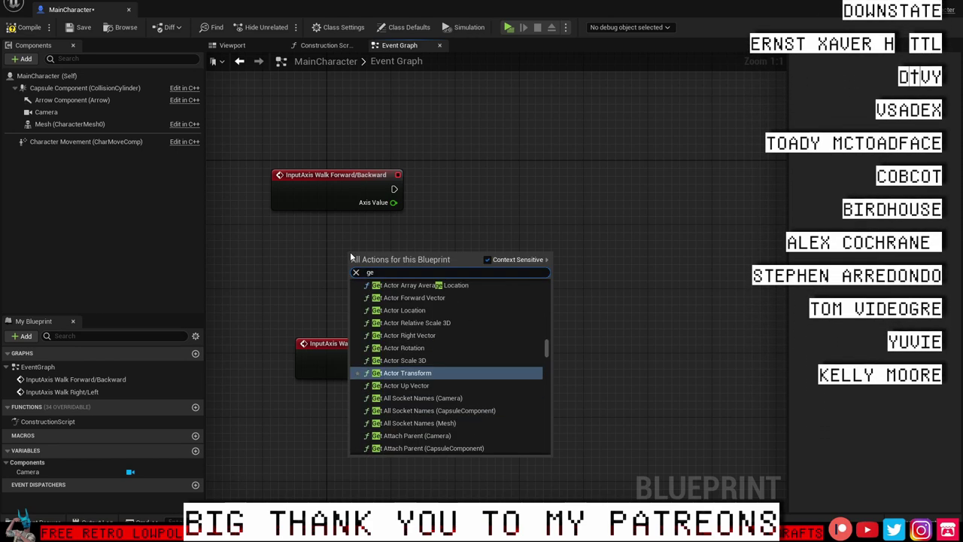
pyautogui.write('t co')
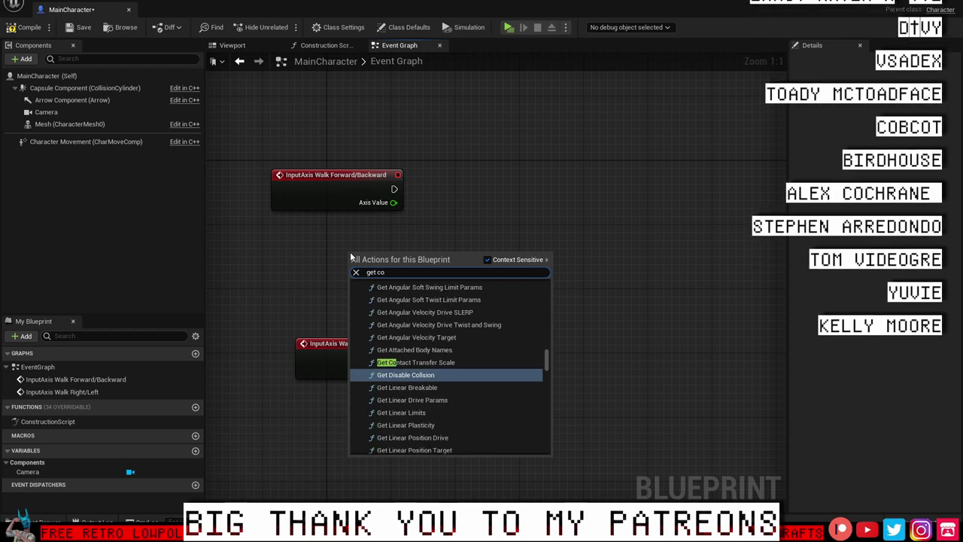
pyautogui.write('ntri')
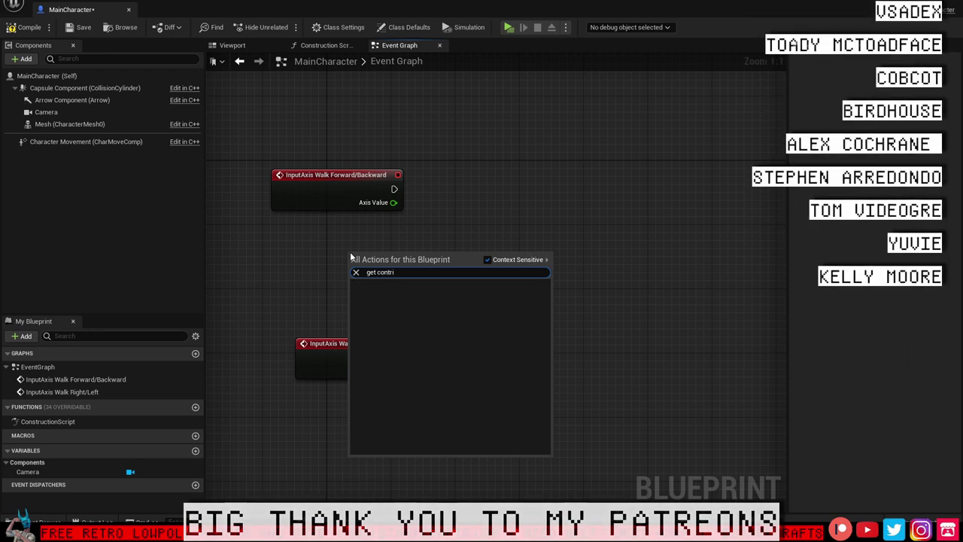
pyautogui.press('BackSpace')
pyautogui.write('ol')
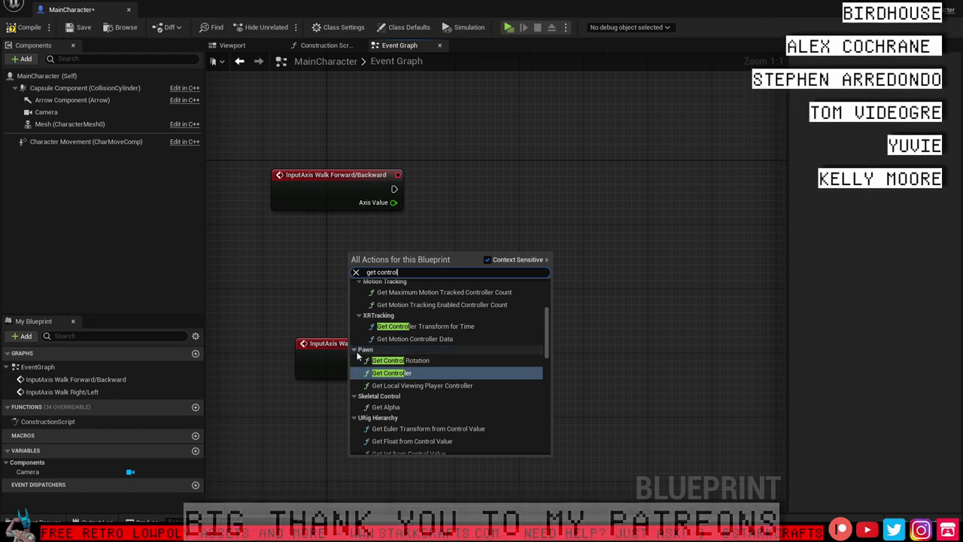
pyautogui.click(421, 361)
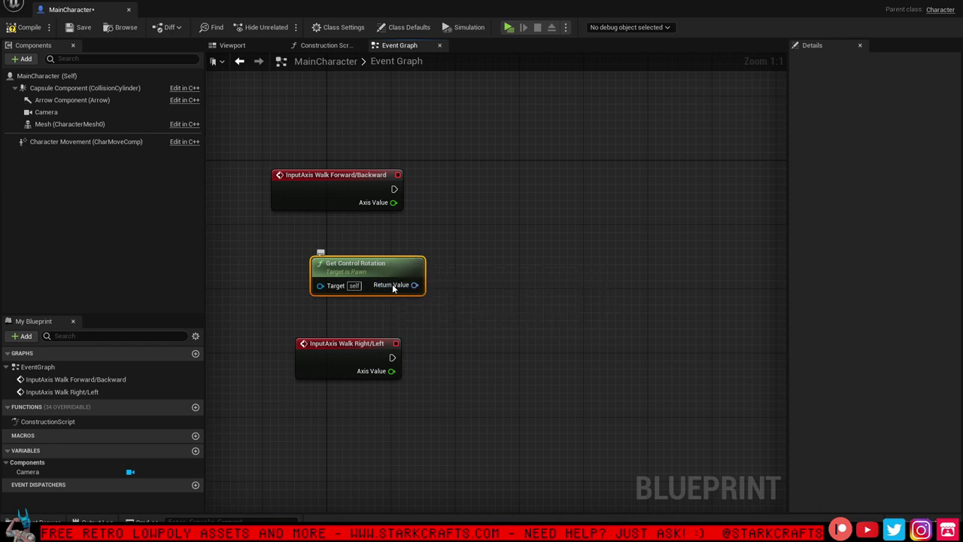
# Split Get Control Rotation's Return Value into separate Roll, Pitch and Yaw pins
pyautogui.rightClick(395, 286)
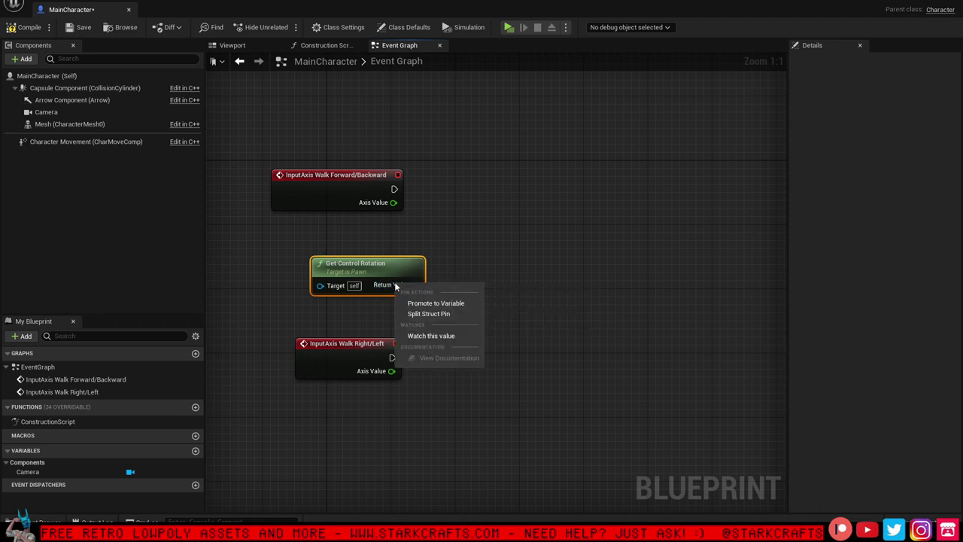
pyautogui.click(444, 318)
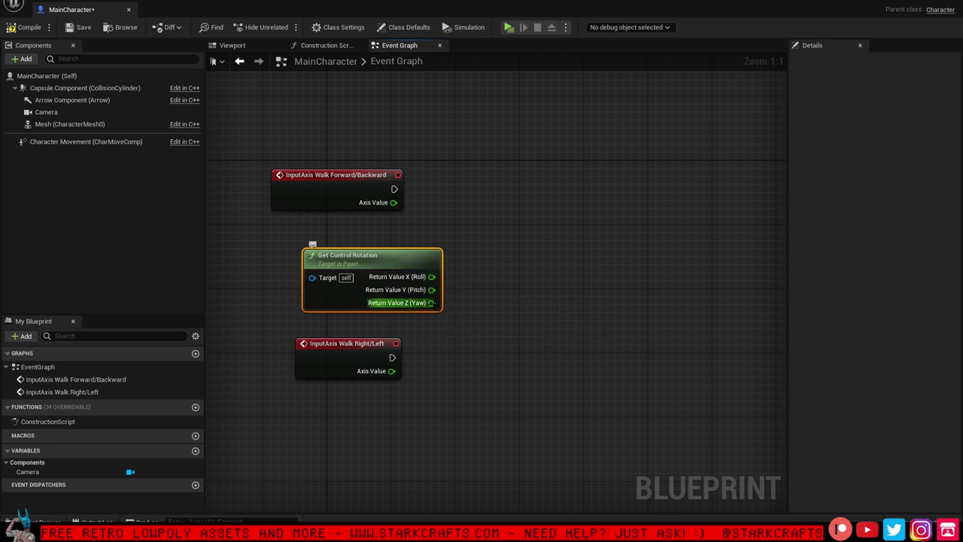
pyautogui.moveTo(431, 303); pyautogui.dragTo(563, 294)
pyautogui.click(552, 211)
pyautogui.click(543, 257)
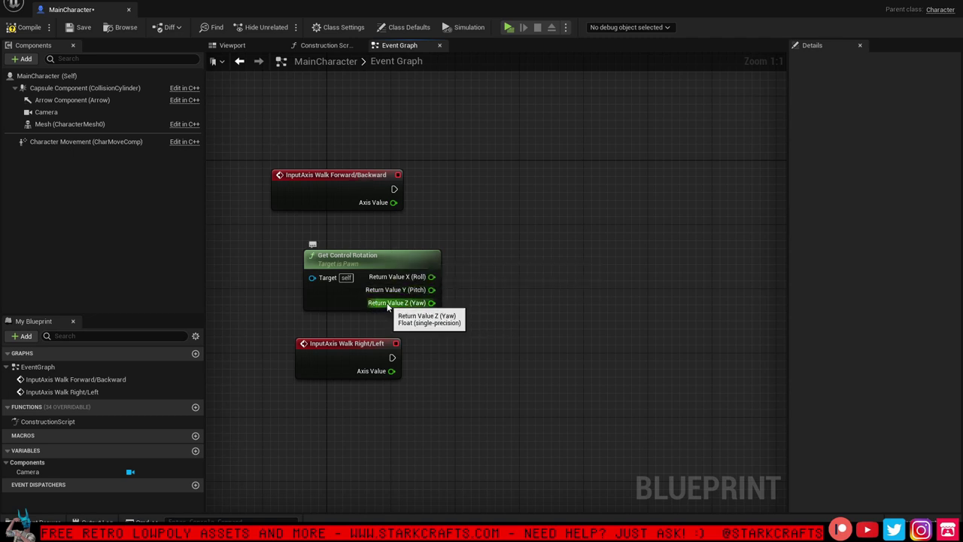
pyautogui.moveTo(410, 282); pyautogui.dragTo(493, 304)
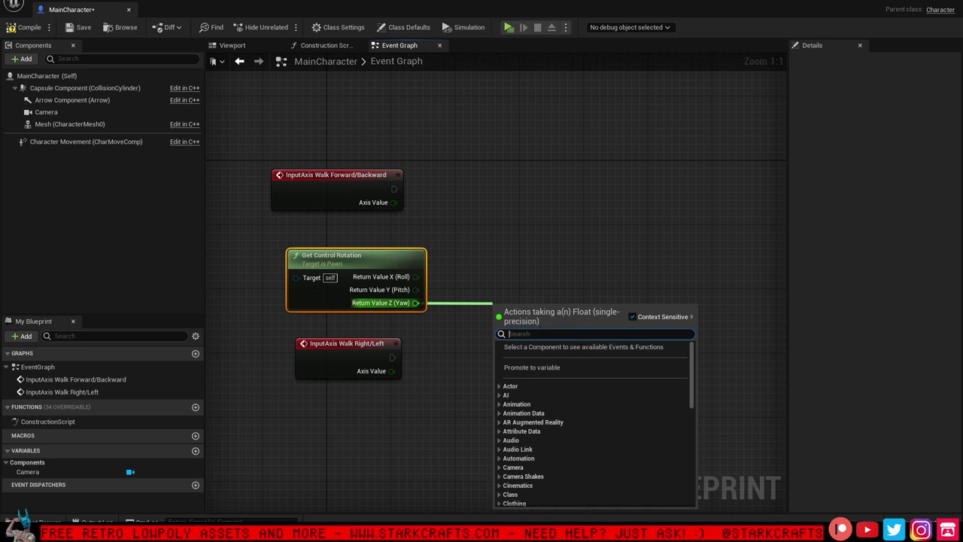
# Add a Make Rotator with only Yaw wired into its Z (Yaw) input, X (Roll) disconnected
pyautogui.write('make')
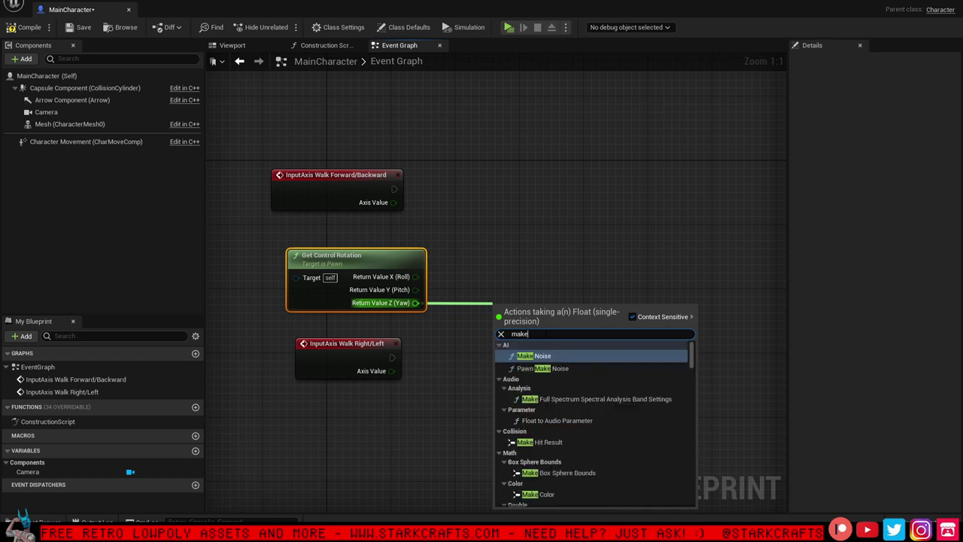
pyautogui.write('rot')
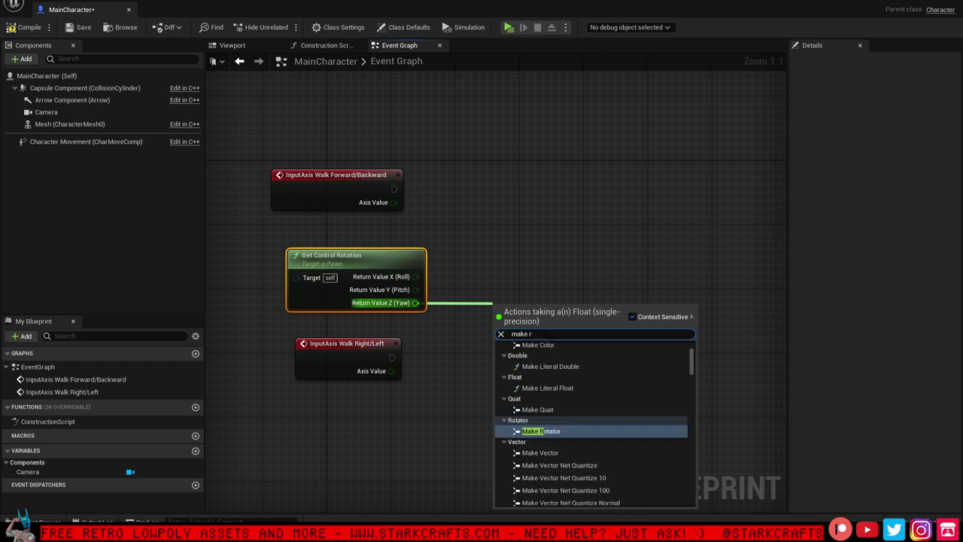
pyautogui.click(549, 433)
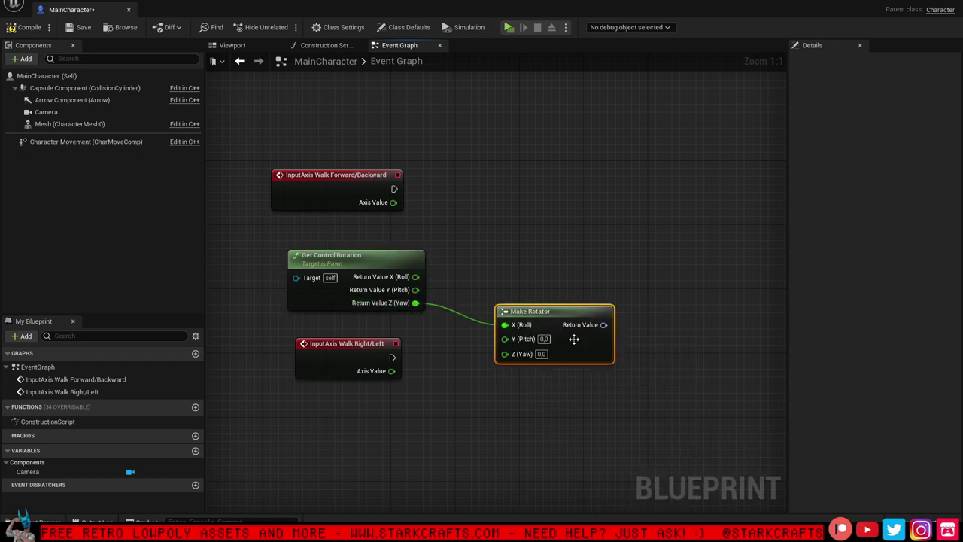
pyautogui.moveTo(587, 360); pyautogui.dragTo(585, 304)
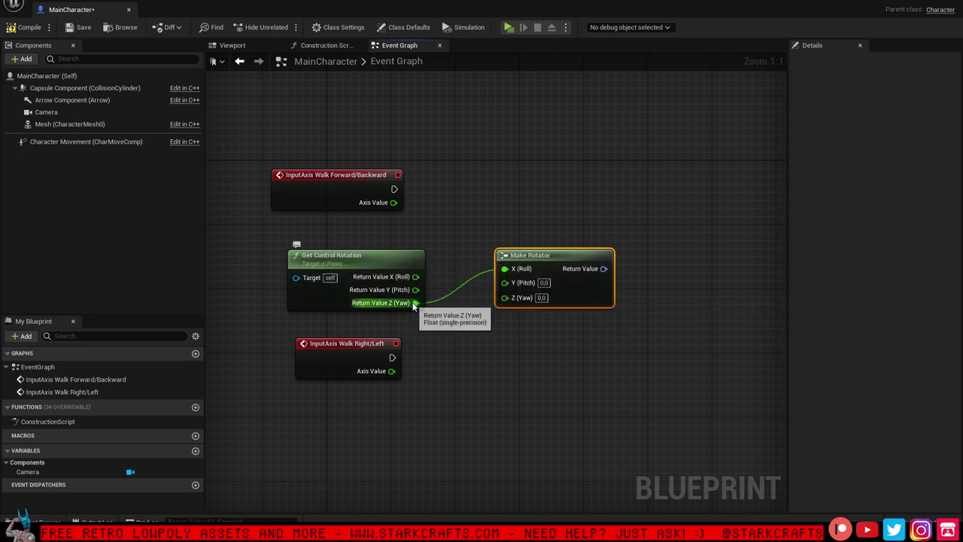
pyautogui.moveTo(415, 303); pyautogui.dragTo(517, 301)
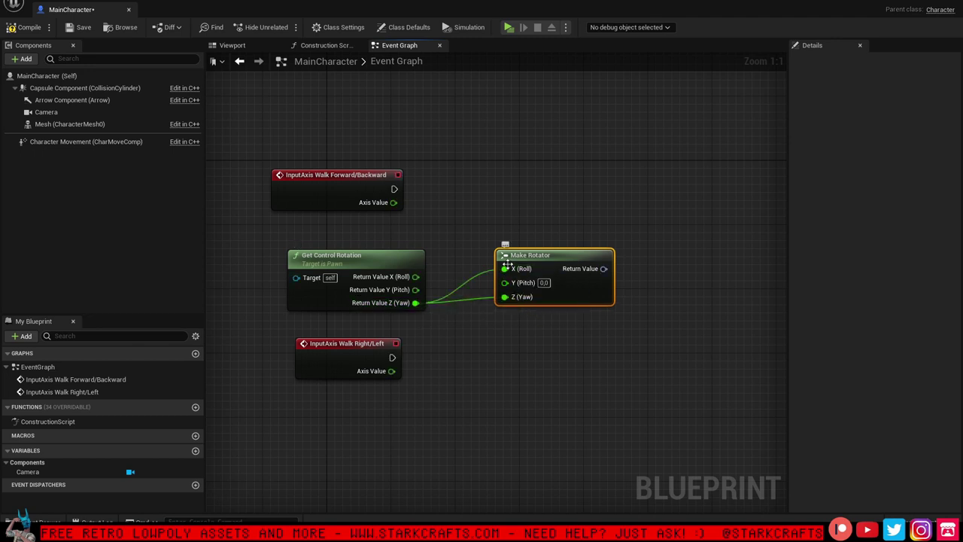
pyautogui.keyDown('alt'); pyautogui.click(505, 268); pyautogui.keyUp('alt')
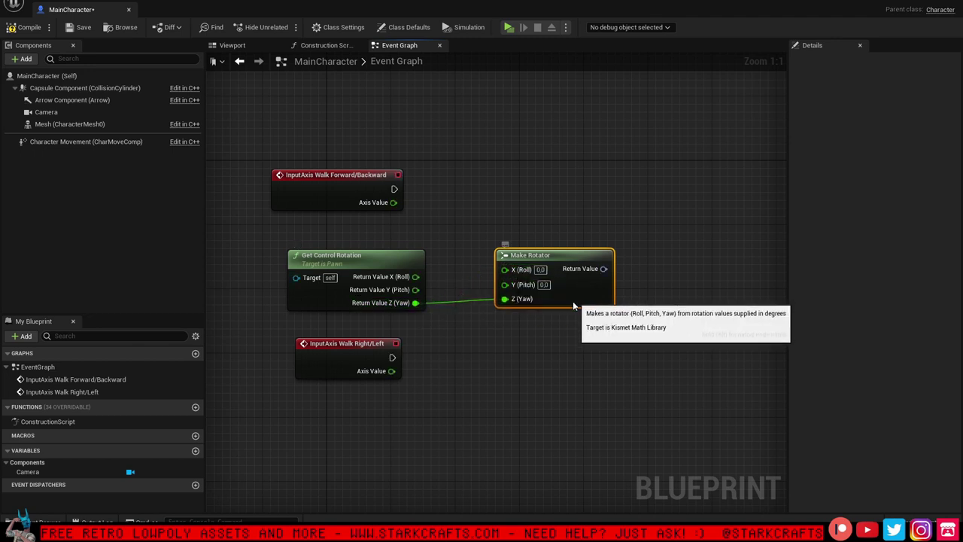
pyautogui.moveTo(573, 305); pyautogui.dragTo(525, 305)
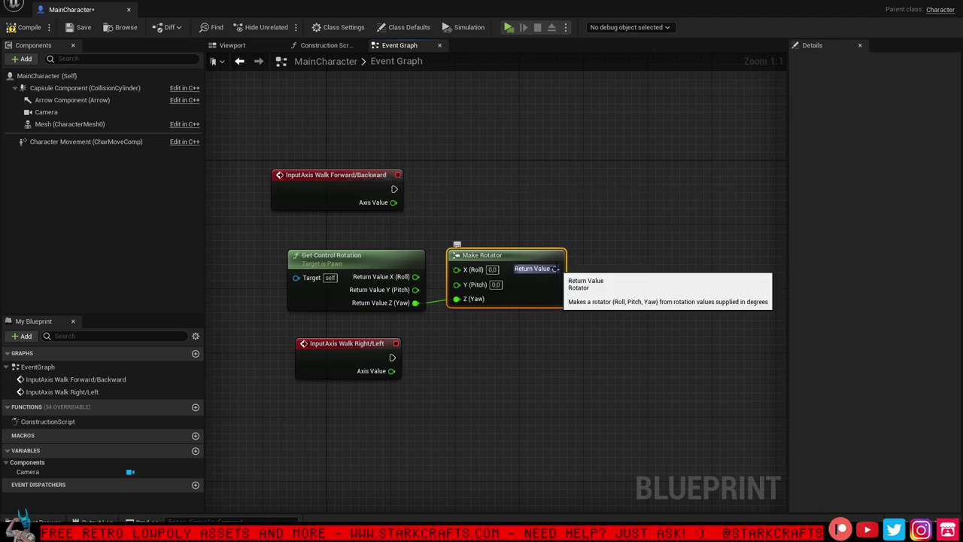
# Add a Get Forward Vector node fed by the Make Rotator's output
pyautogui.moveTo(556, 269); pyautogui.dragTo(632, 213)
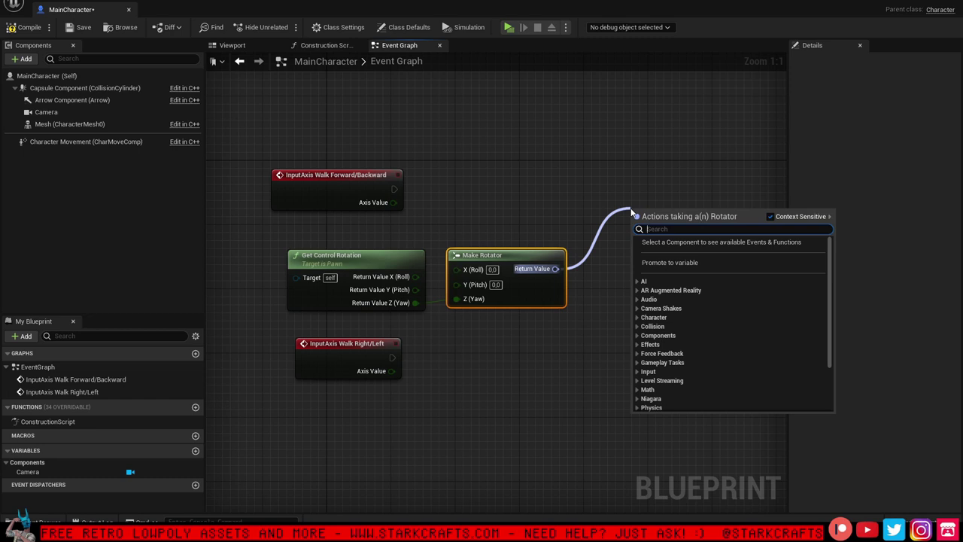
pyautogui.write('f')
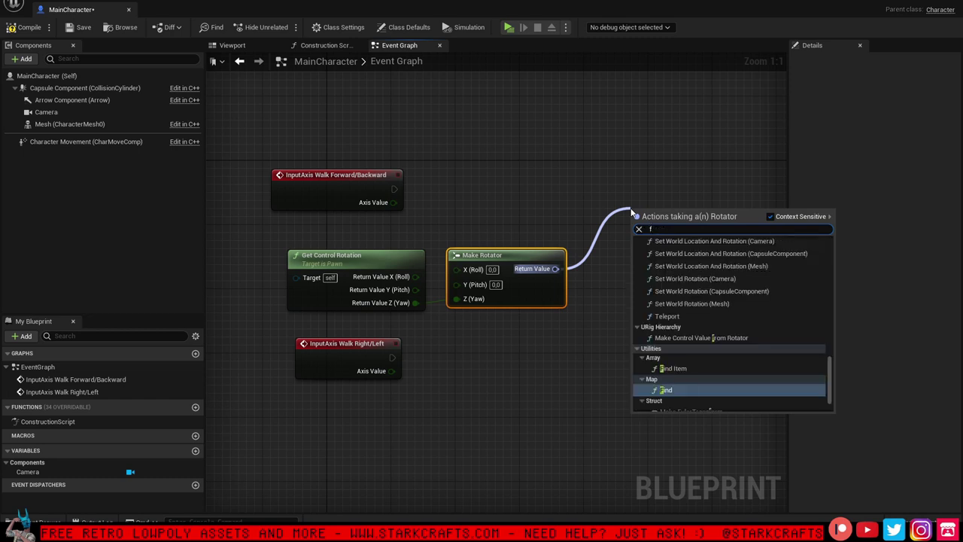
pyautogui.write('orw')
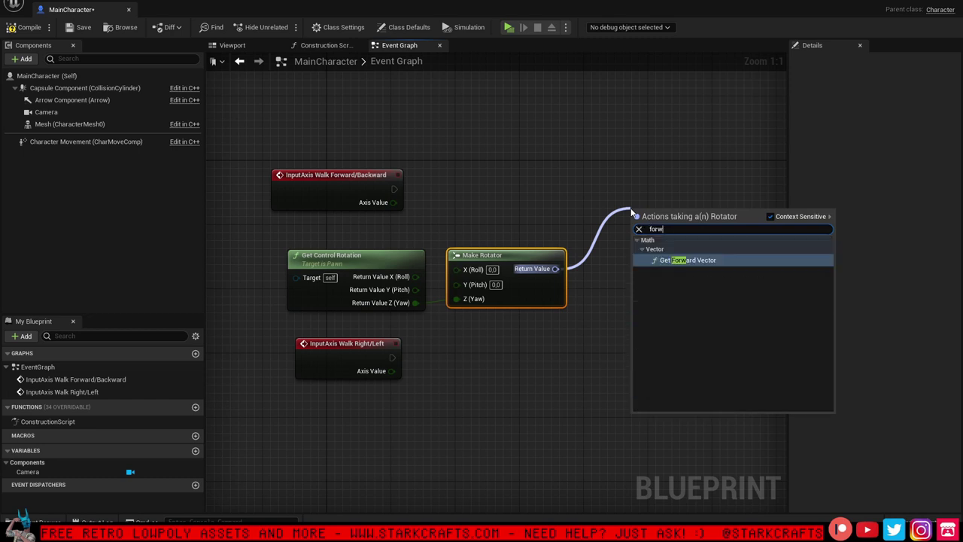
pyautogui.click(687, 259)
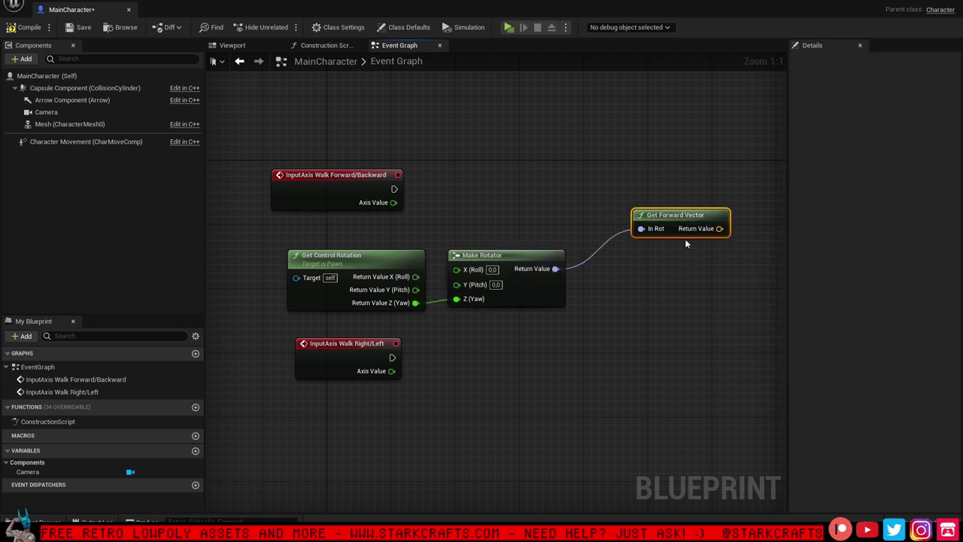
pyautogui.moveTo(665, 234); pyautogui.dragTo(634, 253)
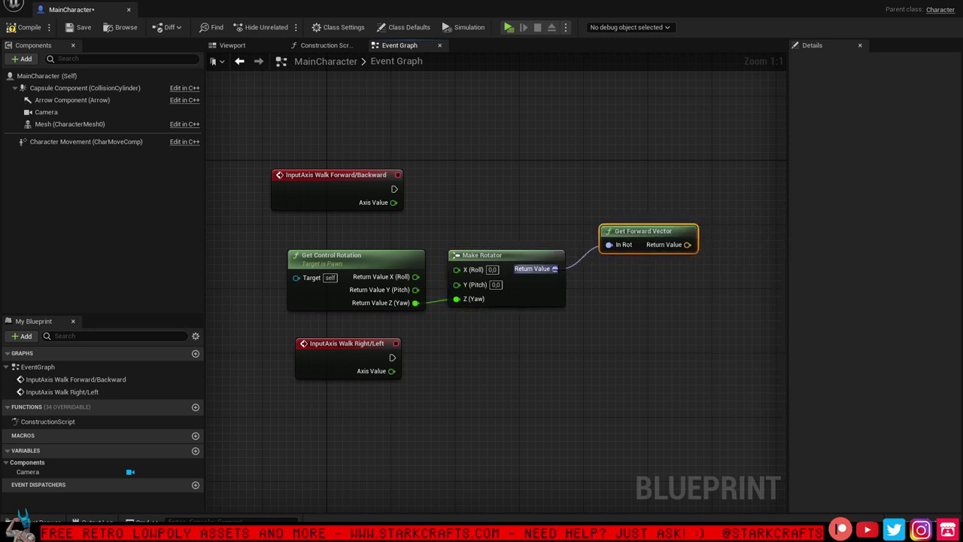
# Add a Get Right Vector node from the same Make Rotator output
pyautogui.moveTo(555, 269); pyautogui.dragTo(602, 306)
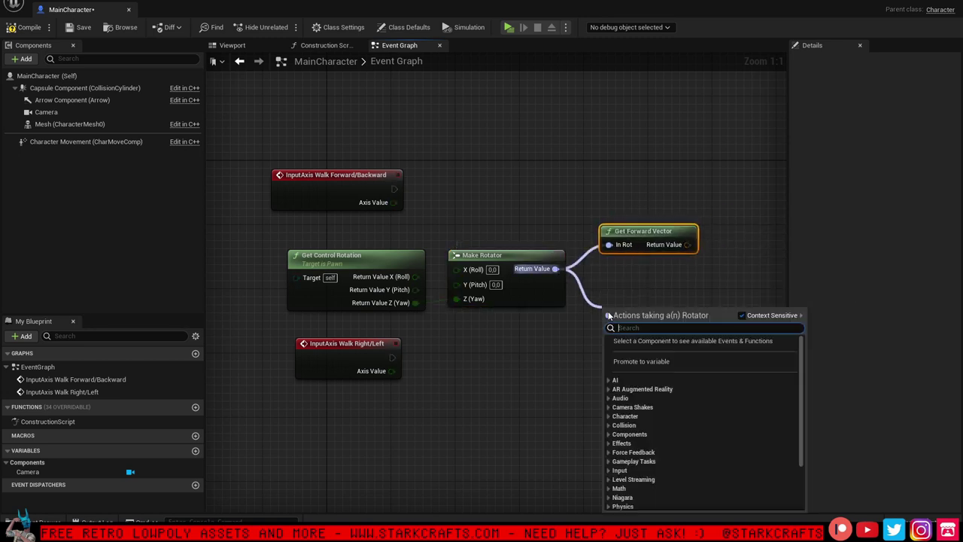
pyautogui.write('rig')
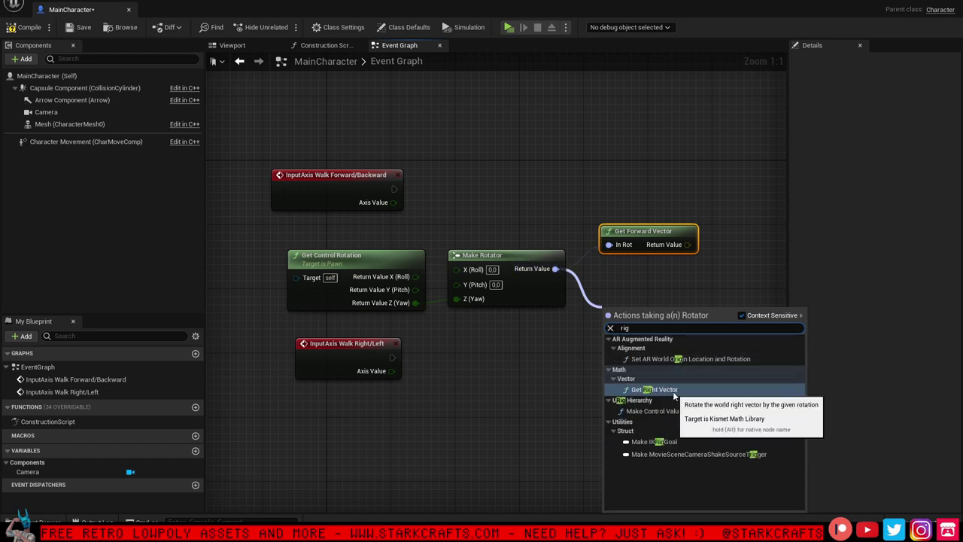
pyautogui.click(674, 392)
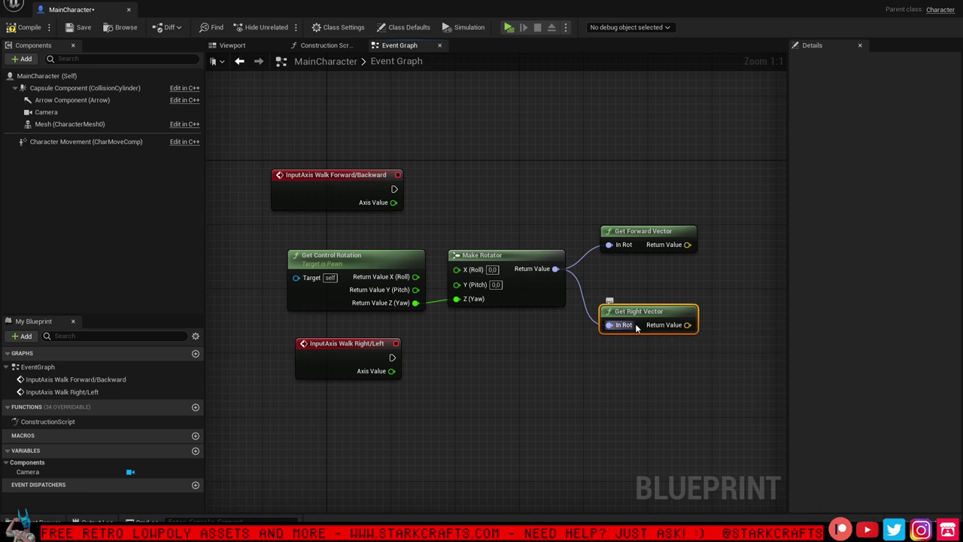
pyautogui.scroll(-2, 572, 387)
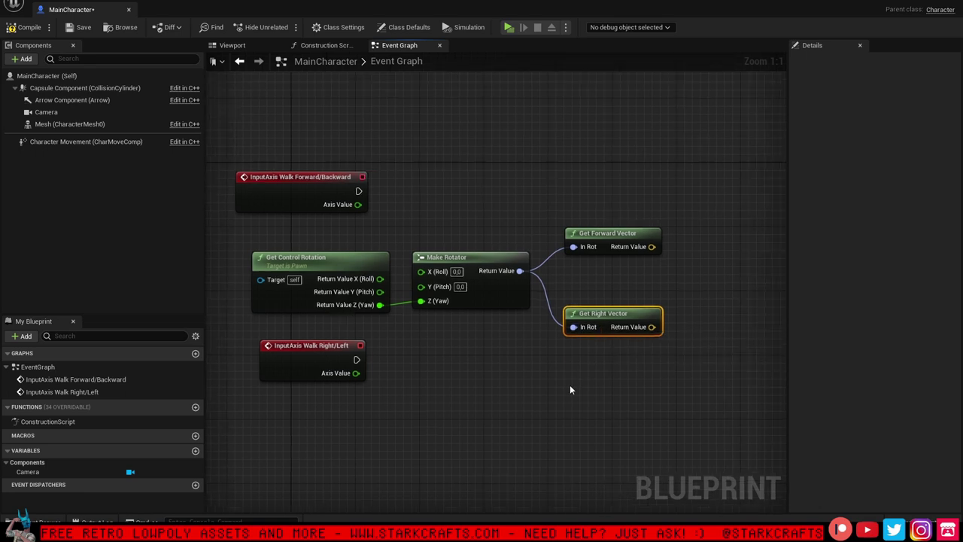
pyautogui.moveTo(569, 390); pyautogui.dragTo(516, 376, button='right')
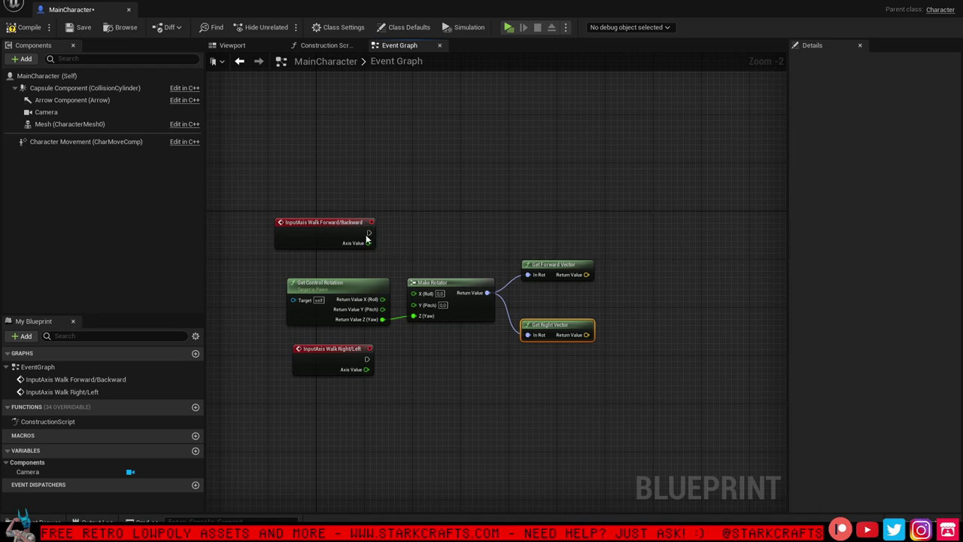
# Trigger an Add Movement Input node from the Walk Forward/Backward event
pyautogui.moveTo(368, 238); pyautogui.dragTo(666, 218)
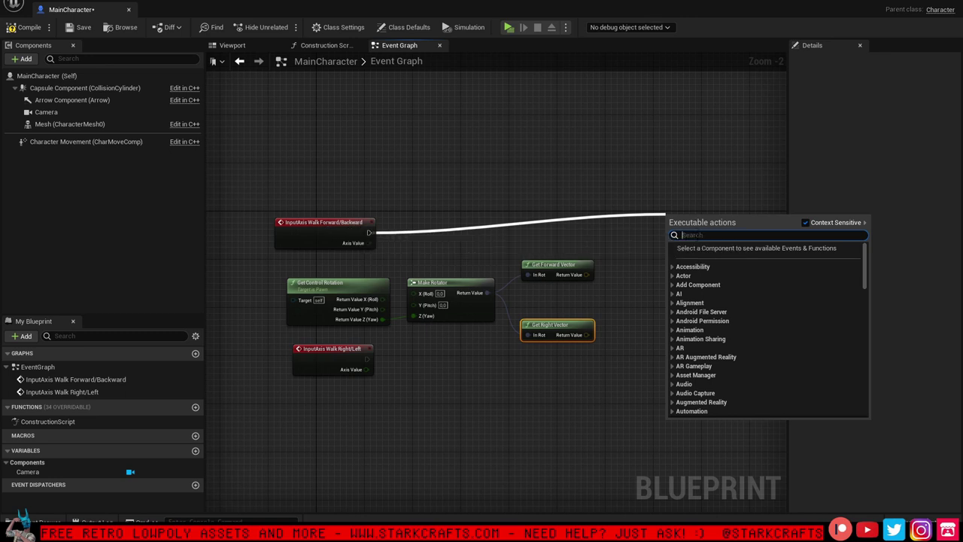
pyautogui.write('a')
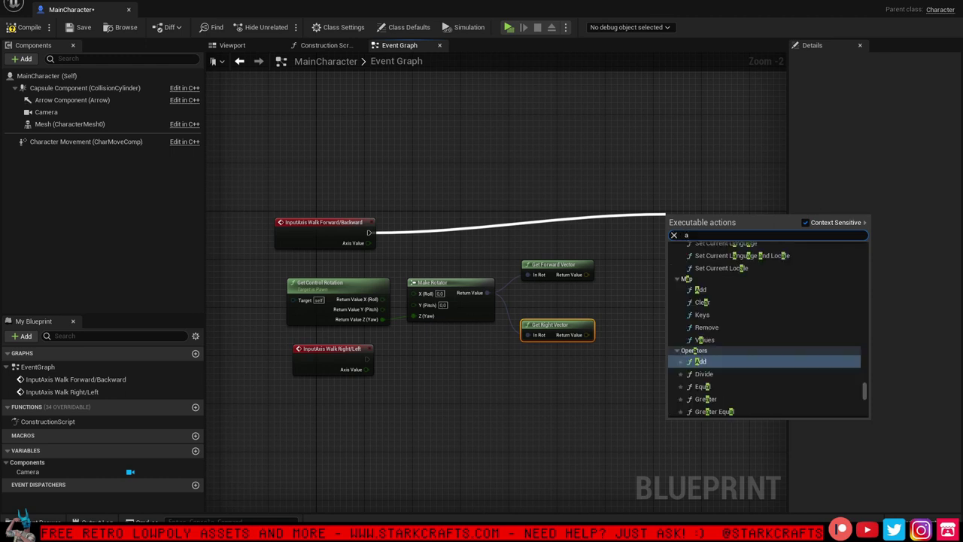
pyautogui.write('dd move')
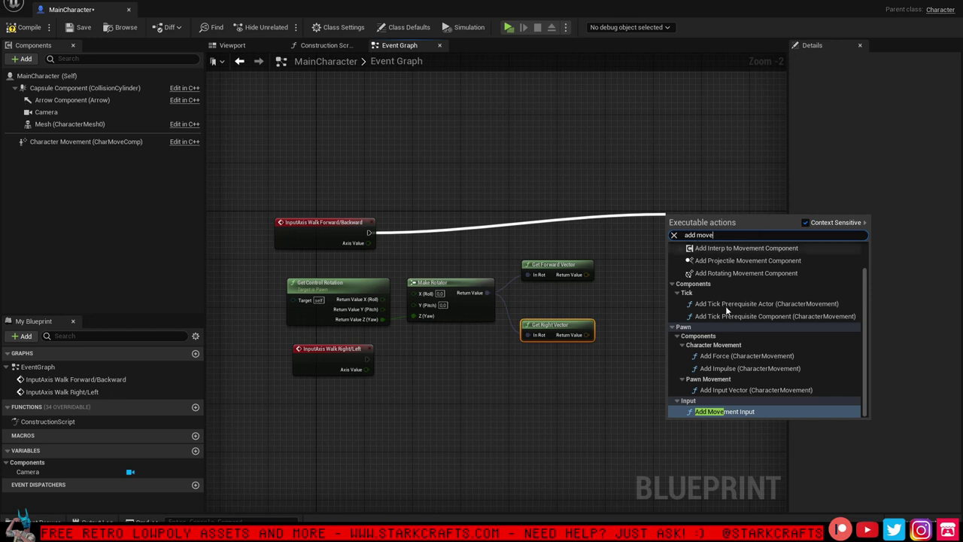
pyautogui.click(757, 411)
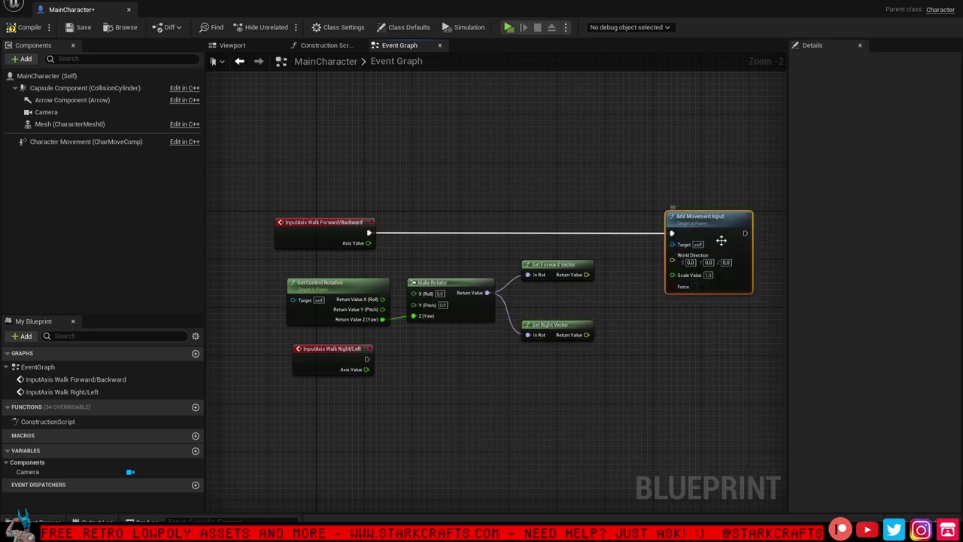
pyautogui.moveTo(727, 247)
pyautogui.mouseDown()
pyautogui.moveTo(715, 242)
pyautogui.moveTo(714, 251)
pyautogui.mouseUp()
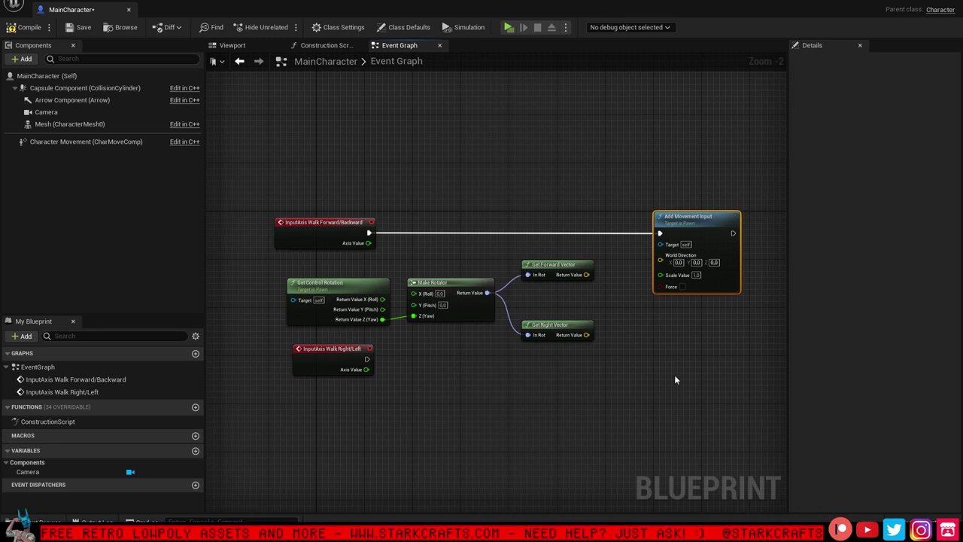
# Duplicate Add Movement Input and trigger the copy from the Walk Right/Left event
pyautogui.hotkey('ctrl', 'c')
pyautogui.hotkey('ctrl', 'v')
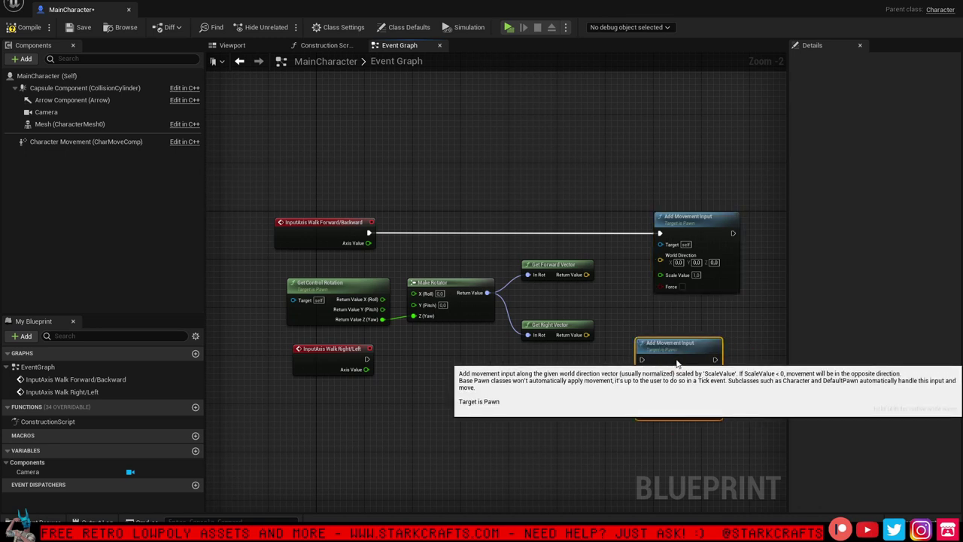
pyautogui.moveTo(678, 363); pyautogui.dragTo(694, 356)
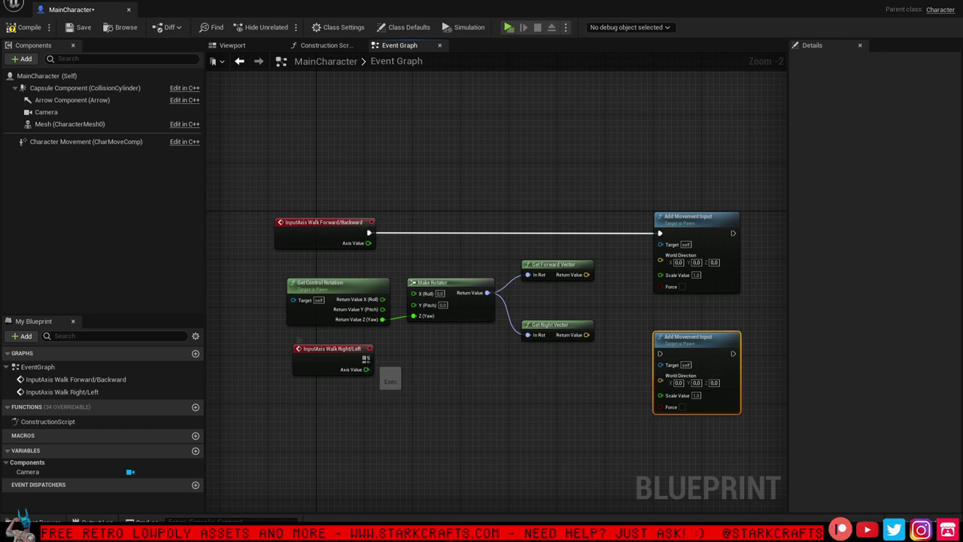
pyautogui.moveTo(366, 359); pyautogui.dragTo(661, 355)
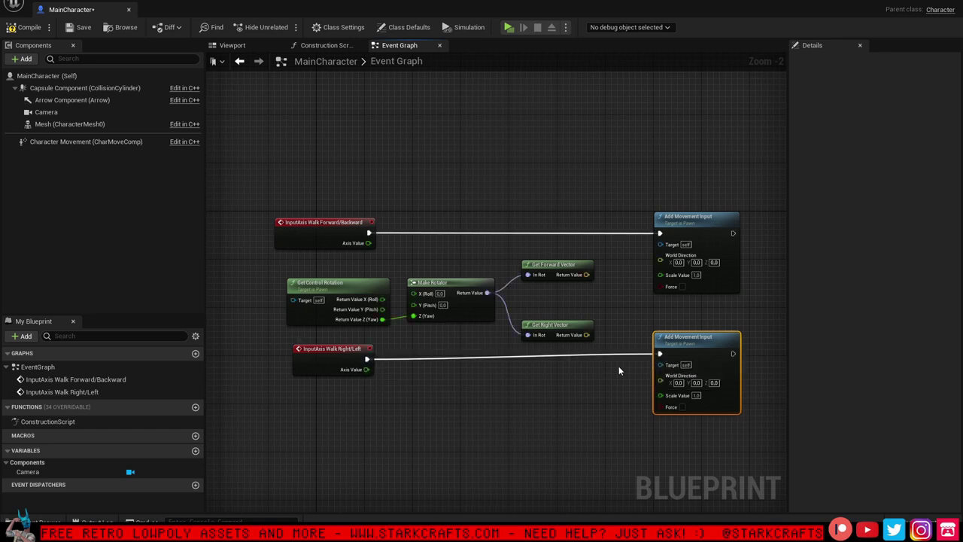
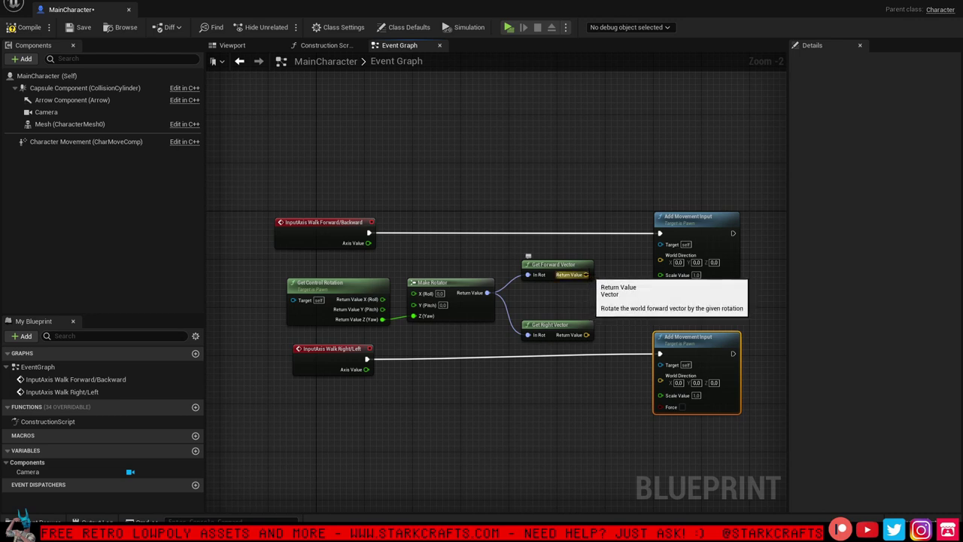
# Wire the forward and right vectors into World Direction and both walk axis values into Scale Value
pyautogui.moveTo(586, 275); pyautogui.dragTo(662, 262)
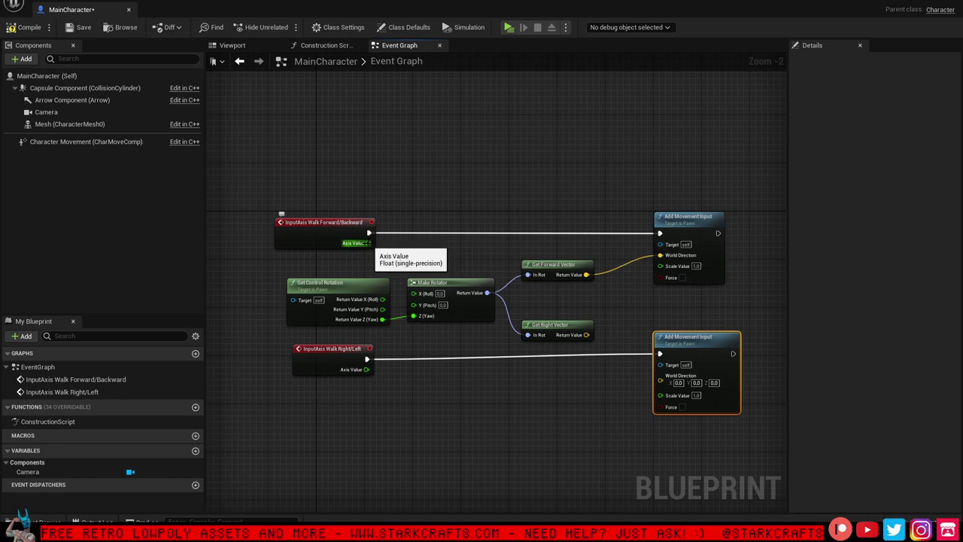
pyautogui.moveTo(368, 244); pyautogui.dragTo(663, 265)
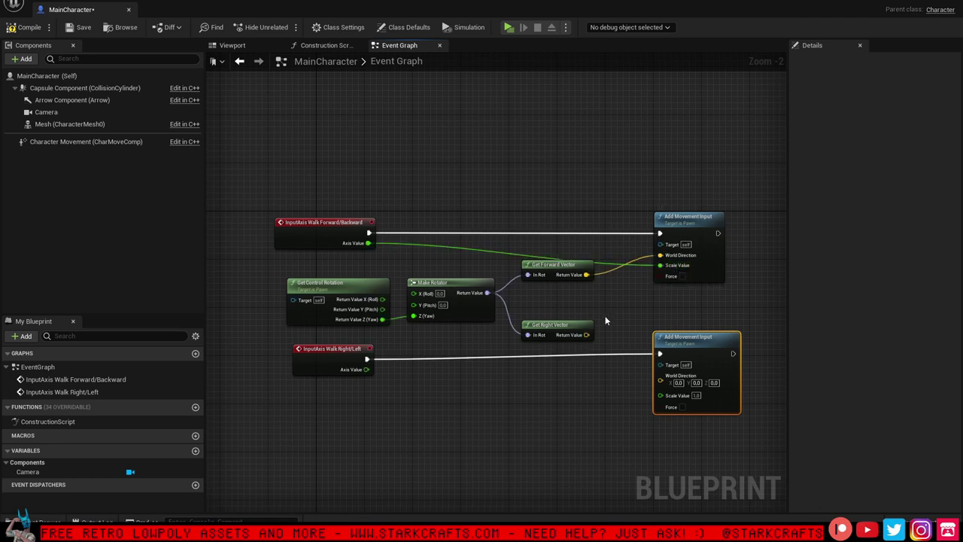
pyautogui.moveTo(586, 336); pyautogui.dragTo(660, 375)
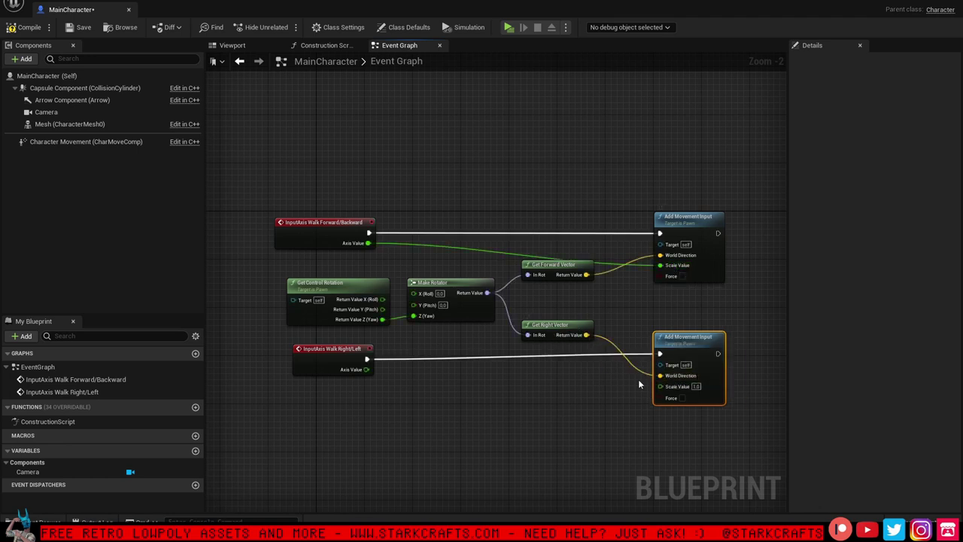
pyautogui.moveTo(366, 369); pyautogui.dragTo(660, 386)
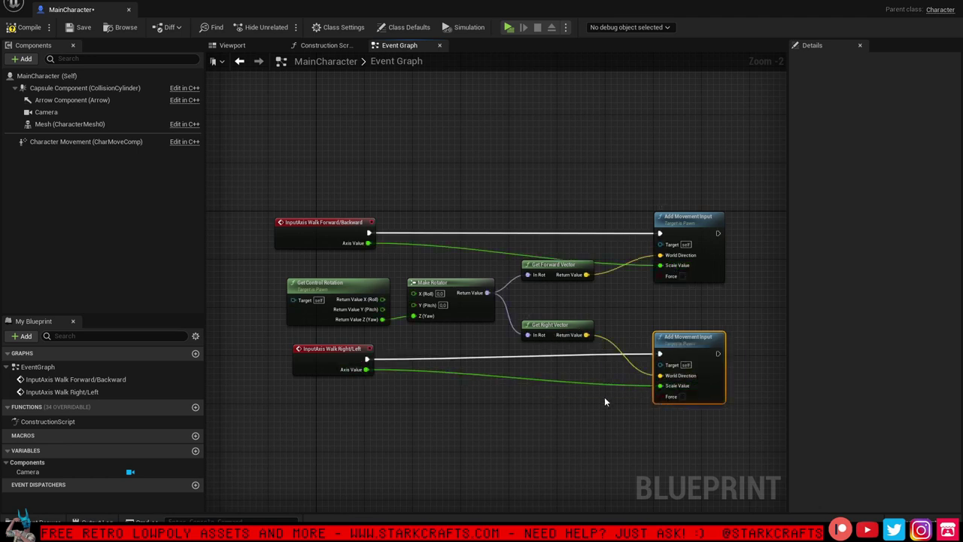
# Tidy the lower Add Movement Input node and close the MainCharacter blueprint
pyautogui.moveTo(679, 349); pyautogui.dragTo(693, 348)
pyautogui.click(562, 423)
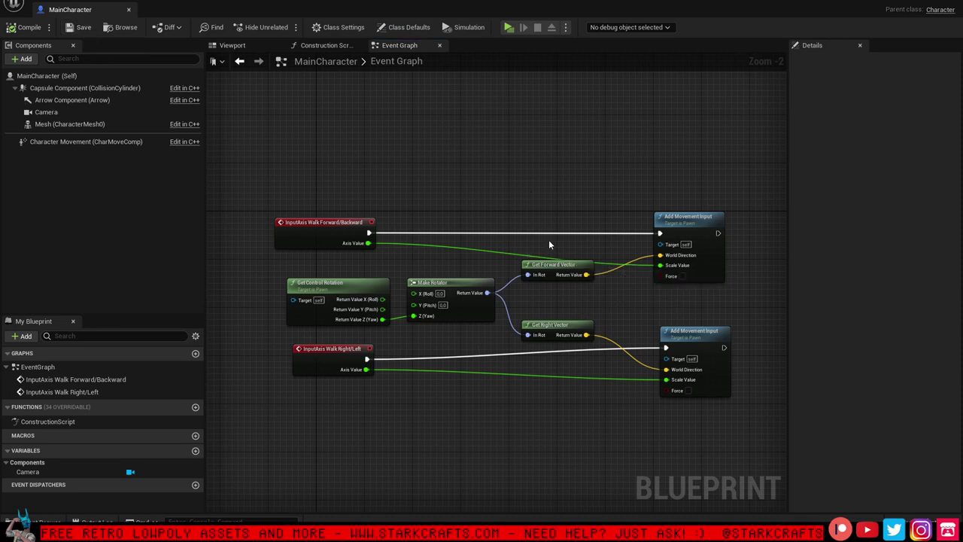
pyautogui.click(130, 12)
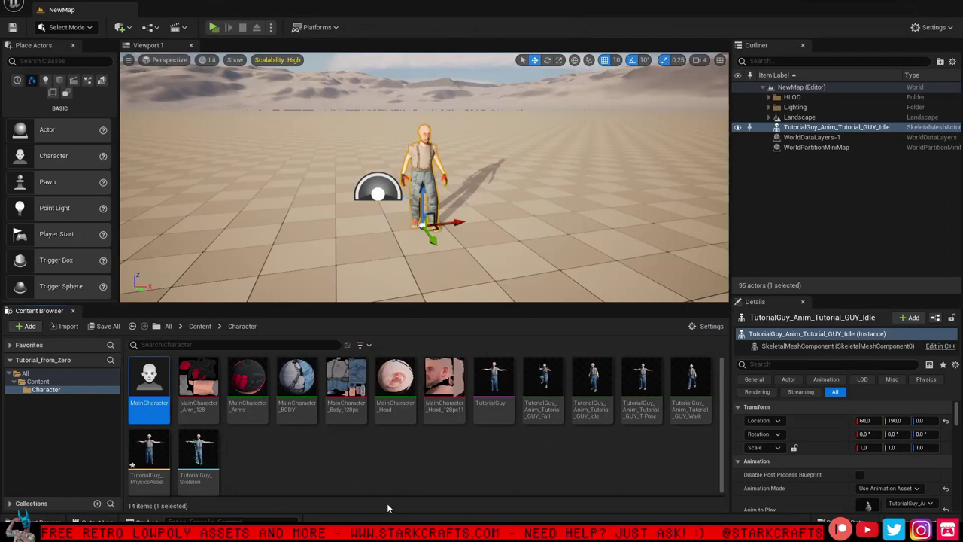
# Bring up the Place Actors panel from the Window menu
pyautogui.click(393, 481)
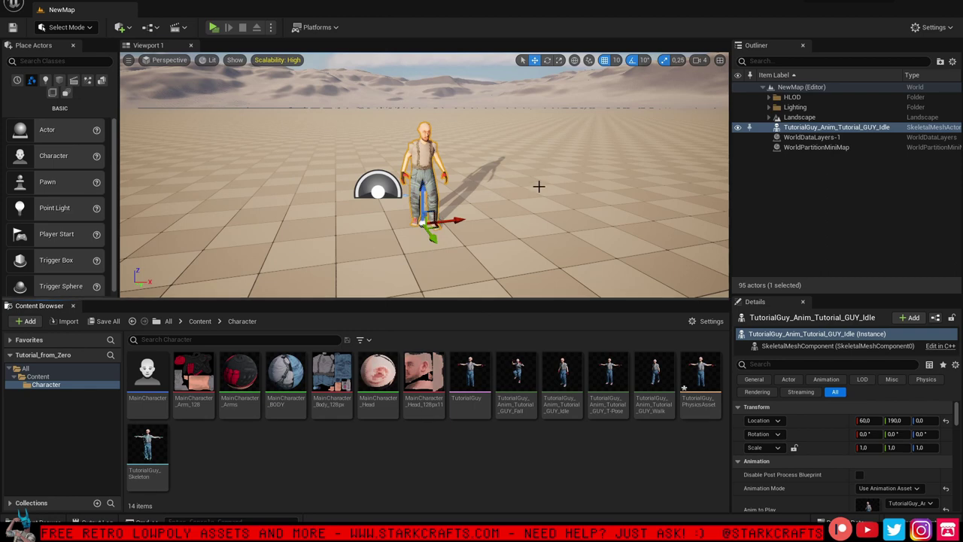
pyautogui.scroll(-3, 538, 186)
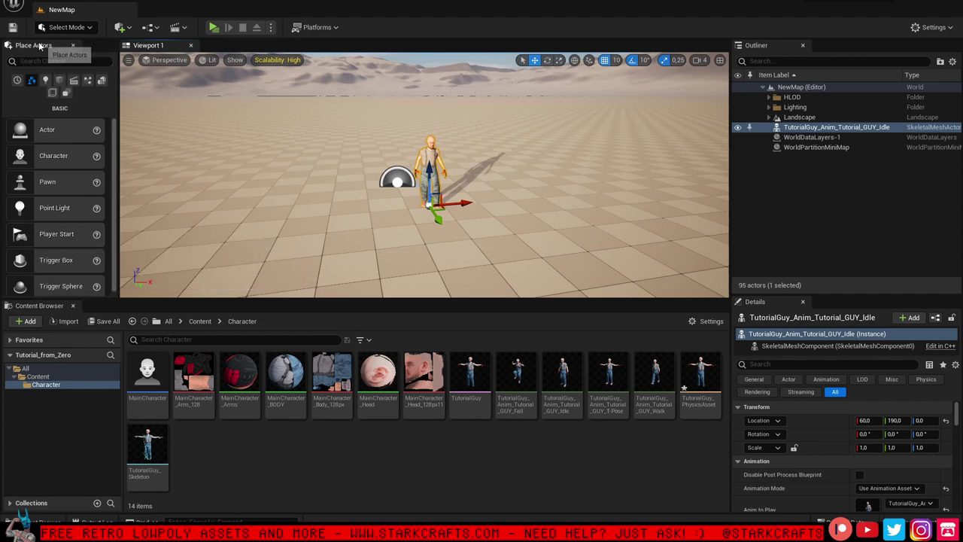
pyautogui.click(119, 28)
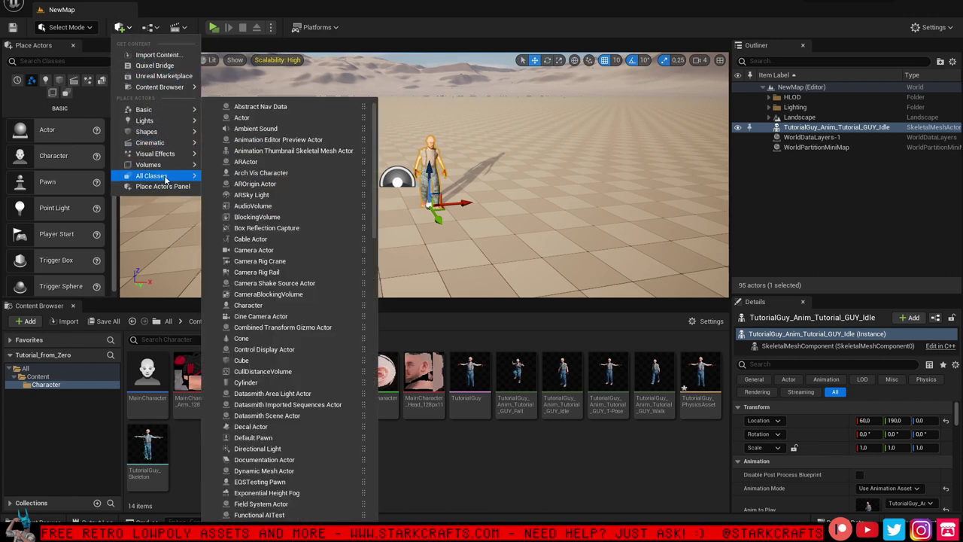
pyautogui.moveTo(139, 110)
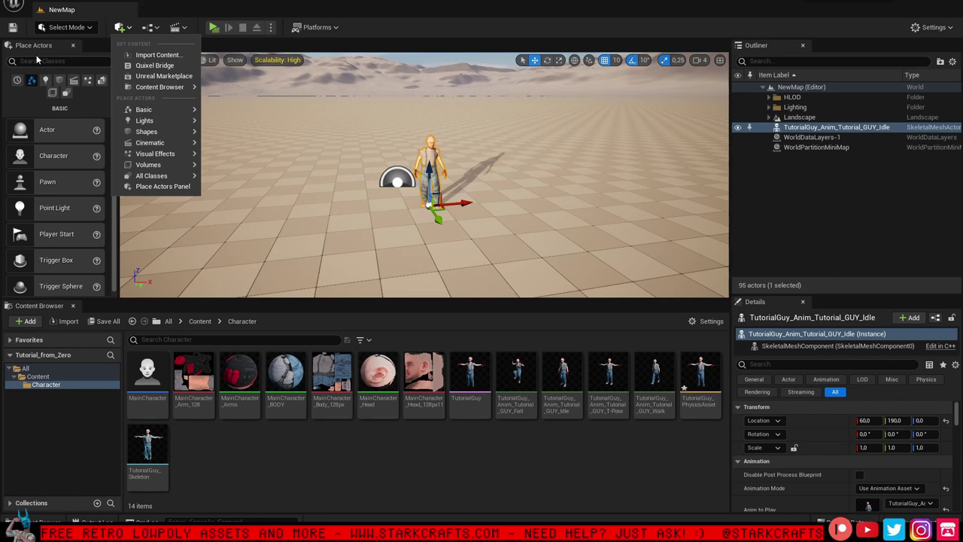
pyautogui.click(85, 3)
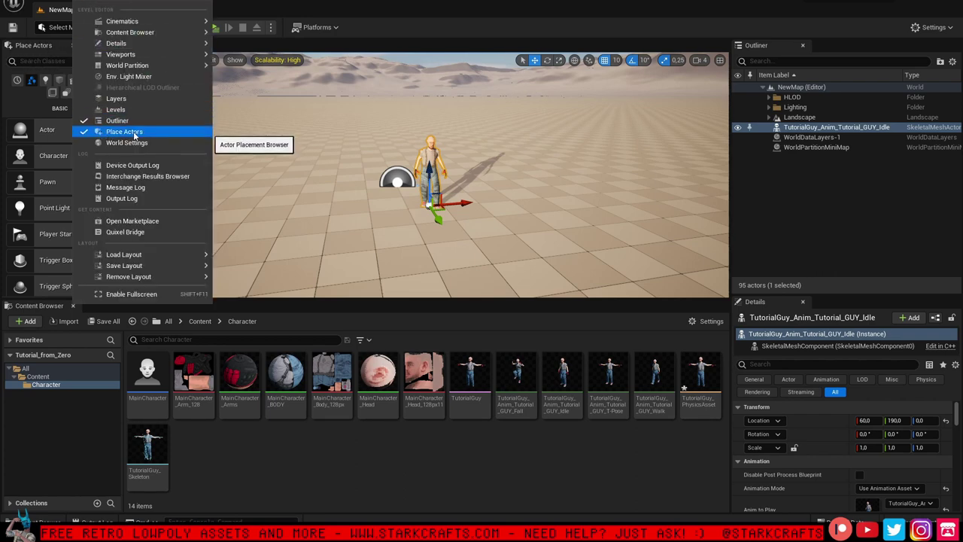
pyautogui.click(32, 46)
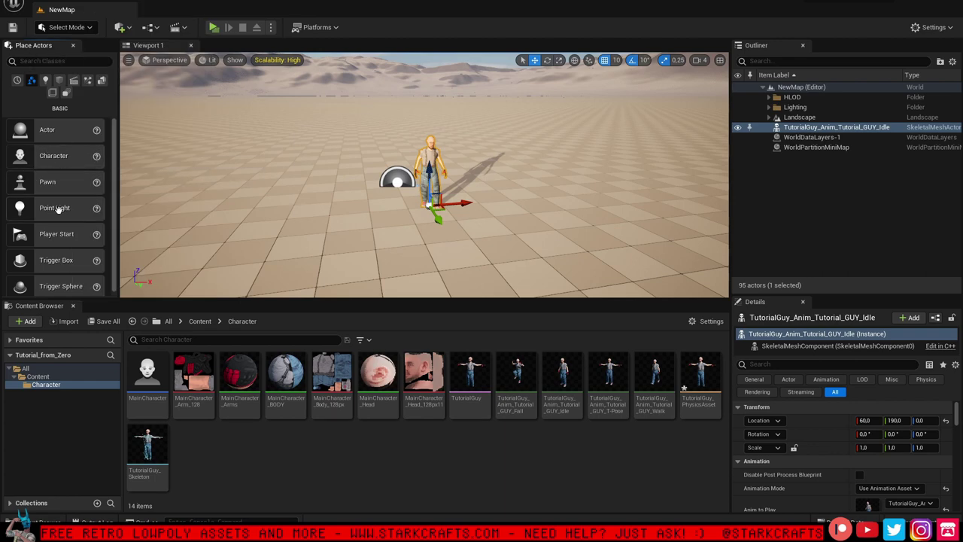
# Place a Player Start left of the character at -260, 390, with Z at 162
pyautogui.moveTo(46, 236); pyautogui.dragTo(288, 256)
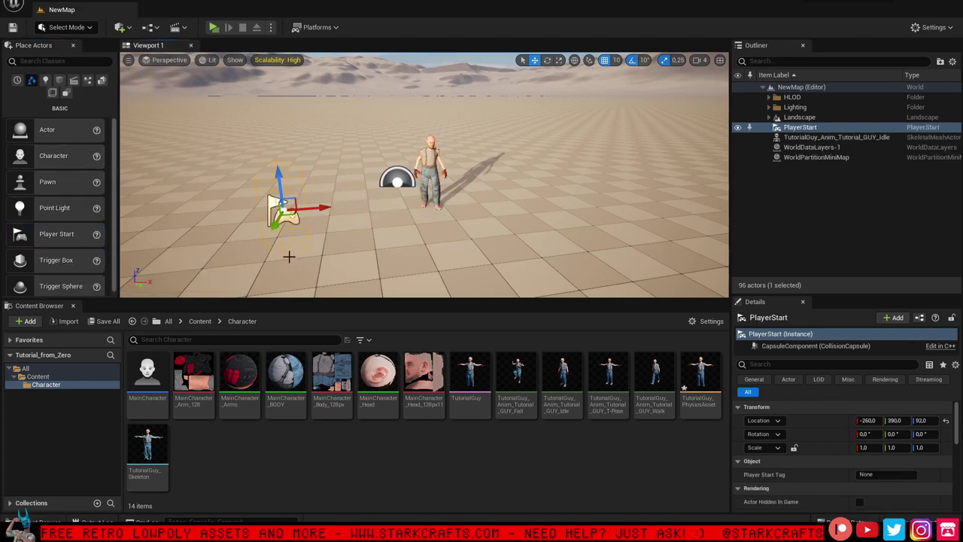
pyautogui.moveTo(288, 256); pyautogui.dragTo(362, 188, button='right')
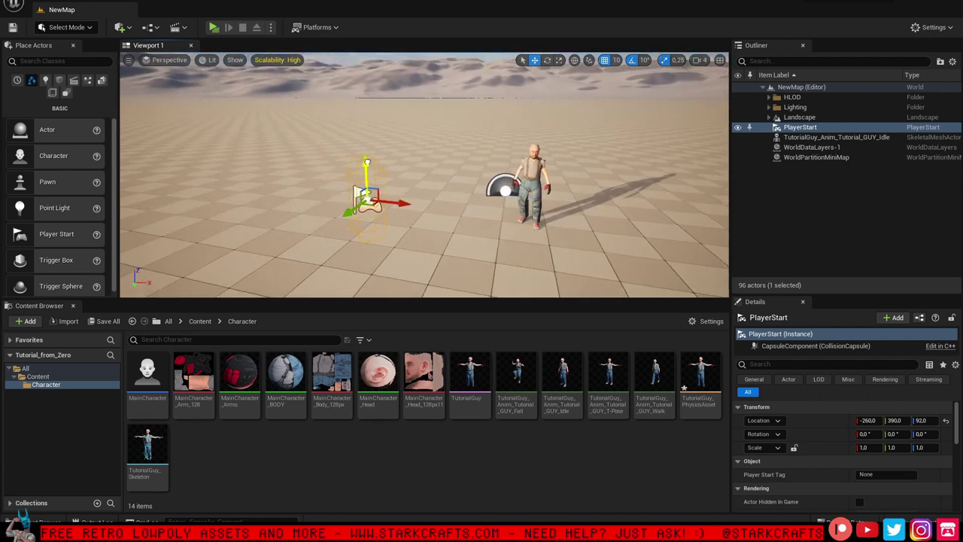
pyautogui.moveTo(362, 184); pyautogui.dragTo(362, 133)
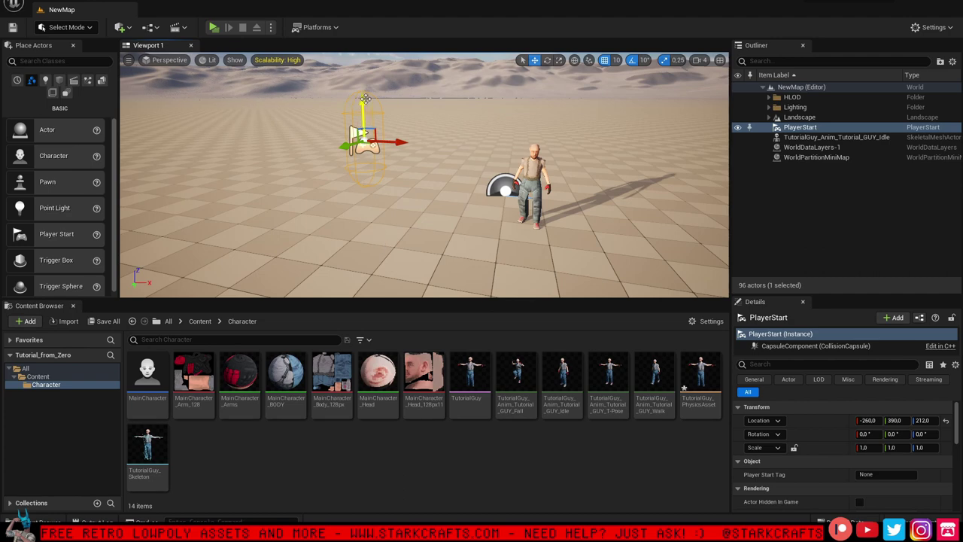
pyautogui.moveTo(359, 104); pyautogui.dragTo(360, 131)
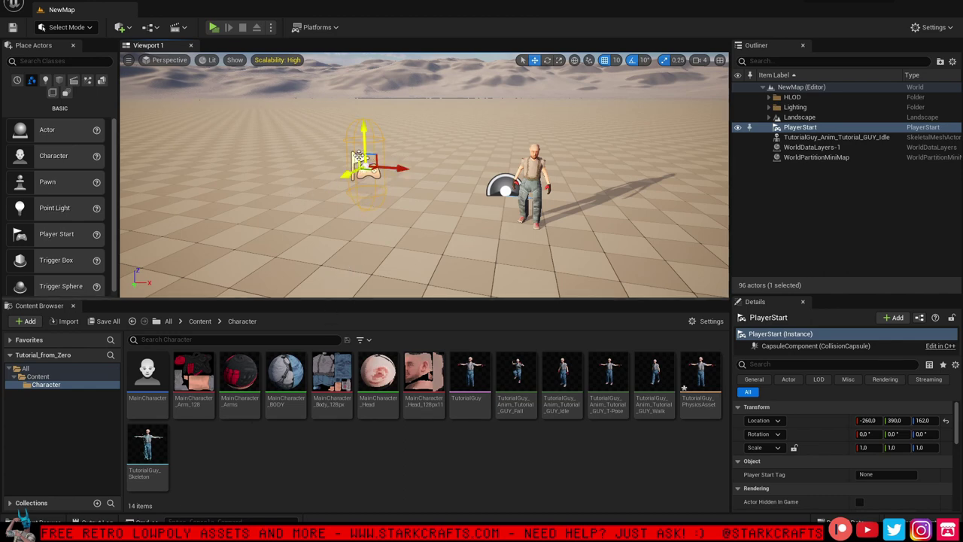
# Open Project Settings at Maps & Modes and expand the selected game mode's settings
pyautogui.click(62, 4)
pyautogui.click(117, 143)
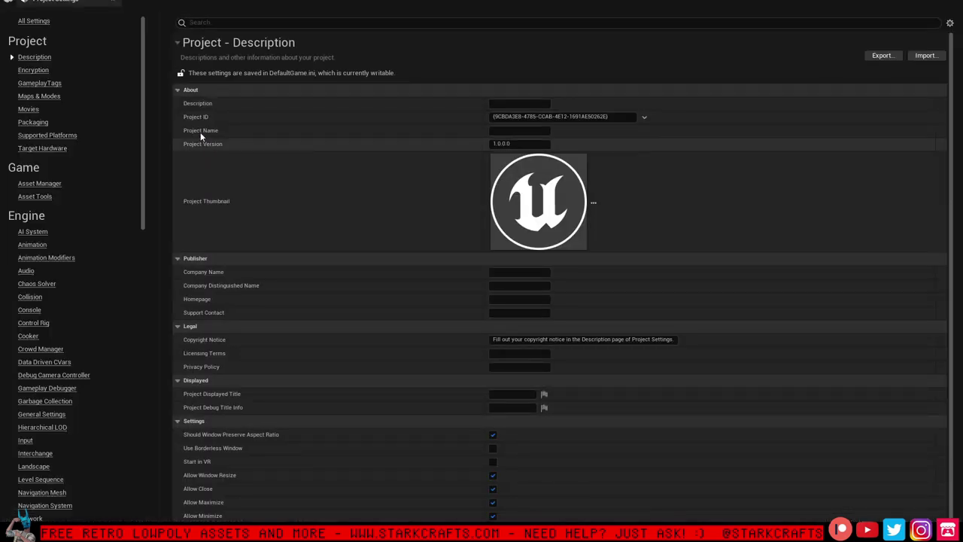
pyautogui.click(48, 101)
pyautogui.click(252, 117)
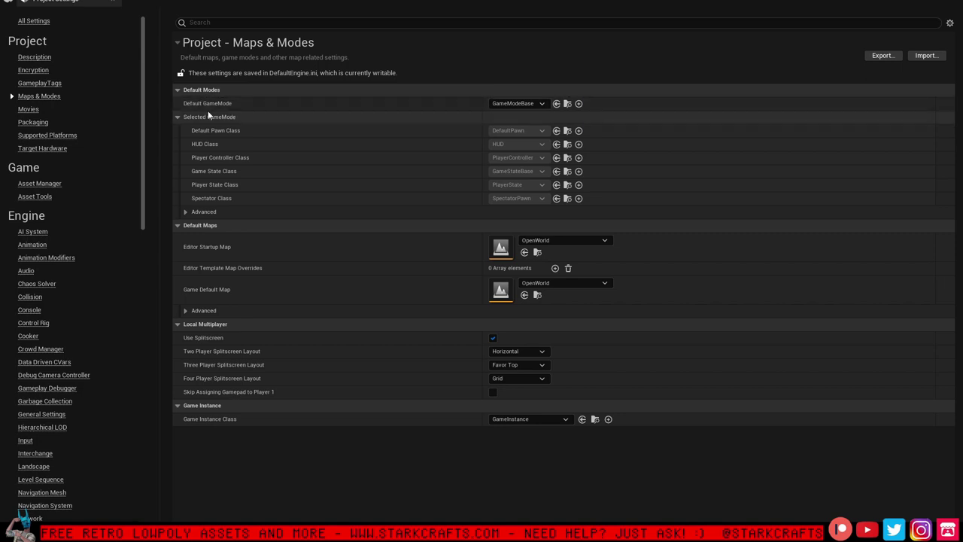
# Create a TutorialGameMode blueprint and select it as the Default GameMode
pyautogui.click(579, 104)
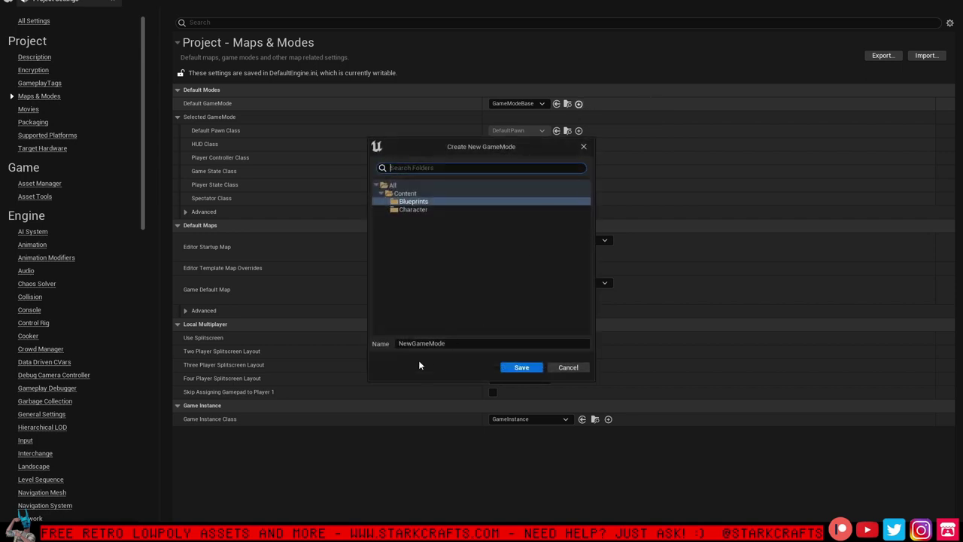
pyautogui.click(451, 343)
pyautogui.moveTo(413, 343); pyautogui.dragTo(398, 343)
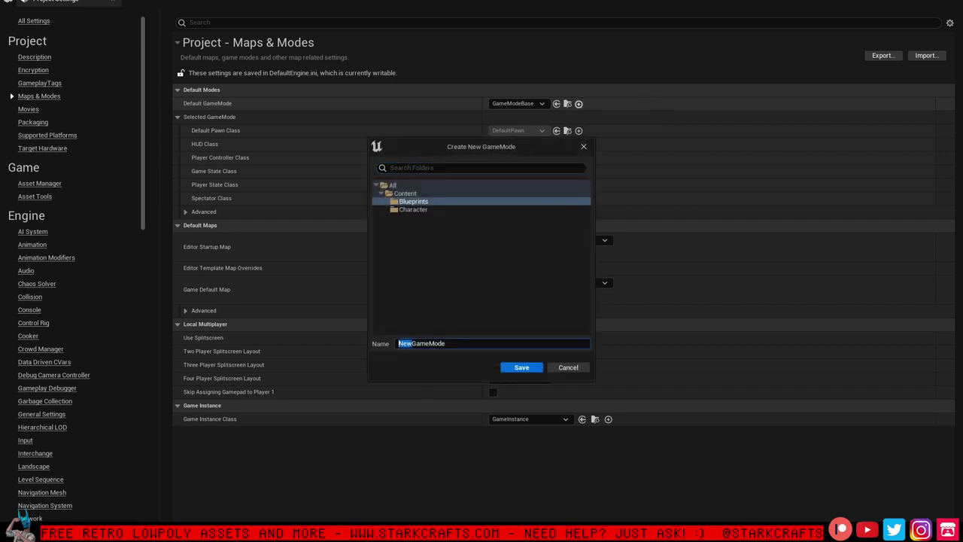
pyautogui.write('Tutoriu')
pyautogui.press('BackSpace')
pyautogui.write('al')
pyautogui.click(519, 367)
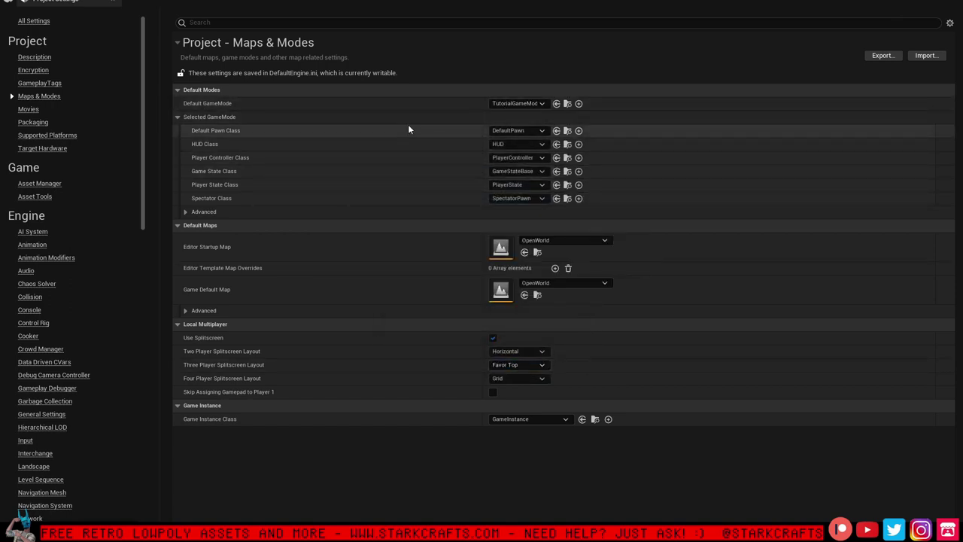
pyautogui.click(542, 104)
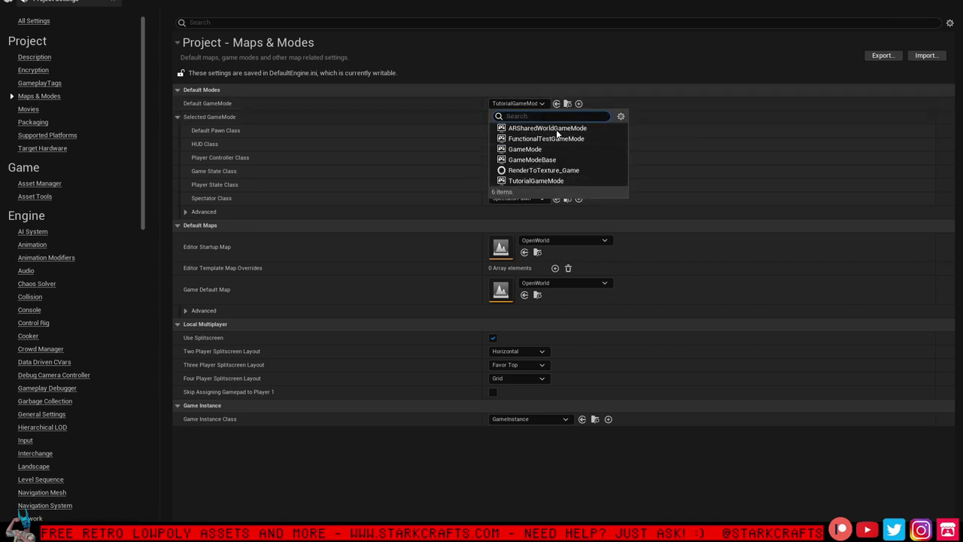
pyautogui.click(535, 182)
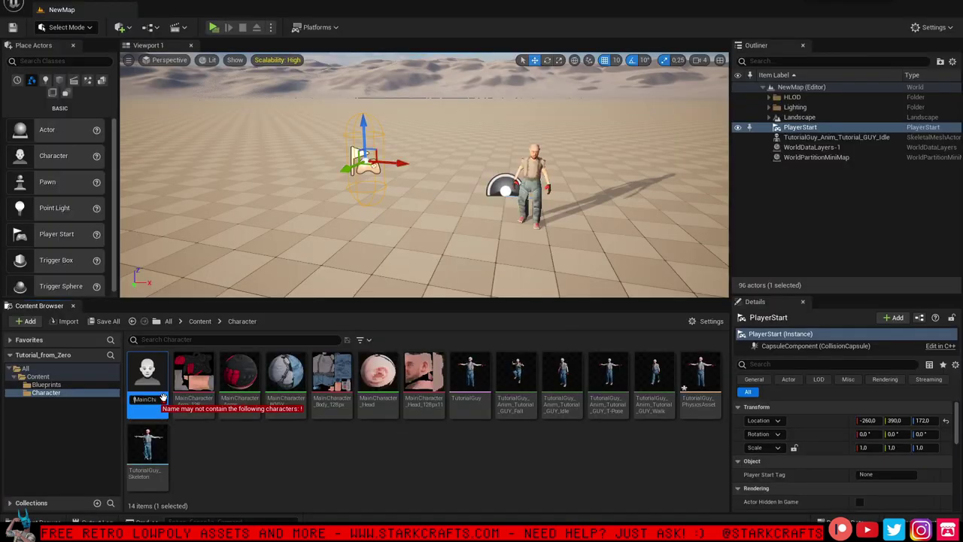
# Rename the character blueprint to 1MainCharacter and set it as Default Pawn Class in Maps & Modes
pyautogui.write('MainCha')
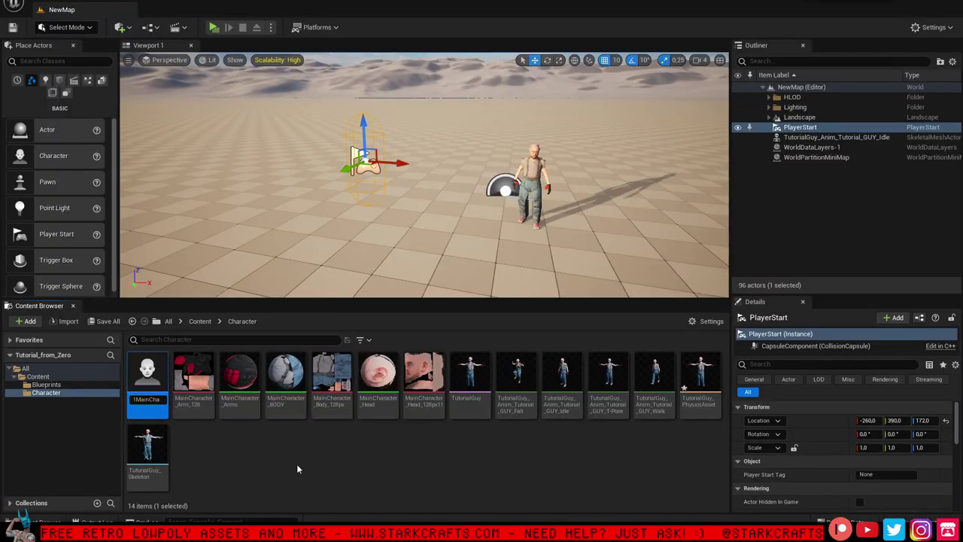
pyautogui.write('racter')
pyautogui.press('Return')
pyautogui.click(41, 5)
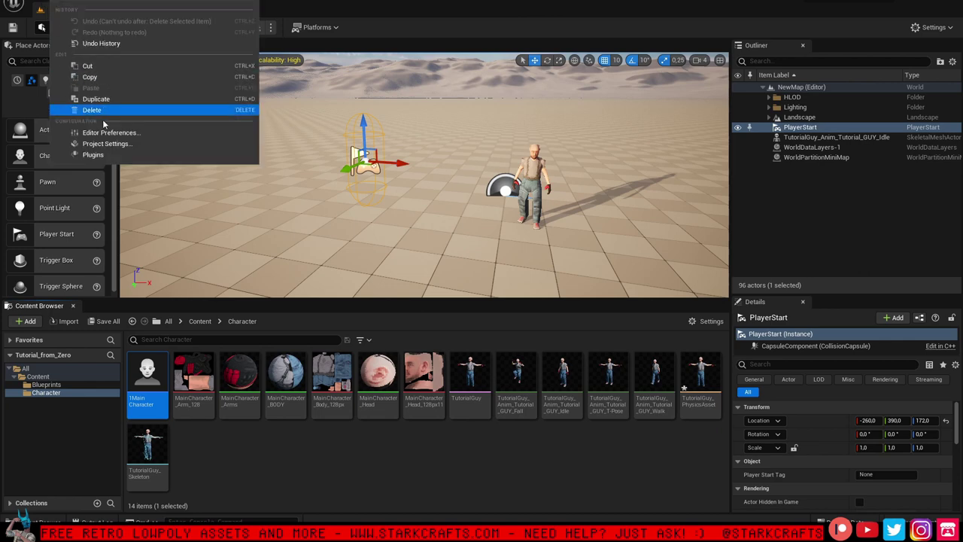
pyautogui.click(106, 144)
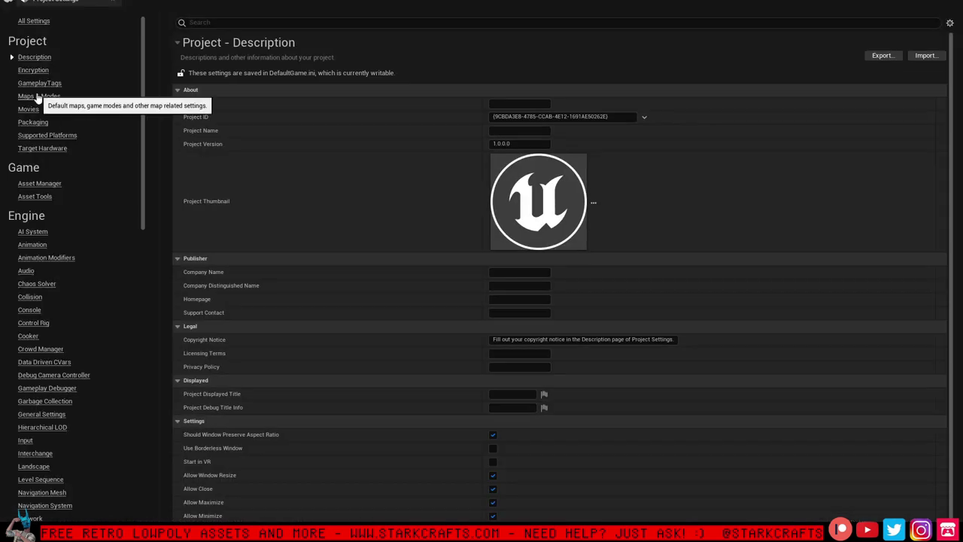
pyautogui.click(39, 95)
pyautogui.click(512, 130)
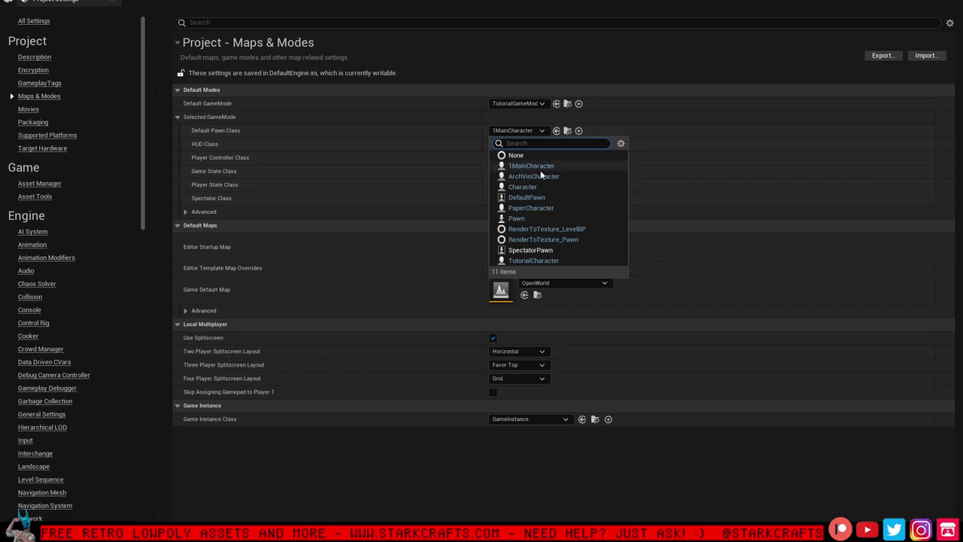
pyautogui.click(597, 57)
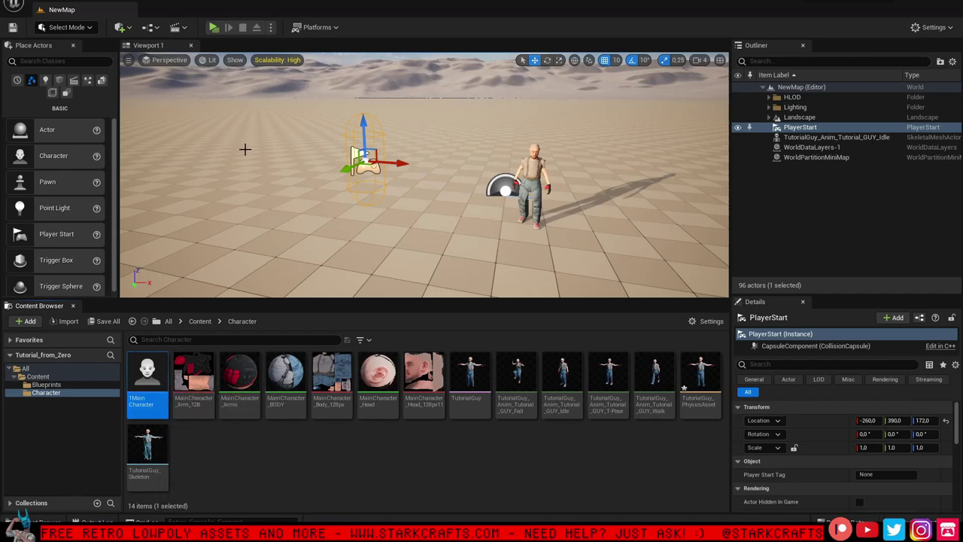
# Play the level, walk the character around with W, A, S, D, then exit with Escape
pyautogui.click(214, 27)
pyautogui.click(278, 120)
pyautogui.press('w')
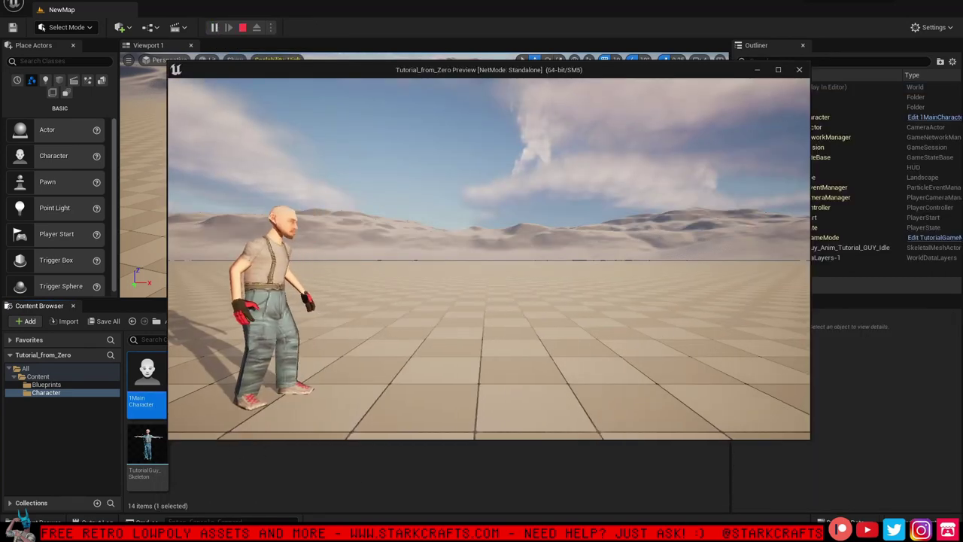
pyautogui.press('a')
pyautogui.press('d')
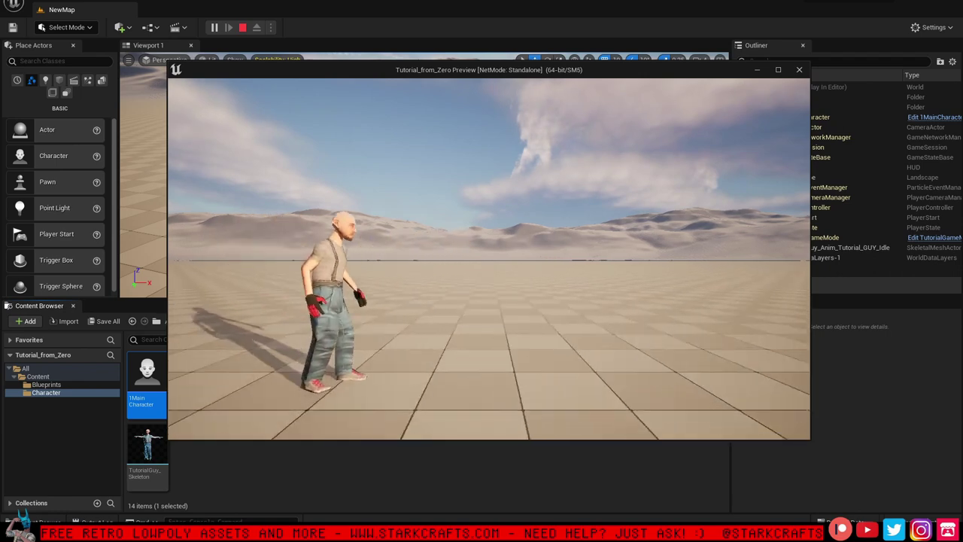
pyautogui.press('w')
pyautogui.press('a')
pyautogui.press('d')
pyautogui.press('w')
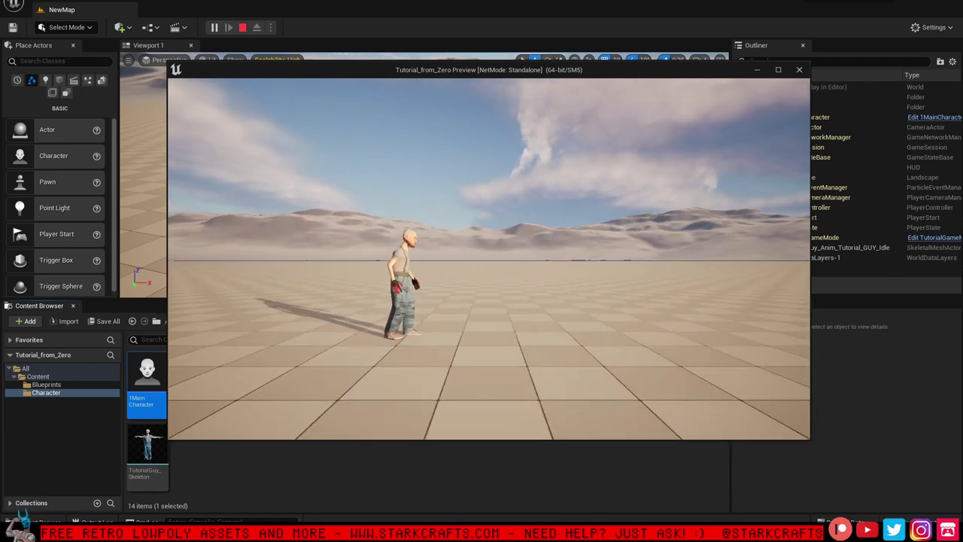
pyautogui.press('a')
pyautogui.press('d')
pyautogui.press('a')
pyautogui.press('d')
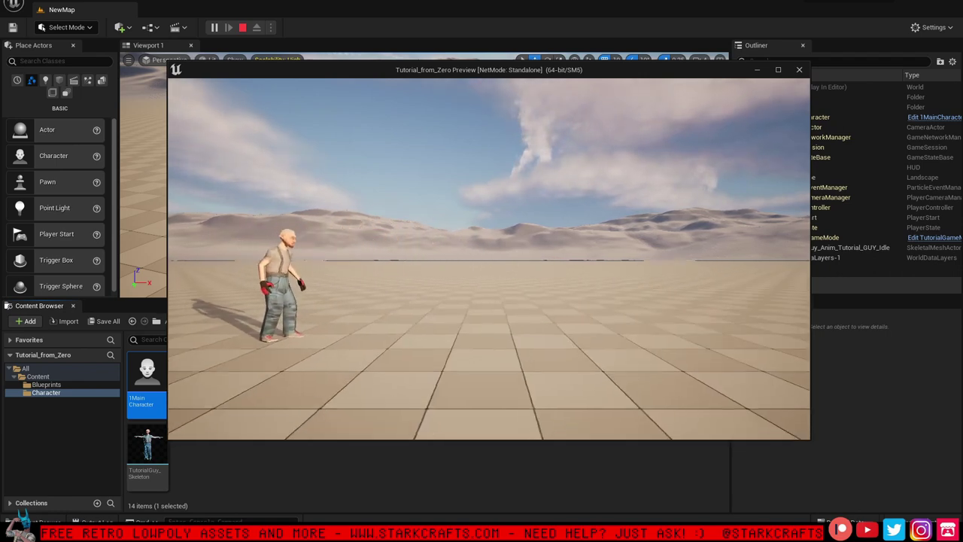
pyautogui.press('s')
pyautogui.press('a')
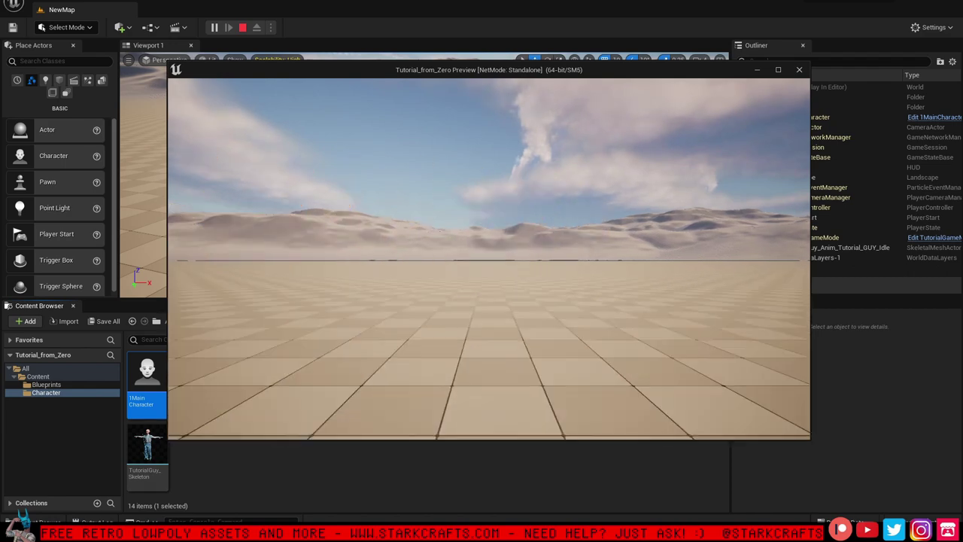
pyautogui.press('d')
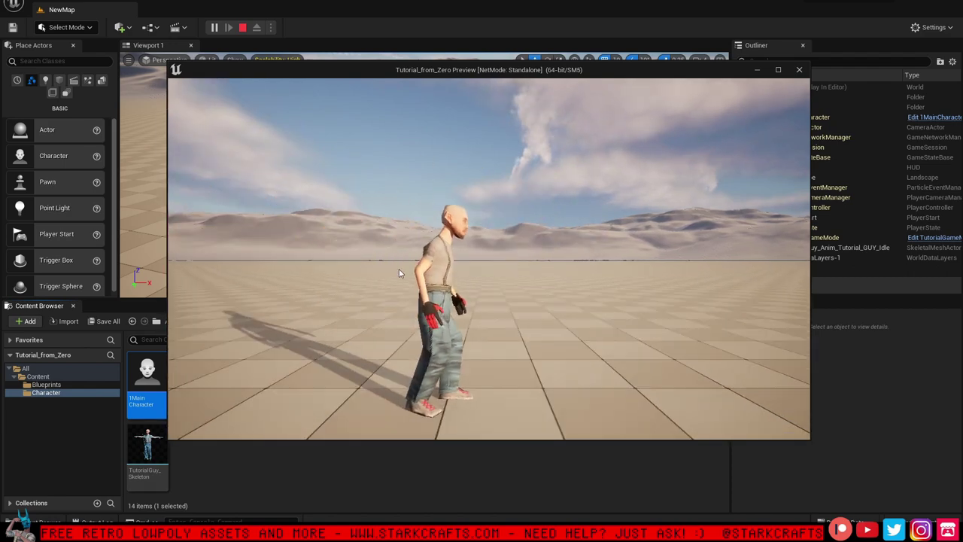
pyautogui.press('Escape')
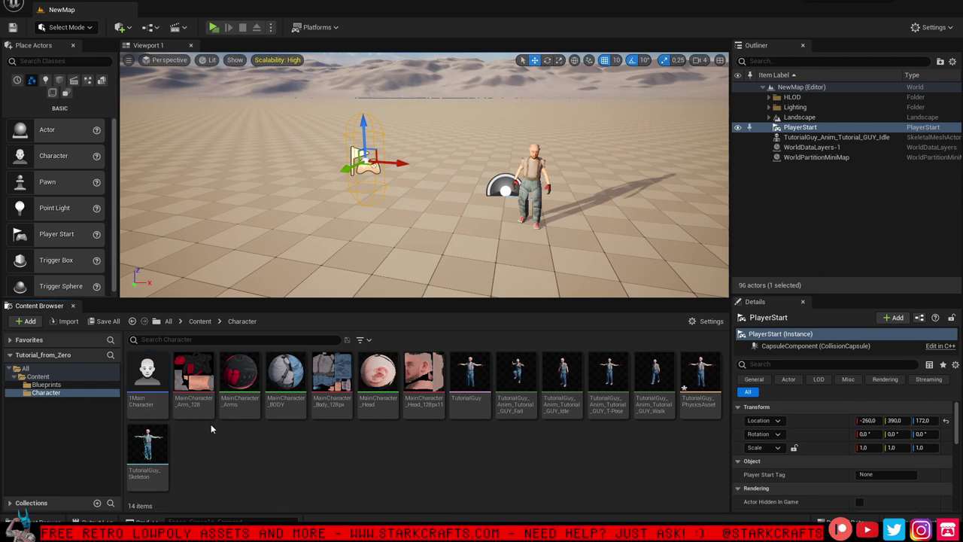
# Open 1MainCharacter and wrap its eight walk-input nodes in a comment titled Walk Input
pyautogui.doubleClick(155, 407)
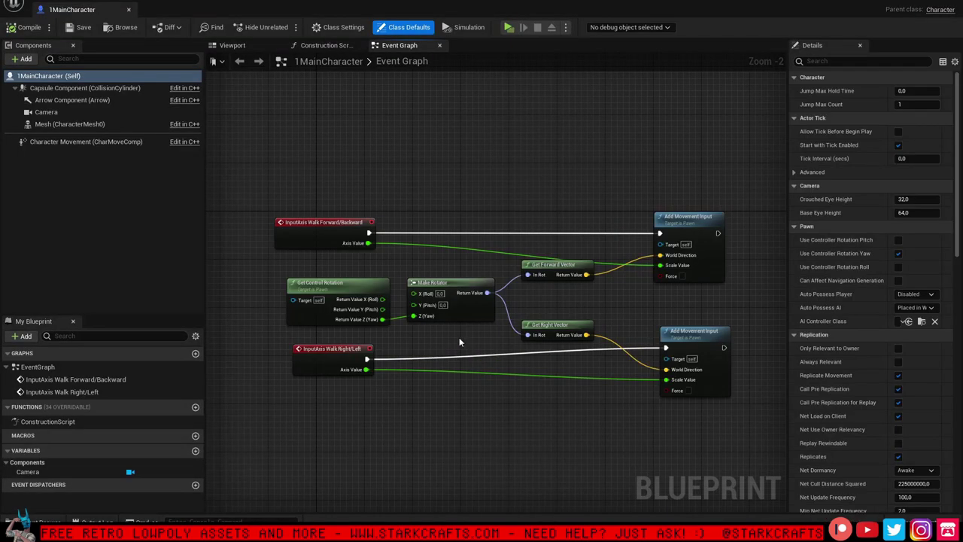
pyautogui.scroll(-2, 505, 338)
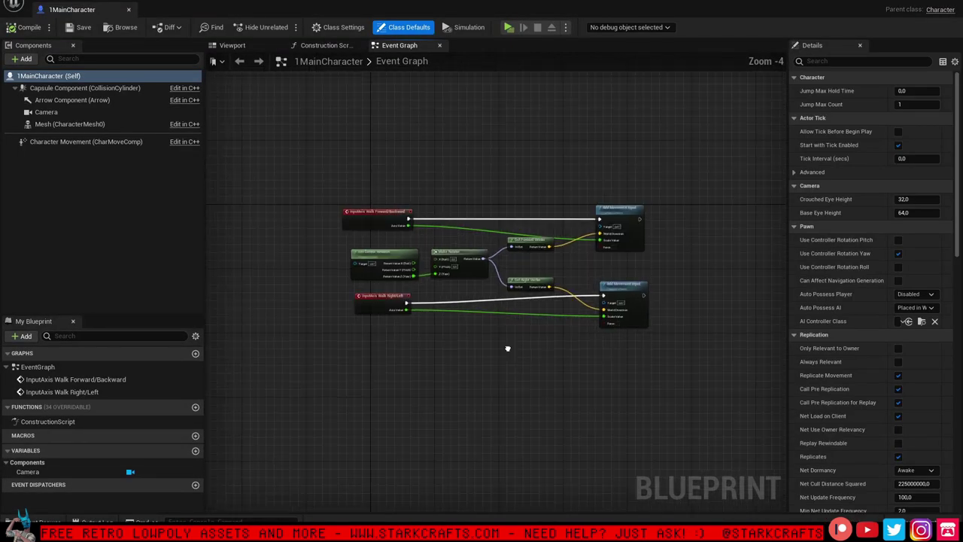
pyautogui.moveTo(384, 342); pyautogui.dragTo(380, 350)
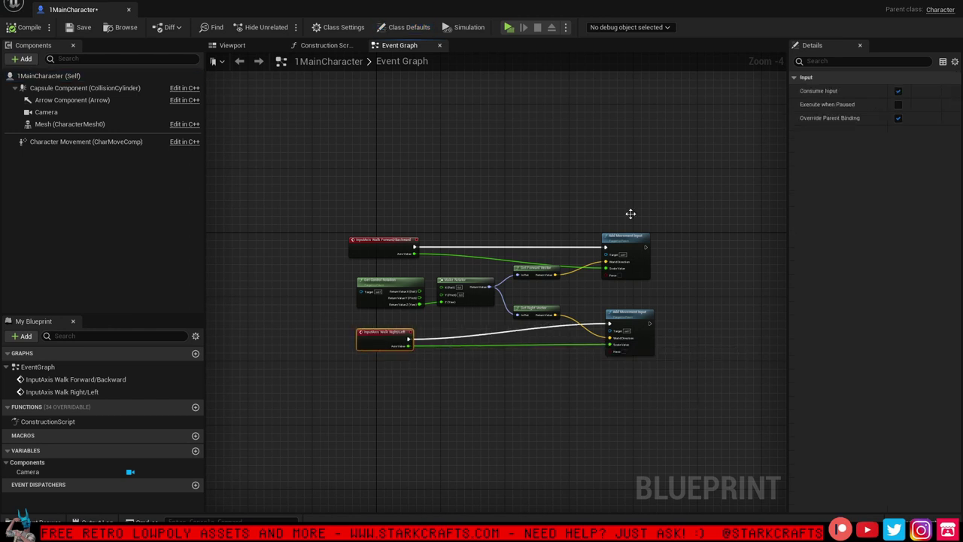
pyautogui.moveTo(727, 409); pyautogui.dragTo(290, 173)
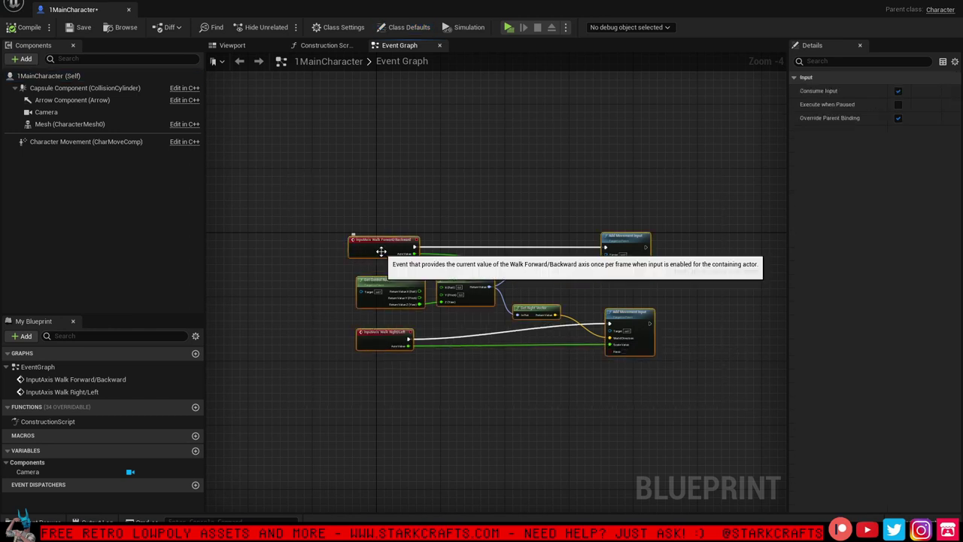
pyautogui.rightClick(382, 250)
pyautogui.click(421, 499)
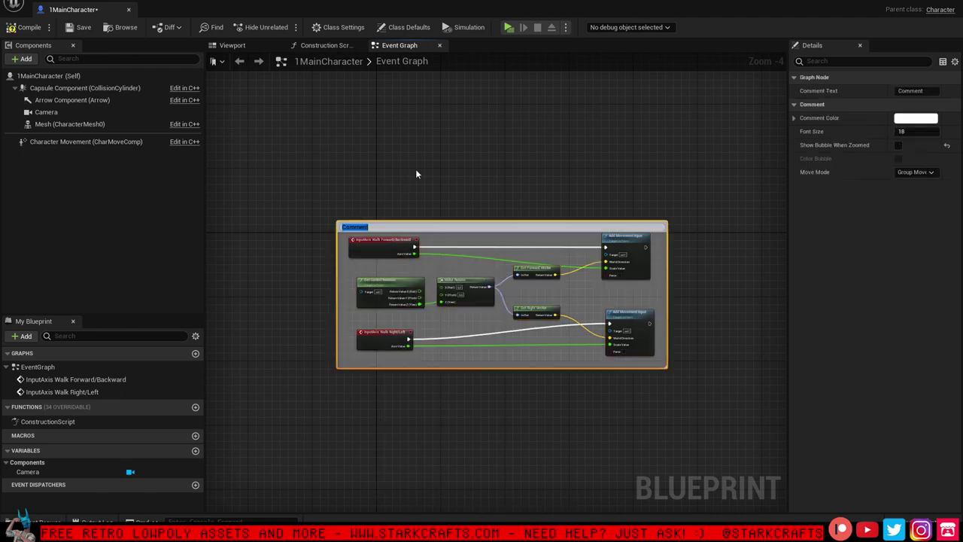
pyautogui.write('Walk Input')
pyautogui.click(421, 169)
pyautogui.moveTo(421, 169); pyautogui.dragTo(435, 292, button='right')
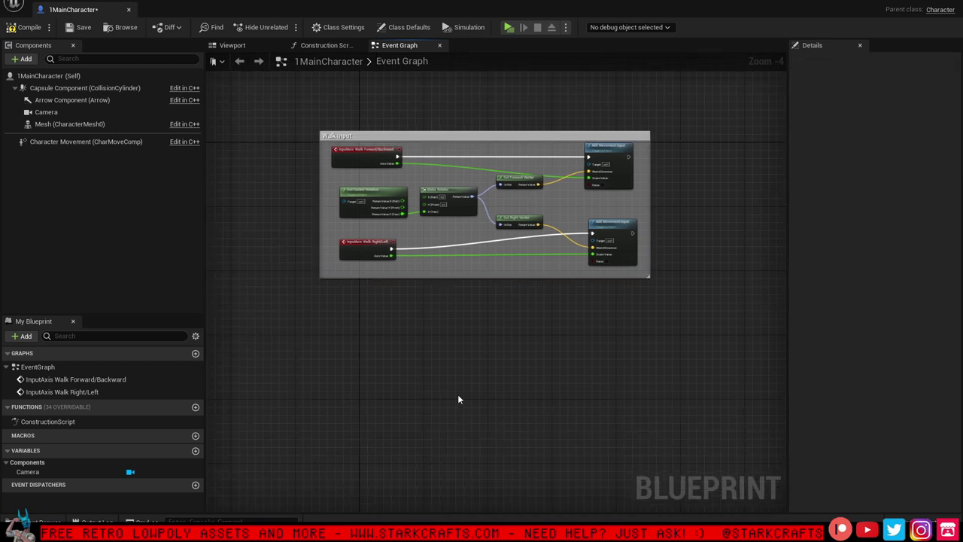
# Add an InputAxis Look Up/Down event node below the Walk Input comment
pyautogui.rightClick(359, 338)
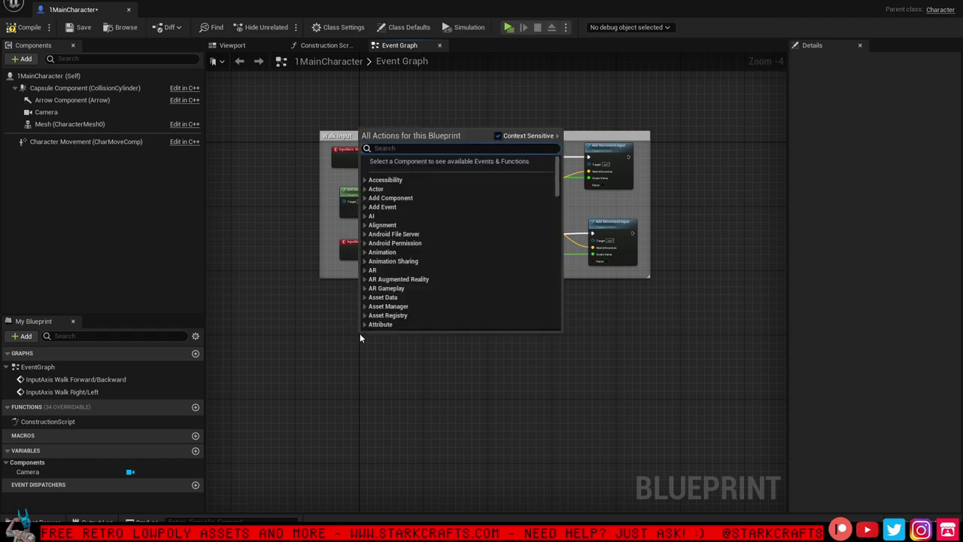
pyautogui.write('L')
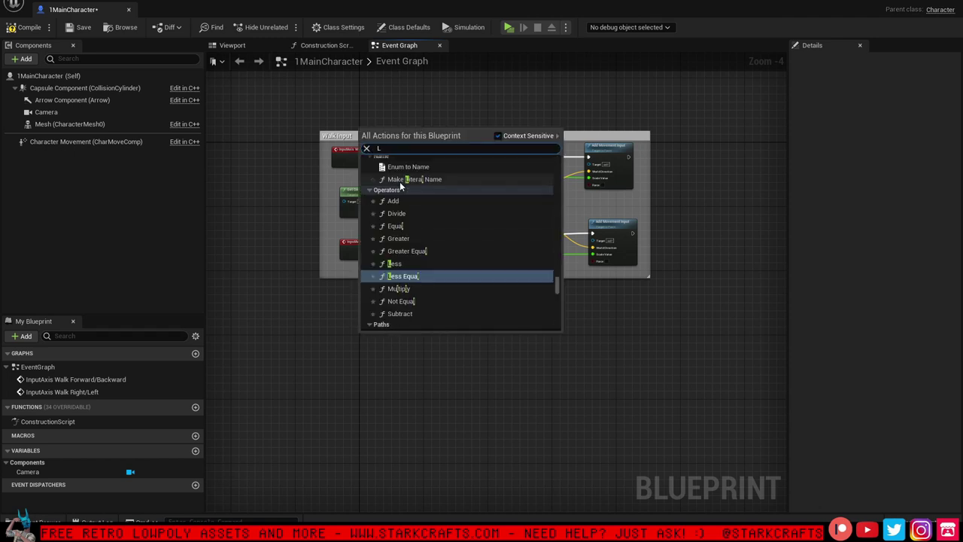
pyautogui.write('oo')
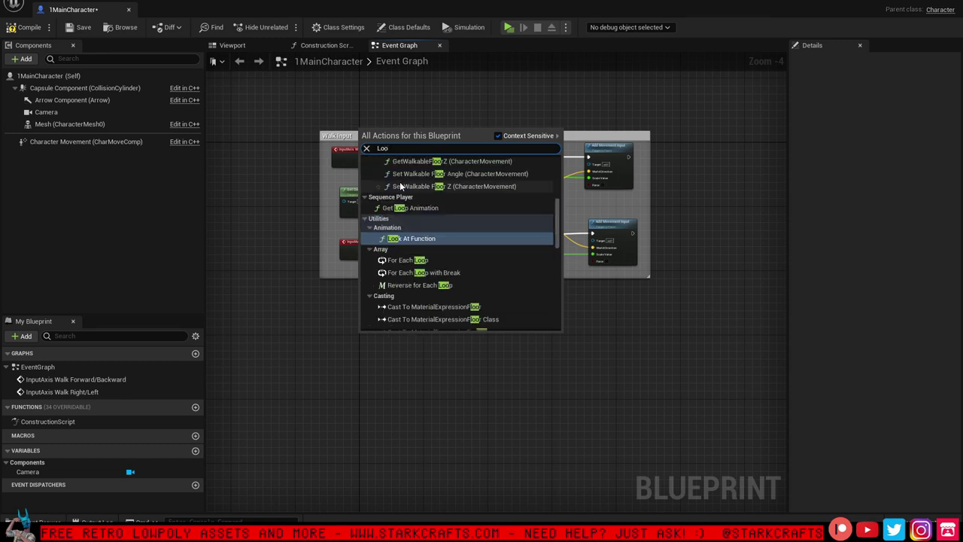
pyautogui.write('k')
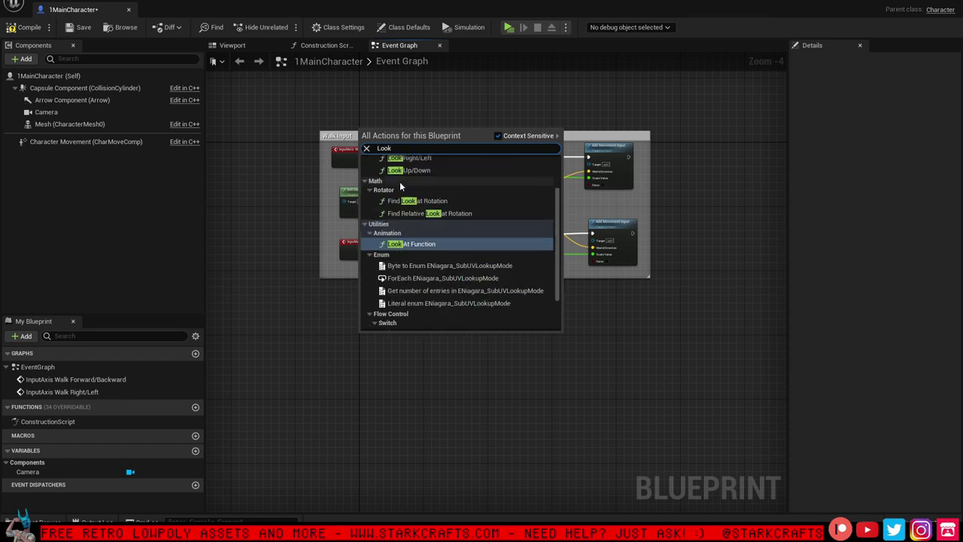
pyautogui.scroll(3, 477, 278)
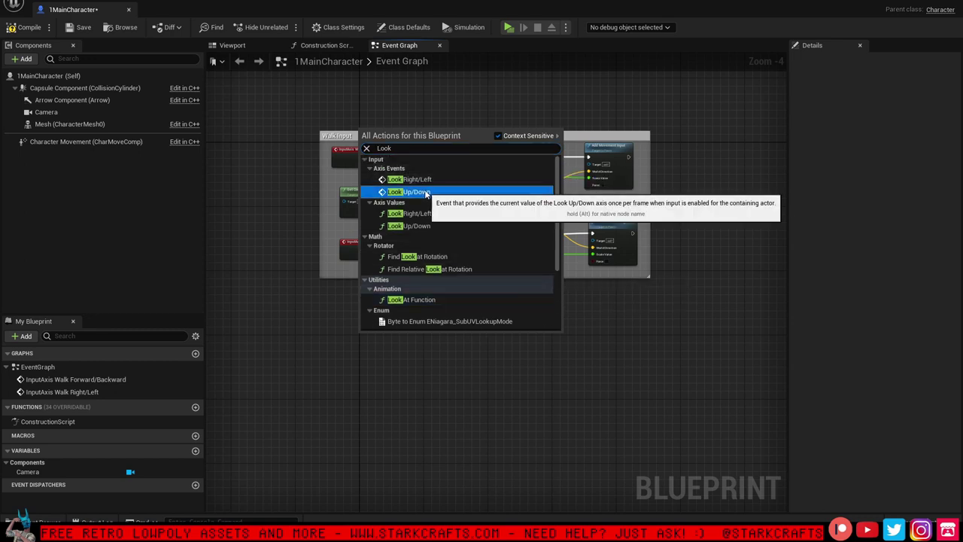
pyautogui.click(411, 192)
pyautogui.moveTo(380, 337); pyautogui.dragTo(368, 324)
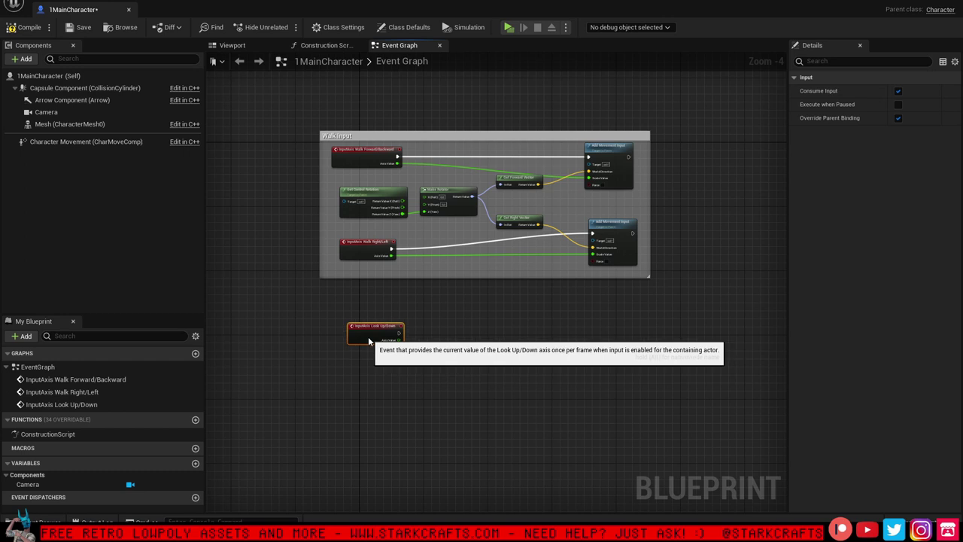
# Add an InputAxis Look Right/Left event node aligned beneath Look Up/Down
pyautogui.rightClick(359, 387)
pyautogui.write('look')
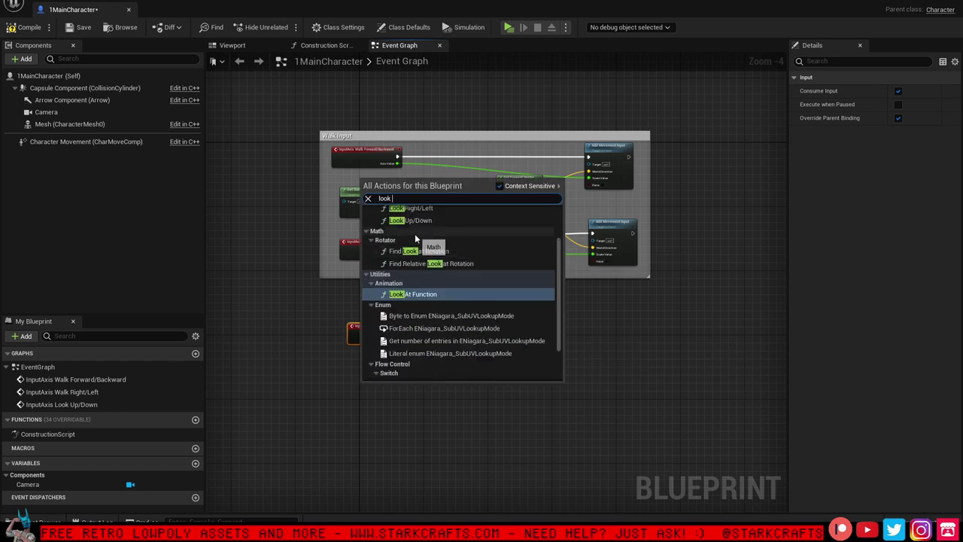
pyautogui.scroll(2, 437, 249)
pyautogui.click(432, 230)
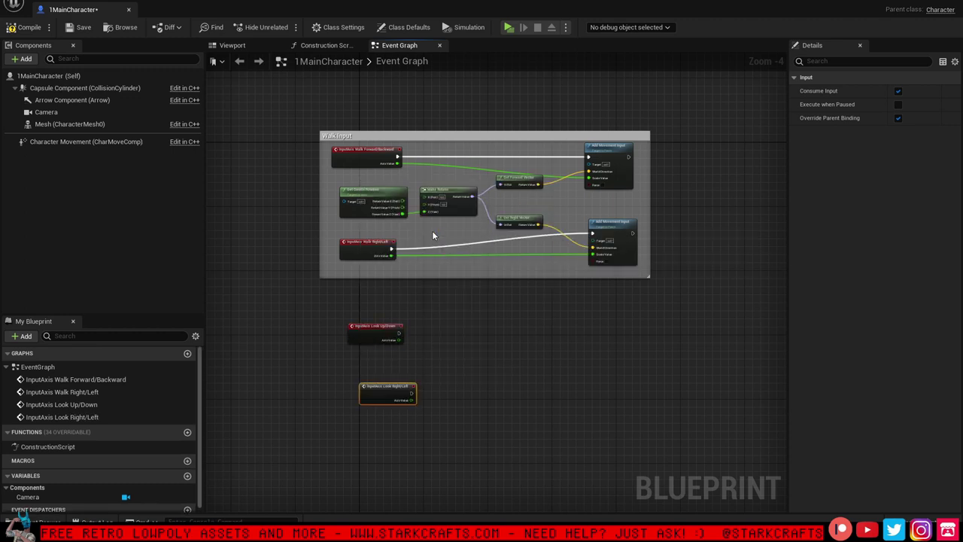
pyautogui.moveTo(380, 400); pyautogui.dragTo(372, 381)
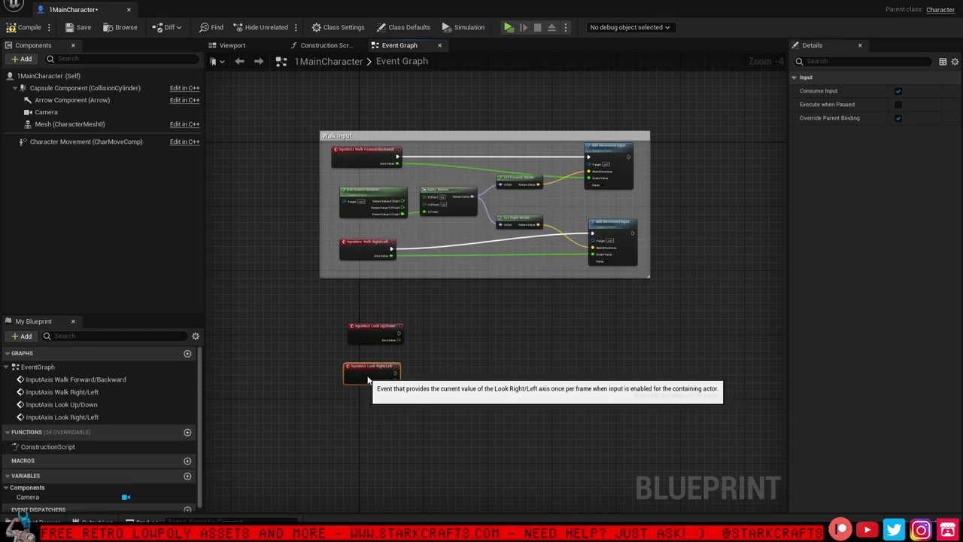
pyautogui.scroll(3, 468, 376)
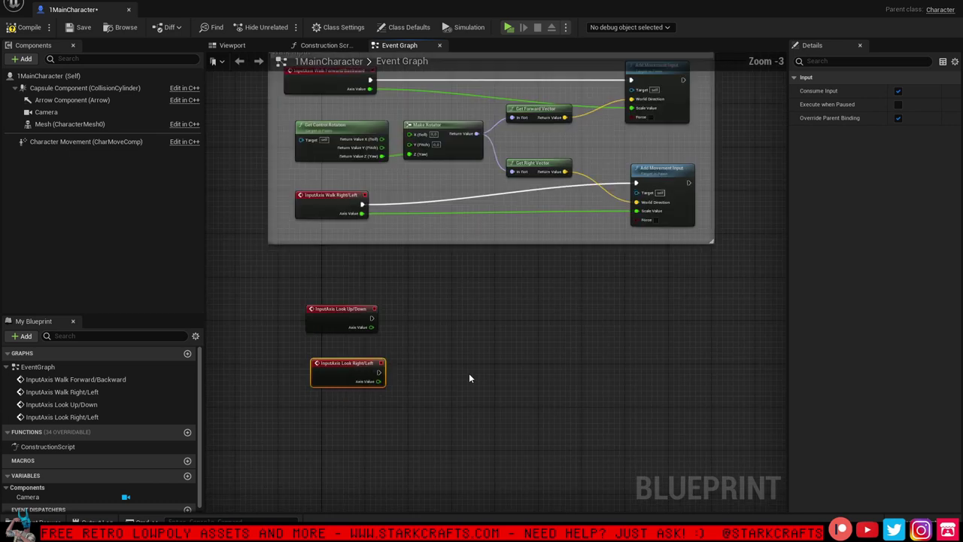
pyautogui.scroll(-2, 473, 355)
pyautogui.scroll(1, 489, 351)
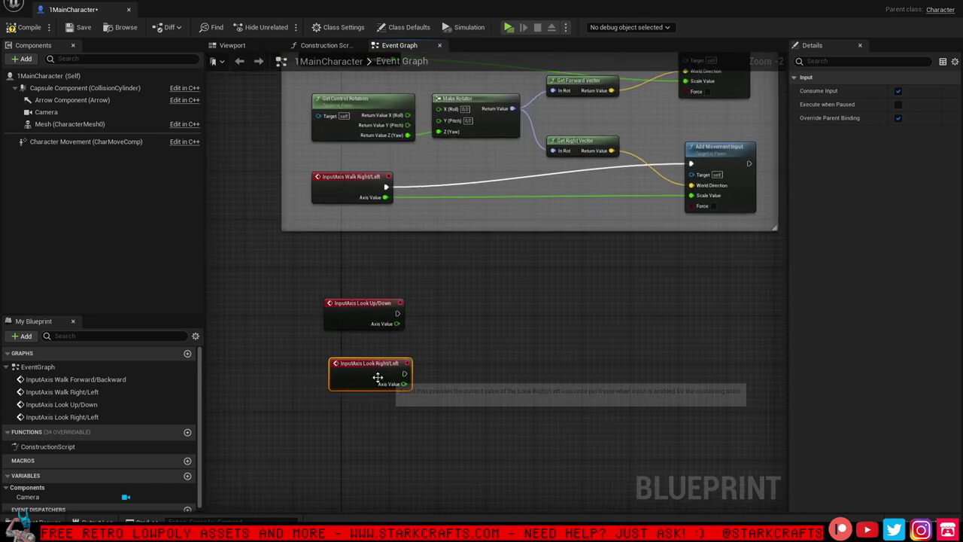
pyautogui.moveTo(378, 376); pyautogui.dragTo(372, 376)
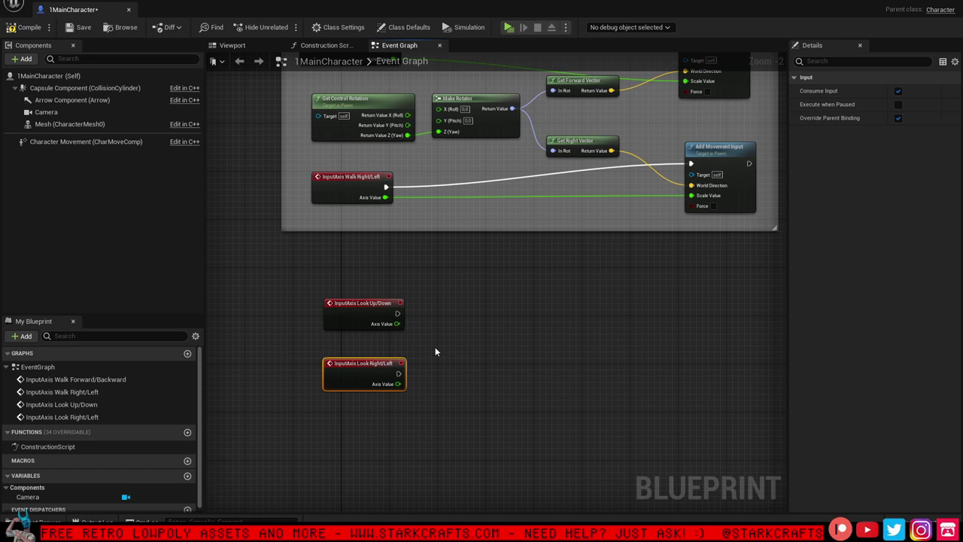
# Drive an Add Controller Pitch Input node from Look Up/Down's exec and Axis Value
pyautogui.click(364, 311)
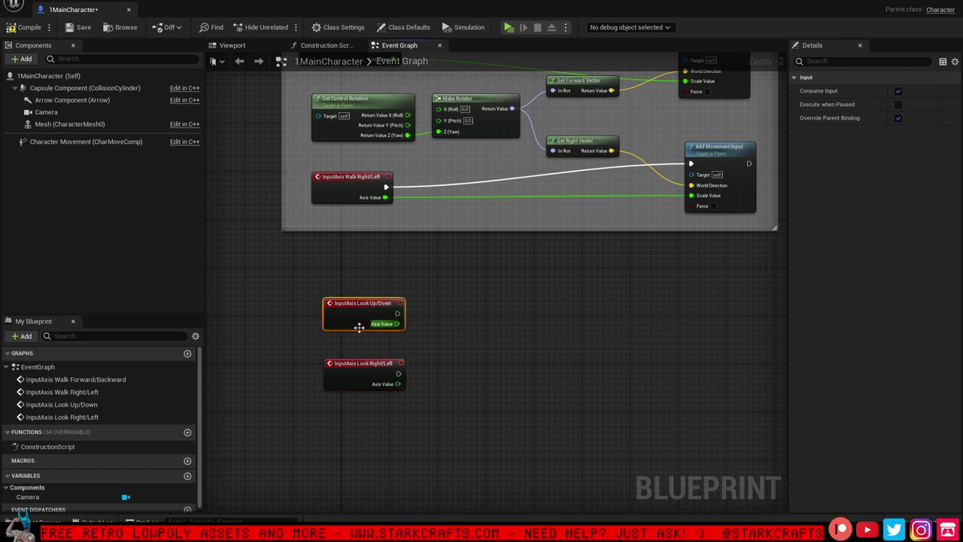
pyautogui.click(344, 384)
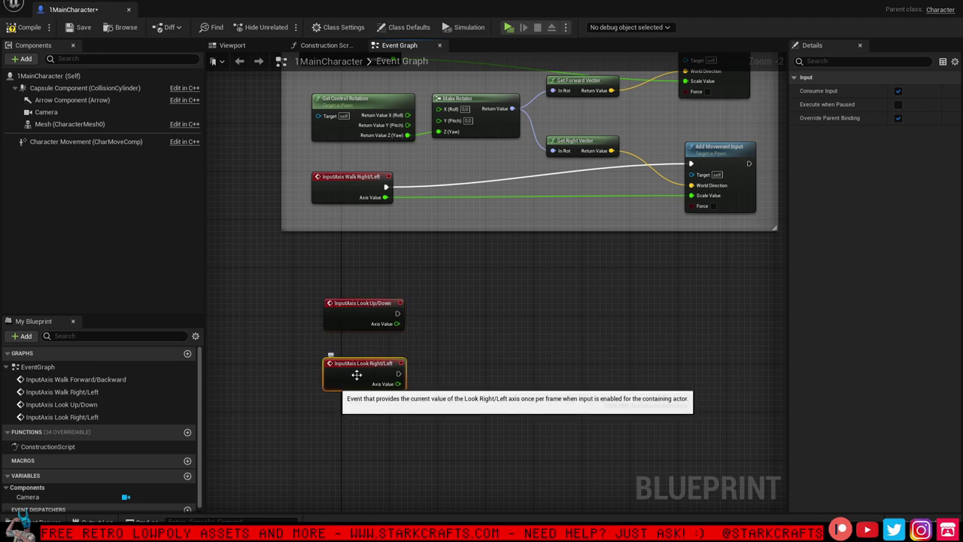
pyautogui.moveTo(397, 313); pyautogui.dragTo(511, 311)
pyautogui.write('add')
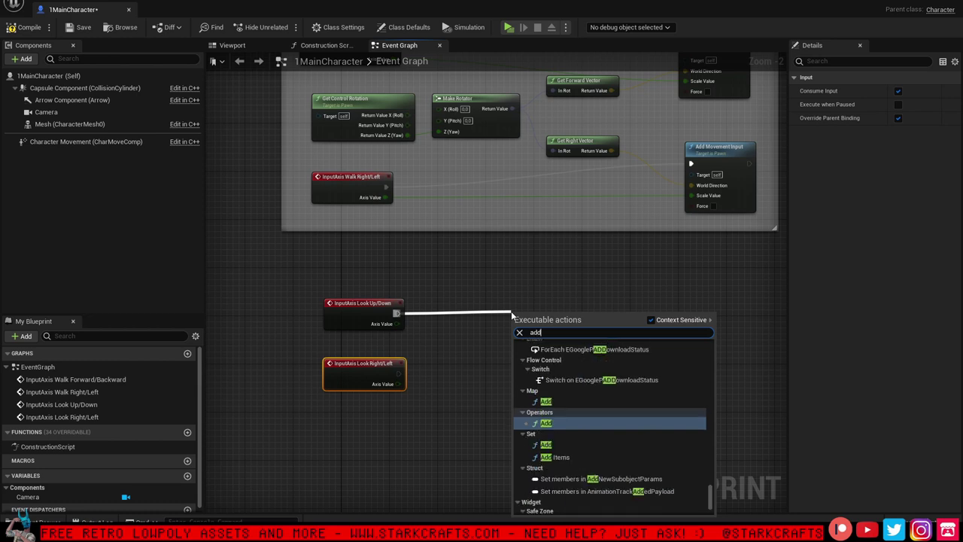
pyautogui.write(' con')
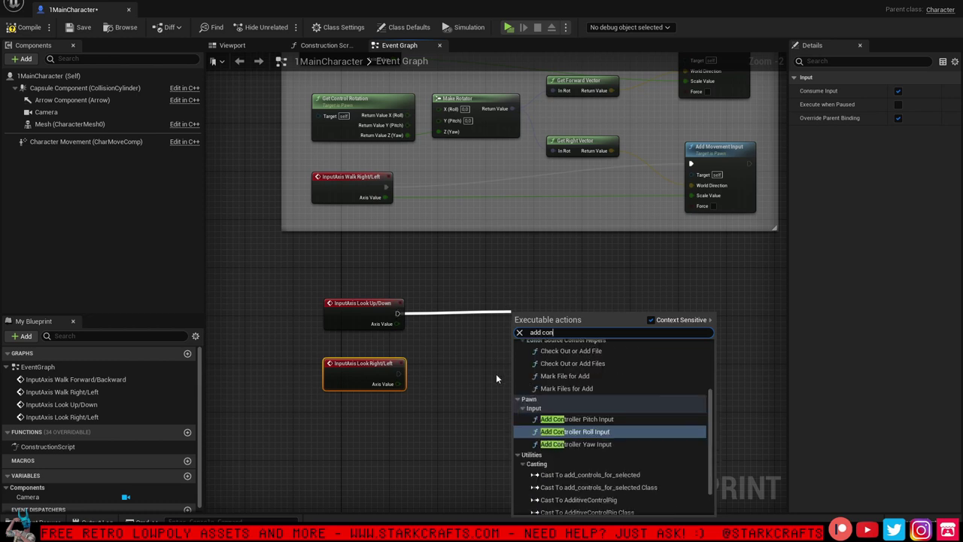
pyautogui.click(606, 422)
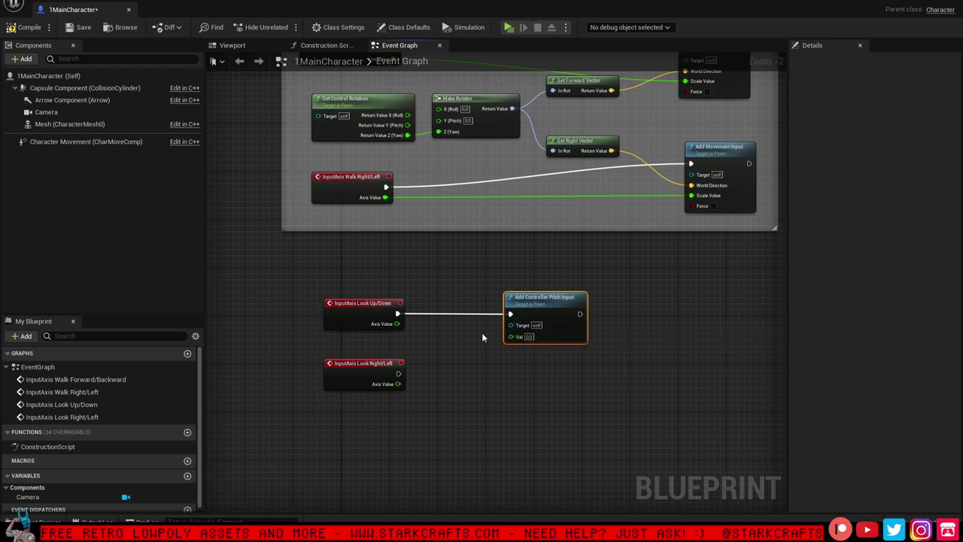
pyautogui.moveTo(511, 337); pyautogui.dragTo(397, 323)
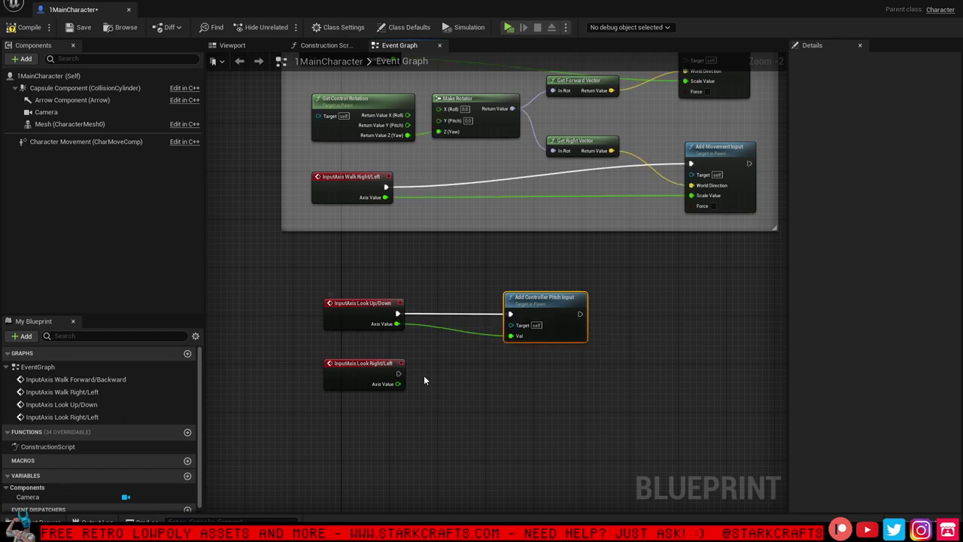
# Drive an Add Controller Yaw Input node from Look Right/Left, then select all four look nodes
pyautogui.moveTo(358, 380); pyautogui.dragTo(358, 392)
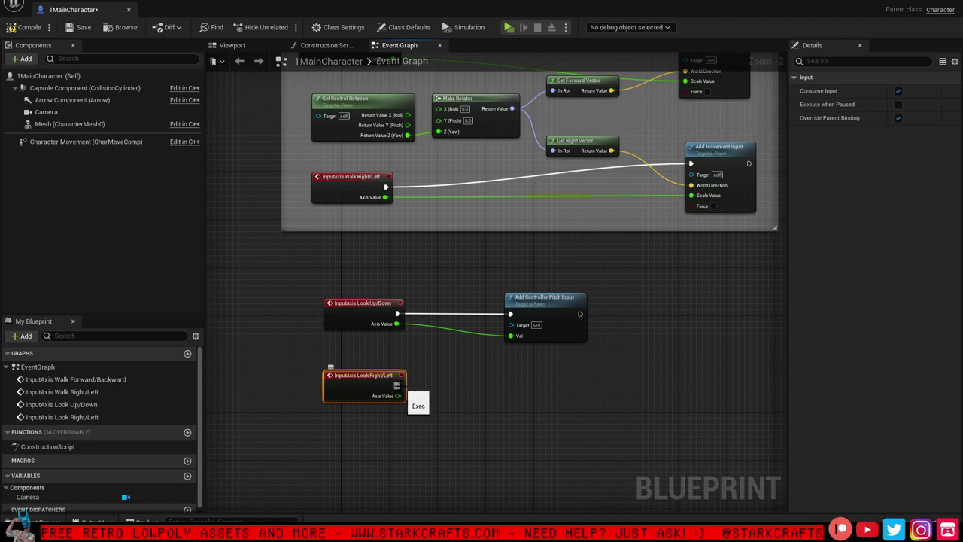
pyautogui.moveTo(397, 385); pyautogui.dragTo(544, 388)
pyautogui.write('add')
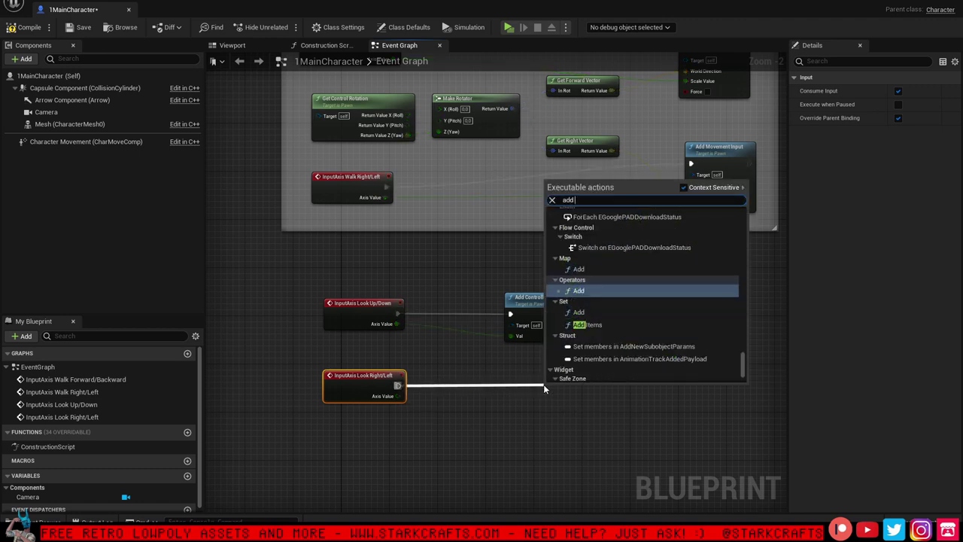
pyautogui.write(' co')
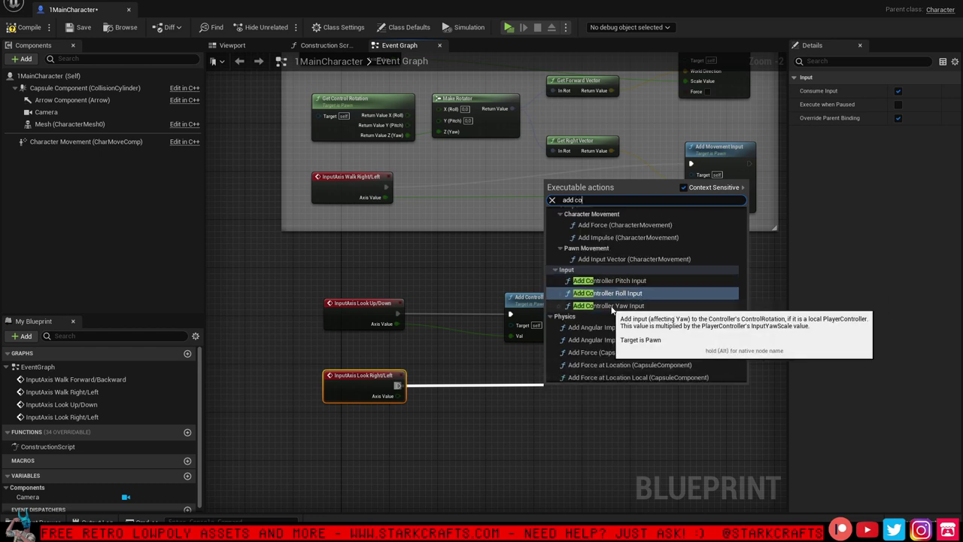
pyautogui.click(639, 306)
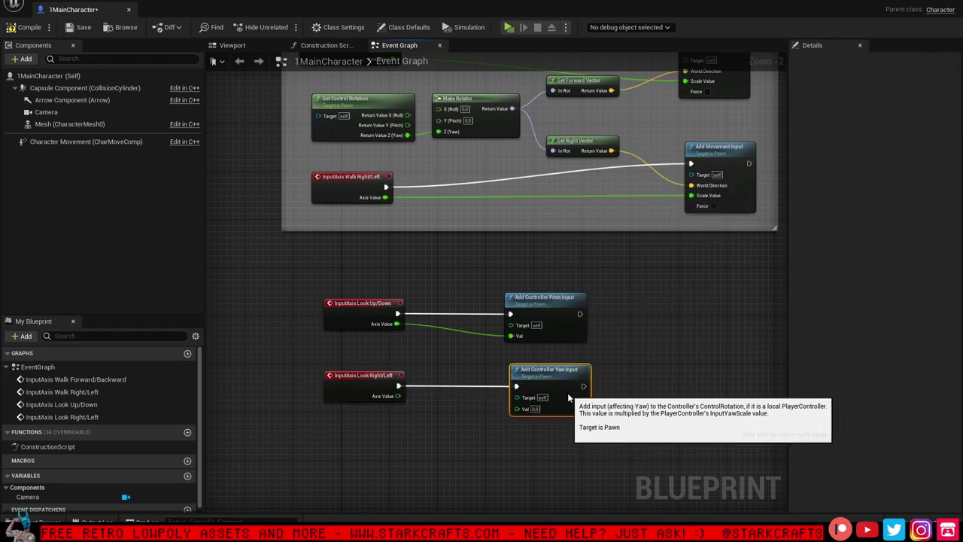
pyautogui.moveTo(517, 408); pyautogui.dragTo(397, 396)
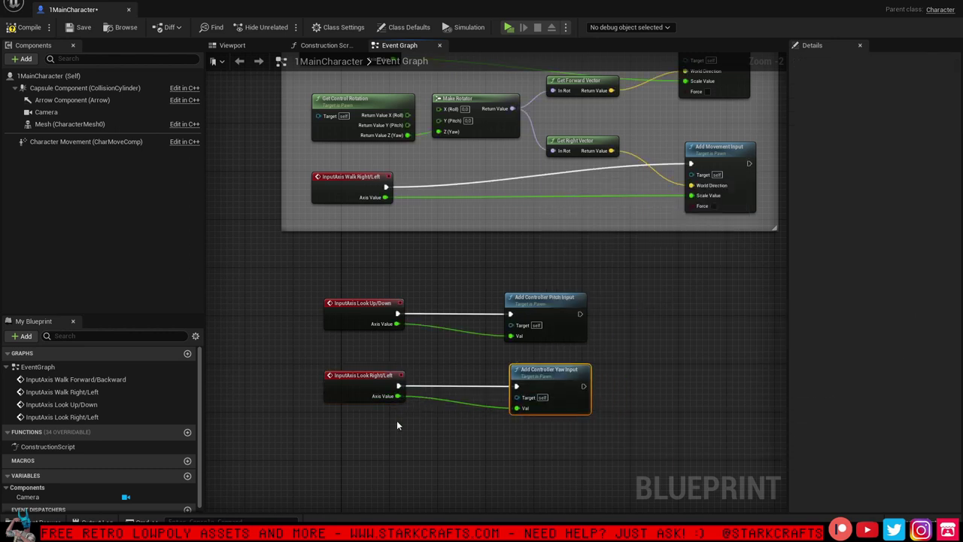
pyautogui.moveTo(644, 450); pyautogui.dragTo(289, 263)
# Group the four look nodes under a comment titled Look Input
pyautogui.rightClick(360, 320)
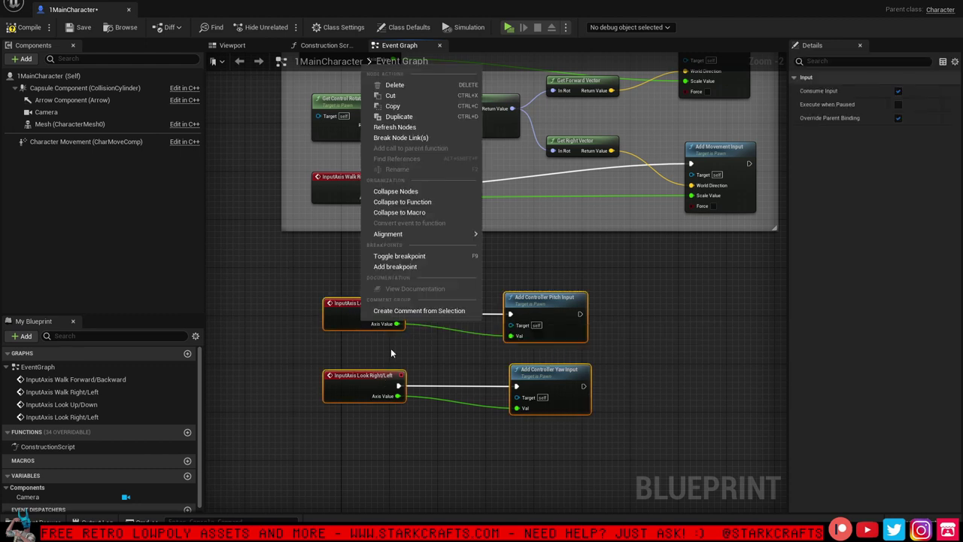
pyautogui.click(410, 311)
pyautogui.write('L')
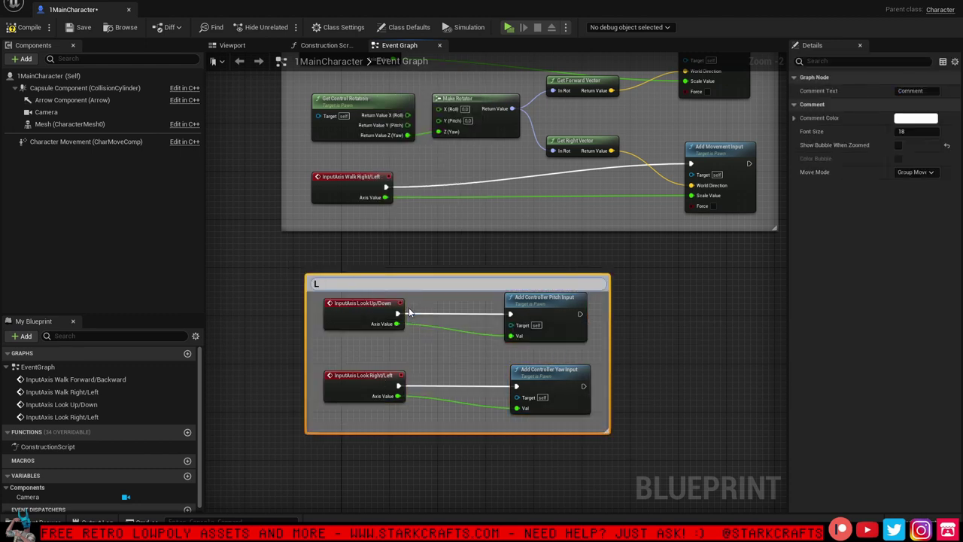
pyautogui.write('ook Input')
pyautogui.press('Return')
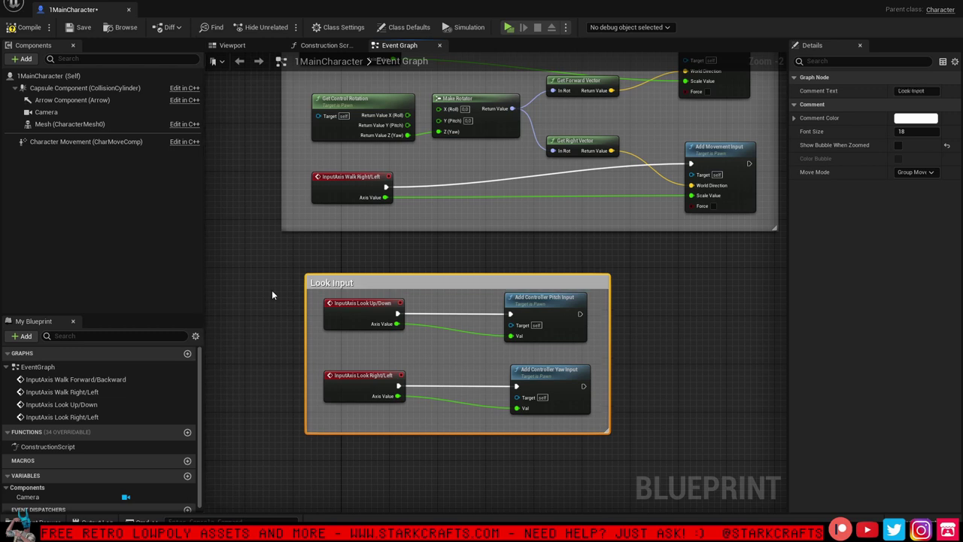
pyautogui.click(272, 290)
pyautogui.scroll(-3, 303, 336)
pyautogui.moveTo(344, 309); pyautogui.dragTo(335, 310)
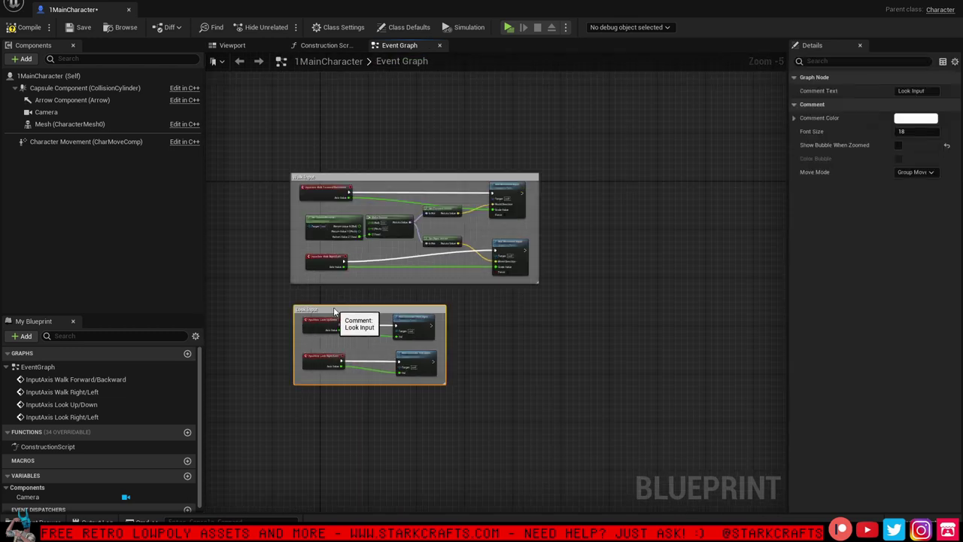
# Enclose Walk Input and Look Input in a Movement comment and save the blueprint
pyautogui.moveTo(595, 465); pyautogui.dragTo(268, 127)
pyautogui.rightClick(370, 178)
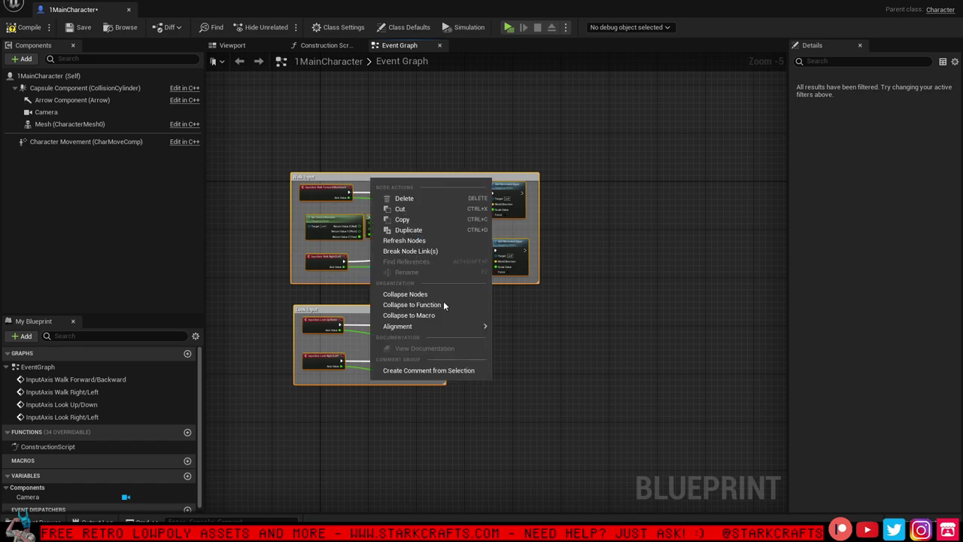
pyautogui.click(428, 374)
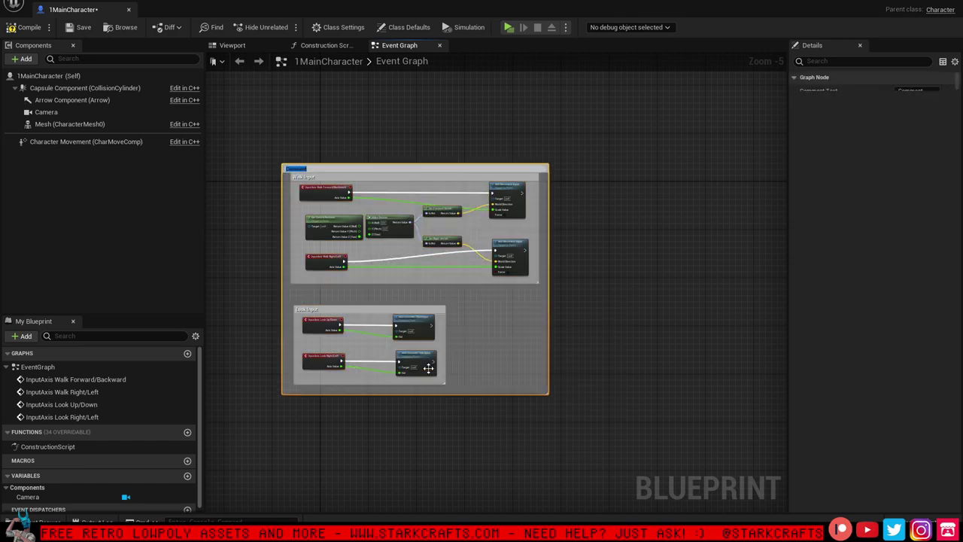
pyautogui.write('Movement')
pyautogui.click(341, 161)
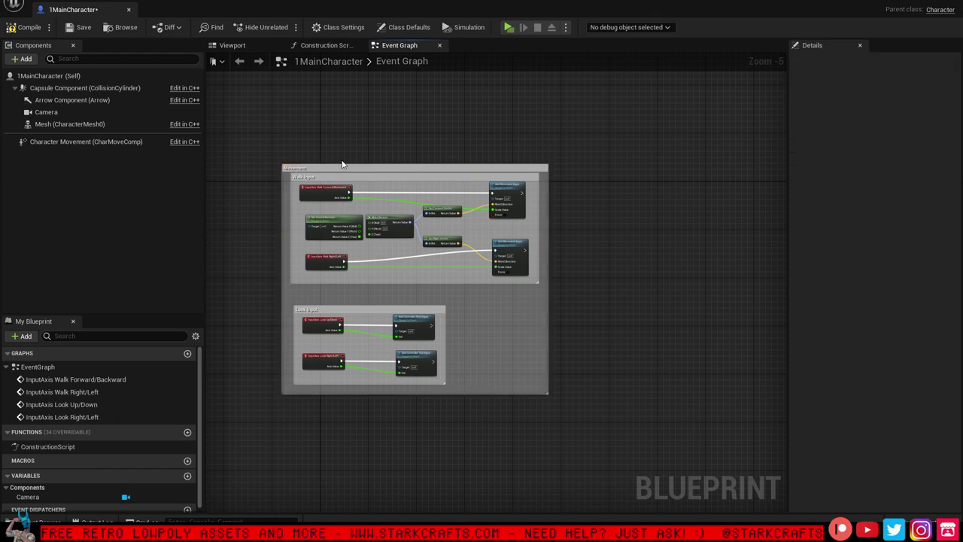
pyautogui.click(71, 29)
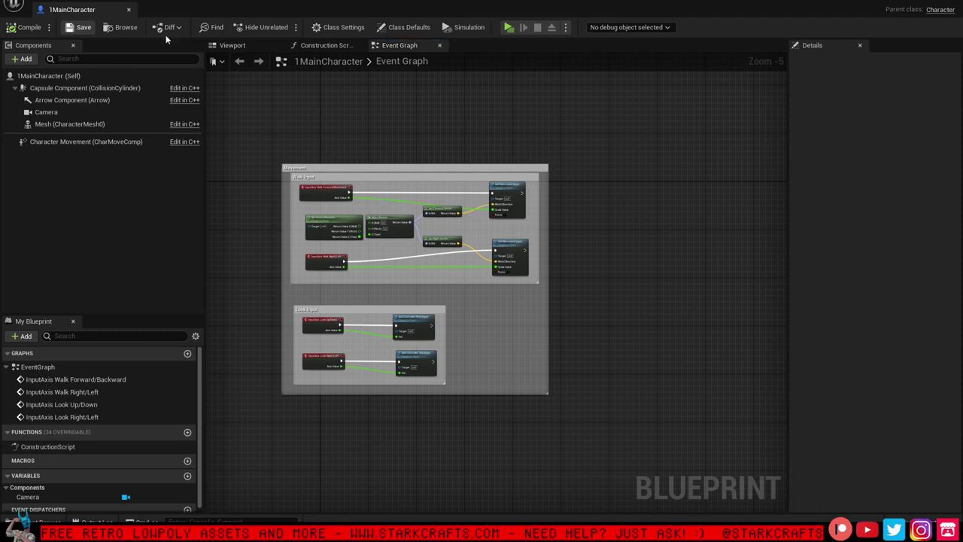
pyautogui.click(509, 28)
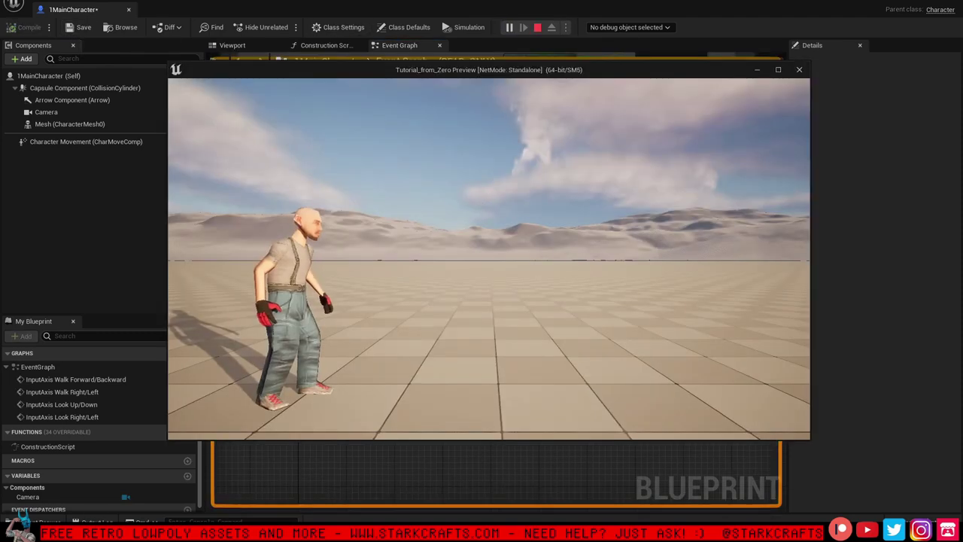
pyautogui.press('d')
pyautogui.press('a')
pyautogui.press('w')
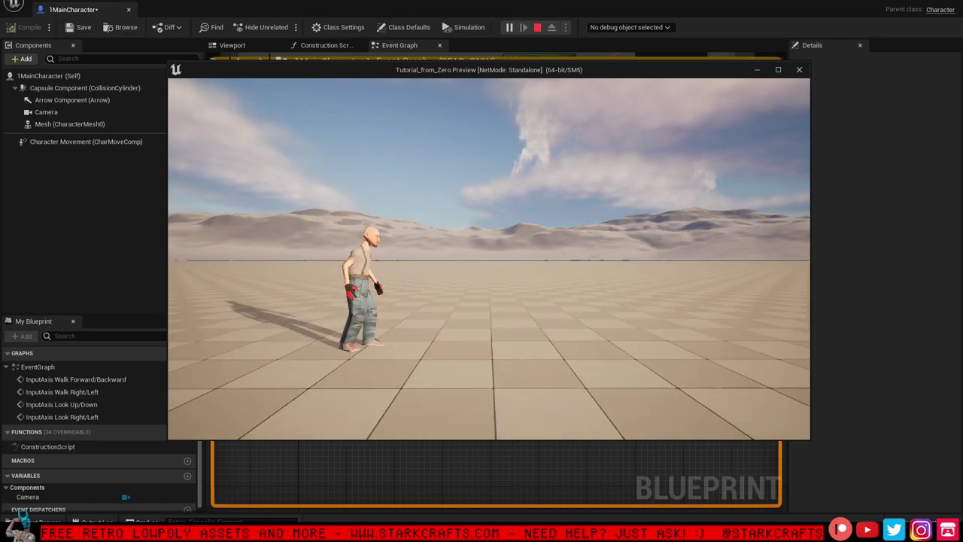
pyautogui.press('d')
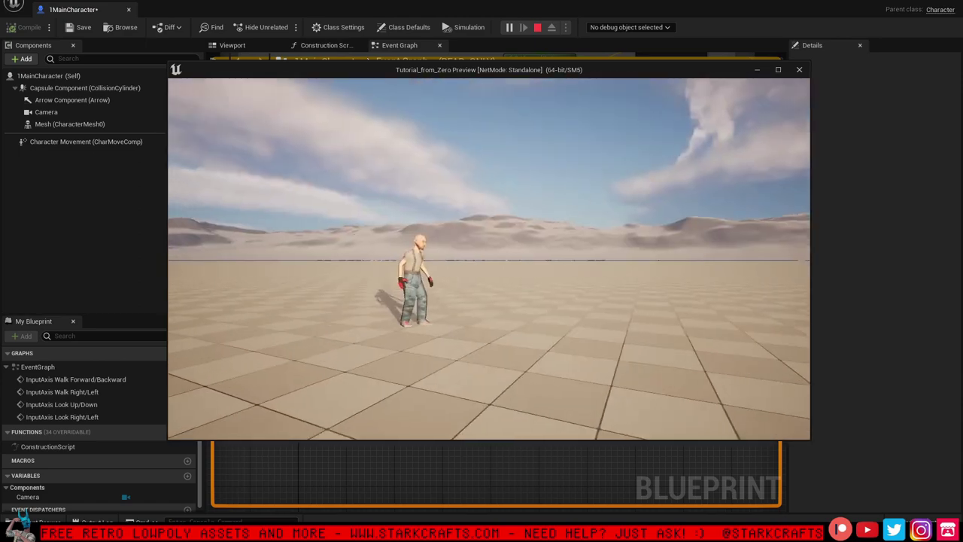
pyautogui.press('Escape')
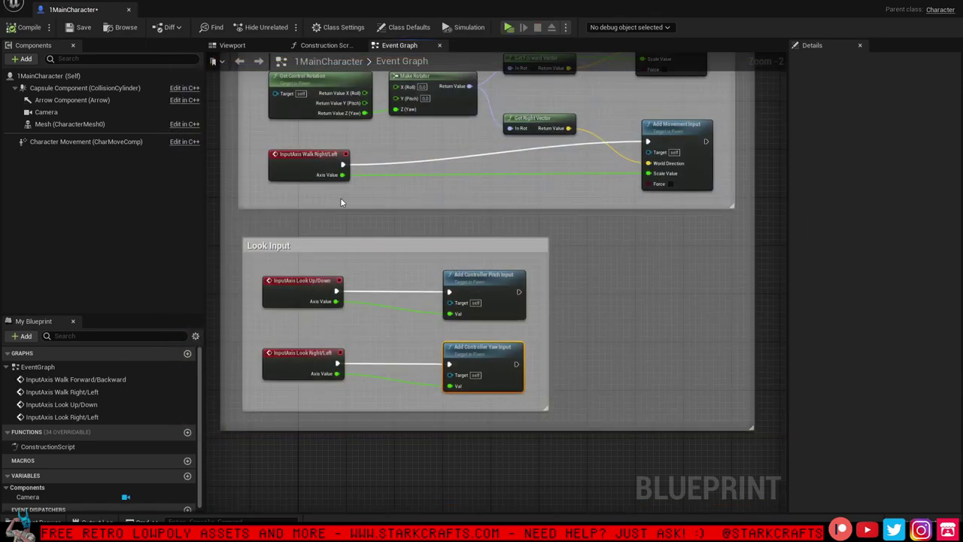
# Enable Use Pawn Control Rotation on the Camera component and save 1MainCharacter
pyautogui.click(73, 142)
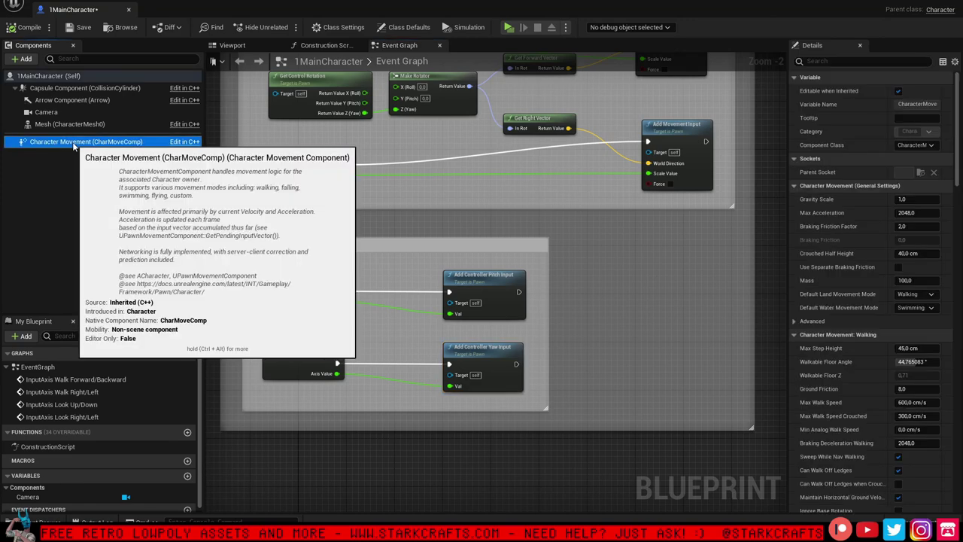
pyautogui.click(75, 112)
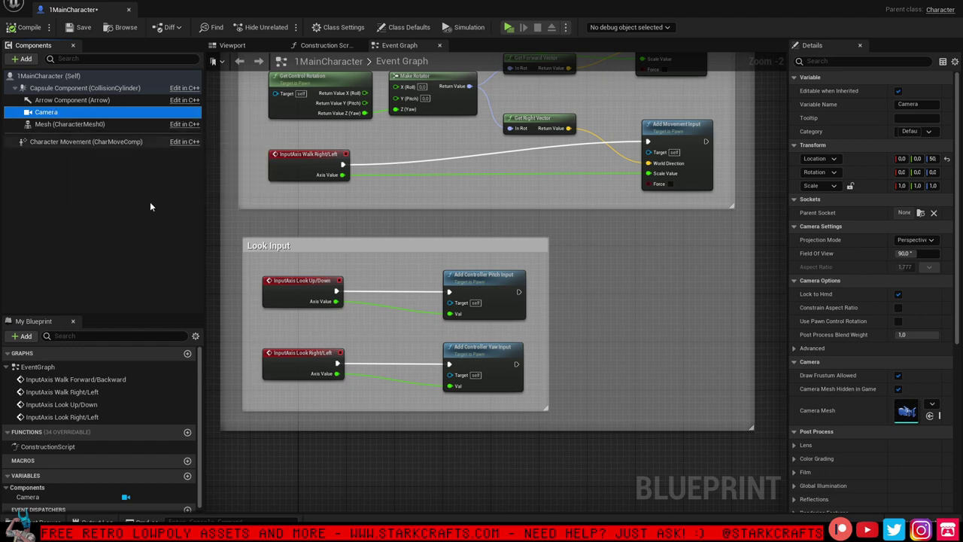
pyautogui.click(232, 45)
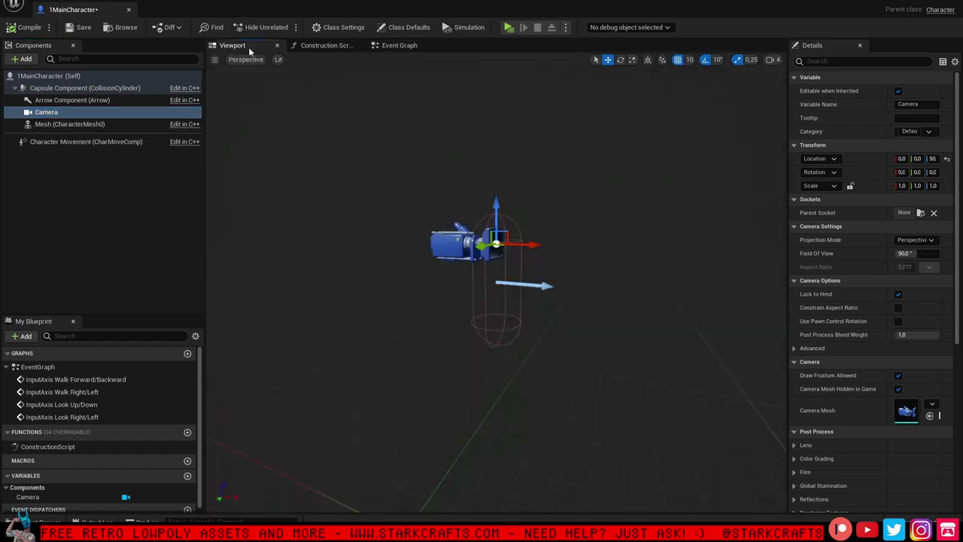
pyautogui.click(421, 46)
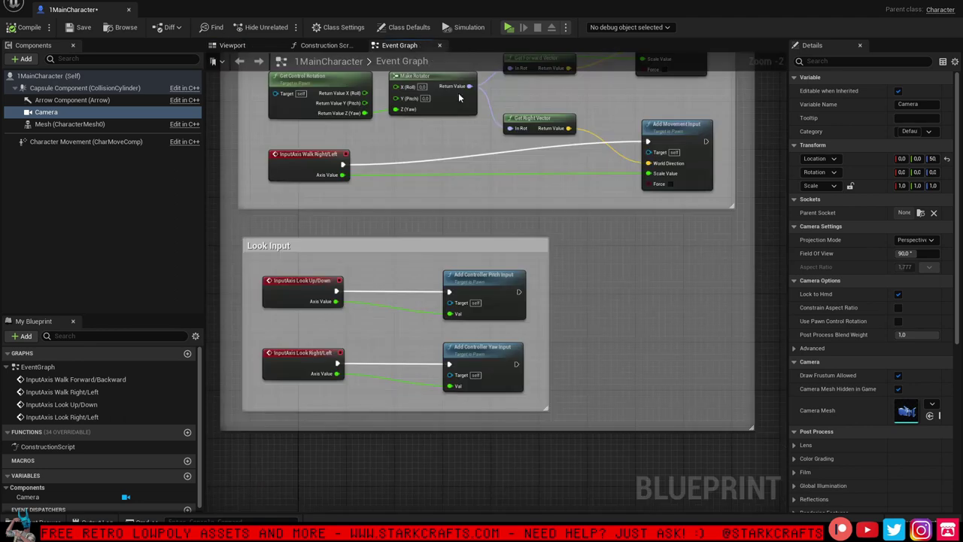
pyautogui.click(60, 113)
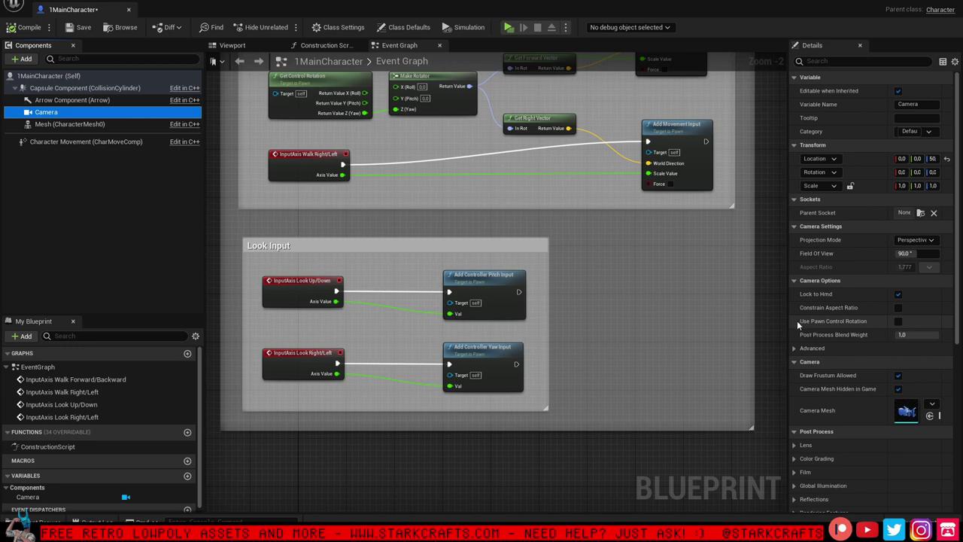
pyautogui.moveTo(844, 328)
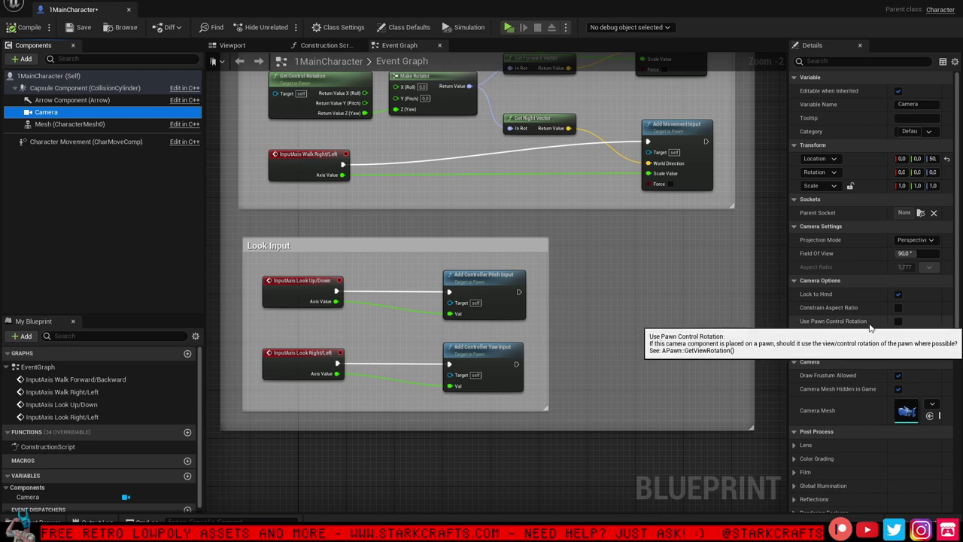
pyautogui.click(897, 321)
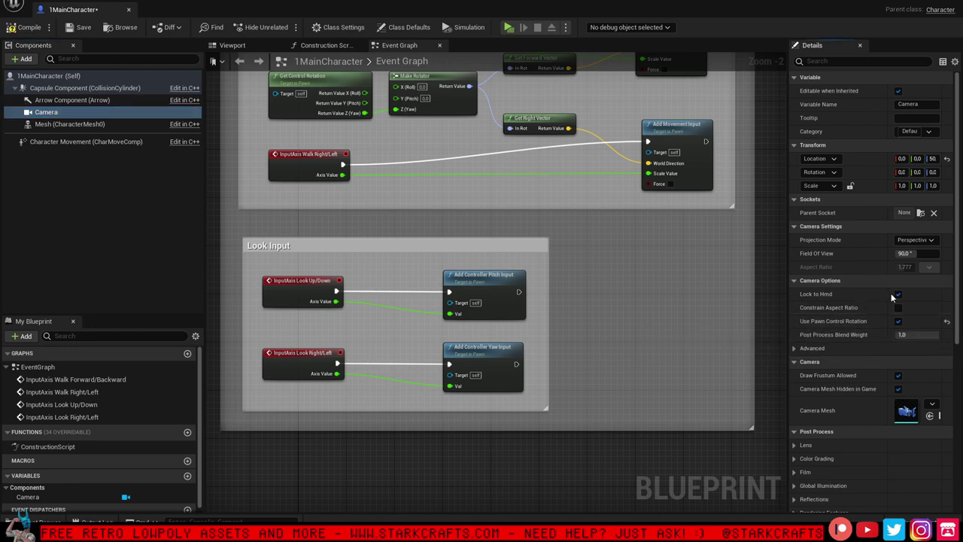
pyautogui.click(81, 29)
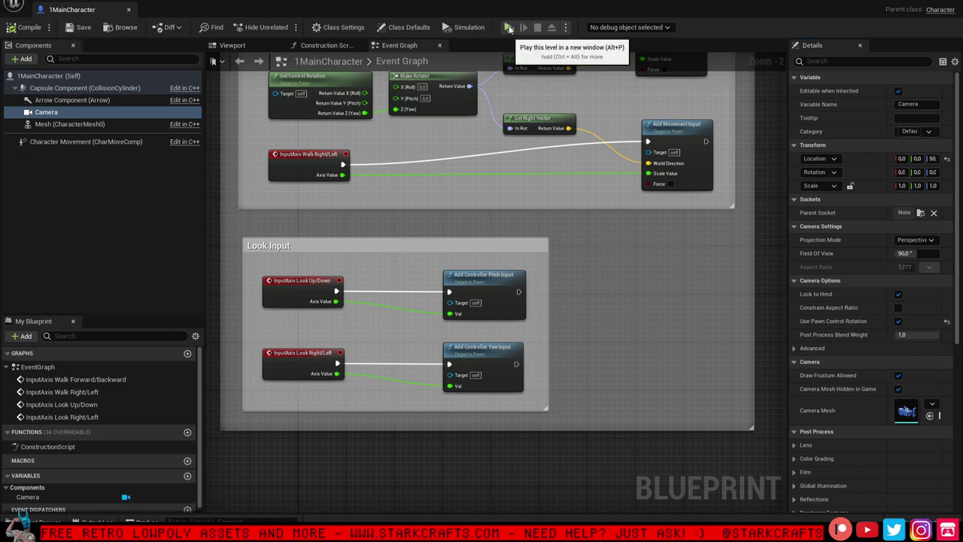
pyautogui.click(509, 29)
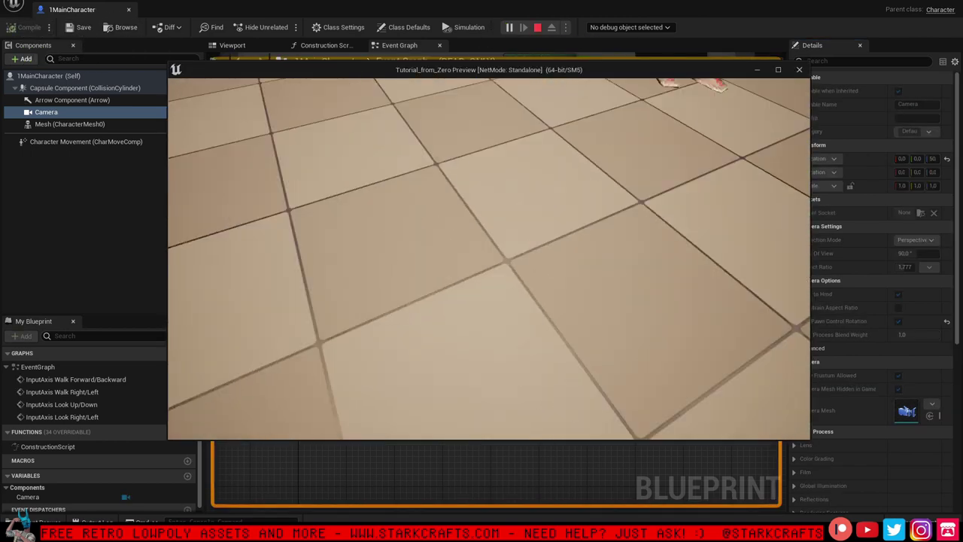
pyautogui.press('s')
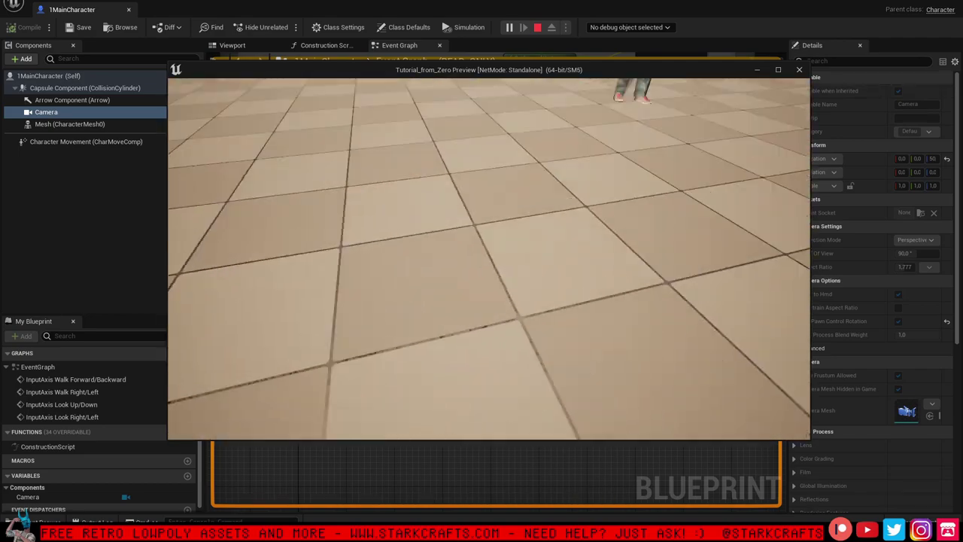
pyautogui.press('w')
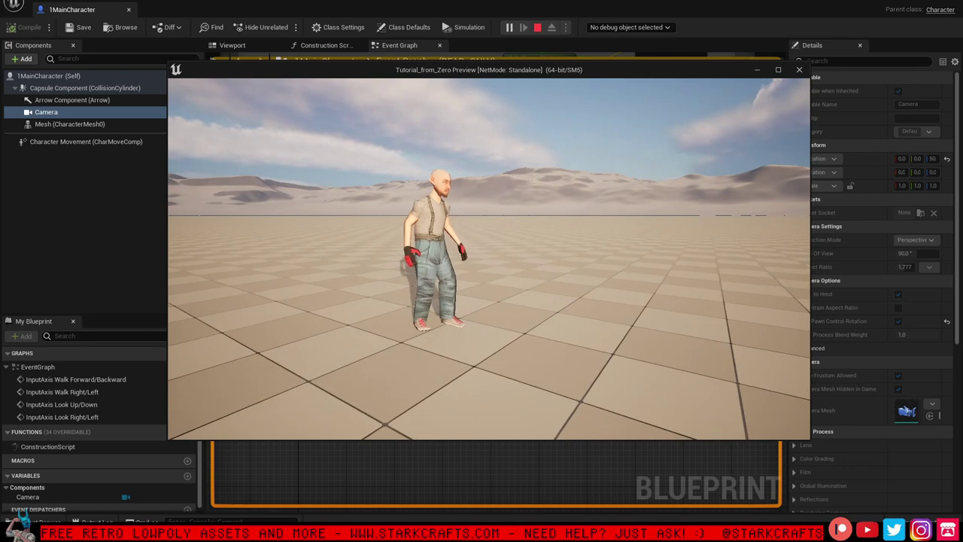
pyautogui.press('Escape')
pyautogui.scroll(-3, 558, 247)
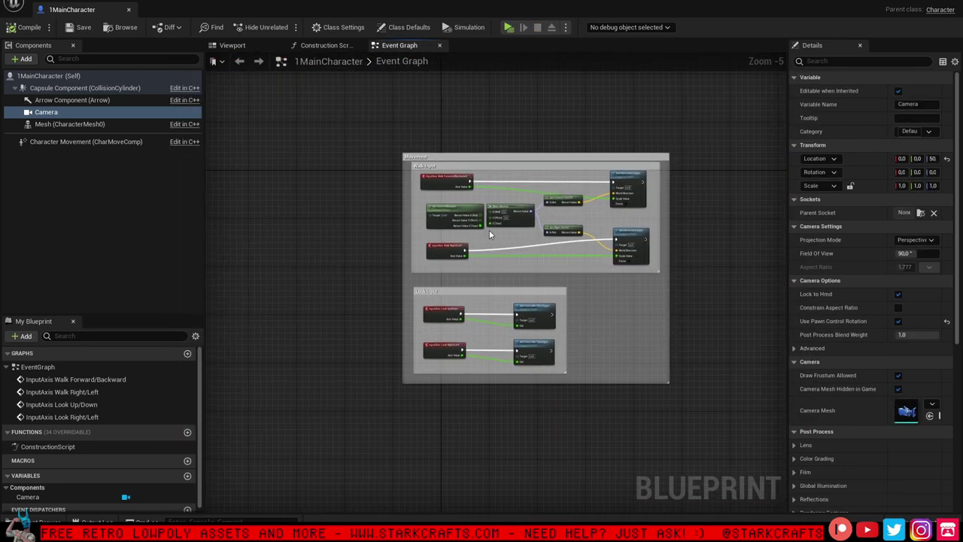
# Enlarge the Movement comment box by raising its top edge and widening it slightly right
pyautogui.click(462, 165)
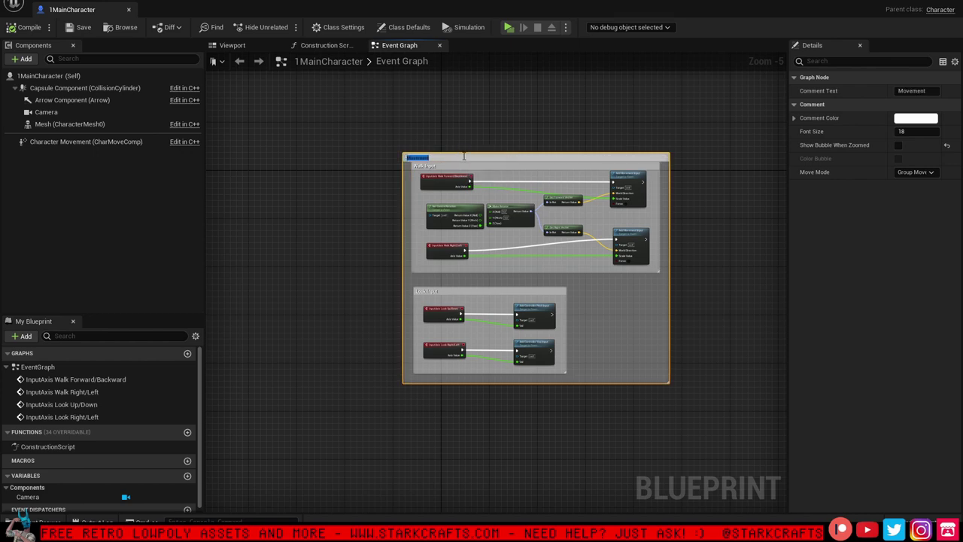
pyautogui.click(456, 128)
pyautogui.moveTo(464, 155); pyautogui.dragTo(466, 147)
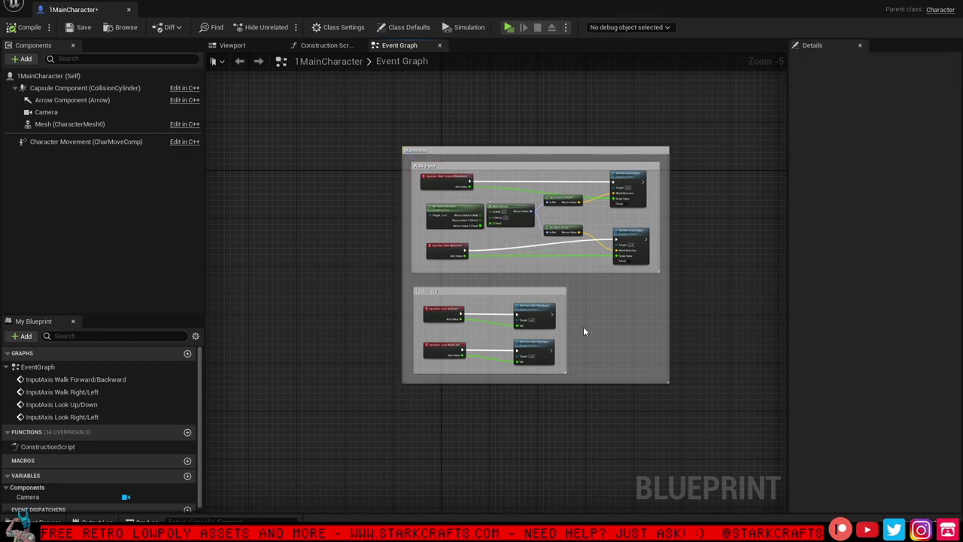
pyautogui.moveTo(675, 327); pyautogui.dragTo(680, 327)
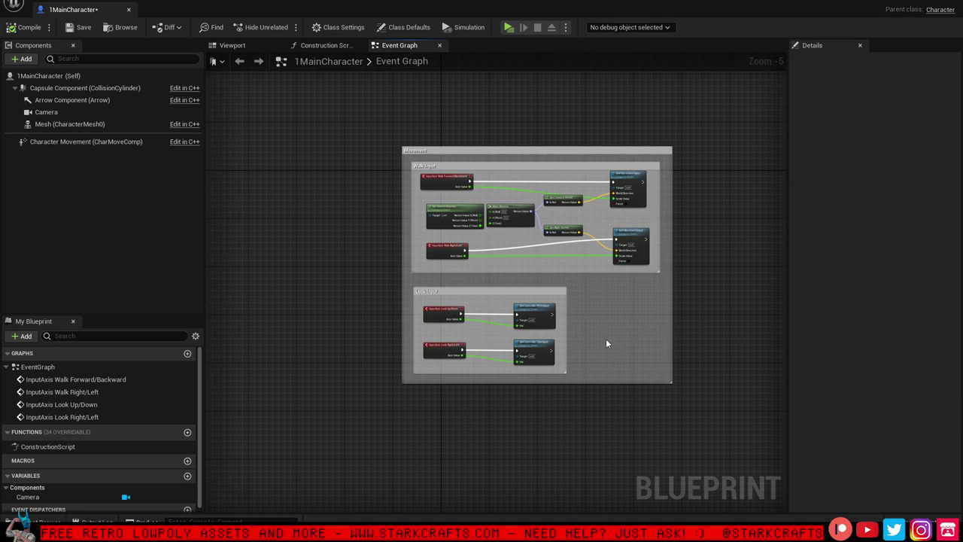
# Move the Look Input group up inside the Movement comment, below Walk Input
pyautogui.doubleClick(445, 290)
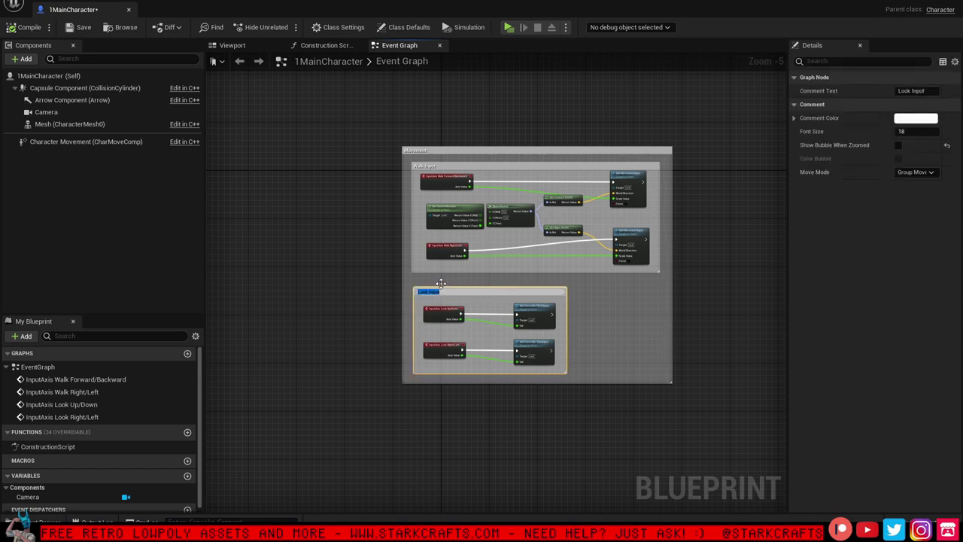
pyautogui.scroll(3, 451, 293)
pyautogui.click(425, 289)
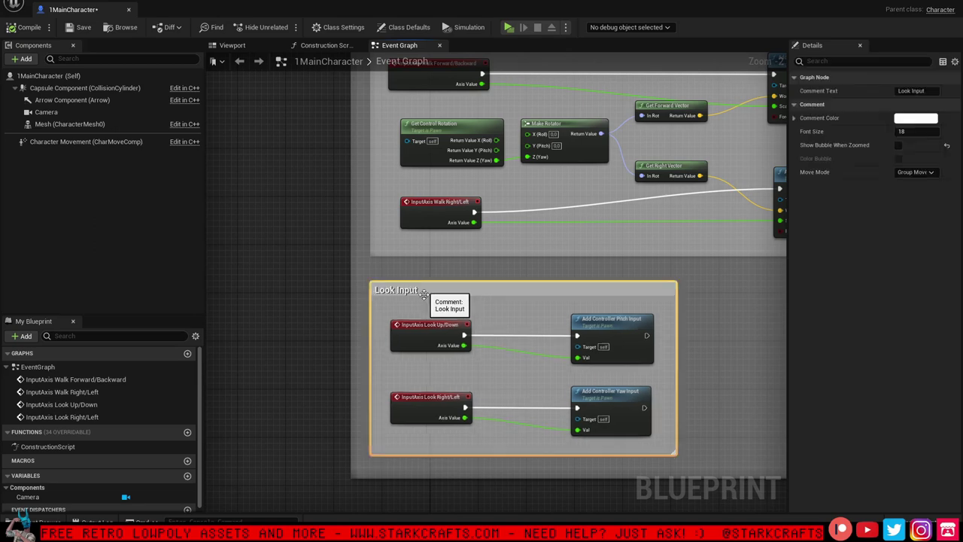
pyautogui.moveTo(425, 289); pyautogui.dragTo(425, 277)
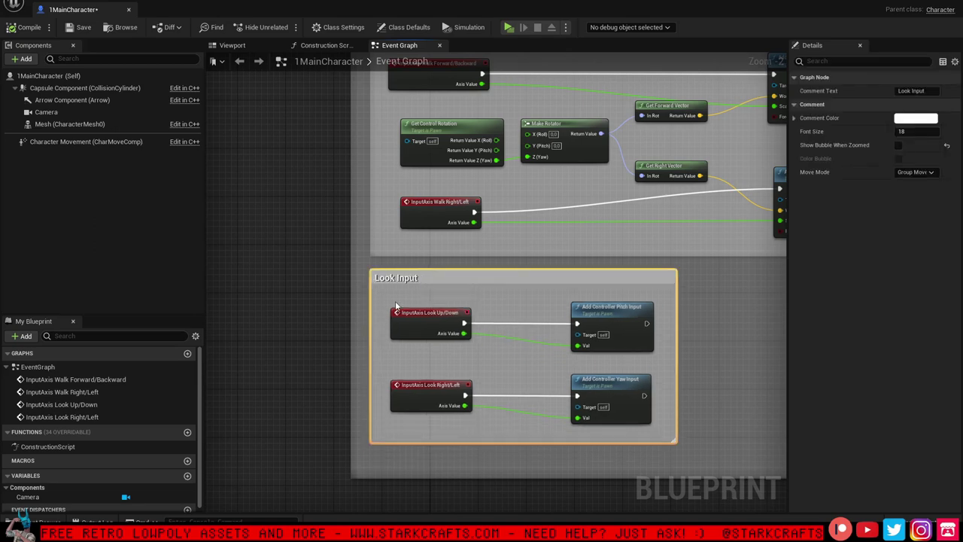
pyautogui.scroll(-2, 426, 297)
pyautogui.moveTo(427, 297); pyautogui.dragTo(374, 269, button='right')
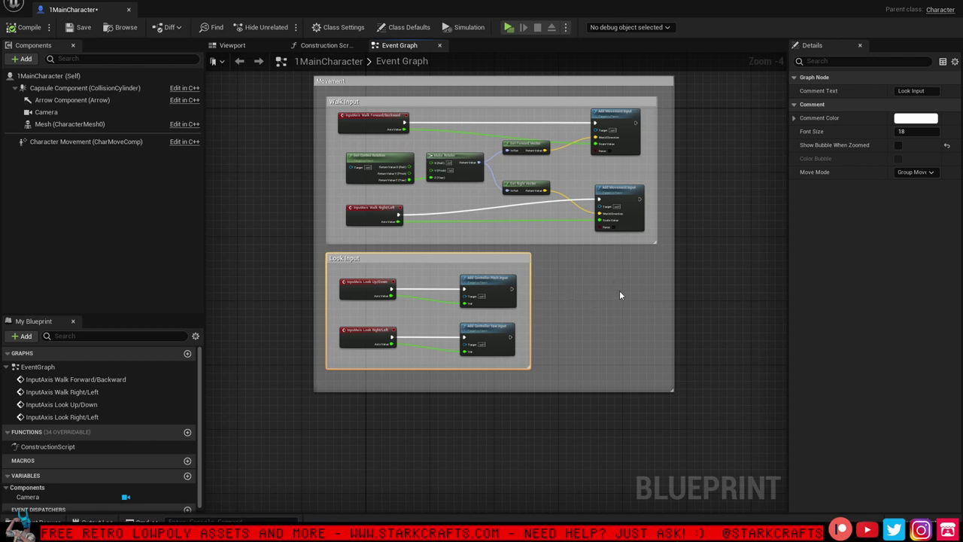
# Add an InputAction Jump event node to the graph
pyautogui.rightClick(555, 265)
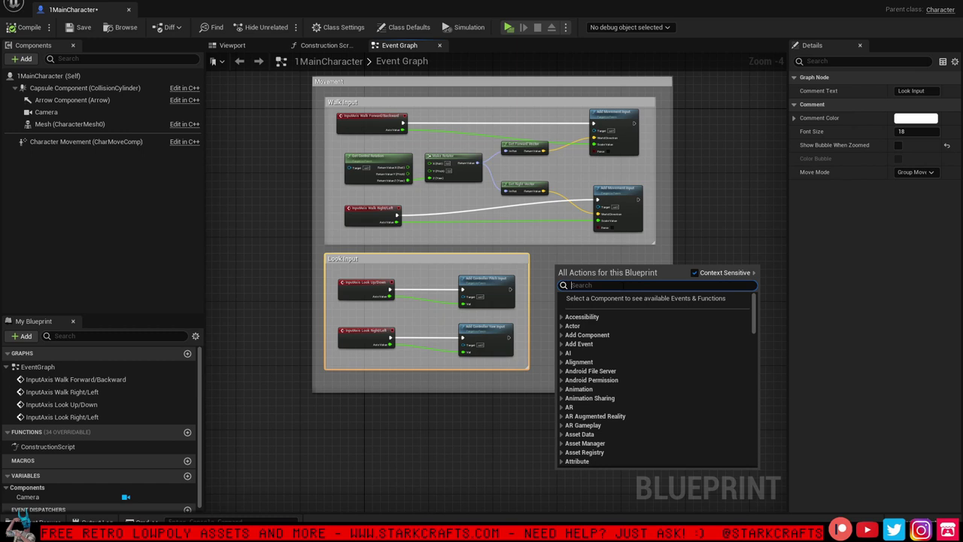
pyautogui.write('jum')
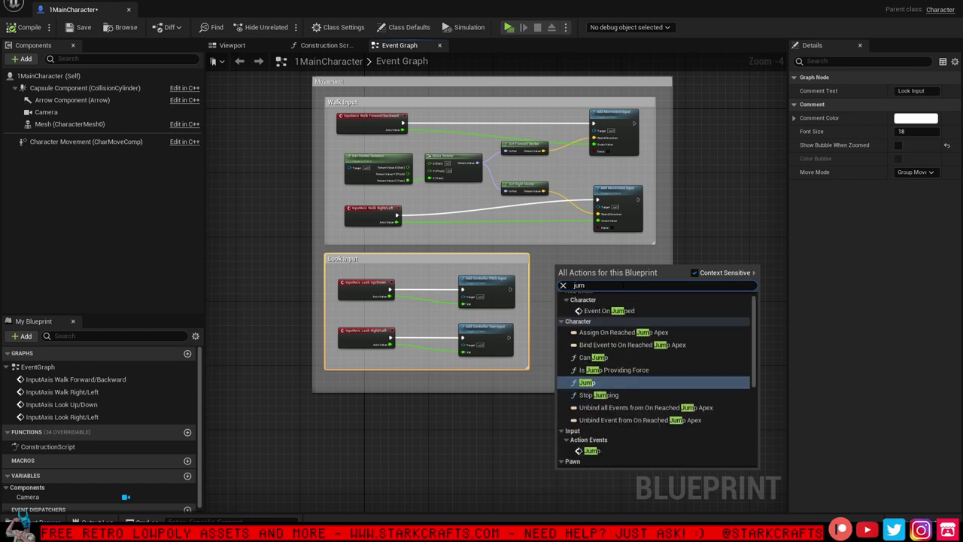
pyautogui.write('p')
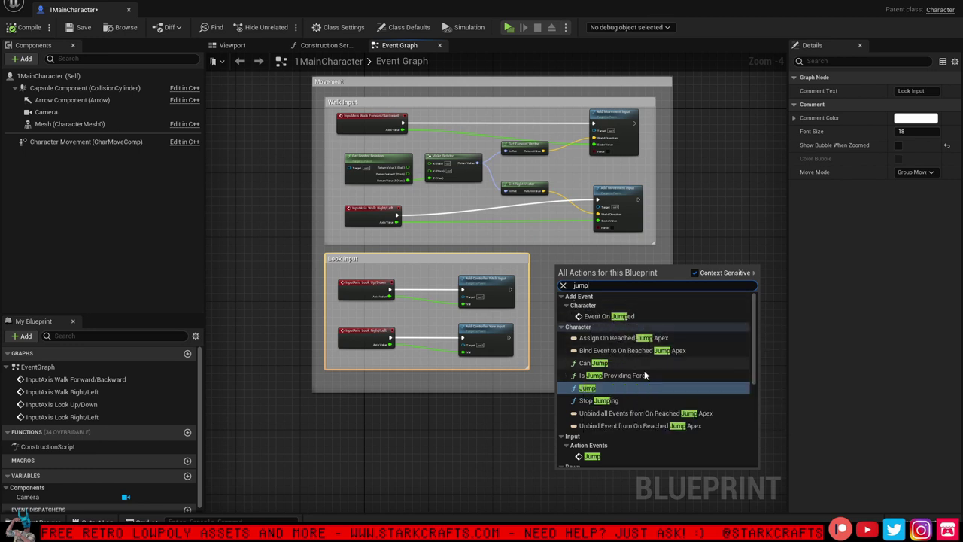
pyautogui.scroll(-1, 602, 432)
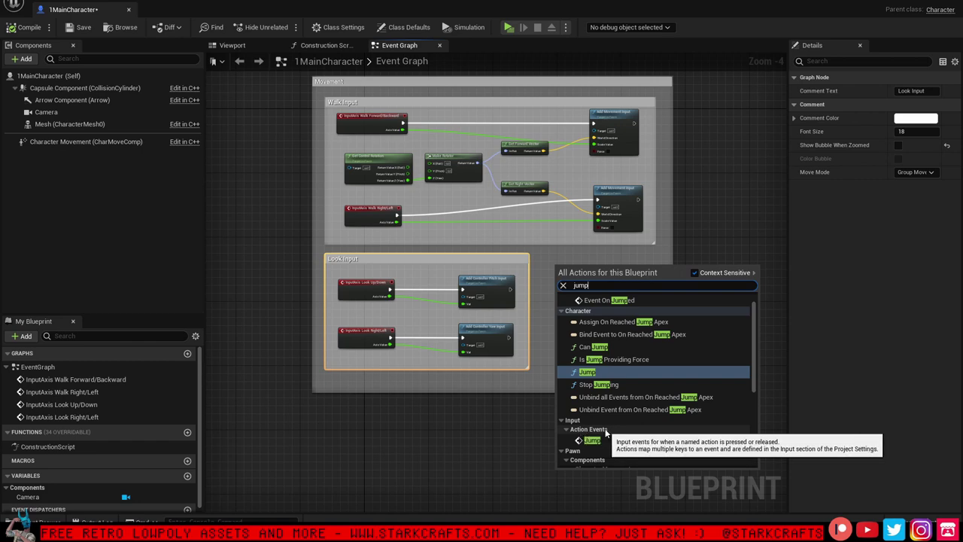
pyautogui.click(592, 440)
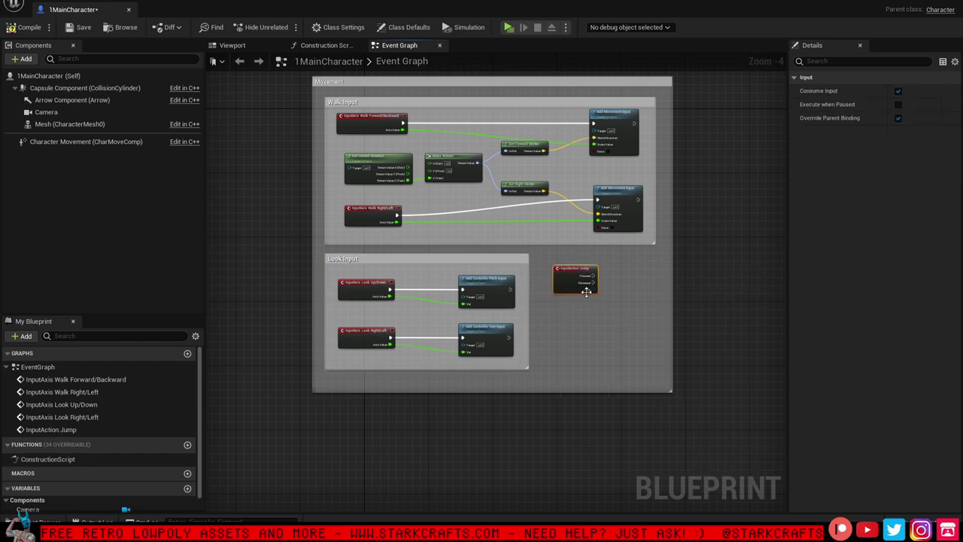
pyautogui.scroll(4, 587, 292)
pyautogui.moveTo(575, 255); pyautogui.dragTo(561, 256)
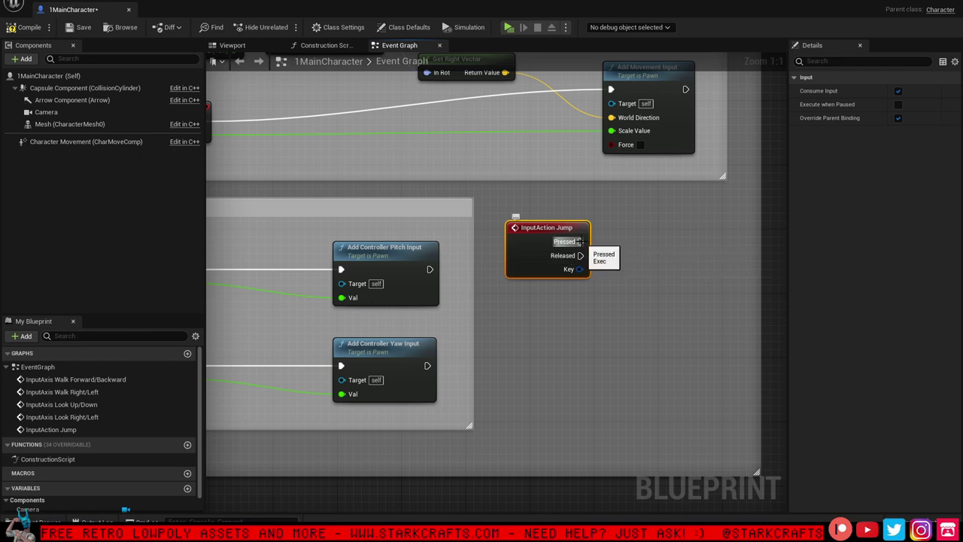
# Wire a Jump node to the InputAction Jump's Pressed pin
pyautogui.moveTo(579, 242); pyautogui.dragTo(662, 241)
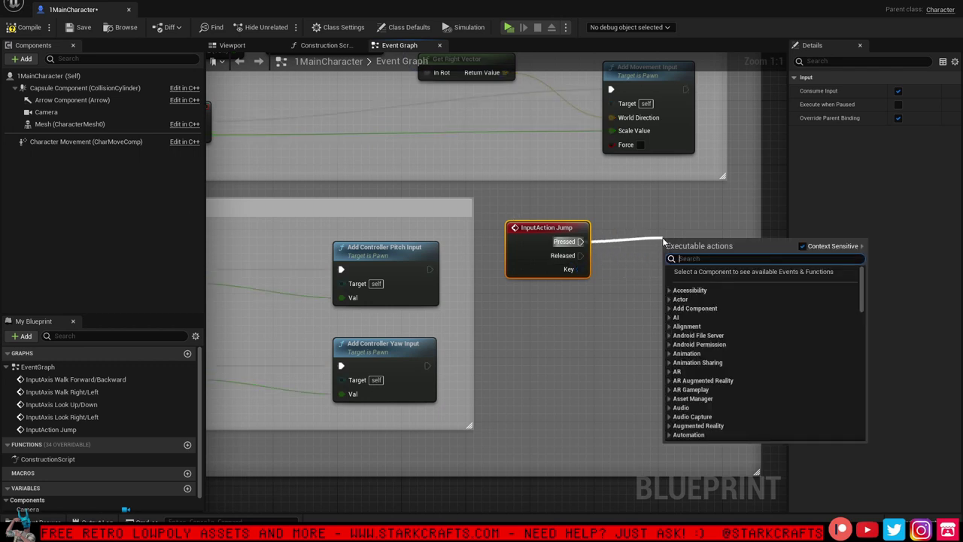
pyautogui.write('jumo')
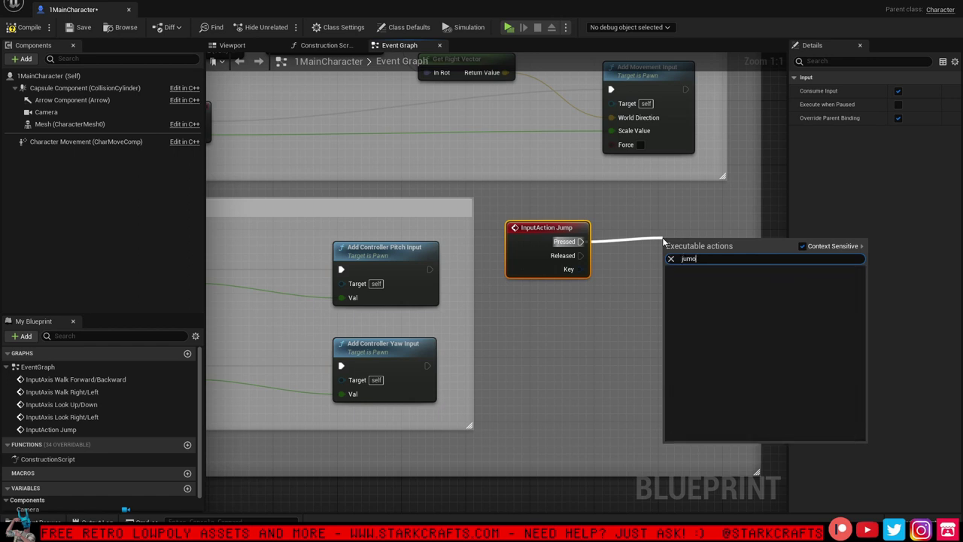
pyautogui.press('BackSpace')
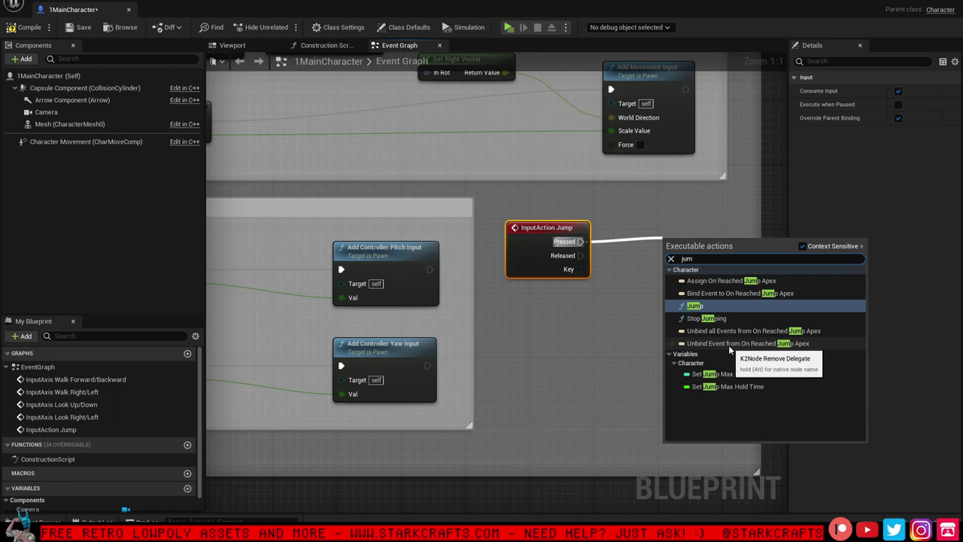
pyautogui.click(698, 307)
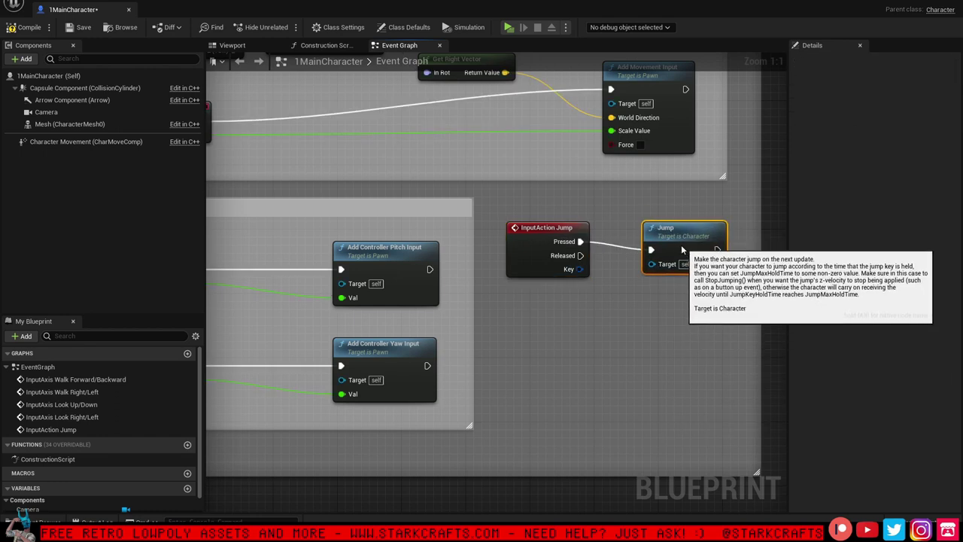
pyautogui.click(686, 350)
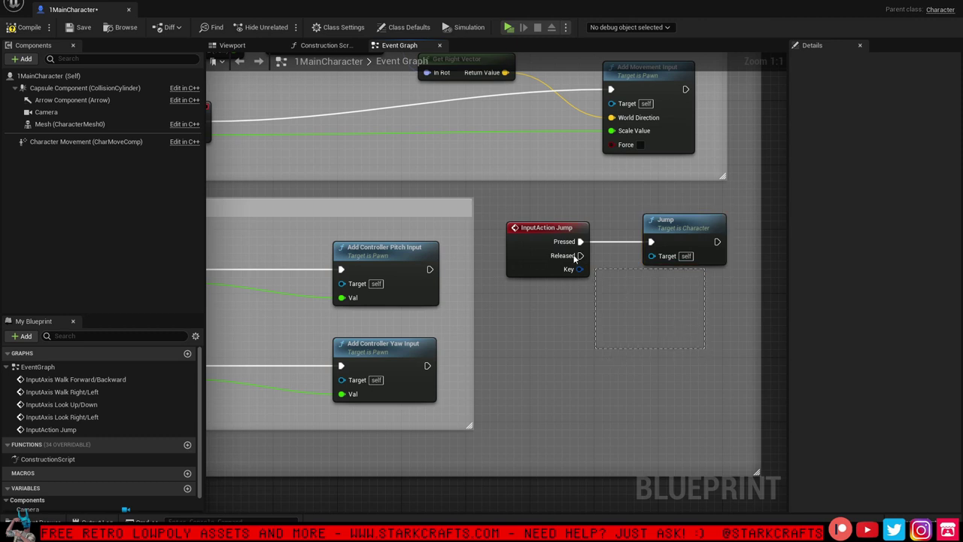
# Group both jump nodes in a comment titled Jump Input
pyautogui.moveTo(574, 258); pyautogui.dragTo(536, 245)
pyautogui.rightClick(534, 245)
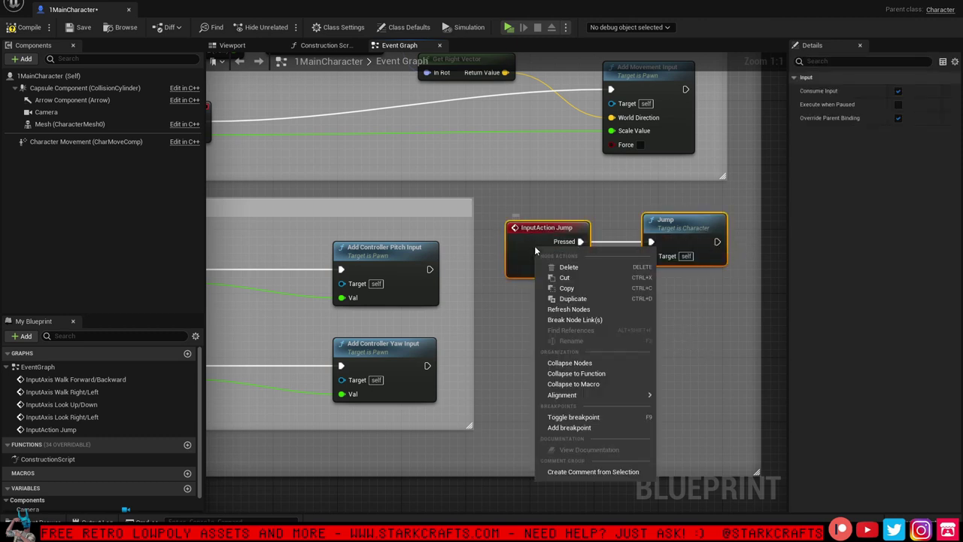
pyautogui.click(599, 471)
pyautogui.write('Jump Input')
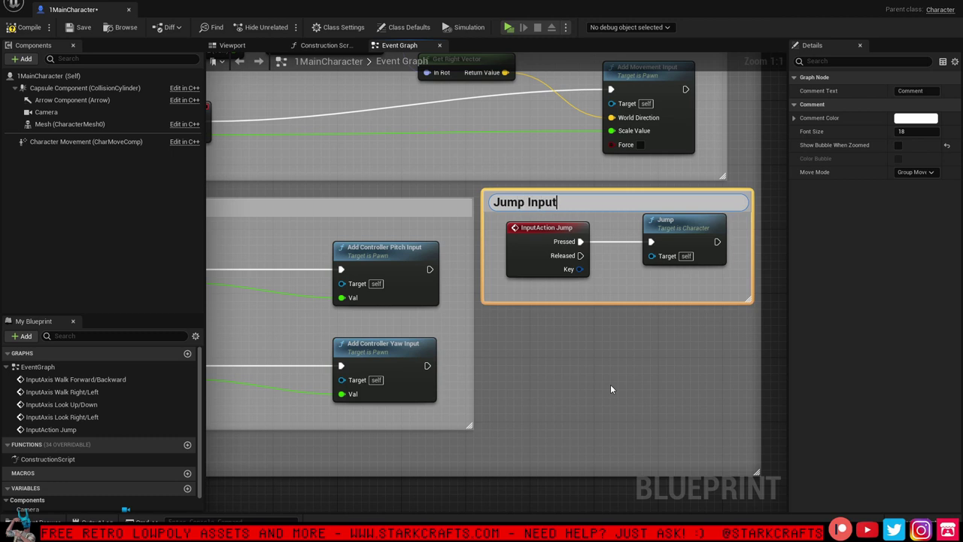
pyautogui.click(625, 399)
pyautogui.moveTo(576, 204); pyautogui.dragTo(576, 211)
# Reset Character Movement's Jump Z Velocity to its 420 default and compile the blueprint
pyautogui.click(572, 328)
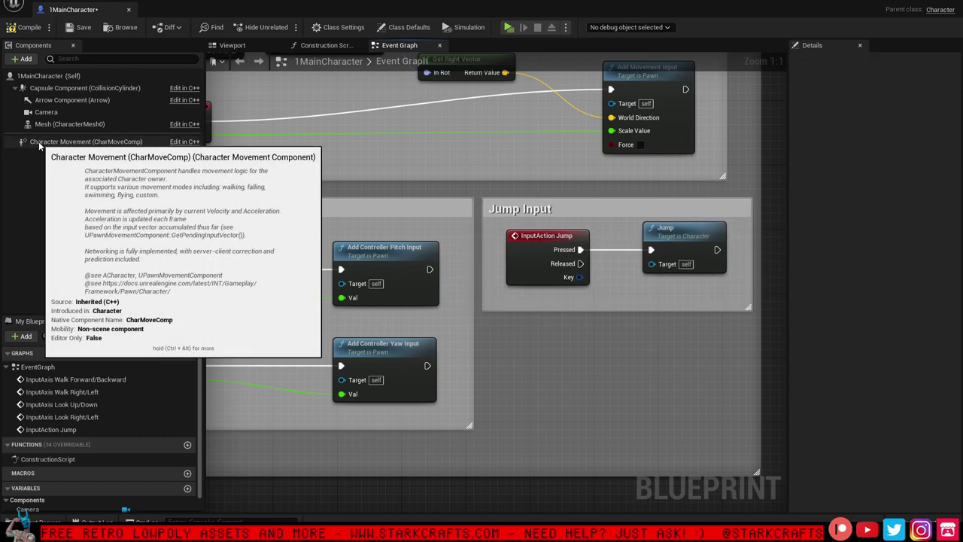
pyautogui.click(38, 141)
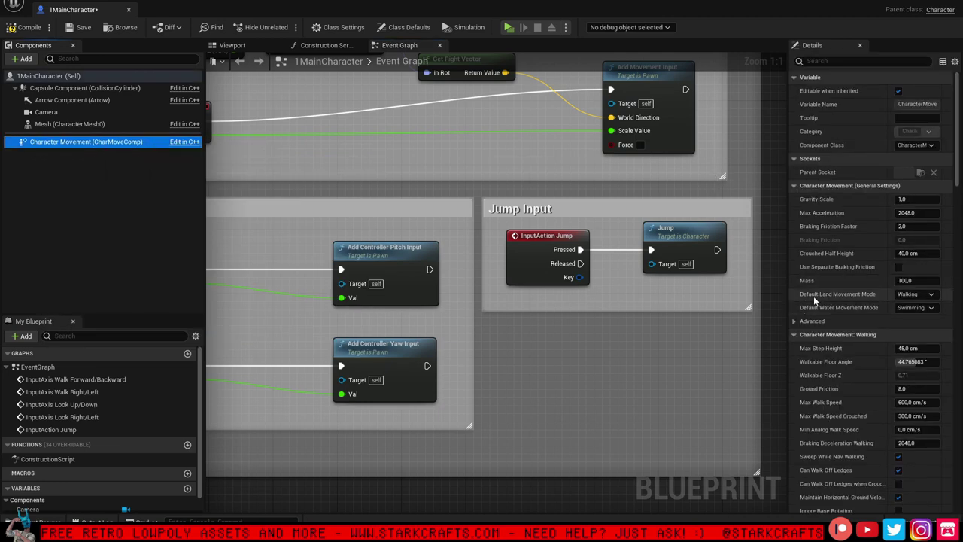
pyautogui.scroll(-2, 829, 298)
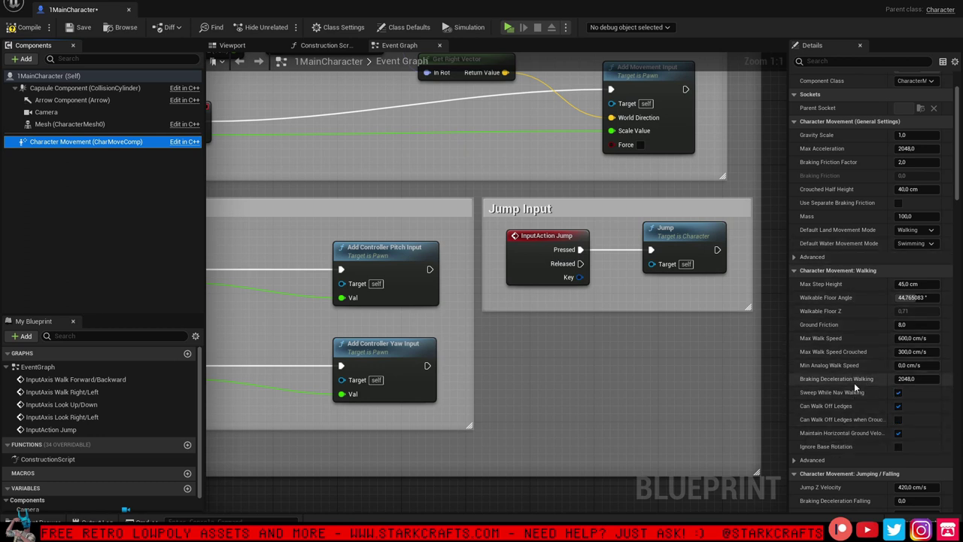
pyautogui.scroll(2, 854, 376)
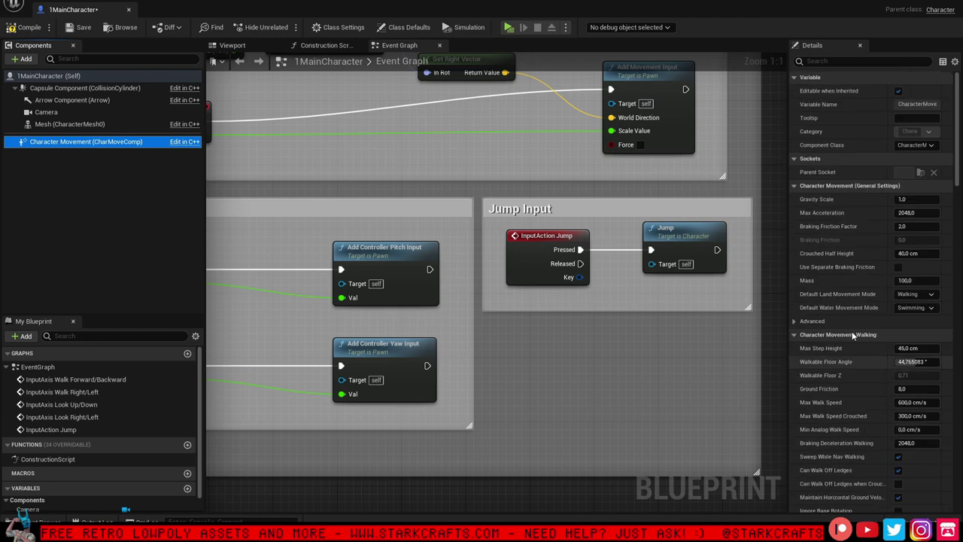
pyautogui.click(866, 62)
pyautogui.write('ju')
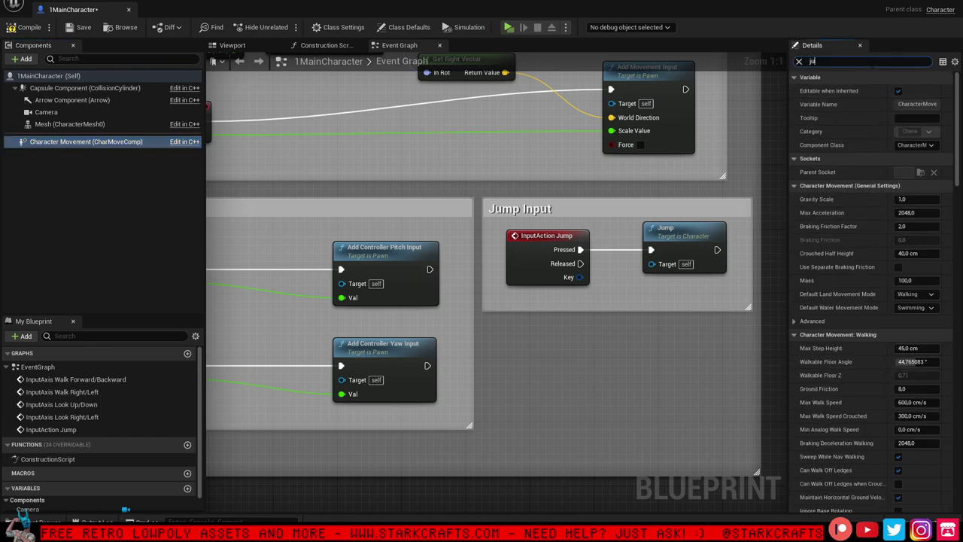
pyautogui.write('m')
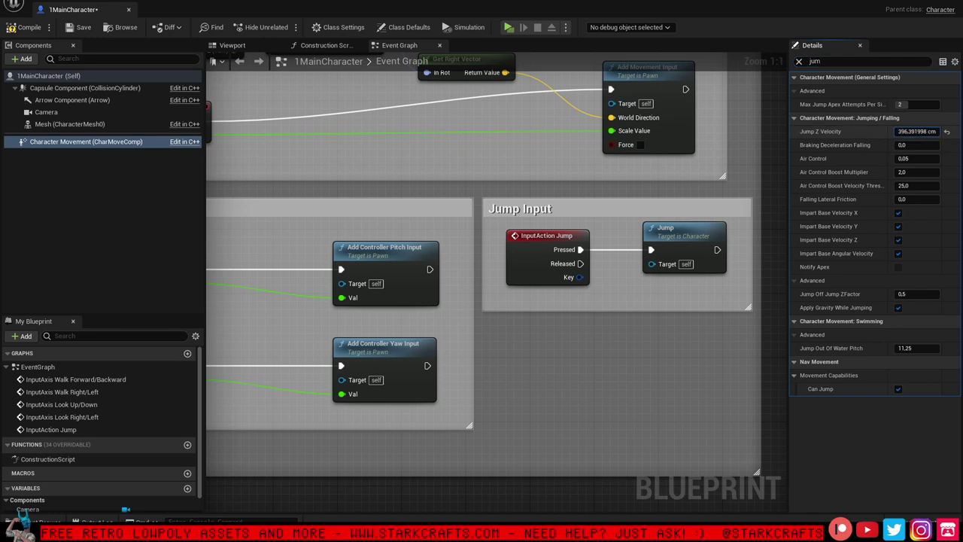
pyautogui.click(947, 133)
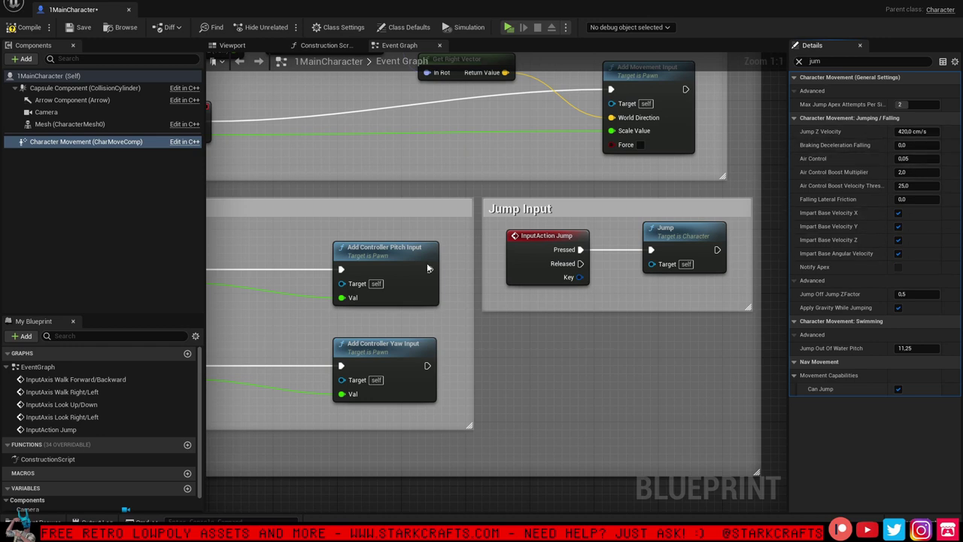
pyautogui.click(28, 27)
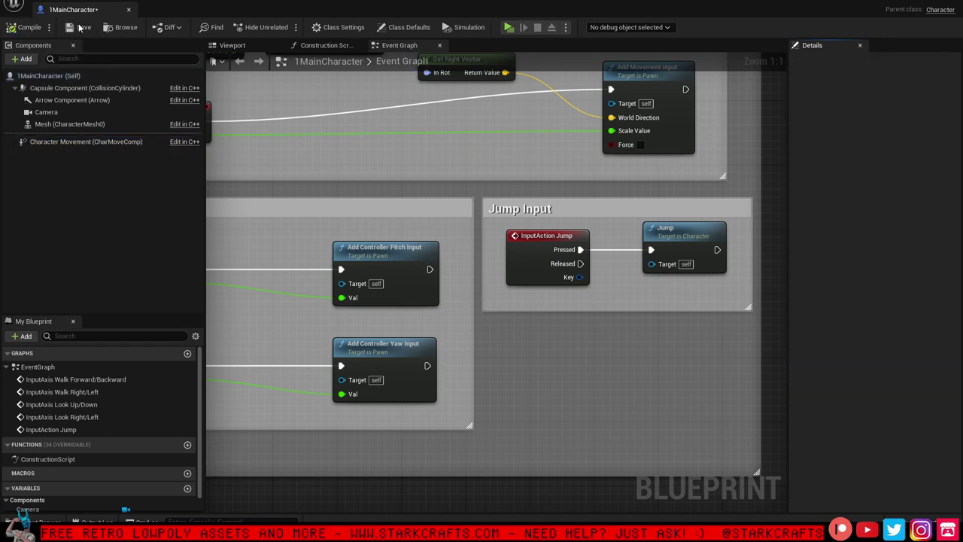
# Save 1MainCharacter, play-test walking in the preview, then exit with Esc
pyautogui.click(80, 27)
pyautogui.click(509, 27)
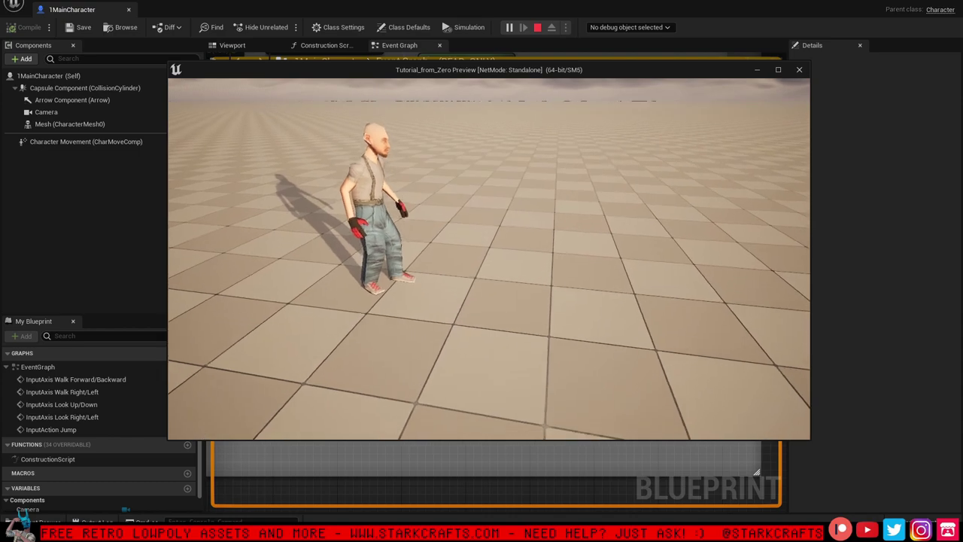
pyautogui.press('s')
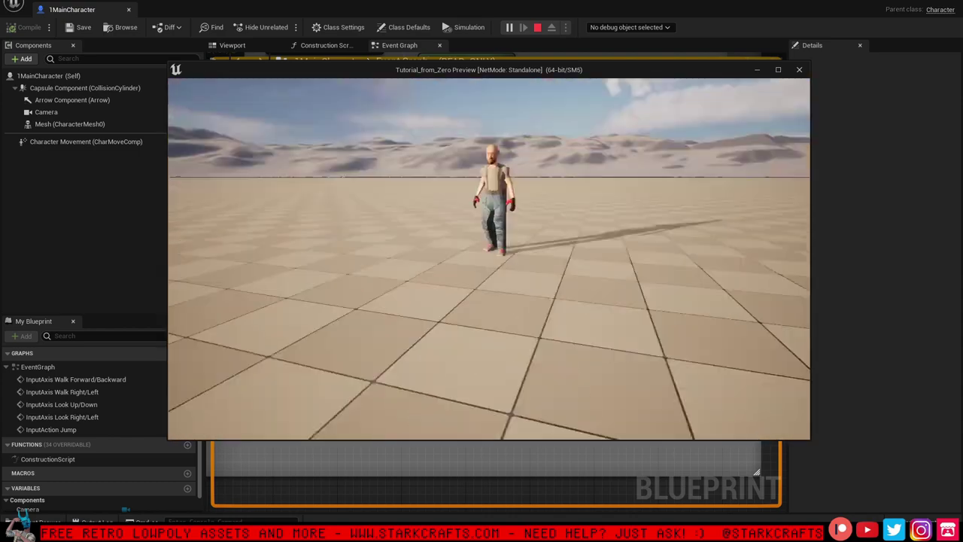
pyautogui.press('Escape')
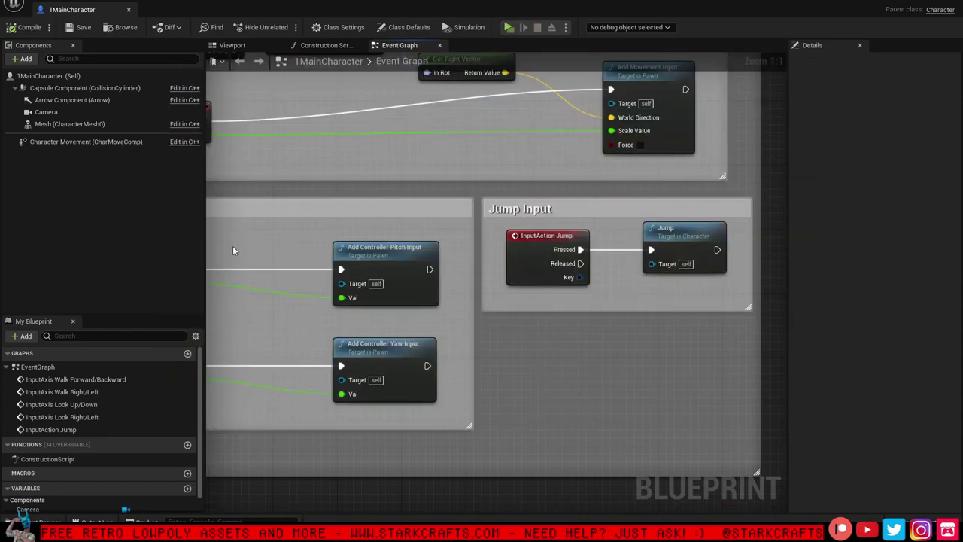
pyautogui.scroll(-7, 233, 250)
pyautogui.scroll(2, 465, 288)
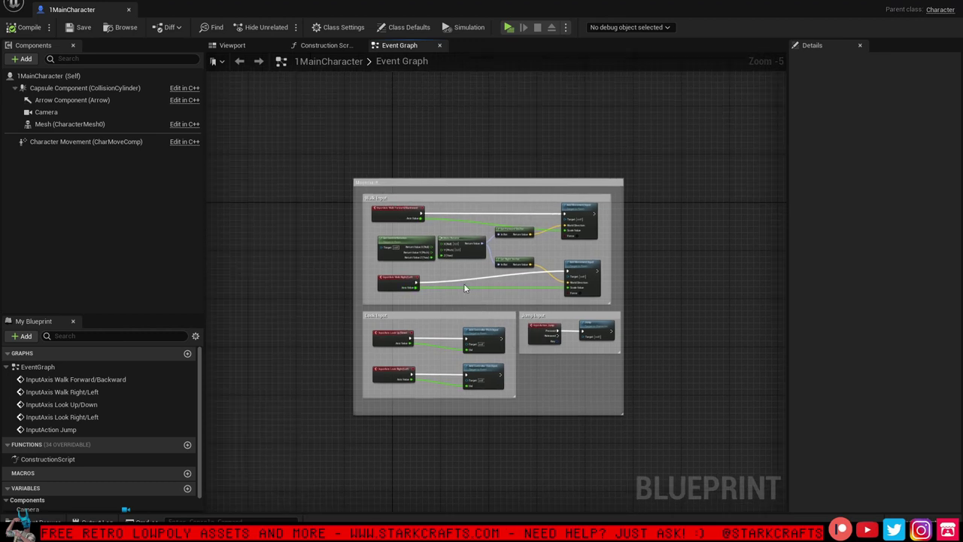
# Stretch the Movement comment over Jump Input, save, and view the character in the Viewport
pyautogui.scroll(2, 426, 153)
pyautogui.scroll(-1, 425, 154)
pyautogui.moveTo(437, 149); pyautogui.dragTo(429, 127, button='right')
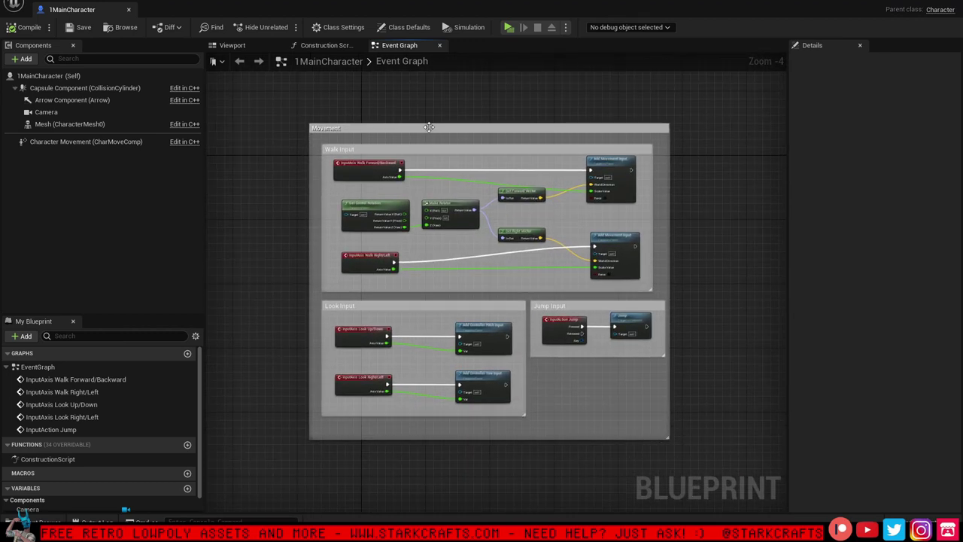
pyautogui.moveTo(669, 259); pyautogui.dragTo(670, 236)
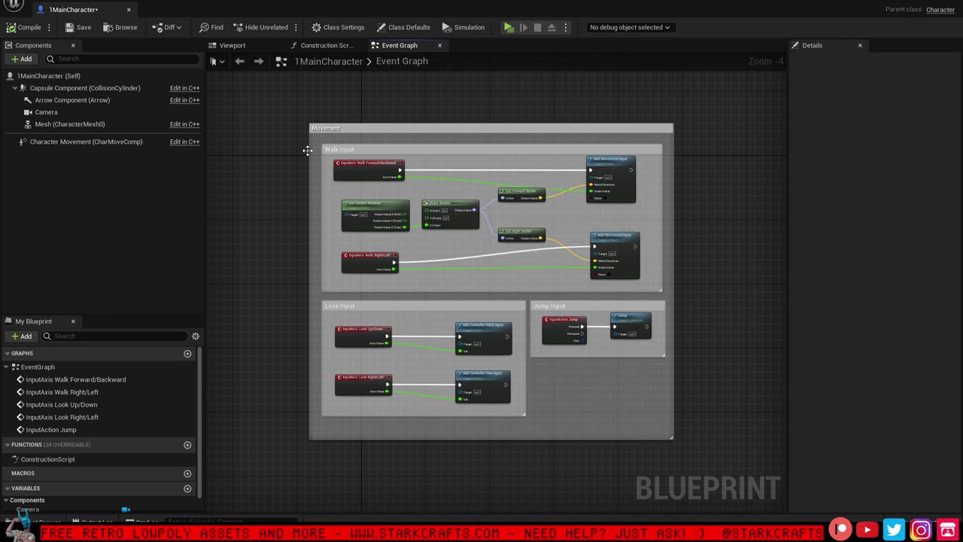
pyautogui.click(85, 29)
pyautogui.click(233, 45)
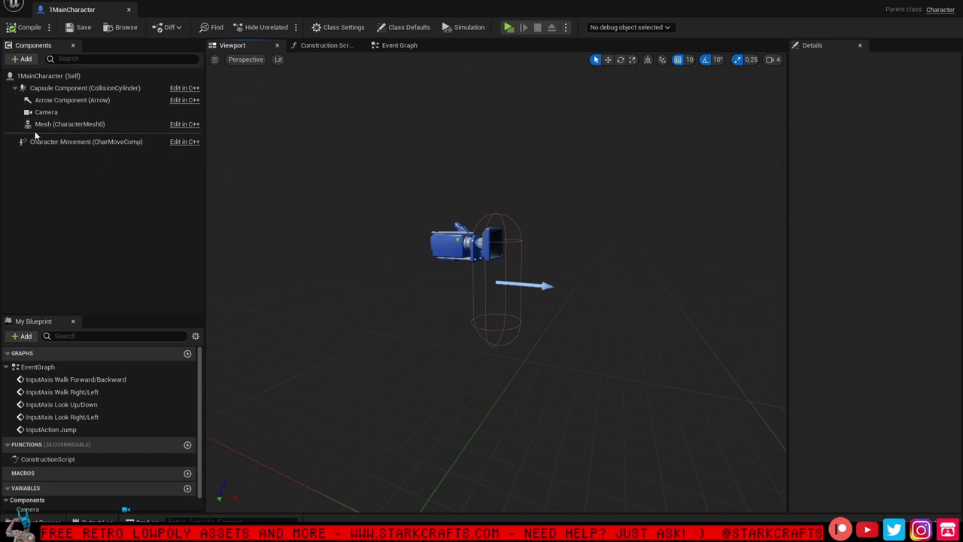
# Assign the TutorialGuy skeletal mesh to the character and lower it into the capsule
pyautogui.click(25, 60)
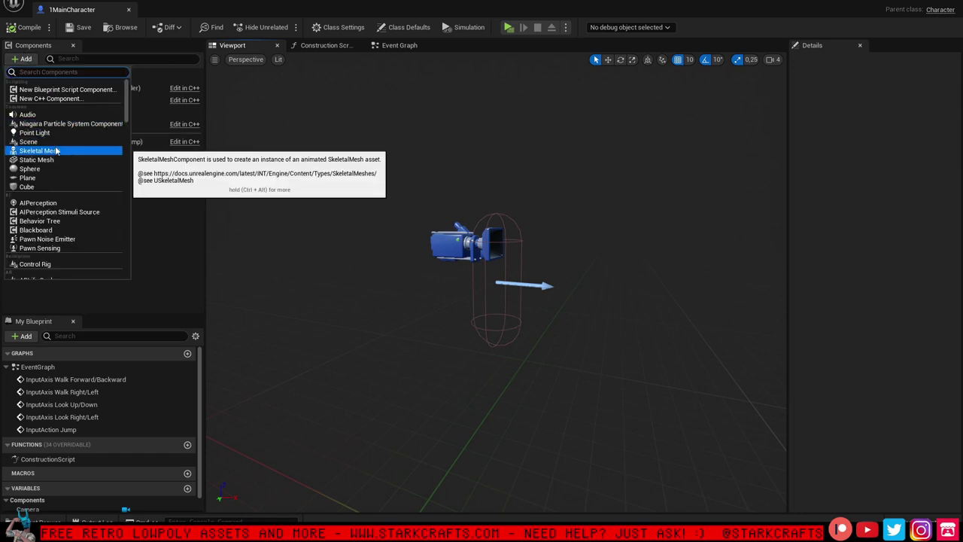
pyautogui.click(172, 228)
pyautogui.click(98, 125)
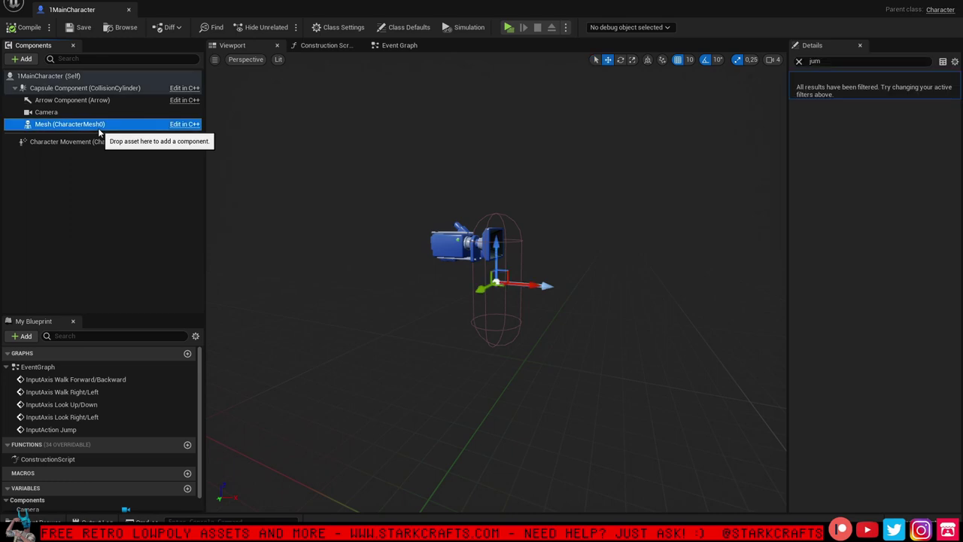
pyautogui.click(799, 61)
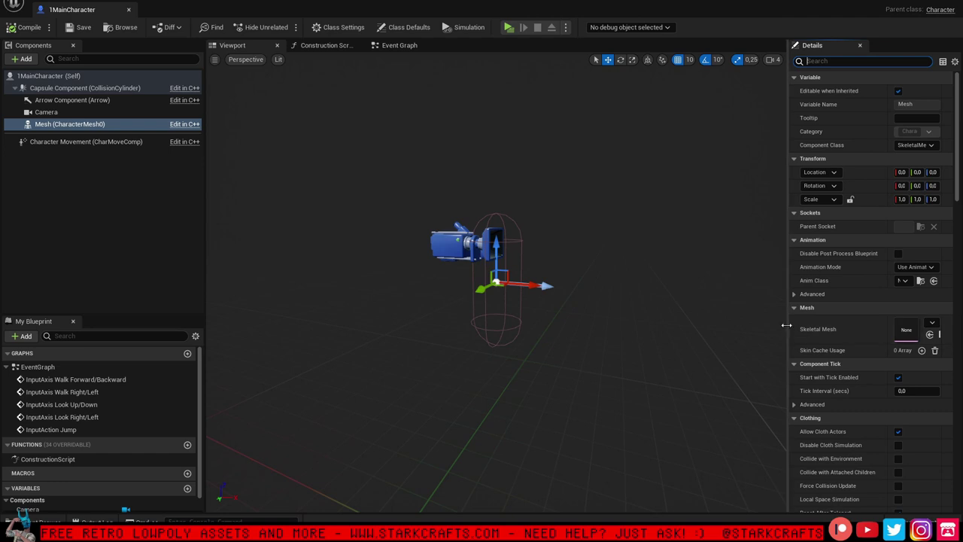
pyautogui.moveTo(785, 329); pyautogui.dragTo(702, 329)
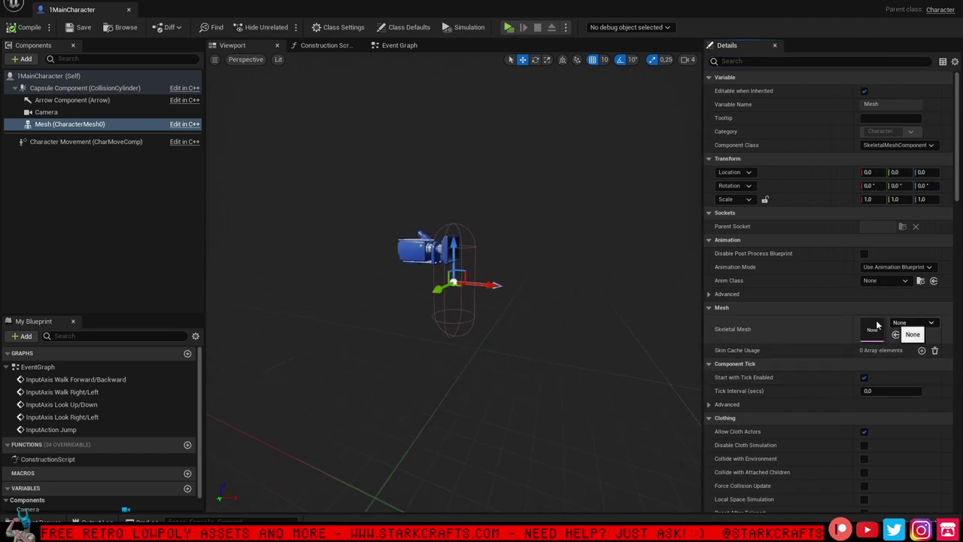
pyautogui.click(920, 323)
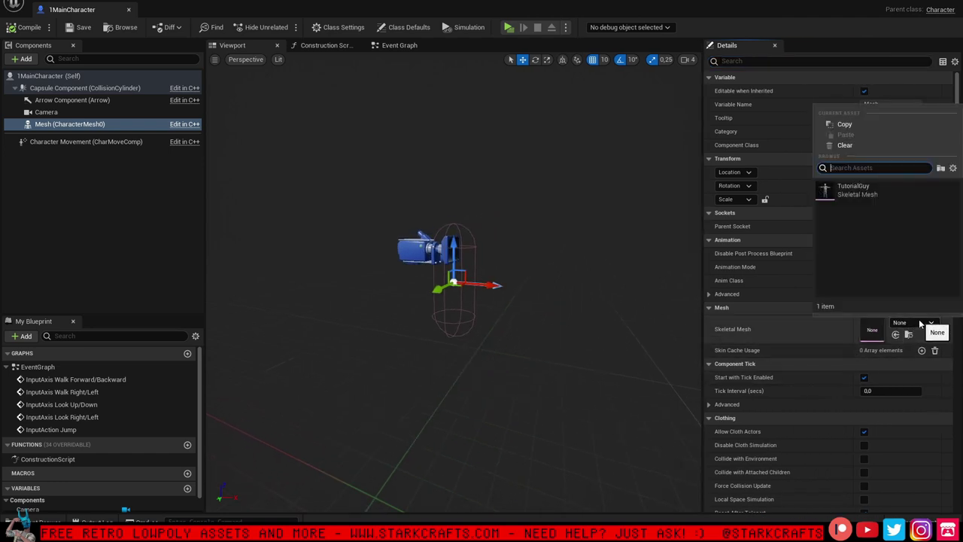
pyautogui.click(850, 190)
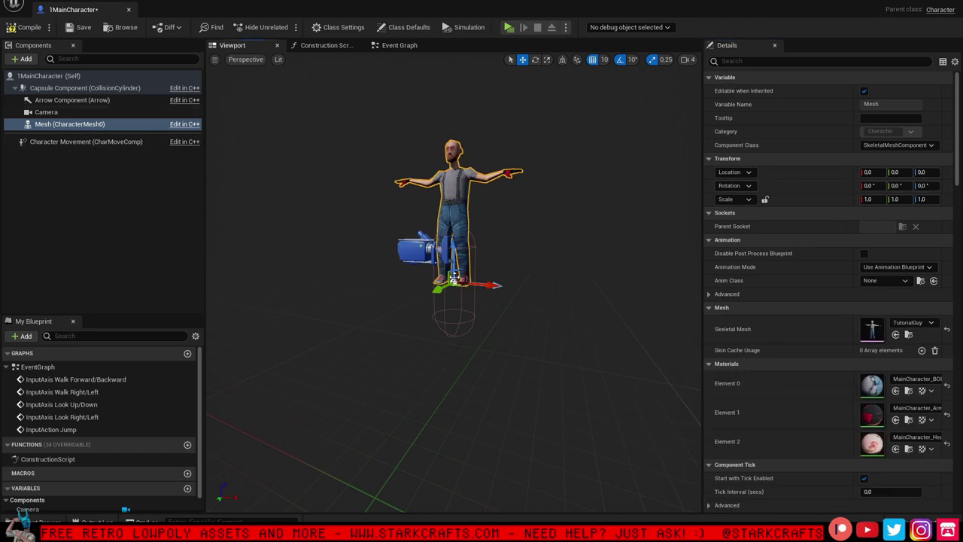
pyautogui.moveTo(455, 277); pyautogui.dragTo(449, 294)
pyautogui.moveTo(452, 339); pyautogui.dragTo(534, 290, button='right')
pyautogui.scroll(5, 425, 339)
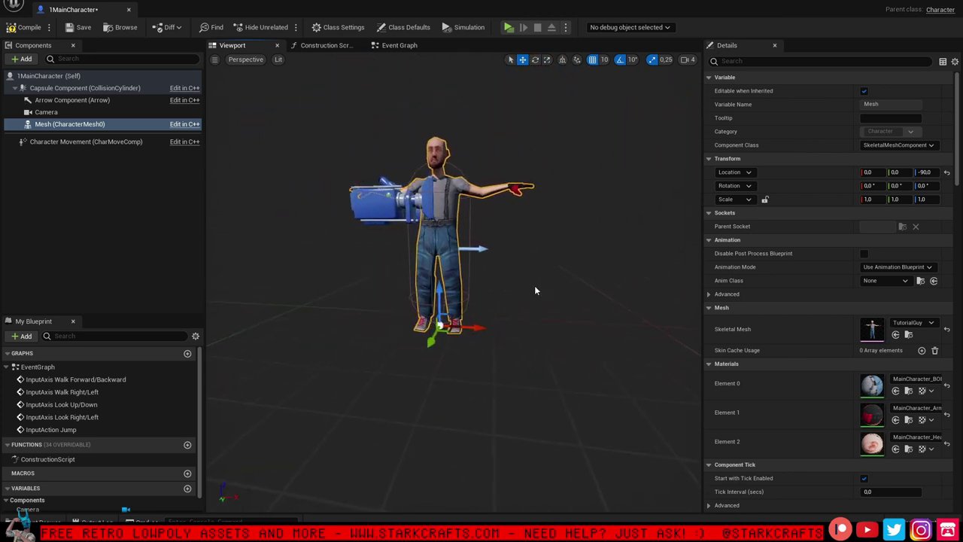
# Set the capsule half height to 100
pyautogui.click(73, 89)
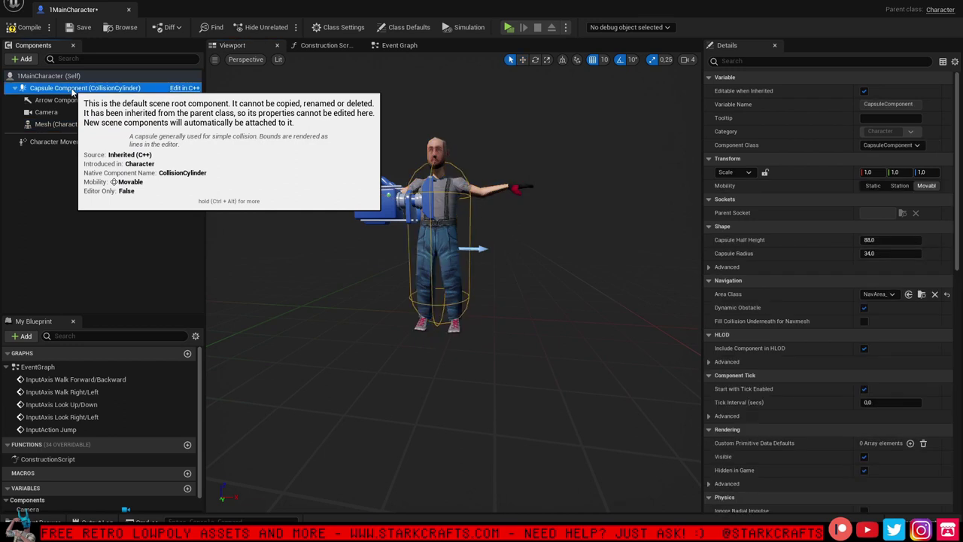
pyautogui.click(878, 239)
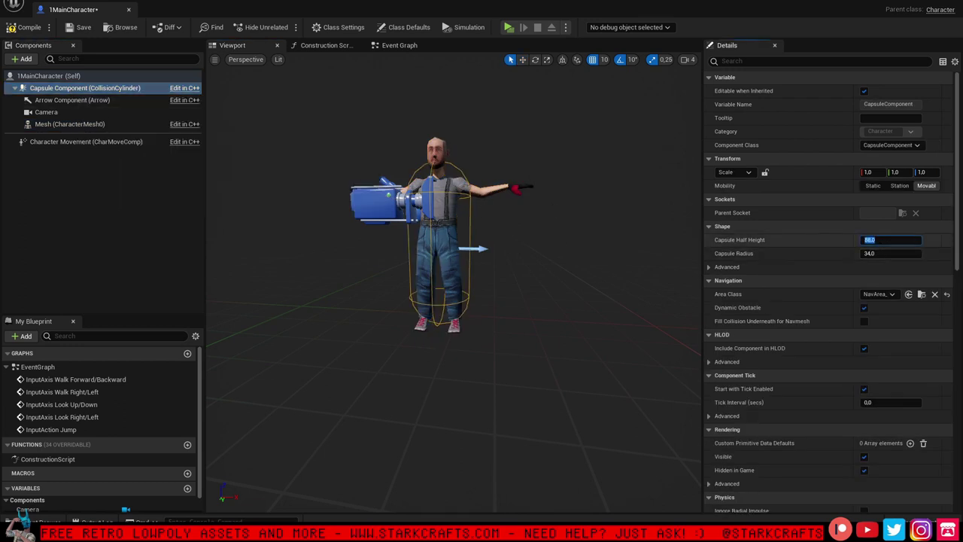
pyautogui.write('100')
pyautogui.press('Return')
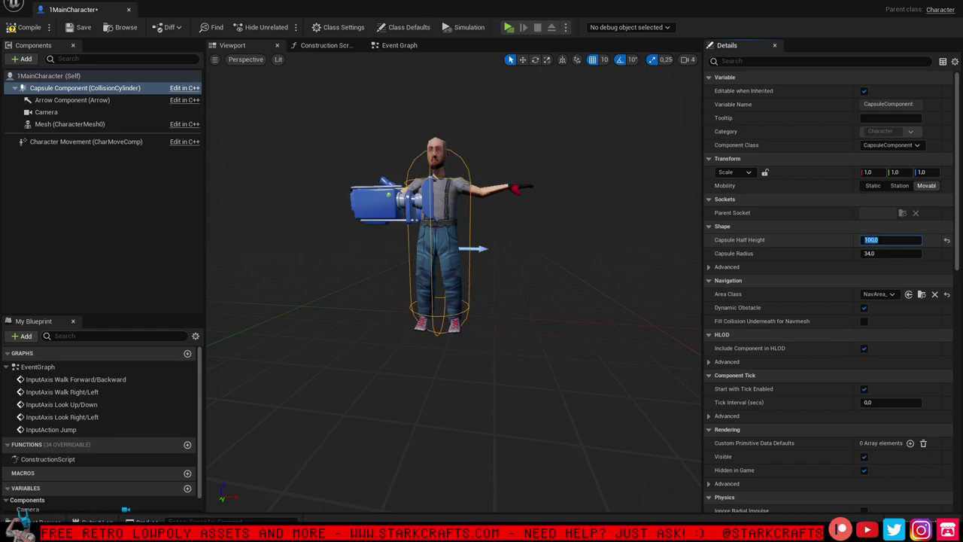
pyautogui.click(886, 242)
# Lower the mesh to Z -100, set capsule radius to 45, and compile
pyautogui.click(463, 226)
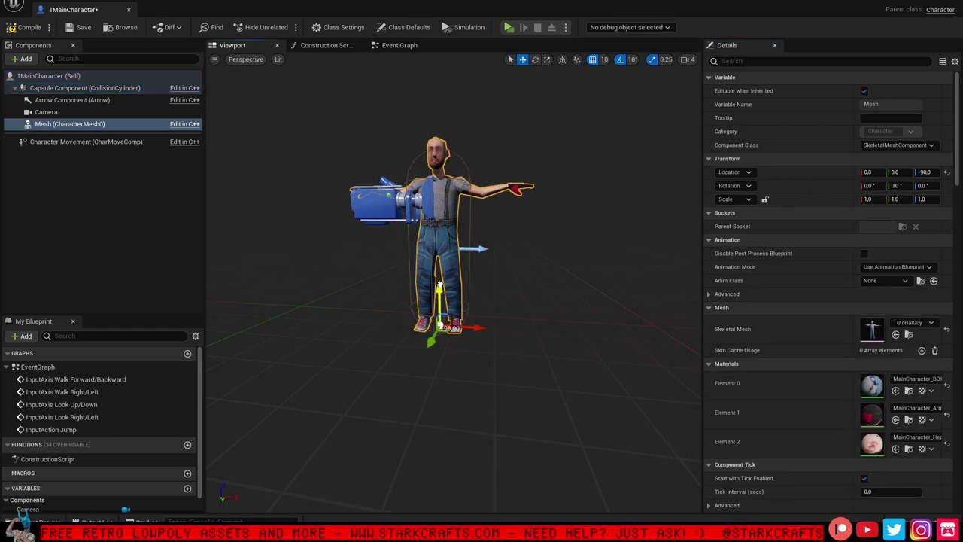
pyautogui.moveTo(440, 290); pyautogui.dragTo(441, 301)
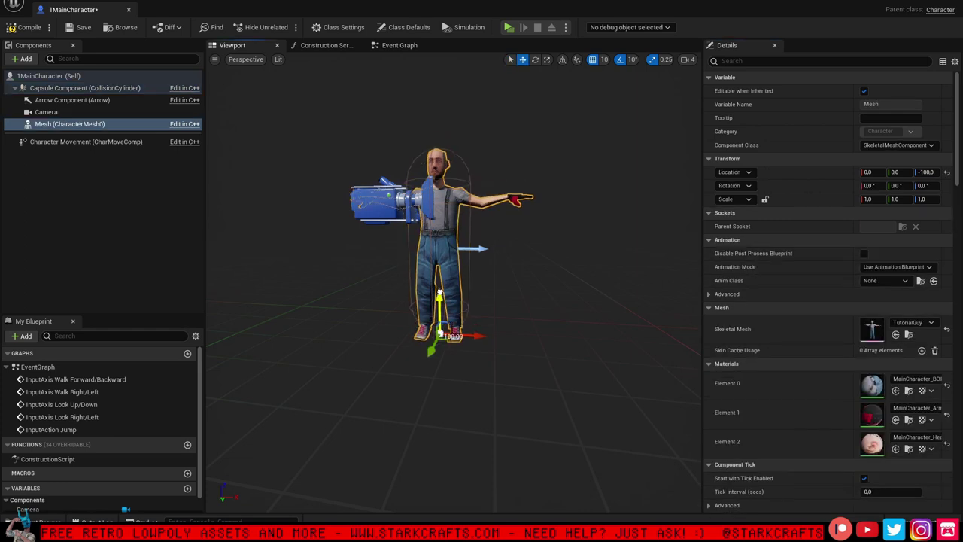
pyautogui.click(468, 228)
pyautogui.click(869, 253)
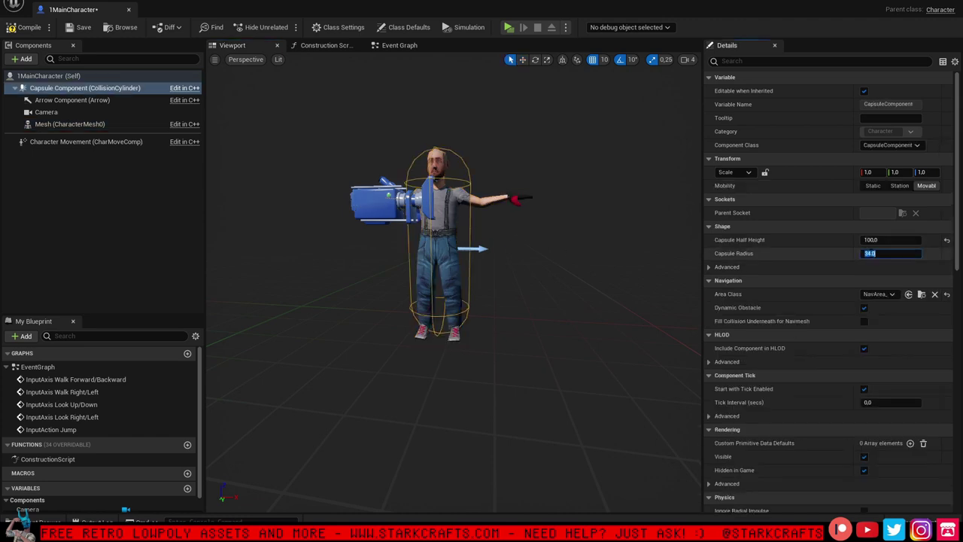
pyautogui.write('45')
pyautogui.press('Return')
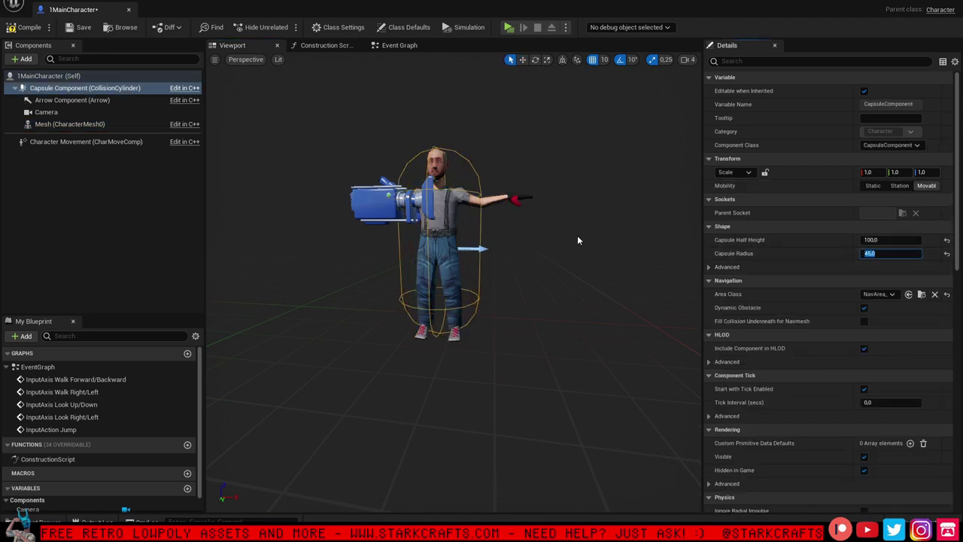
pyautogui.click(29, 27)
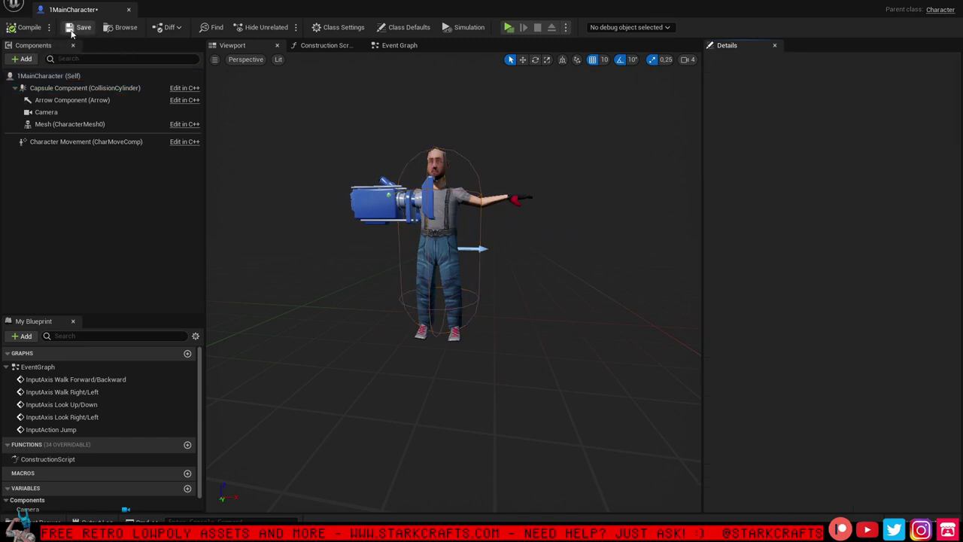
# Rotate the mesh -90° in yaw to face forward, then compile and save
pyautogui.click(450, 248)
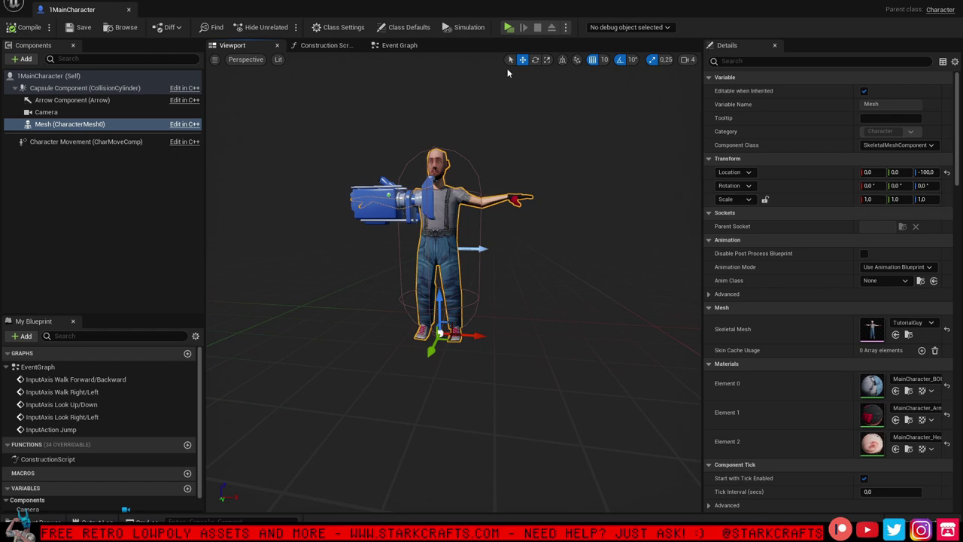
pyautogui.click(537, 61)
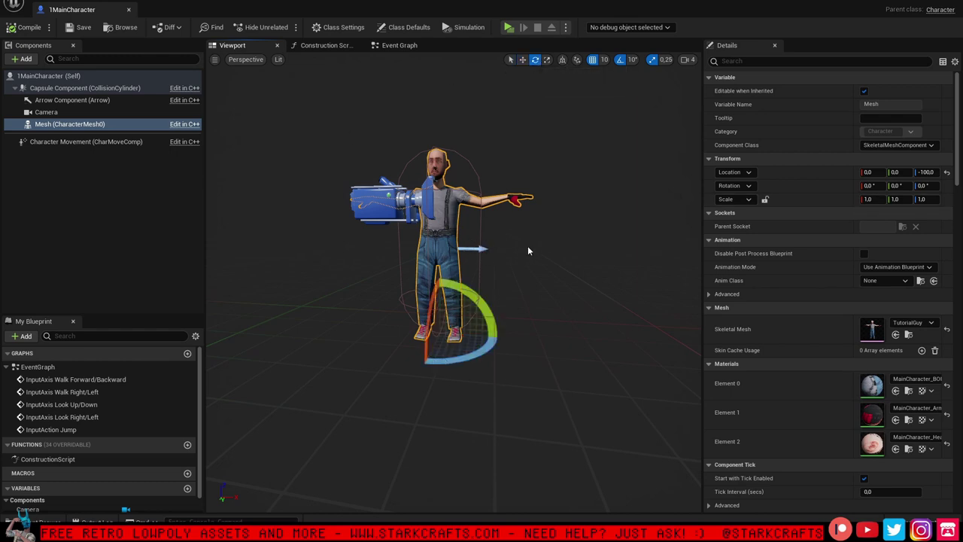
pyautogui.moveTo(498, 345); pyautogui.dragTo(440, 360, button='middle')
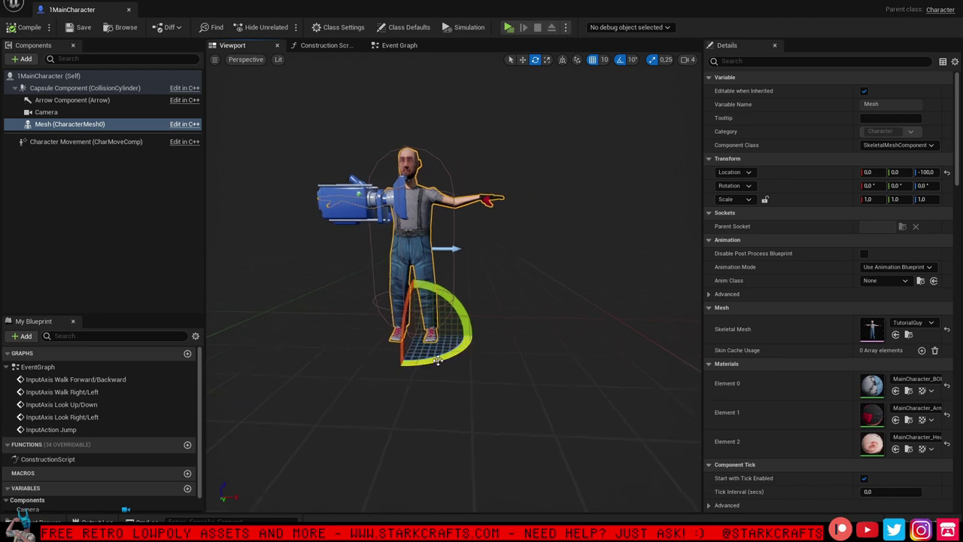
pyautogui.moveTo(438, 360); pyautogui.dragTo(476, 337)
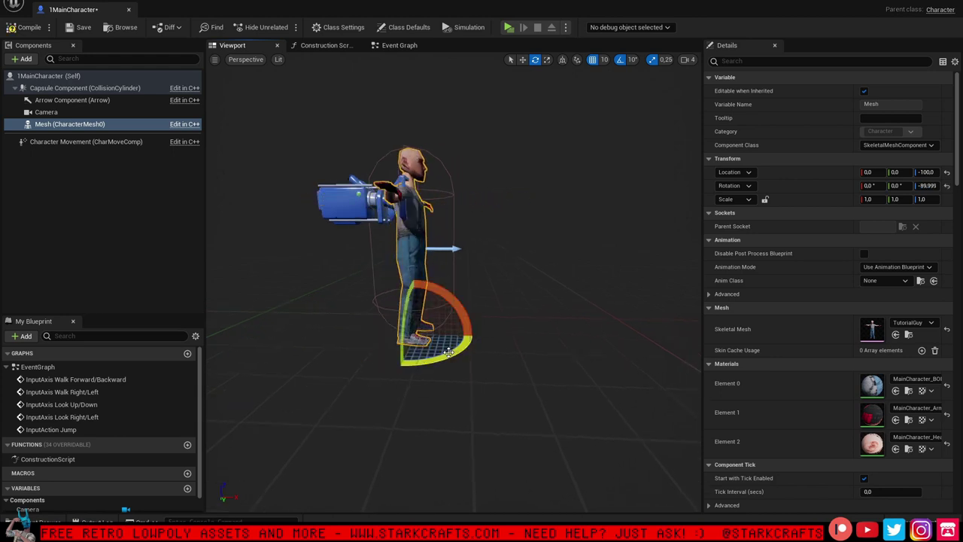
pyautogui.moveTo(319, 242)
pyautogui.mouseDown(button='right')
pyautogui.moveTo(421, 243)
pyautogui.moveTo(318, 242)
pyautogui.mouseUp(button='right')
pyautogui.click(28, 27)
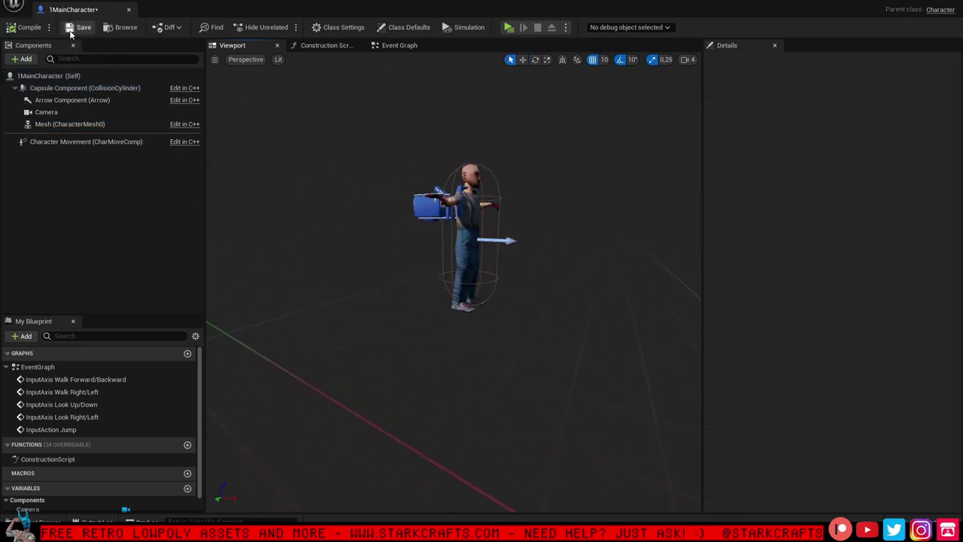
pyautogui.click(78, 27)
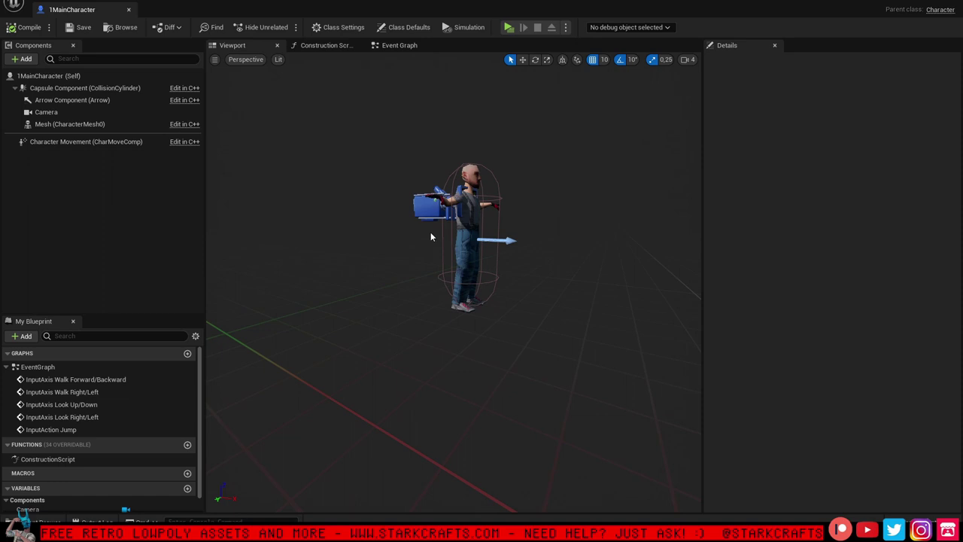
pyautogui.click(71, 100)
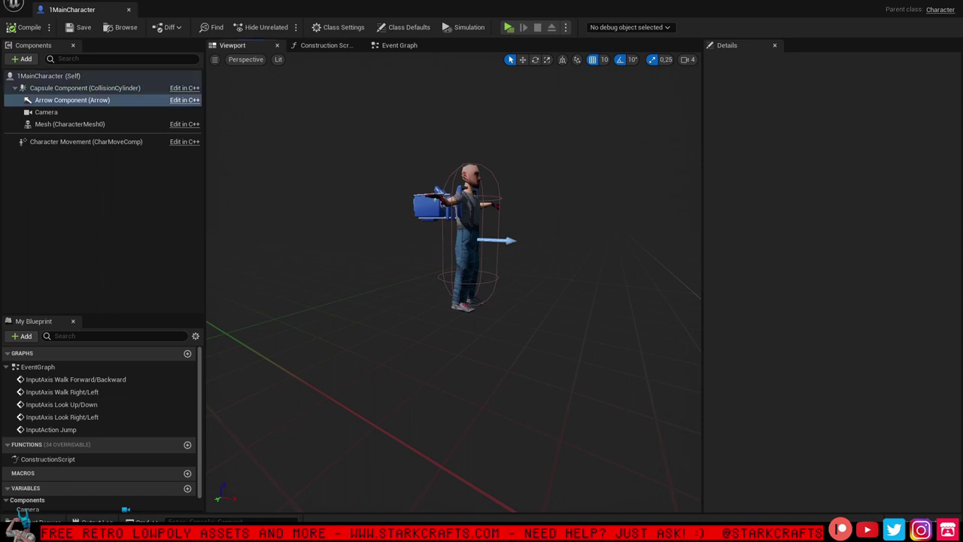
pyautogui.click(473, 249)
pyautogui.press('e')
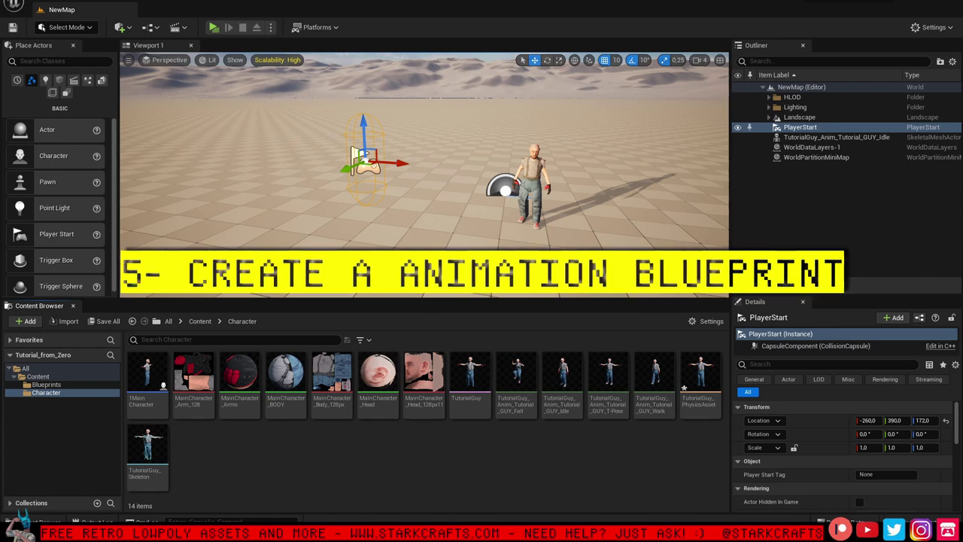
# Create an Animation Blueprint targeting TutorialGuy_Skeleton in the Character folder
pyautogui.rightClick(280, 473)
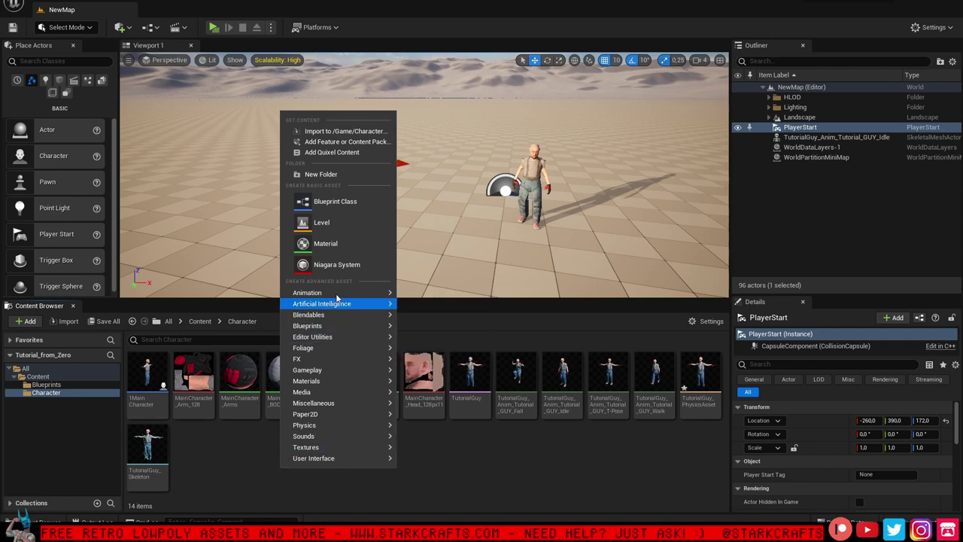
pyautogui.moveTo(336, 293)
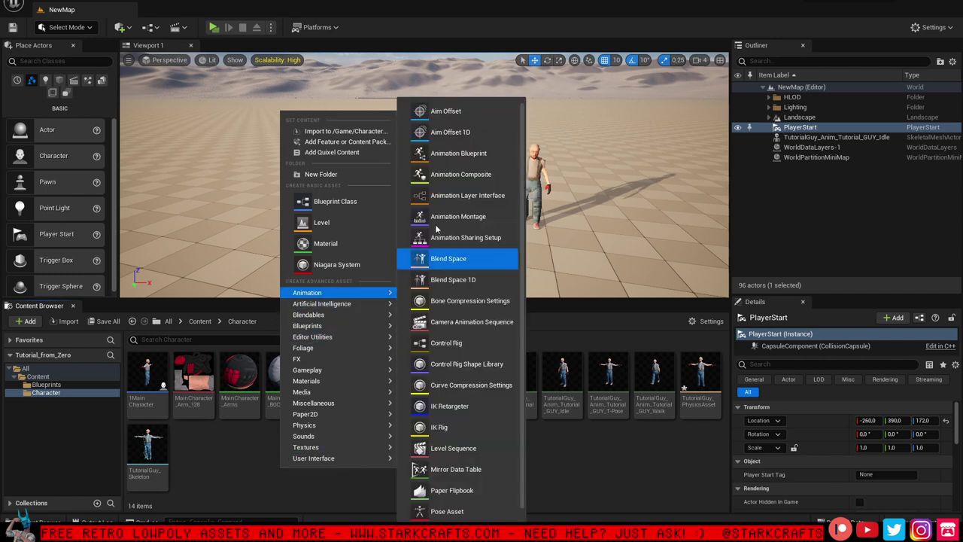
pyautogui.click(457, 157)
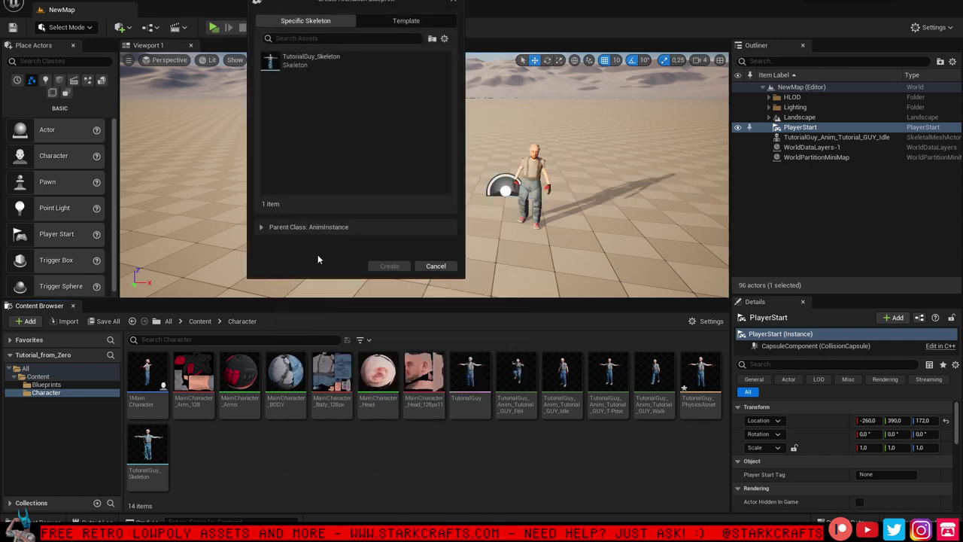
pyautogui.click(319, 66)
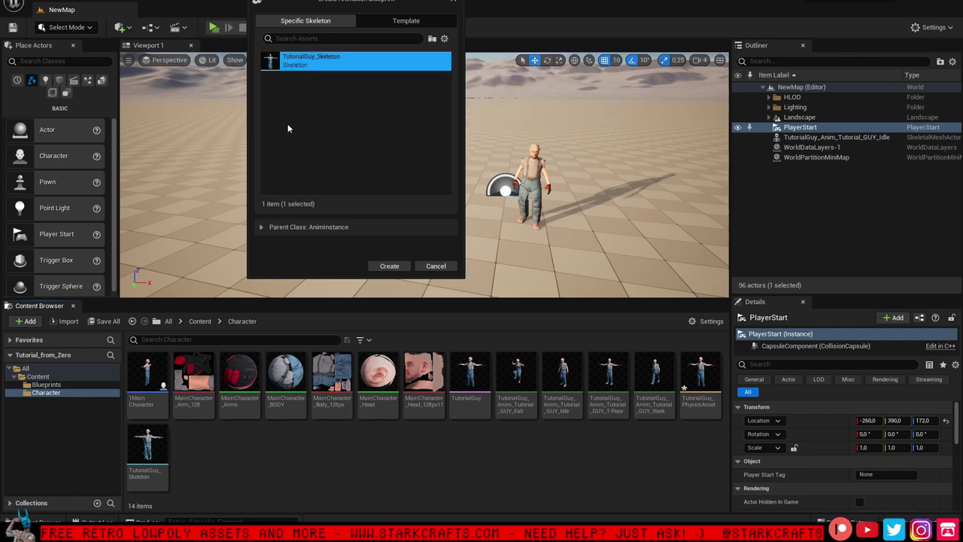
pyautogui.click(390, 266)
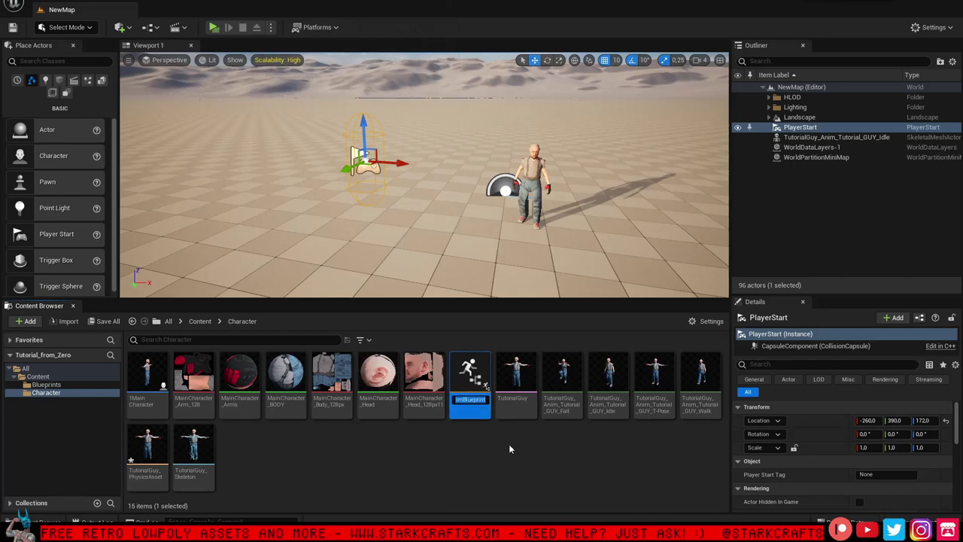
# Name the new asset 1MainCharacterAnimBlueprint and open it
pyautogui.press('Home')
pyautogui.press('Delete')
pyautogui.press('Delete')
pyautogui.press('Delete')
pyautogui.write('T')
pyautogui.write('Main')
pyautogui.write('Cha')
pyautogui.write('racter')
pyautogui.press('Return')
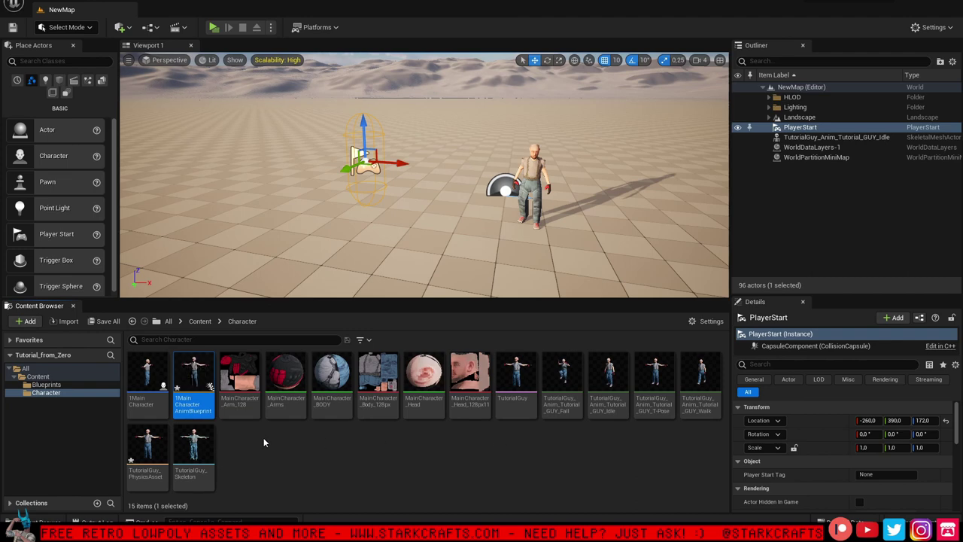
pyautogui.doubleClick(184, 404)
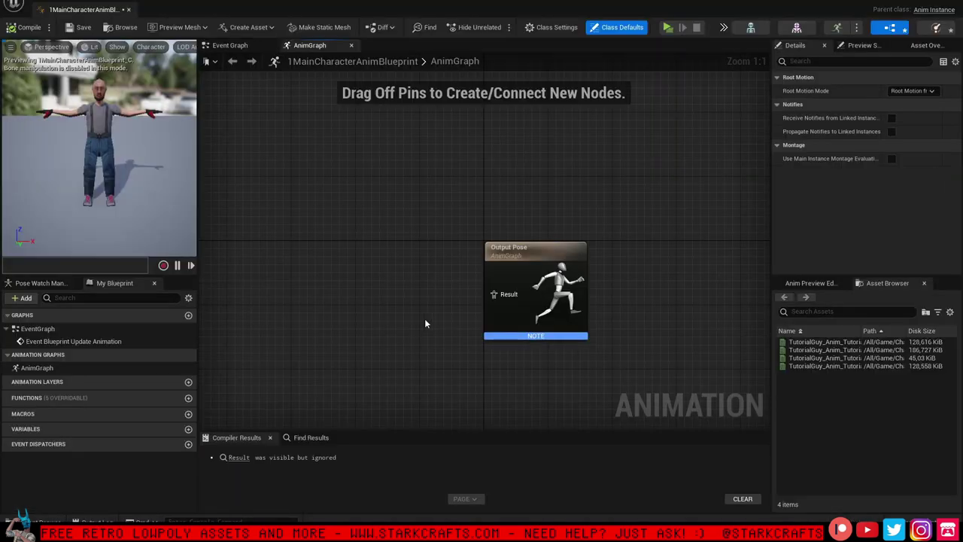
# Add a New State Machine in the AnimGraph, wire it to Output Pose Result, and open it
pyautogui.moveTo(424, 324); pyautogui.dragTo(527, 278, button='right')
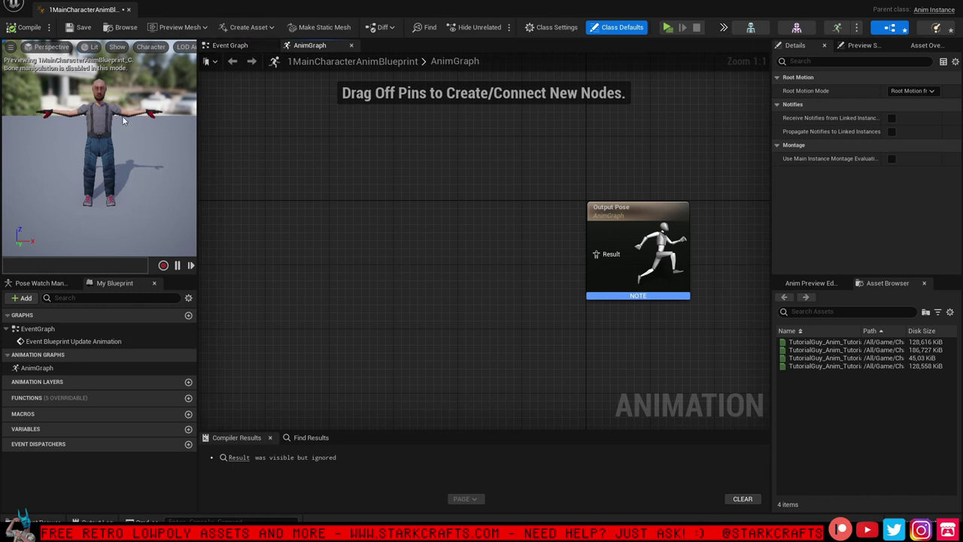
pyautogui.click(230, 45)
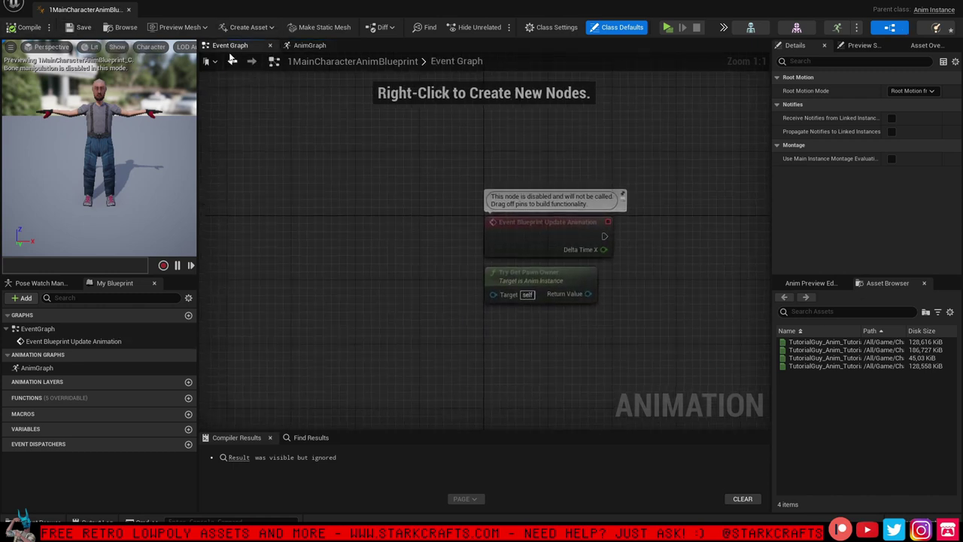
pyautogui.click(318, 47)
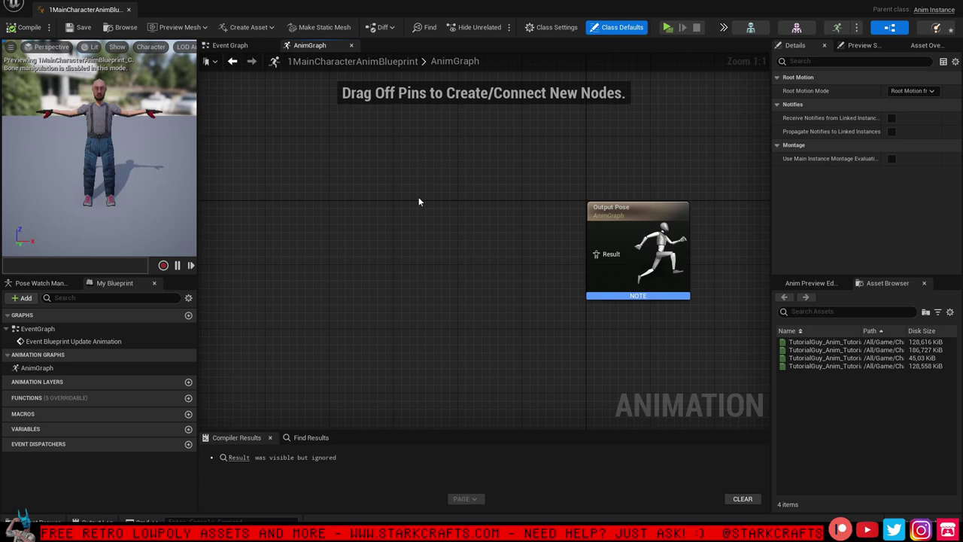
pyautogui.rightClick(411, 234)
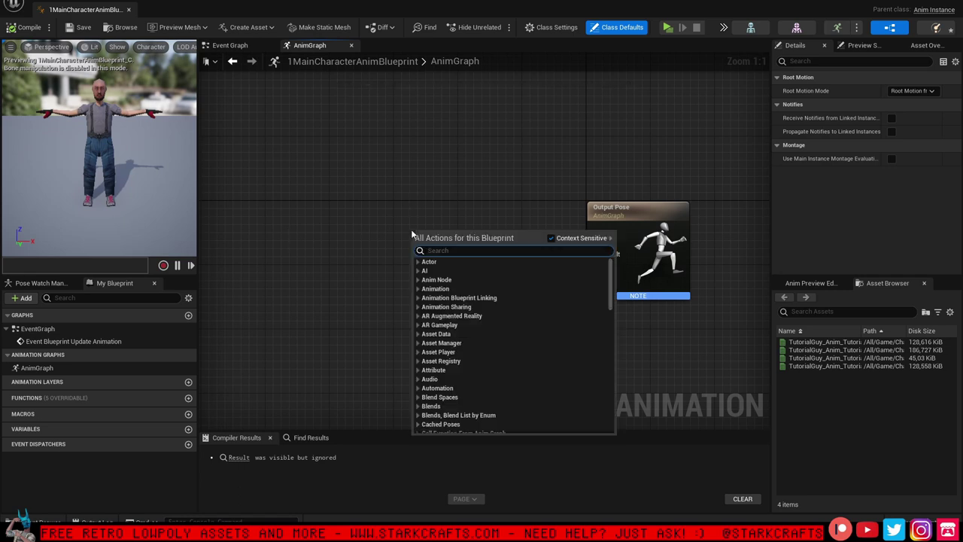
pyautogui.write('new')
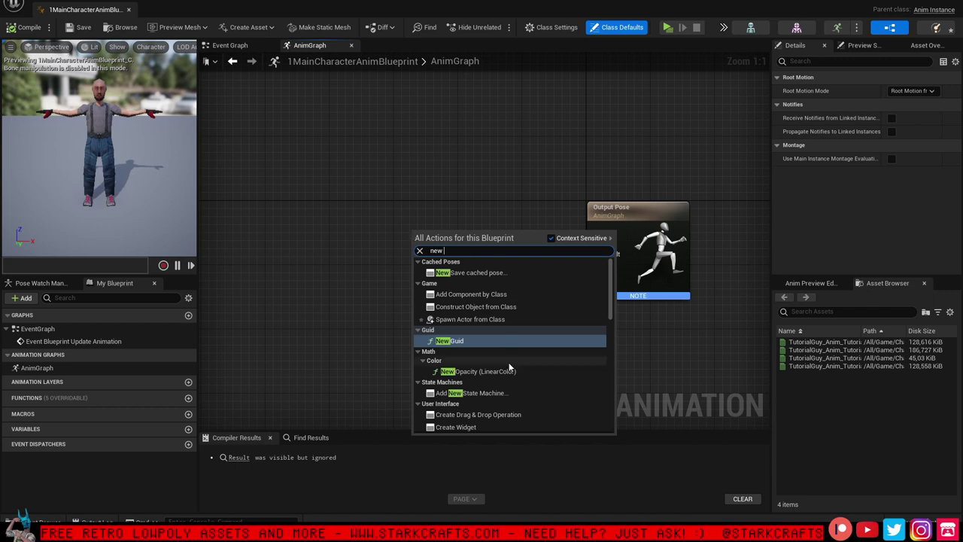
pyautogui.click(483, 393)
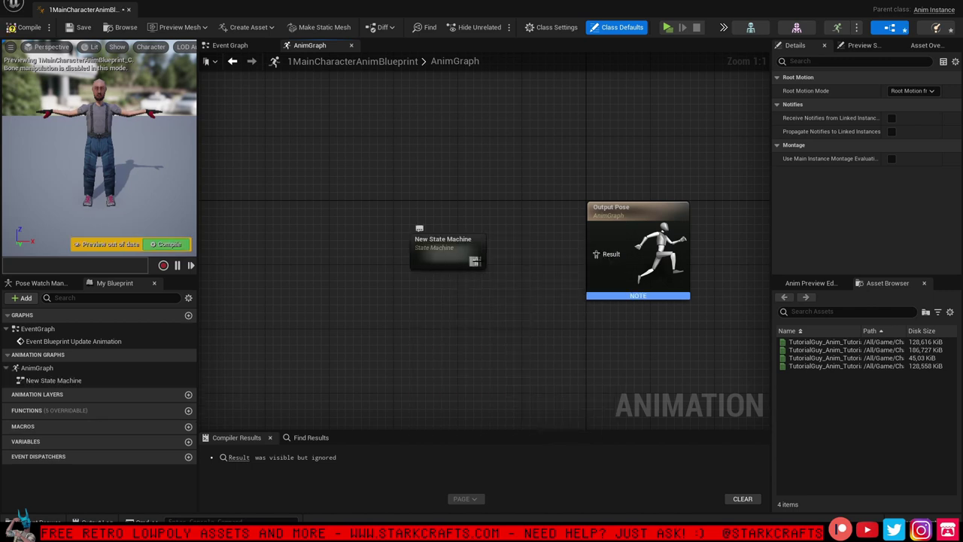
pyautogui.moveTo(477, 261); pyautogui.dragTo(596, 253)
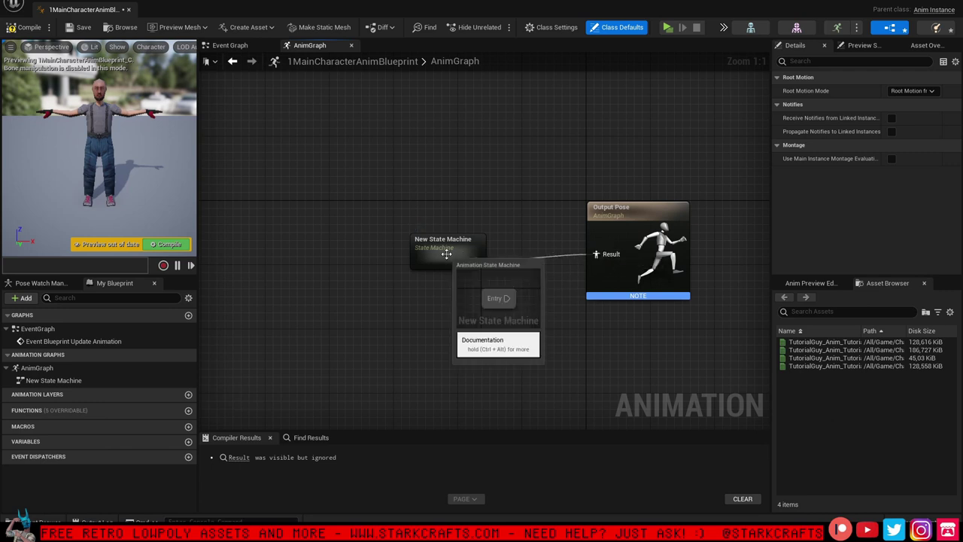
pyautogui.click(446, 254)
pyautogui.doubleClick(446, 253)
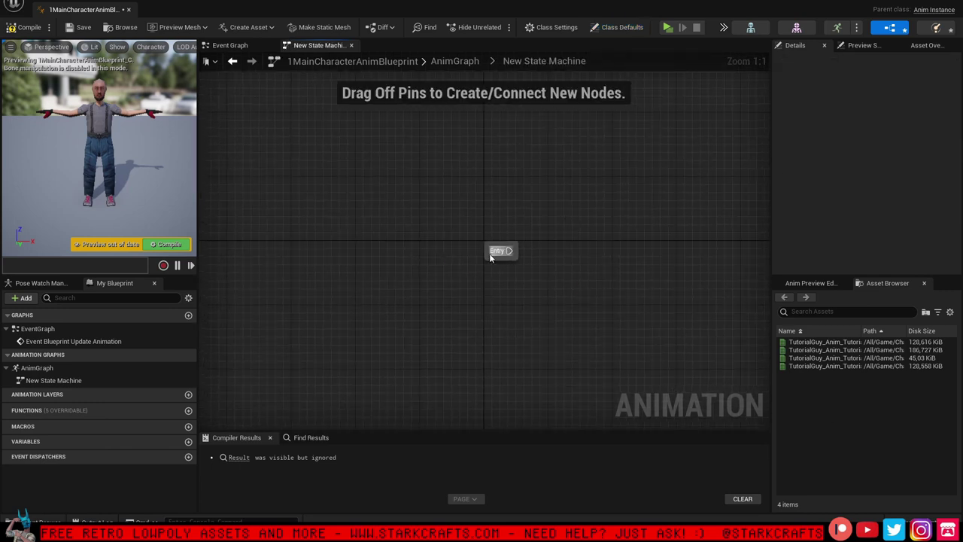
# Add a state from the GUY_Idle animation and rename it Idle
pyautogui.moveTo(487, 256); pyautogui.dragTo(332, 265)
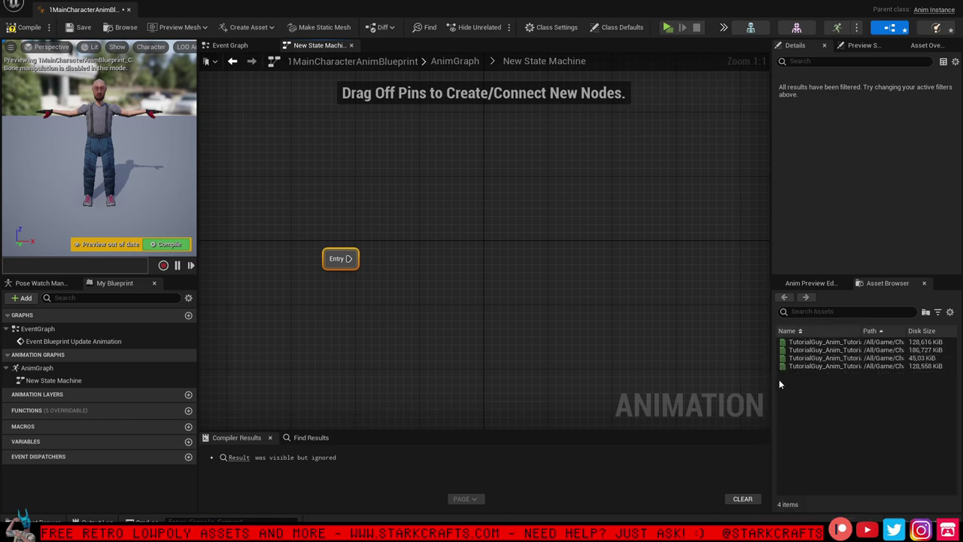
pyautogui.moveTo(771, 385); pyautogui.dragTo(661, 385)
pyautogui.moveTo(723, 350); pyautogui.dragTo(466, 260)
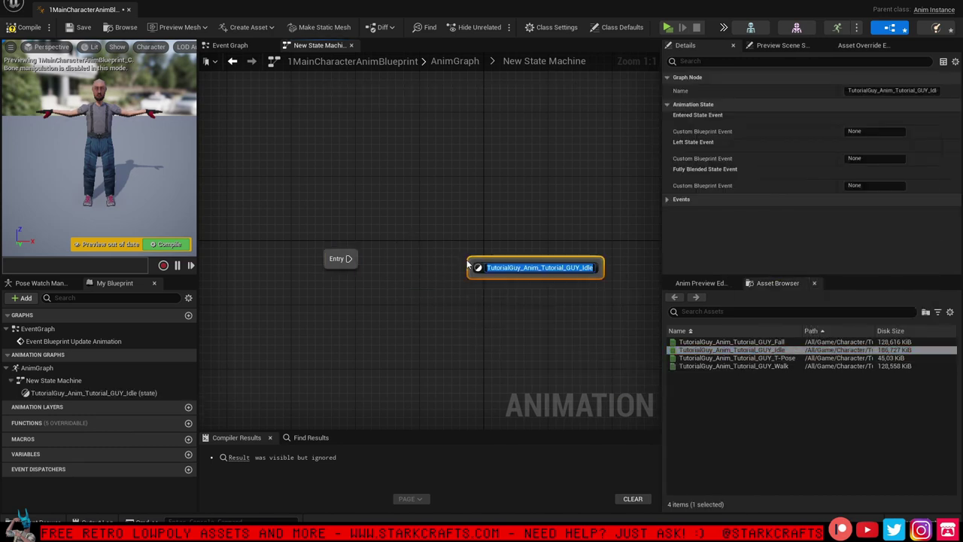
pyautogui.moveTo(577, 268); pyautogui.dragTo(456, 273)
pyautogui.press('BackSpace')
pyautogui.press('Return')
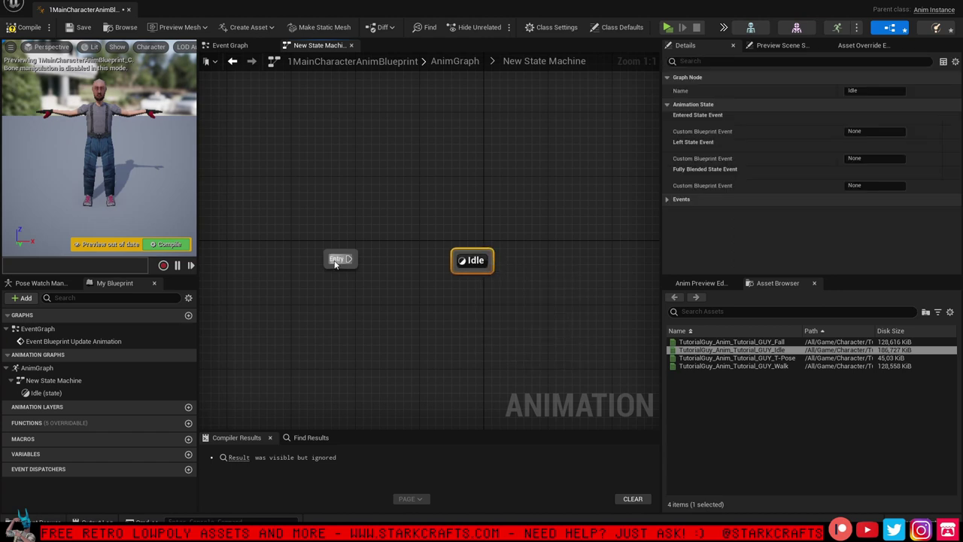
# Connect Entry to the Idle state and compile to preview the idling character
pyautogui.moveTo(349, 259); pyautogui.dragTo(462, 261)
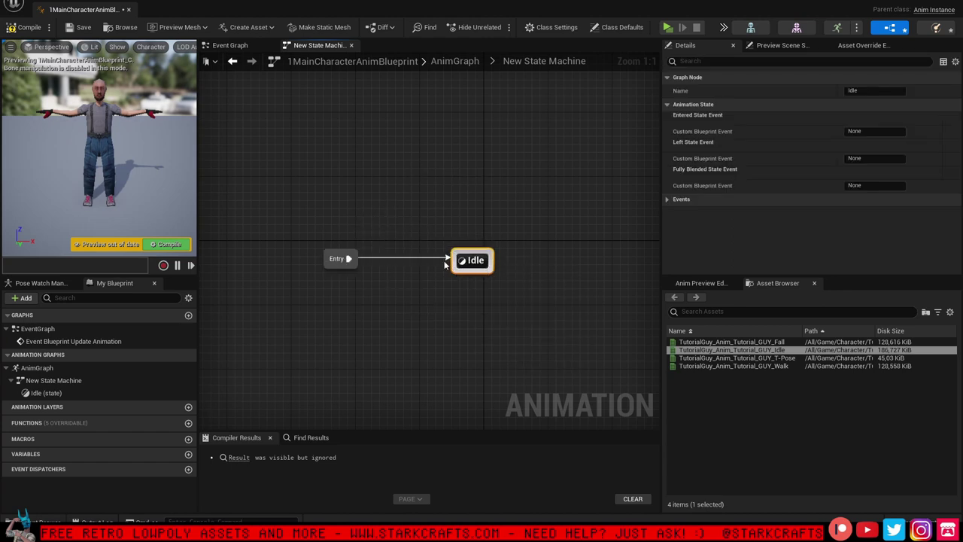
pyautogui.click(176, 243)
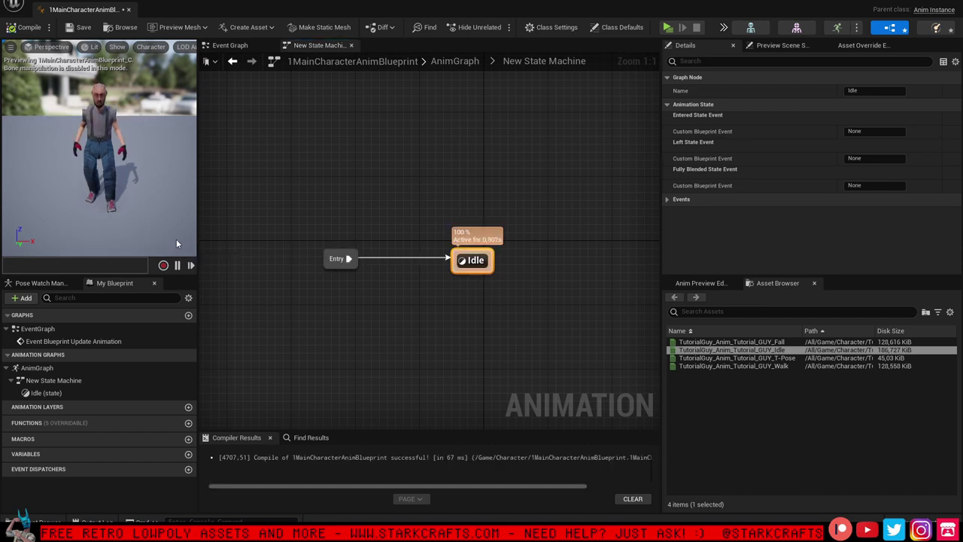
pyautogui.moveTo(125, 176)
pyautogui.mouseDown()
pyautogui.moveTo(83, 178)
pyautogui.moveTo(113, 177)
pyautogui.mouseUp()
pyautogui.scroll(3, 53, 67)
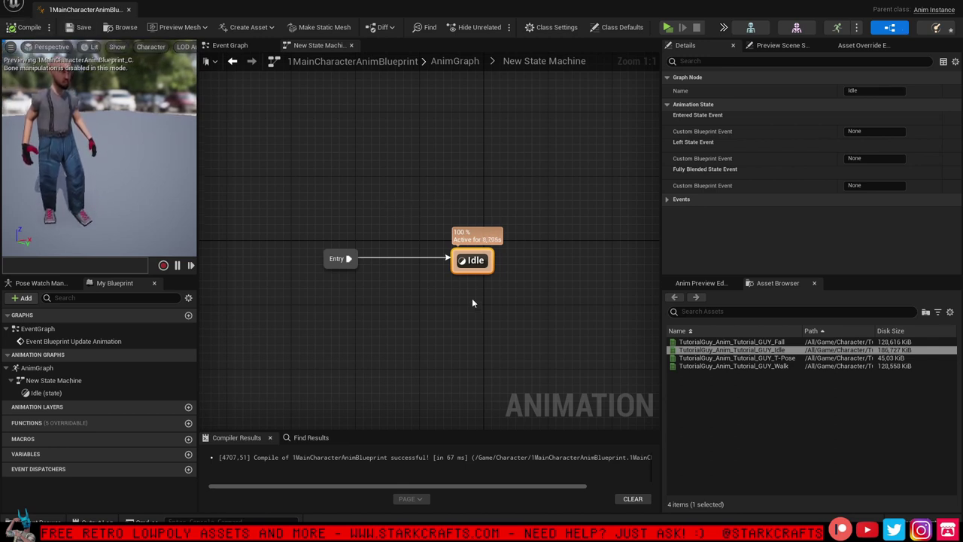
pyautogui.moveTo(426, 322); pyautogui.dragTo(416, 343, button='right')
pyautogui.moveTo(573, 325); pyautogui.dragTo(542, 329, button='right')
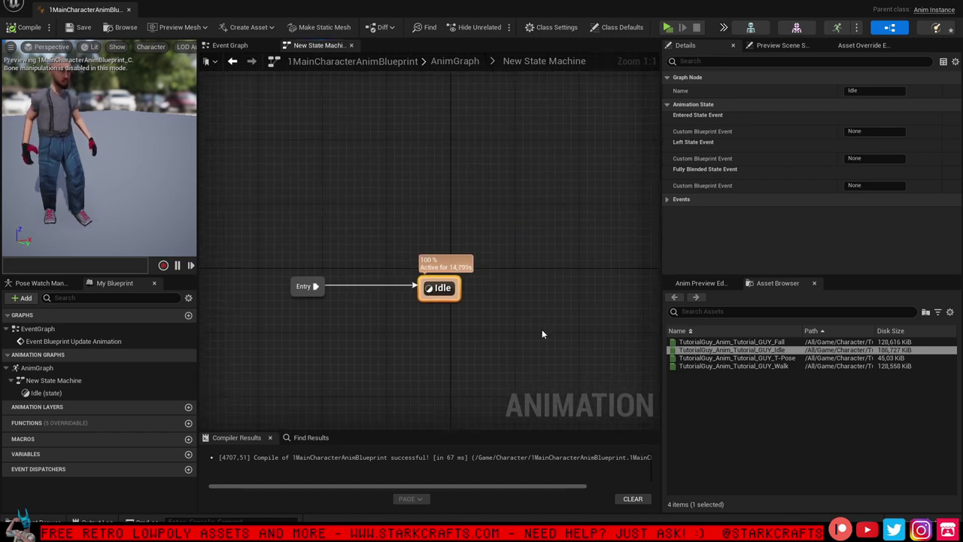
# Add a Walk state from the walk animation, named Walk and aligned with Idle
pyautogui.click(728, 366)
pyautogui.moveTo(728, 365); pyautogui.dragTo(570, 286)
pyautogui.press('Return')
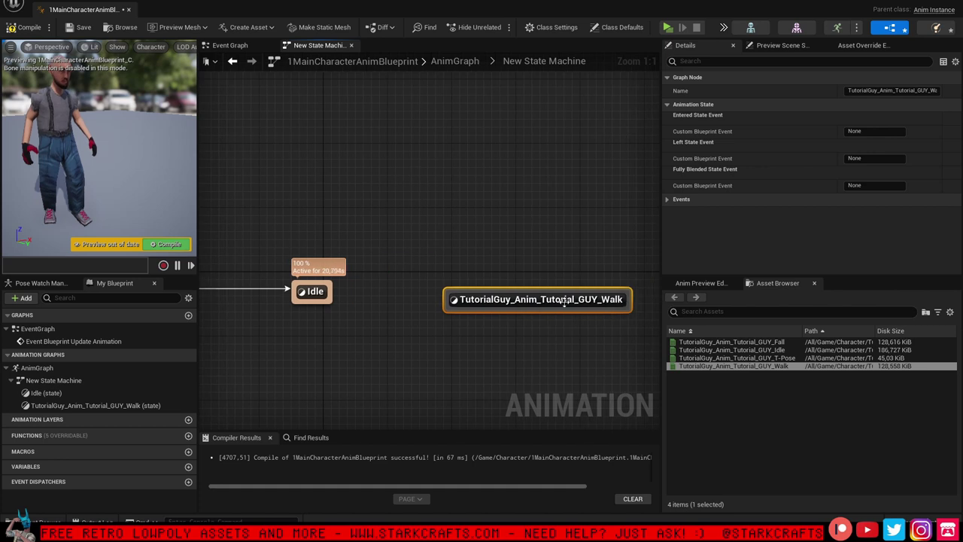
pyautogui.doubleClick(602, 299)
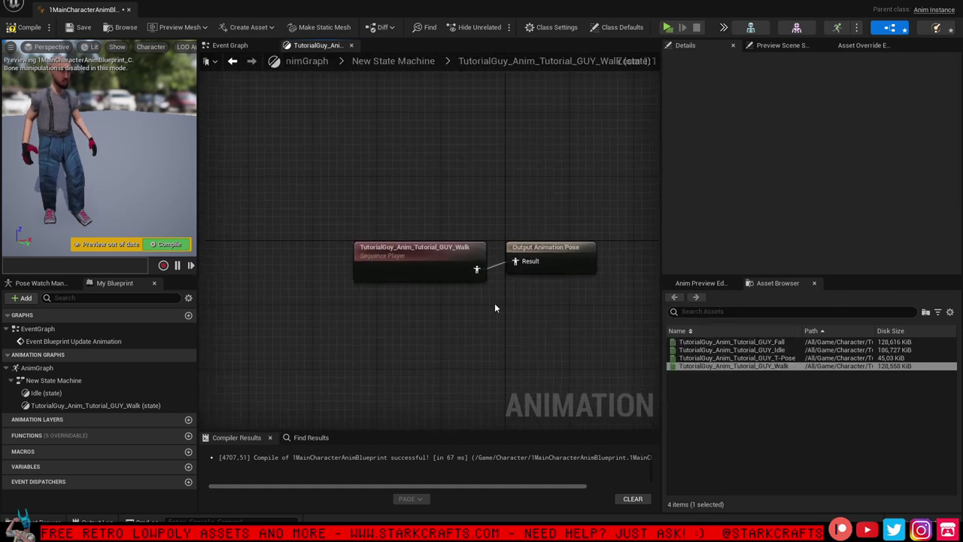
pyautogui.hotkey('alt', 'Left')
pyautogui.click(578, 300)
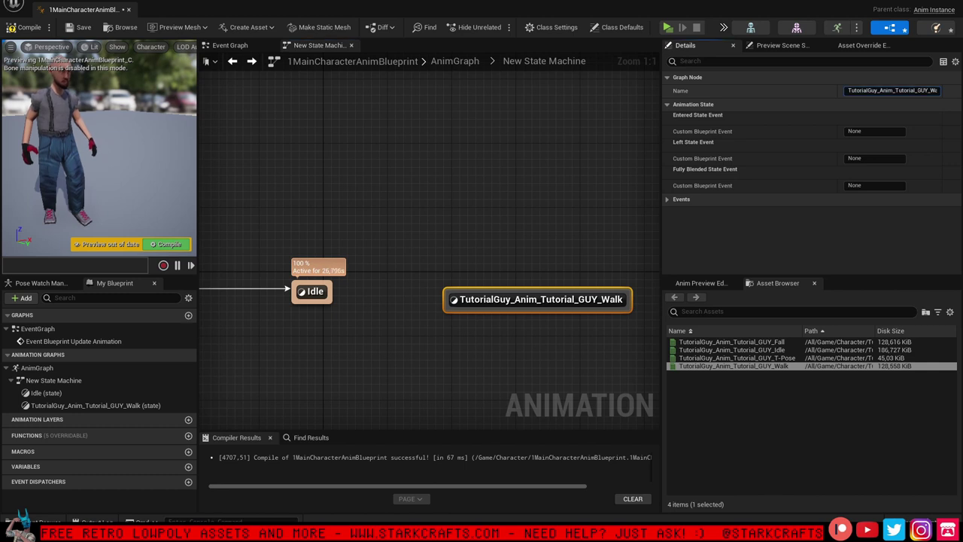
pyautogui.press('BackSpace')
pyautogui.press('BackSpace')
pyautogui.press('BackSpace')
pyautogui.press('BackSpace')
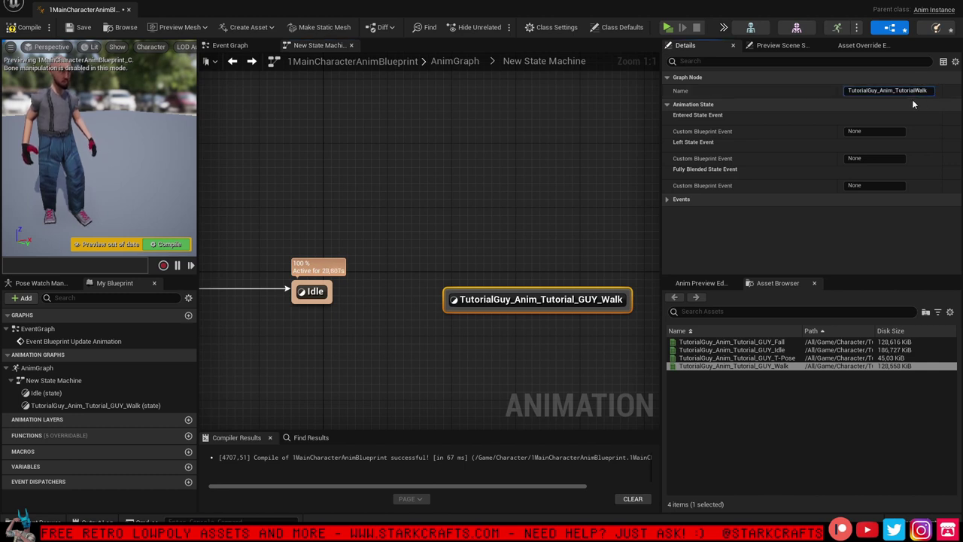
pyautogui.press('BackSpace')
pyautogui.press('BackSpace')
pyautogui.press('BackSpace')
pyautogui.press('BackSpace')
pyautogui.press('BackSpace')
pyautogui.press('BackSpace')
pyautogui.press('BackSpace')
pyautogui.press('BackSpace')
pyautogui.press('BackSpace')
pyautogui.press('BackSpace')
pyautogui.press('BackSpace')
pyautogui.press('BackSpace')
pyautogui.press('BackSpace')
pyautogui.press('BackSpace')
pyautogui.press('BackSpace')
pyautogui.press('BackSpace')
pyautogui.press('BackSpace')
pyautogui.press('BackSpace')
pyautogui.press('BackSpace')
pyautogui.press('BackSpace')
pyautogui.click(523, 222)
pyautogui.moveTo(477, 304); pyautogui.dragTo(502, 295)
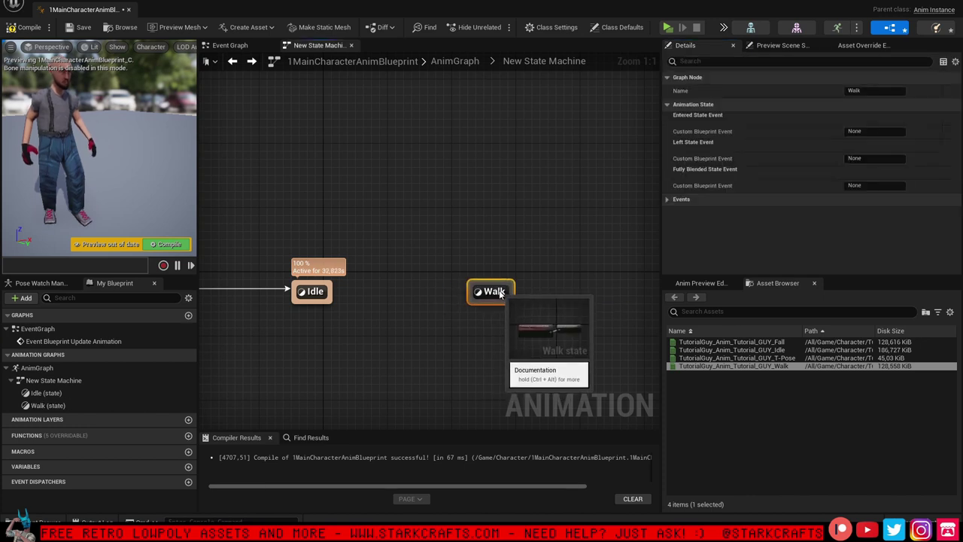
pyautogui.moveTo(392, 306); pyautogui.dragTo(463, 269, button='right')
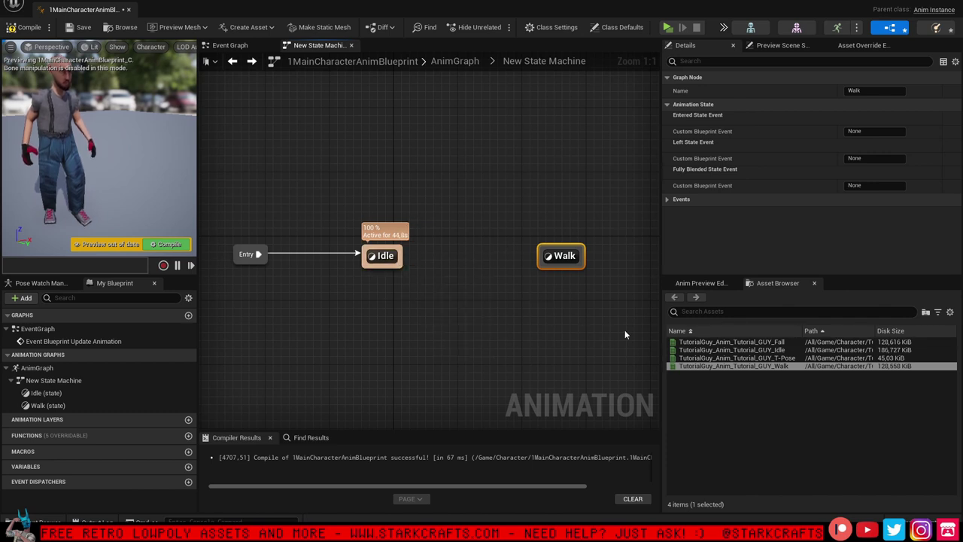
# Add a Fall state from the fall animation above Idle and recompile
pyautogui.moveTo(734, 342); pyautogui.dragTo(468, 109)
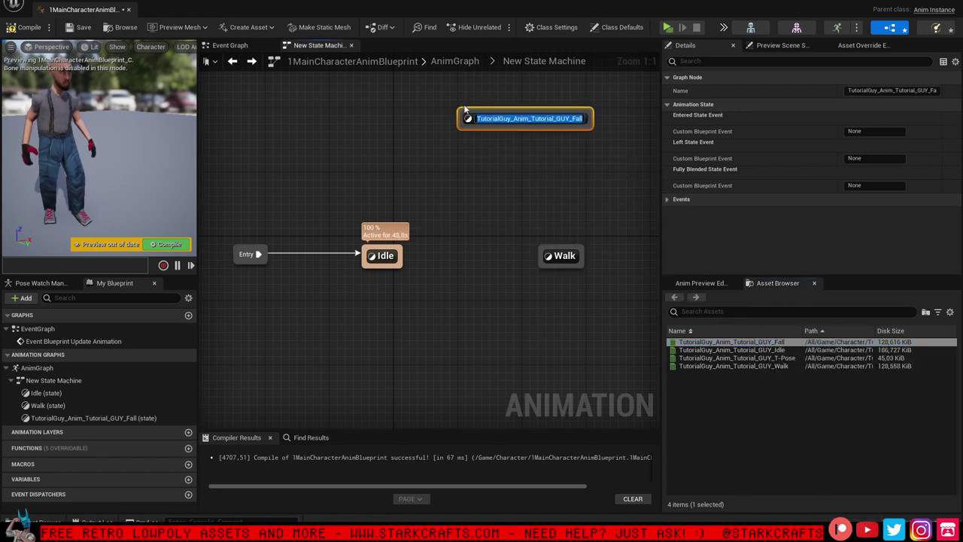
pyautogui.press('Return')
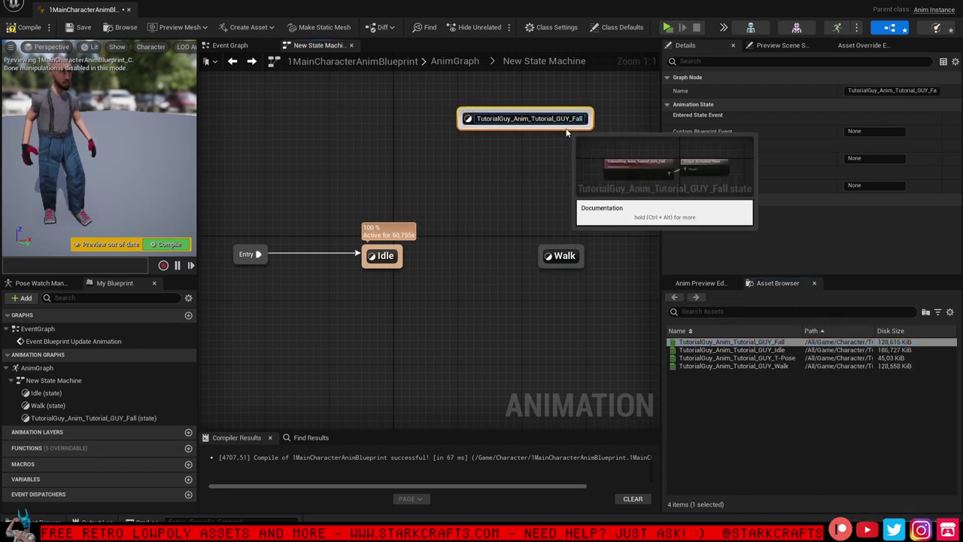
pyautogui.press('Delete')
pyautogui.press('Delete')
pyautogui.press('Delete')
pyautogui.press('Delete')
pyautogui.press('Delete')
pyautogui.press('Delete')
pyautogui.press('Delete')
pyautogui.press('Delete')
pyautogui.press('Delete')
pyautogui.press('Delete')
pyautogui.press('Delete')
pyautogui.press('Delete')
pyautogui.press('Delete')
pyautogui.press('Delete')
pyautogui.press('Delete')
pyautogui.press('Delete')
pyautogui.press('Delete')
pyautogui.press('Delete')
pyautogui.press('Delete')
pyautogui.press('Delete')
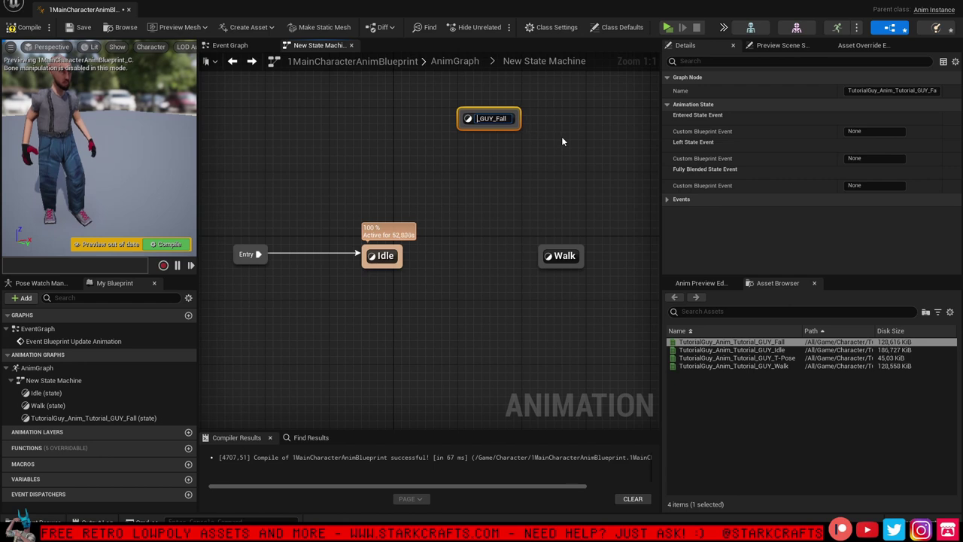
pyautogui.press('Delete')
pyautogui.press('Delete')
pyautogui.click(479, 194)
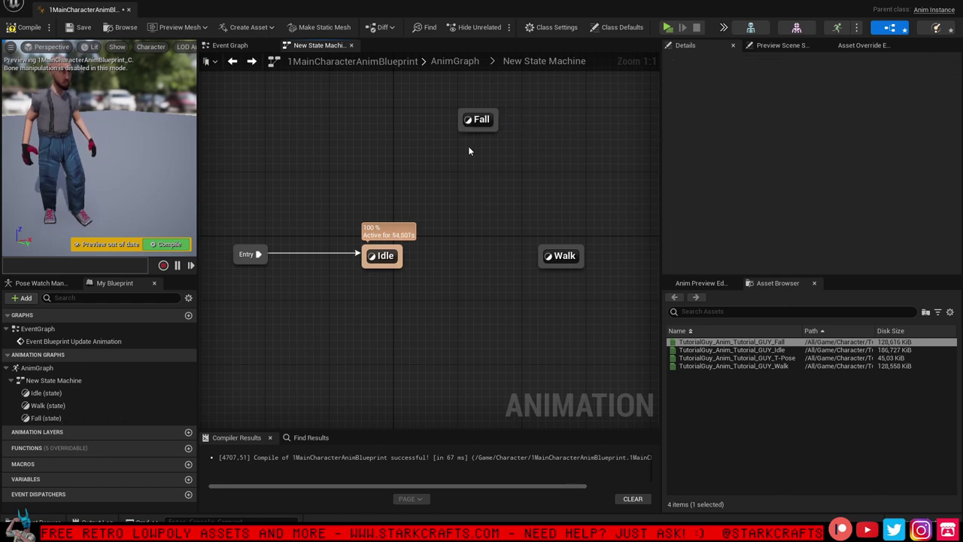
pyautogui.moveTo(484, 120)
pyautogui.mouseDown()
pyautogui.moveTo(460, 125)
pyautogui.moveTo(469, 129)
pyautogui.mouseUp()
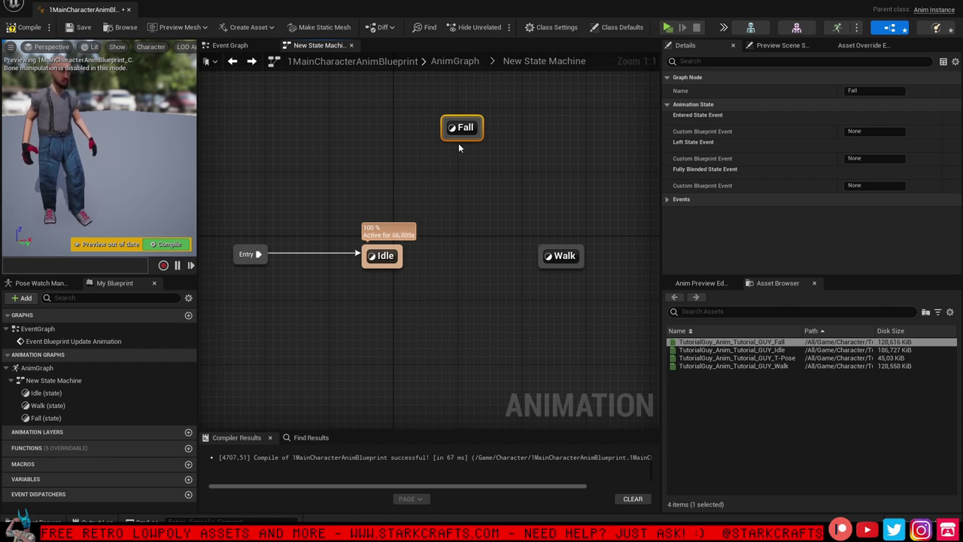
pyautogui.moveTo(459, 129); pyautogui.dragTo(459, 105)
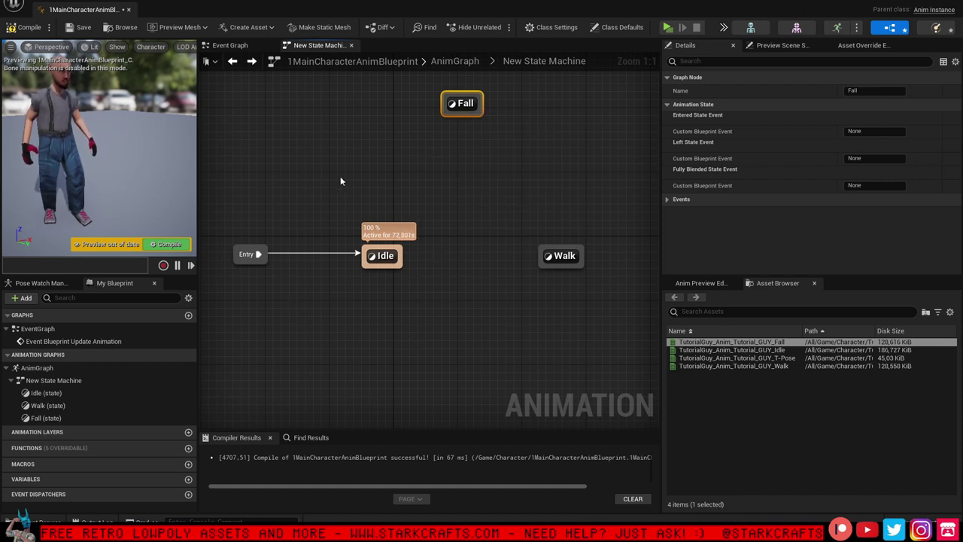
pyautogui.click(178, 266)
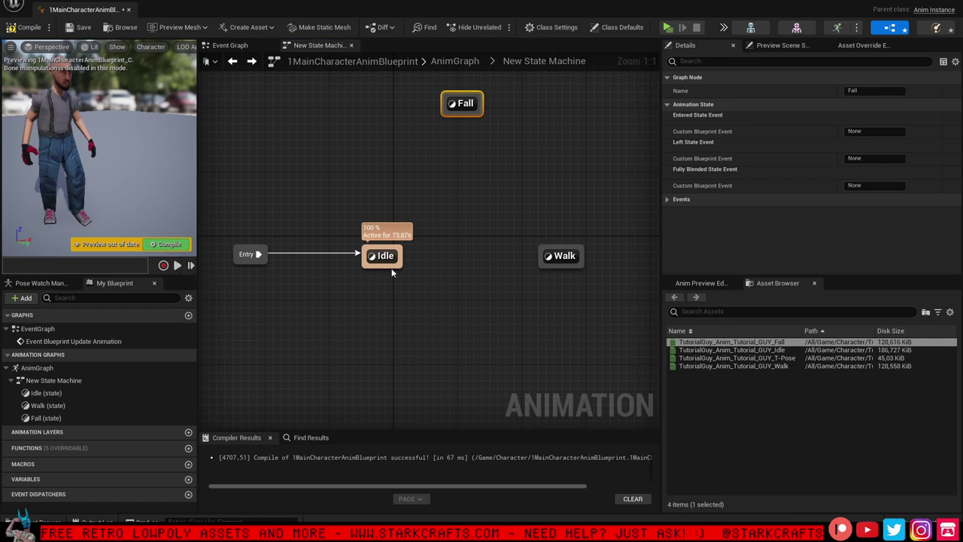
pyautogui.click(187, 248)
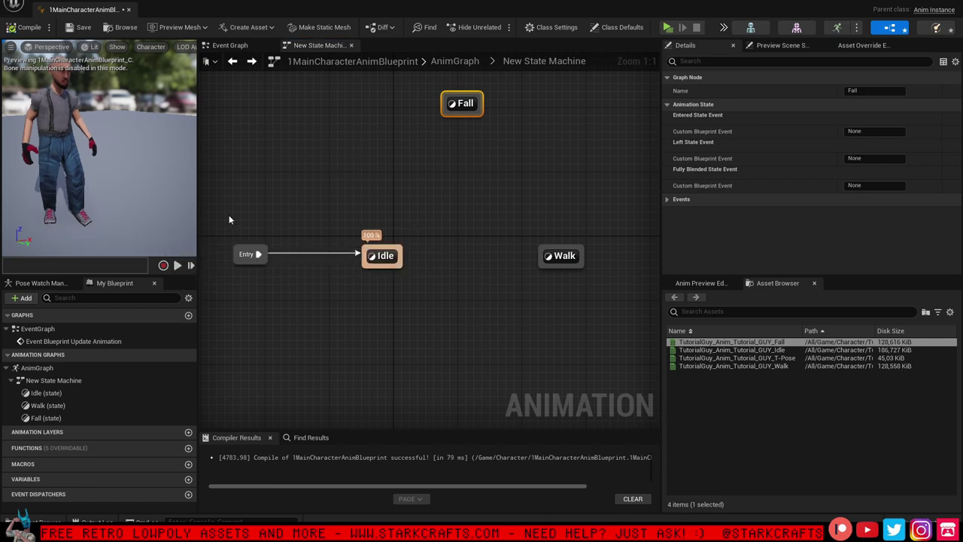
# Leave the state machine for the Event Graph with its Update Animation and Try Get Pawn Owner nodes
pyautogui.moveTo(455, 187); pyautogui.dragTo(462, 199, button='right')
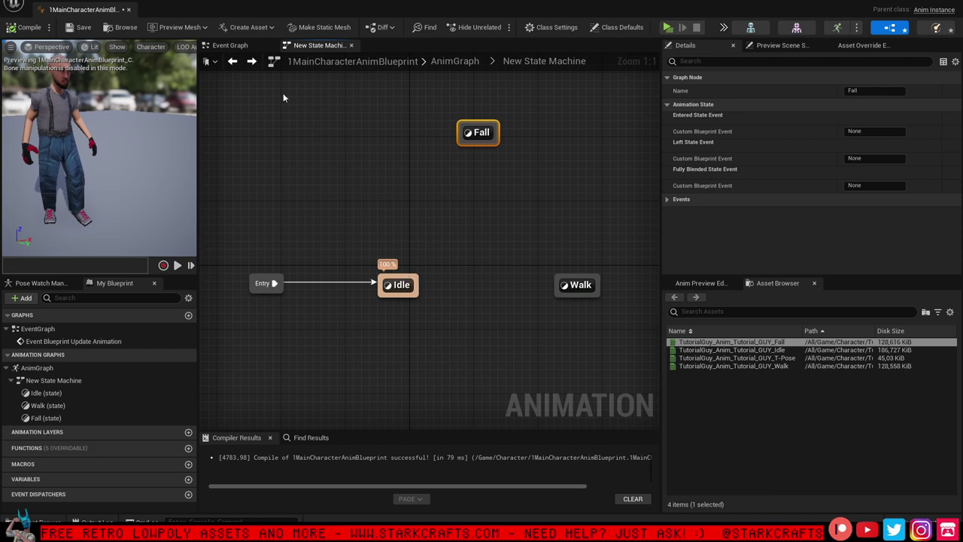
pyautogui.click(226, 46)
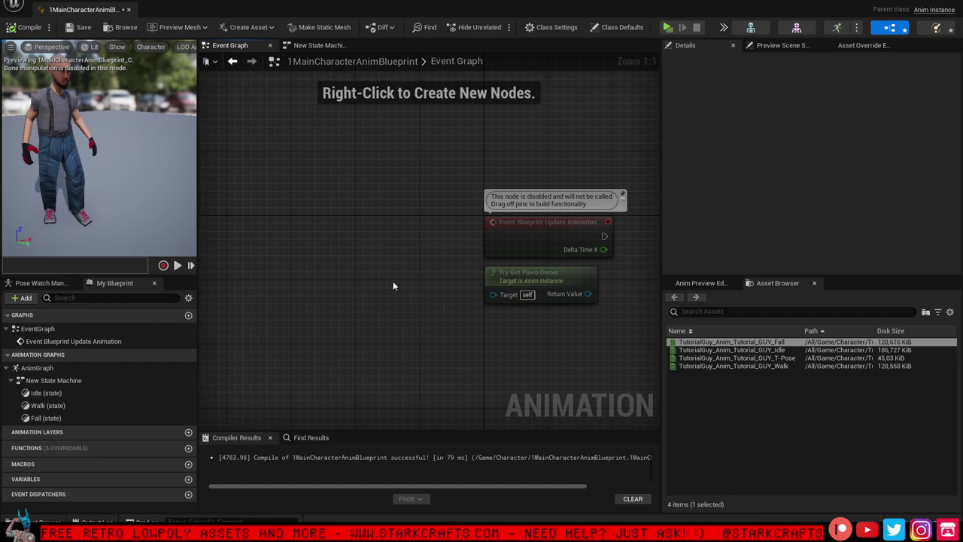
# Fire a Cast To 1MainCharacter from Update Animation, with Try Get Pawn Owner's Return Value as its Object
pyautogui.moveTo(393, 281); pyautogui.dragTo(414, 314, button='right')
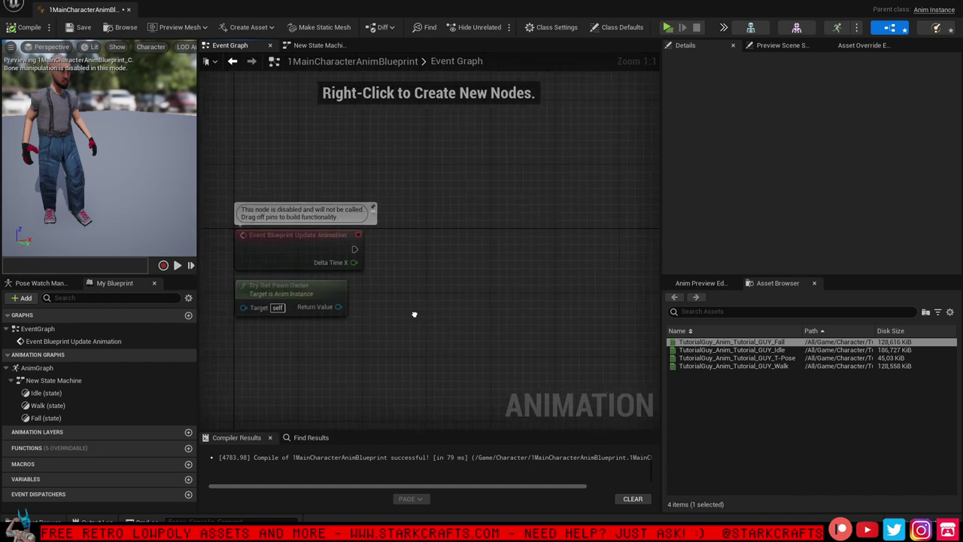
pyautogui.click(290, 252)
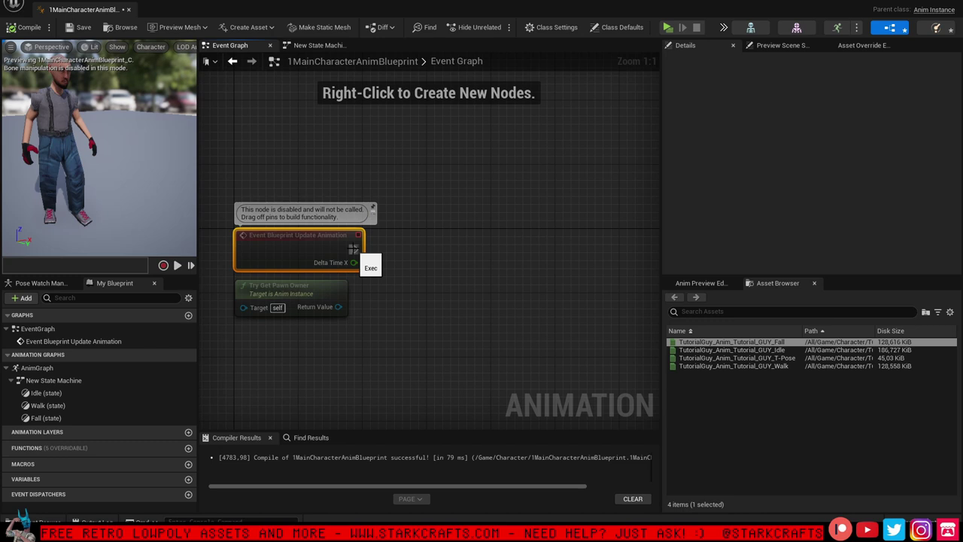
pyautogui.moveTo(354, 250); pyautogui.dragTo(451, 255)
pyautogui.write('cast')
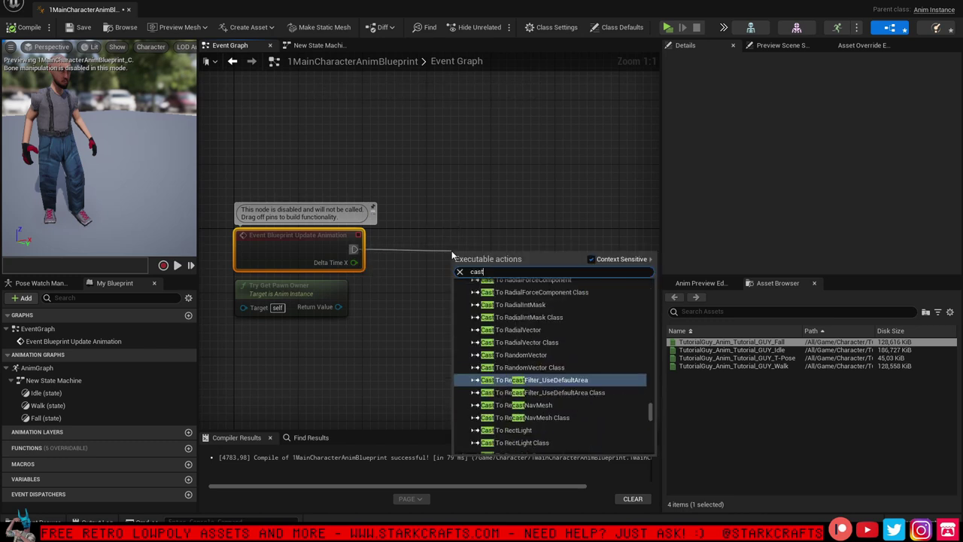
pyautogui.write(' to')
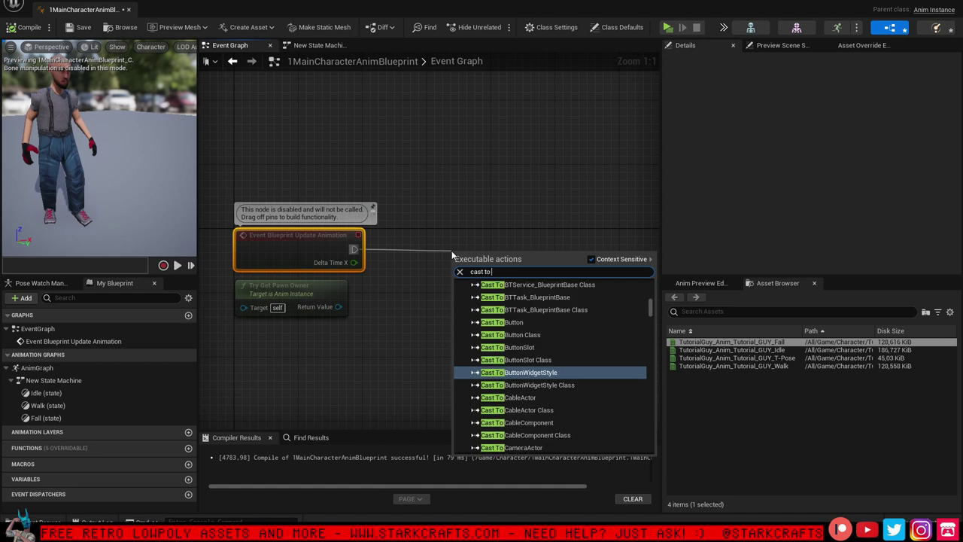
pyautogui.write(' 1')
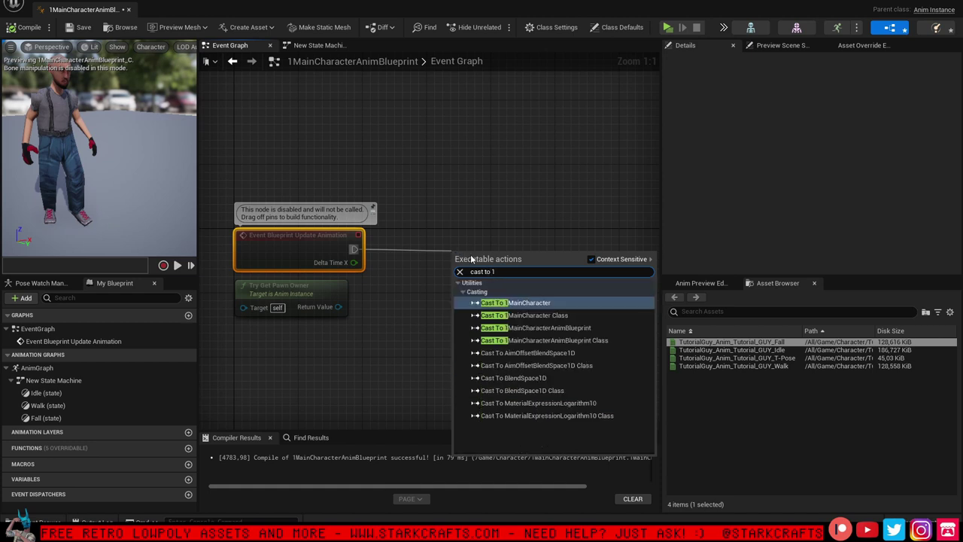
pyautogui.click(527, 303)
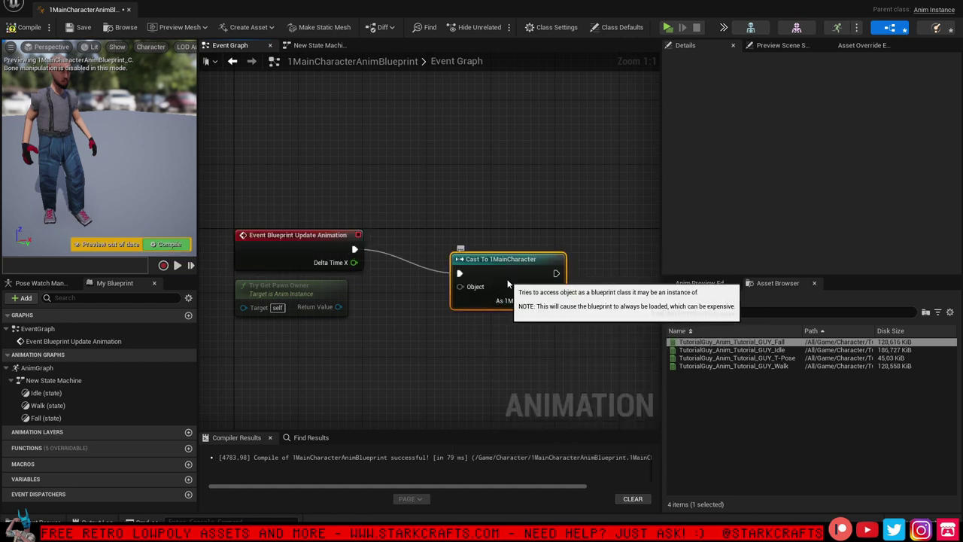
pyautogui.moveTo(500, 281); pyautogui.dragTo(492, 256)
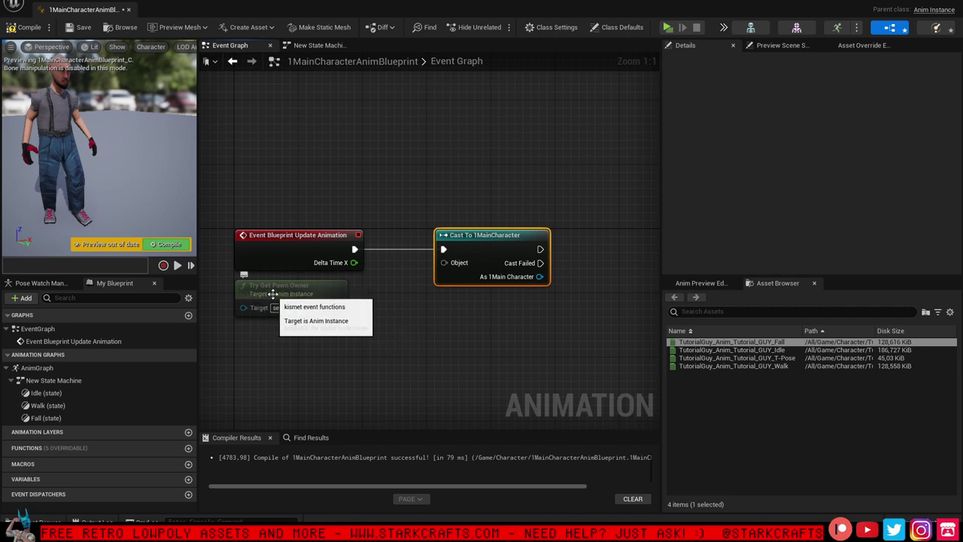
pyautogui.moveTo(339, 307); pyautogui.dragTo(444, 262)
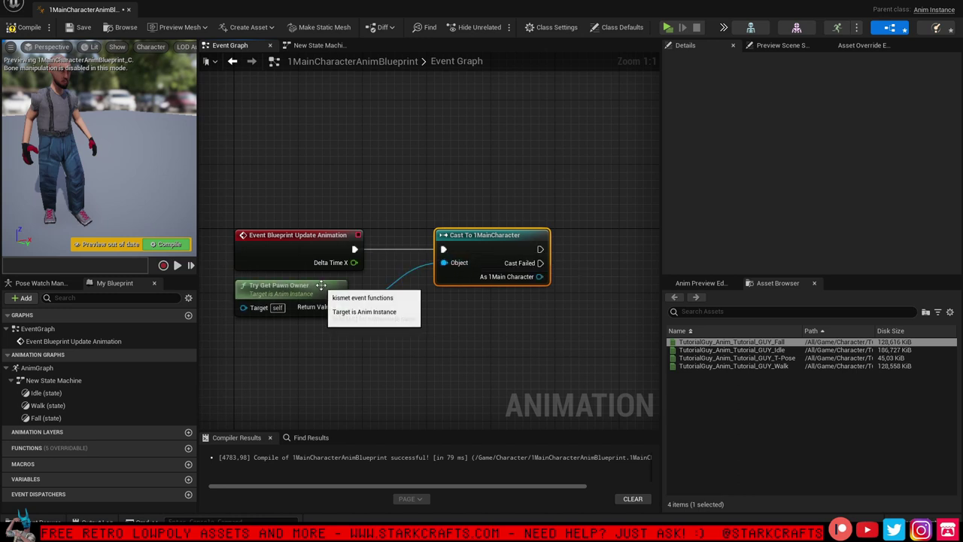
pyautogui.moveTo(321, 285); pyautogui.dragTo(336, 290)
pyautogui.moveTo(481, 324); pyautogui.dragTo(472, 302, button='right')
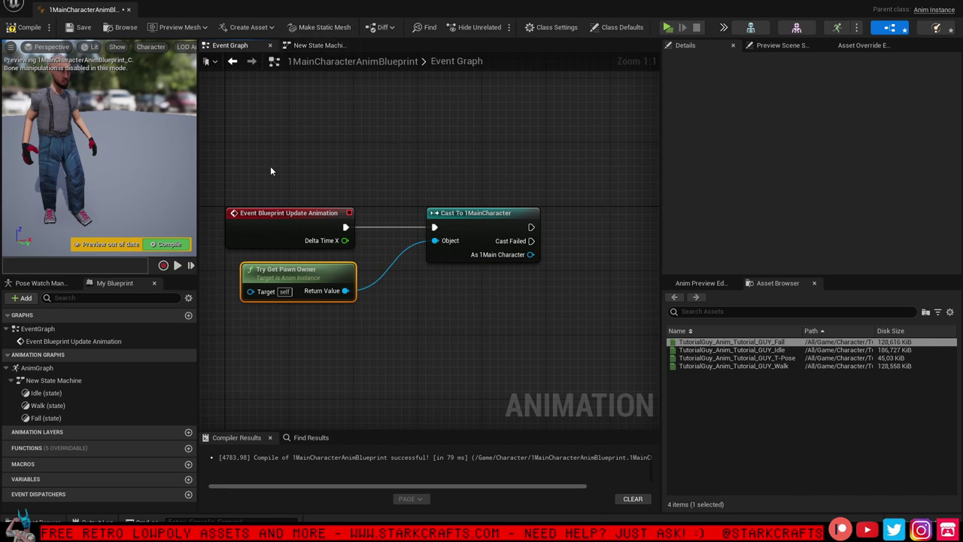
# Compile the animation blueprint and recentre the Event Graph nodes in view
pyautogui.click(167, 244)
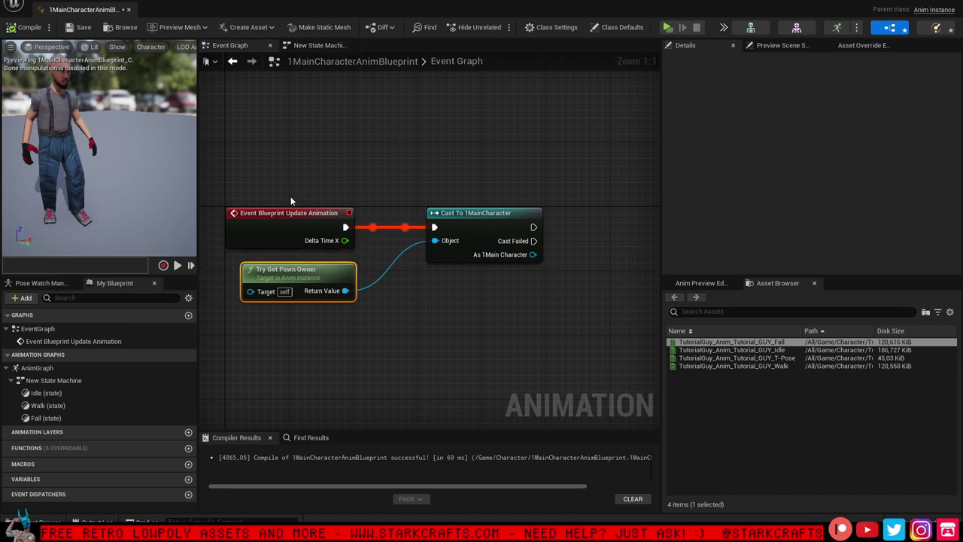
pyautogui.moveTo(520, 178); pyautogui.dragTo(492, 171, button='right')
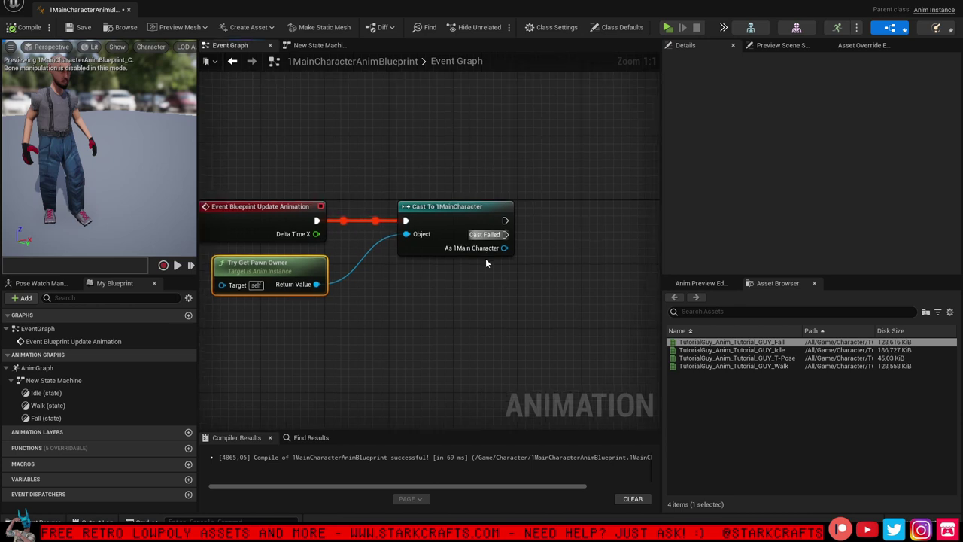
pyautogui.scroll(-3, 488, 273)
pyautogui.moveTo(481, 280); pyautogui.dragTo(387, 289, button='right')
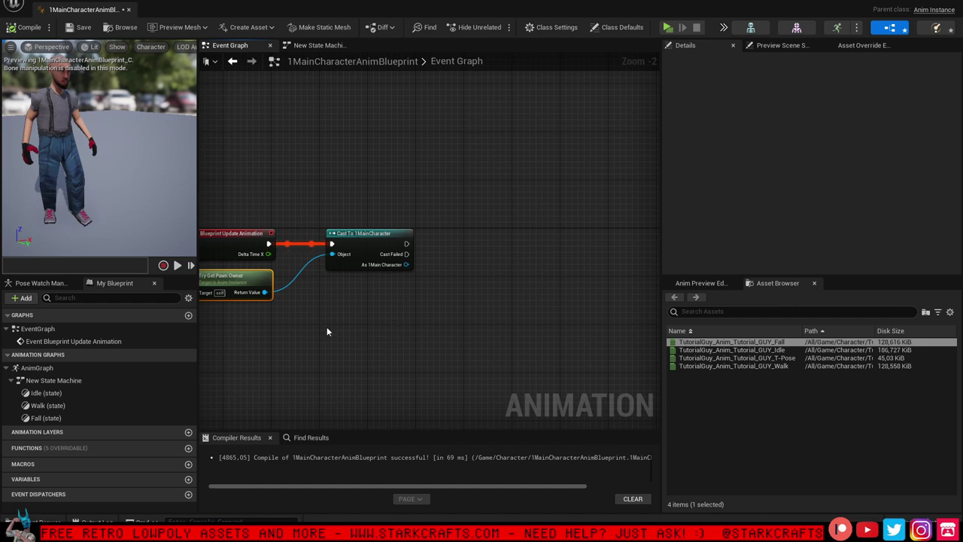
pyautogui.moveTo(327, 327); pyautogui.dragTo(347, 339, button='right')
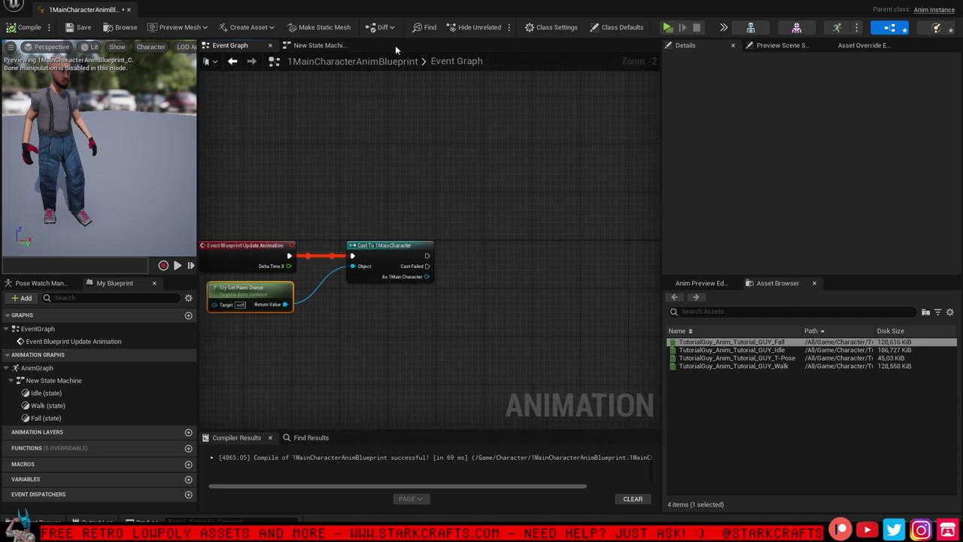
# Check the New State Machine graph, then return to the Event Graph
pyautogui.click(310, 45)
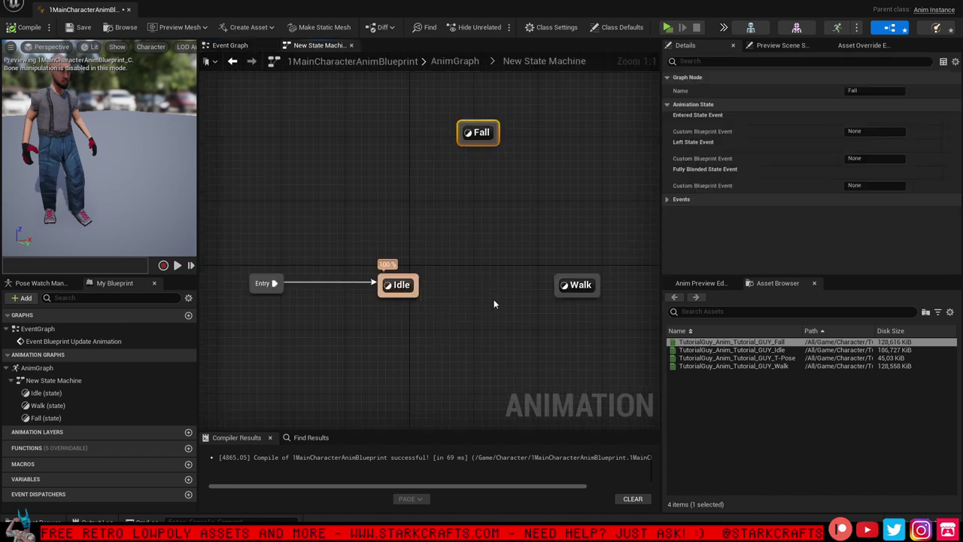
pyautogui.moveTo(601, 246); pyautogui.dragTo(567, 219, button='right')
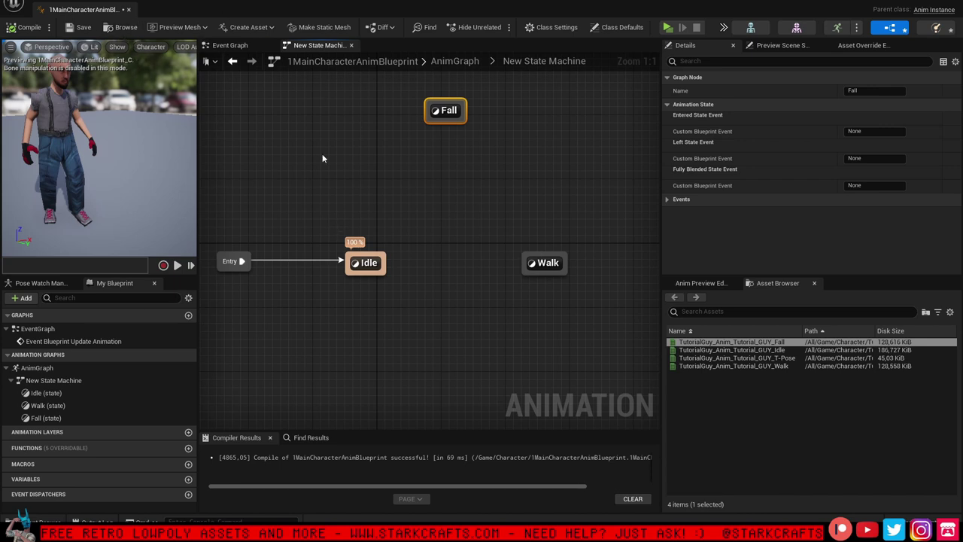
pyautogui.click(242, 46)
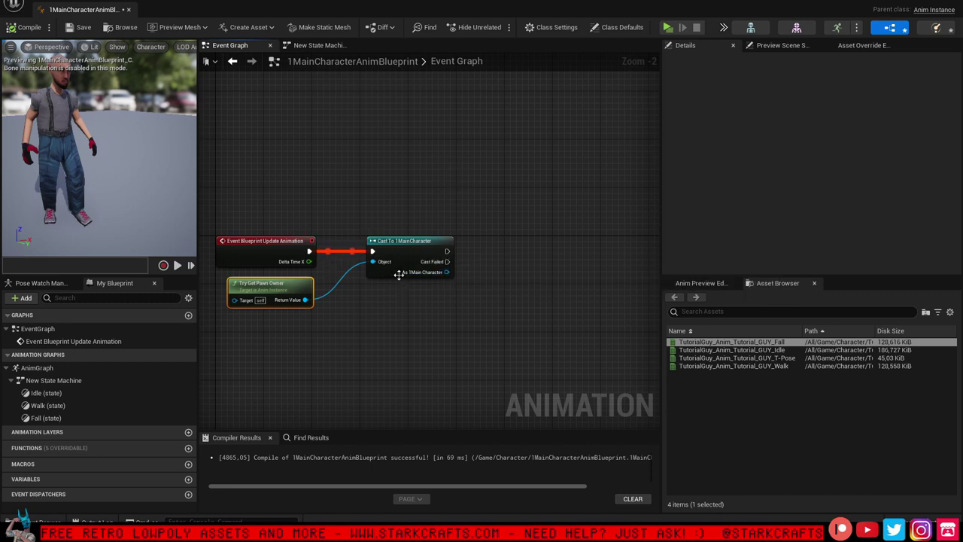
# Add a Get Velocity node targeting the cast's As 1MainCharacter output
pyautogui.moveTo(446, 271); pyautogui.dragTo(475, 356)
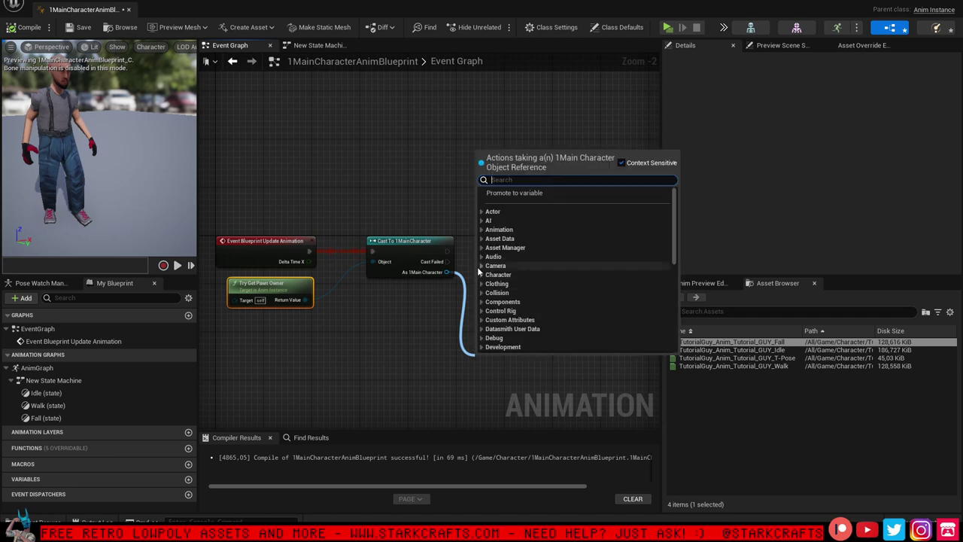
pyautogui.write('velo')
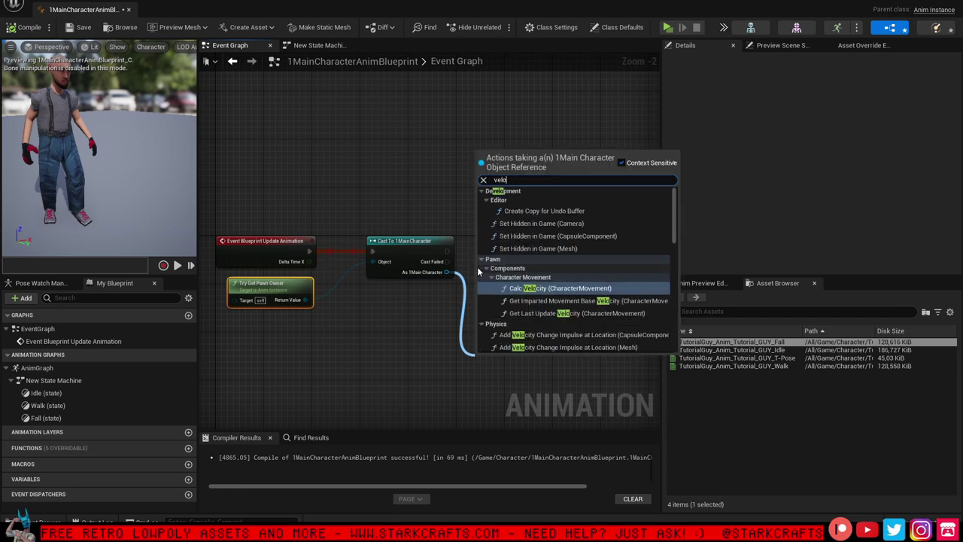
pyautogui.write('city')
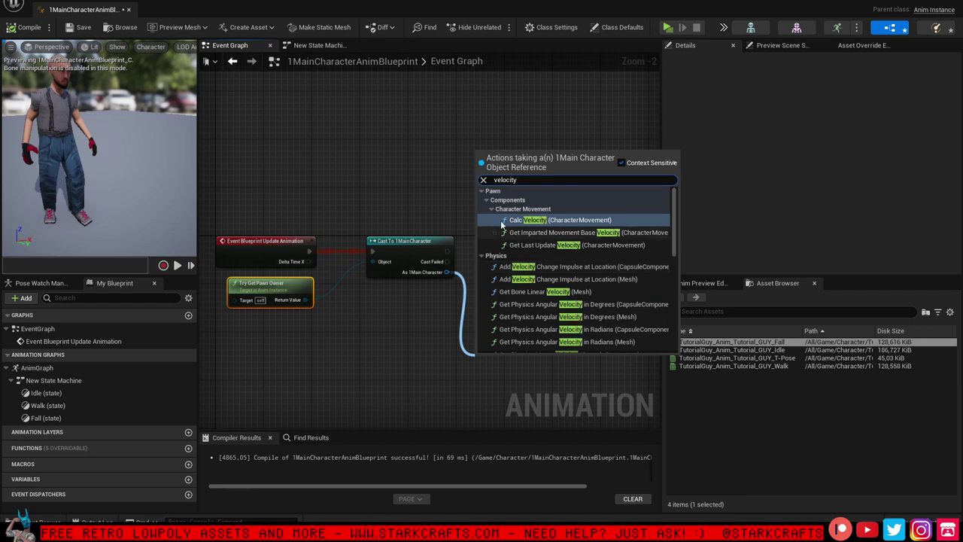
pyautogui.press('Home')
pyautogui.write('get')
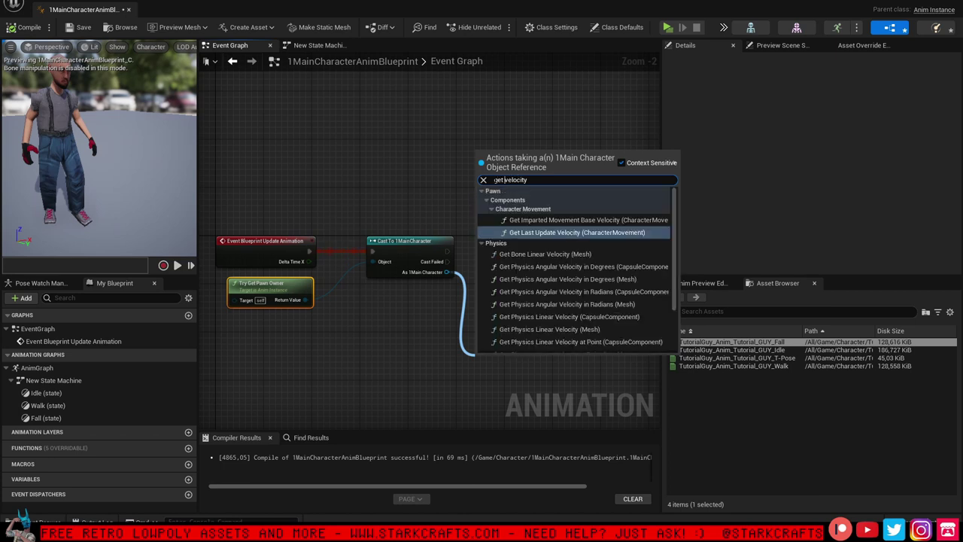
pyautogui.click(526, 204)
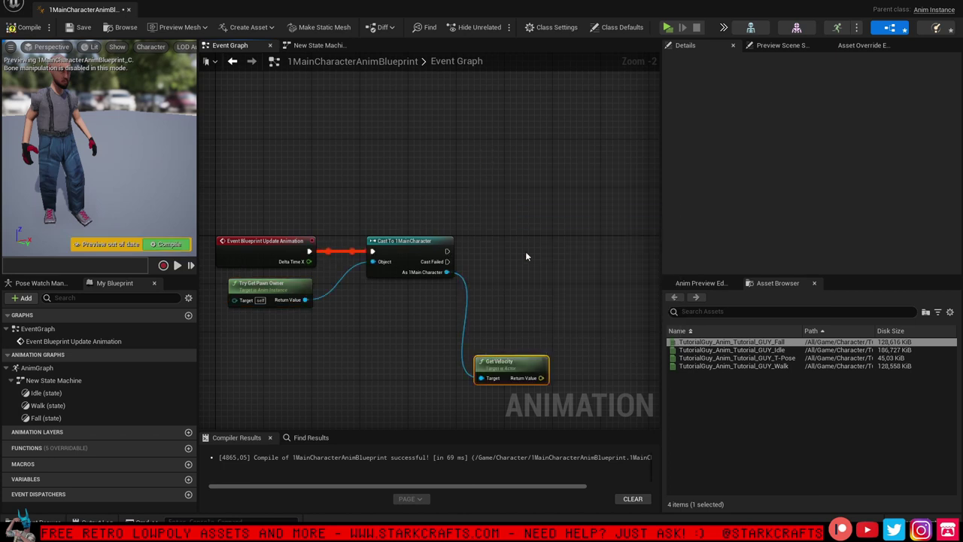
pyautogui.moveTo(540, 308); pyautogui.dragTo(480, 271, button='right')
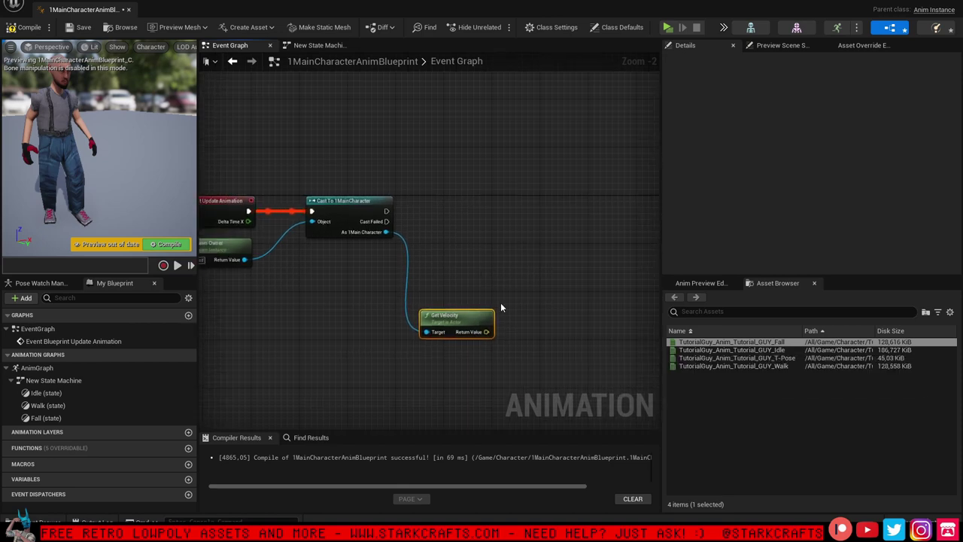
pyautogui.moveTo(525, 338); pyautogui.dragTo(471, 323, button='right')
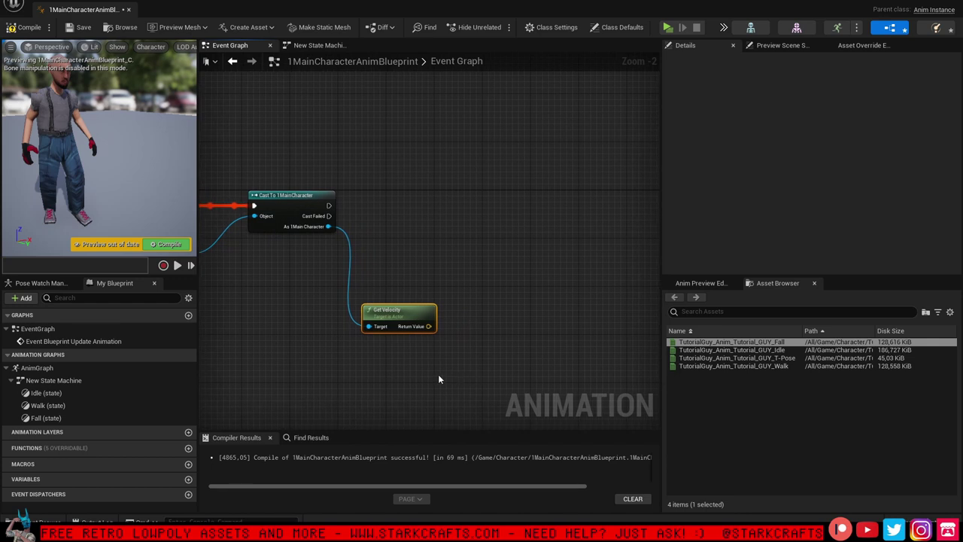
# Feed Get Velocity's Return Value into a new Vector Length node placed beside it
pyautogui.moveTo(429, 326); pyautogui.dragTo(489, 263)
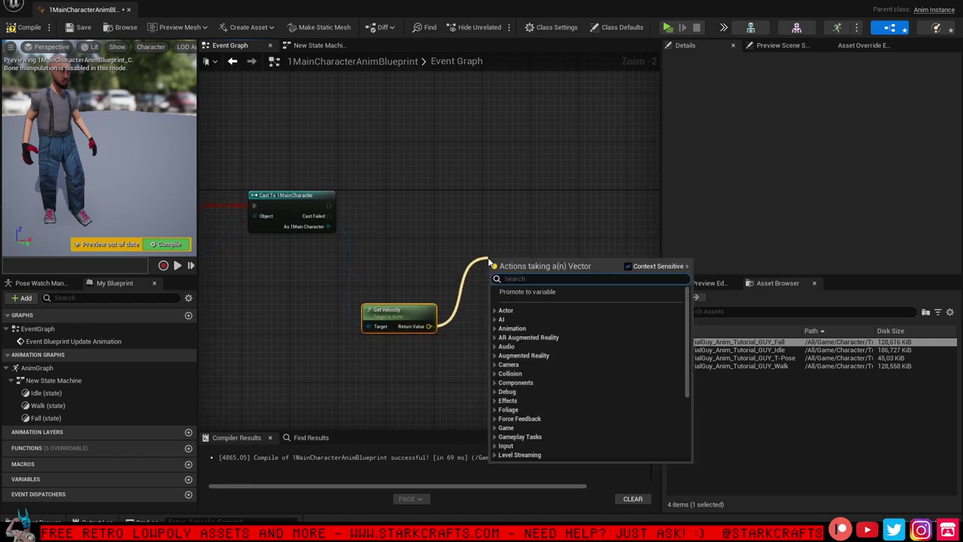
pyautogui.write('vecto')
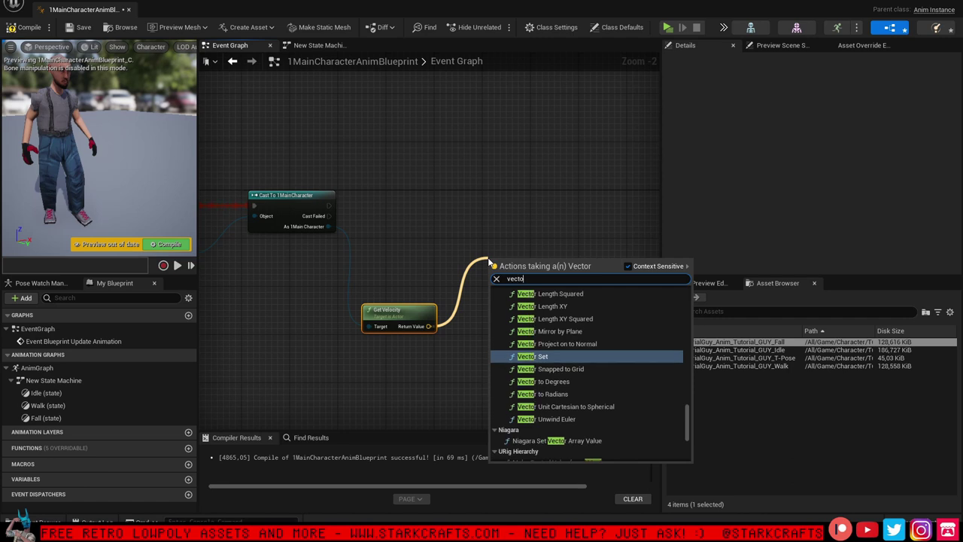
pyautogui.write('r l')
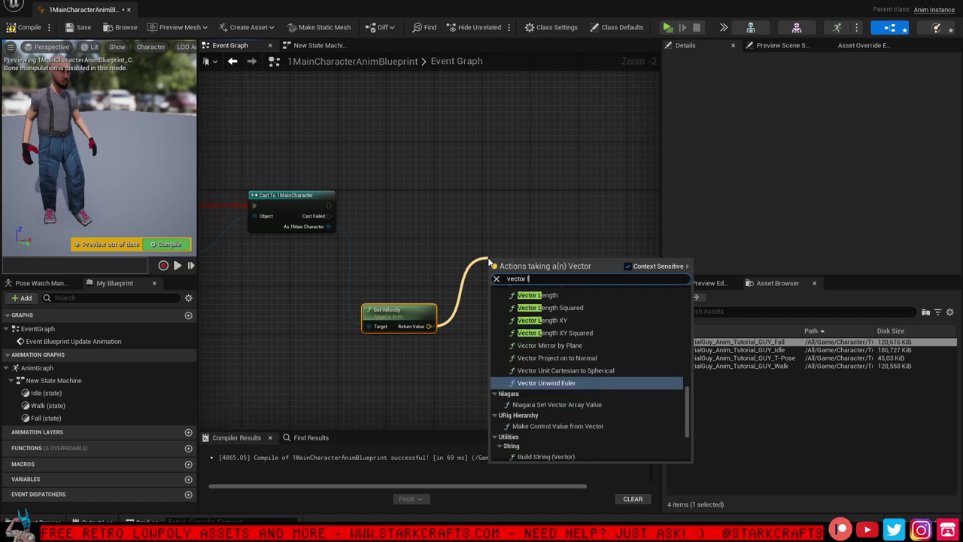
pyautogui.scroll(1, 592, 343)
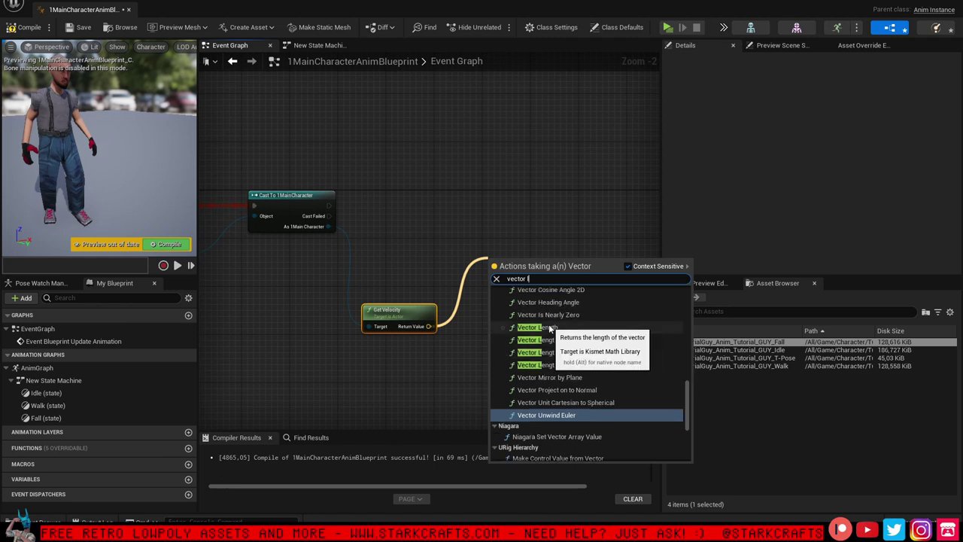
pyautogui.click(560, 329)
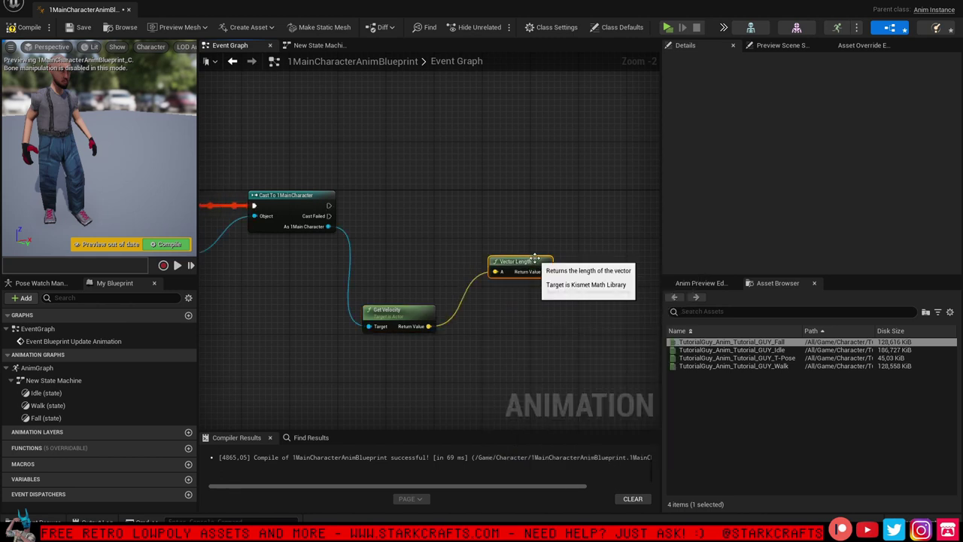
pyautogui.moveTo(527, 262); pyautogui.dragTo(521, 318)
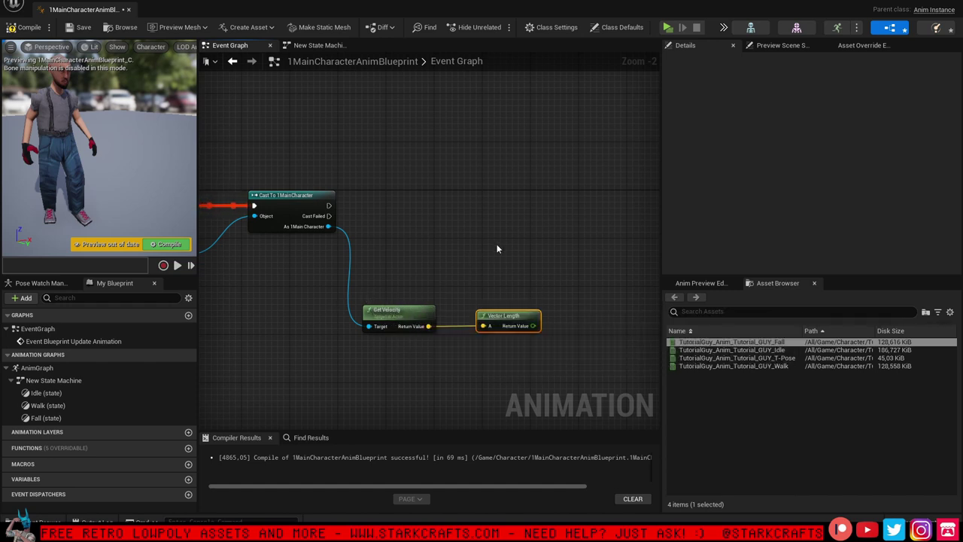
pyautogui.moveTo(499, 247); pyautogui.dragTo(462, 249, button='right')
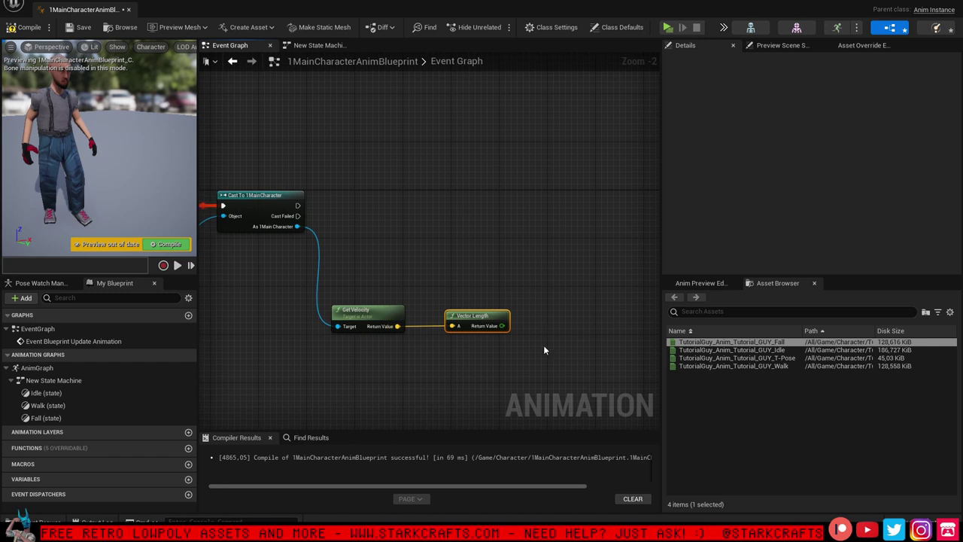
pyautogui.moveTo(520, 249)
pyautogui.mouseDown(button='right')
pyautogui.moveTo(502, 254)
pyautogui.moveTo(512, 259)
pyautogui.mouseUp(button='right')
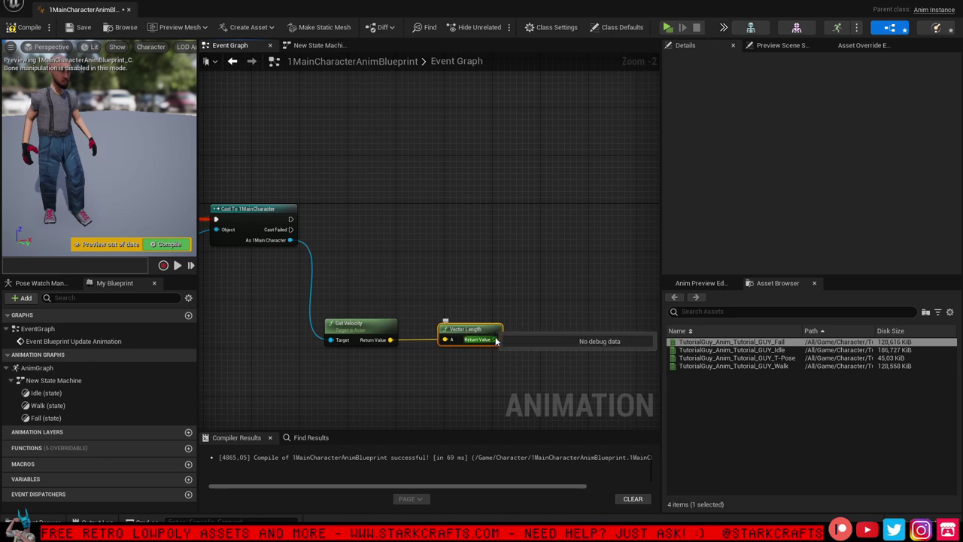
# Promote Vector Length's Return Value to a float variable Speed and run SET Speed after the cast
pyautogui.moveTo(494, 339); pyautogui.dragTo(538, 279)
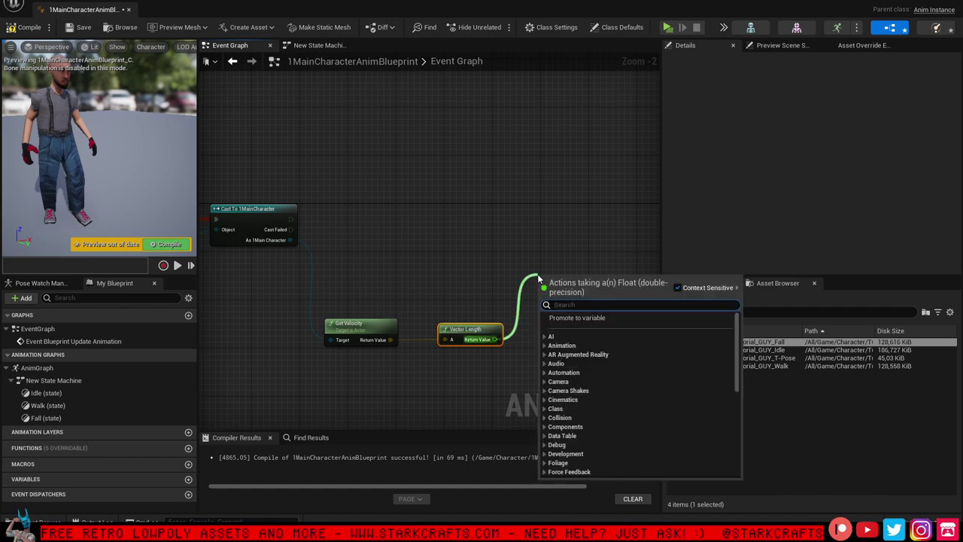
pyautogui.click(579, 319)
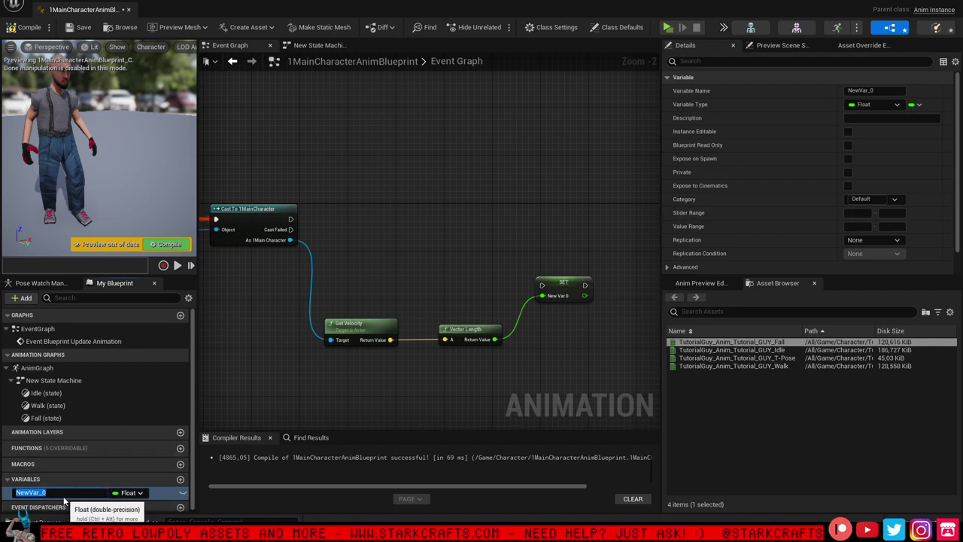
pyautogui.write('Speed')
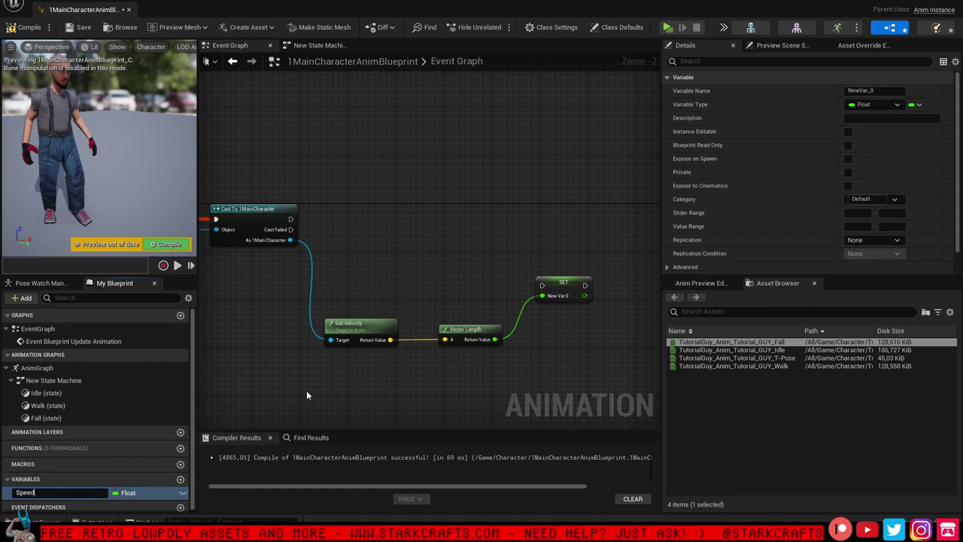
pyautogui.press('Return')
pyautogui.moveTo(561, 287); pyautogui.dragTo(521, 233)
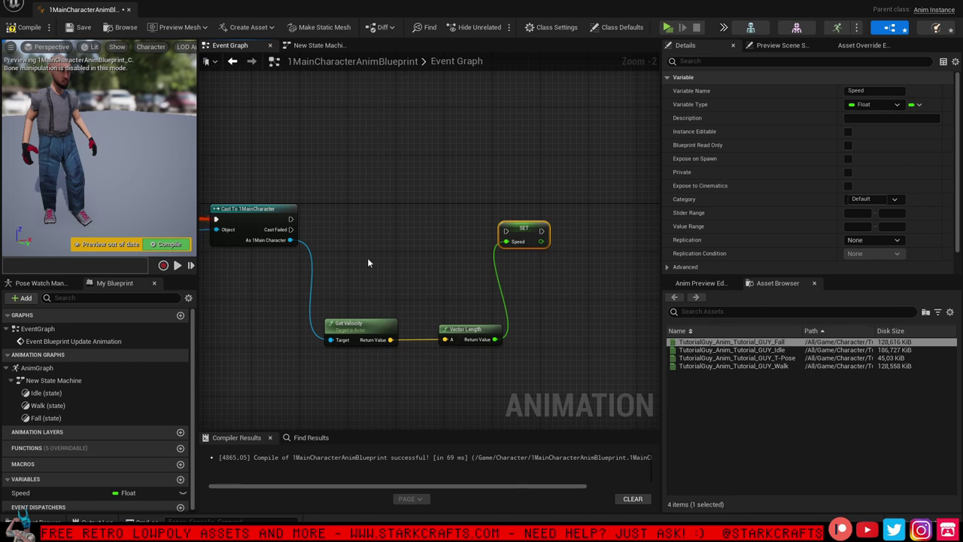
pyautogui.moveTo(292, 219); pyautogui.dragTo(513, 225)
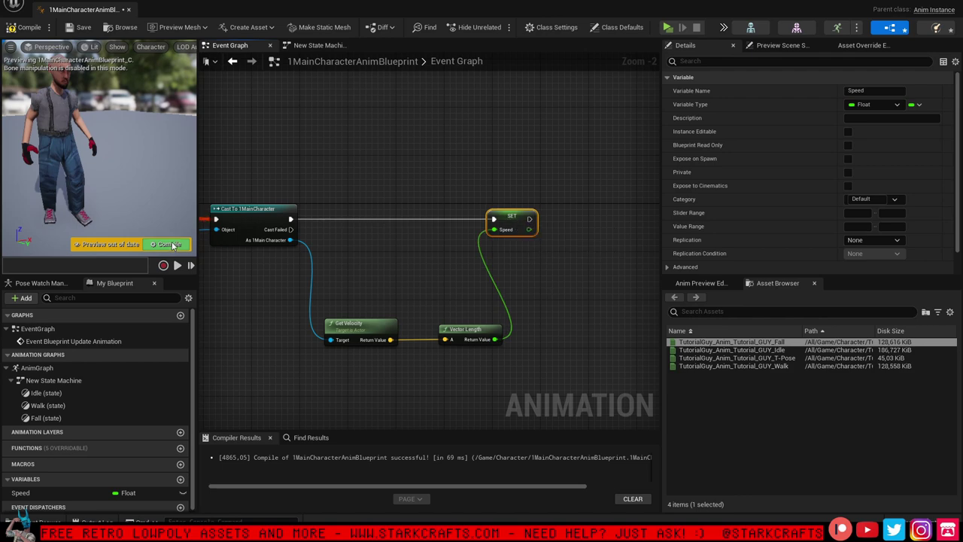
# Recompile the anim blueprint and move Get Velocity and Vector Length up
pyautogui.press('F7')
pyautogui.moveTo(515, 263); pyautogui.dragTo(544, 262, button='right')
pyautogui.moveTo(522, 403); pyautogui.dragTo(374, 296)
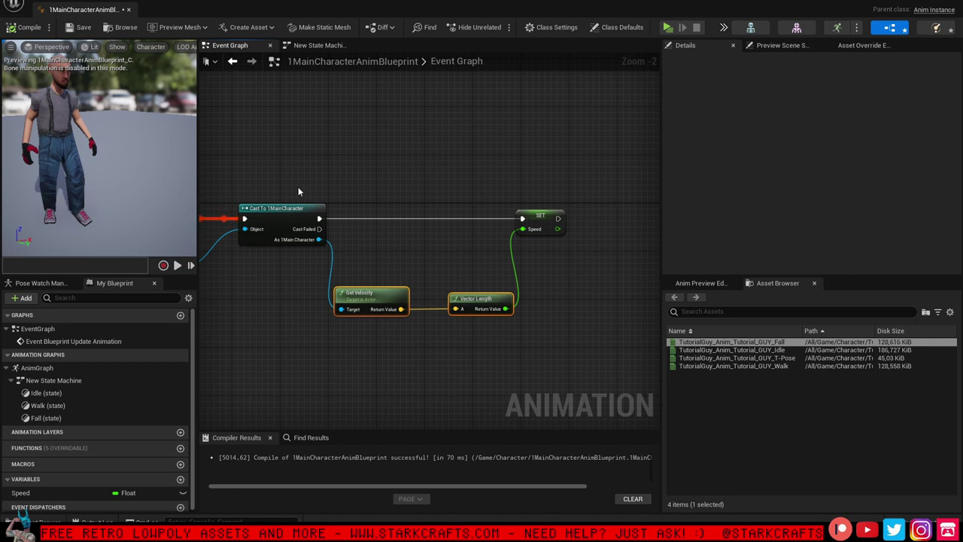
pyautogui.moveTo(478, 195); pyautogui.dragTo(469, 204, button='right')
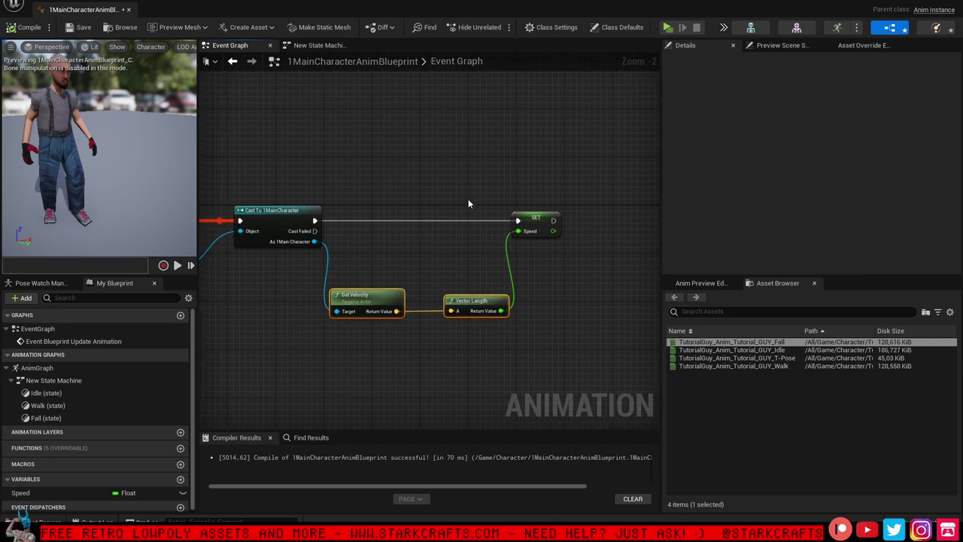
# Draw an Idle-to-Walk transition in New State Machine, glance at its rule, and return
pyautogui.click(322, 47)
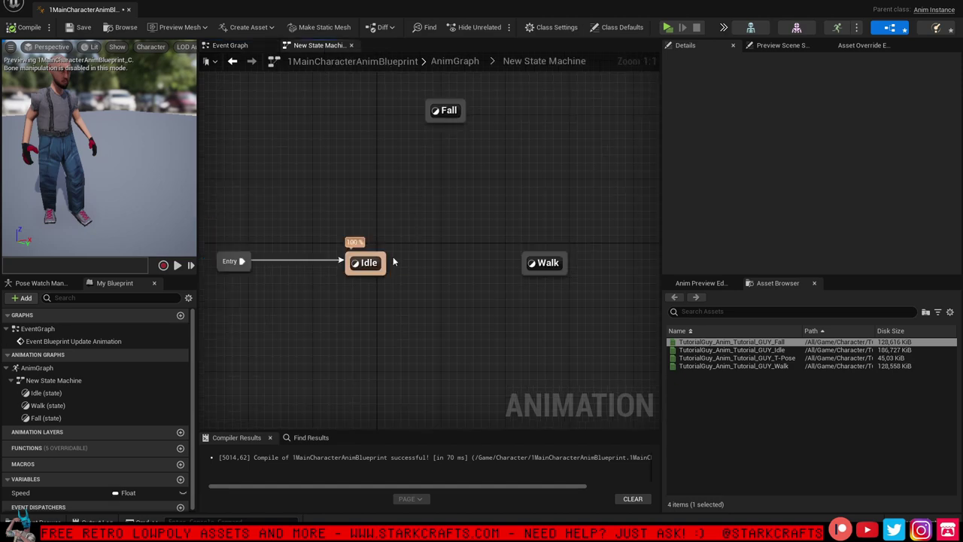
pyautogui.moveTo(385, 265); pyautogui.dragTo(542, 266)
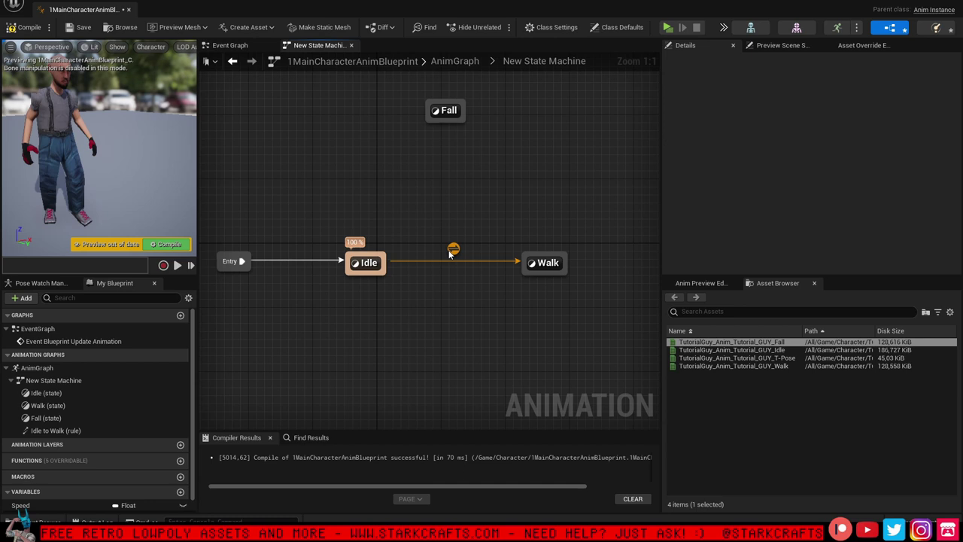
pyautogui.doubleClick(452, 251)
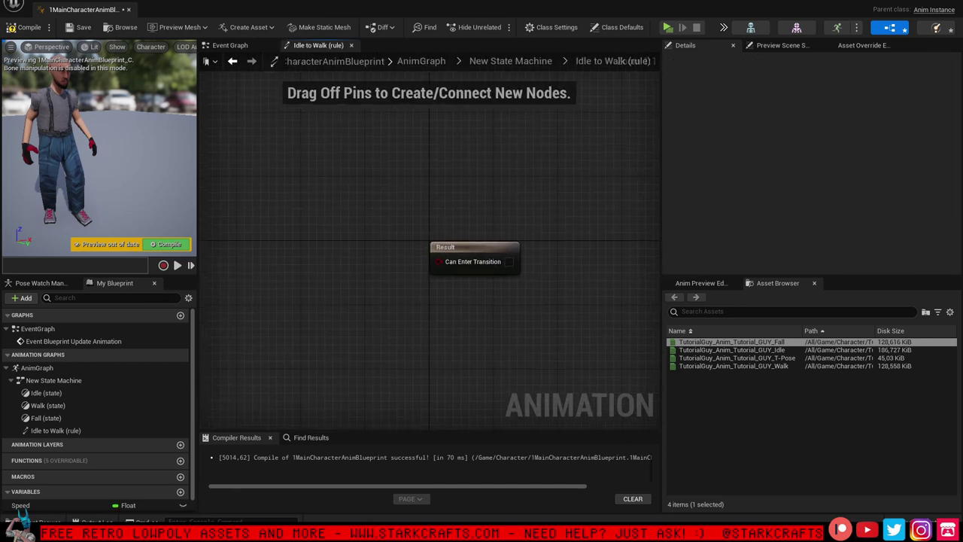
pyautogui.moveTo(301, 280); pyautogui.dragTo(403, 285, button='right')
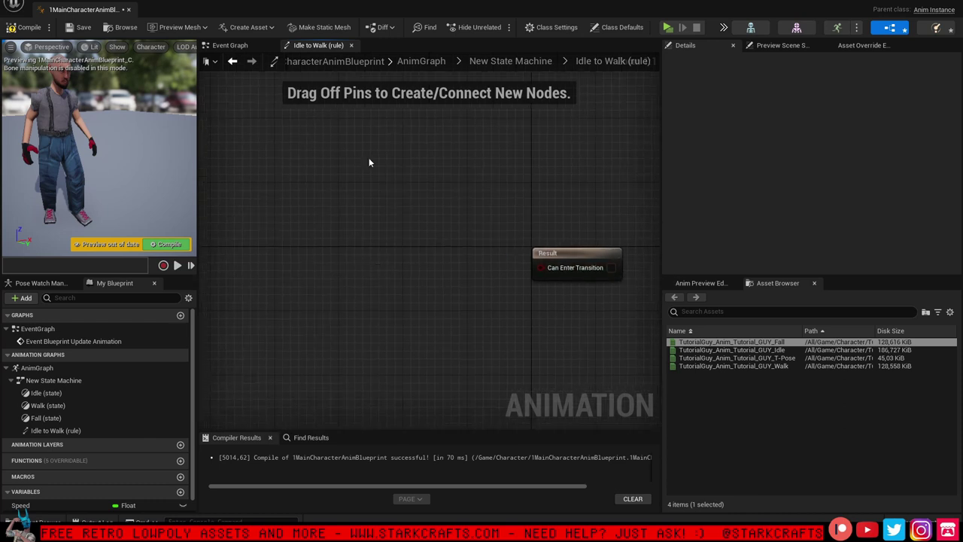
pyautogui.click(527, 65)
pyautogui.moveTo(433, 322); pyautogui.dragTo(391, 251, button='right')
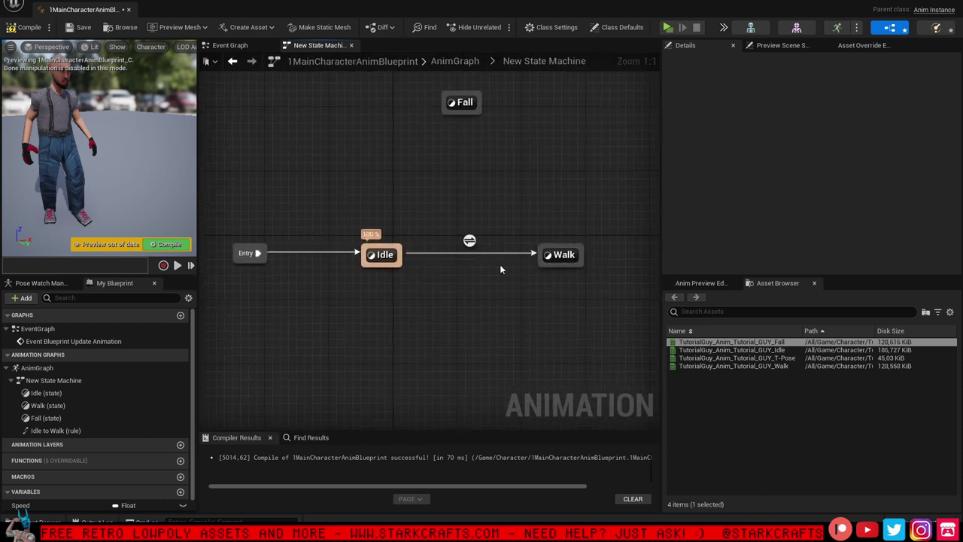
pyautogui.click(470, 241)
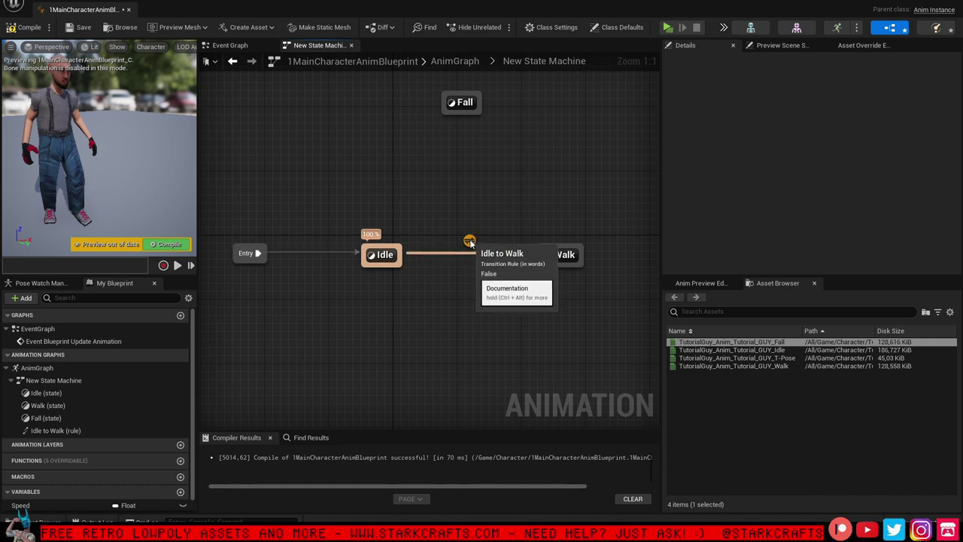
pyautogui.click(384, 256)
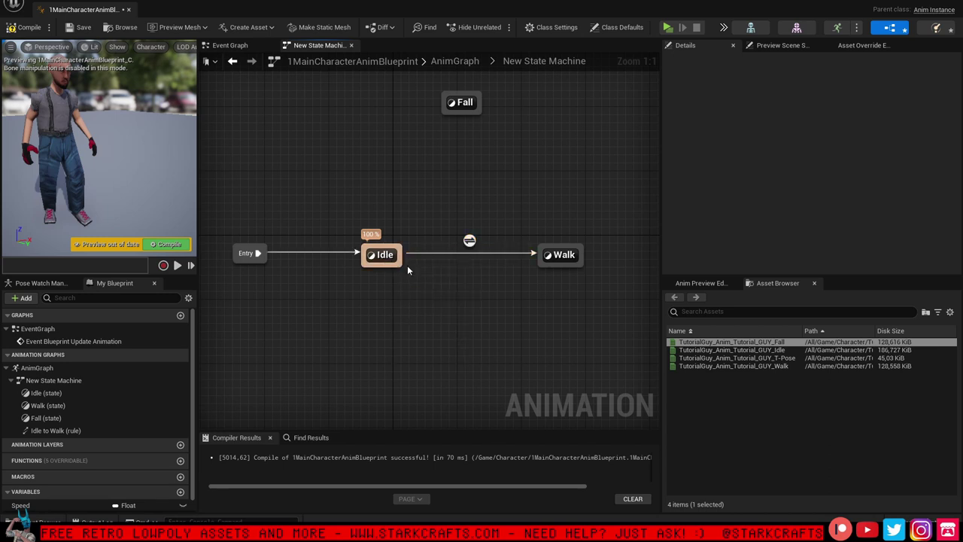
# Add a Get Speed node to the Idle-to-Walk transition rule
pyautogui.doubleClick(470, 241)
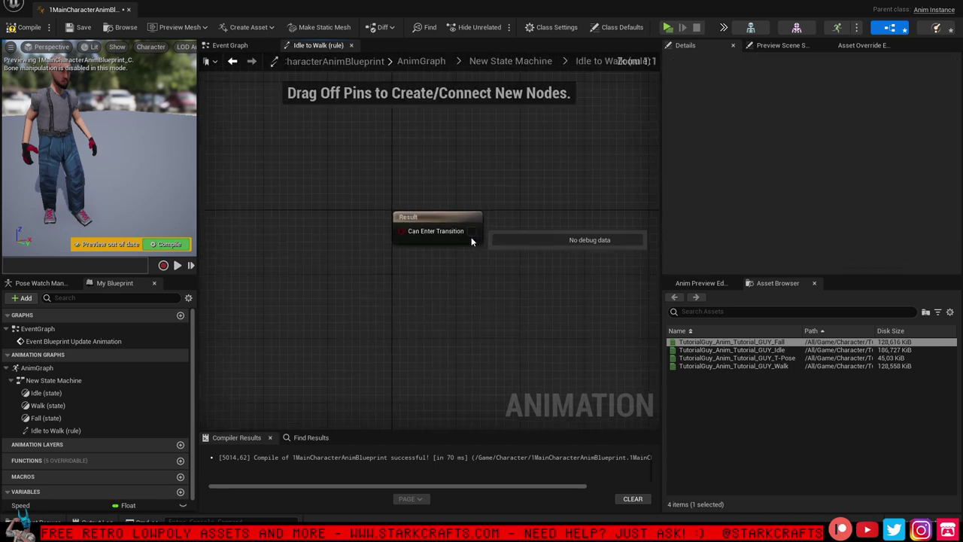
pyautogui.rightClick(341, 254)
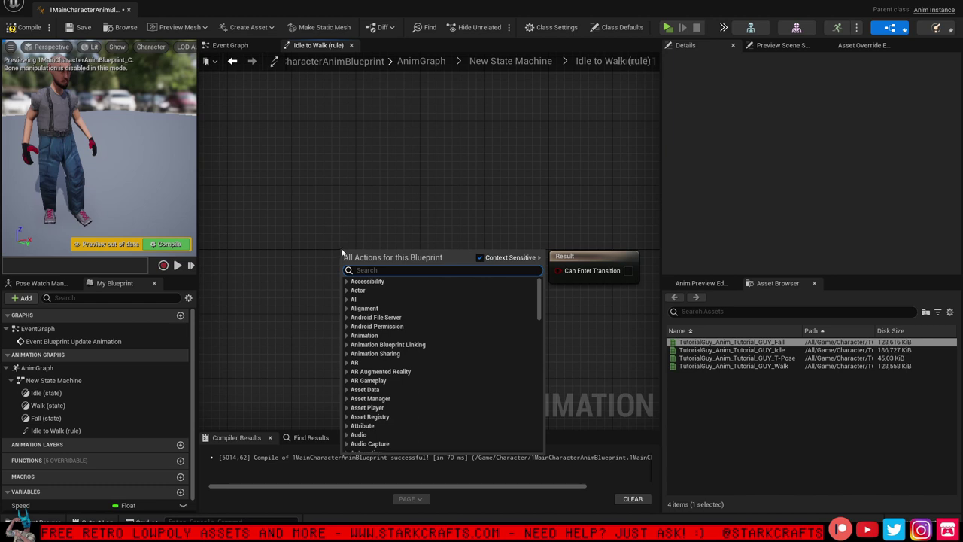
pyautogui.click(333, 231)
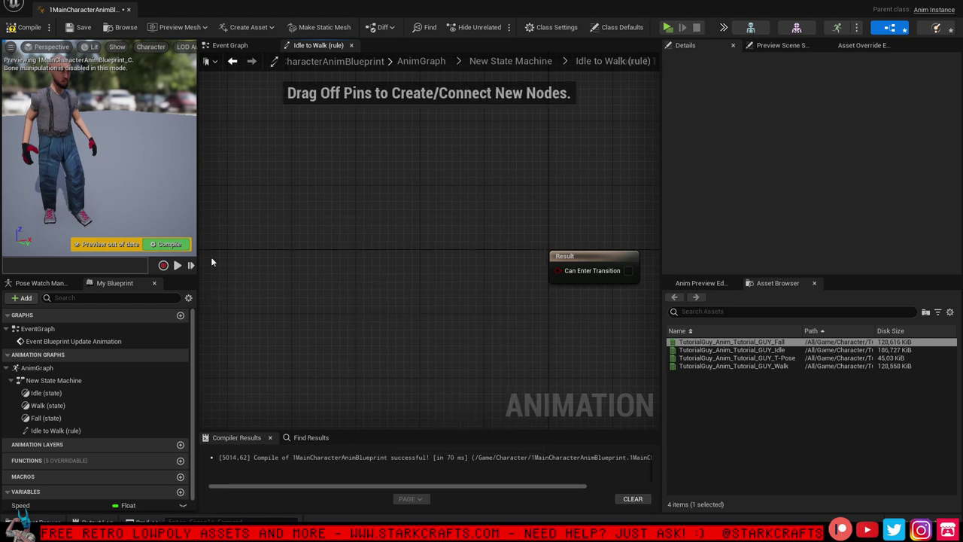
pyautogui.scroll(-1, 106, 423)
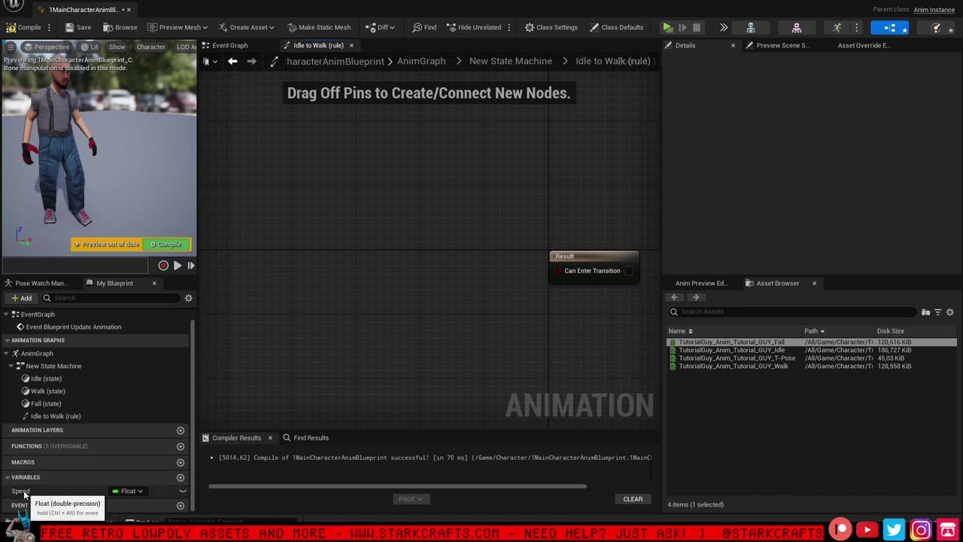
pyautogui.moveTo(27, 491); pyautogui.dragTo(340, 257)
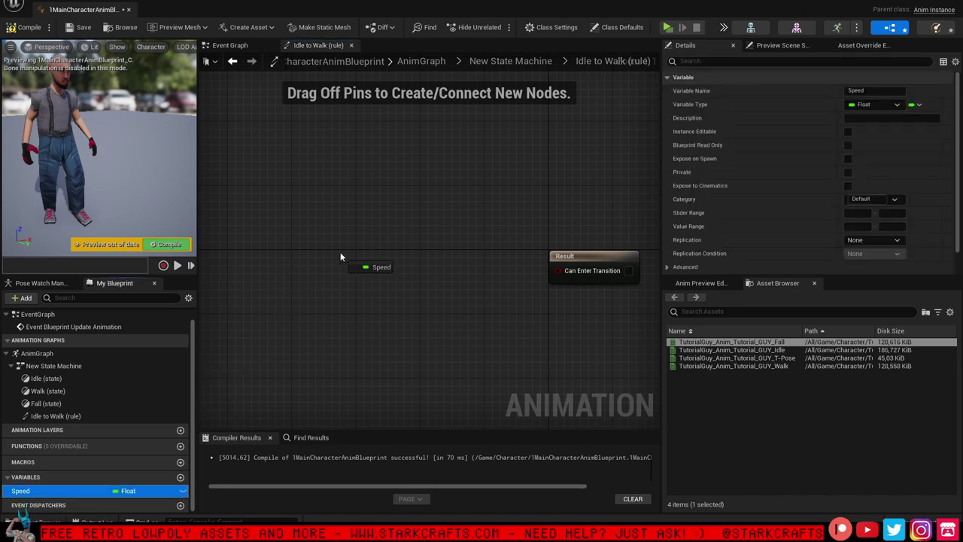
pyautogui.click(357, 273)
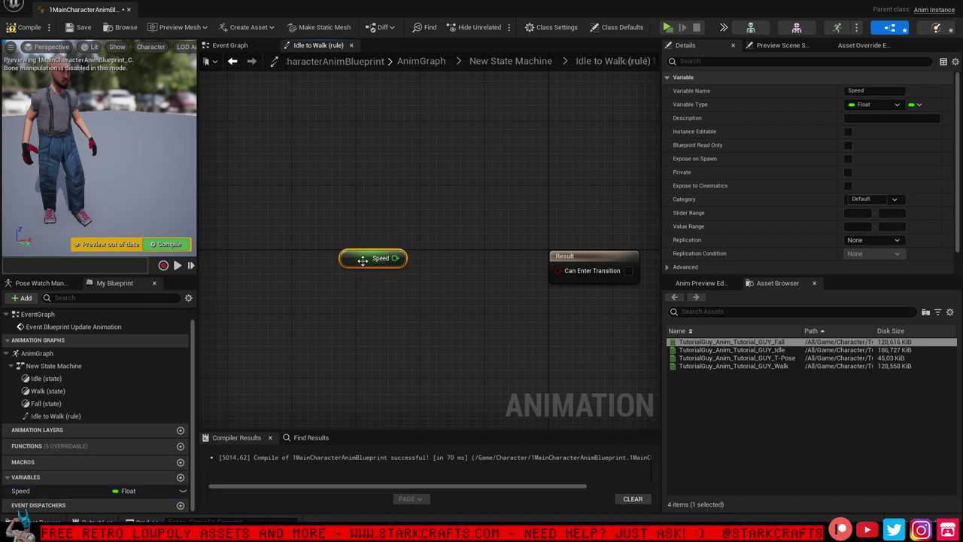
# Feed Speed >= 1.0 into Can Enter Transition
pyautogui.moveTo(362, 259); pyautogui.dragTo(430, 274)
pyautogui.write('<')
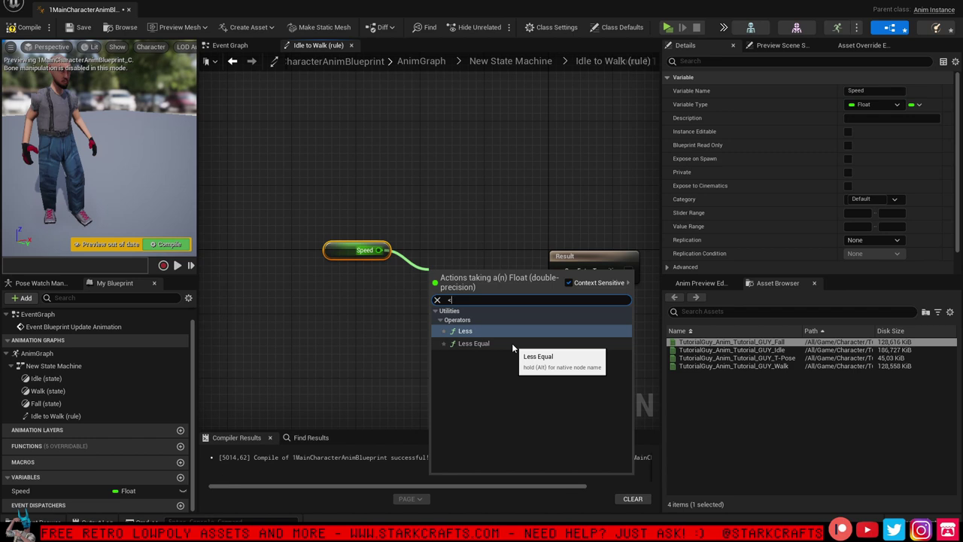
pyautogui.press('BackSpace')
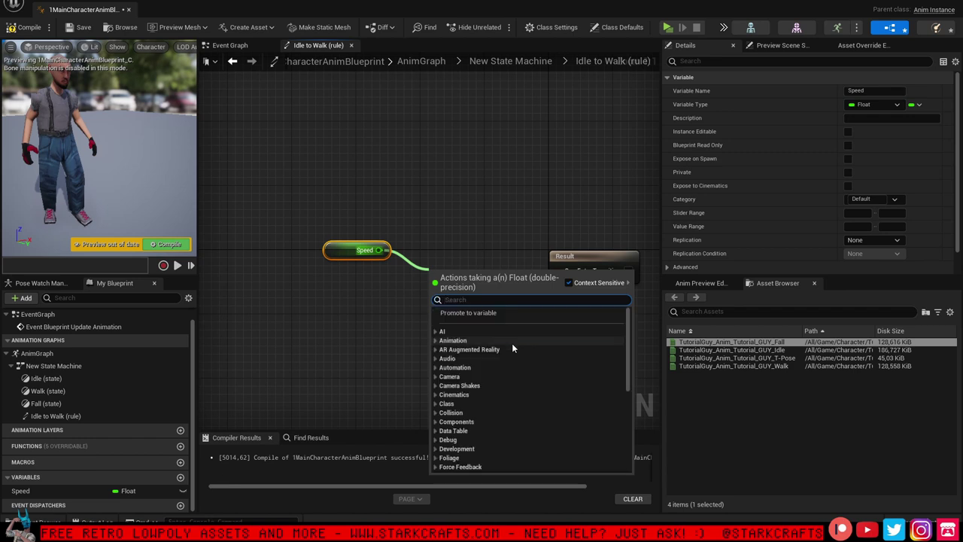
pyautogui.write('>')
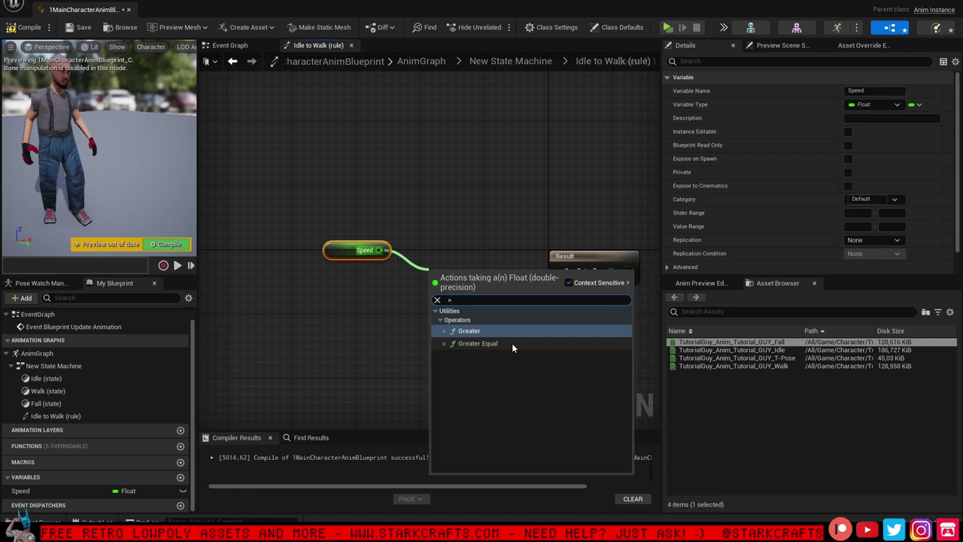
pyautogui.click(512, 343)
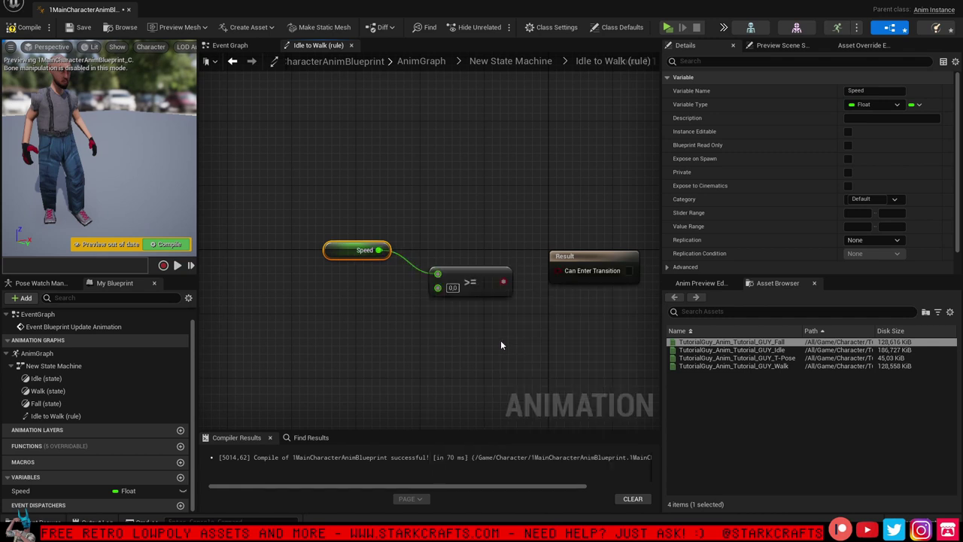
pyautogui.click(452, 288)
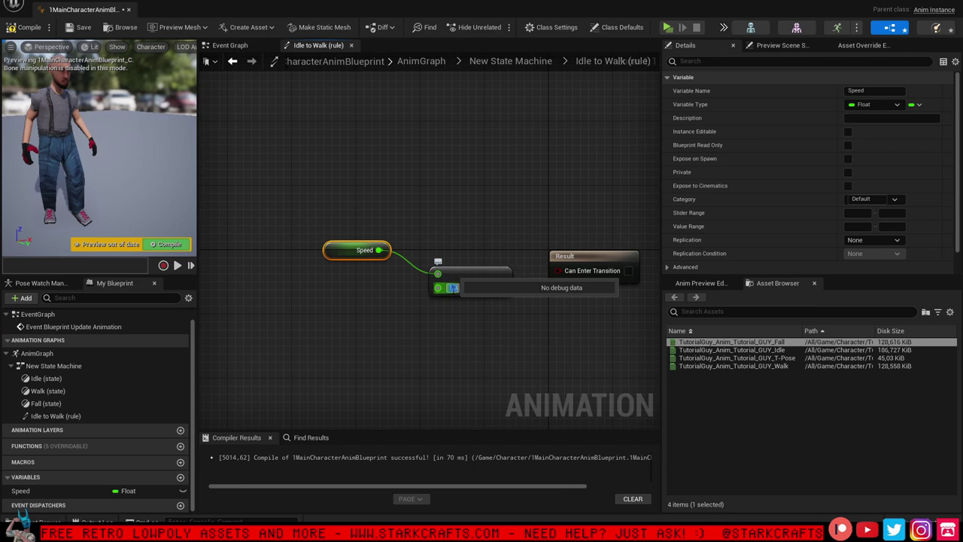
pyautogui.press('Return')
pyautogui.moveTo(465, 284); pyautogui.dragTo(450, 267)
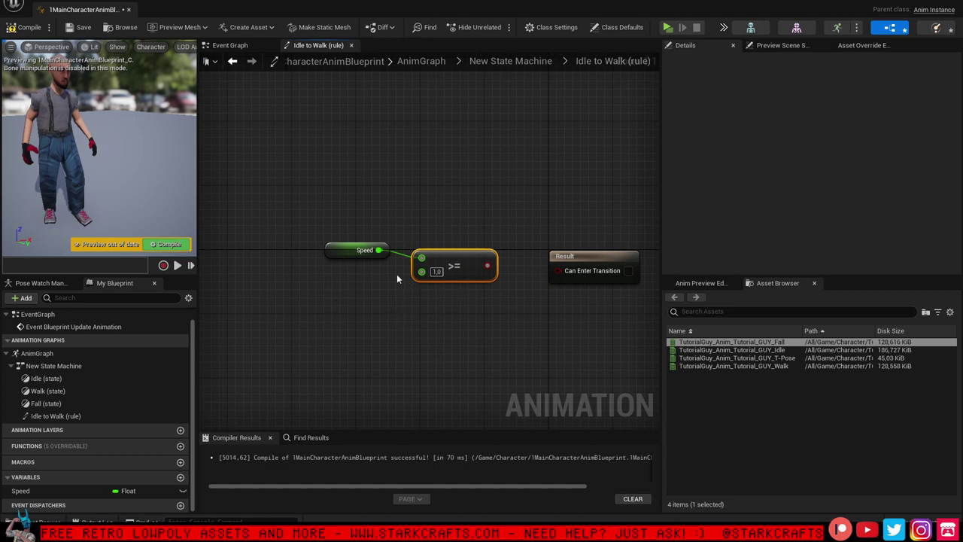
pyautogui.moveTo(488, 266); pyautogui.dragTo(558, 271)
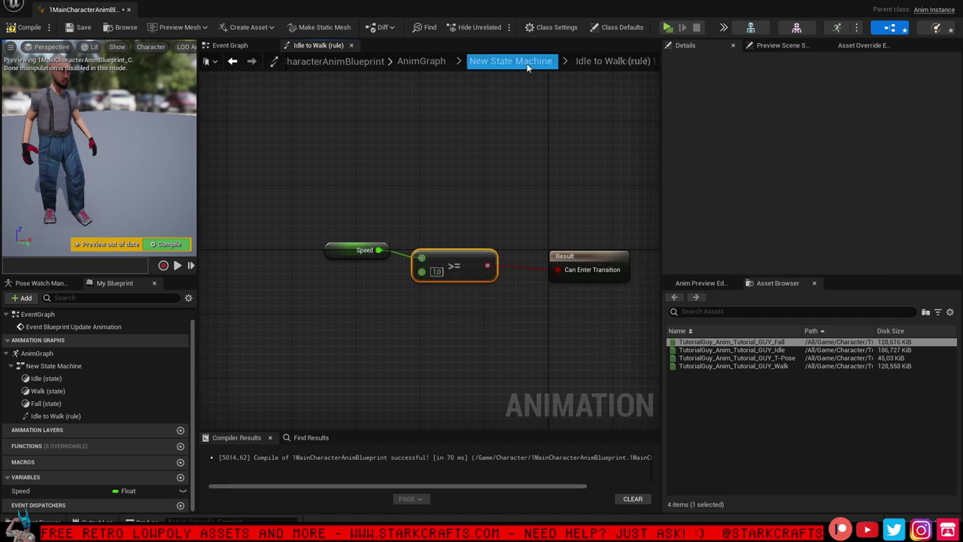
# Copy the Speed and >= nodes and go back to New State Machine
pyautogui.moveTo(512, 327); pyautogui.dragTo(296, 206)
pyautogui.rightClick(338, 254)
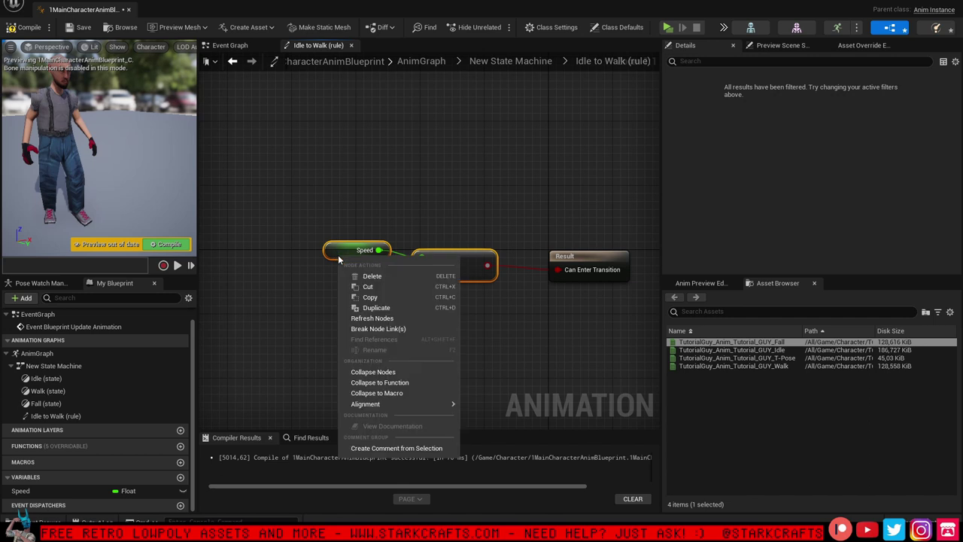
pyautogui.click(377, 299)
pyautogui.click(452, 151)
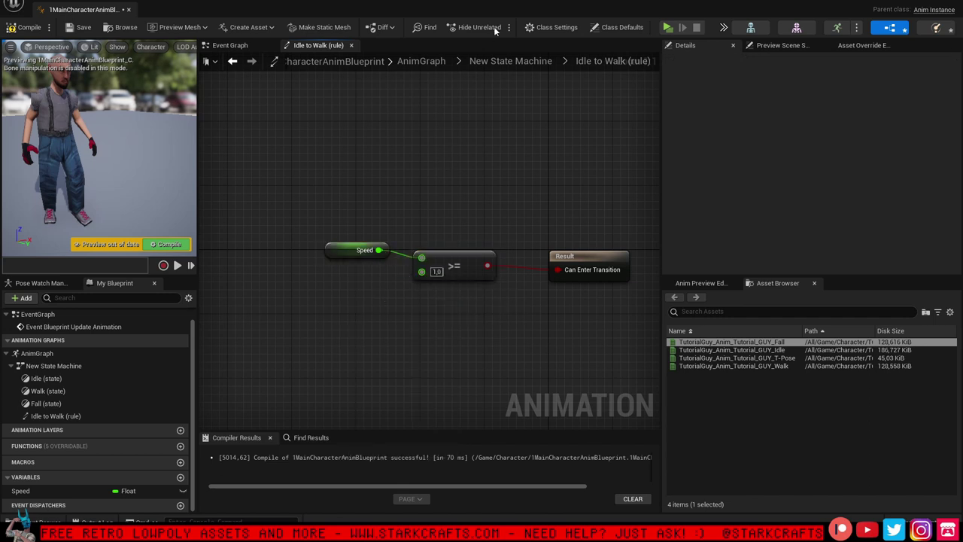
pyautogui.click(514, 62)
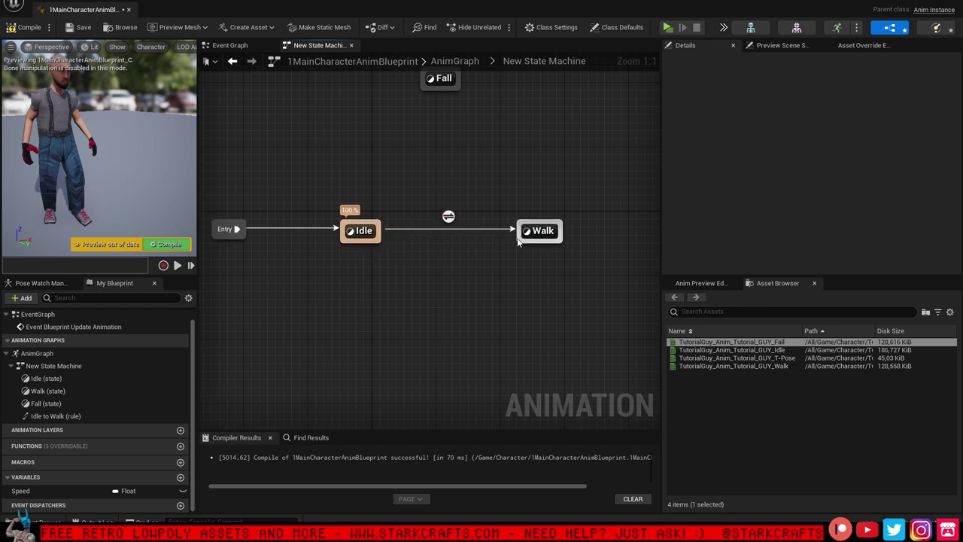
# Create a Walk-to-Idle transition and paste the copied Speed and >= nodes into its rule
pyautogui.moveTo(517, 241); pyautogui.dragTo(379, 239)
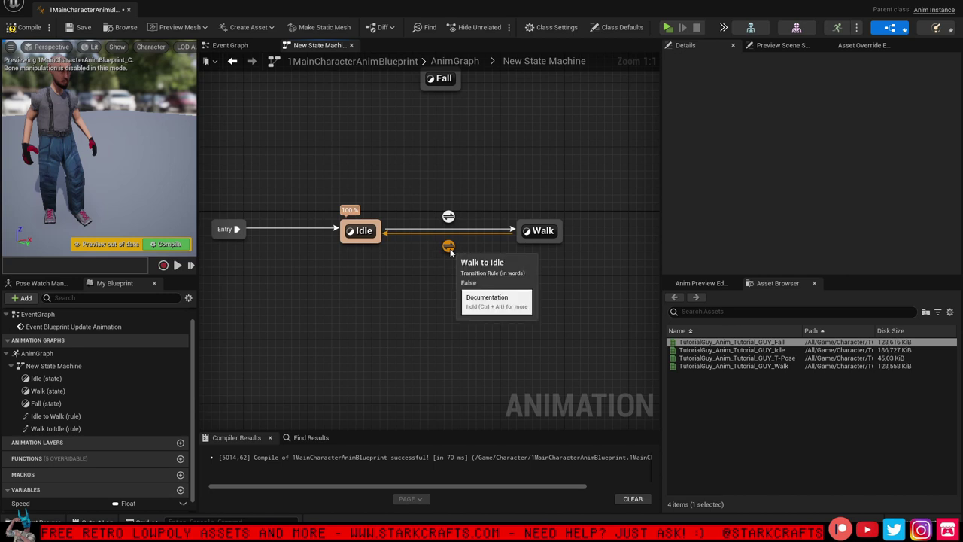
pyautogui.click(449, 246)
pyautogui.doubleClick(449, 247)
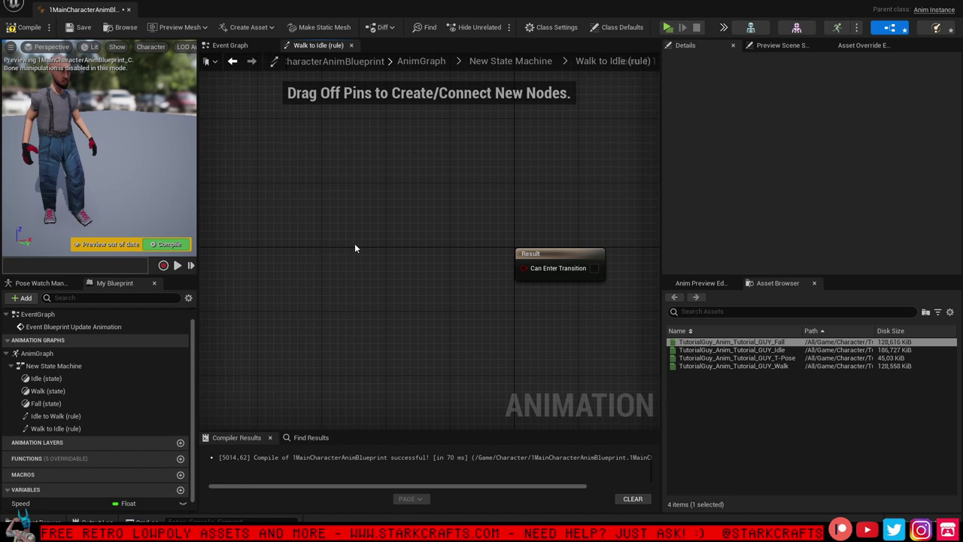
pyautogui.hotkey('ctrl', 'v')
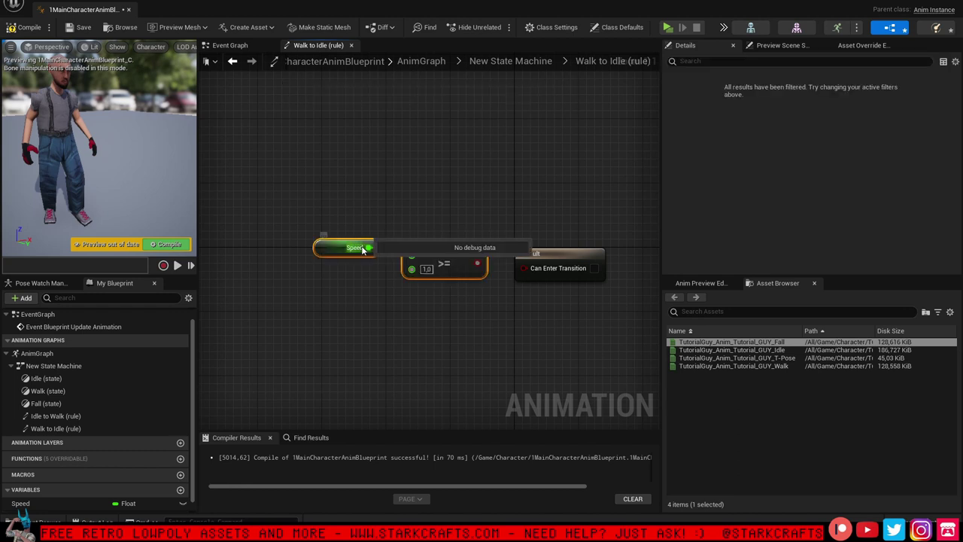
pyautogui.click(344, 295)
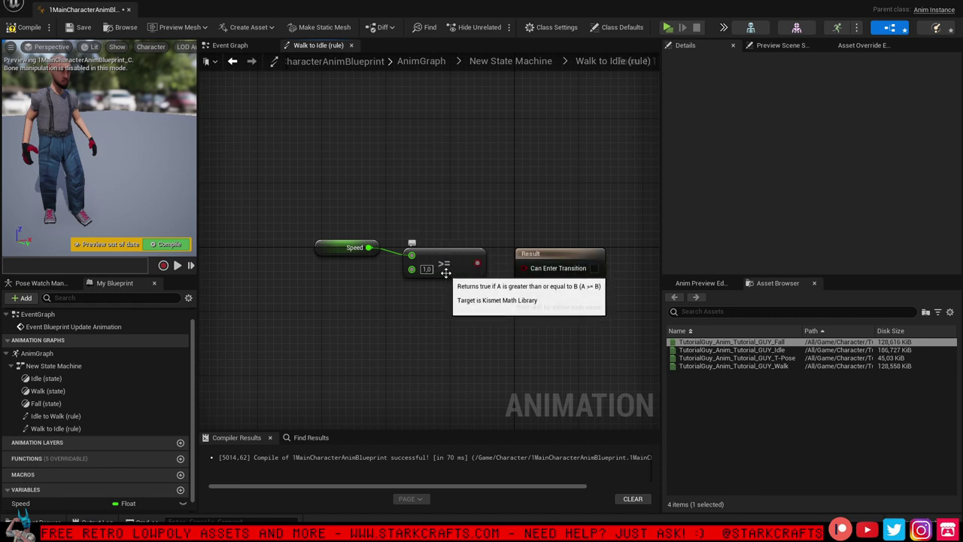
pyautogui.moveTo(445, 272); pyautogui.dragTo(433, 336)
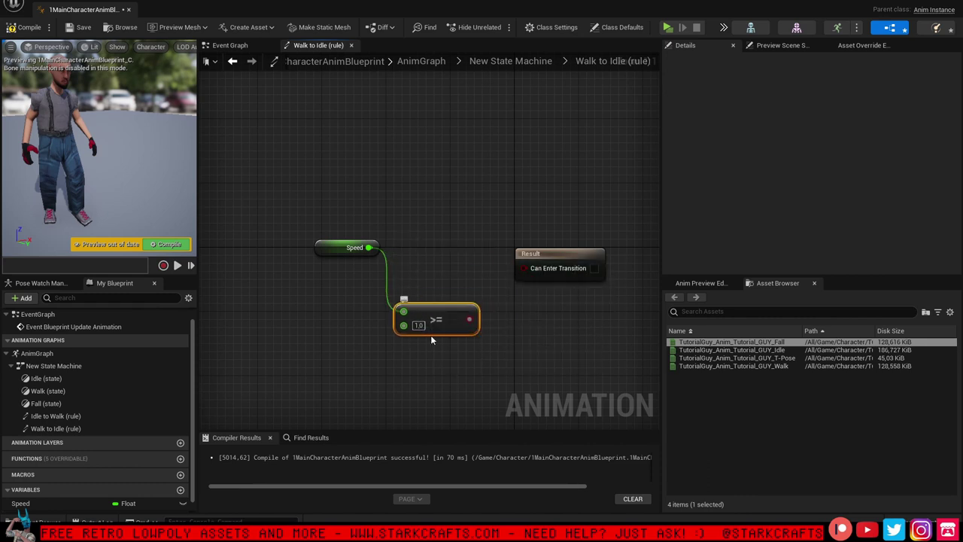
# Wire Speed <= 1 into Can Enter Transition and delete the unused >= node
pyautogui.moveTo(378, 249); pyautogui.dragTo(422, 250)
pyautogui.write('<=')
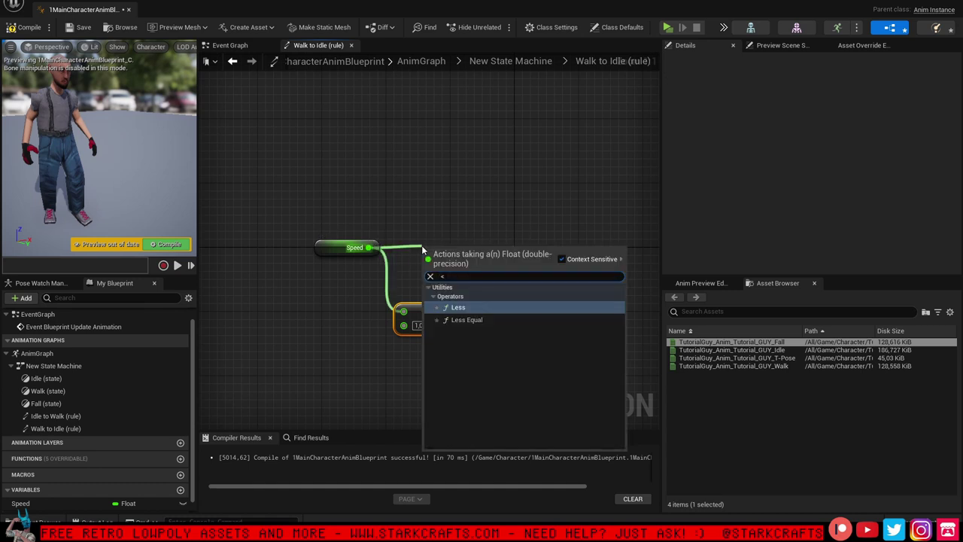
pyautogui.click(465, 319)
pyautogui.moveTo(482, 272); pyautogui.dragTo(446, 280)
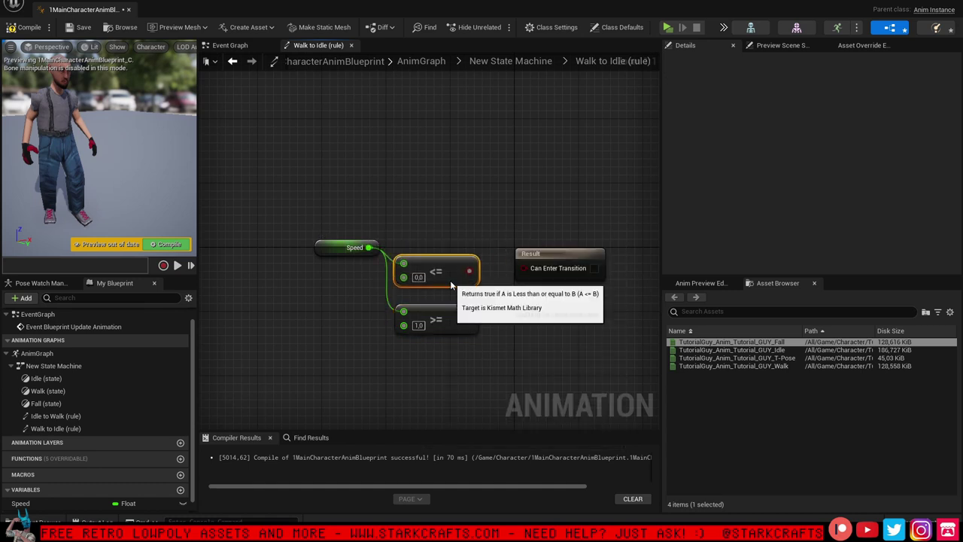
pyautogui.click(418, 277)
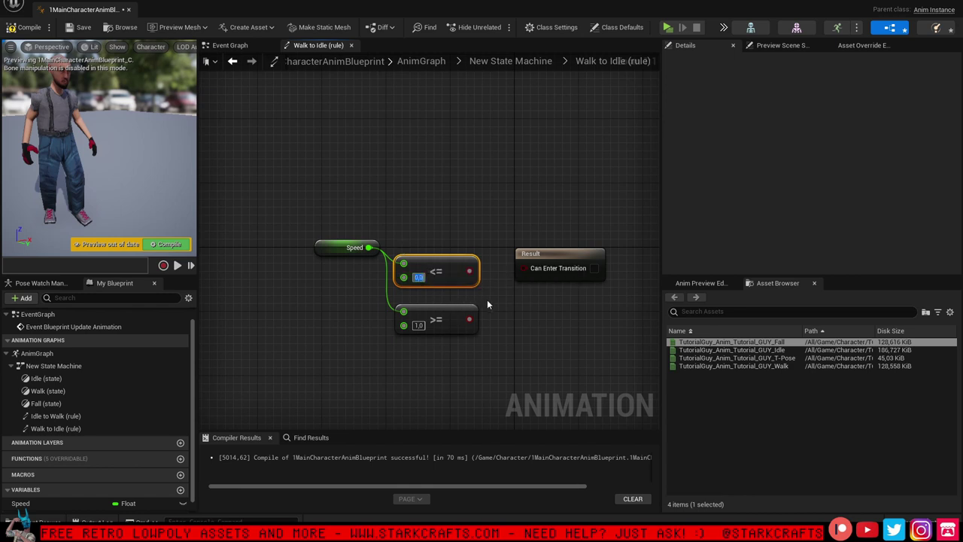
pyautogui.write('1')
pyautogui.moveTo(469, 271); pyautogui.dragTo(525, 269)
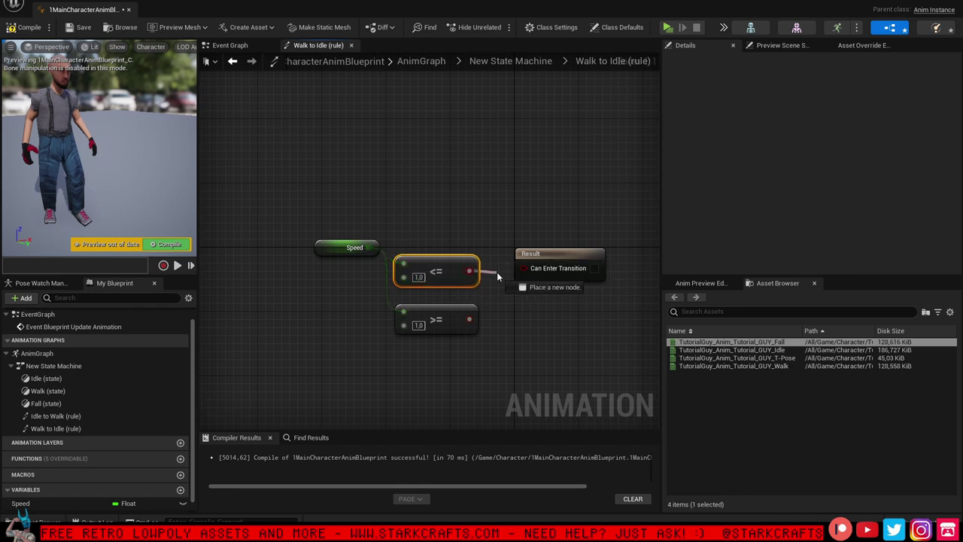
pyautogui.click(432, 322)
pyautogui.press('Delete')
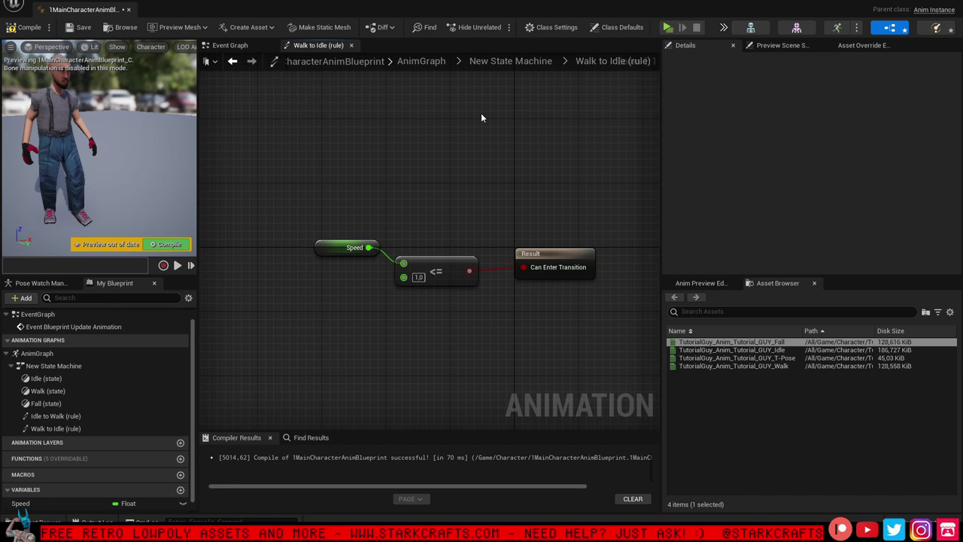
# Back on the New State Machine graph, compile and save the animation blueprint
pyautogui.click(522, 62)
pyautogui.moveTo(448, 251); pyautogui.dragTo(436, 202, button='right')
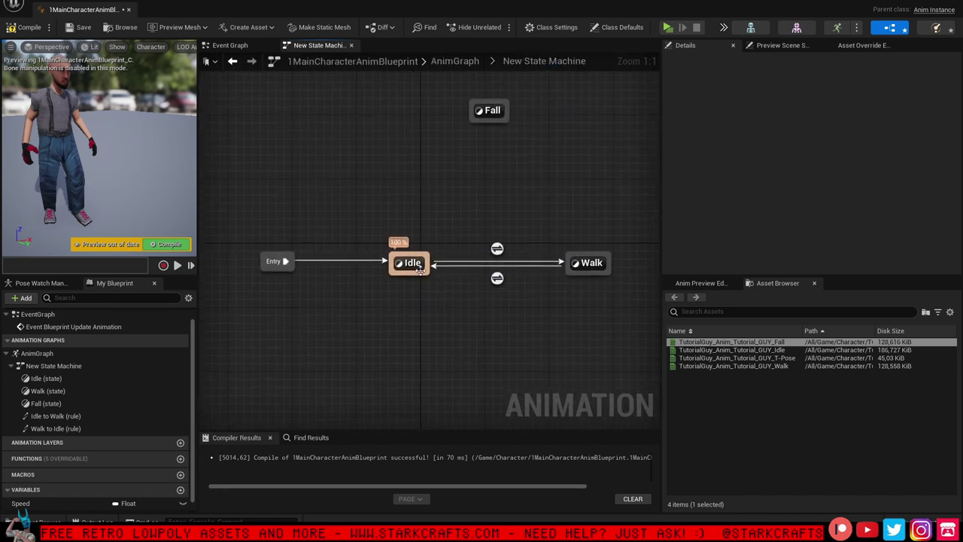
pyautogui.click(170, 244)
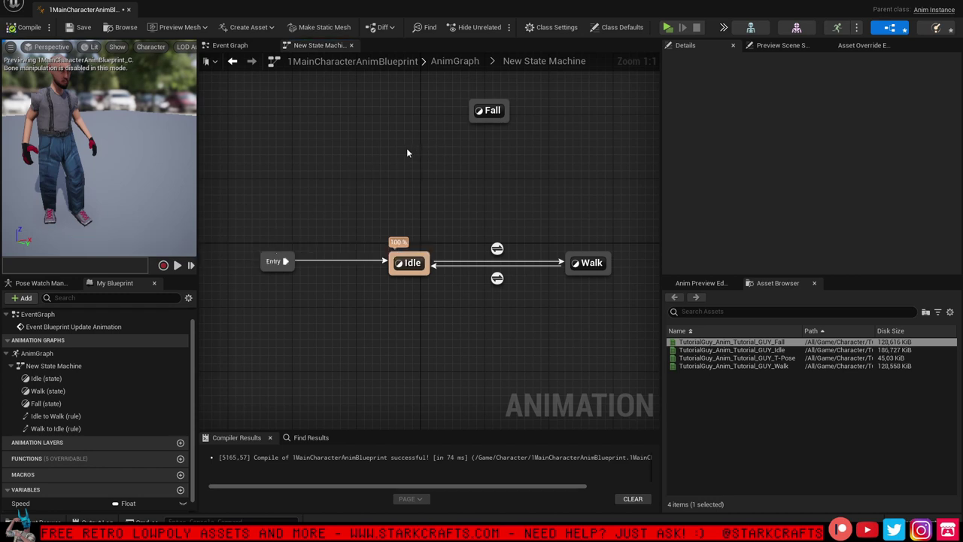
pyautogui.click(79, 30)
# In the Event Graph, add Is Falling (CharacterMovement) off the As 1MainCharacter cast pin
pyautogui.click(236, 48)
pyautogui.moveTo(387, 146); pyautogui.dragTo(456, 88, button='right')
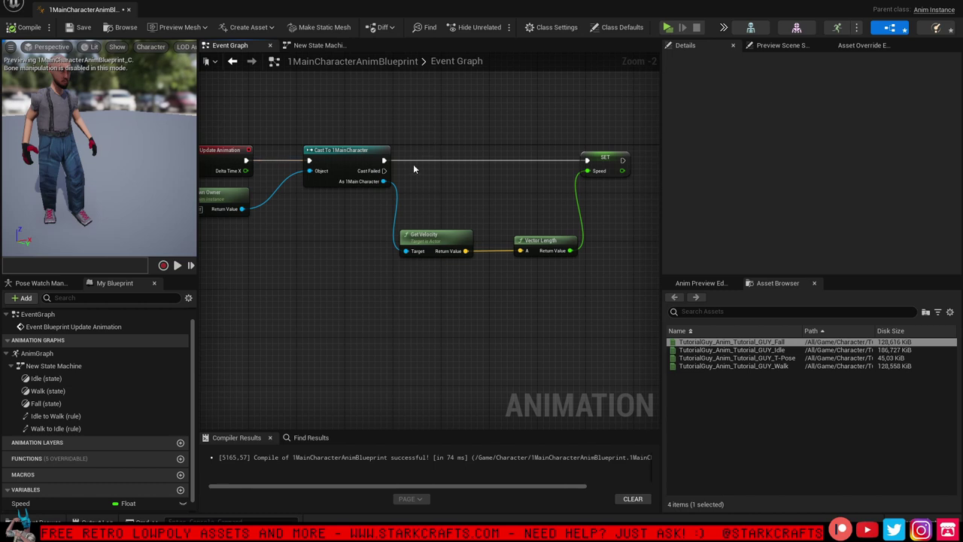
pyautogui.moveTo(384, 182); pyautogui.dragTo(405, 294)
pyautogui.write('is')
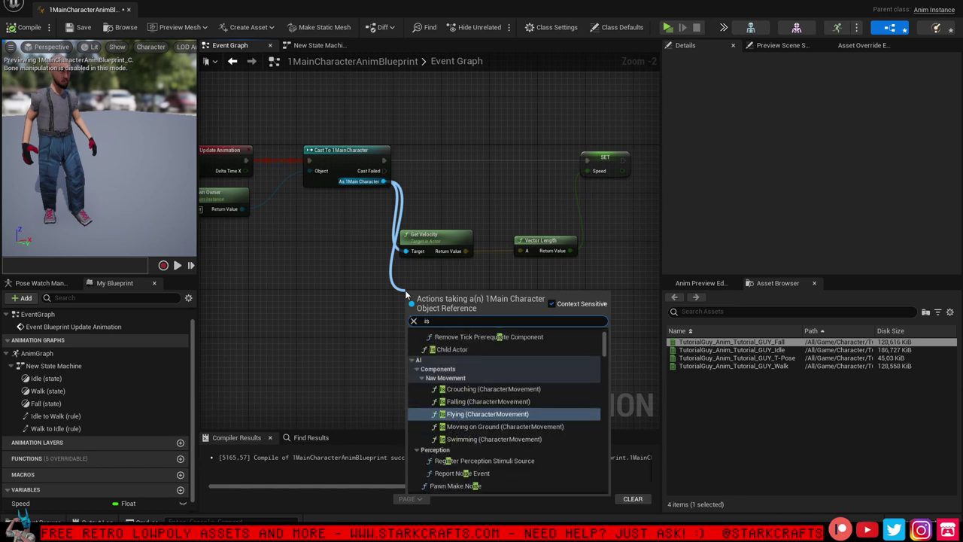
pyautogui.write(' fa')
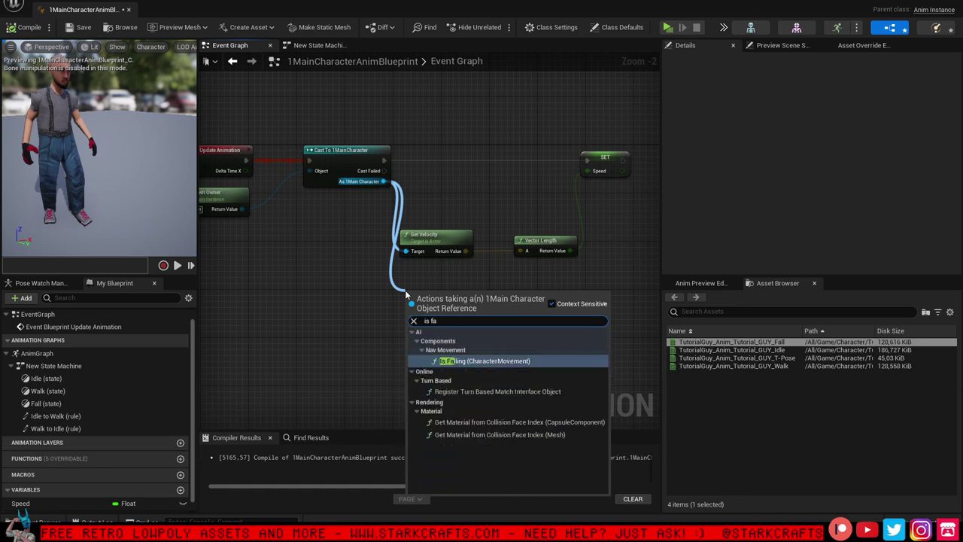
pyautogui.click(493, 360)
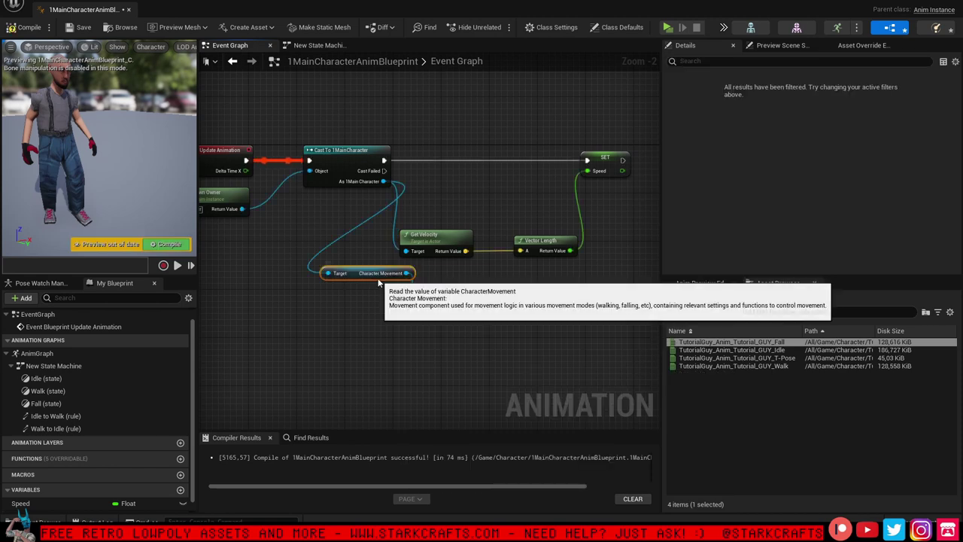
pyautogui.moveTo(382, 277); pyautogui.dragTo(447, 294)
pyautogui.moveTo(447, 294); pyautogui.dragTo(352, 252, button='right')
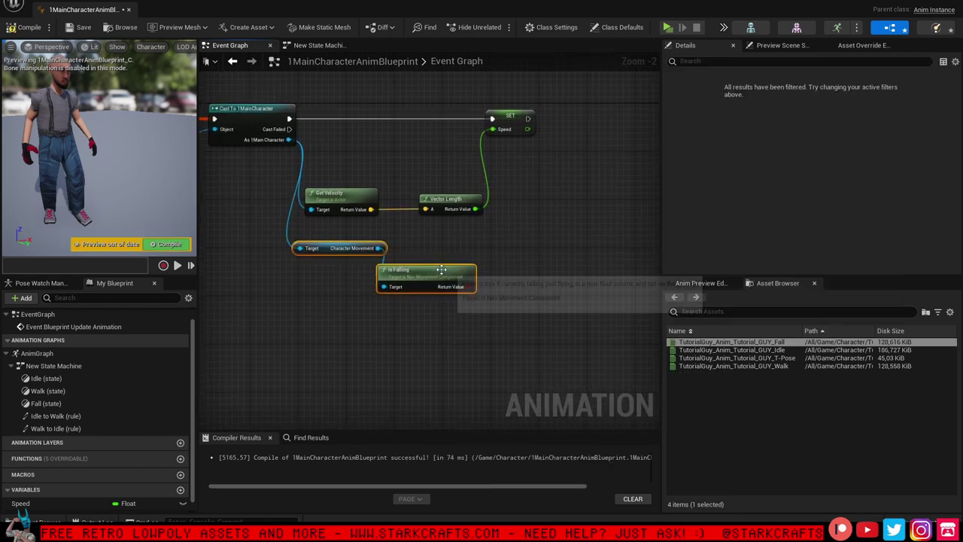
pyautogui.moveTo(444, 271); pyautogui.dragTo(474, 245)
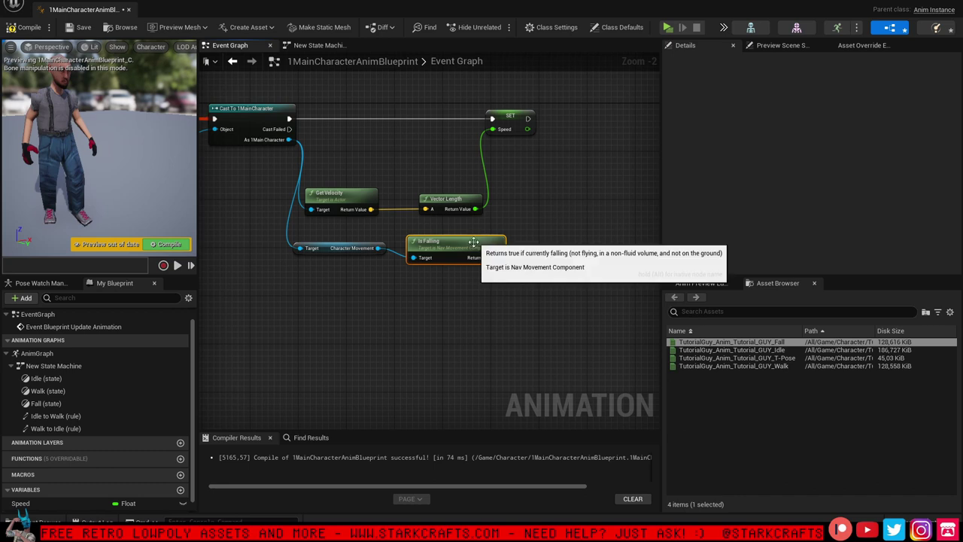
pyautogui.moveTo(512, 276); pyautogui.dragTo(424, 288, button='right')
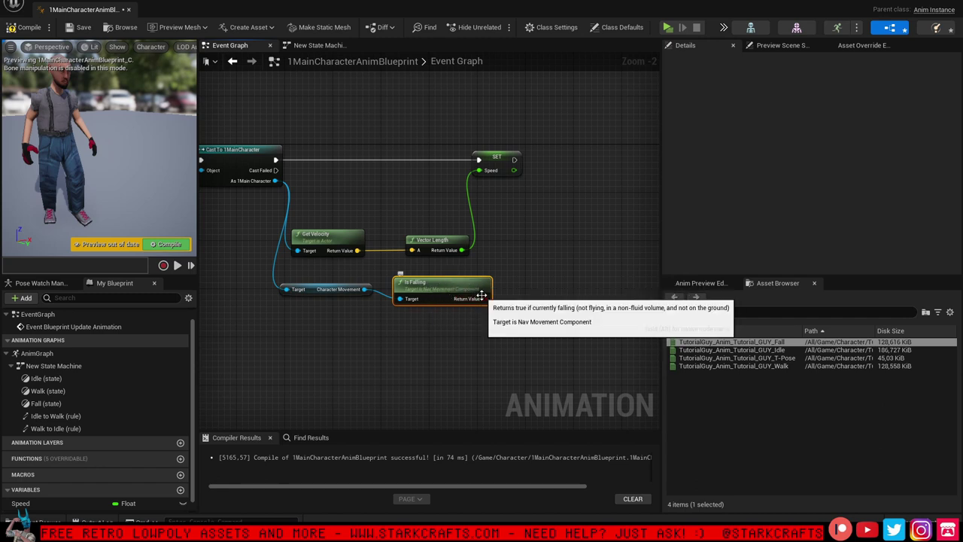
pyautogui.moveTo(482, 300); pyautogui.dragTo(575, 190)
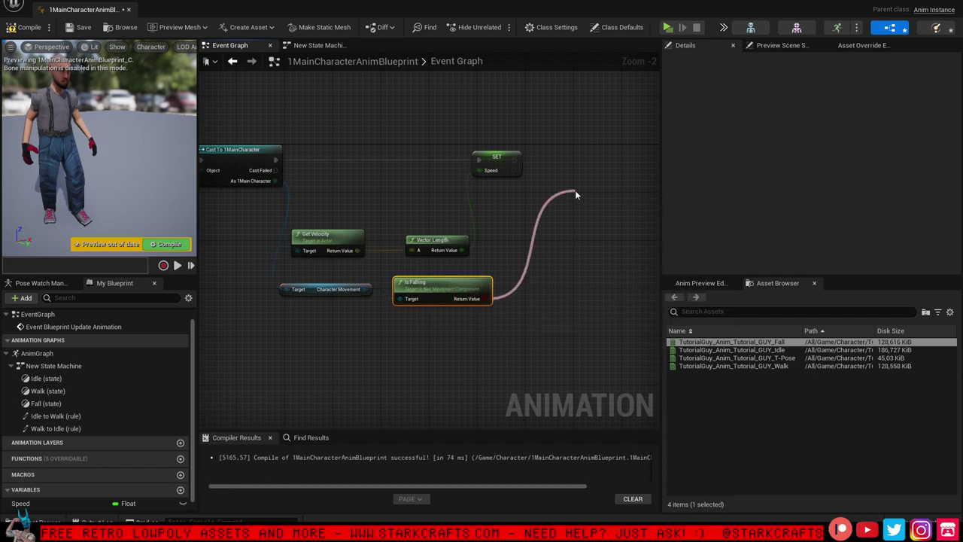
# Promote Is Falling's result to Boolean Is_Falling, set it after SET Speed, and compile
pyautogui.click(595, 228)
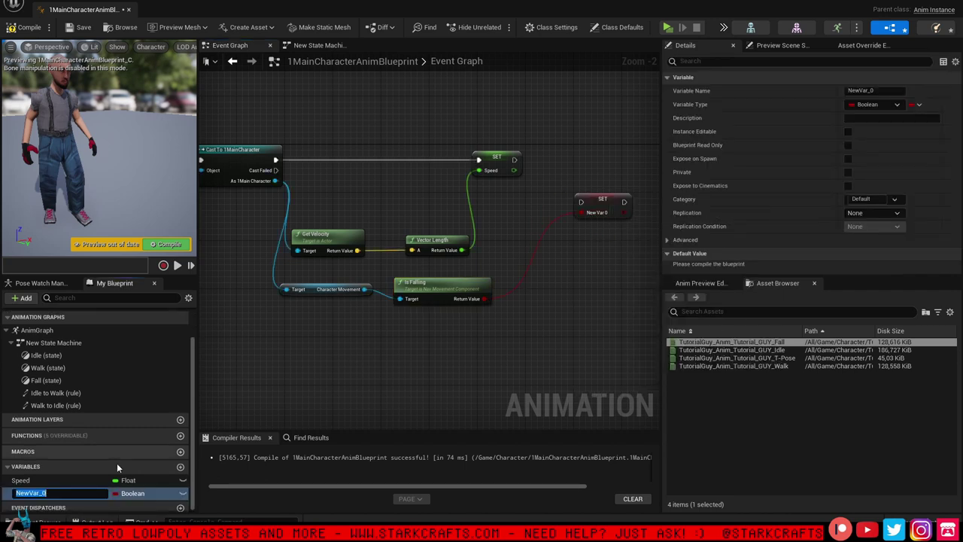
pyautogui.write('Is_')
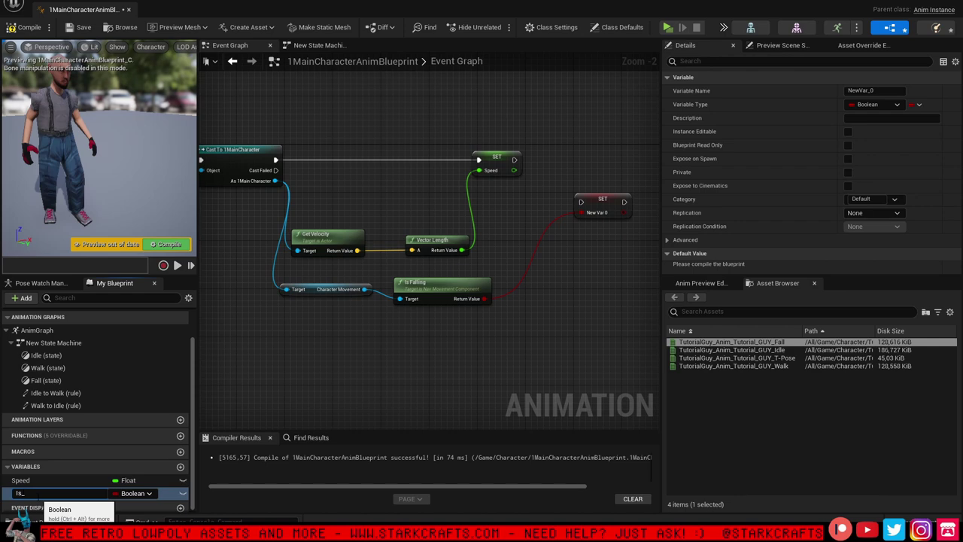
pyautogui.write('Falling')
pyautogui.press('Return')
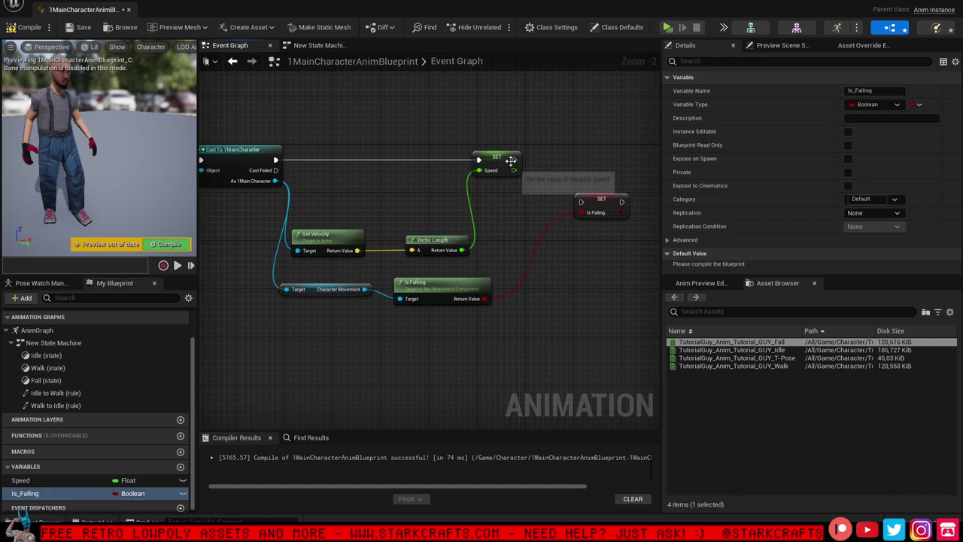
pyautogui.moveTo(513, 160); pyautogui.dragTo(570, 157)
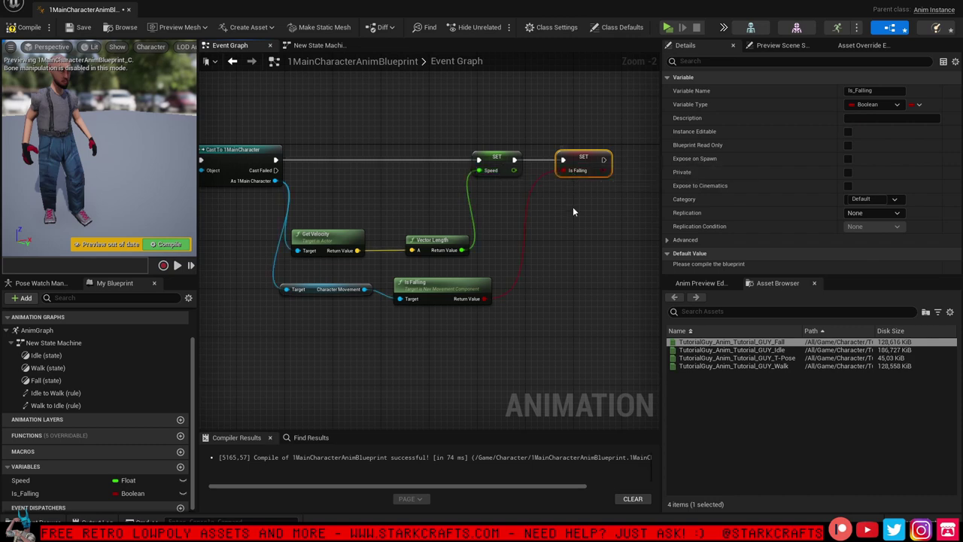
pyautogui.click(496, 158)
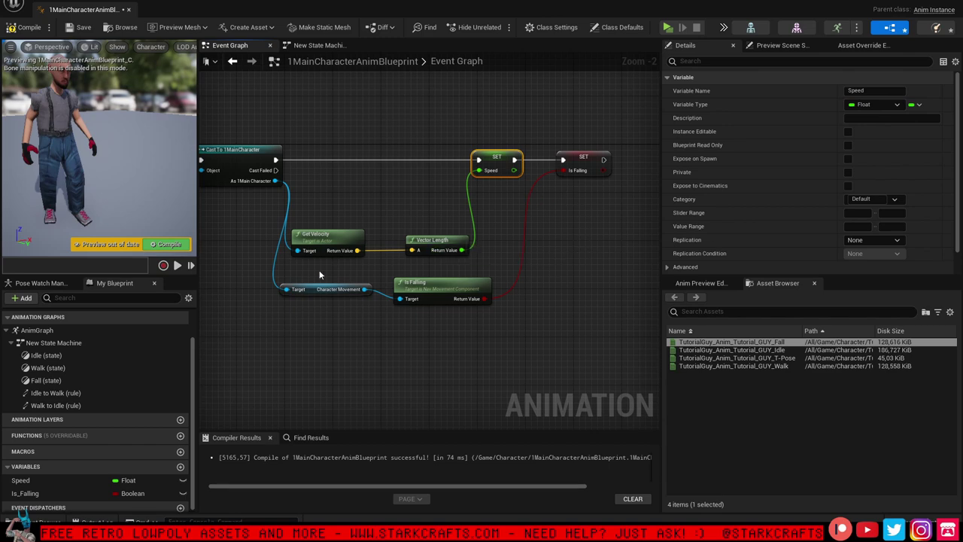
pyautogui.scroll(-4, 419, 196)
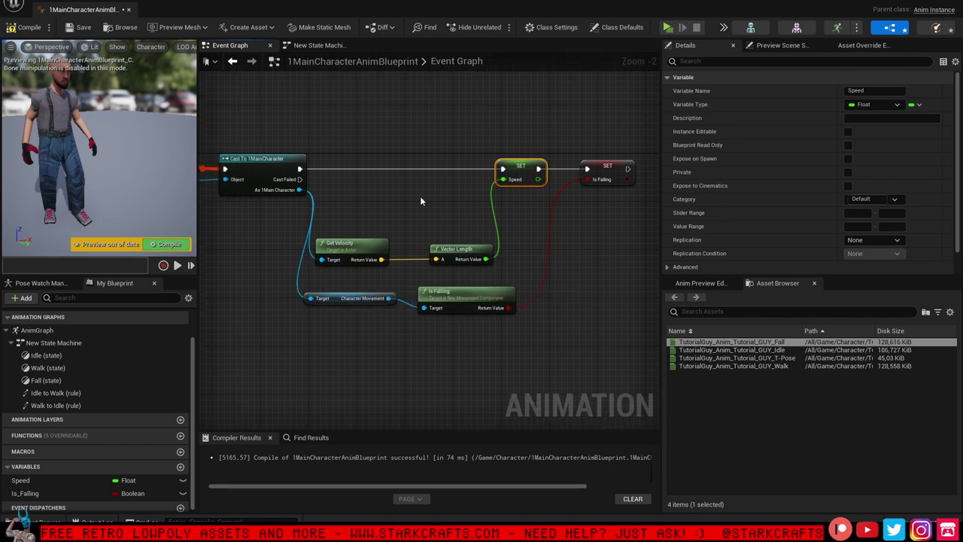
pyautogui.click(162, 245)
# Add an Idle-to-Fall transition conditioned on Is_Falling and recompile
pyautogui.click(451, 62)
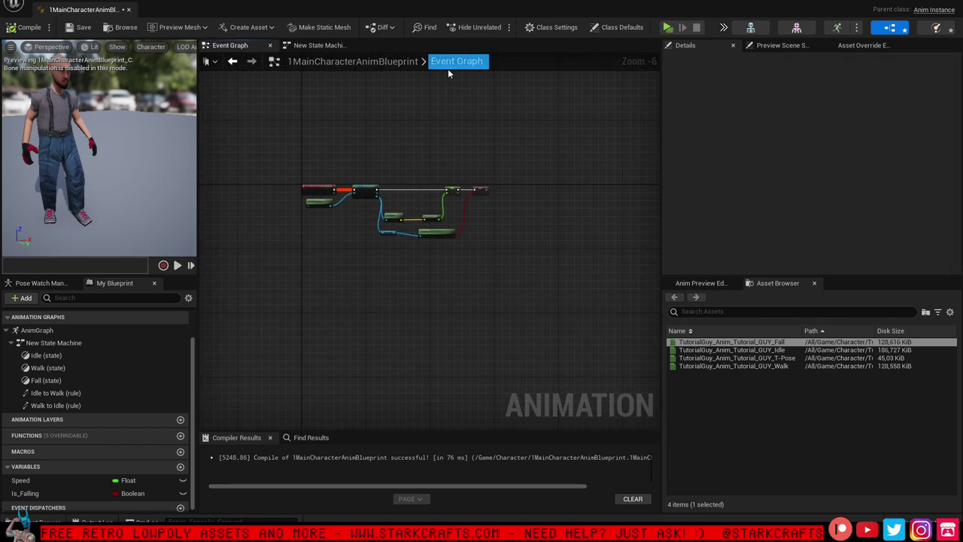
pyautogui.click(317, 45)
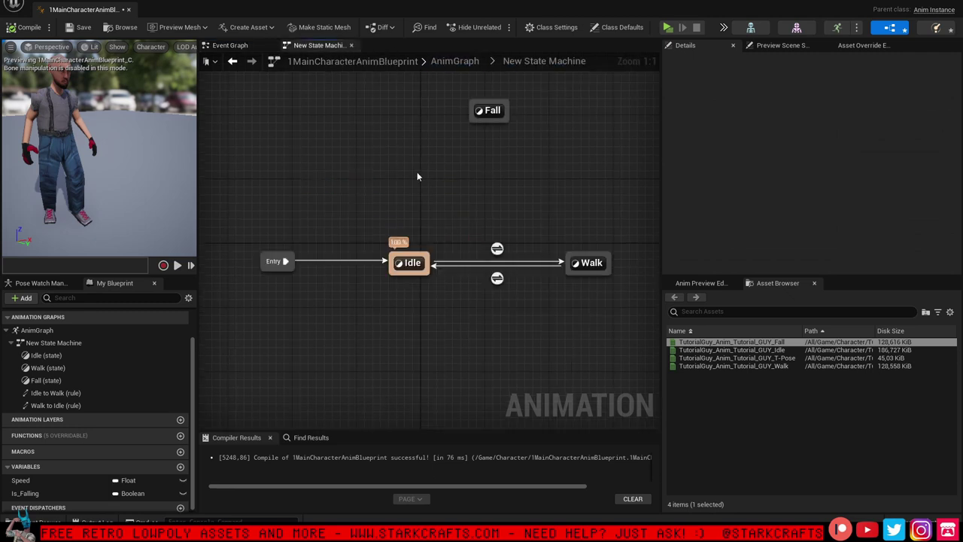
pyautogui.moveTo(418, 176); pyautogui.dragTo(394, 187, button='right')
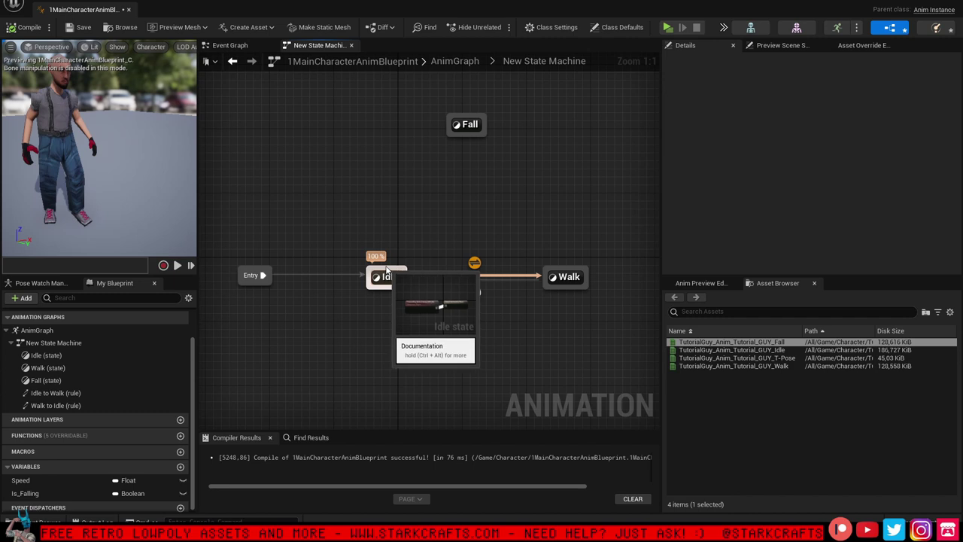
pyautogui.moveTo(389, 271); pyautogui.dragTo(449, 135)
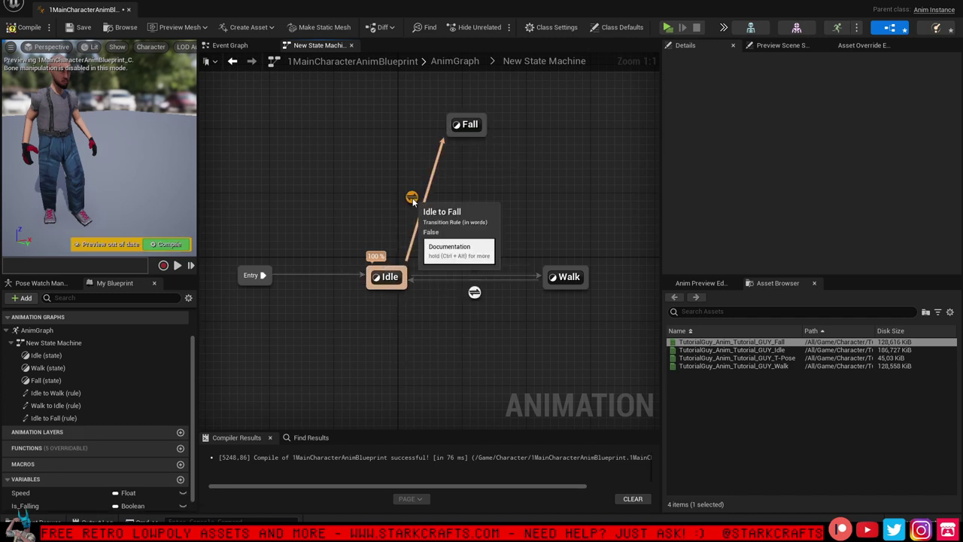
pyautogui.doubleClick(412, 198)
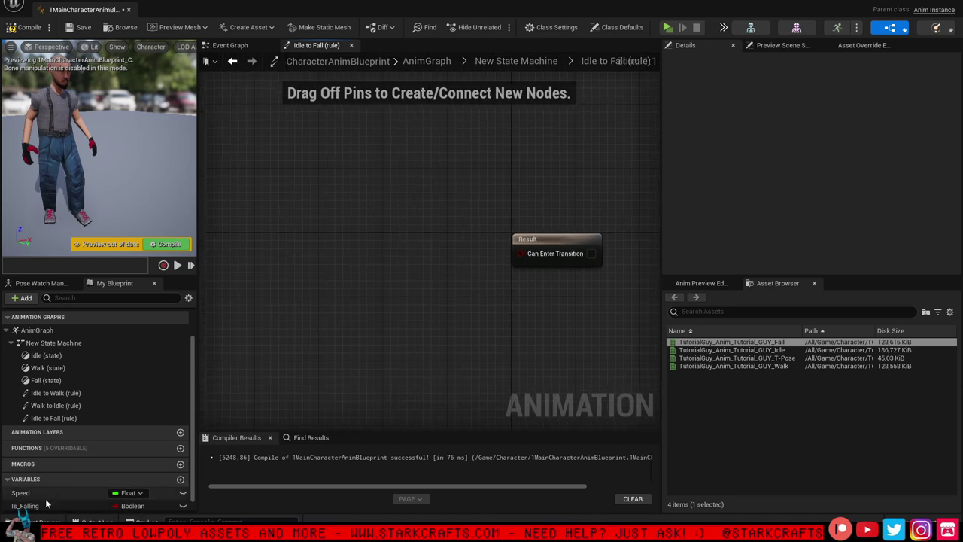
pyautogui.moveTo(46, 504); pyautogui.dragTo(522, 258)
pyautogui.click(388, 255)
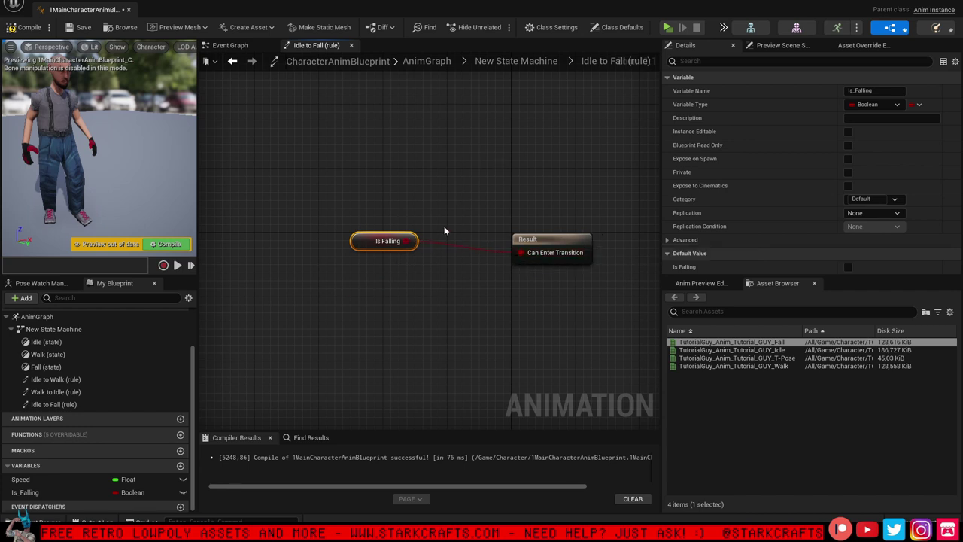
pyautogui.click(169, 244)
# Add a Walk-to-Fall transition using Is_Falling as its condition and recompile
pyautogui.click(517, 61)
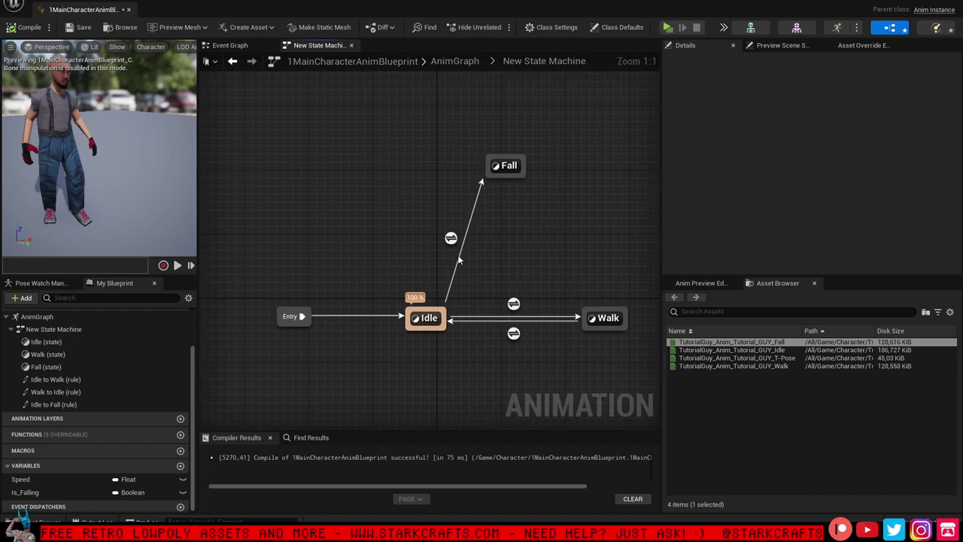
pyautogui.moveTo(599, 312); pyautogui.dragTo(528, 182)
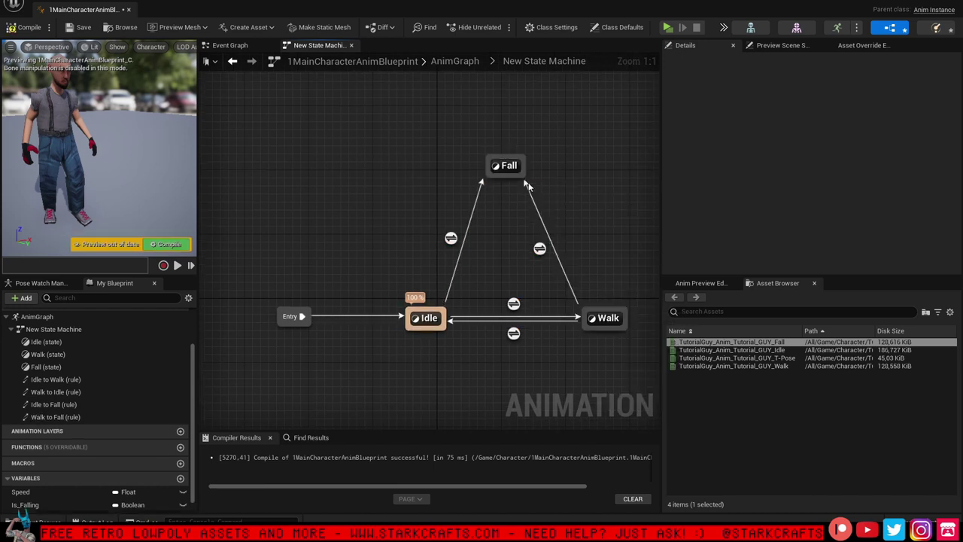
pyautogui.doubleClick(539, 250)
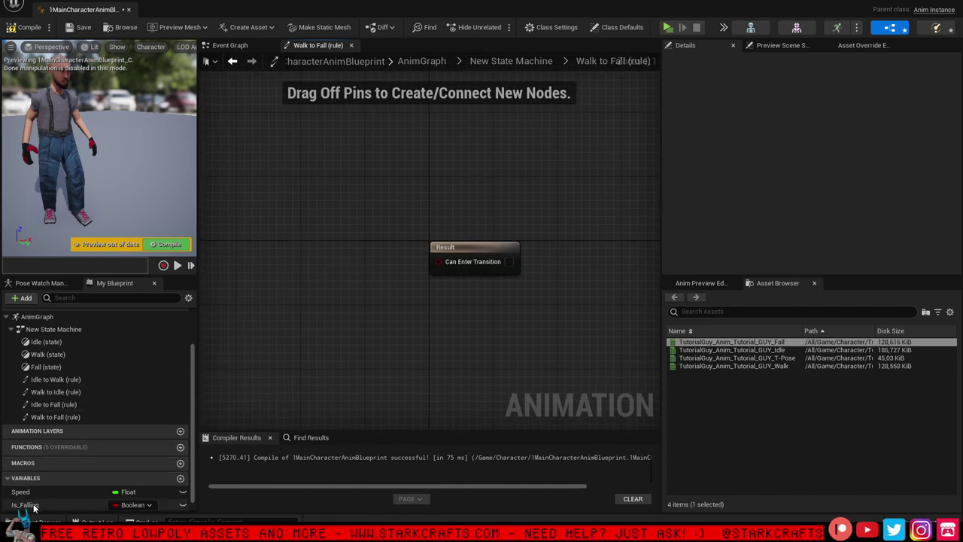
pyautogui.moveTo(33, 507); pyautogui.dragTo(435, 260)
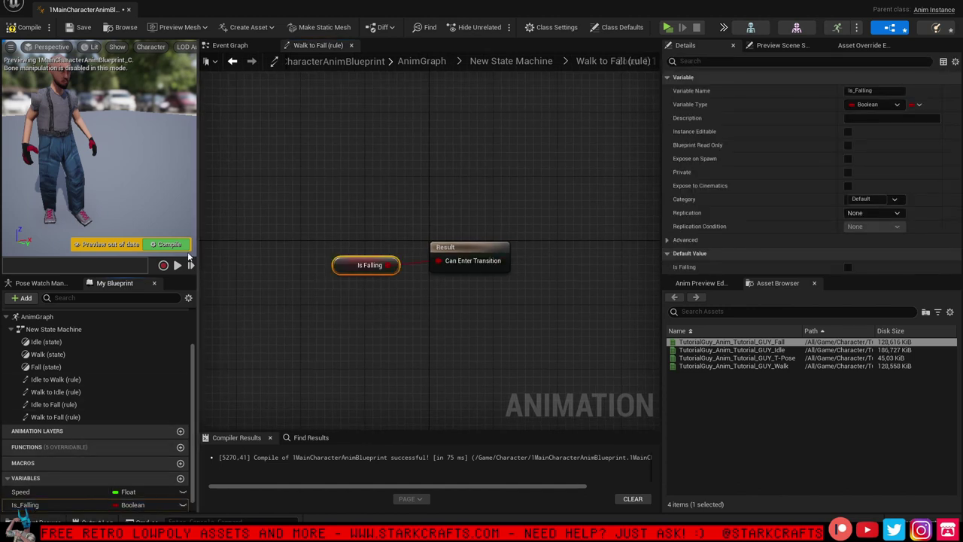
pyautogui.click(181, 246)
pyautogui.click(511, 61)
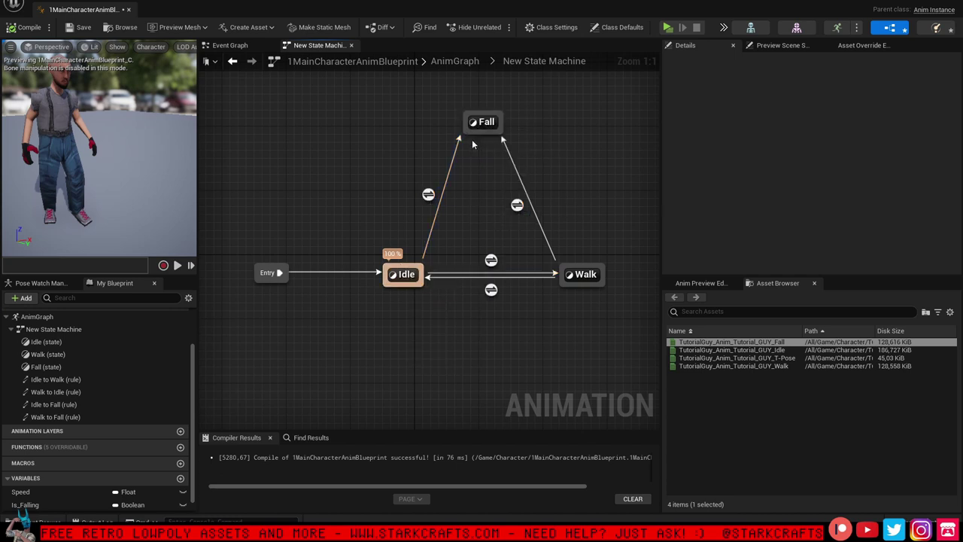
# Create a Fall-to-Idle transition and add a Get Is_Falling node to its rule
pyautogui.moveTo(467, 139); pyautogui.dragTo(424, 272)
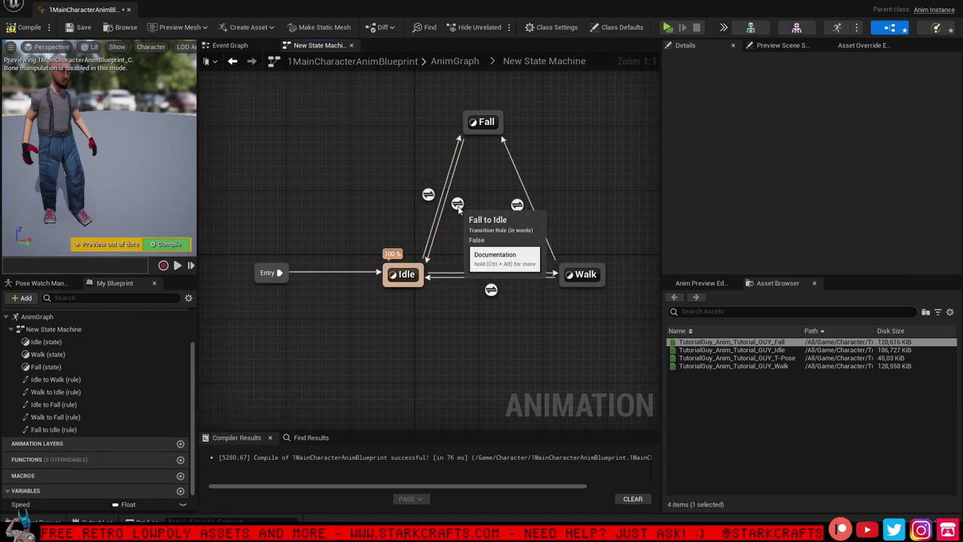
pyautogui.doubleClick(455, 219)
pyautogui.scroll(-1, 49, 478)
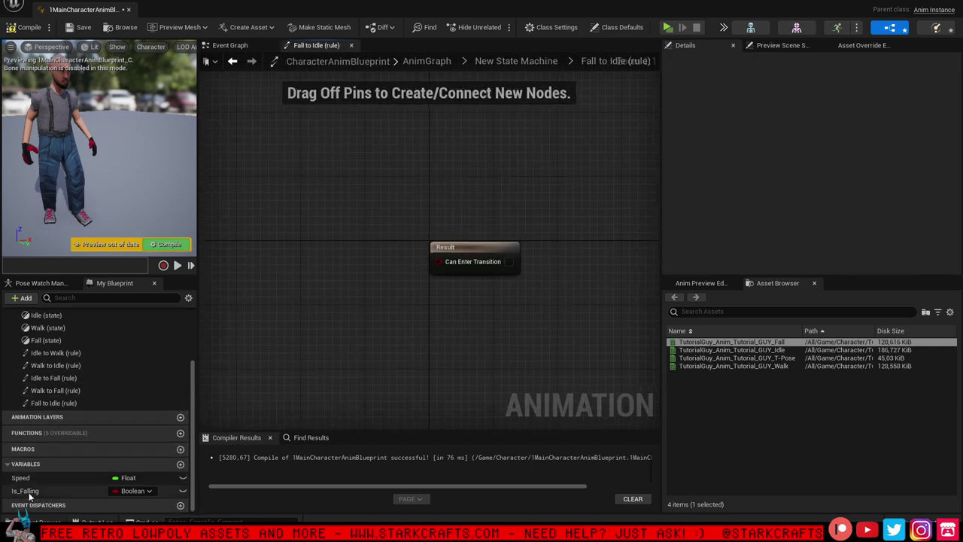
pyautogui.moveTo(28, 491); pyautogui.dragTo(285, 257)
pyautogui.click(313, 273)
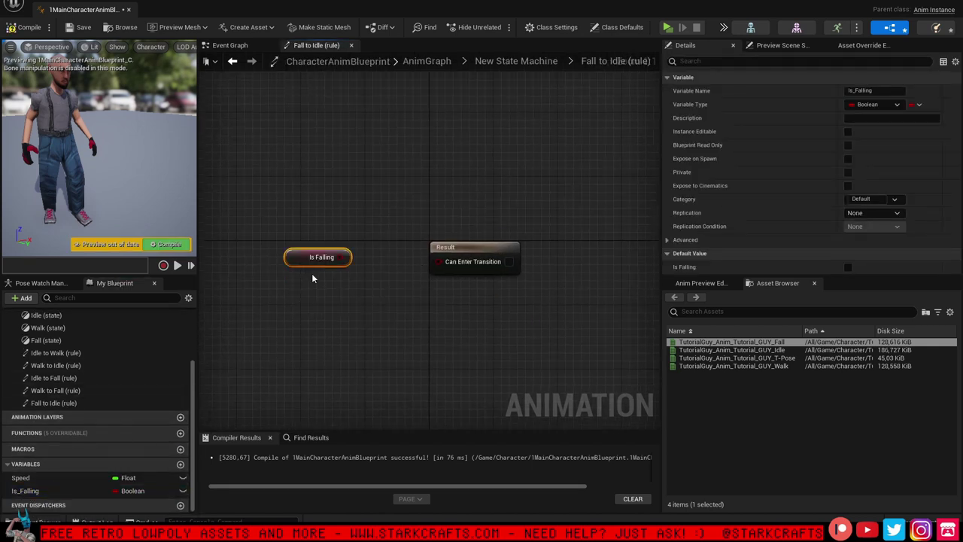
# Pass NOT Is_Falling into Can Enter Transition, recompile, and return to New State Machine
pyautogui.moveTo(345, 277); pyautogui.dragTo(362, 313)
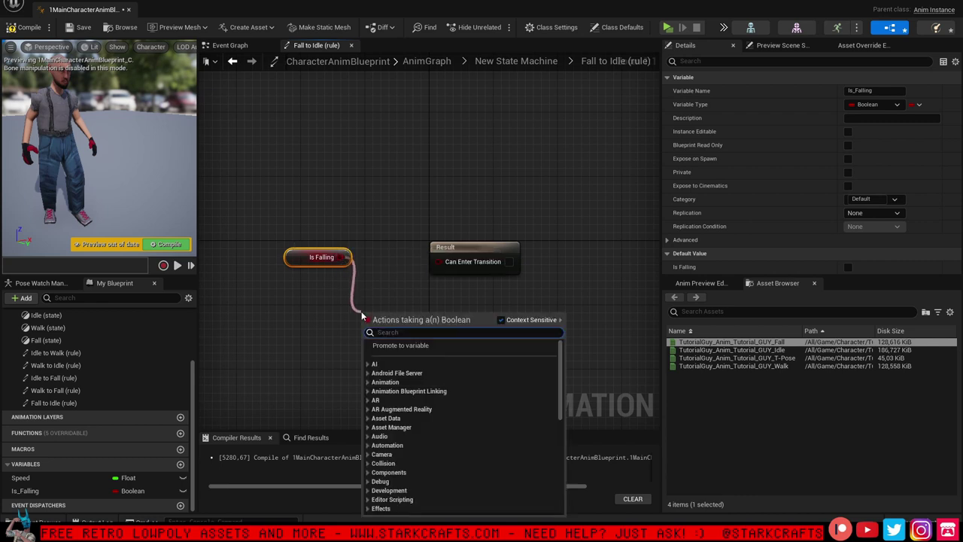
pyautogui.write('not')
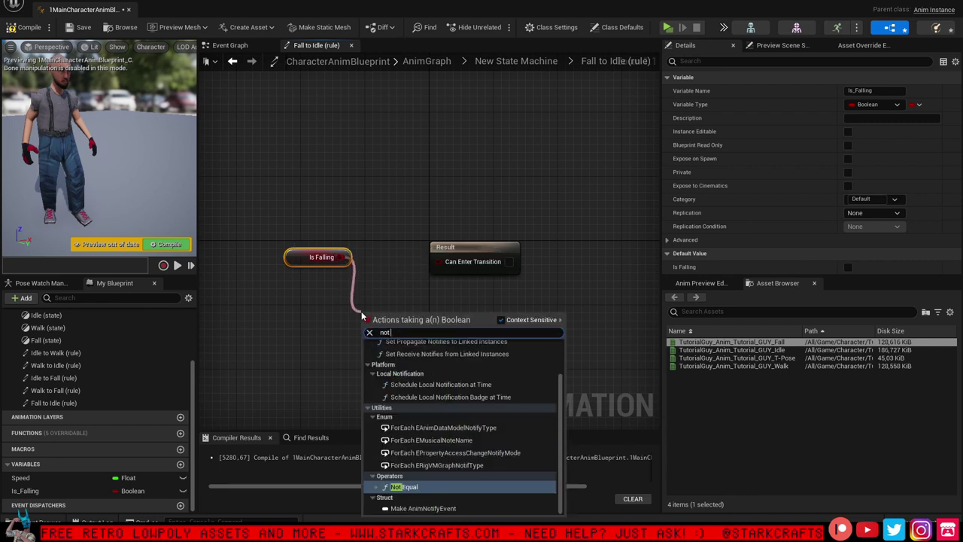
pyautogui.write(' bo')
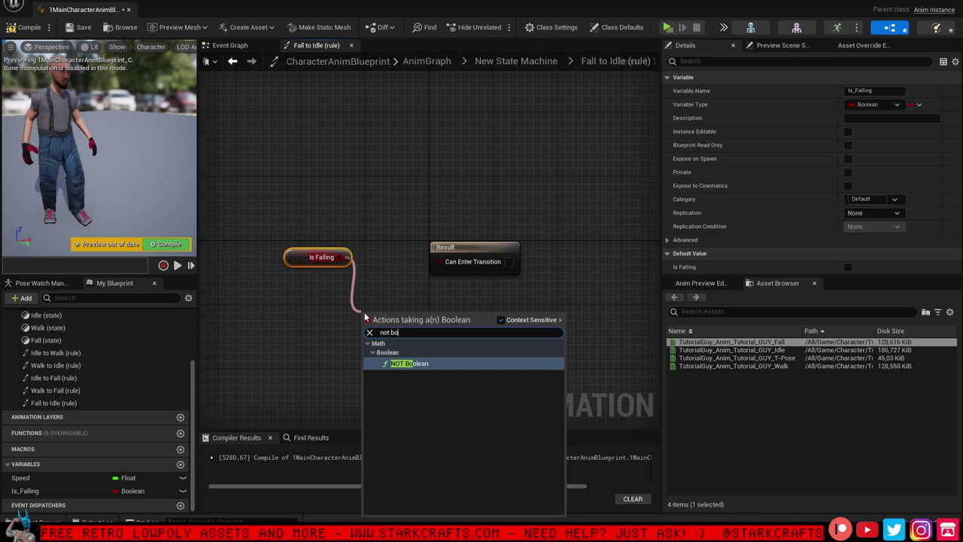
pyautogui.click(428, 365)
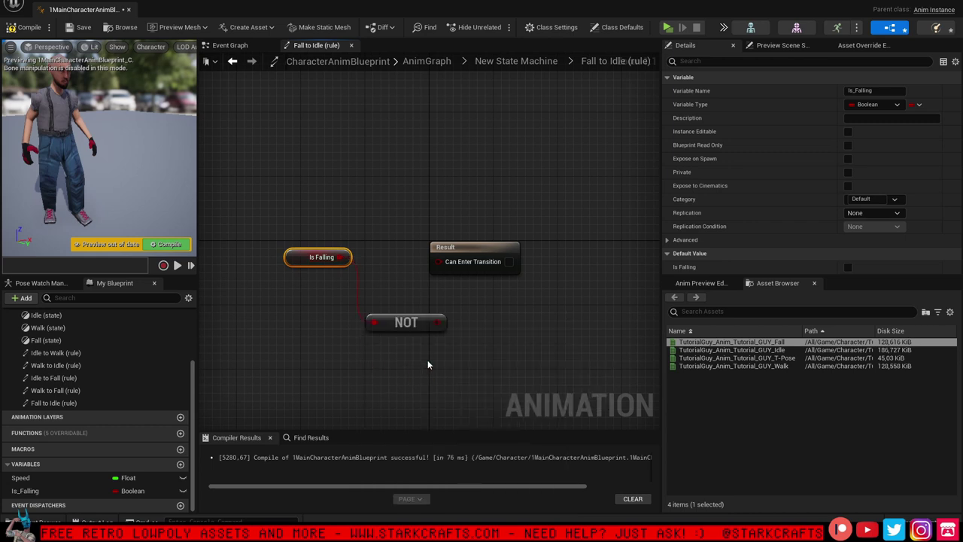
pyautogui.moveTo(437, 322); pyautogui.dragTo(479, 252)
pyautogui.click(166, 243)
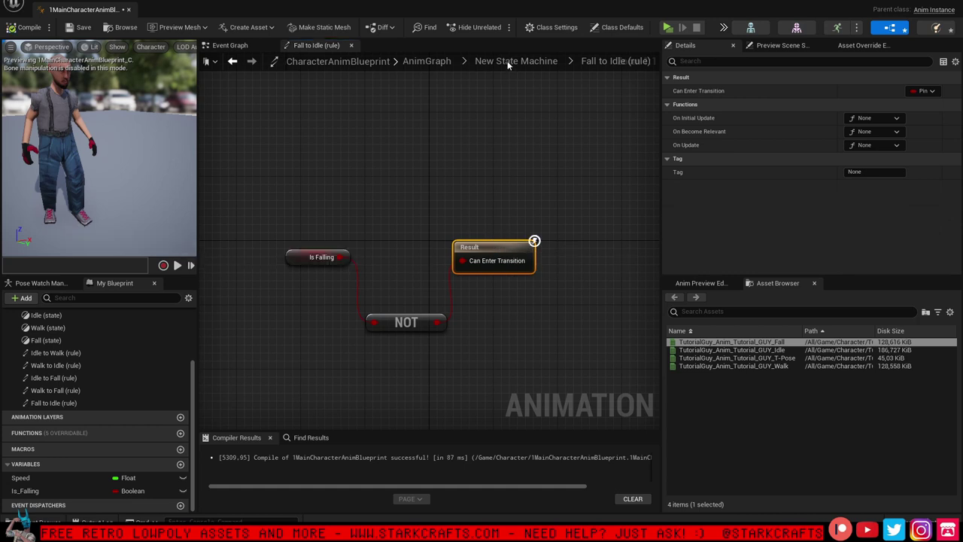
pyautogui.click(507, 61)
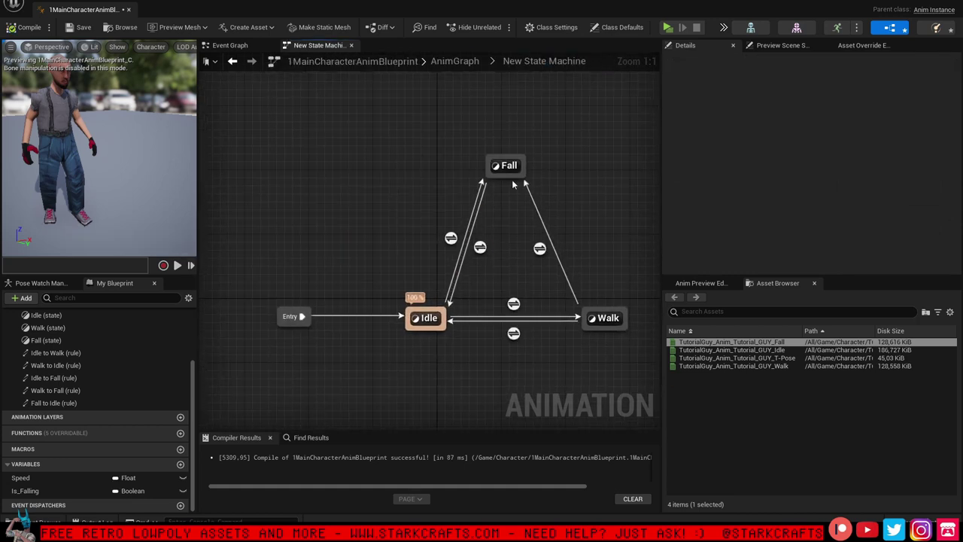
# Move Fall above Idle and Walk higher, recompile, and switch to the Event Graph
pyautogui.click(508, 167)
pyautogui.moveTo(357, 198); pyautogui.dragTo(335, 146, button='right')
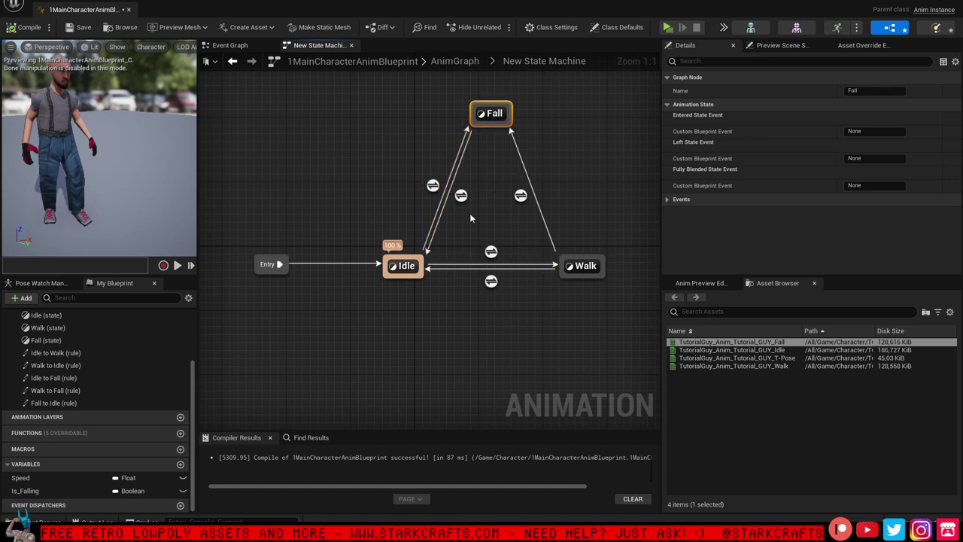
pyautogui.moveTo(546, 302); pyautogui.dragTo(525, 339, button='right')
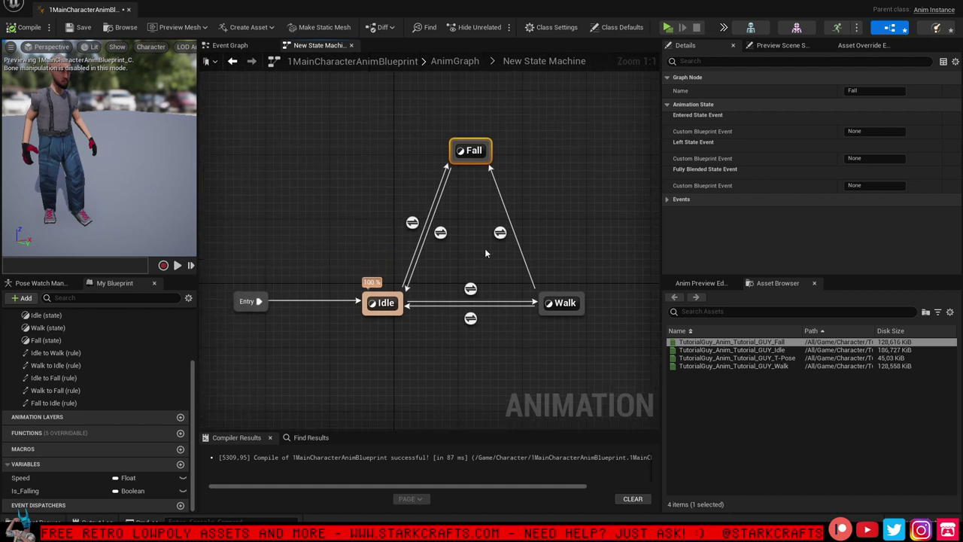
pyautogui.moveTo(471, 150); pyautogui.dragTo(348, 131)
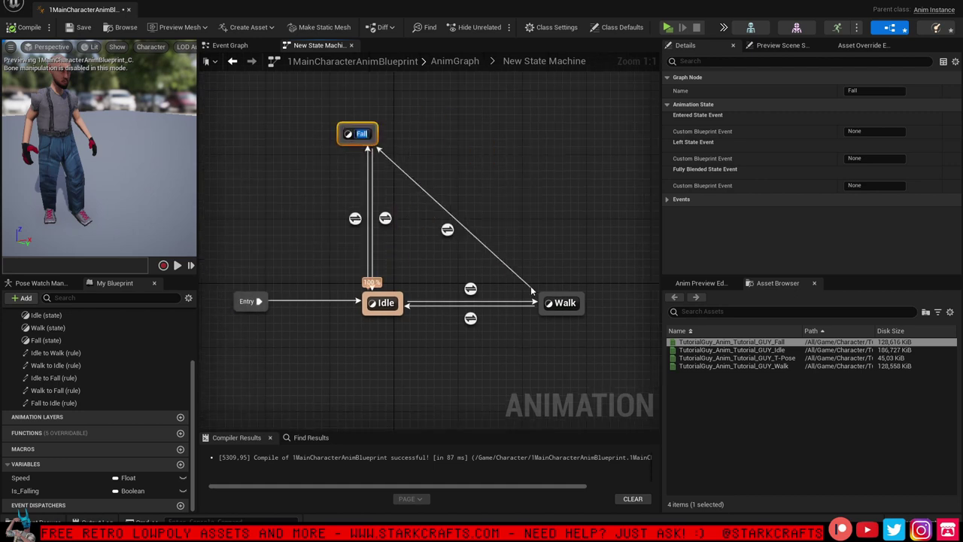
pyautogui.moveTo(395, 283); pyautogui.dragTo(566, 245)
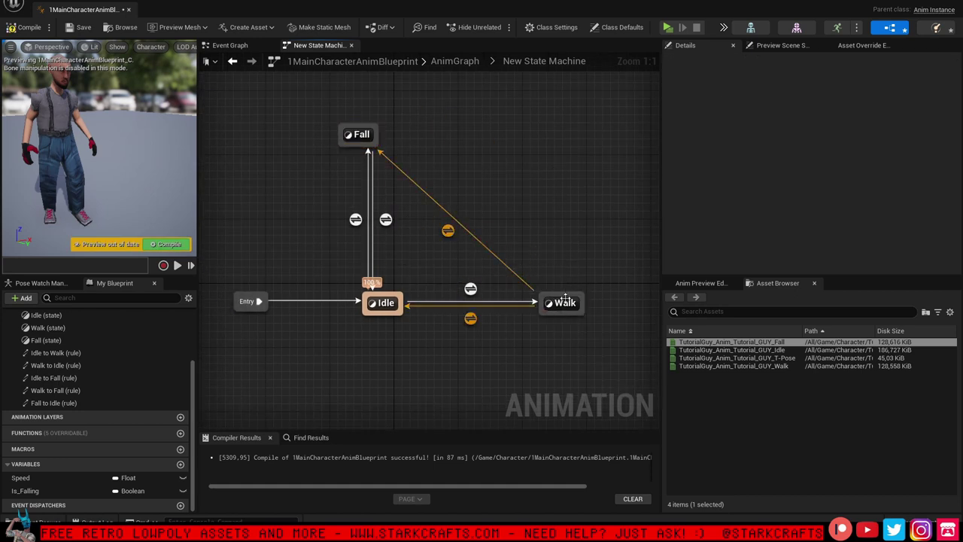
pyautogui.moveTo(563, 302); pyautogui.dragTo(558, 222)
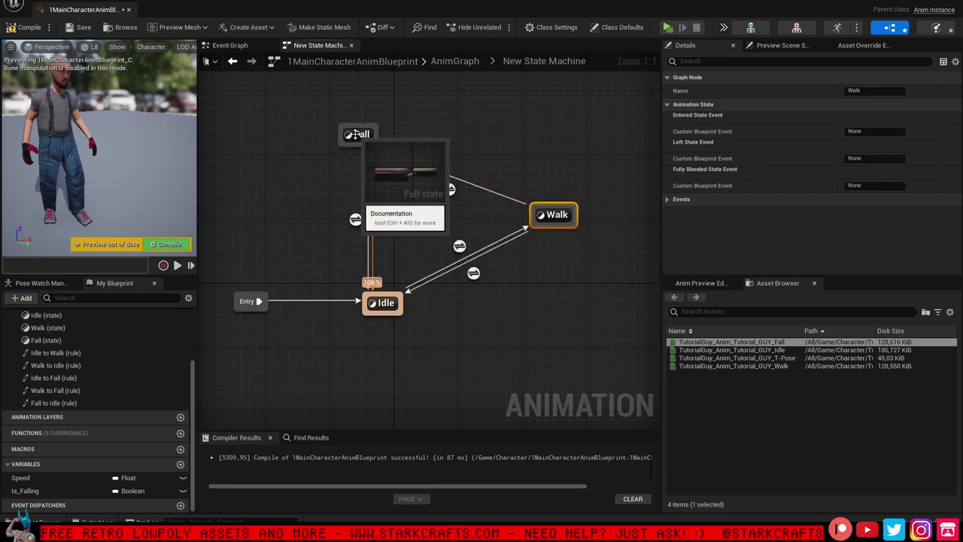
pyautogui.moveTo(359, 135); pyautogui.dragTo(382, 143)
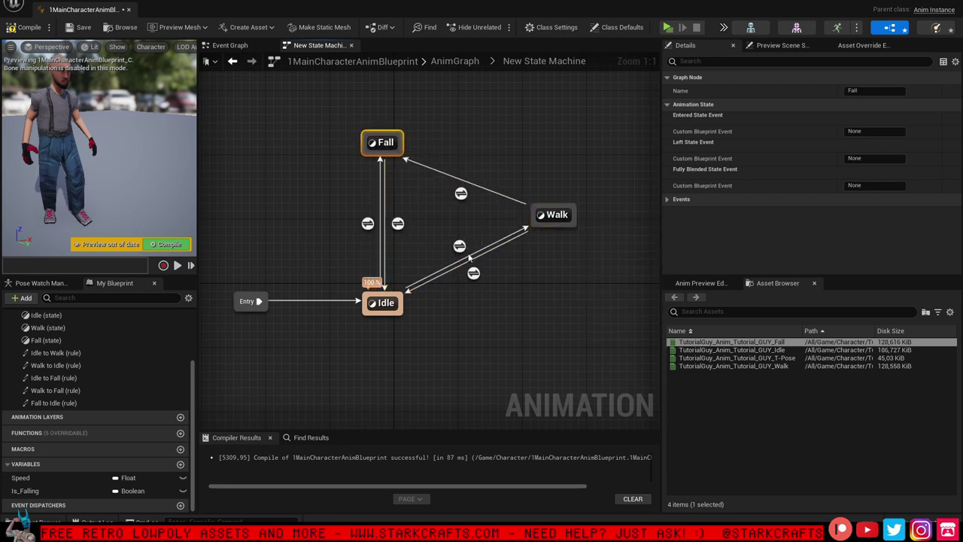
pyautogui.click(177, 245)
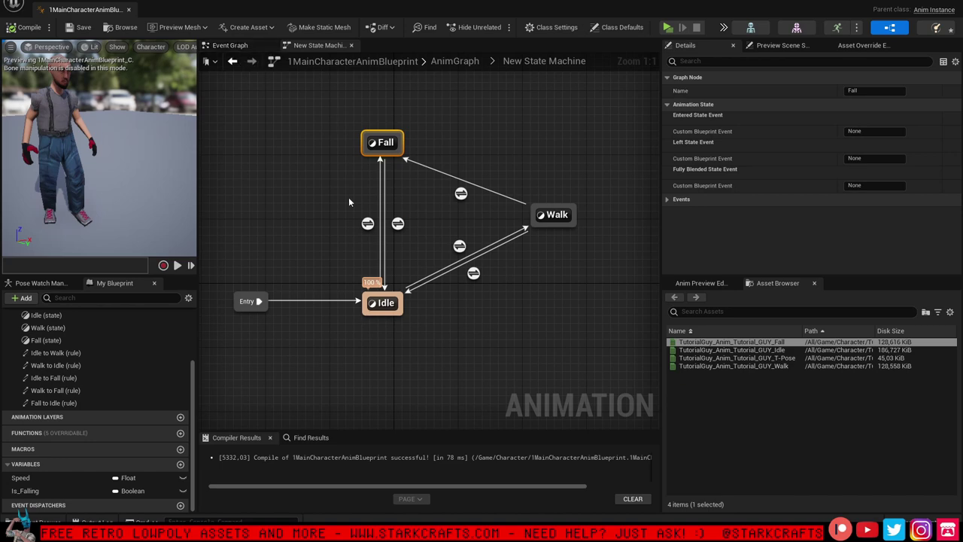
pyautogui.click(245, 46)
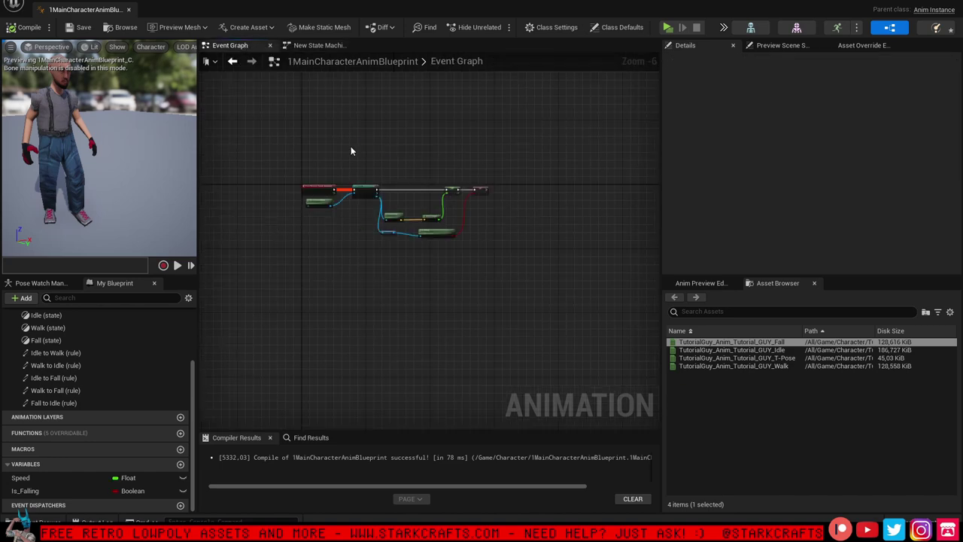
# Close the anim blueprint, open 1MainCharacter, and view its Mesh (CharacterMesh0) in the Viewport
pyautogui.click(957, 3)
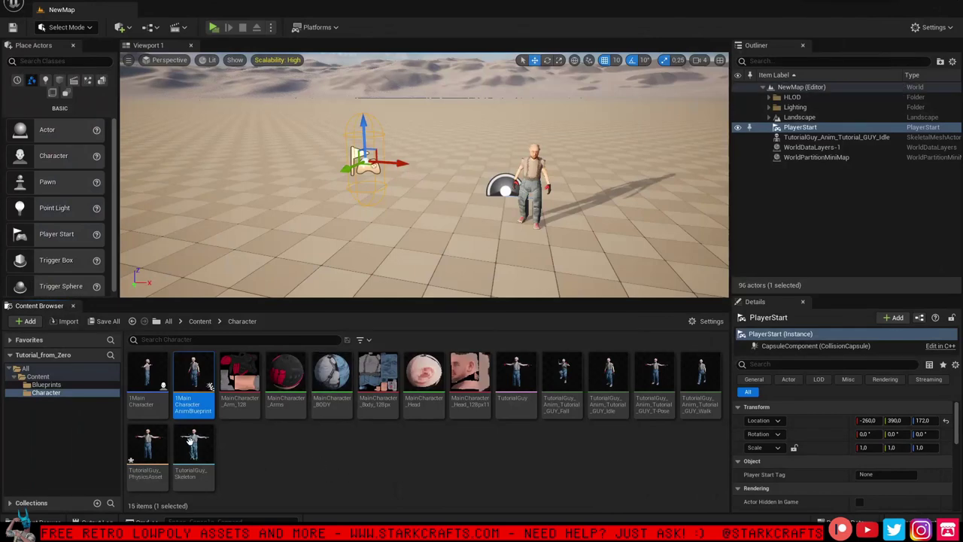
pyautogui.doubleClick(144, 411)
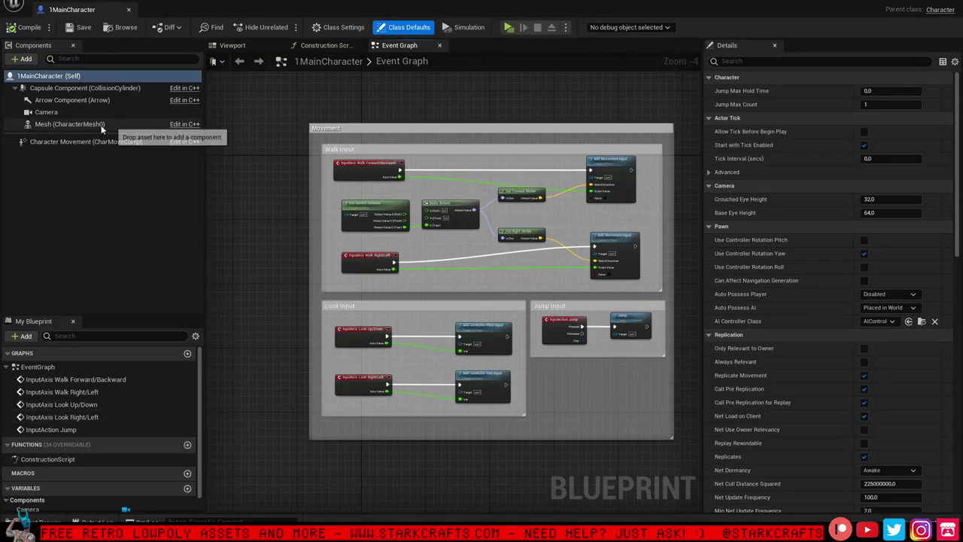
pyautogui.click(47, 126)
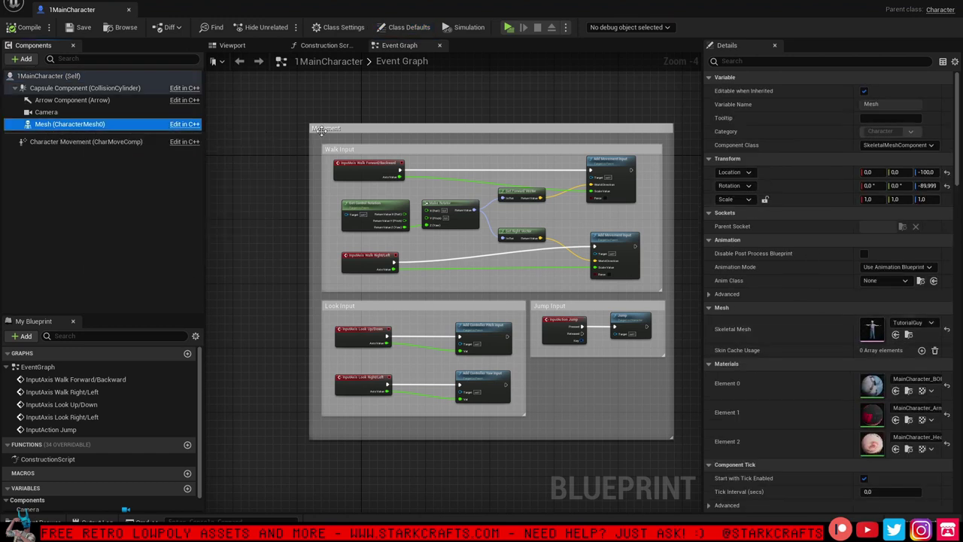
pyautogui.click(233, 45)
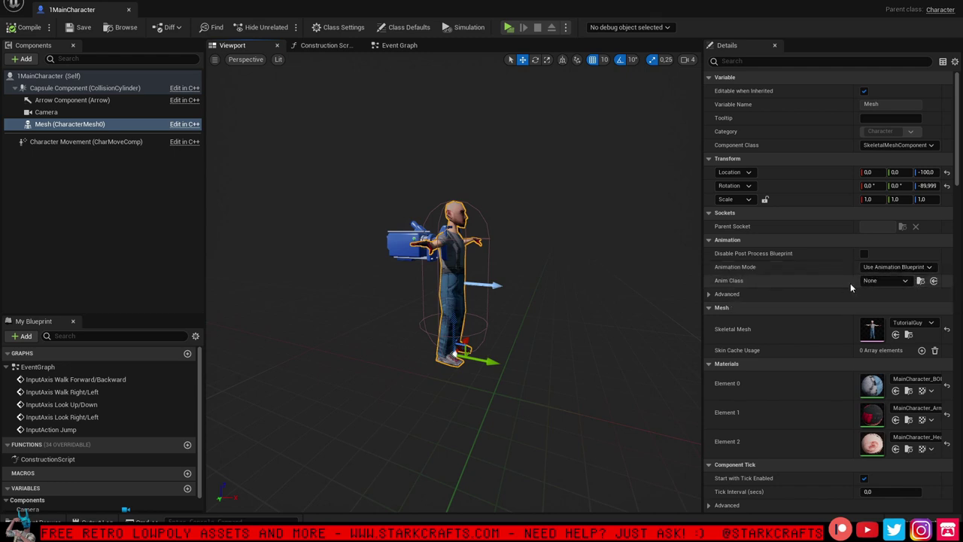
pyautogui.click(894, 283)
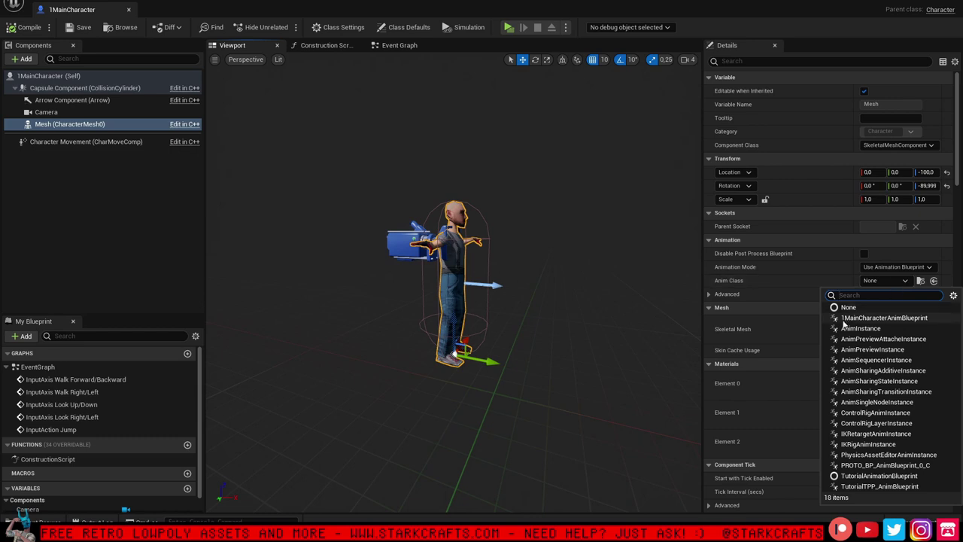
pyautogui.click(884, 317)
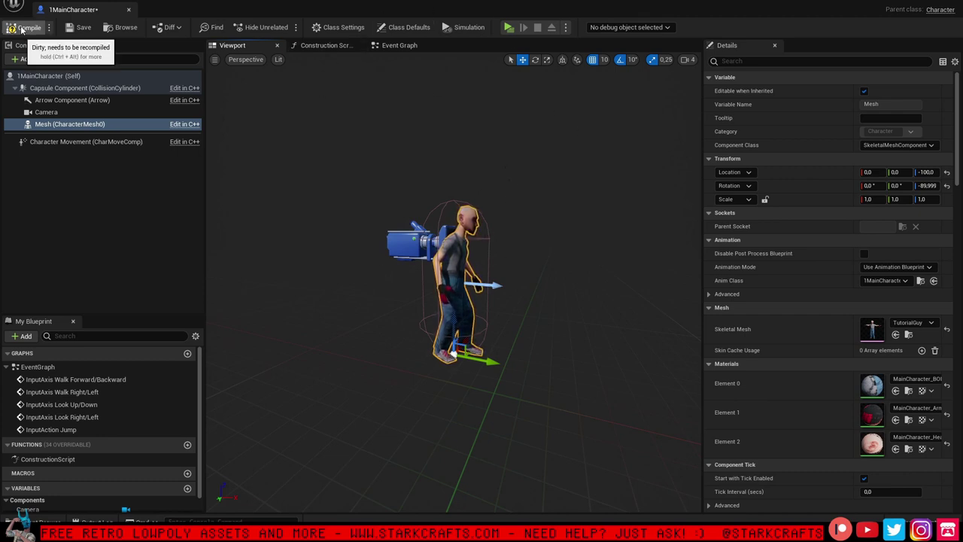
pyautogui.click(49, 67)
pyautogui.click(80, 27)
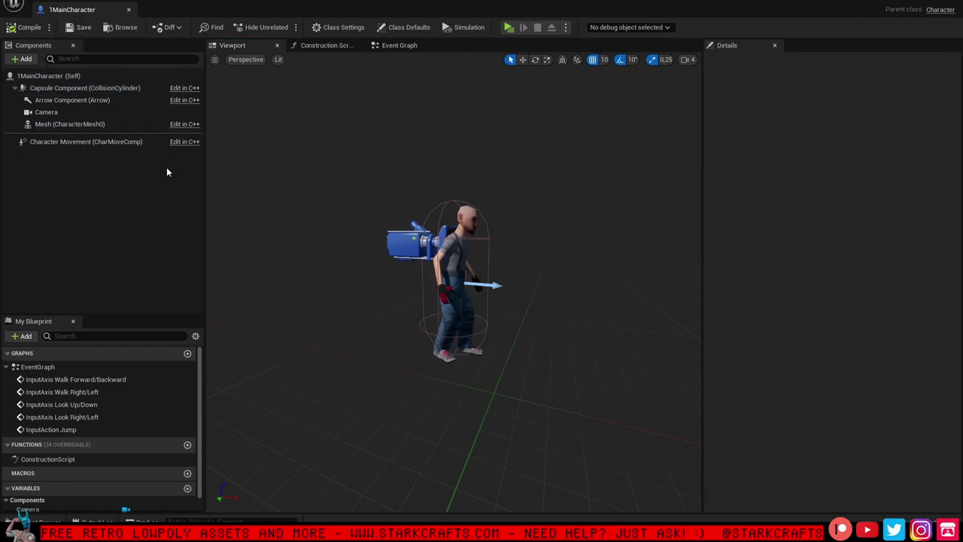
pyautogui.click(402, 248)
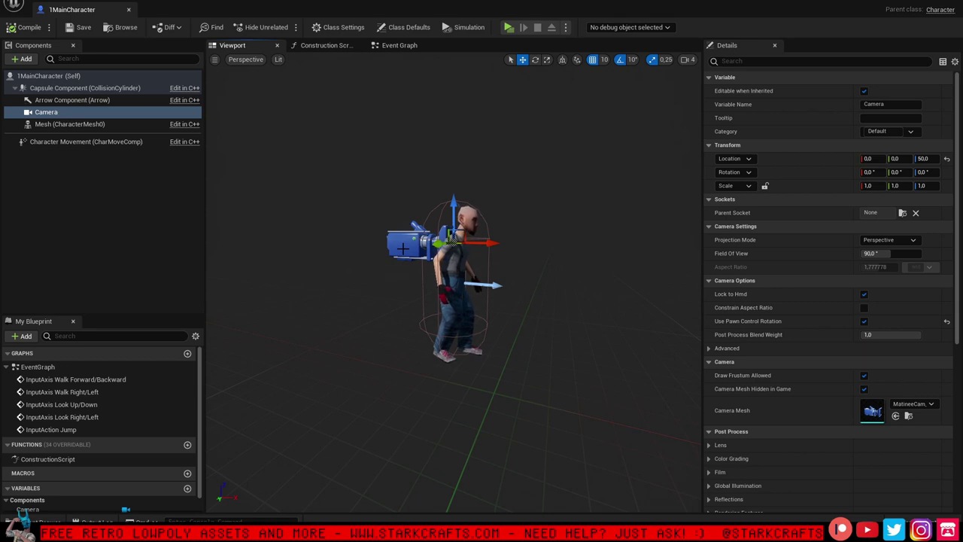
pyautogui.keyDown('alt'); pyautogui.moveTo(563, 183); pyautogui.dragTo(394, 303); pyautogui.keyUp('alt')
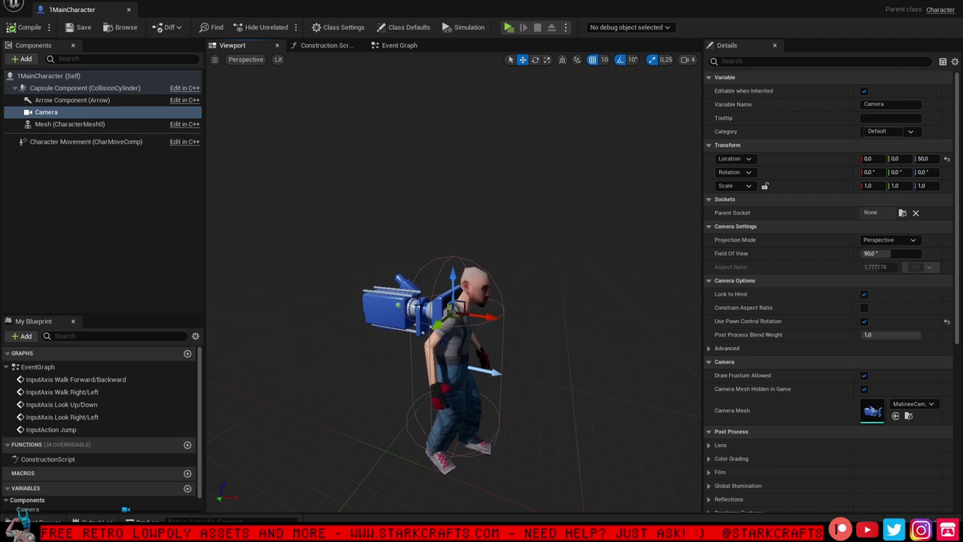
# Parent the Camera to the character Mesh at the spine_005 bone socket
pyautogui.click(436, 304)
pyautogui.click(366, 308)
pyautogui.moveTo(46, 112); pyautogui.dragTo(49, 126)
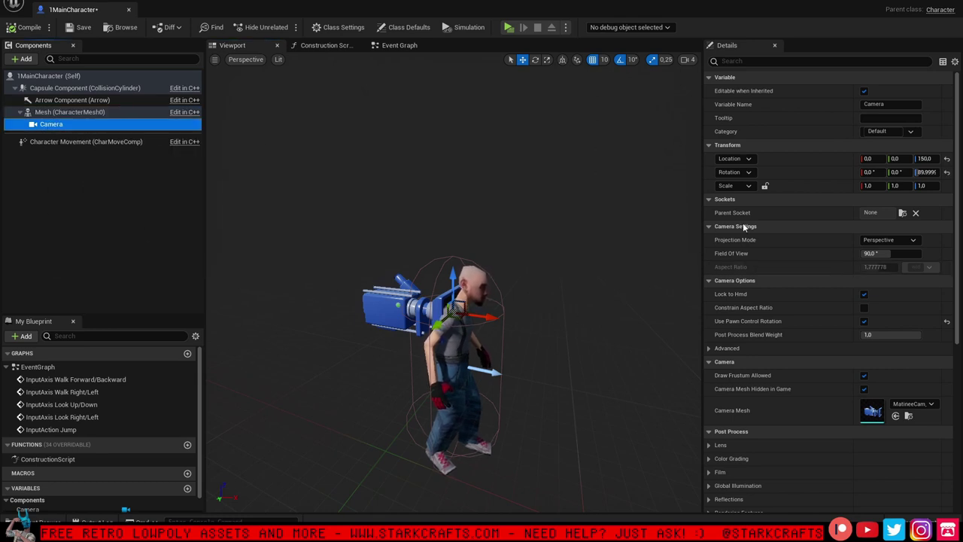
pyautogui.click(903, 213)
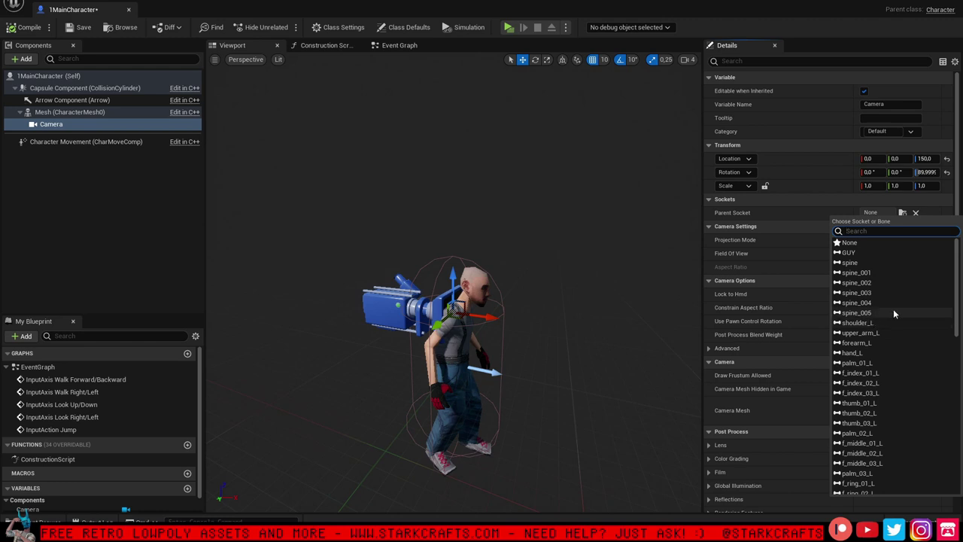
pyautogui.write('h')
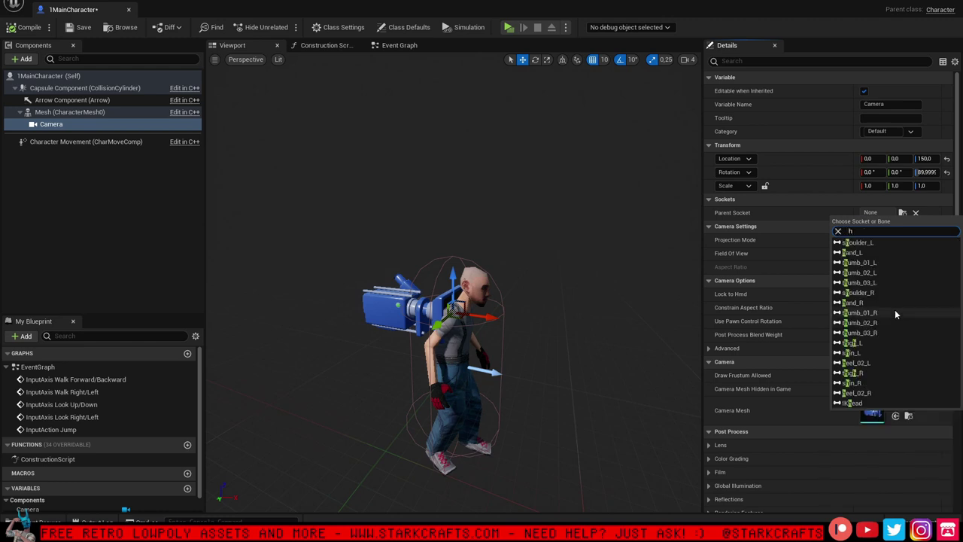
pyautogui.write('ea')
pyautogui.click(838, 231)
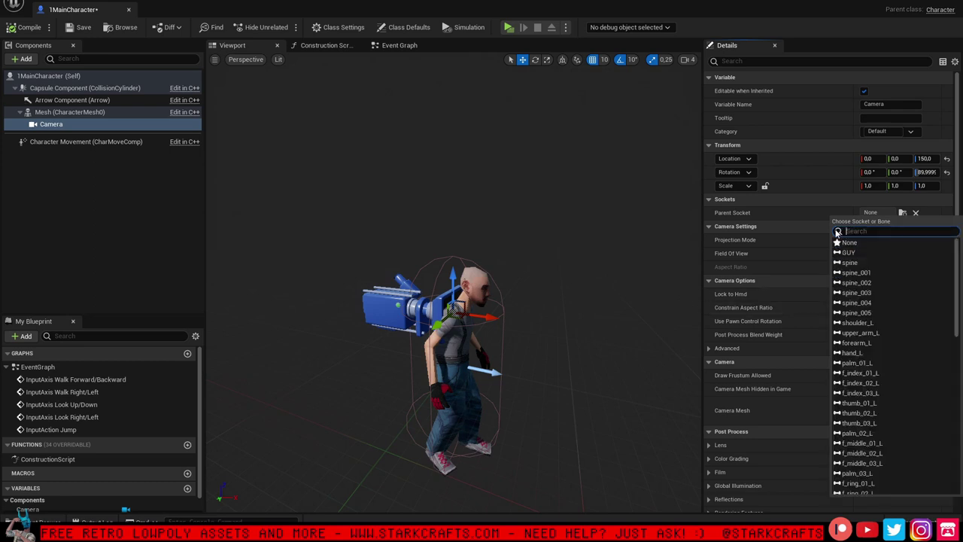
pyautogui.click(857, 313)
# Reset the camera's location and rotation, then scale it to 0.01 on all axes
pyautogui.scroll(-3, 548, 354)
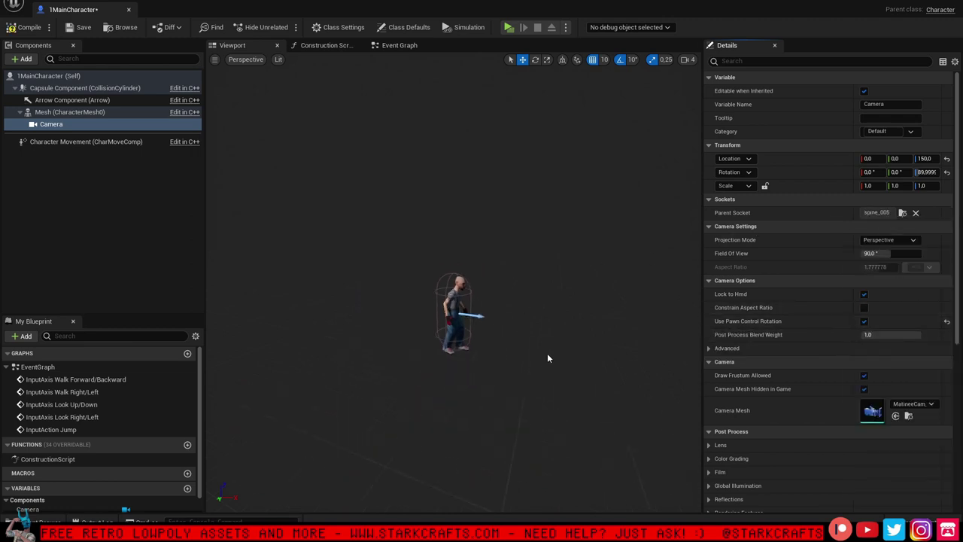
pyautogui.moveTo(557, 346); pyautogui.dragTo(627, 308, button='right')
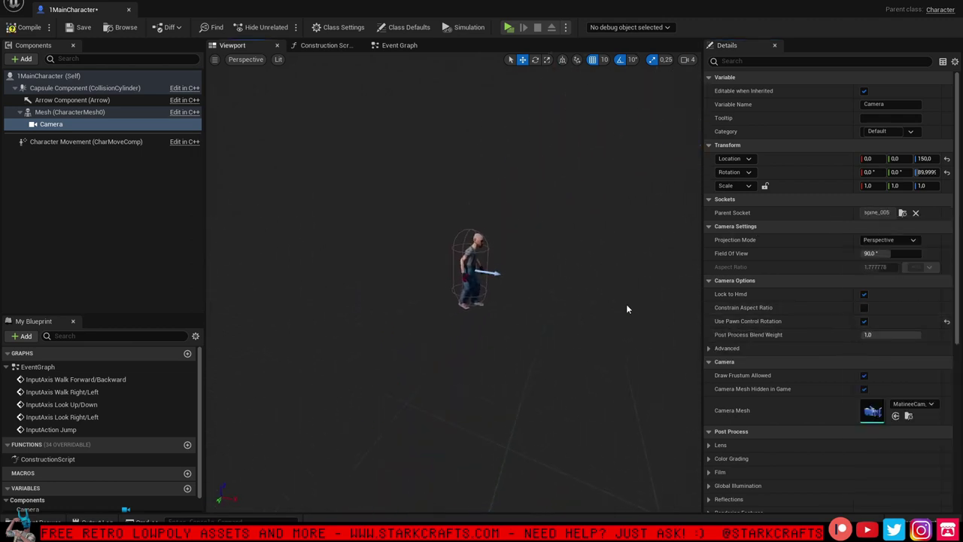
pyautogui.click(947, 158)
pyautogui.click(947, 173)
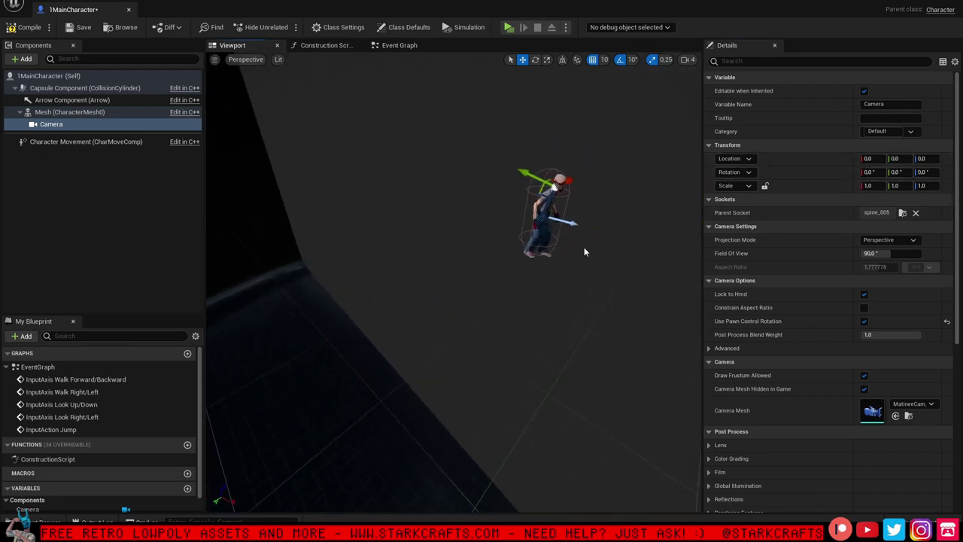
pyautogui.click(869, 185)
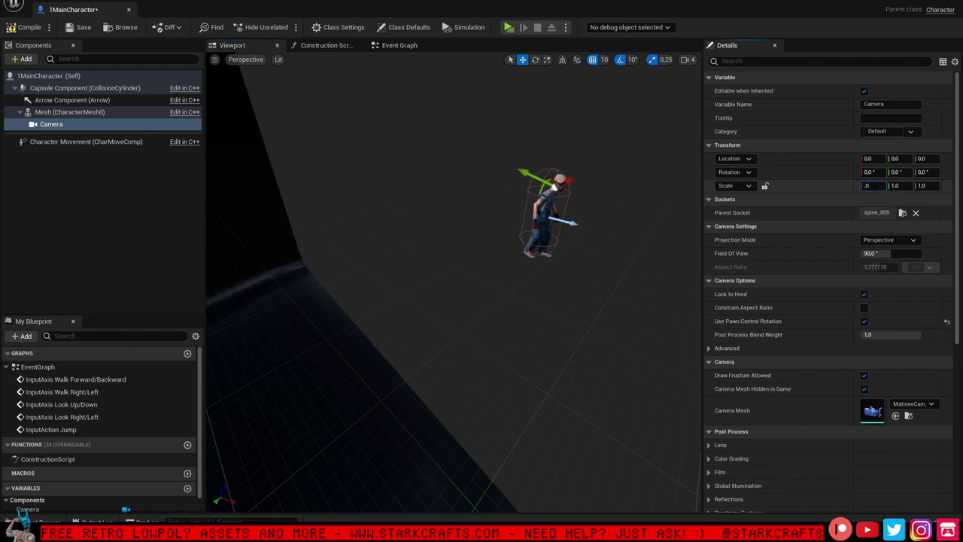
pyautogui.write('0.01')
pyautogui.press('Tab')
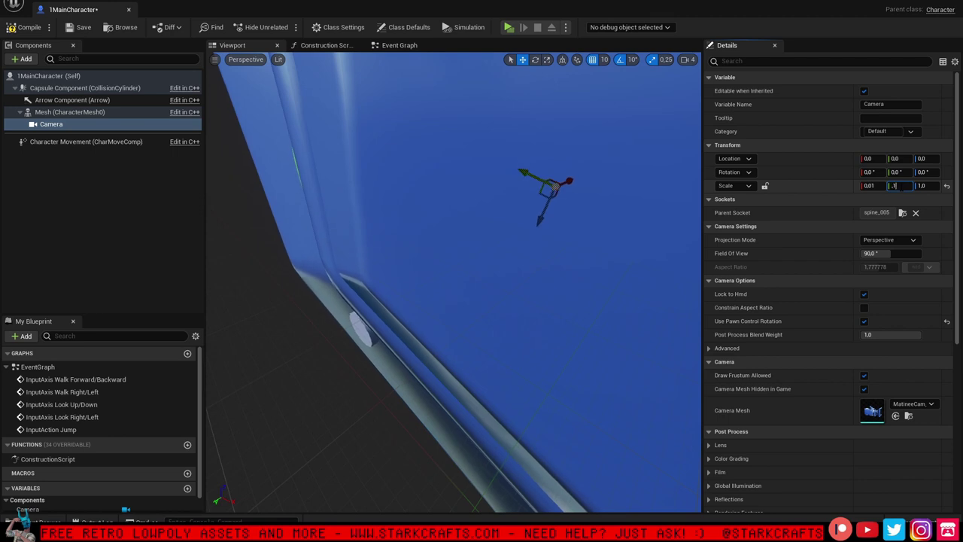
pyautogui.press('Tab')
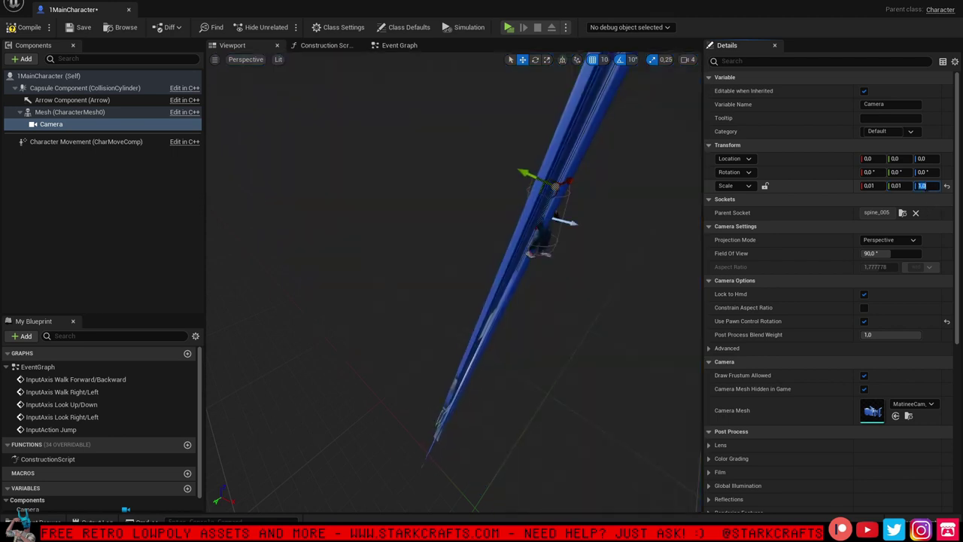
pyautogui.write('0.01')
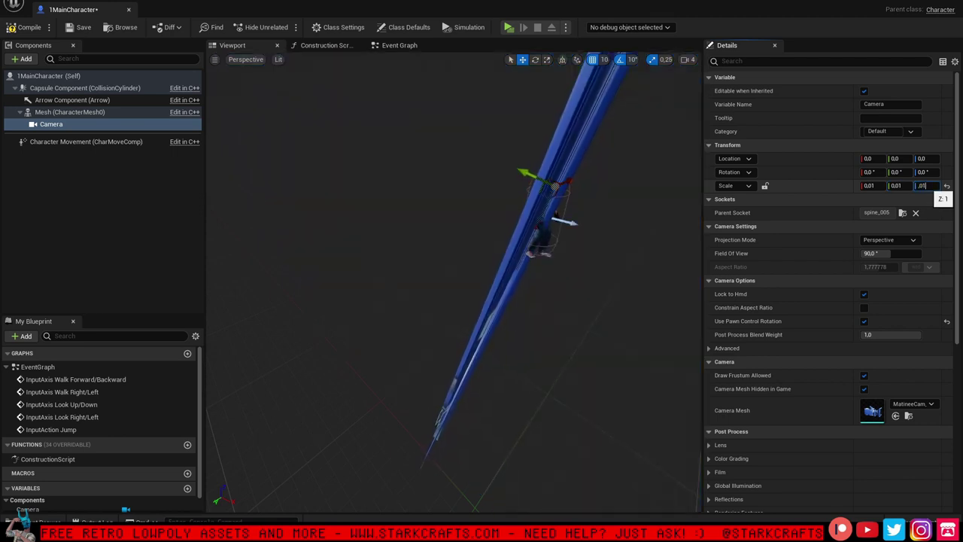
pyautogui.press('Return')
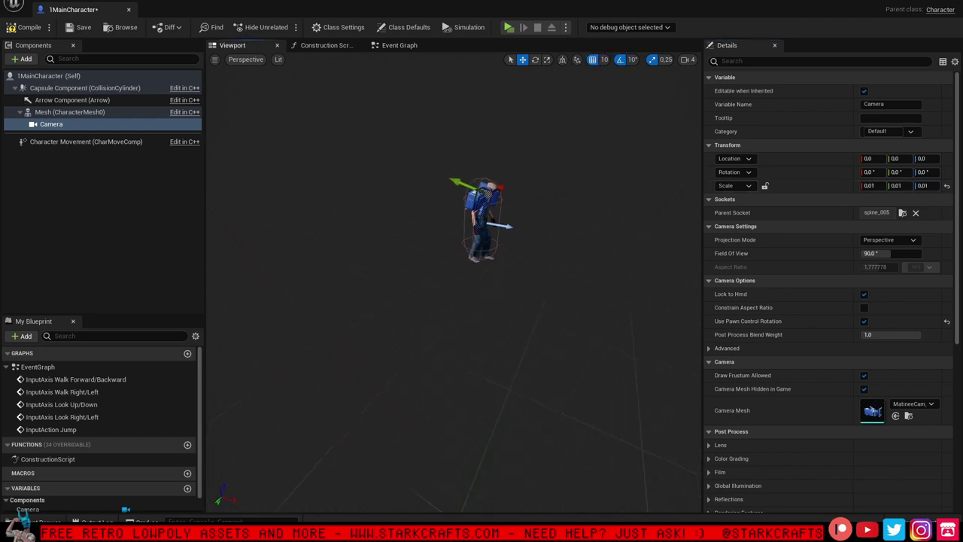
# Rotate the camera to 180, 0, -90 so it faces forward at the character's head
pyautogui.scroll(5, 453, 279)
pyautogui.scroll(-5, 454, 279)
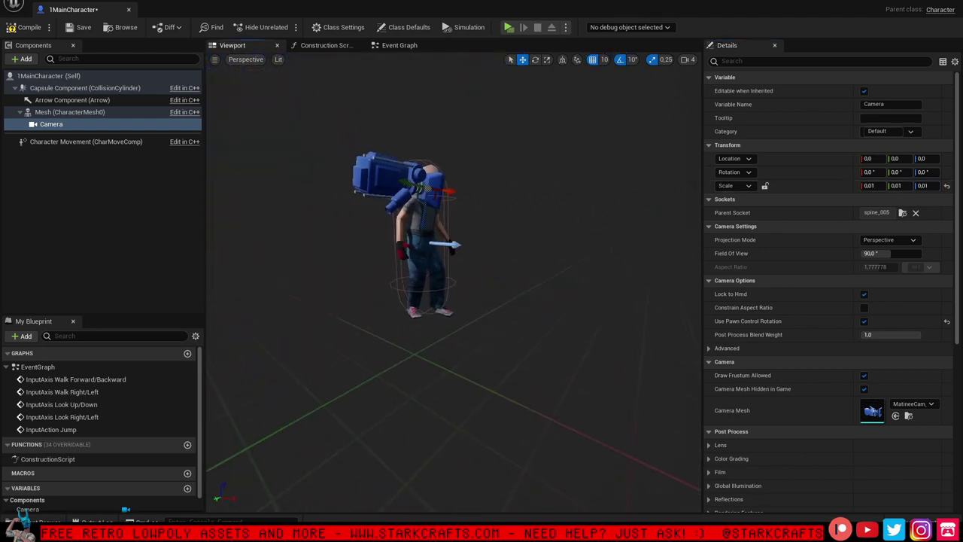
pyautogui.keyDown('alt'); pyautogui.moveTo(454, 278); pyautogui.dragTo(575, 224); pyautogui.keyUp('alt')
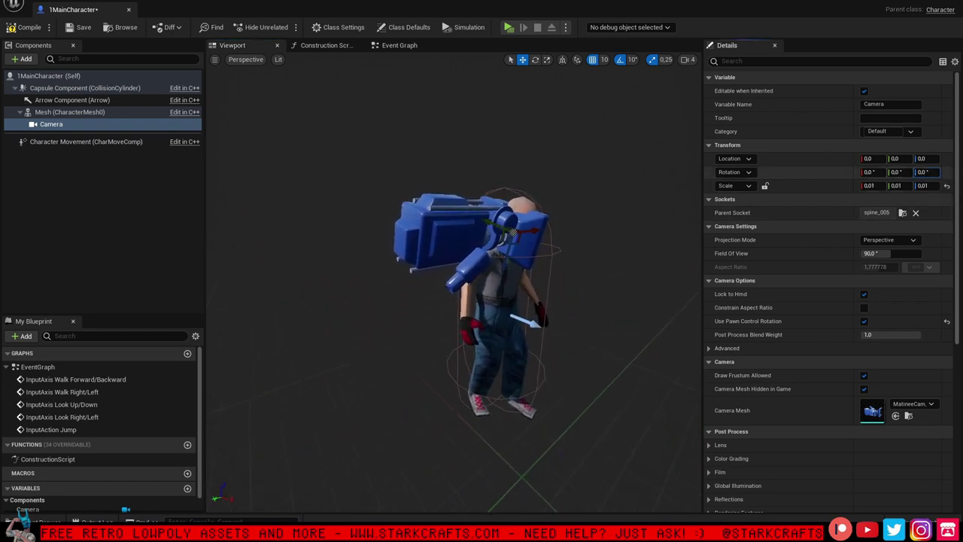
pyautogui.moveTo(926, 172)
pyautogui.mouseDown()
pyautogui.moveTo(950, 172)
pyautogui.moveTo(934, 172)
pyautogui.mouseUp()
pyautogui.write('90')
pyautogui.press('Return')
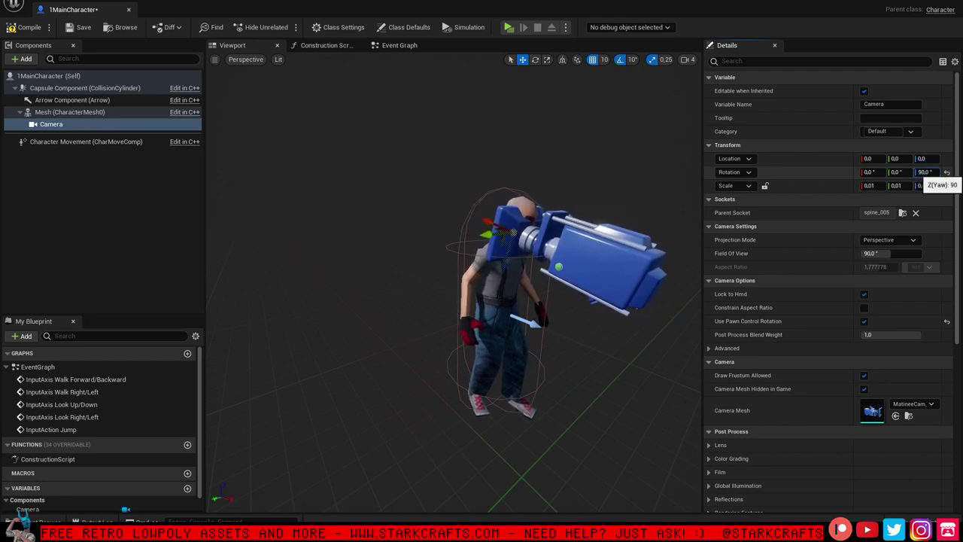
pyautogui.write('-90')
pyautogui.press('Return')
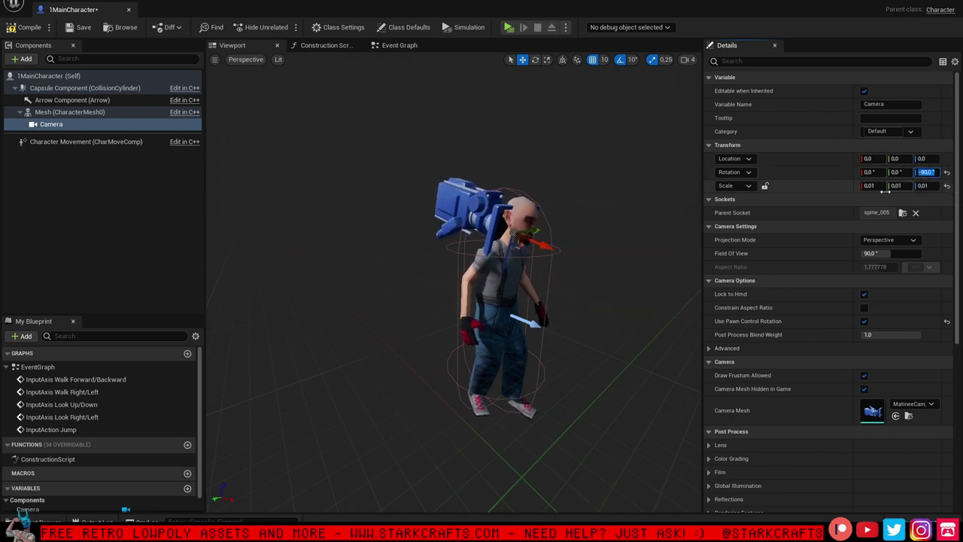
pyautogui.moveTo(899, 172)
pyautogui.mouseDown()
pyautogui.moveTo(911, 172)
pyautogui.moveTo(880, 172)
pyautogui.mouseUp()
pyautogui.write('150')
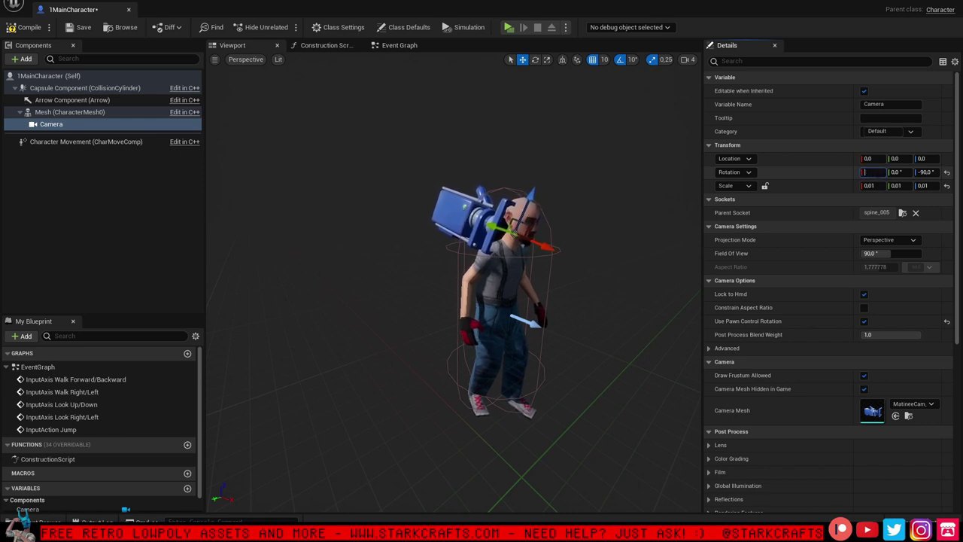
pyautogui.press('Return')
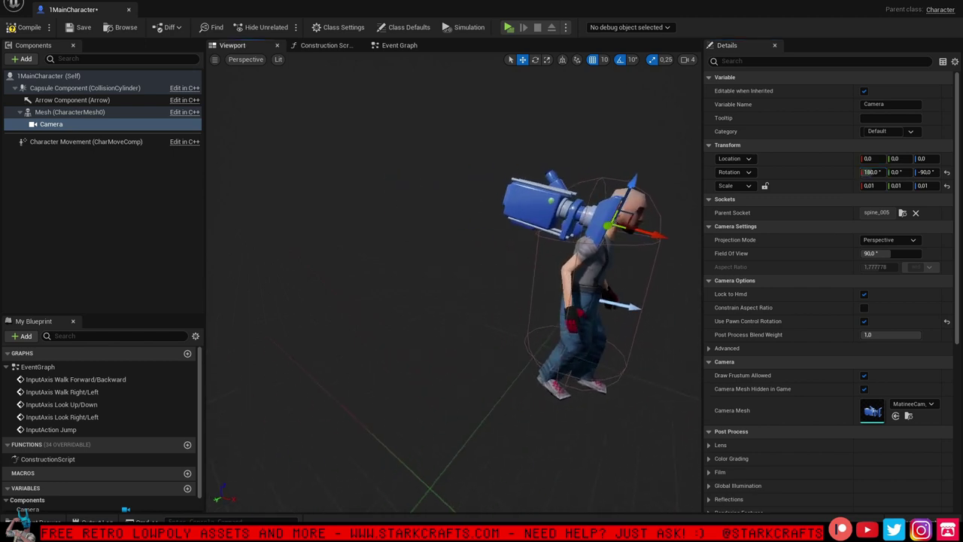
pyautogui.moveTo(576, 262); pyautogui.dragTo(474, 285)
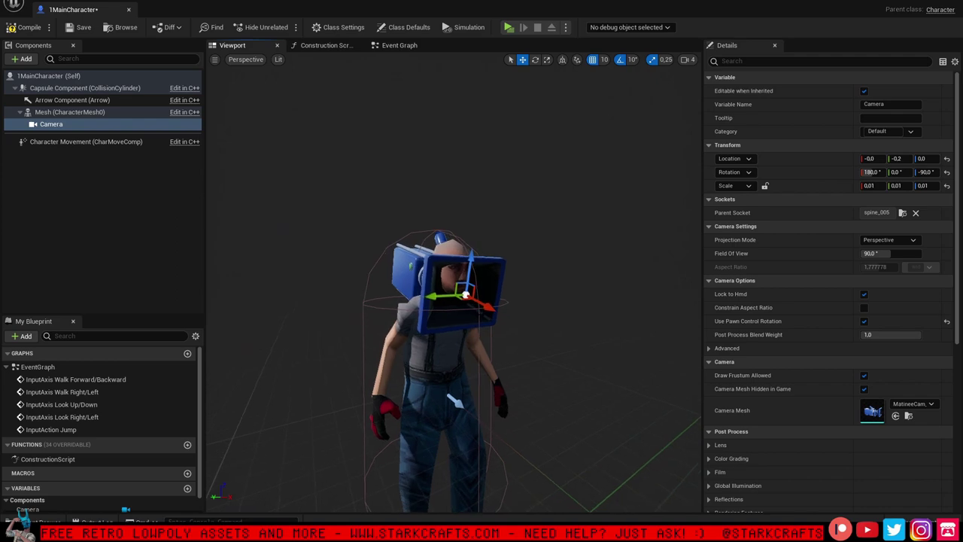
pyautogui.keyDown('alt'); pyautogui.moveTo(474, 285); pyautogui.dragTo(437, 284, button='right'); pyautogui.keyUp('alt')
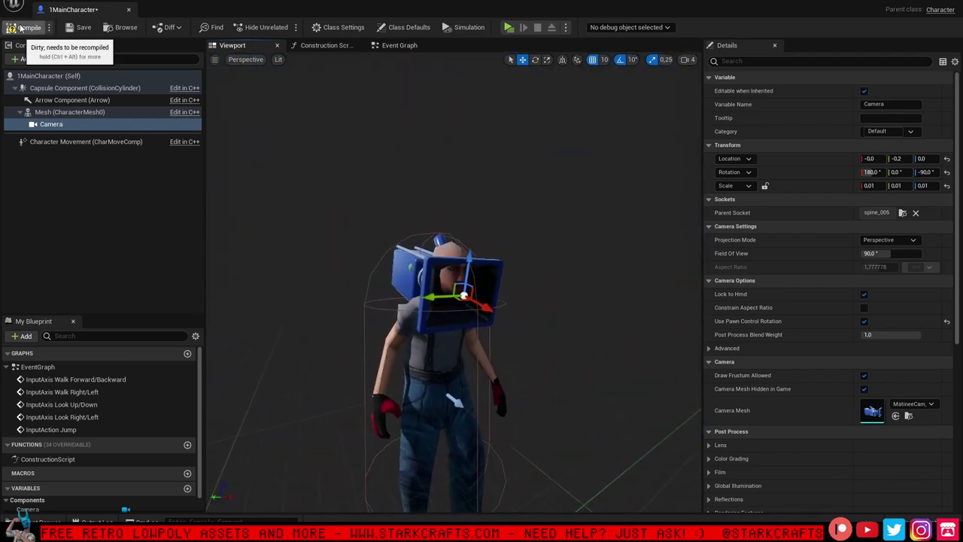
# Save 1MainCharacter, play-test the head-mounted camera, then exit the preview with Escape
pyautogui.click(80, 27)
pyautogui.moveTo(452, 286); pyautogui.dragTo(489, 286, button='right')
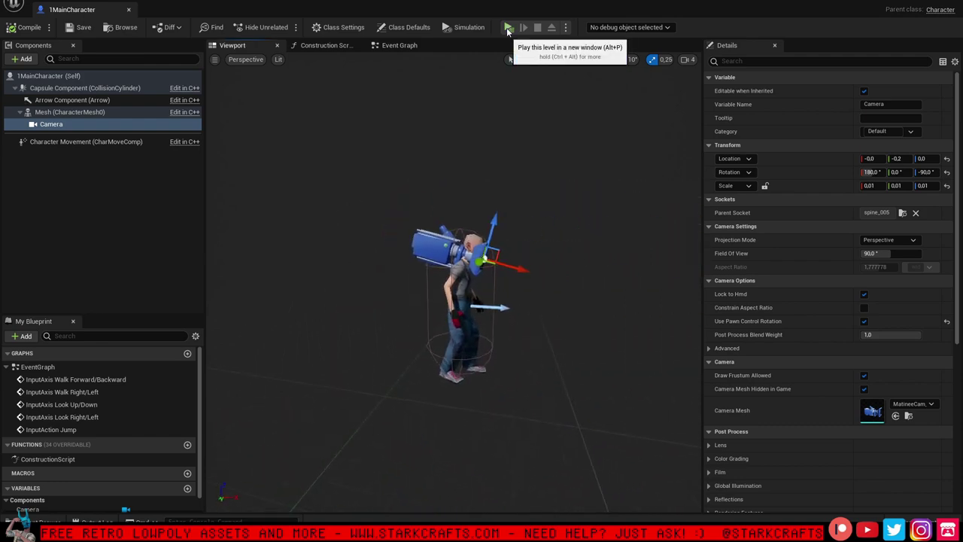
pyautogui.click(508, 28)
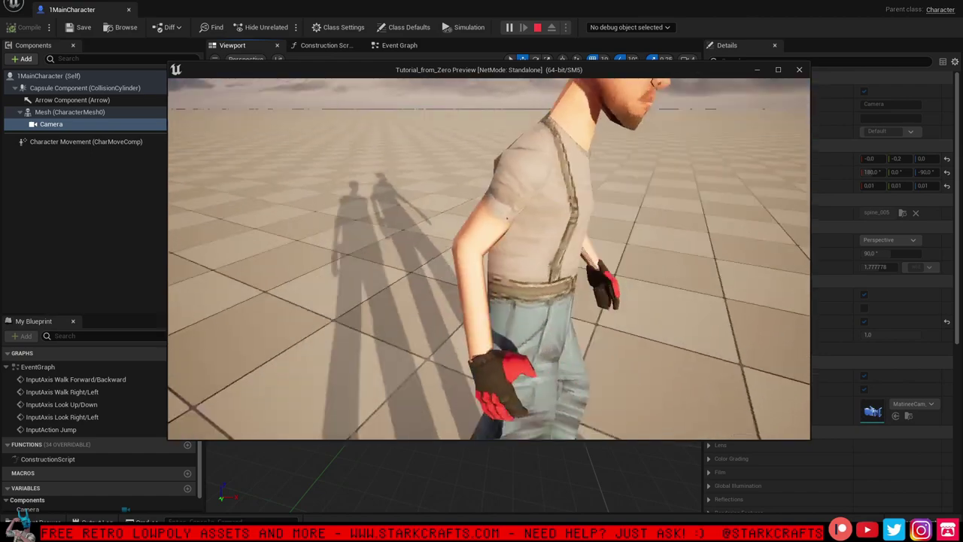
pyautogui.press('Escape')
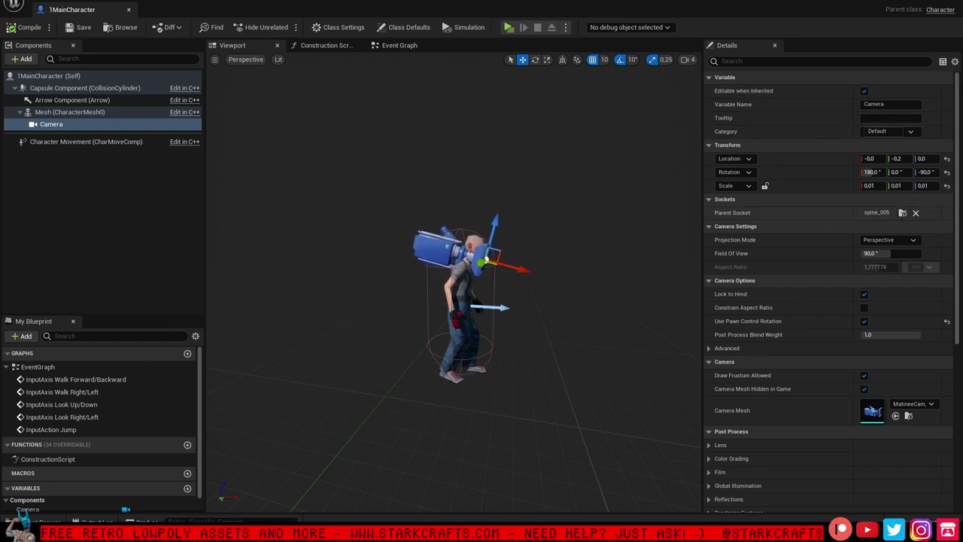
# Detach the Camera from spine_005, reset its scale, rotation and location, and reparent it to the Capsule Component
pyautogui.click(916, 213)
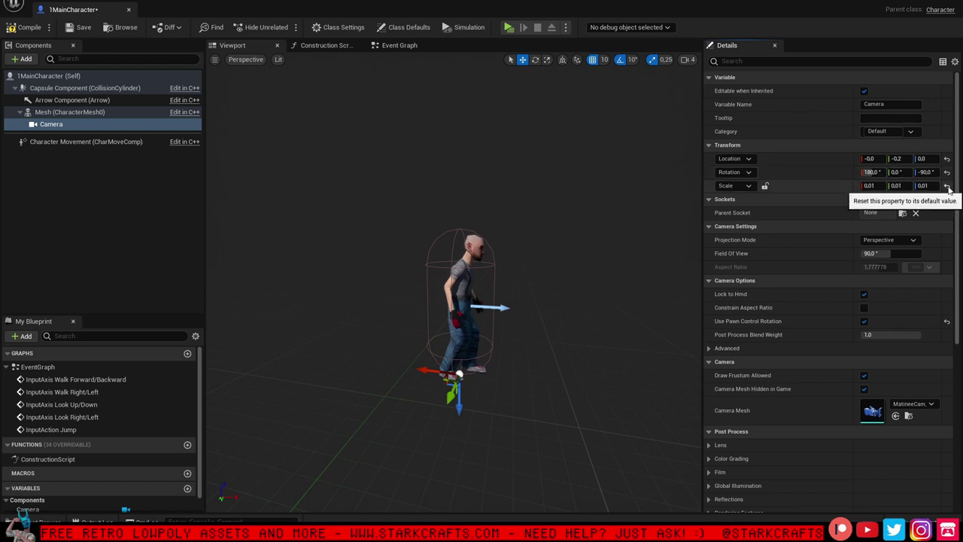
pyautogui.click(947, 186)
pyautogui.click(947, 173)
pyautogui.click(948, 158)
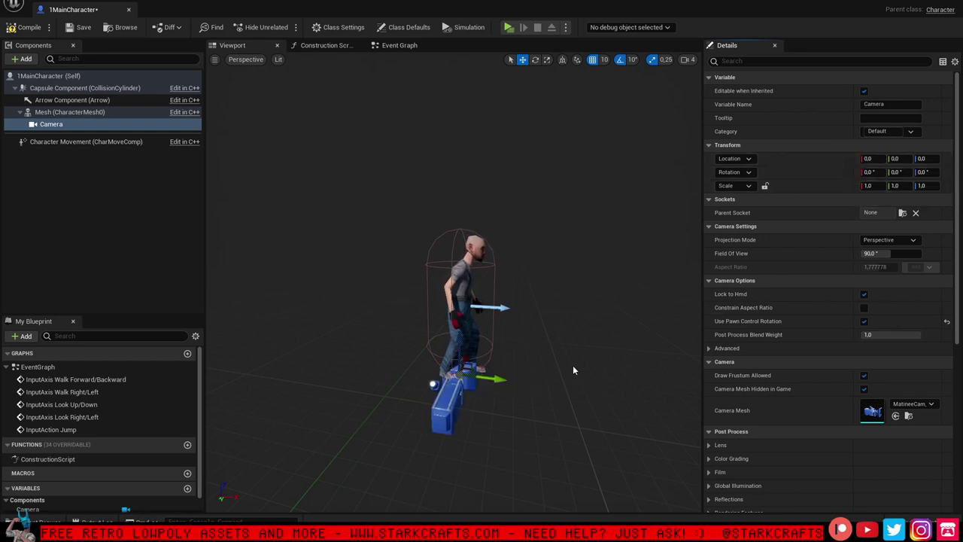
pyautogui.click(451, 393)
pyautogui.click(47, 125)
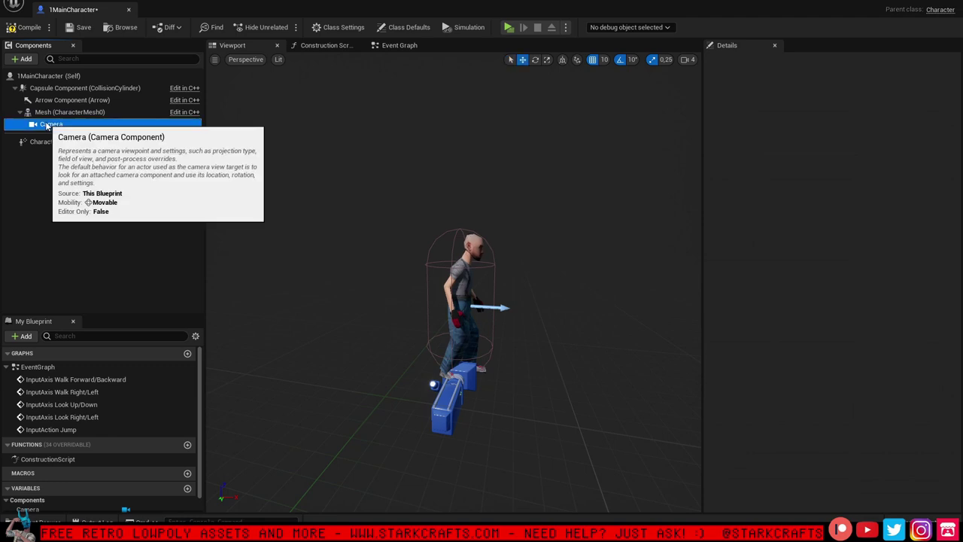
pyautogui.moveTo(47, 125); pyautogui.dragTo(36, 88)
pyautogui.click(136, 191)
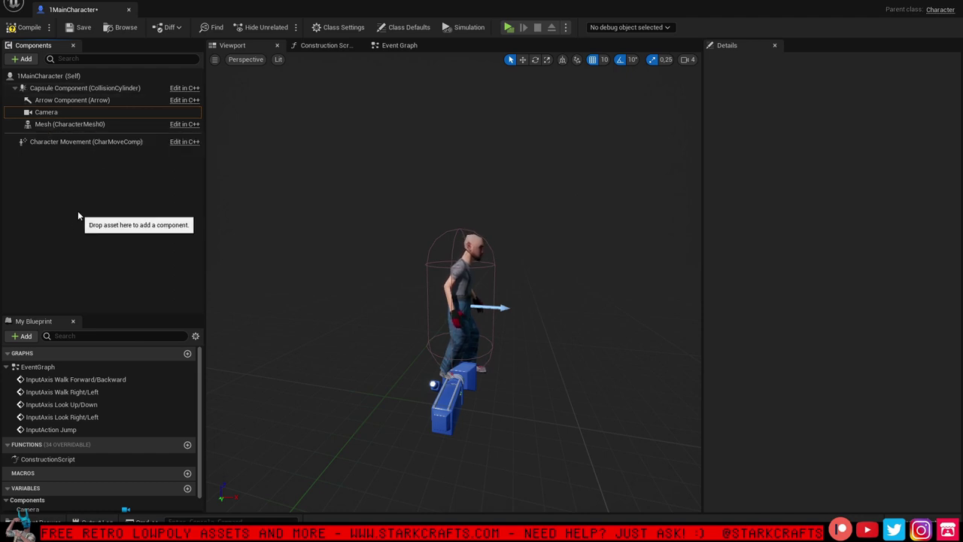
# Add a SpringArm component, nest the Camera under it, and reset the camera's location and rotation to 0
pyautogui.click(26, 59)
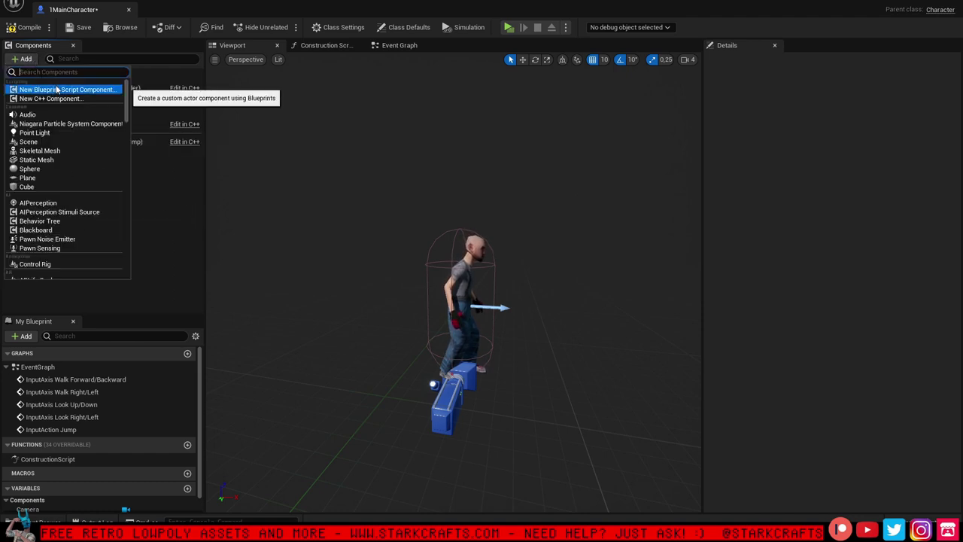
pyautogui.write('spr')
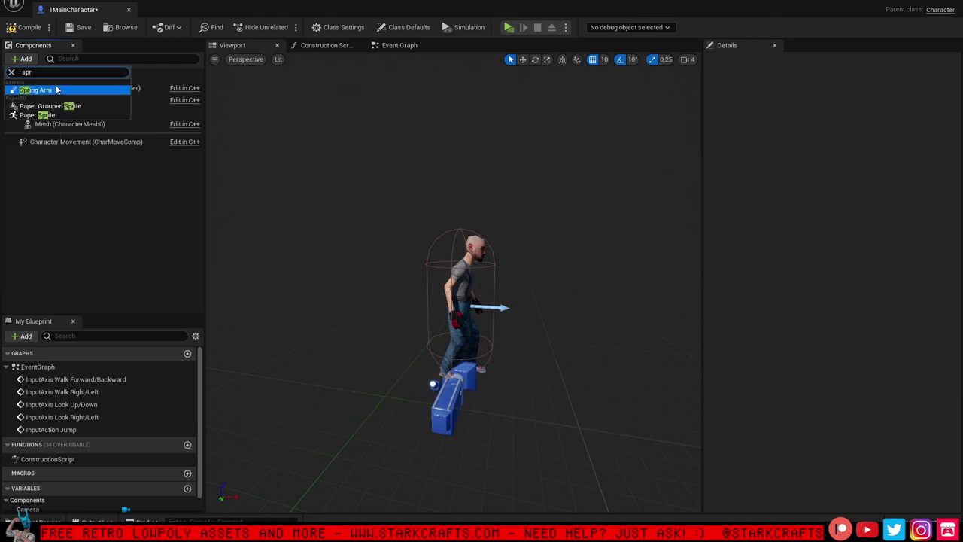
pyautogui.click(57, 89)
pyautogui.click(72, 229)
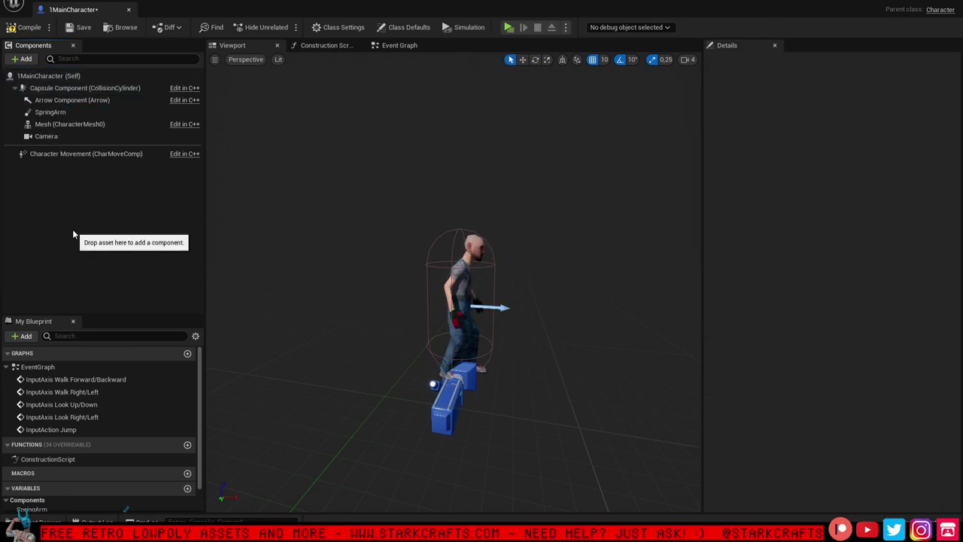
pyautogui.click(48, 136)
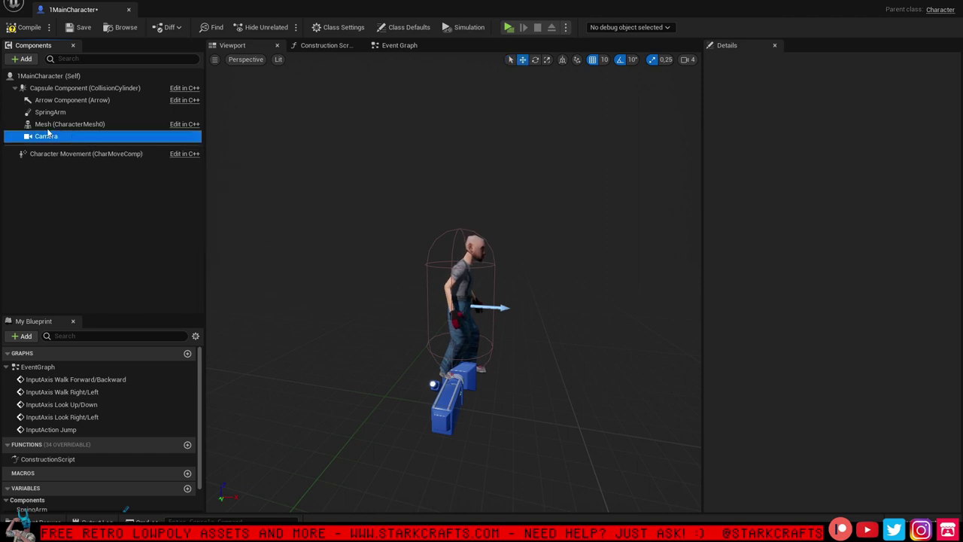
pyautogui.moveTo(47, 132); pyautogui.dragTo(49, 114)
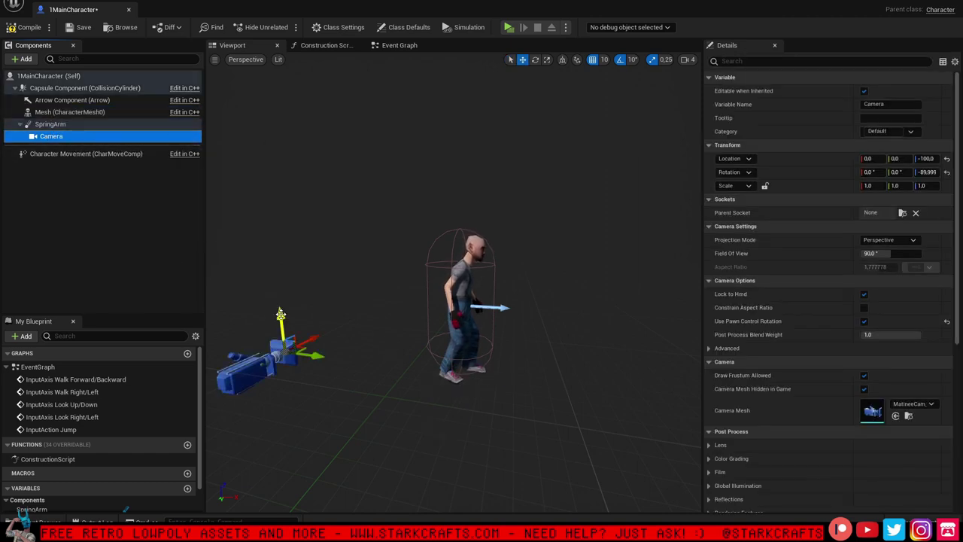
pyautogui.moveTo(280, 313); pyautogui.dragTo(240, 317, button='right')
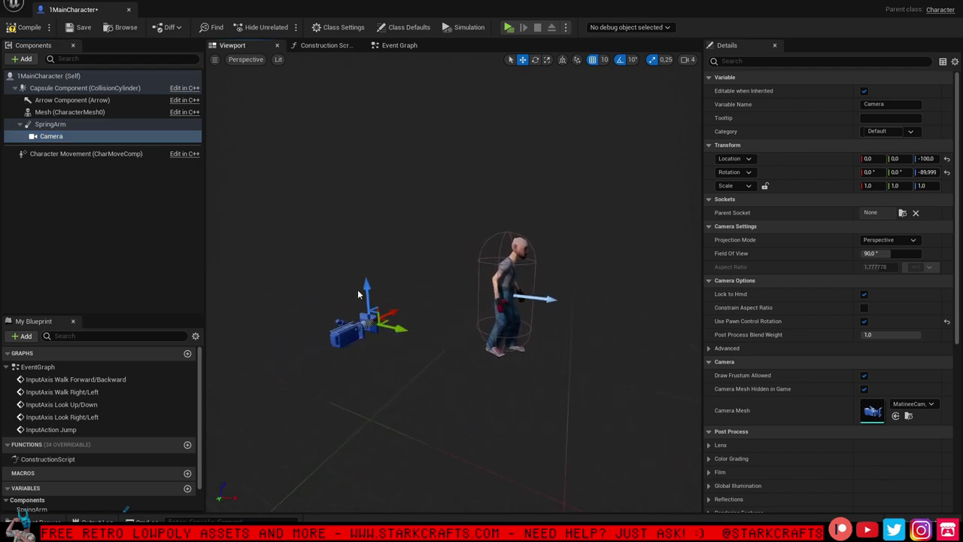
pyautogui.moveTo(358, 294); pyautogui.dragTo(456, 229)
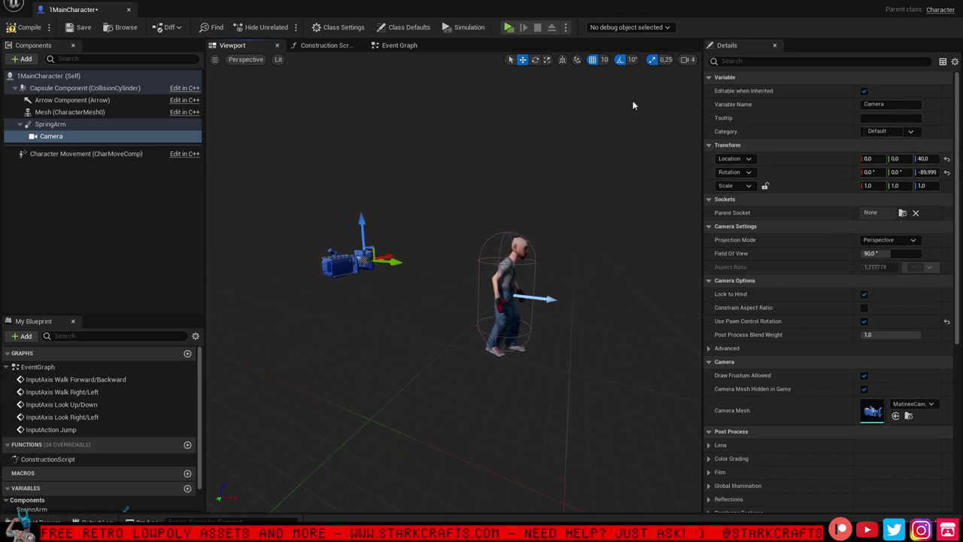
pyautogui.click(947, 172)
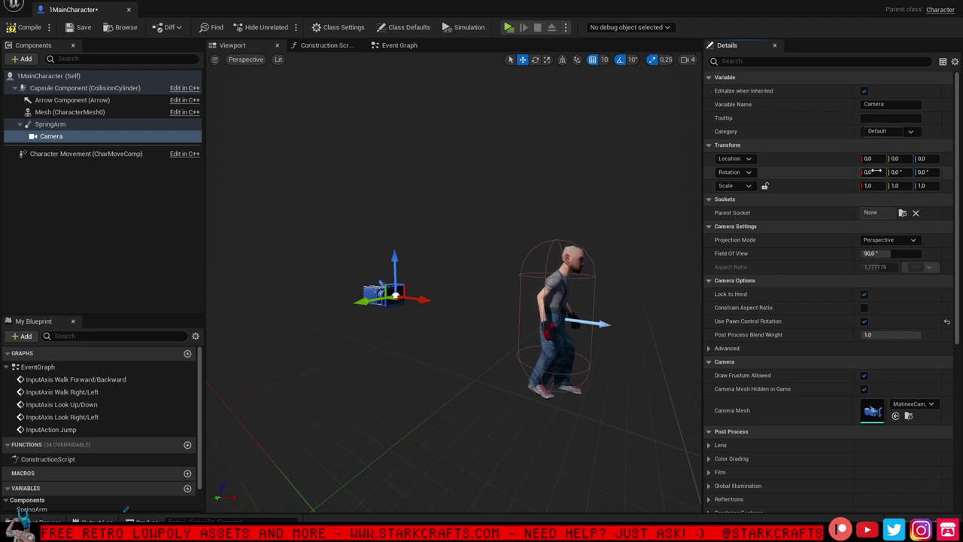
pyautogui.click(946, 158)
pyautogui.click(34, 136)
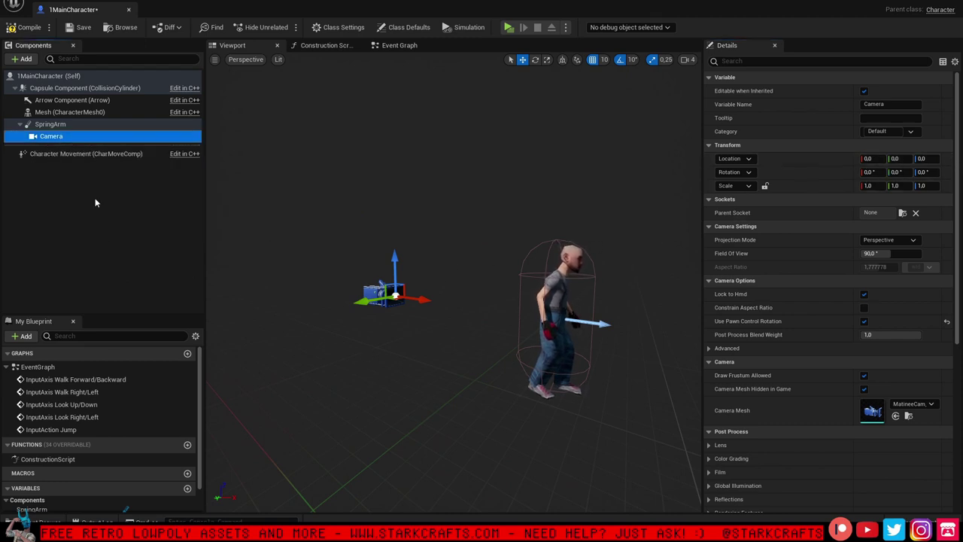
# Pitch the SpringArm to -10° with Use Pawn Control Rotation, and untick the character's Use Controller Rotation Yaw
pyautogui.click(60, 125)
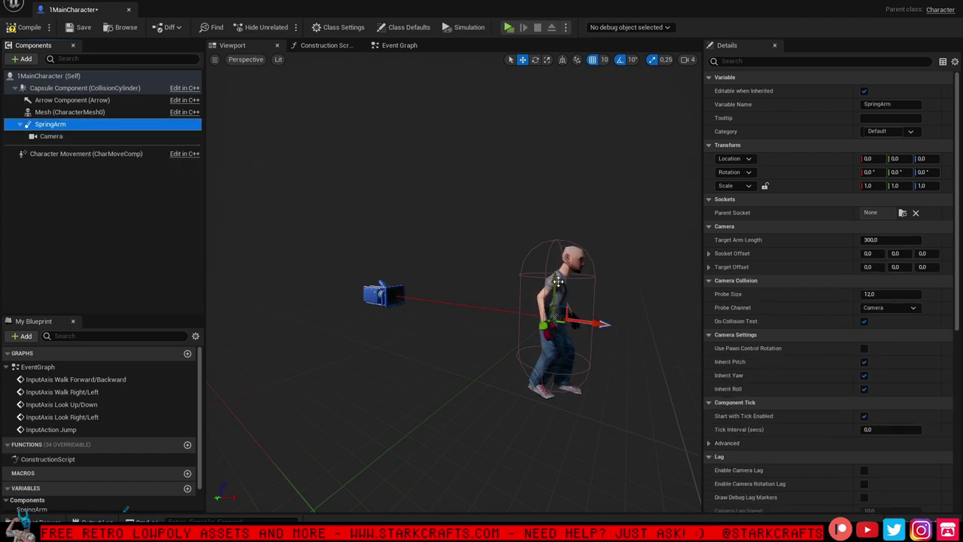
pyautogui.moveTo(469, 295); pyautogui.dragTo(520, 267)
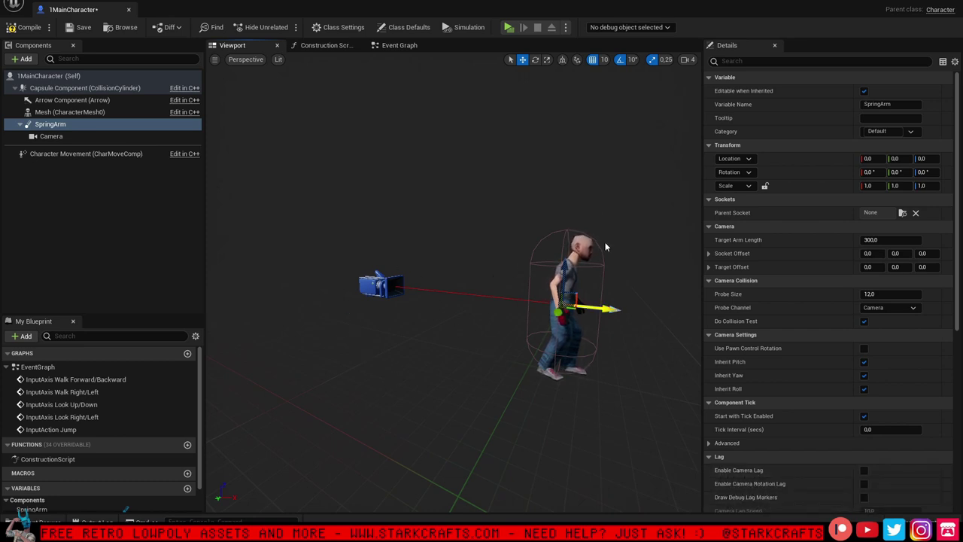
pyautogui.click(535, 59)
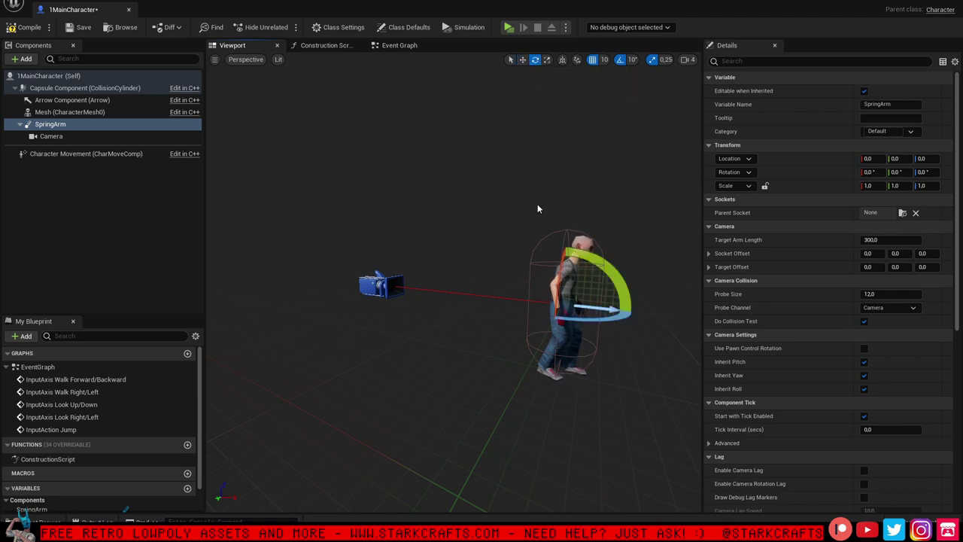
pyautogui.click(83, 164)
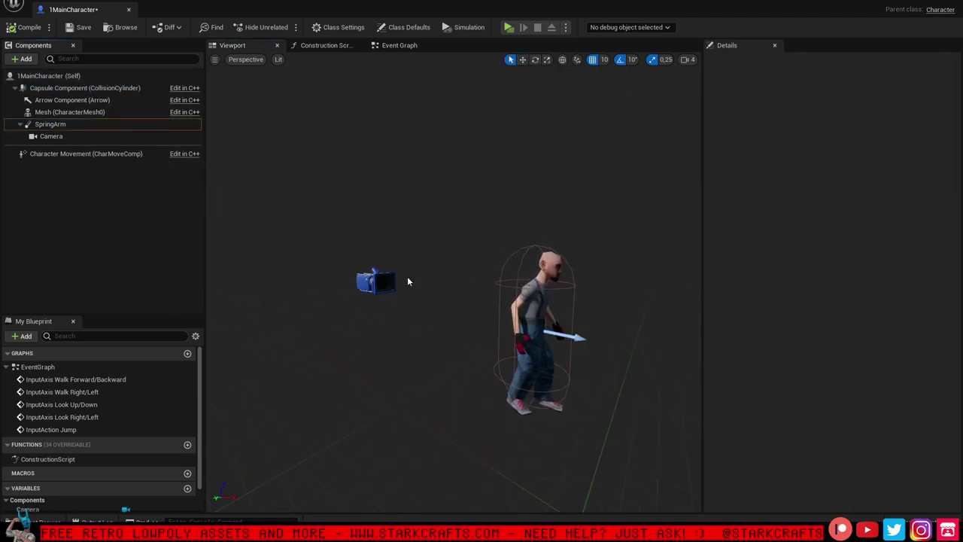
pyautogui.click(53, 125)
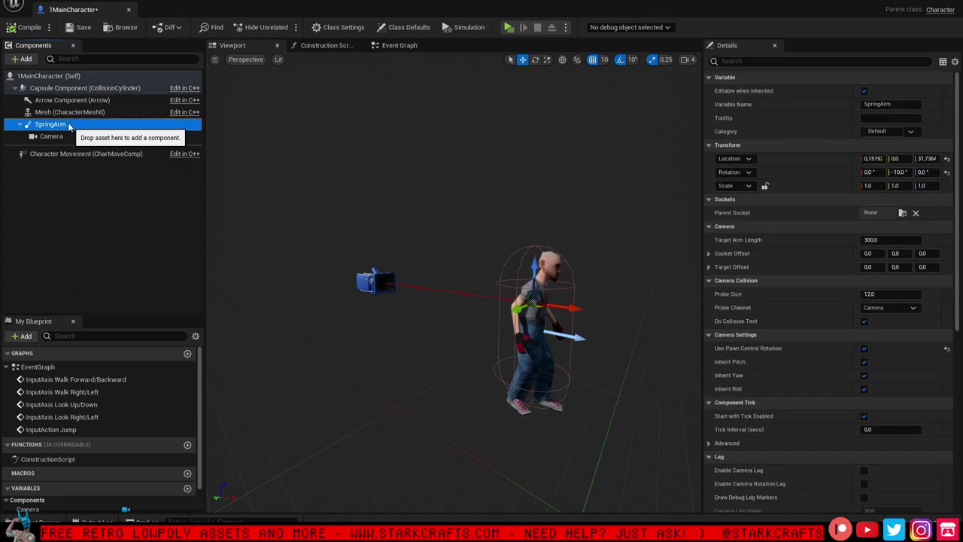
pyautogui.click(116, 237)
pyautogui.click(52, 79)
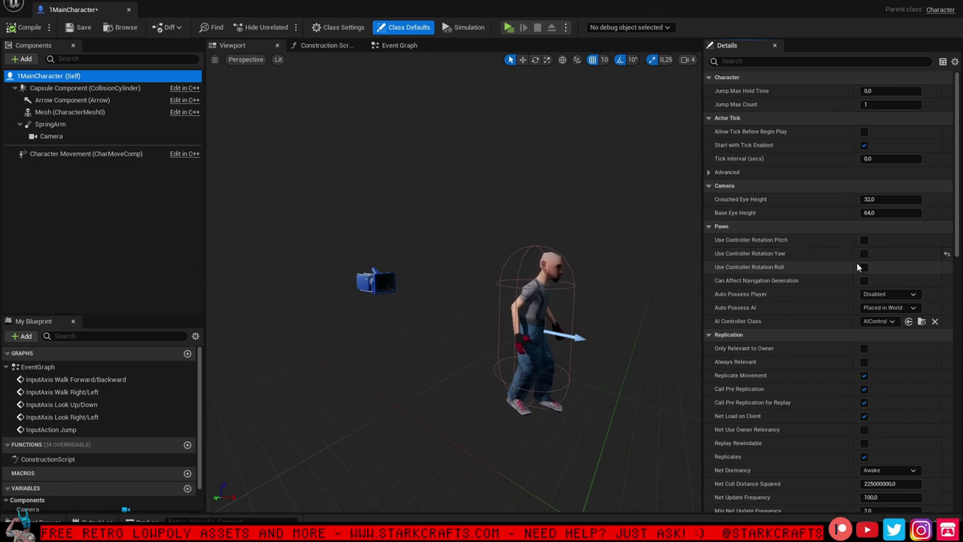
# Select the Camera under the SpringArm and untick its Use Pawn Control Rotation
pyautogui.click(58, 126)
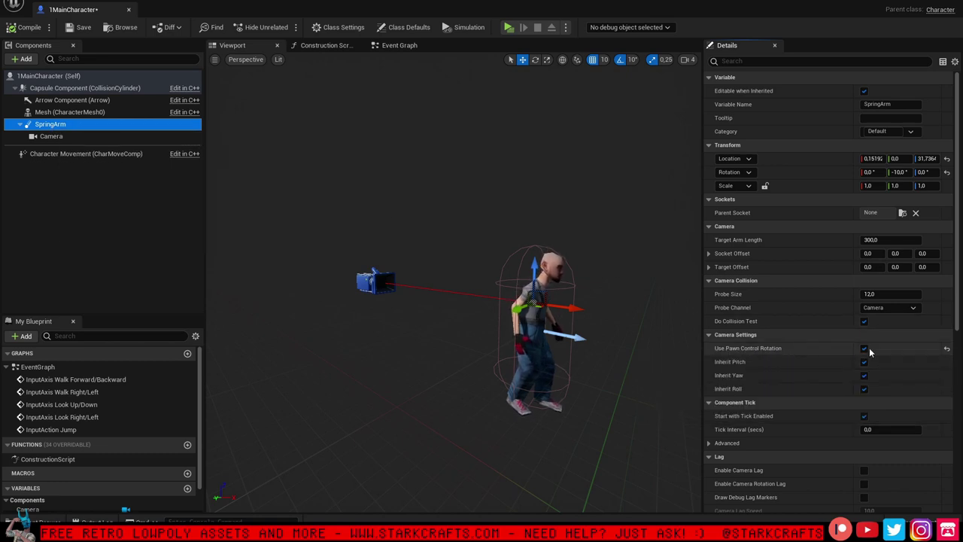
pyautogui.click(51, 137)
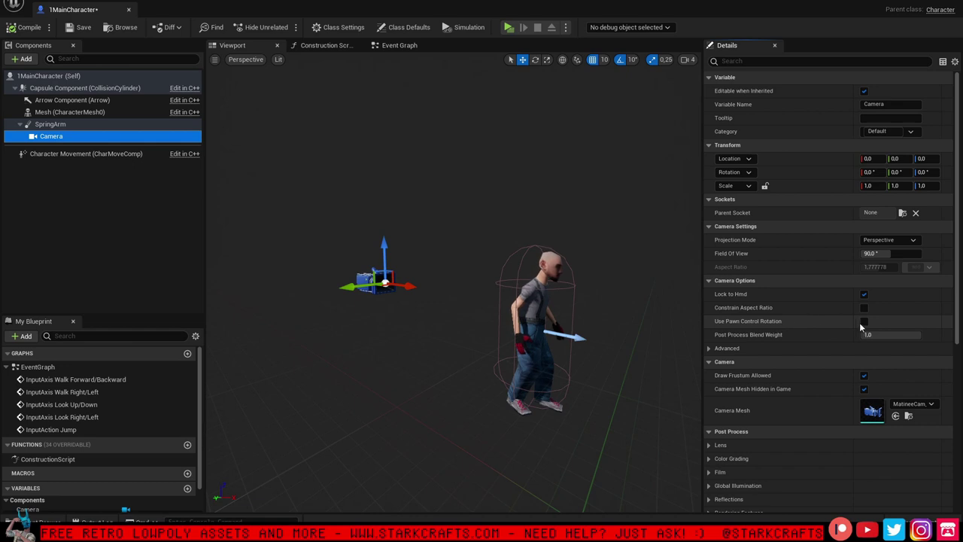
# Tick Orient Rotation to Movement on Character Movement and save 1MainCharacter
pyautogui.click(72, 155)
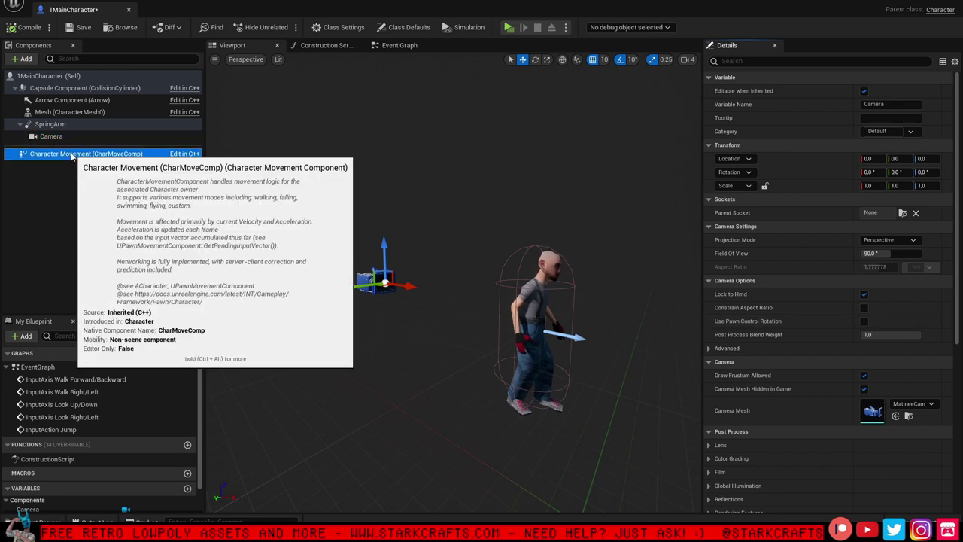
pyautogui.click(753, 61)
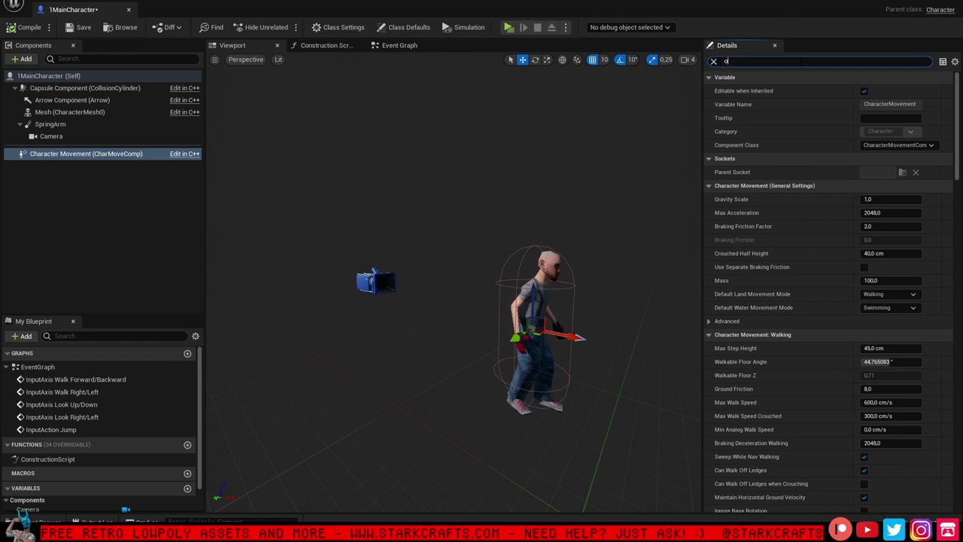
pyautogui.write('orien')
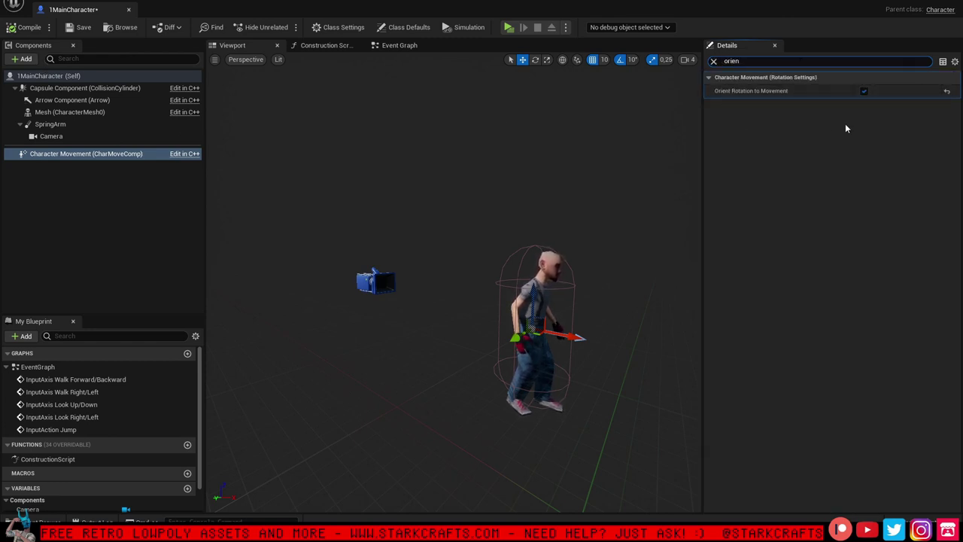
pyautogui.click(82, 28)
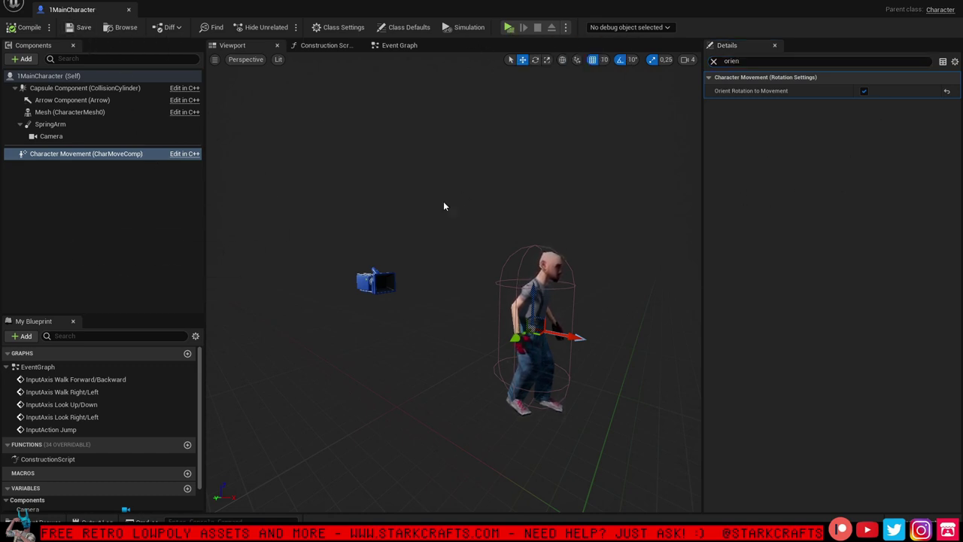
pyautogui.moveTo(445, 206); pyautogui.dragTo(421, 208)
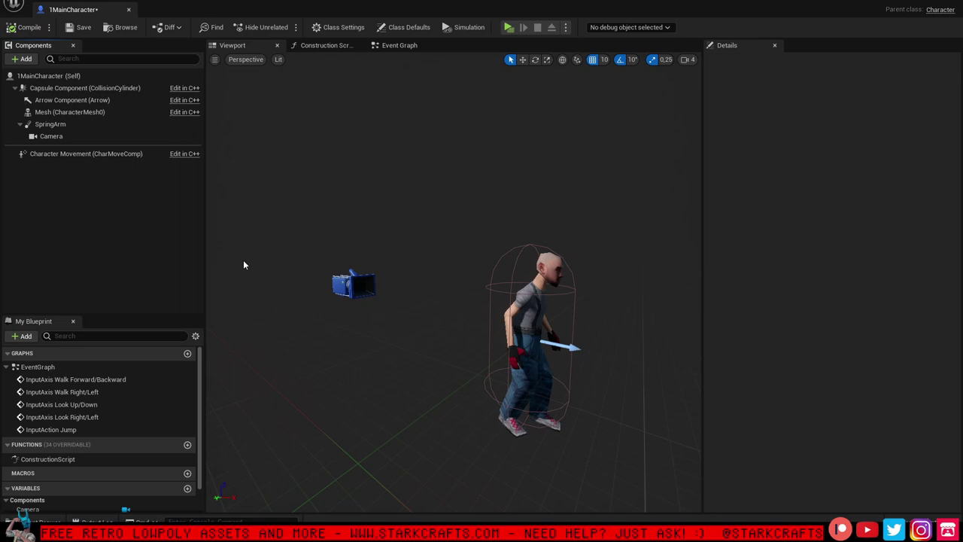
pyautogui.click(508, 27)
pyautogui.click(546, 238)
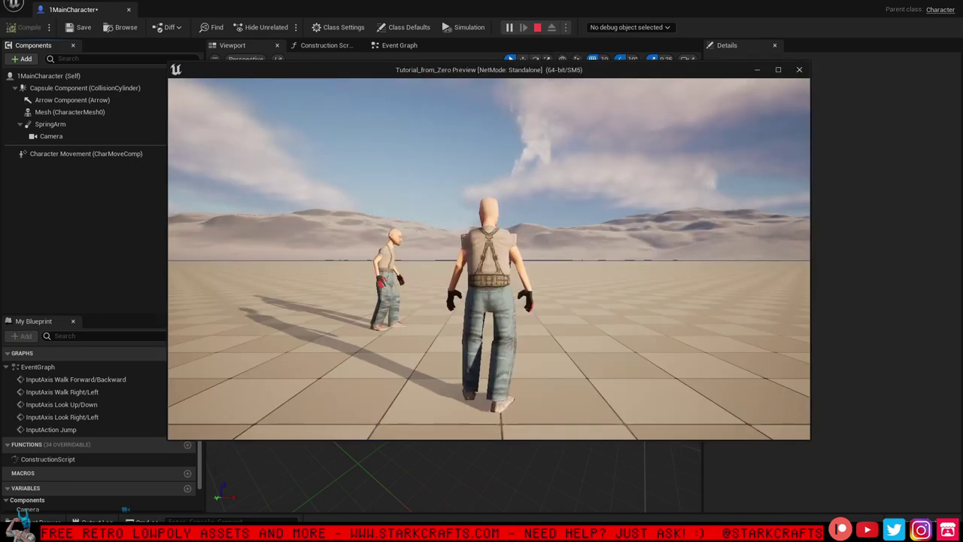
pyautogui.press('d')
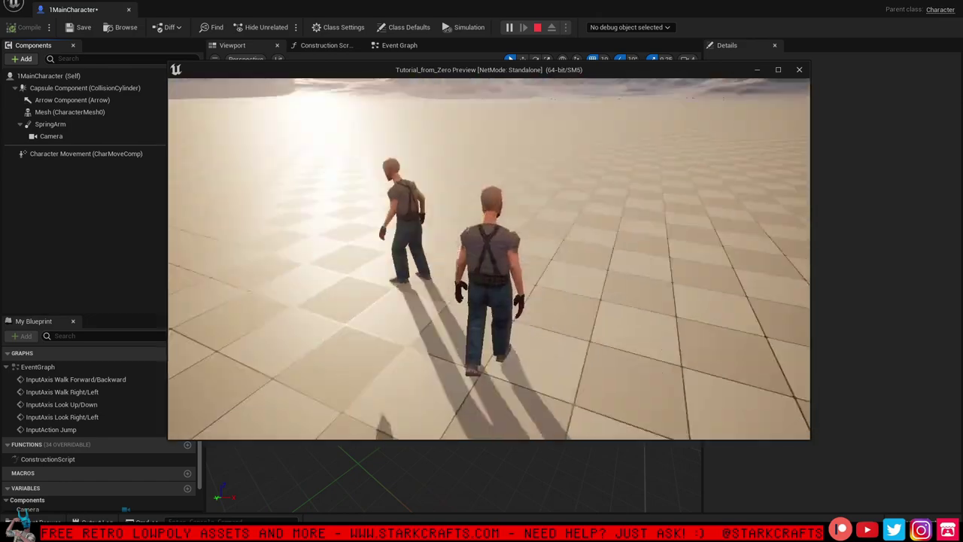
pyautogui.press('Escape')
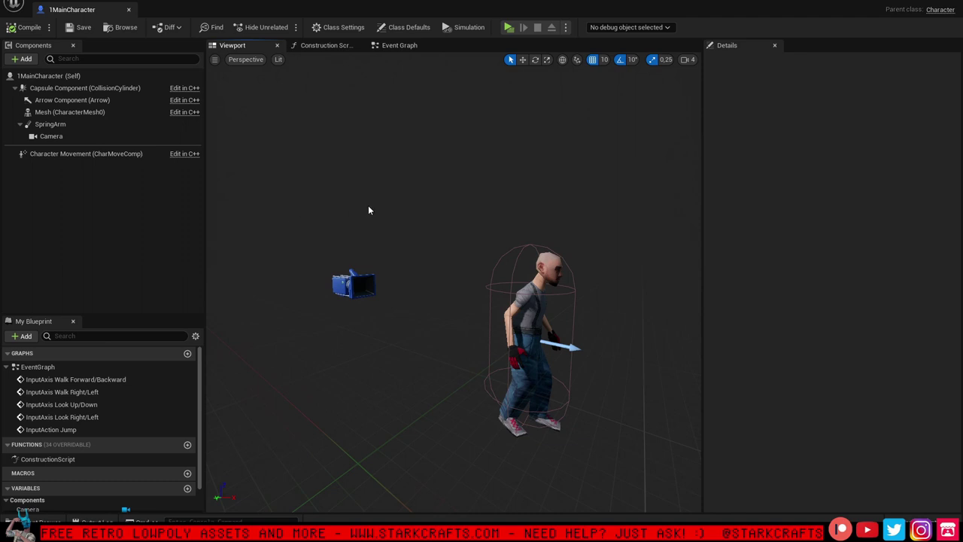
# Rename the SpringArm's Camera variable to 3rdPersonCamera
pyautogui.moveTo(368, 210); pyautogui.dragTo(367, 216, button='right')
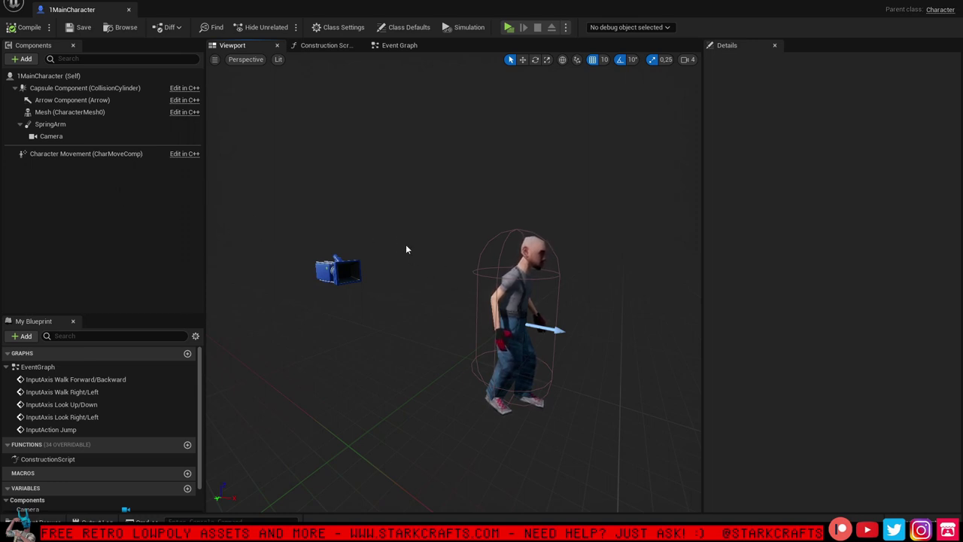
pyautogui.moveTo(406, 249); pyautogui.dragTo(393, 317)
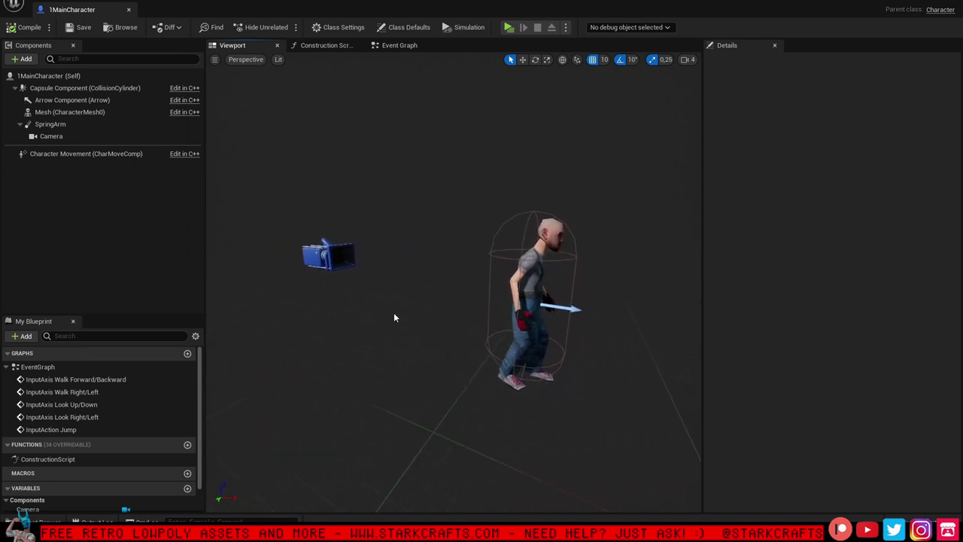
pyautogui.click(59, 138)
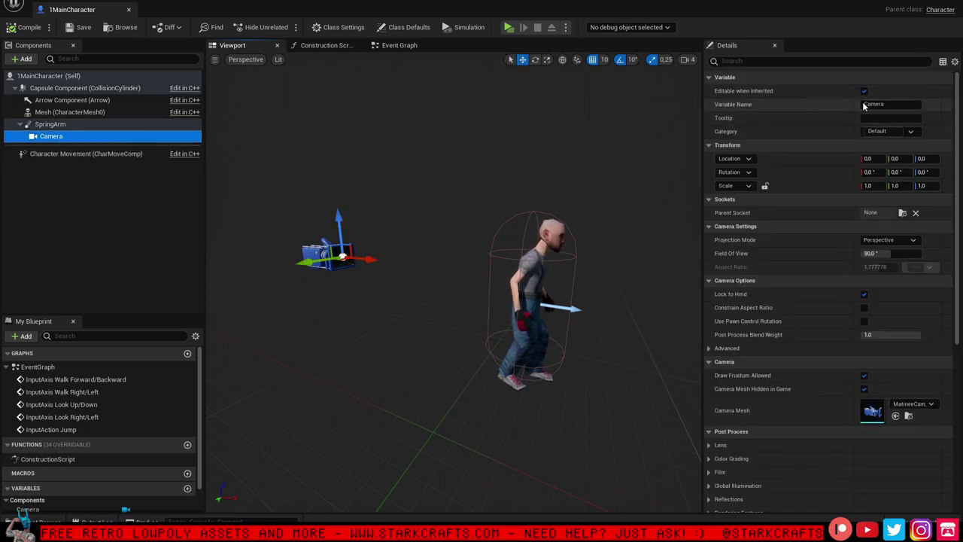
pyautogui.click(890, 104)
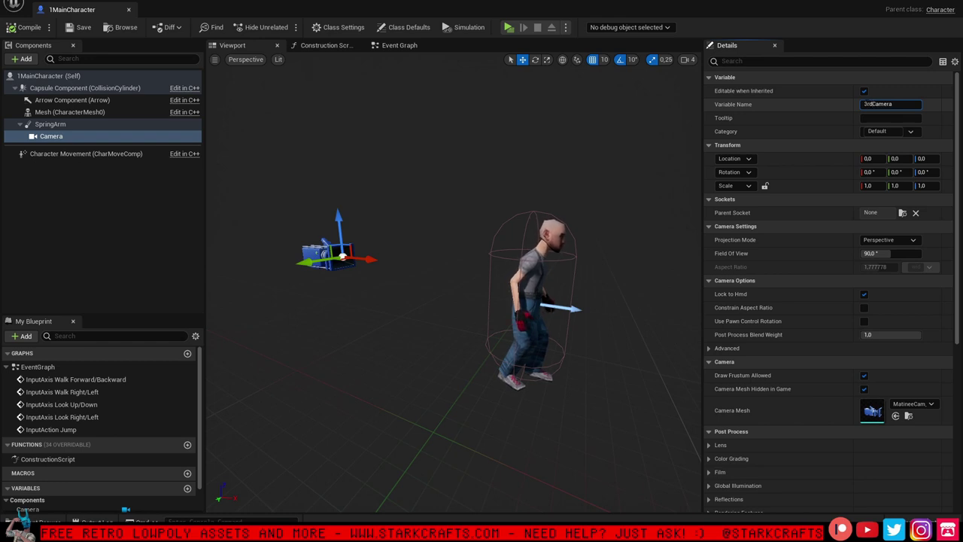
pyautogui.write('3rdPerson')
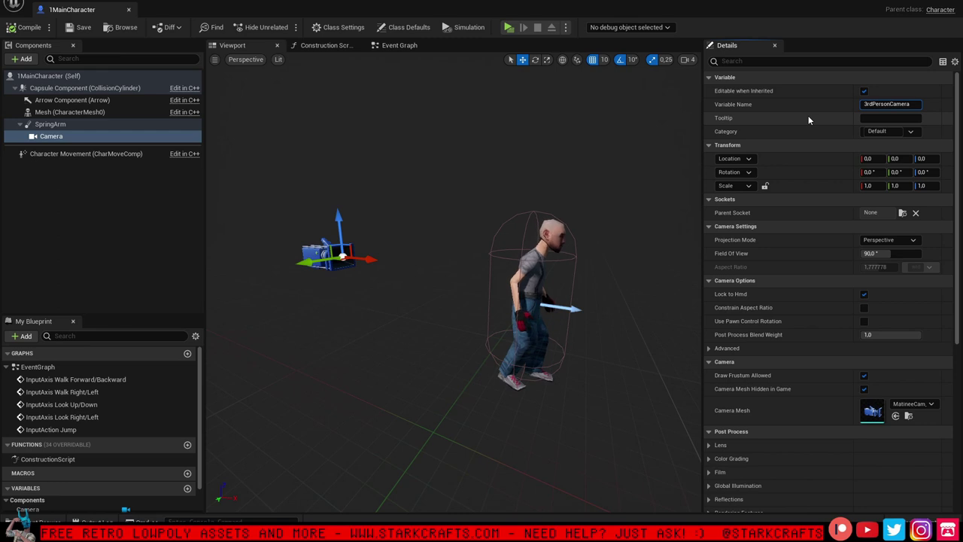
pyautogui.click(109, 194)
# Add a second Camera component named FPSCamera
pyautogui.click(24, 60)
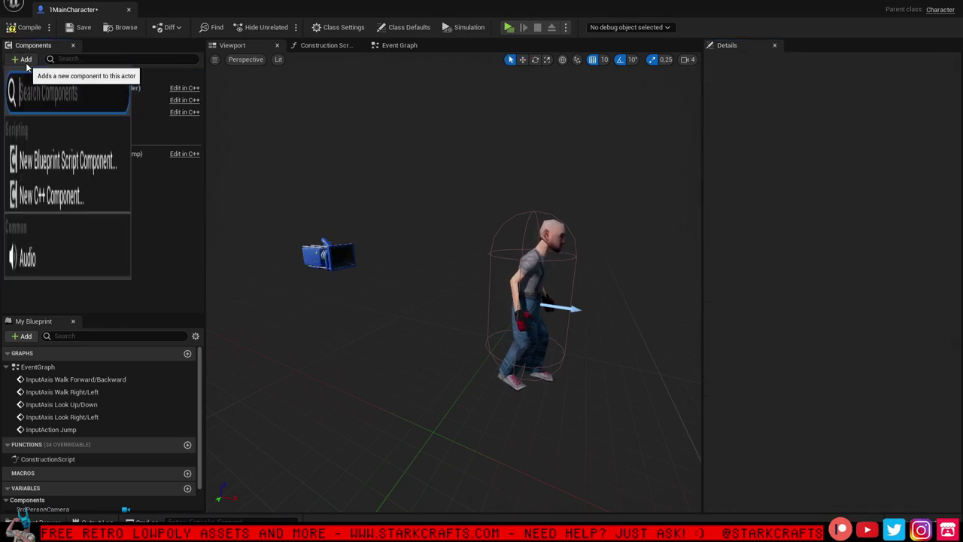
pyautogui.write('cam')
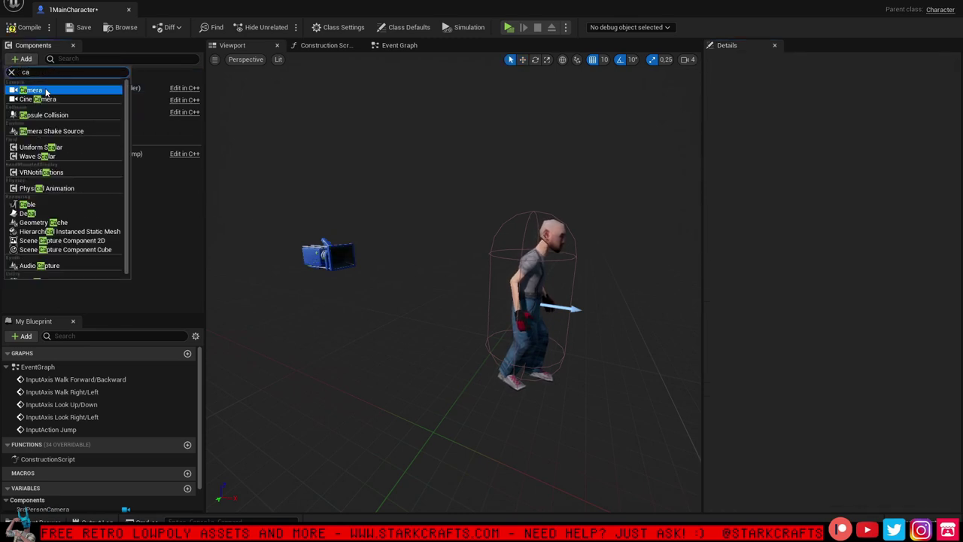
pyautogui.press('Return')
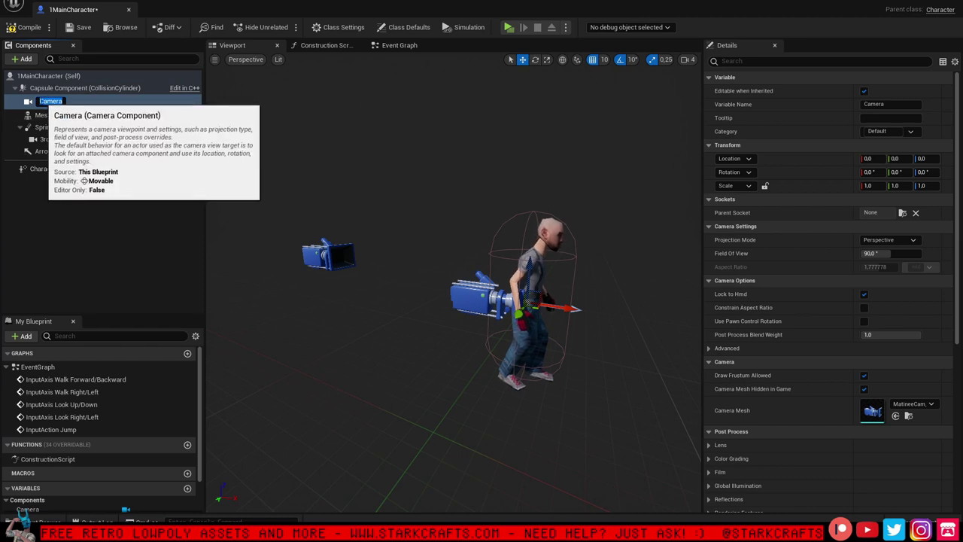
pyautogui.press('Return')
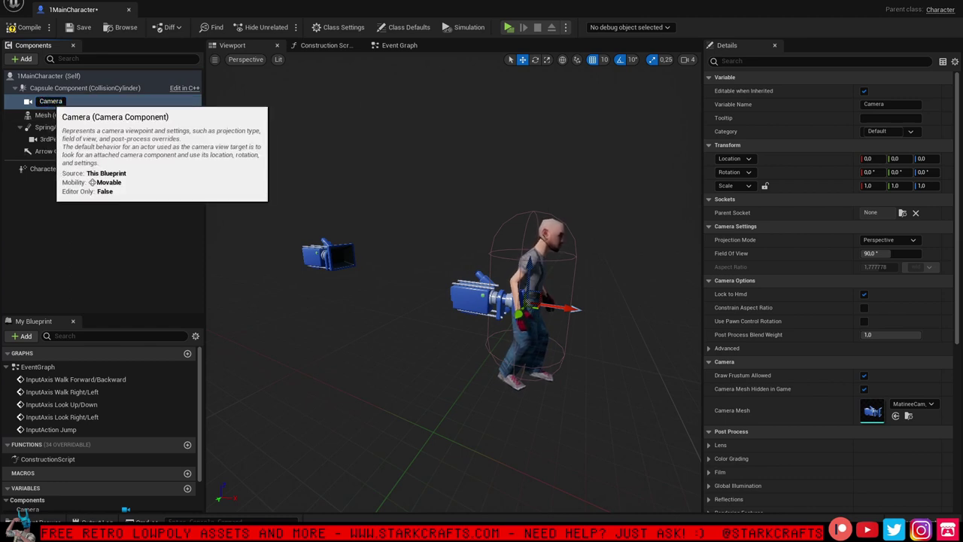
pyautogui.write('FPSCamera')
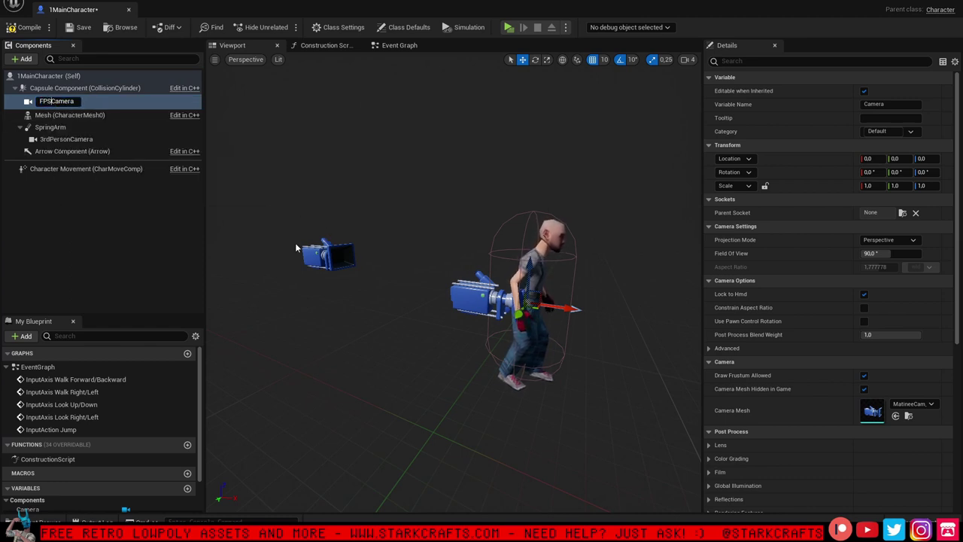
pyautogui.click(75, 234)
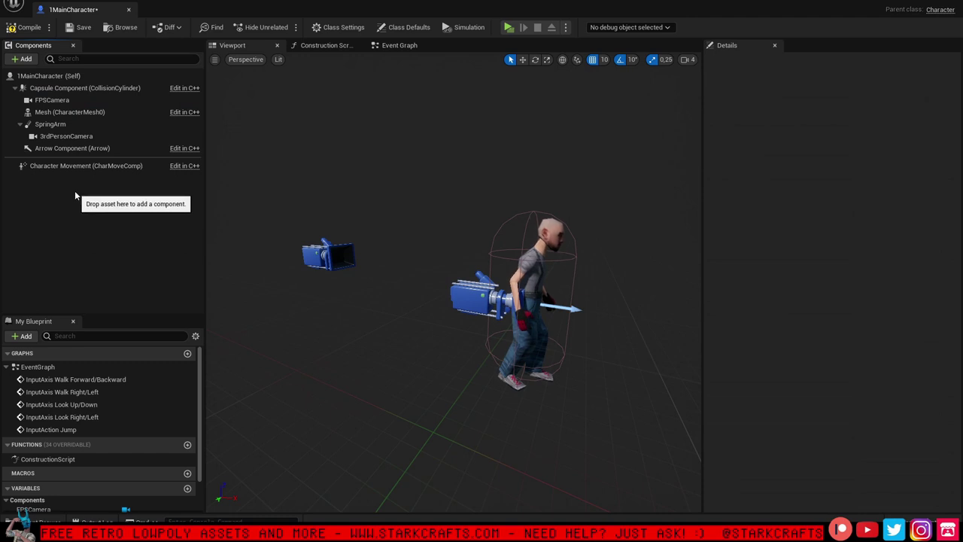
# Attach FPSCamera under Mesh (CharacterMesh0) and bring up its parent socket list
pyautogui.click(47, 101)
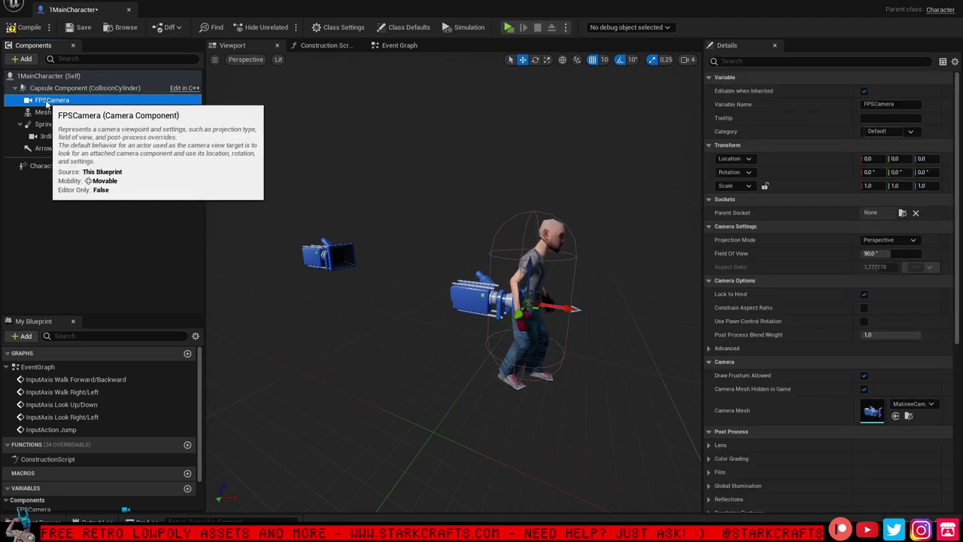
pyautogui.moveTo(45, 104); pyautogui.dragTo(46, 115)
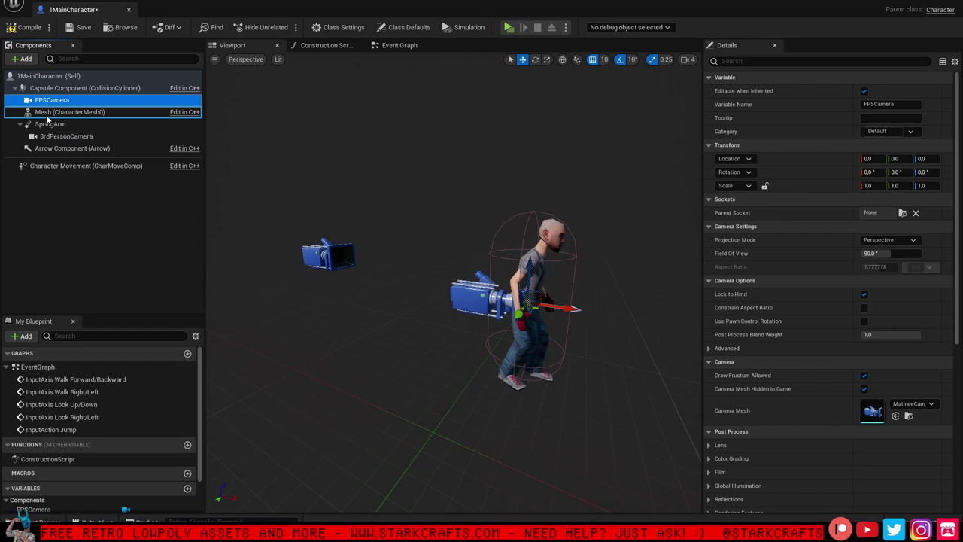
pyautogui.click(902, 213)
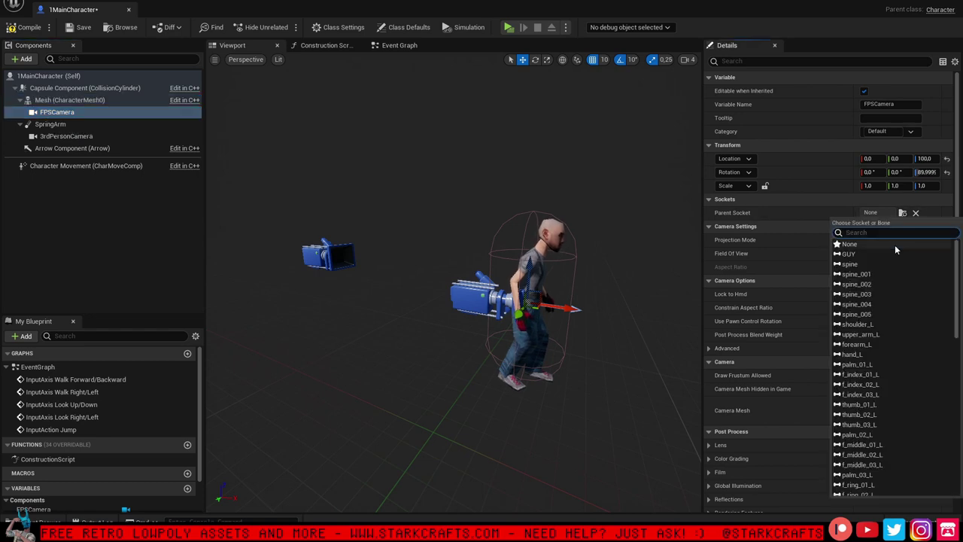
# Attach FPSCamera to the spine_005 socket and zero its location and rotation offsets
pyautogui.click(871, 315)
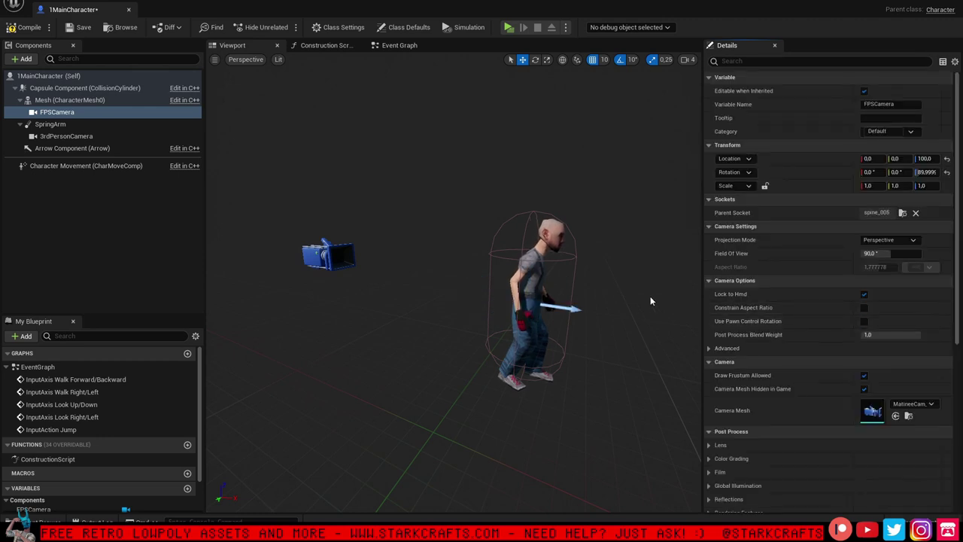
pyautogui.click(947, 173)
pyautogui.click(947, 159)
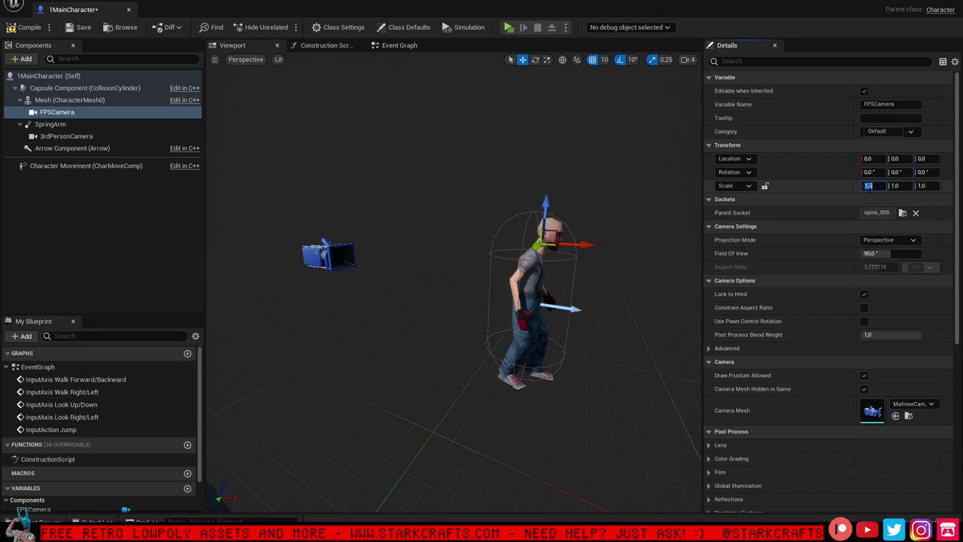
# Enter 0.001 as the FPSCamera scale on X, Y and Z
pyautogui.write('1')
pyautogui.press('Return')
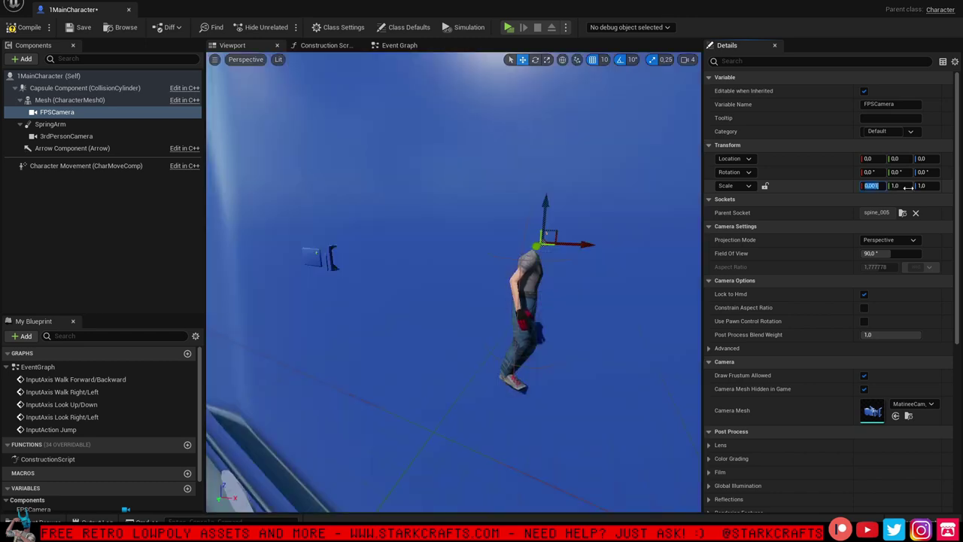
pyautogui.click(892, 186)
pyautogui.write('0.001')
pyautogui.press('Tab')
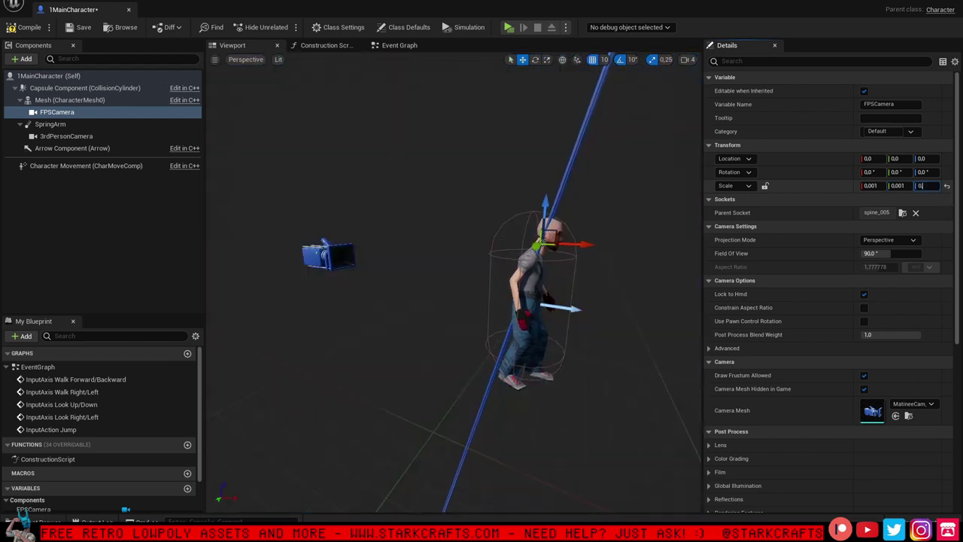
pyautogui.write('0.001')
pyautogui.press('Return')
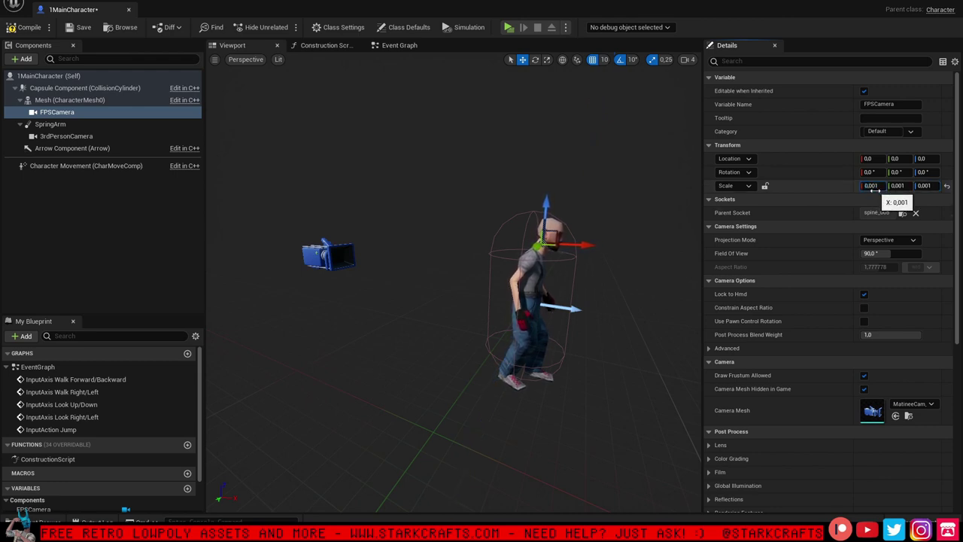
# Correct the FPSCamera scale to 0.01 on all three axes
pyautogui.click(873, 186)
pyautogui.write('0.01')
pyautogui.click(899, 186)
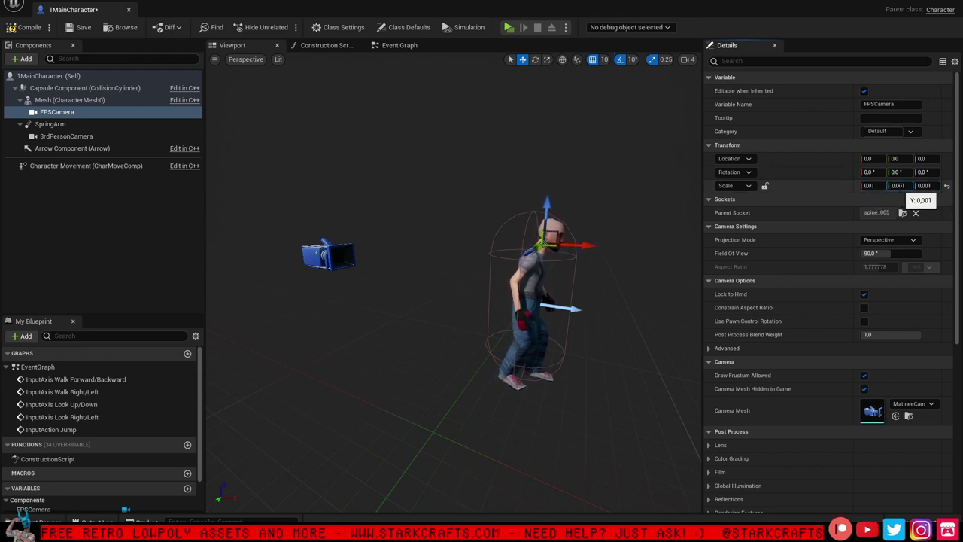
pyautogui.write('0.01')
pyautogui.click(926, 186)
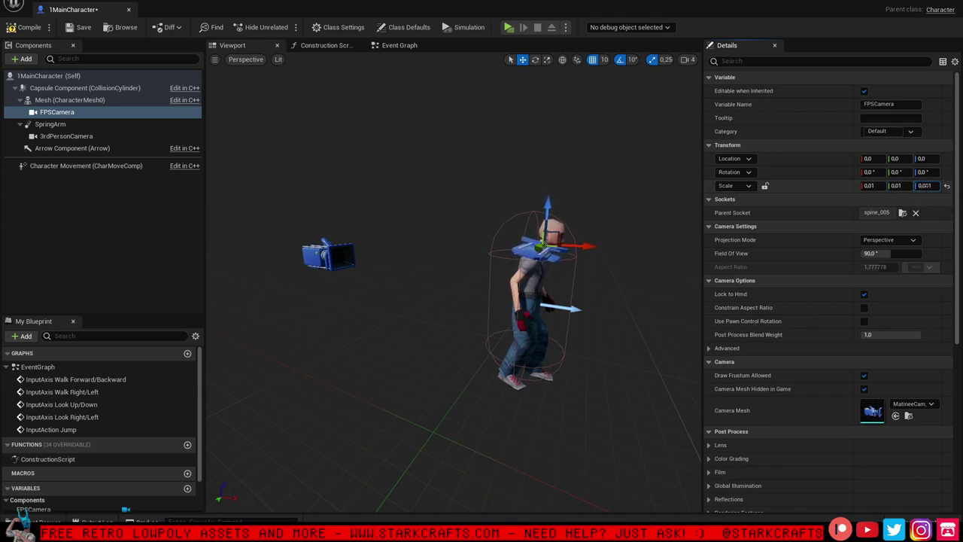
pyautogui.press('Return')
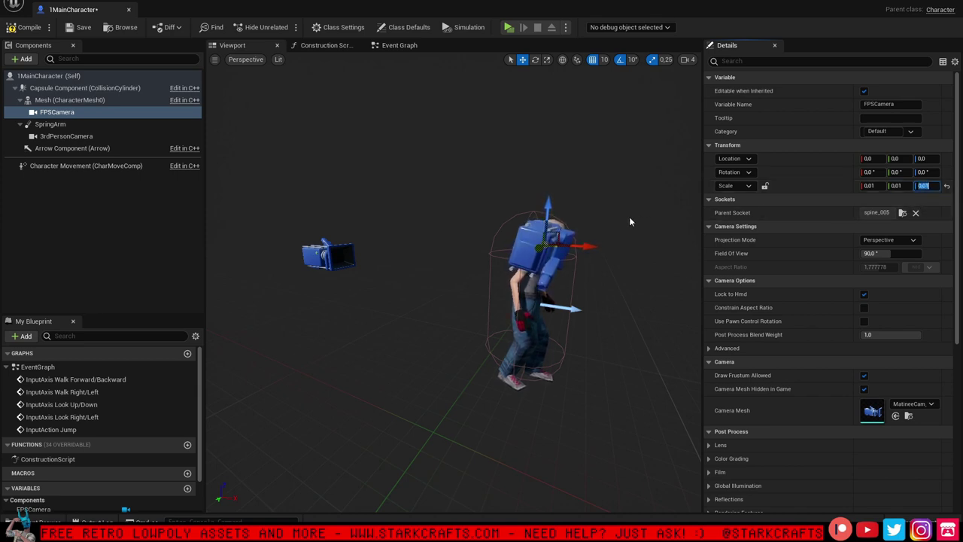
pyautogui.moveTo(629, 217); pyautogui.dragTo(684, 209)
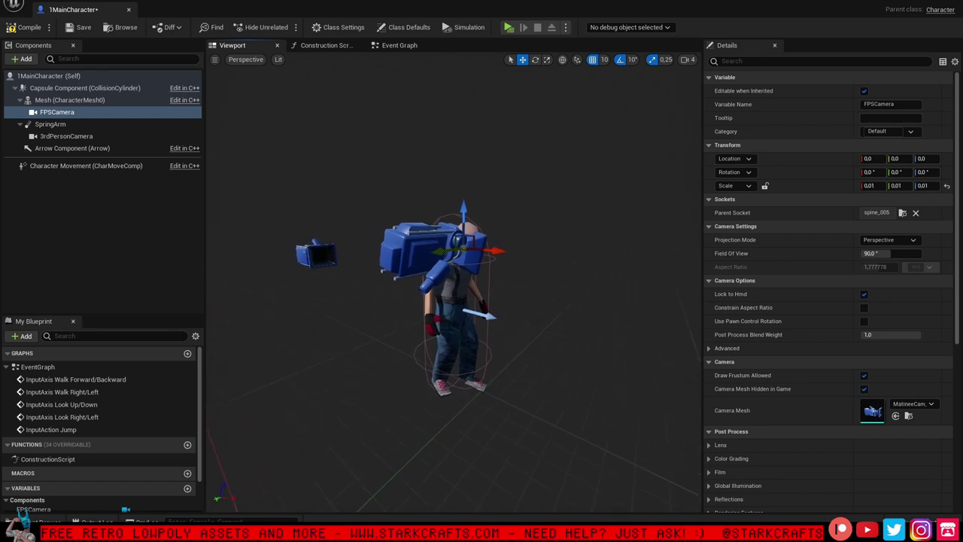
# Rotate FPSCamera to 180, 0, -90 by resetting rotation and entering Z -90 and X 180
pyautogui.click(534, 60)
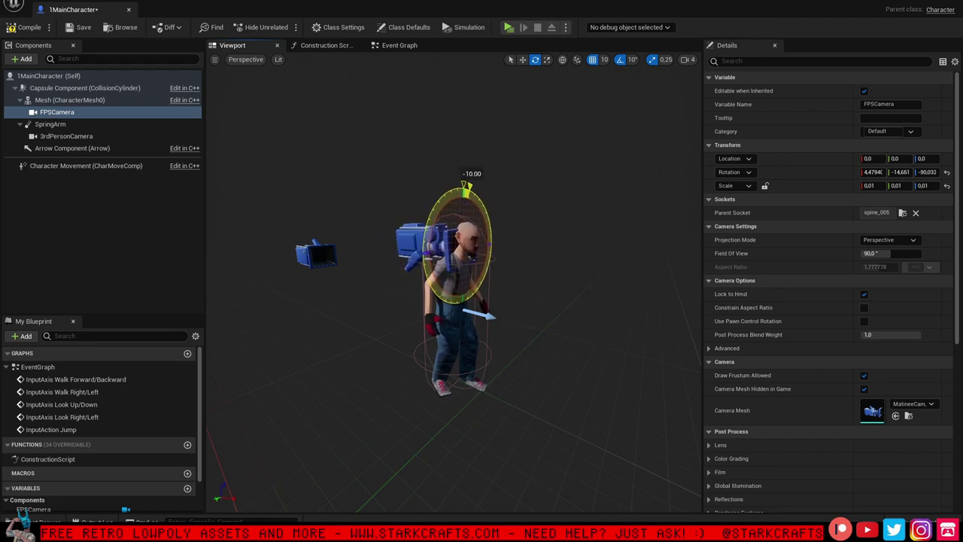
pyautogui.click(947, 171)
pyautogui.click(924, 171)
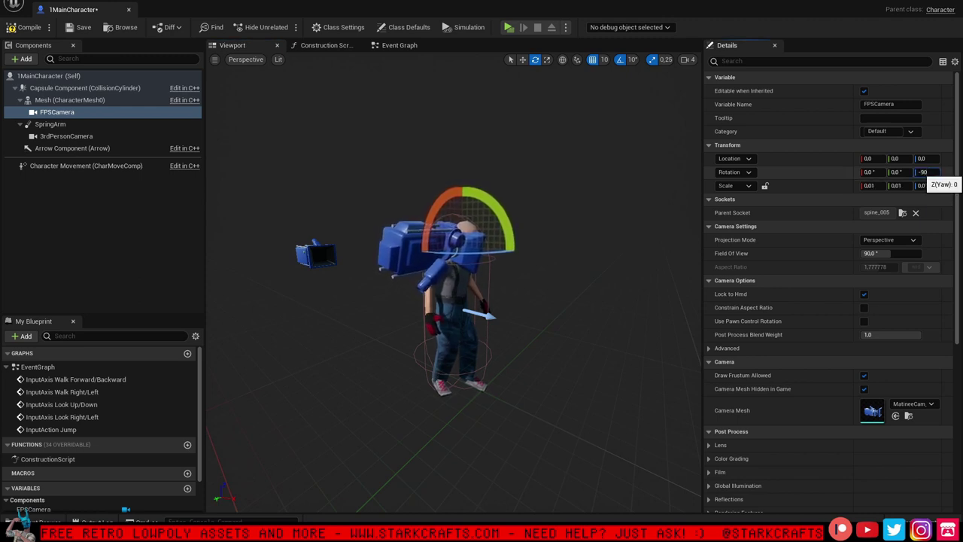
pyautogui.press('Return')
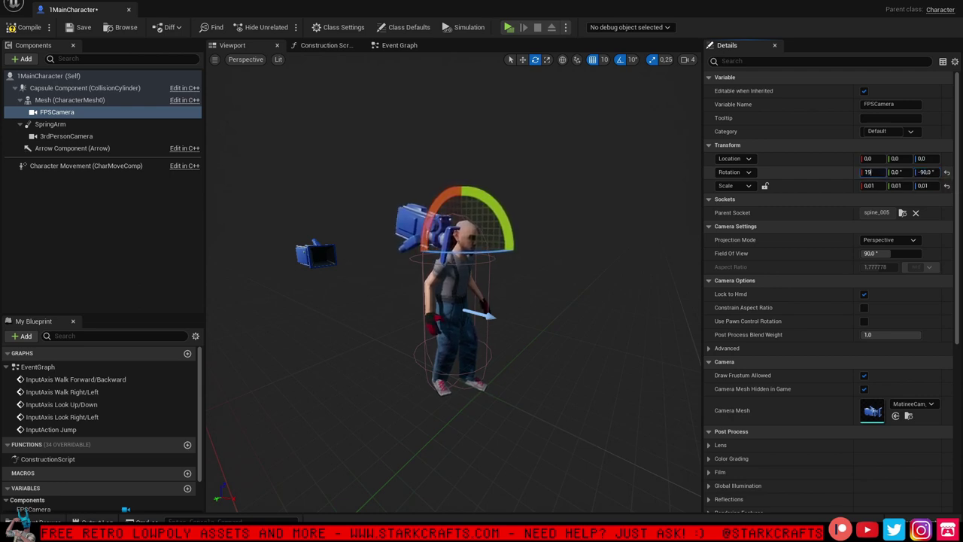
pyautogui.write('180')
pyautogui.press('Return')
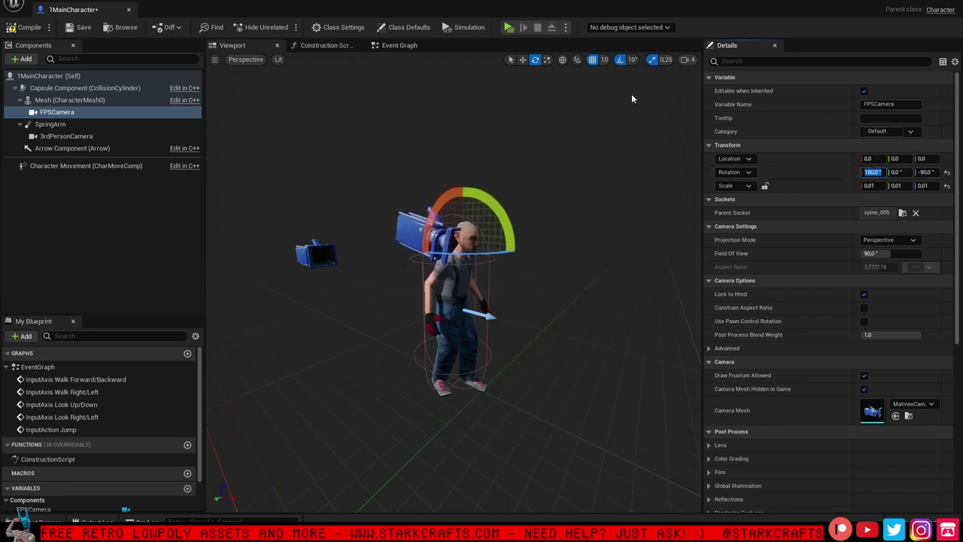
# In local space, nudge FPSCamera to about 0, -0.2, -0.1 onto the character's head
pyautogui.click(523, 61)
pyautogui.moveTo(525, 76)
pyautogui.mouseDown(button='right')
pyautogui.moveTo(496, 75)
pyautogui.moveTo(534, 68)
pyautogui.mouseUp(button='right')
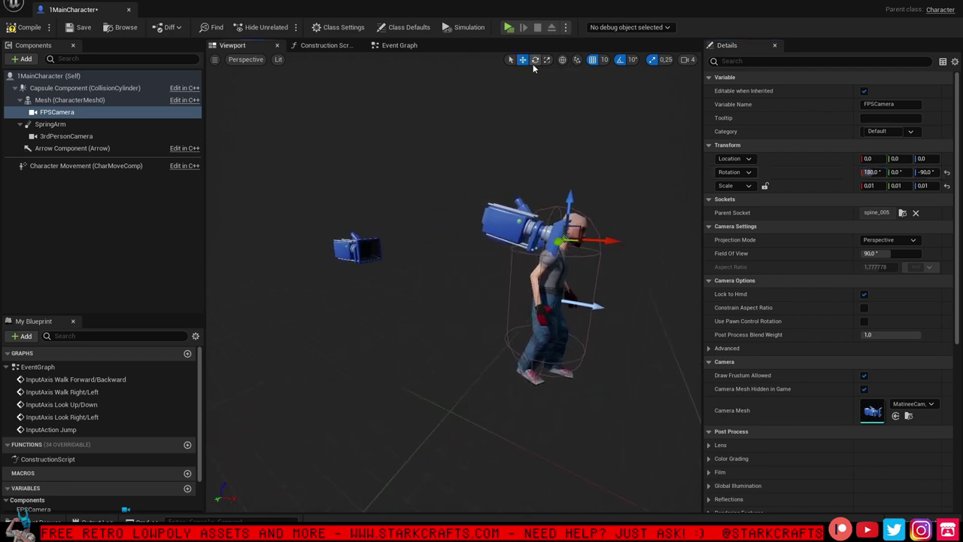
pyautogui.click(561, 59)
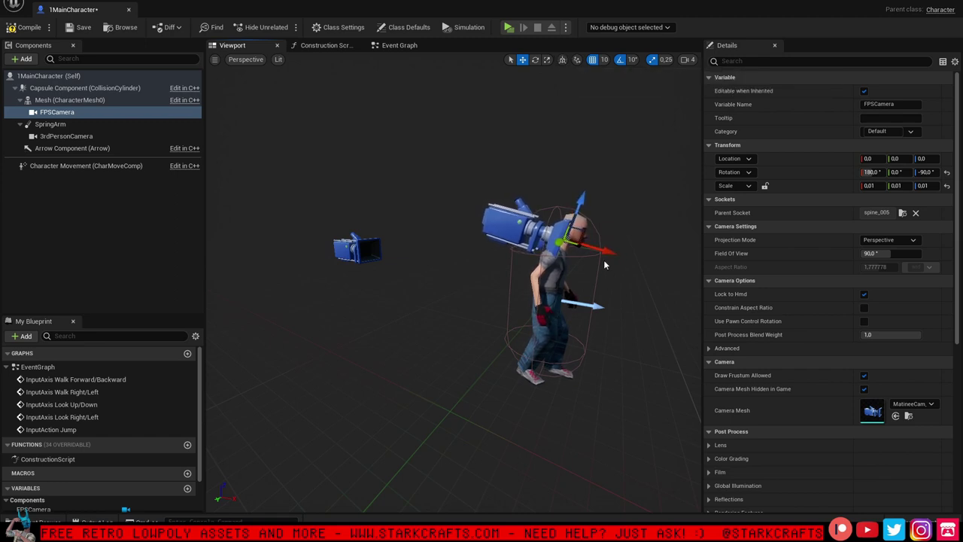
pyautogui.moveTo(608, 254); pyautogui.dragTo(633, 259)
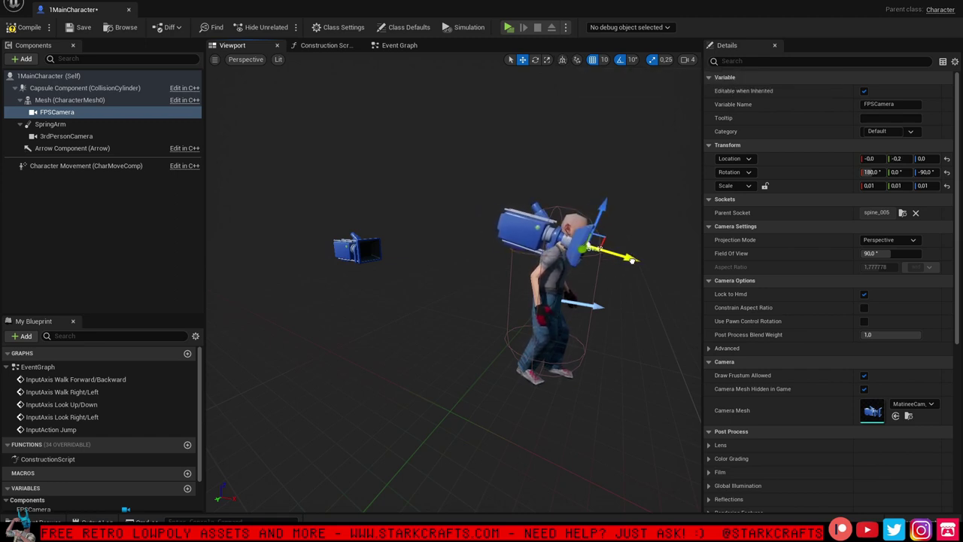
pyautogui.moveTo(606, 197); pyautogui.dragTo(607, 203)
pyautogui.moveTo(607, 203); pyautogui.dragTo(527, 203, button='right')
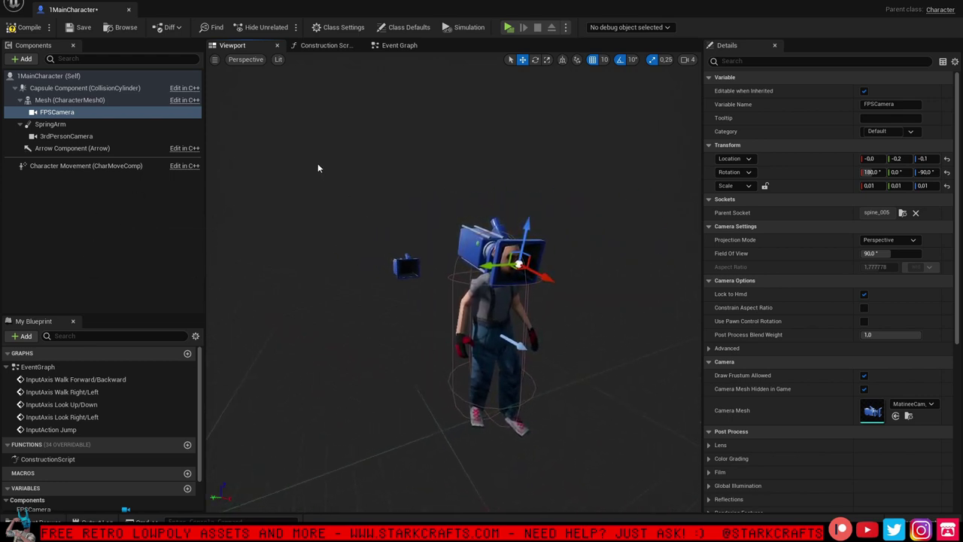
pyautogui.moveTo(318, 167); pyautogui.dragTo(260, 167, button='right')
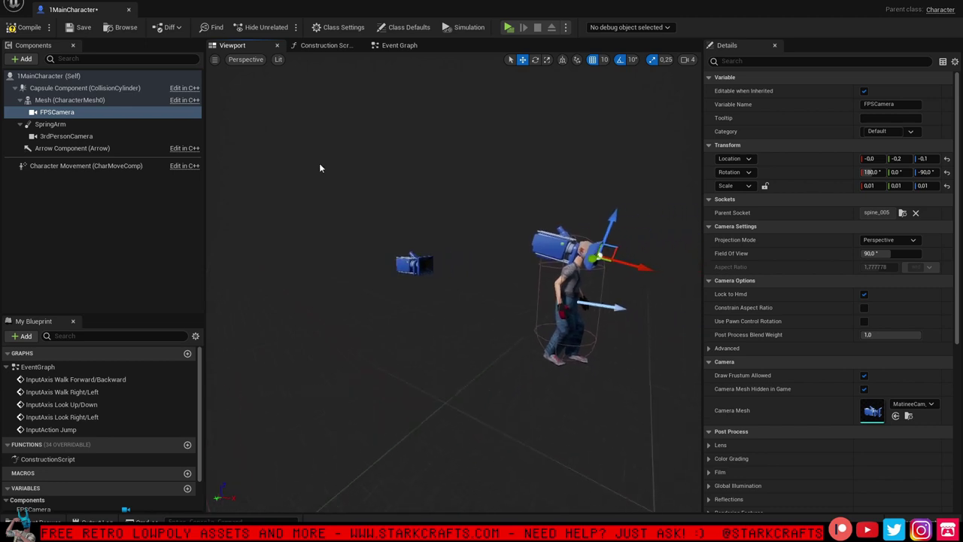
# Review the character's components and make FPSCamera use the pawn's control rotation
pyautogui.click(73, 89)
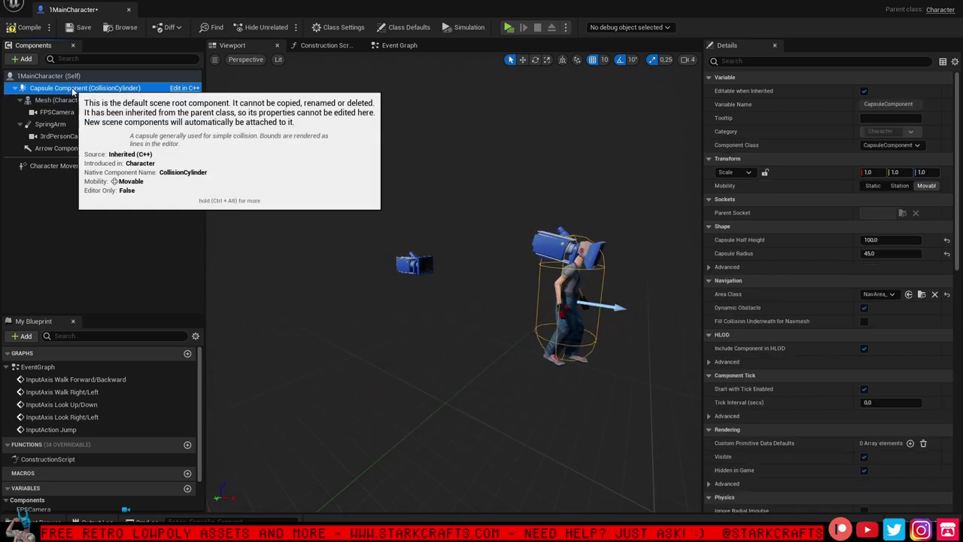
pyautogui.click(66, 76)
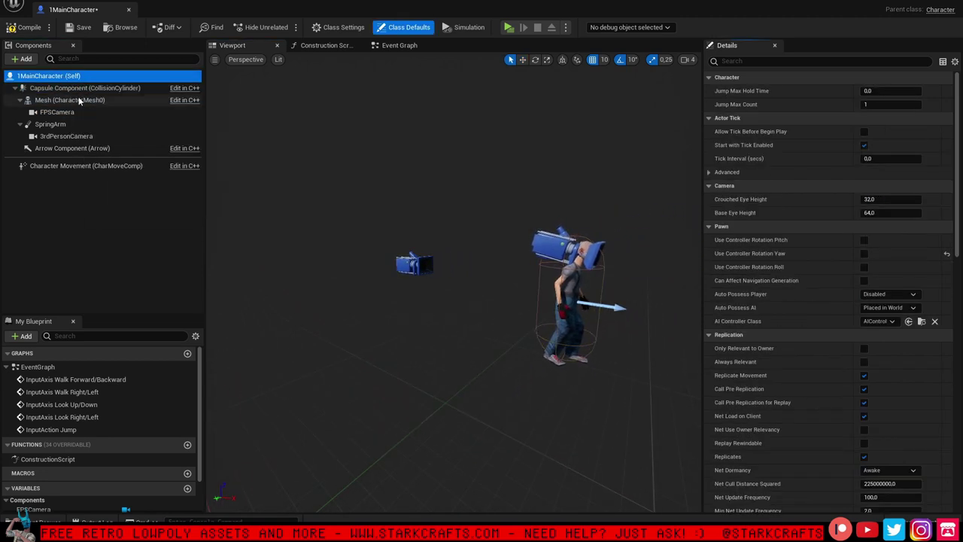
pyautogui.click(79, 88)
pyautogui.click(84, 100)
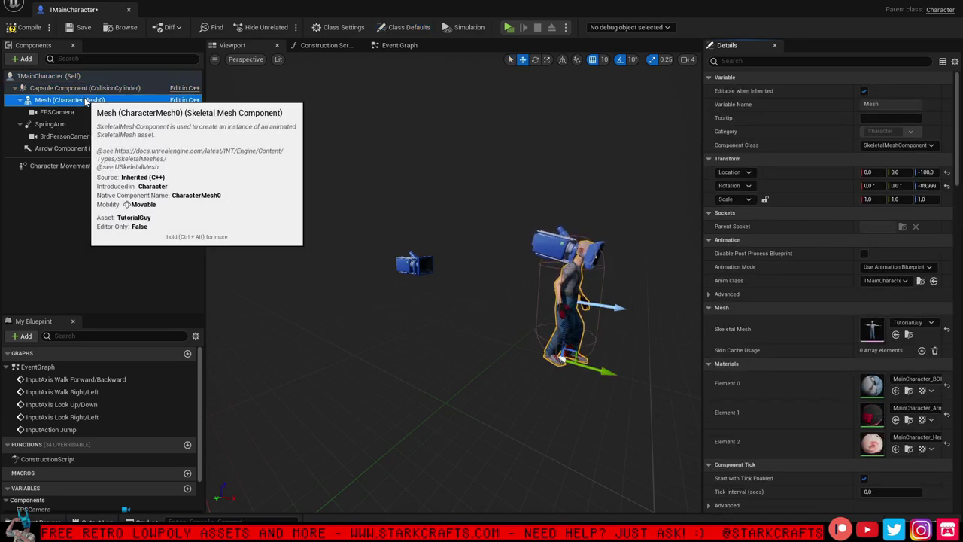
pyautogui.click(20, 100)
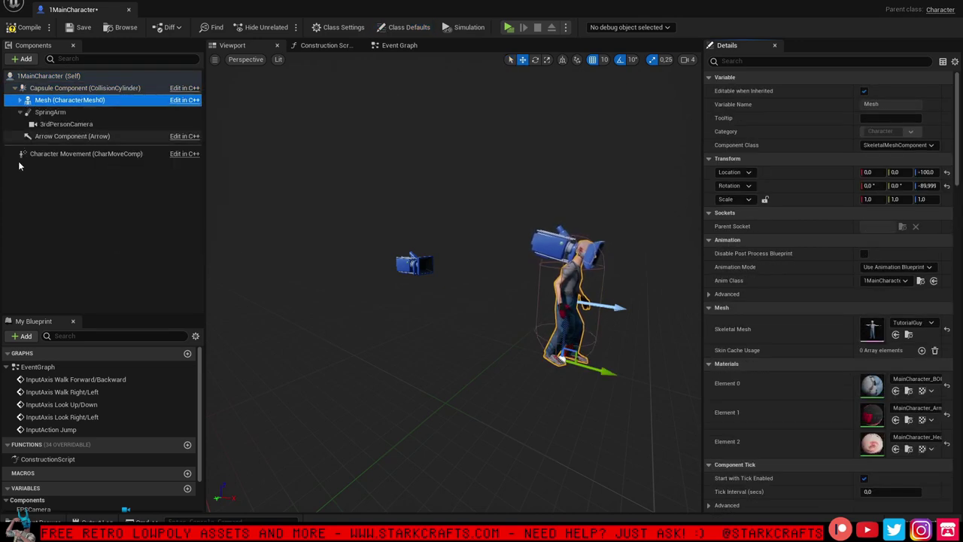
pyautogui.click(19, 100)
pyautogui.click(60, 113)
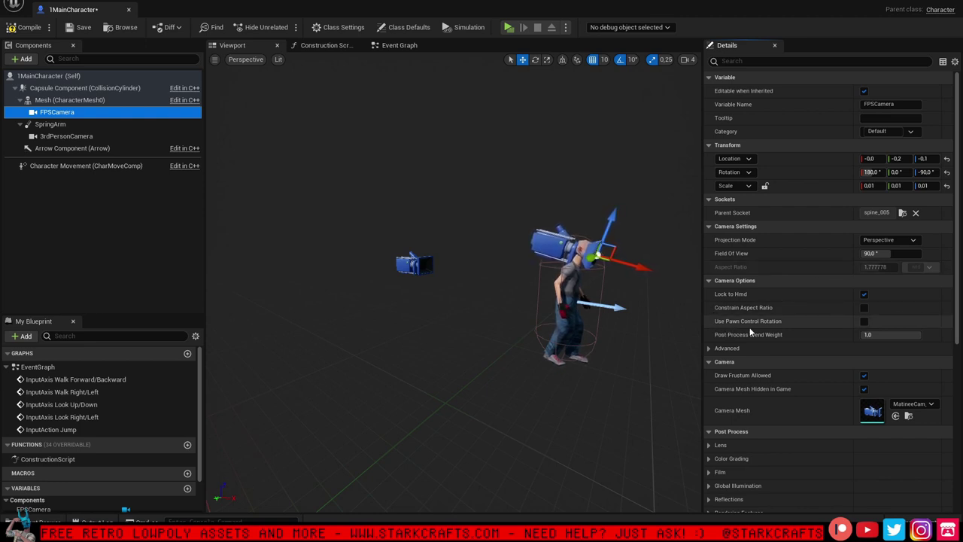
pyautogui.click(864, 323)
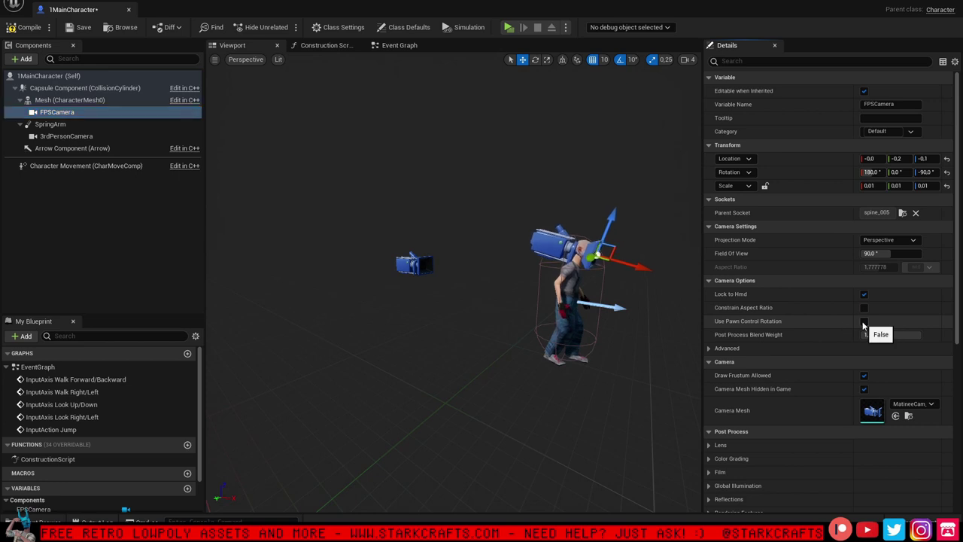
pyautogui.click(47, 125)
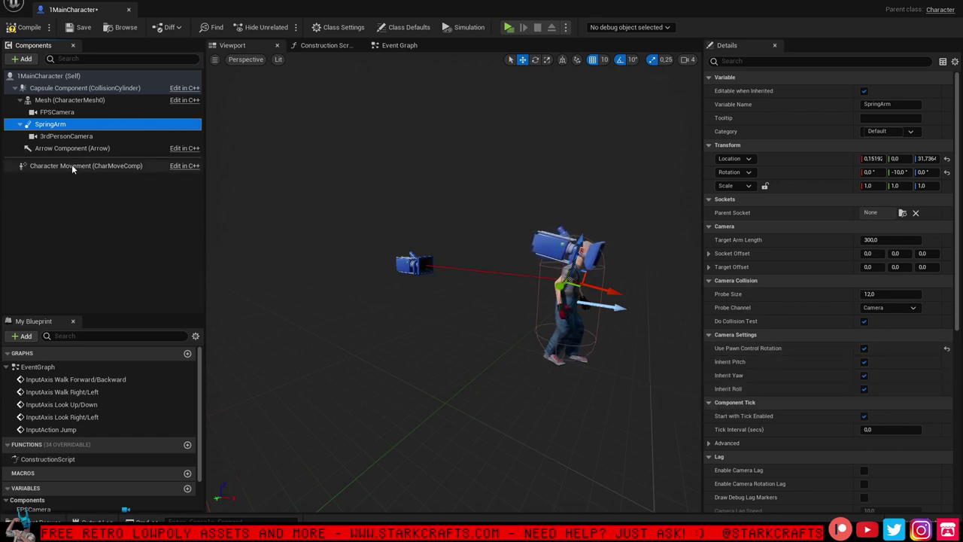
pyautogui.click(66, 136)
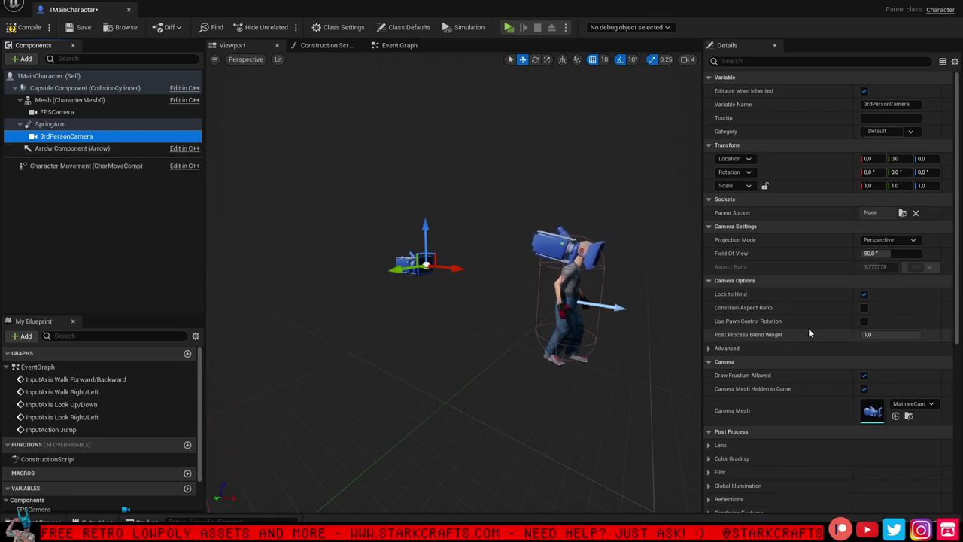
# Enable Orient Rotation to Movement on Character Movement via an 'ori' search, then compile
pyautogui.click(63, 167)
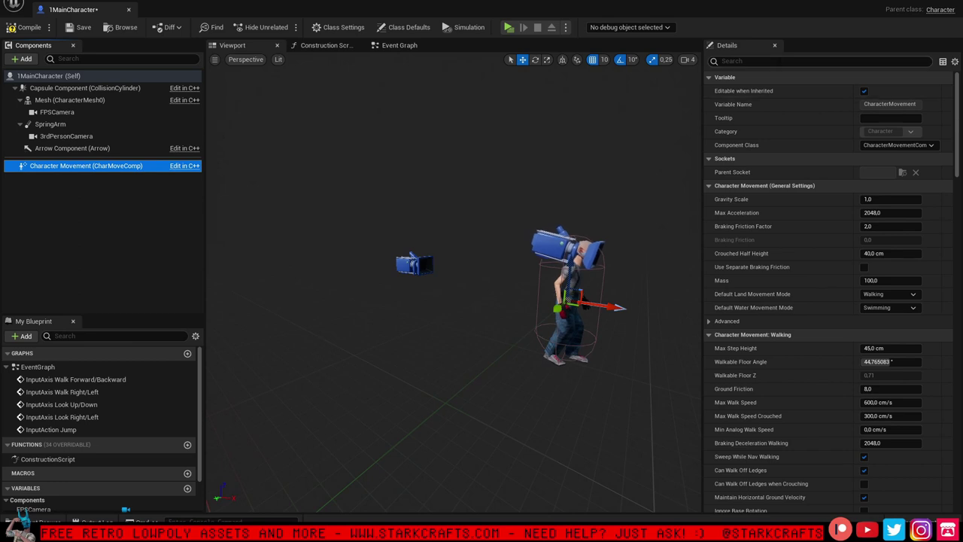
pyautogui.click(824, 61)
pyautogui.write('ori')
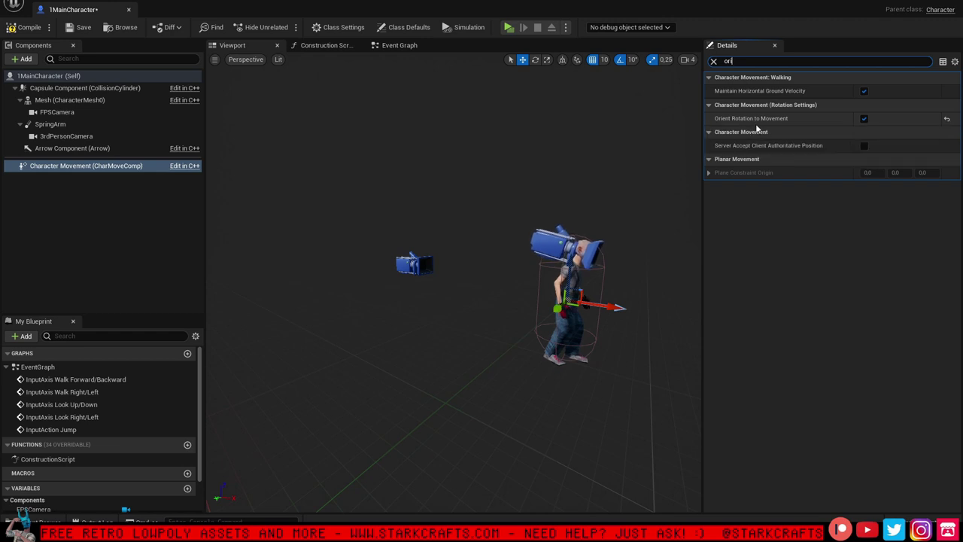
pyautogui.click(29, 27)
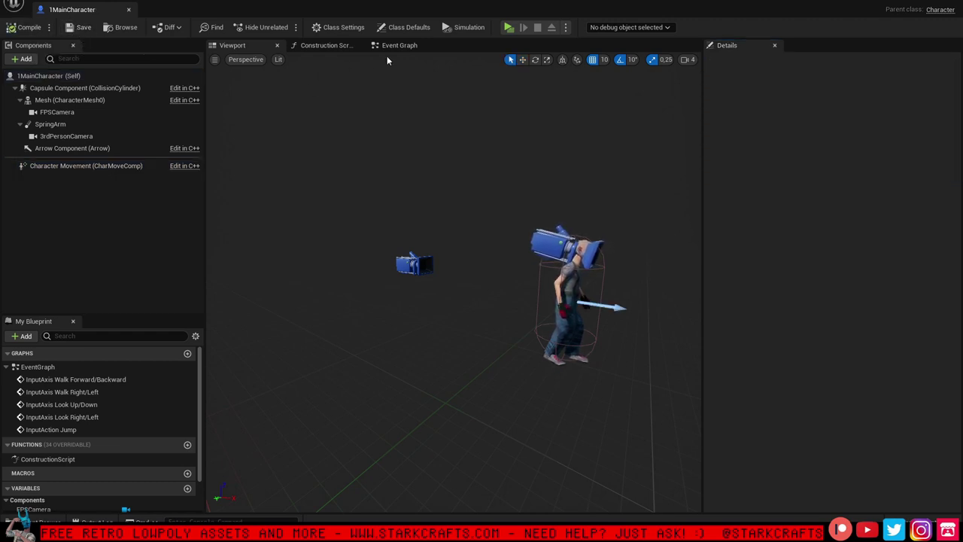
# Add a W keyboard event node to the character's Event Graph
pyautogui.click(403, 46)
pyautogui.scroll(2, 446, 142)
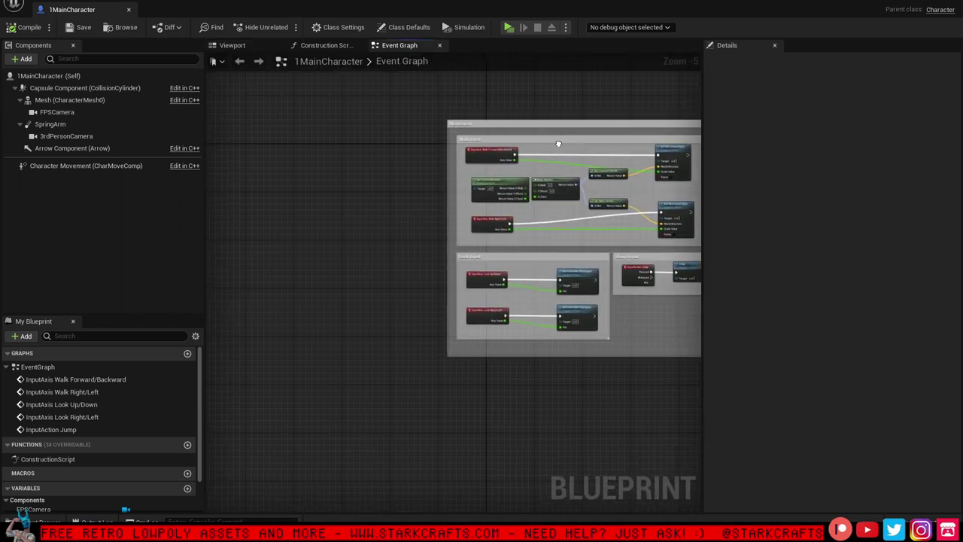
pyautogui.moveTo(306, 186); pyautogui.dragTo(477, 289, button='right')
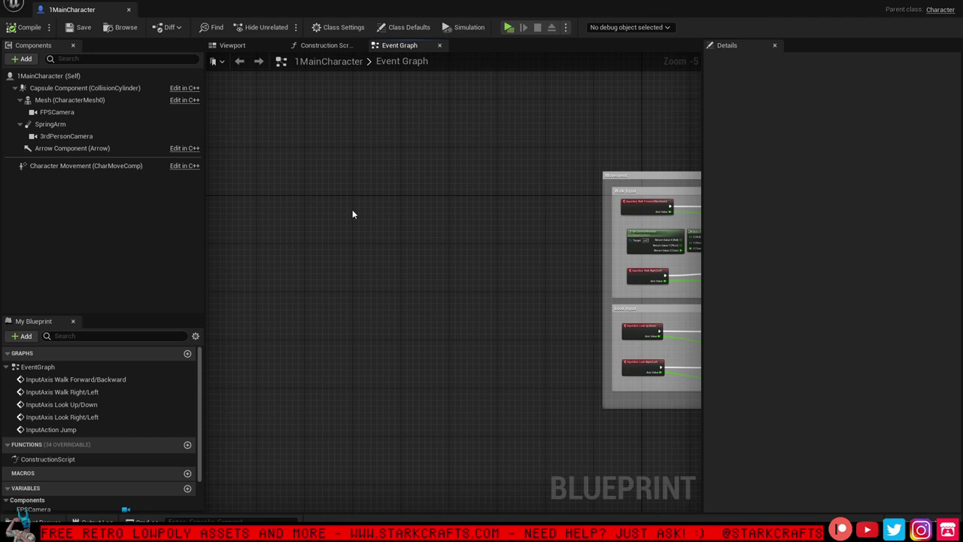
pyautogui.scroll(2, 376, 221)
pyautogui.scroll(-1, 249, 204)
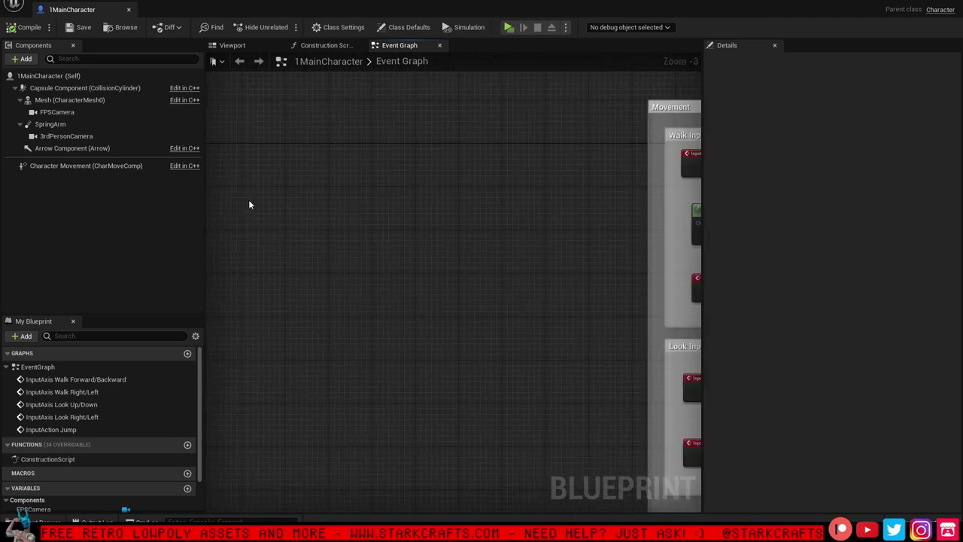
pyautogui.rightClick(299, 180)
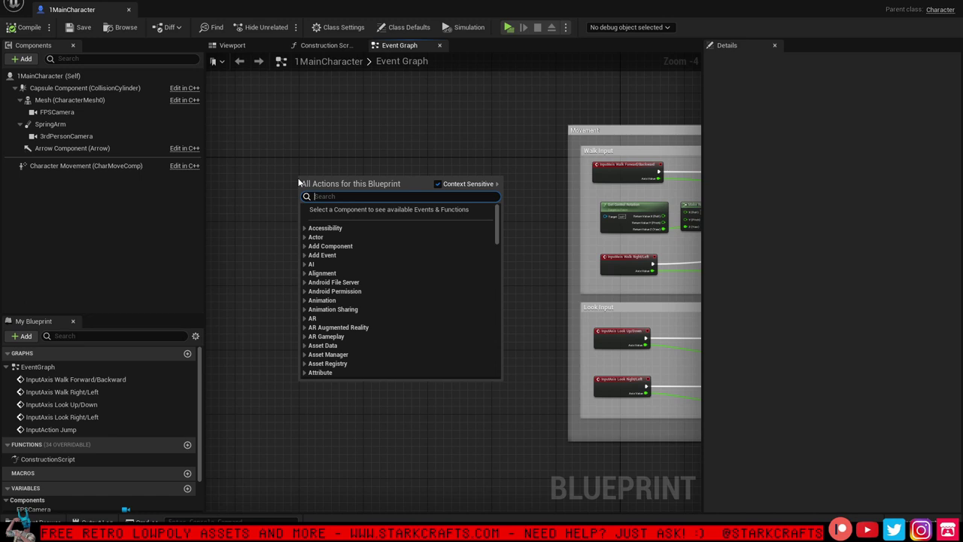
pyautogui.write('key inpu')
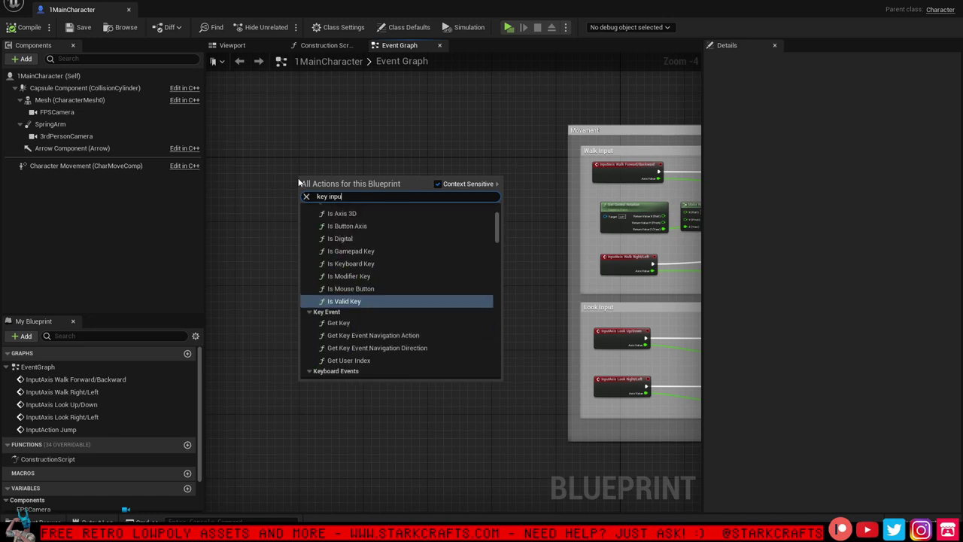
pyautogui.write('t w')
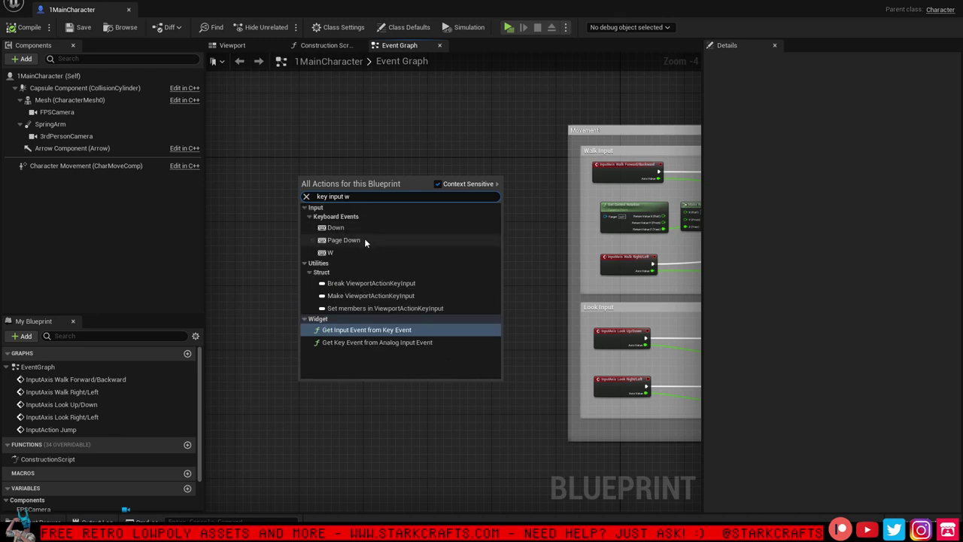
pyautogui.click(344, 251)
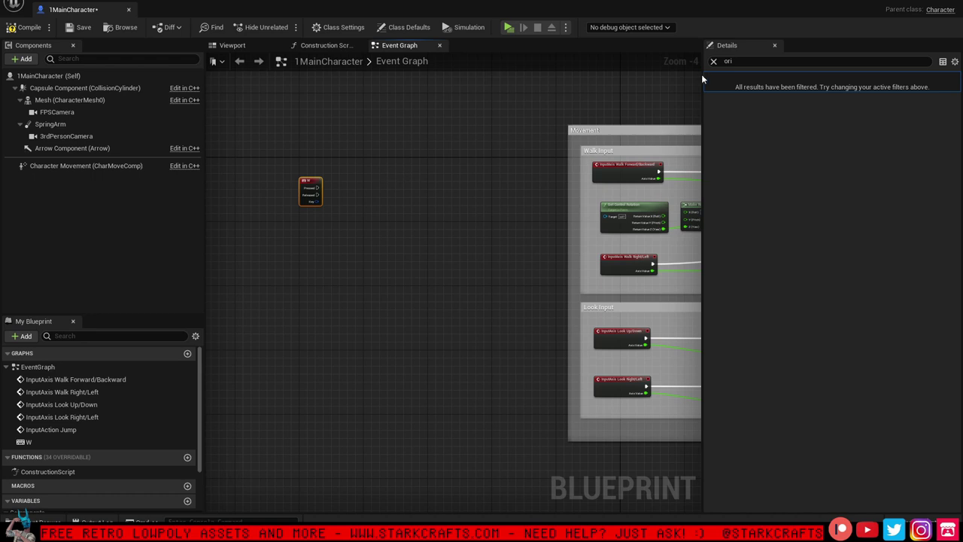
# Rebind the key event's Input Key to Tab and position the node in the graph
pyautogui.click(714, 62)
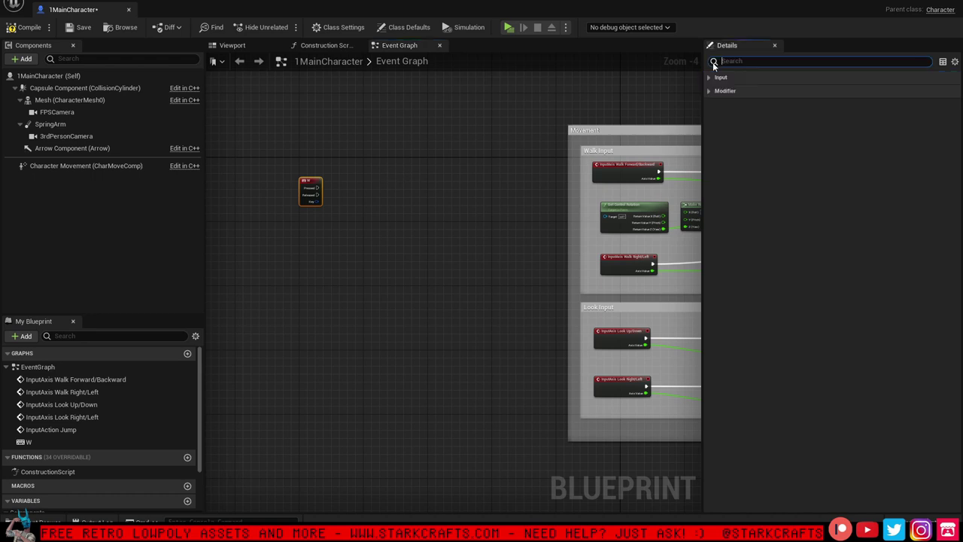
pyautogui.click(304, 180)
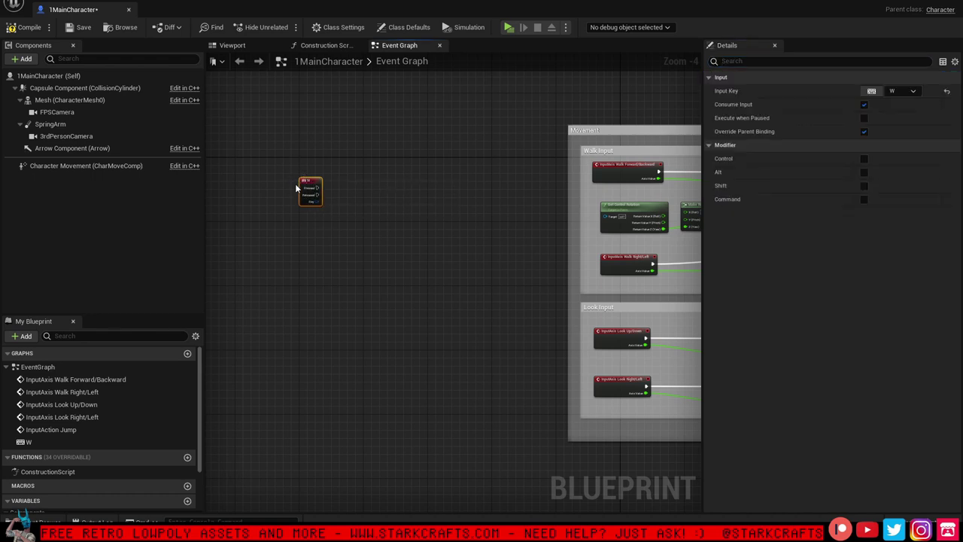
pyautogui.click(881, 93)
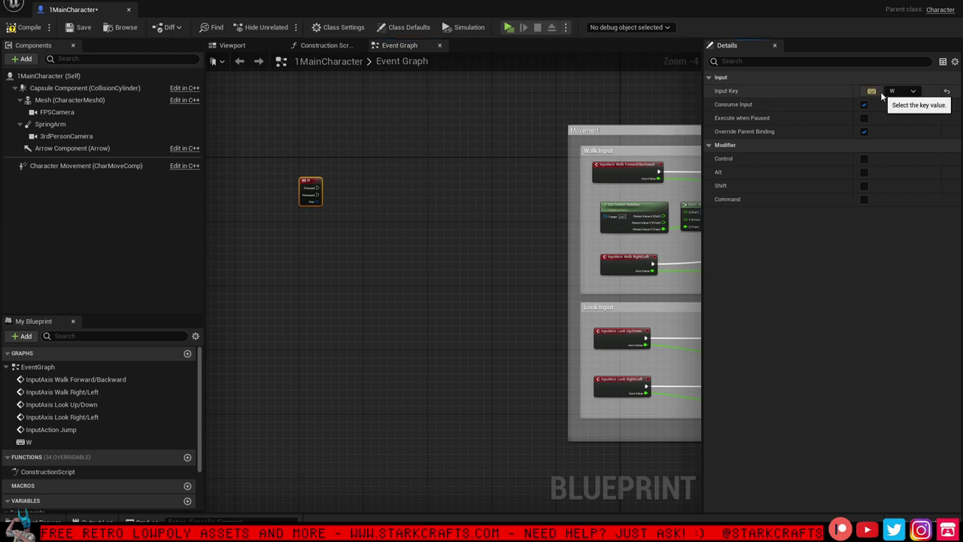
pyautogui.press('Tab')
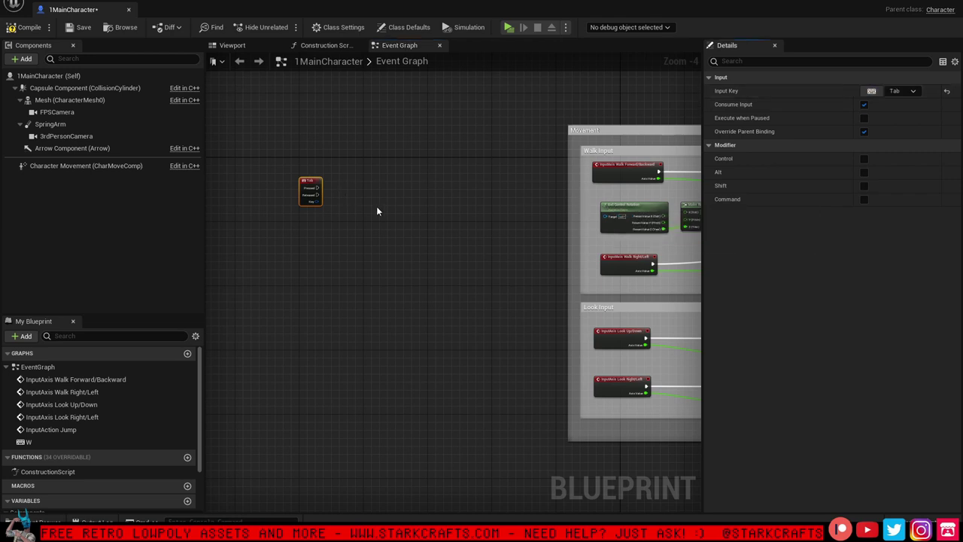
pyautogui.scroll(2, 375, 206)
pyautogui.moveTo(357, 207); pyautogui.dragTo(422, 271, button='right')
pyautogui.scroll(1, 406, 262)
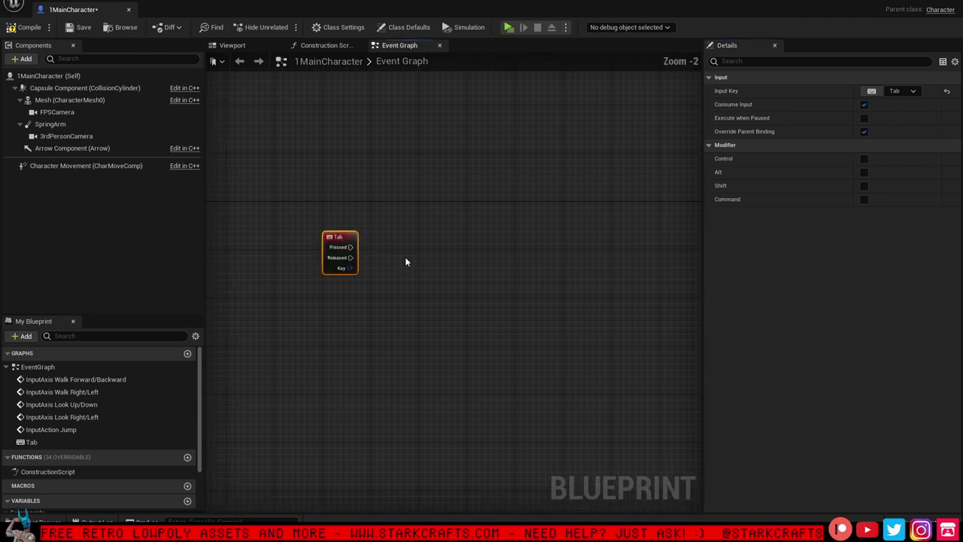
pyautogui.click(378, 246)
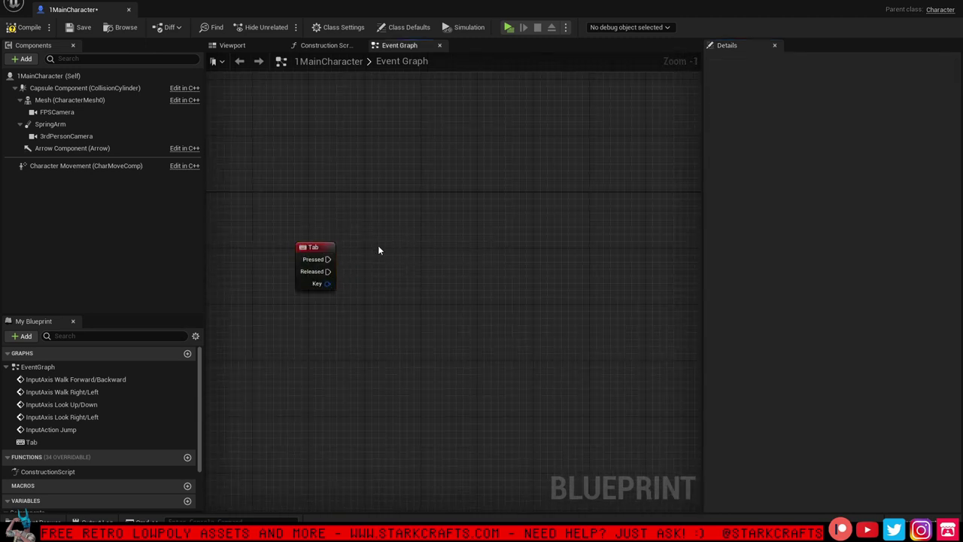
pyautogui.scroll(-1, 378, 246)
pyautogui.moveTo(378, 245); pyautogui.dragTo(345, 220, button='right')
pyautogui.moveTo(411, 196); pyautogui.dragTo(362, 201, button='right')
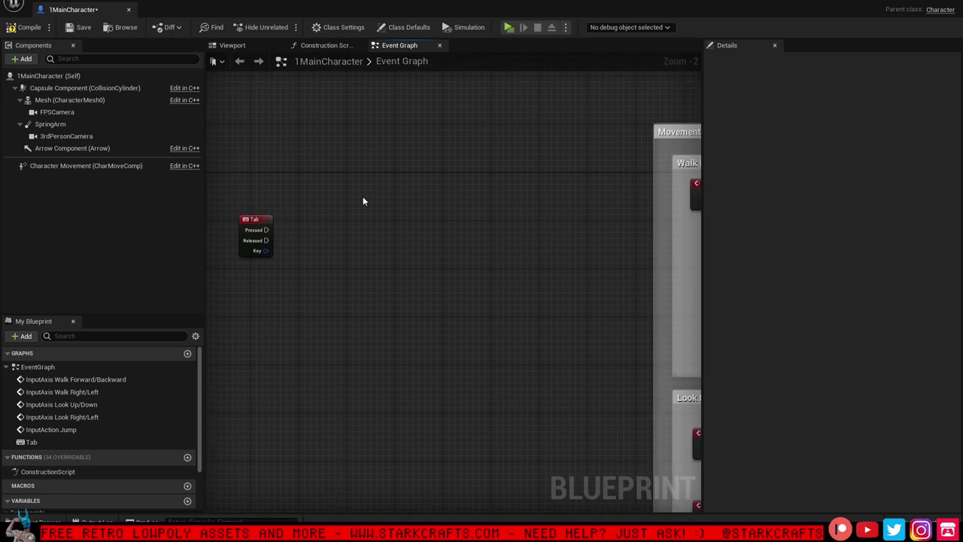
pyautogui.moveTo(267, 217); pyautogui.dragTo(284, 217)
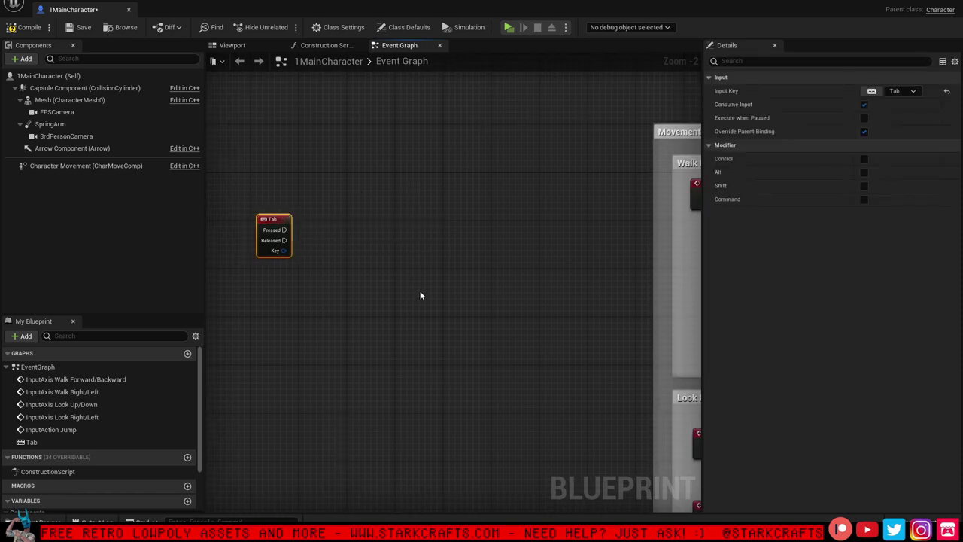
# Wire a Flip Flop node from the Tab event's Pressed pin and place it beside Tab
pyautogui.moveTo(284, 229); pyautogui.dragTo(361, 216)
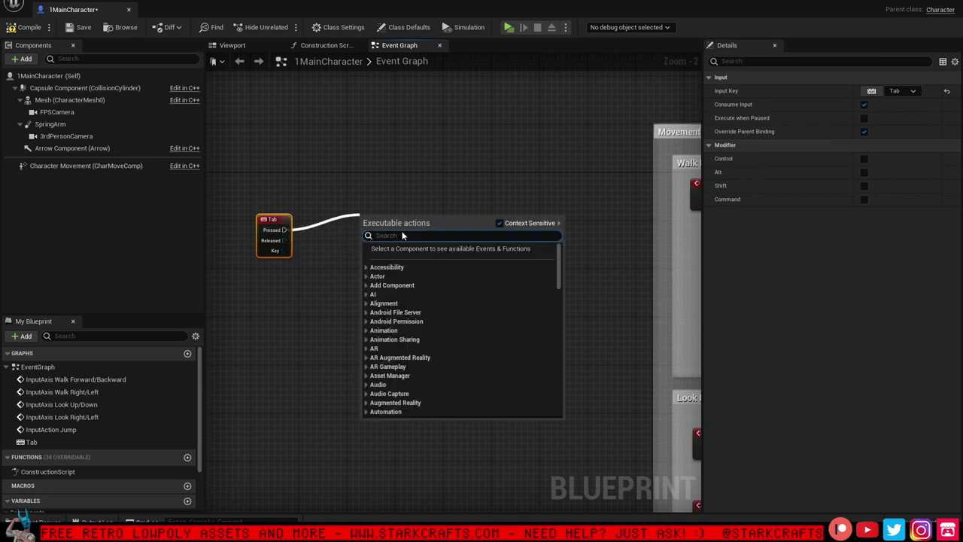
pyautogui.write('fli')
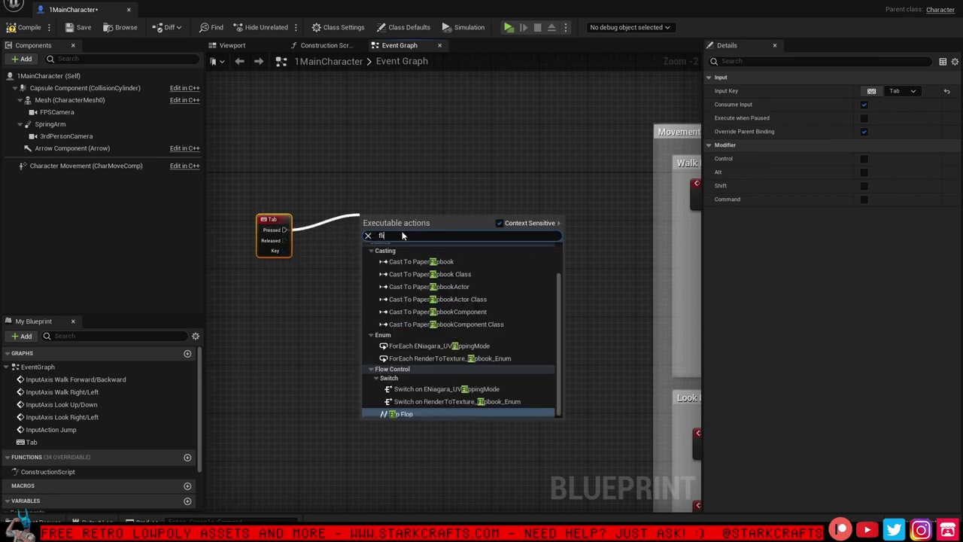
pyautogui.click(419, 413)
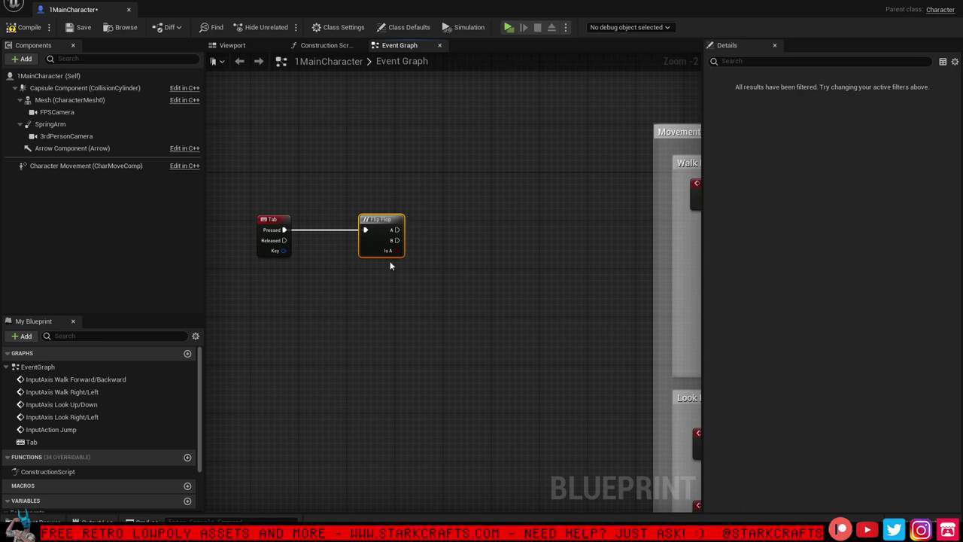
pyautogui.moveTo(374, 243); pyautogui.dragTo(331, 240)
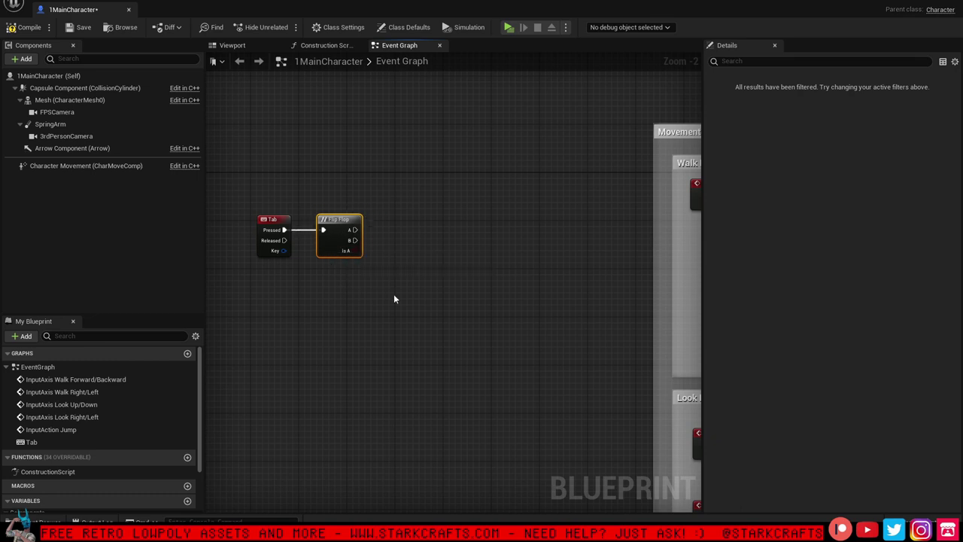
# Drop FPSCamera and 3rd Person Camera reference nodes into the Event Graph
pyautogui.moveTo(420, 282); pyautogui.dragTo(438, 287, button='right')
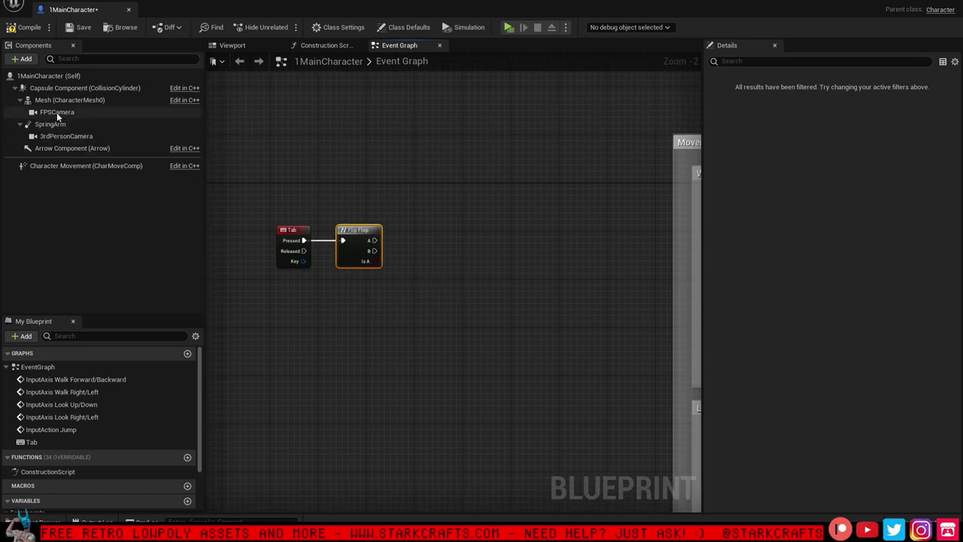
pyautogui.moveTo(57, 112); pyautogui.dragTo(419, 187)
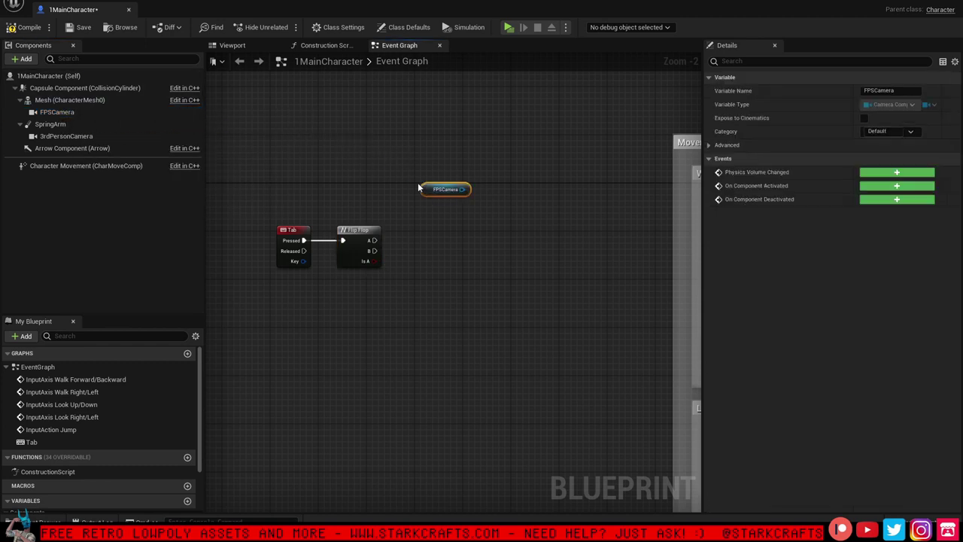
pyautogui.click(73, 138)
pyautogui.moveTo(73, 140); pyautogui.dragTo(419, 260)
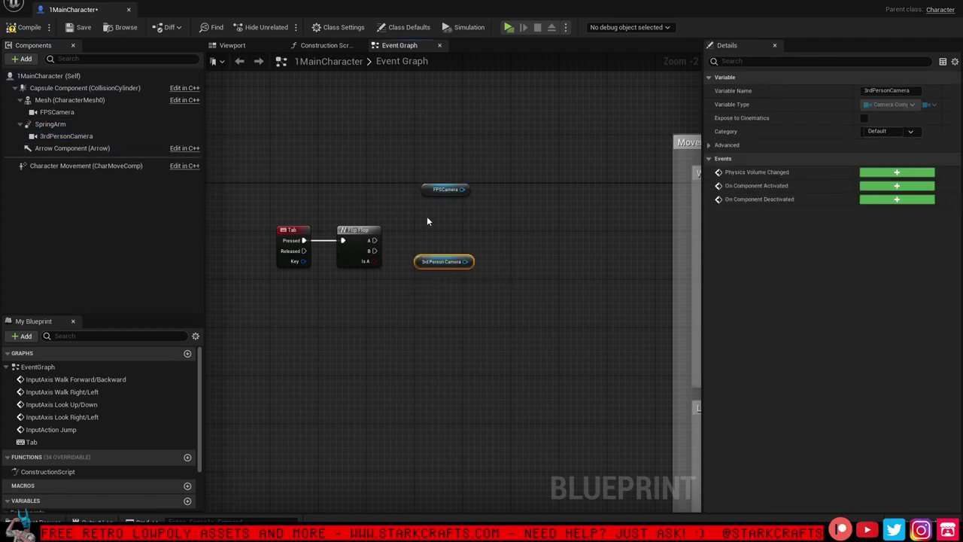
pyautogui.scroll(1, 427, 216)
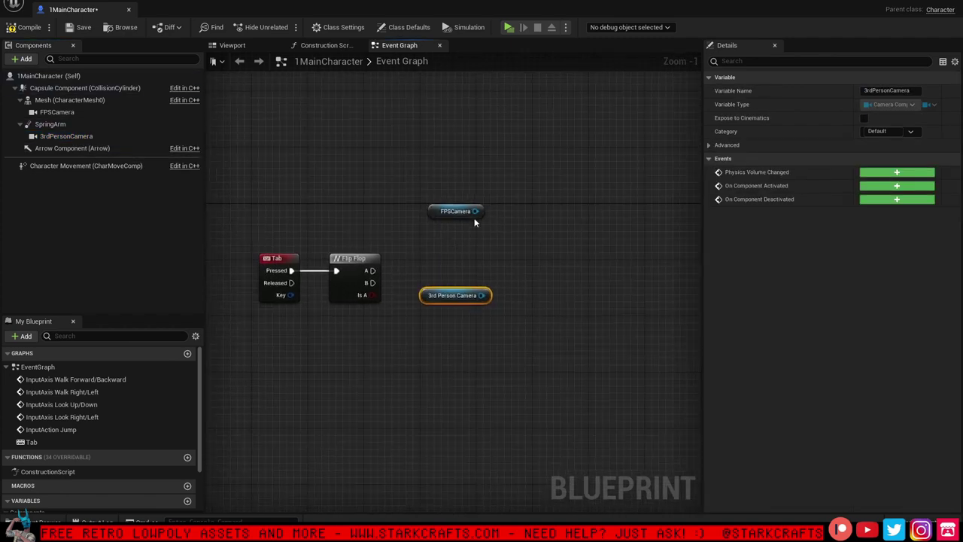
# Add a Set Active node from the FPSCamera pin using the 'acti' action search
pyautogui.moveTo(475, 211); pyautogui.dragTo(532, 236)
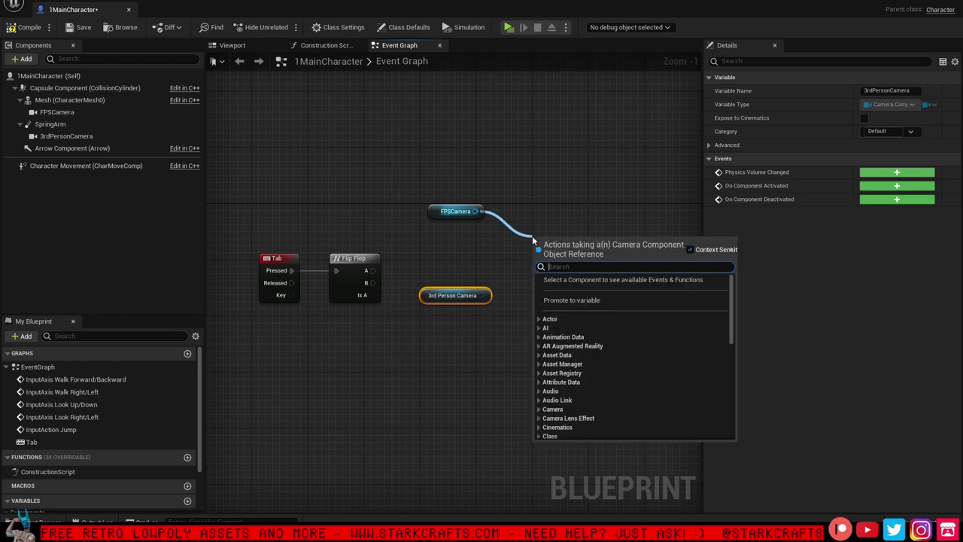
pyautogui.write('set a')
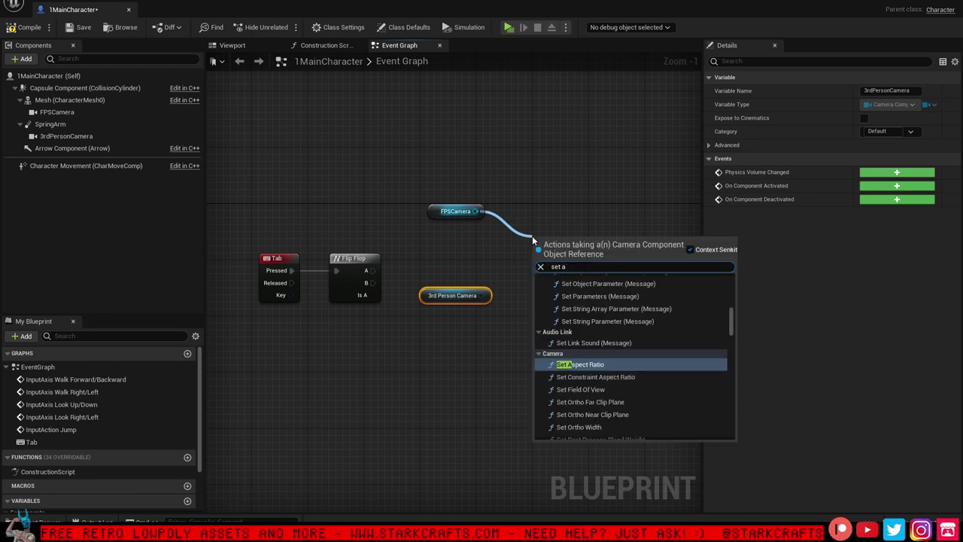
pyautogui.write('v')
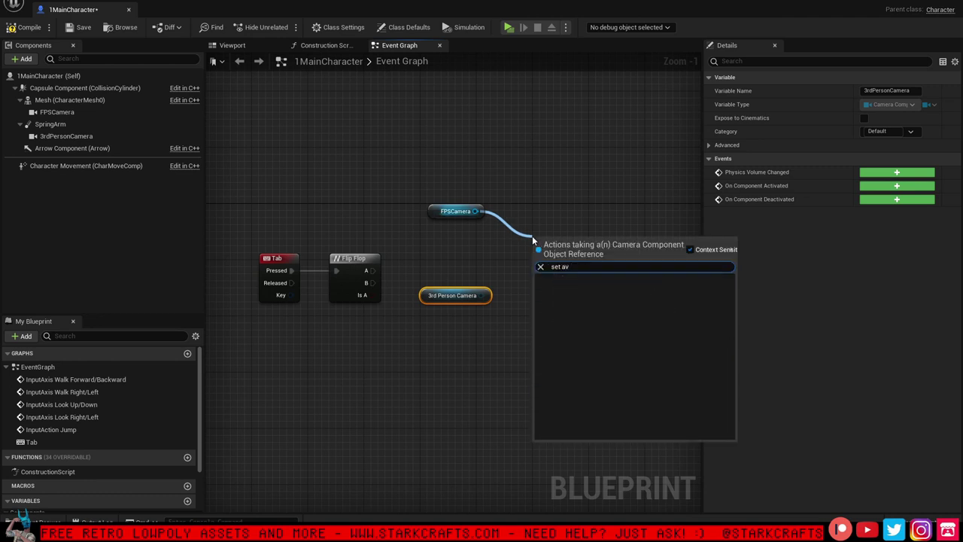
pyautogui.press('BackSpace')
pyautogui.write('ki')
pyautogui.press('BackSpace')
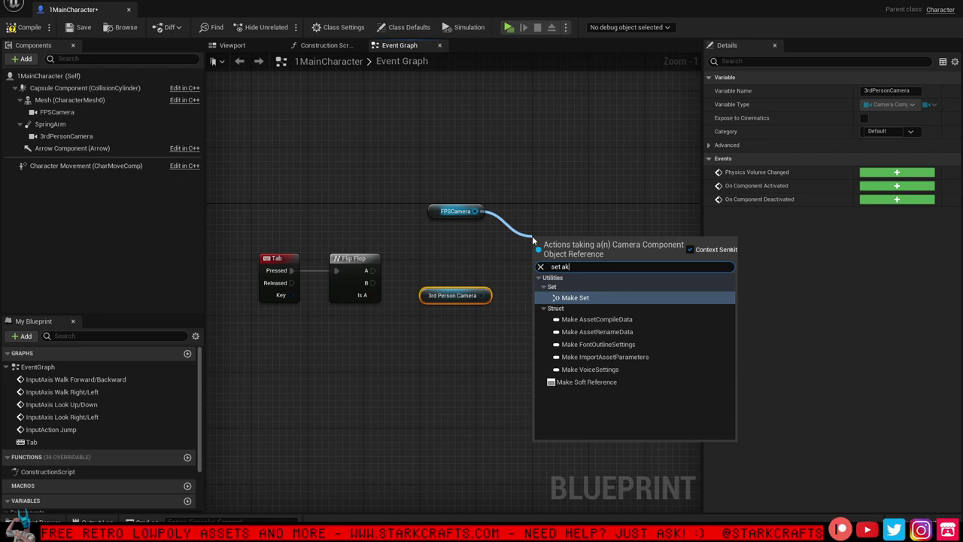
pyautogui.press('BackSpace')
pyautogui.press('BackSpace')
pyautogui.press('BackSpace')
pyautogui.press('BackSpace')
pyautogui.press('BackSpace')
pyautogui.press('BackSpace')
pyautogui.write('a')
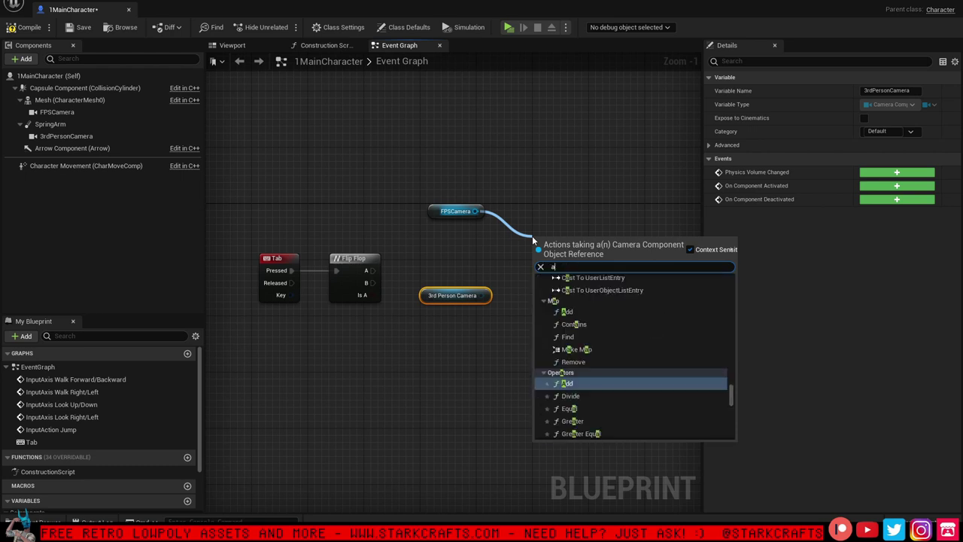
pyautogui.write('k')
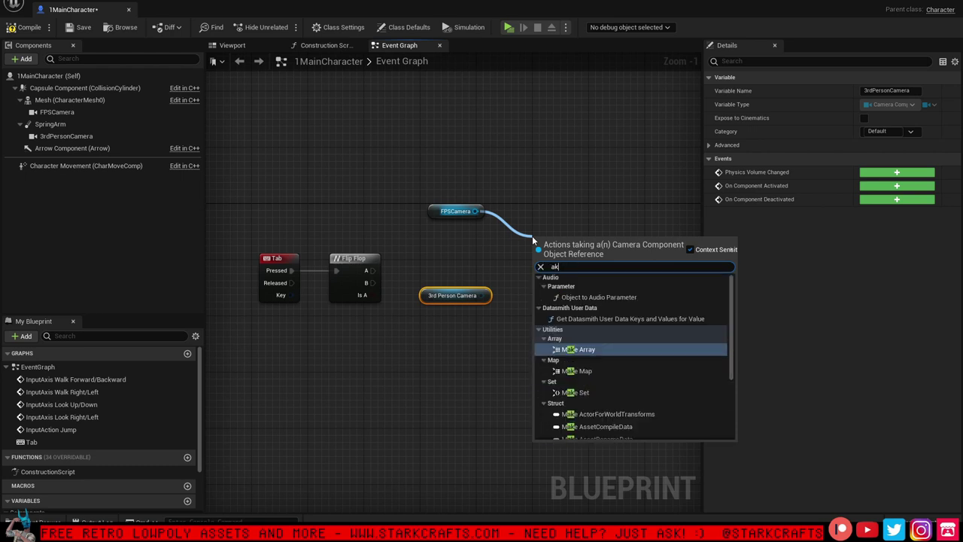
pyautogui.press('BackSpace')
pyautogui.write('cti')
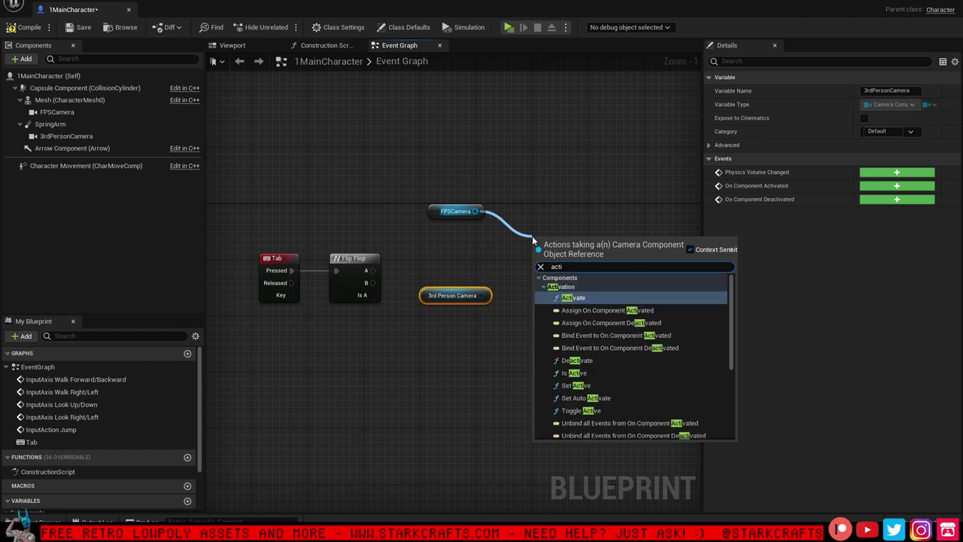
pyautogui.click(602, 384)
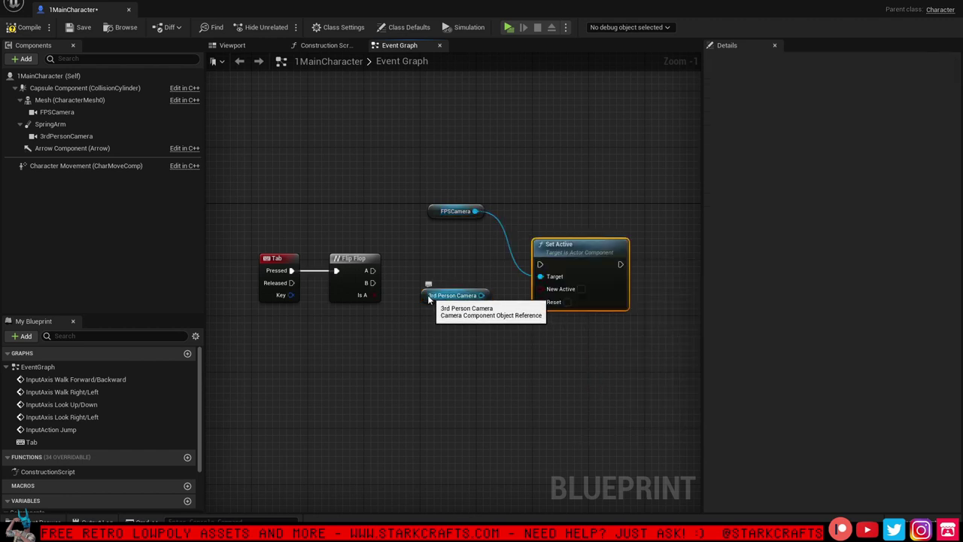
# Rearrange the camera reference and Set Active nodes to make room
pyautogui.moveTo(457, 302); pyautogui.dragTo(458, 359)
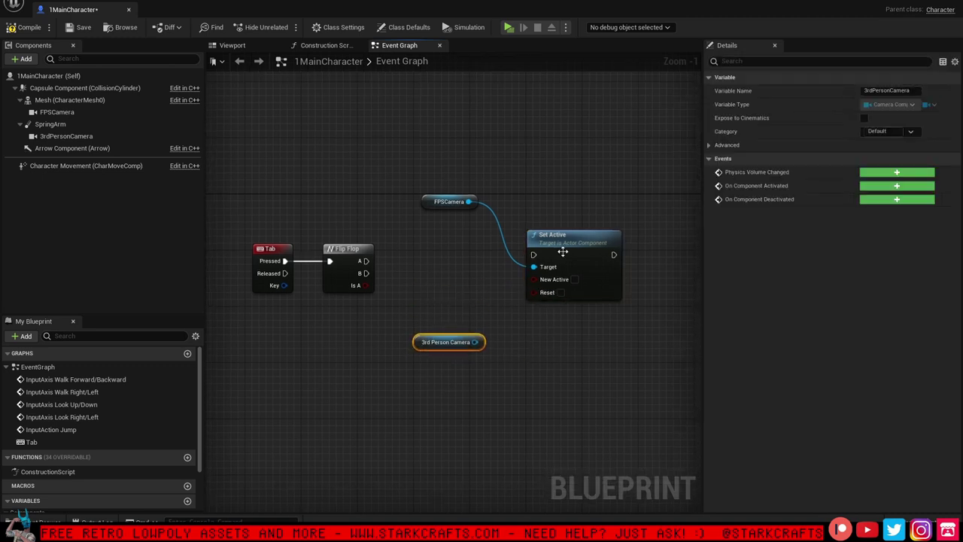
pyautogui.moveTo(537, 262); pyautogui.dragTo(514, 239)
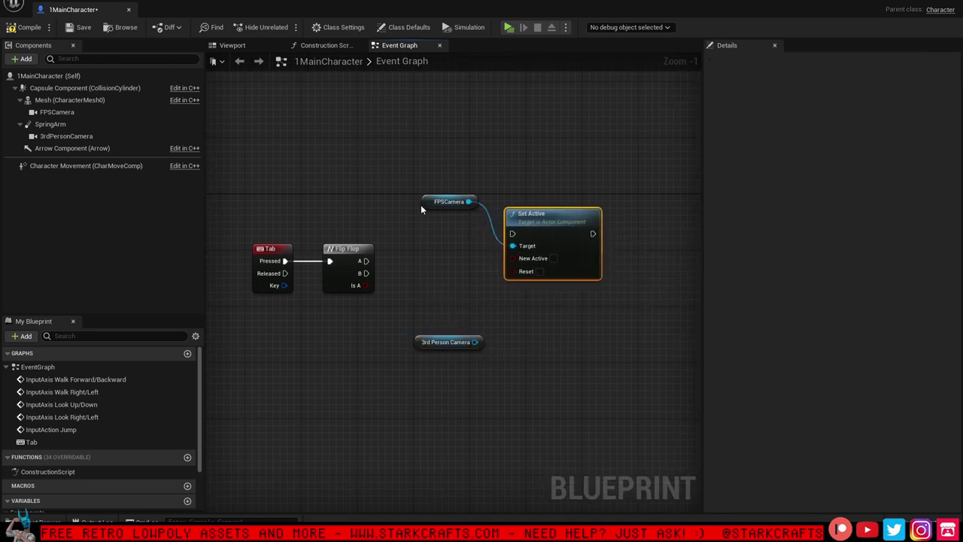
pyautogui.moveTo(431, 202); pyautogui.dragTo(402, 194)
pyautogui.moveTo(555, 239); pyautogui.dragTo(531, 215)
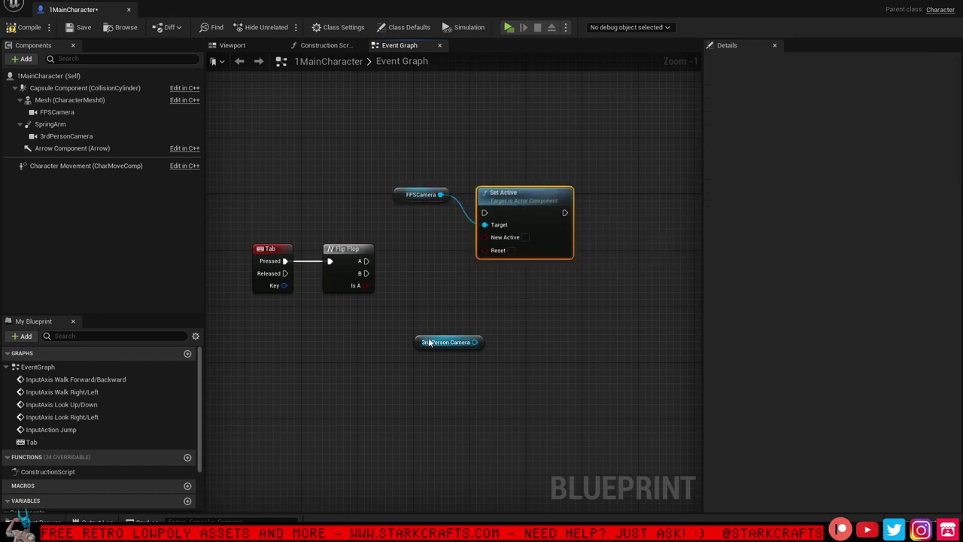
pyautogui.moveTo(514, 292)
pyautogui.mouseDown(button='right')
pyautogui.moveTo(494, 245)
pyautogui.moveTo(504, 279)
pyautogui.mouseUp(button='right')
pyautogui.scroll(-1, 496, 241)
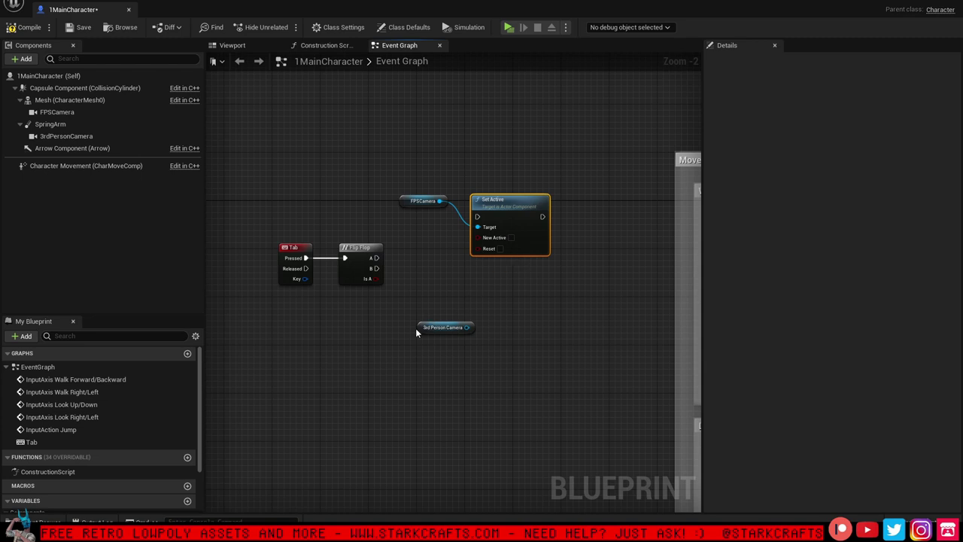
# Add a second Set Active node wired to the 3rd Person Camera reference
pyautogui.moveTo(419, 328); pyautogui.dragTo(475, 337)
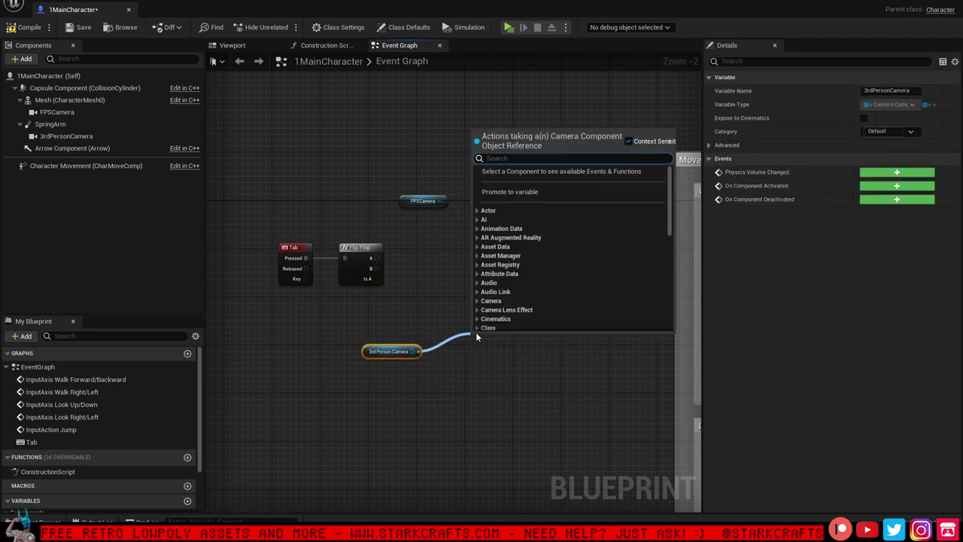
pyautogui.write('set acti')
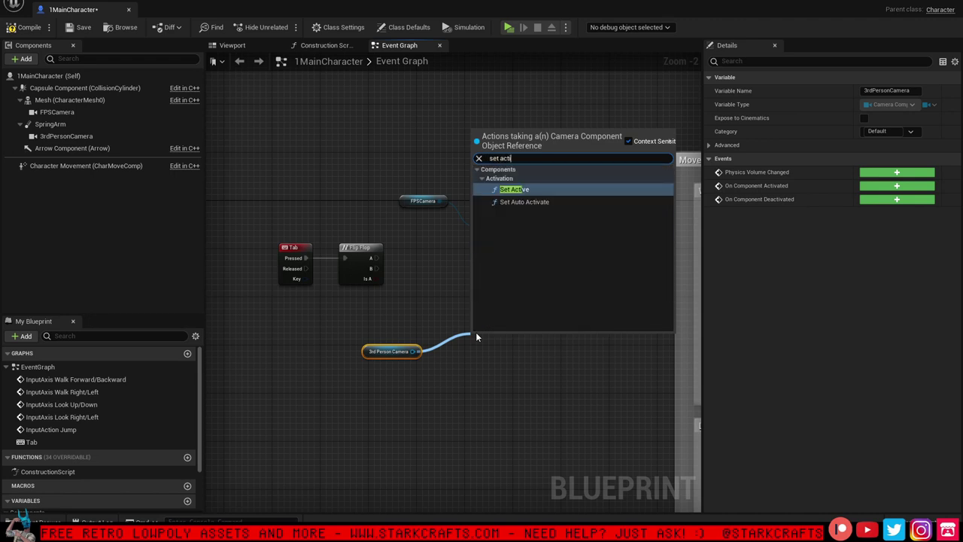
pyautogui.press('Return')
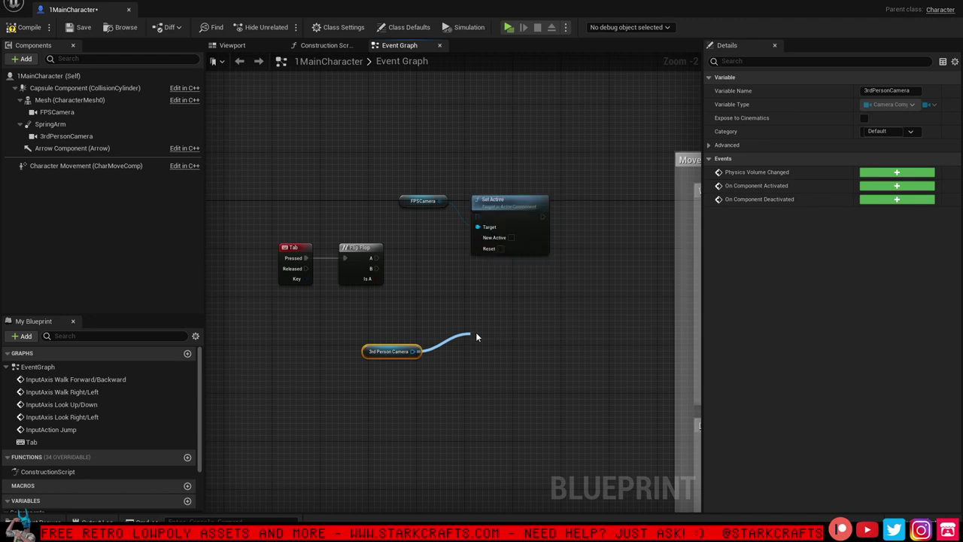
pyautogui.moveTo(511, 349); pyautogui.dragTo(511, 325)
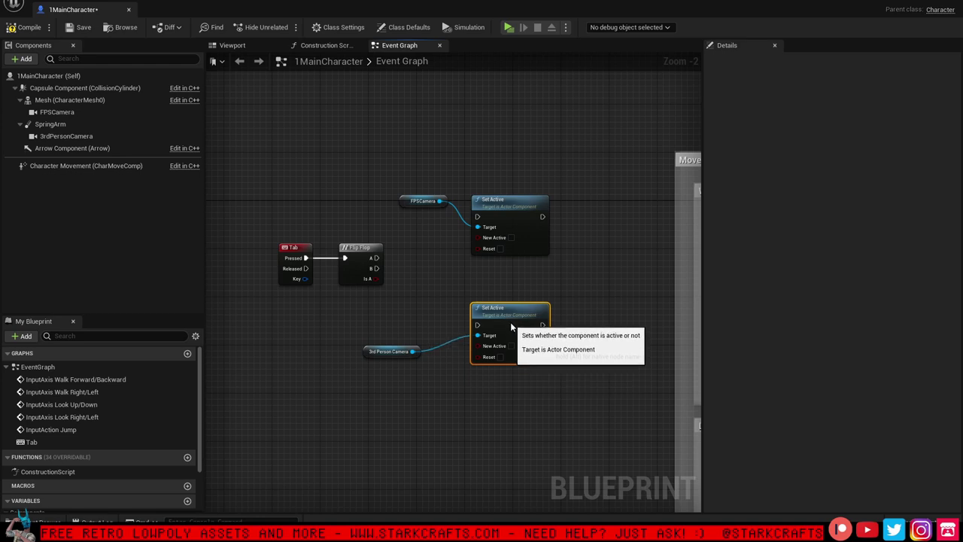
pyautogui.click(373, 351)
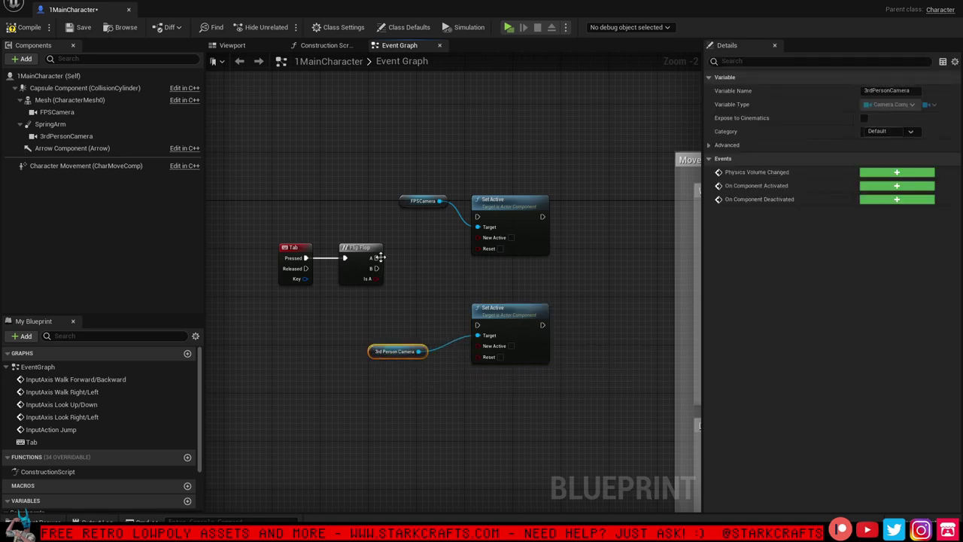
# Connect Flip Flop A and B to the two Set Active nodes and tick New Active on both
pyautogui.moveTo(376, 257); pyautogui.dragTo(482, 217)
pyautogui.moveTo(380, 271); pyautogui.dragTo(480, 325)
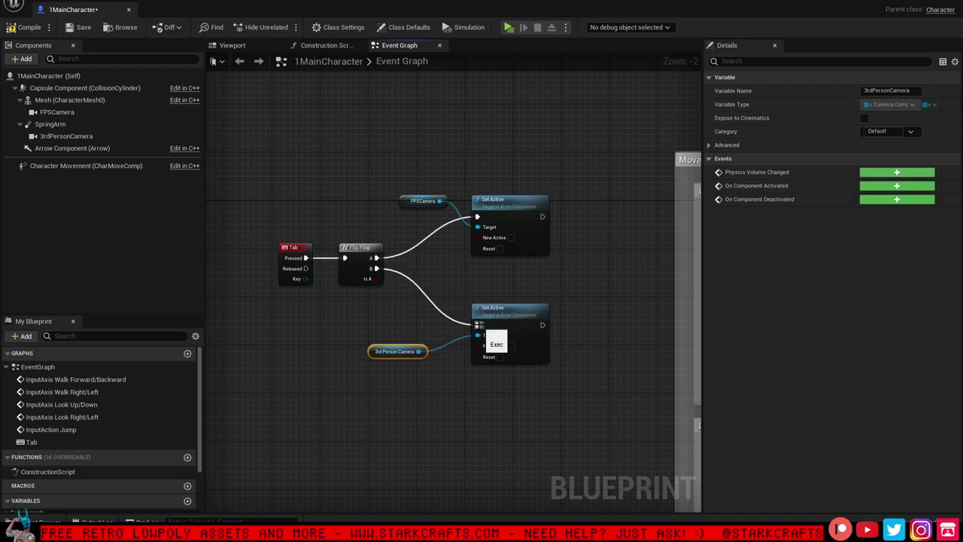
pyautogui.click(512, 238)
pyautogui.click(511, 346)
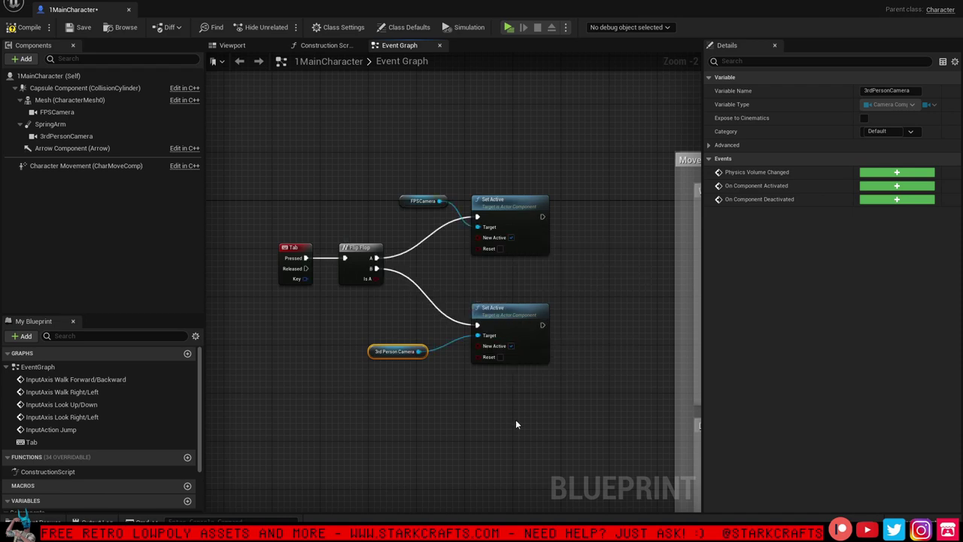
# Move the six camera-toggle nodes up-left as a group
pyautogui.moveTo(525, 423); pyautogui.dragTo(401, 181)
pyautogui.moveTo(561, 395); pyautogui.dragTo(285, 154)
pyautogui.moveTo(515, 223); pyautogui.dragTo(490, 205)
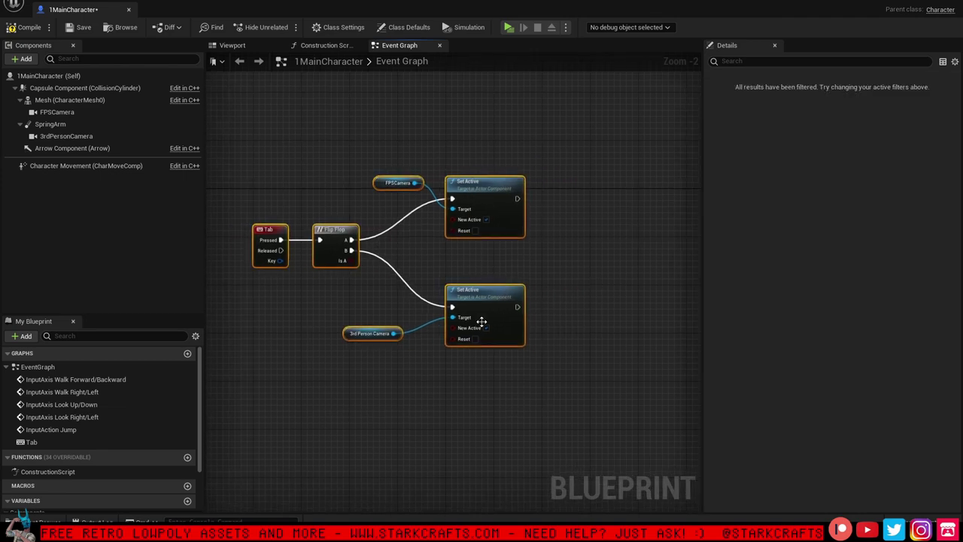
pyautogui.click(350, 336)
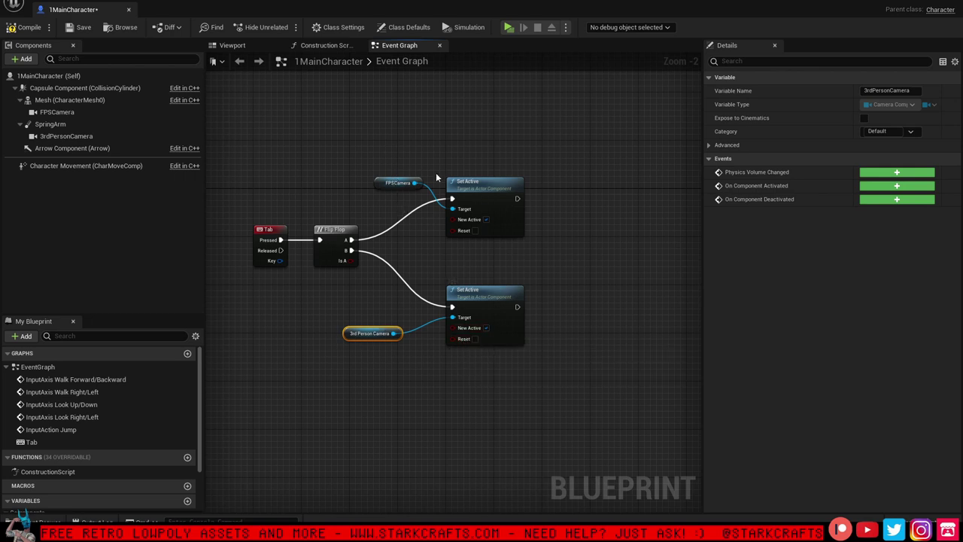
pyautogui.click(512, 219)
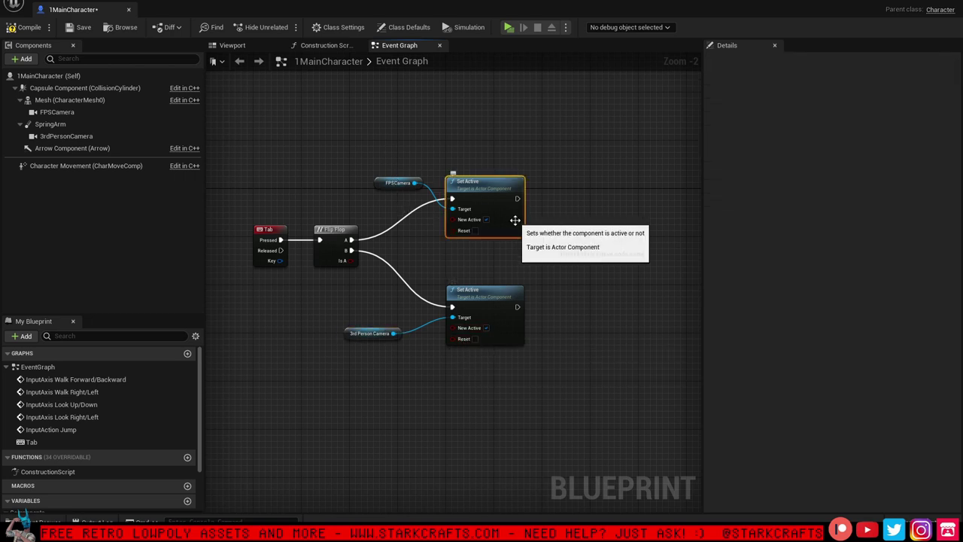
pyautogui.rightClick(515, 219)
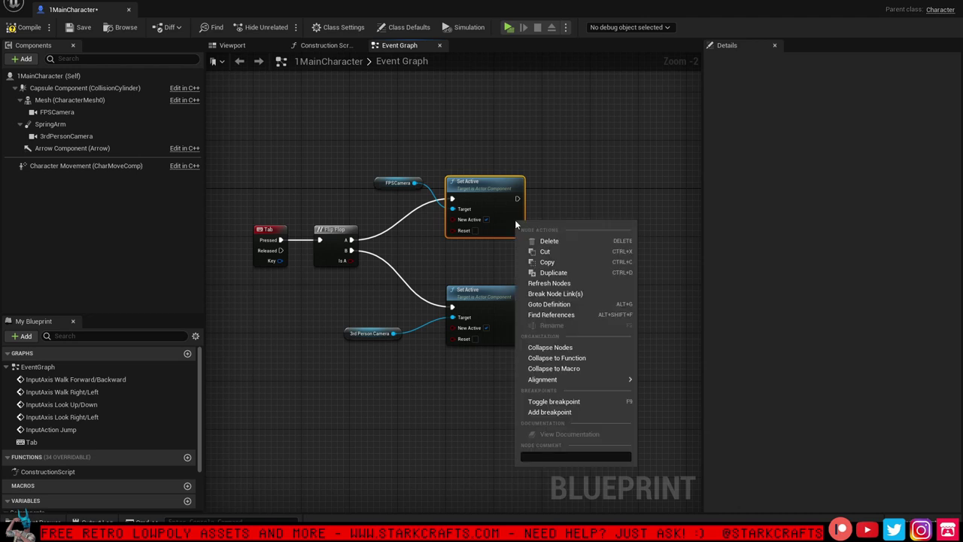
# Duplicate the Set Active node twice, placing a copy right of each existing Set Active
pyautogui.click(545, 269)
pyautogui.moveTo(566, 237); pyautogui.dragTo(590, 195)
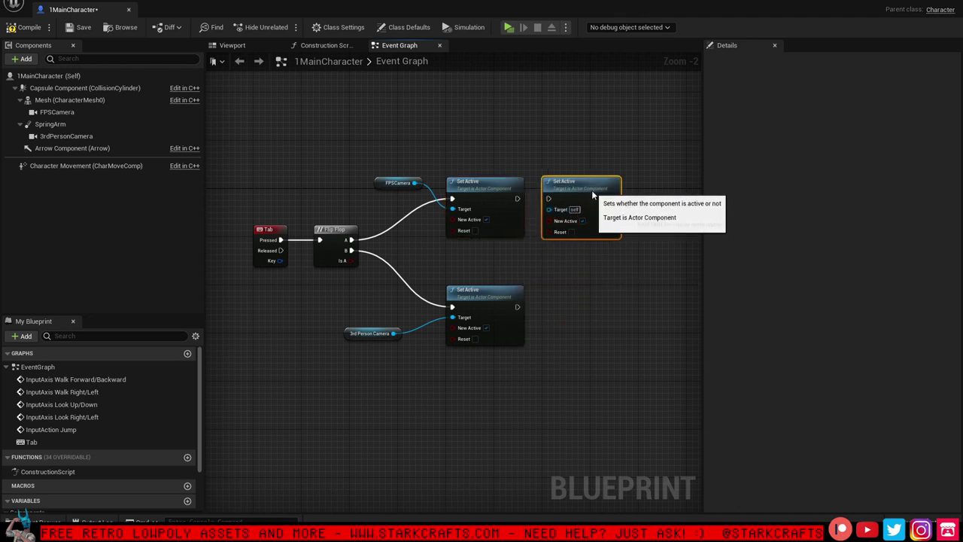
pyautogui.rightClick(604, 229)
pyautogui.click(638, 264)
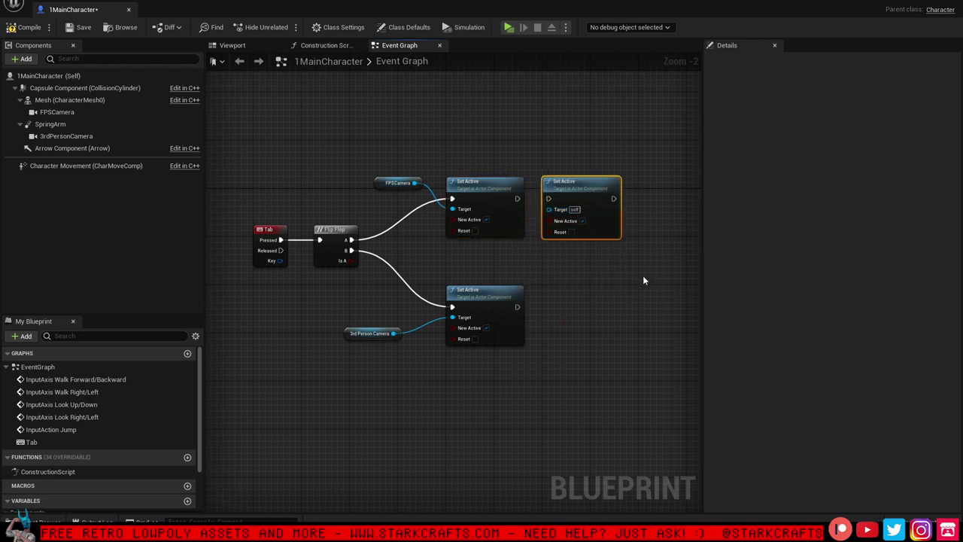
pyautogui.hotkey('ctrl', 'v')
pyautogui.moveTo(642, 279); pyautogui.dragTo(588, 301)
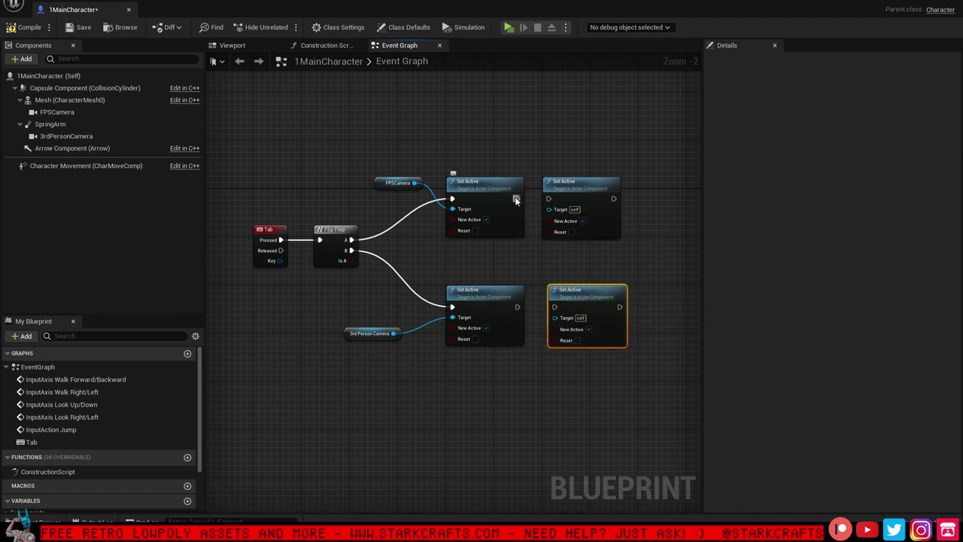
# Chain each Set Active into its copy and untick New Active on both copies
pyautogui.moveTo(518, 199); pyautogui.dragTo(550, 198)
pyautogui.moveTo(519, 307); pyautogui.dragTo(554, 307)
pyautogui.click(582, 220)
pyautogui.click(590, 331)
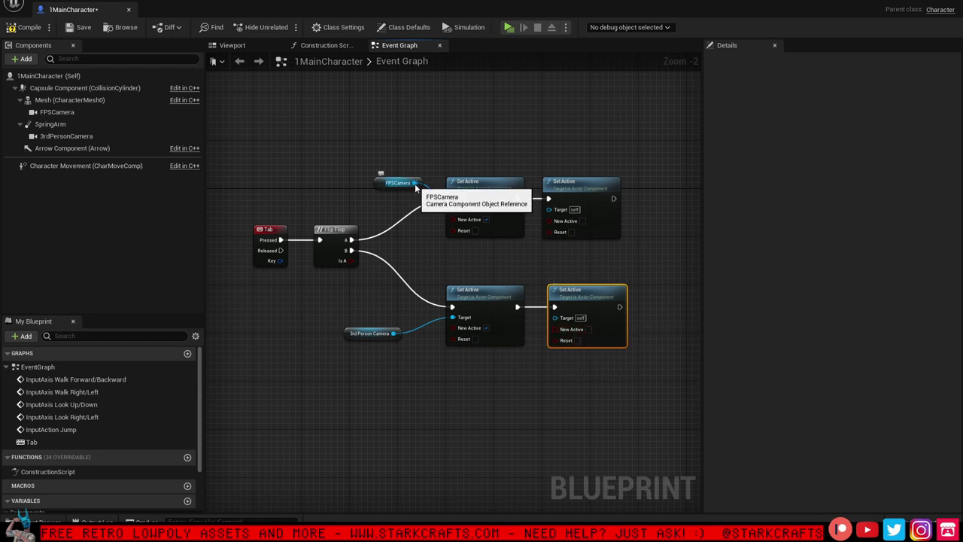
# Cross-wire FPSCamera to the lower copy and 3rd Person Camera to the upper copy, then frame all nodes
pyautogui.moveTo(417, 188); pyautogui.dragTo(555, 317)
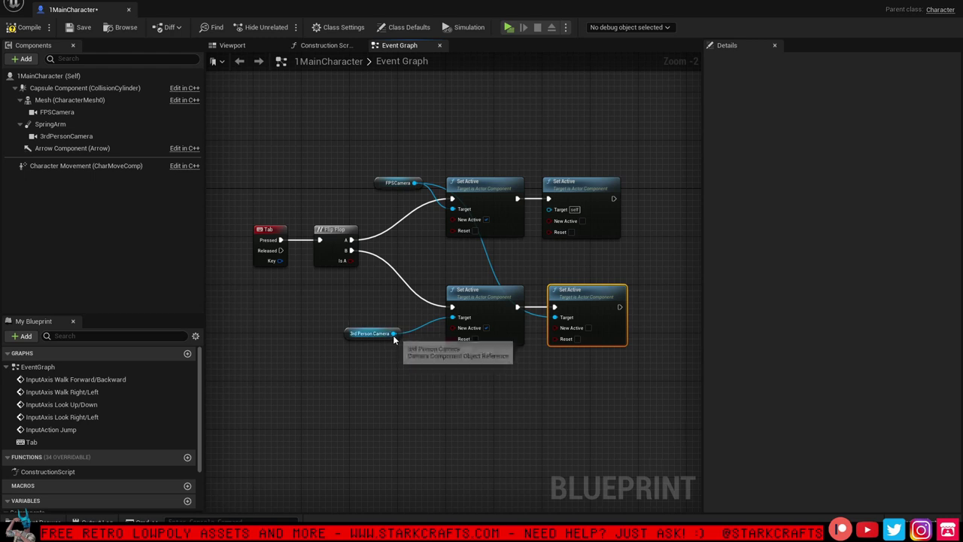
pyautogui.moveTo(393, 334); pyautogui.dragTo(554, 214)
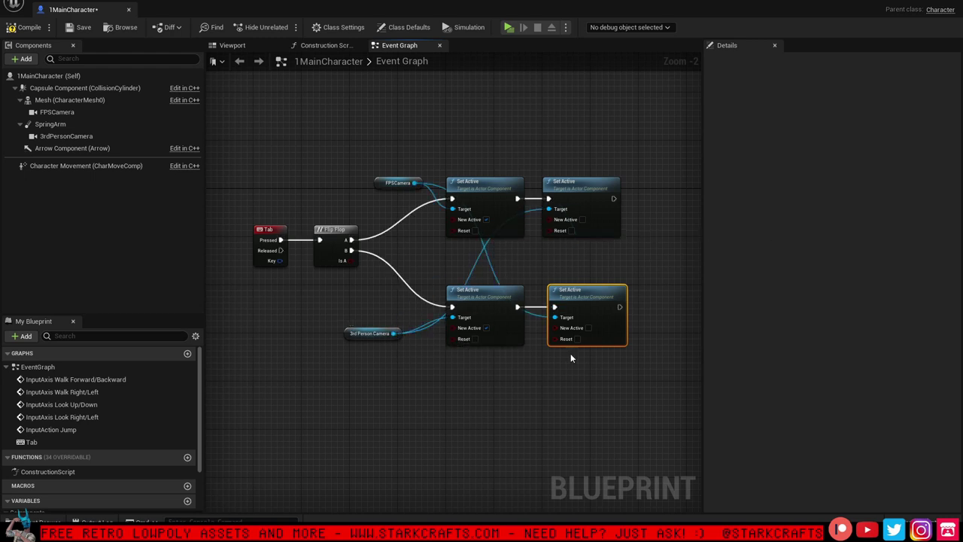
pyautogui.moveTo(595, 353); pyautogui.dragTo(292, 198)
pyautogui.press('Home')
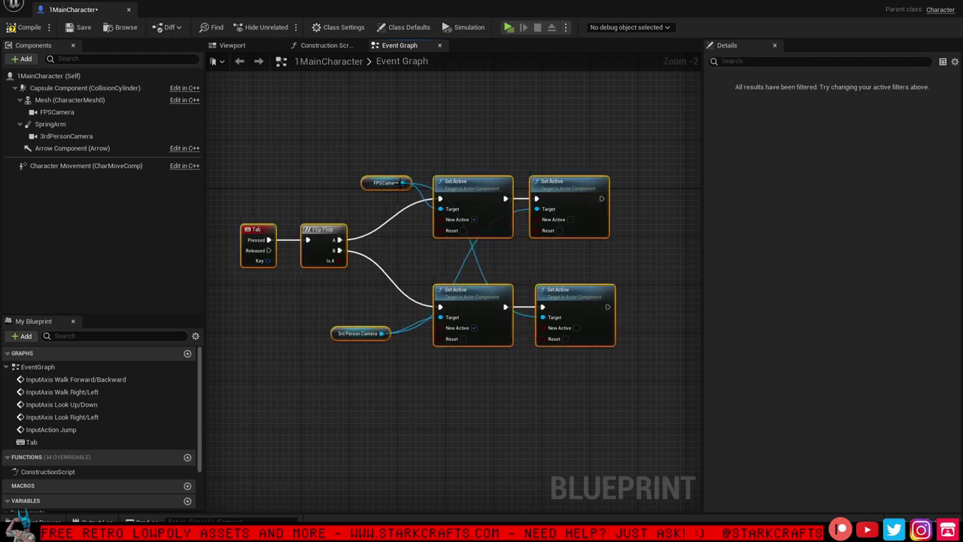
# Play-test the character, pressing Tab to switch to first person, then stop with Esc
pyautogui.click(317, 176)
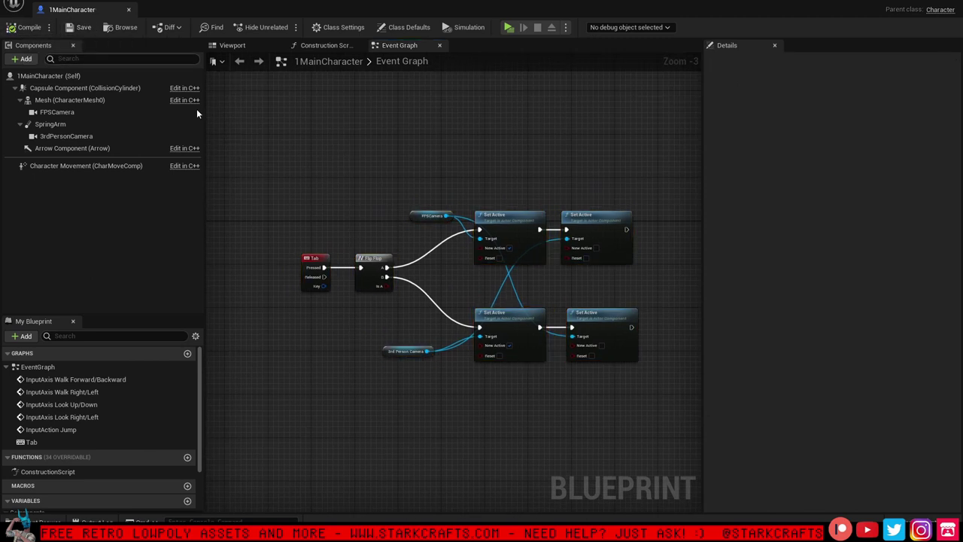
pyautogui.click(511, 31)
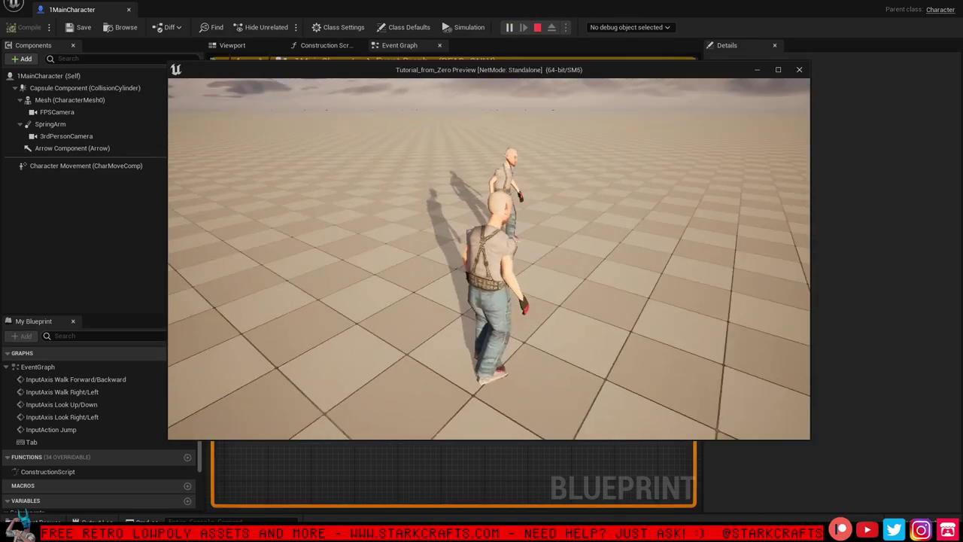
pyautogui.press('w')
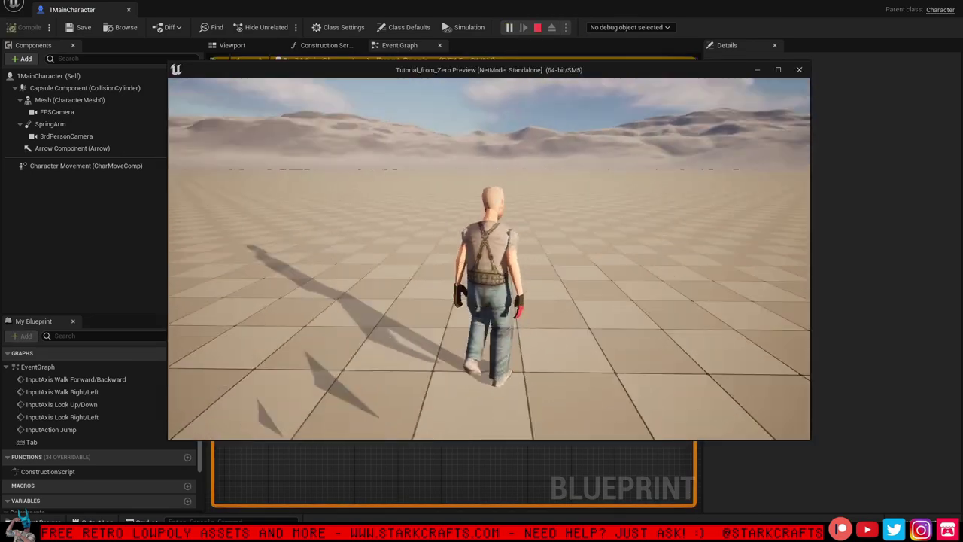
pyautogui.press('Tab')
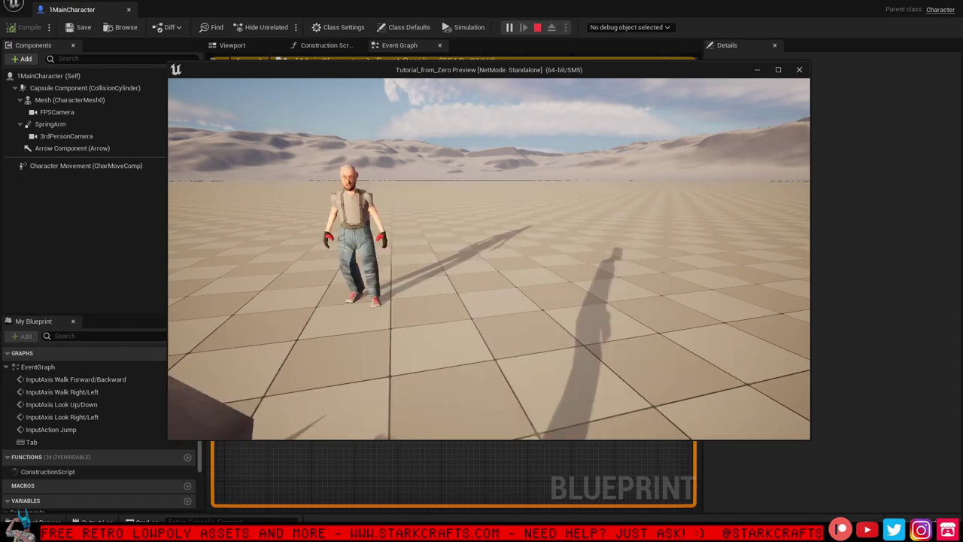
pyautogui.press('w')
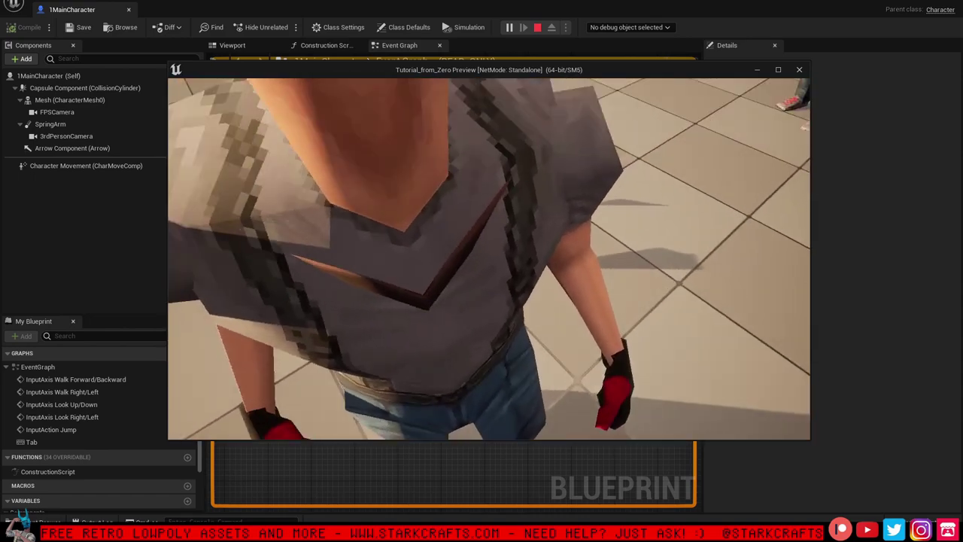
pyautogui.press('s')
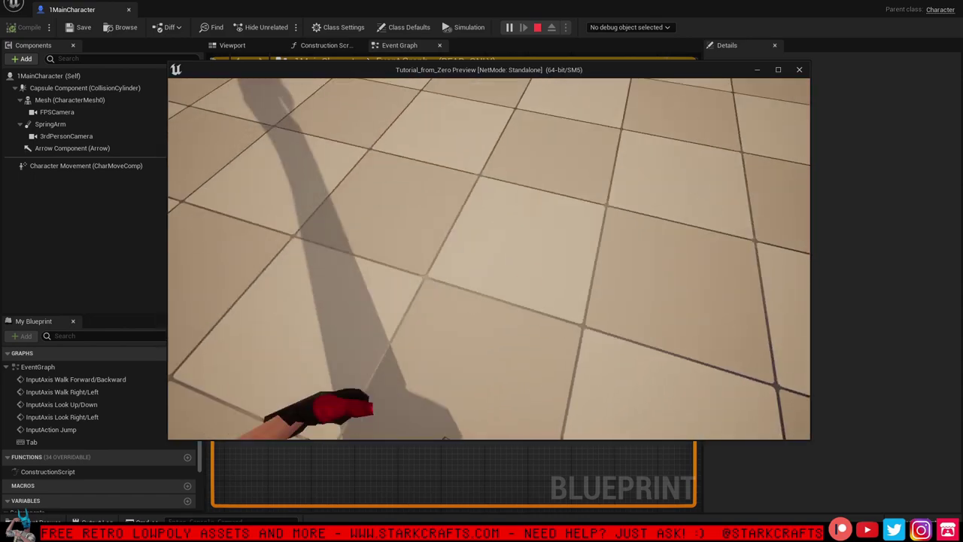
pyautogui.press('Escape')
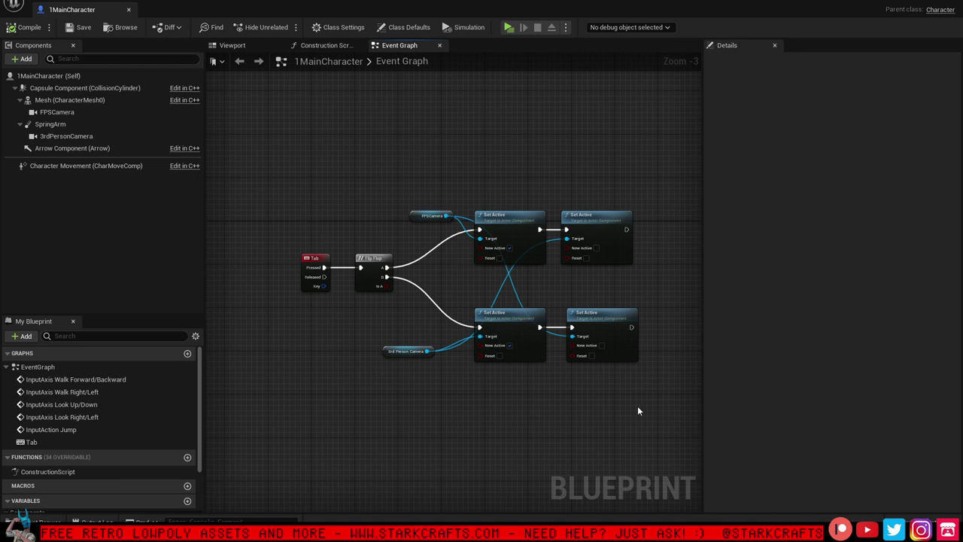
# Select the camera-switch nodes and move them to the left
pyautogui.moveTo(637, 405); pyautogui.dragTo(246, 184)
pyautogui.moveTo(507, 228); pyautogui.dragTo(474, 228)
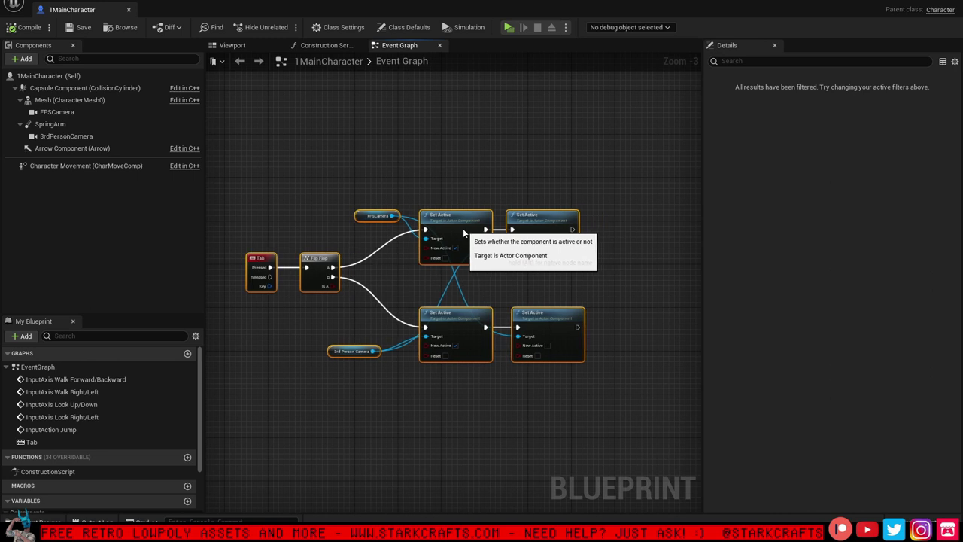
pyautogui.moveTo(474, 228); pyautogui.dragTo(587, 153, button='right')
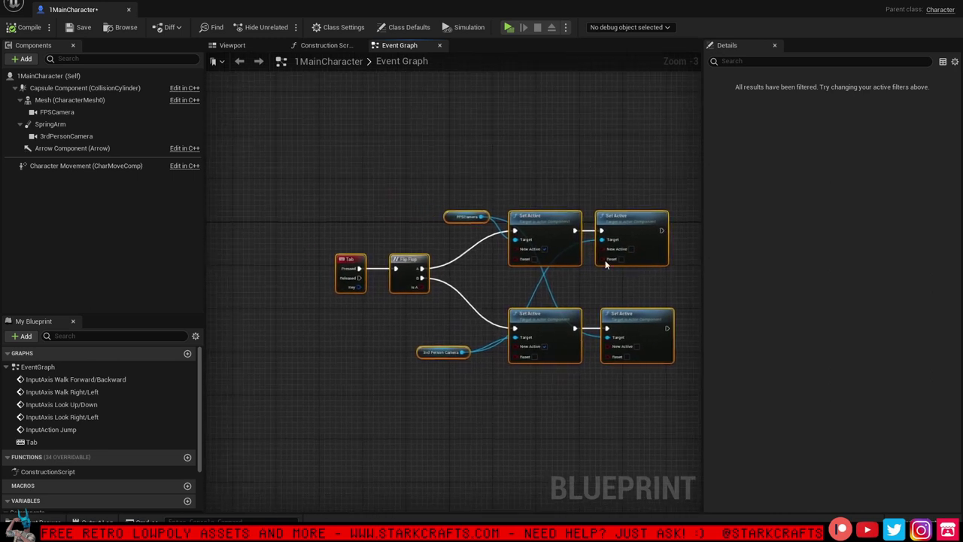
pyautogui.moveTo(655, 388); pyautogui.dragTo(333, 172)
pyautogui.moveTo(554, 233); pyautogui.dragTo(451, 239)
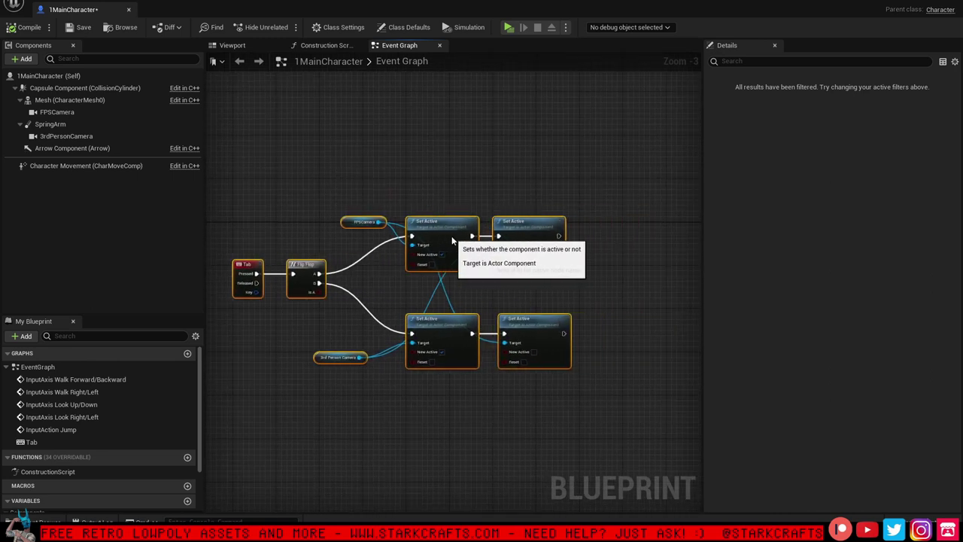
pyautogui.click(488, 179)
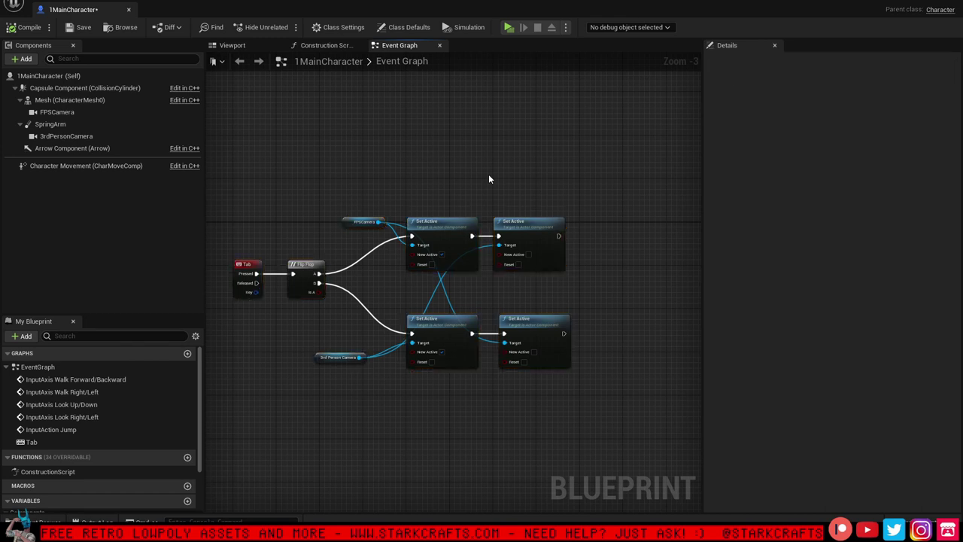
# Check the FPSCamera and Class Defaults details, then nudge all eight nodes further left
pyautogui.click(75, 115)
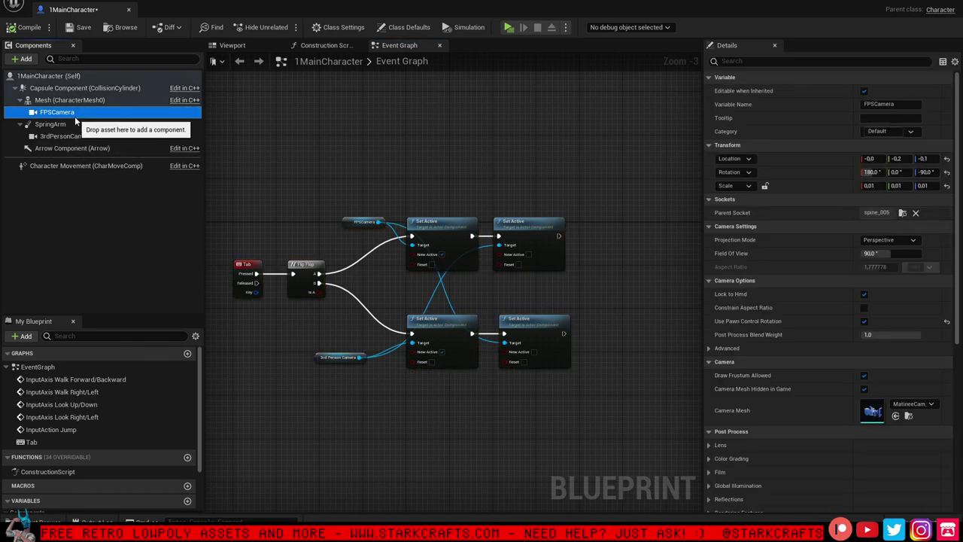
pyautogui.click(74, 77)
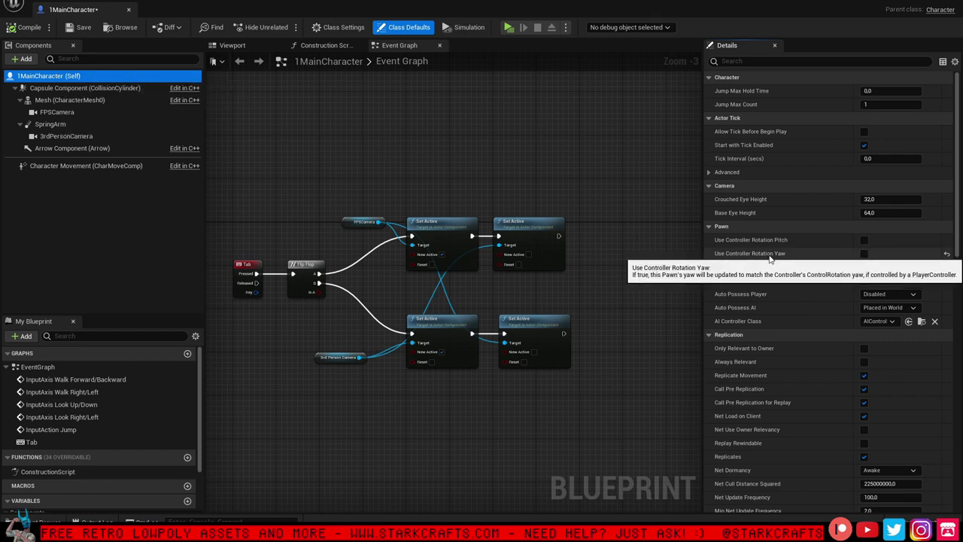
pyautogui.moveTo(563, 239); pyautogui.dragTo(585, 232, button='right')
pyautogui.moveTo(595, 398); pyautogui.dragTo(256, 150)
pyautogui.moveTo(460, 217); pyautogui.dragTo(439, 218)
pyautogui.moveTo(439, 218); pyautogui.dragTo(441, 200, button='right')
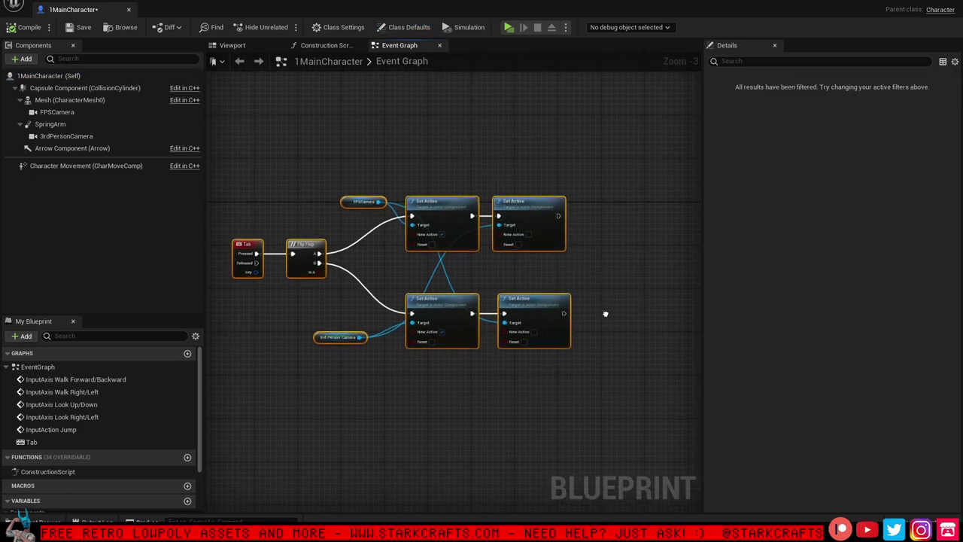
pyautogui.moveTo(606, 314); pyautogui.dragTo(606, 329, button='right')
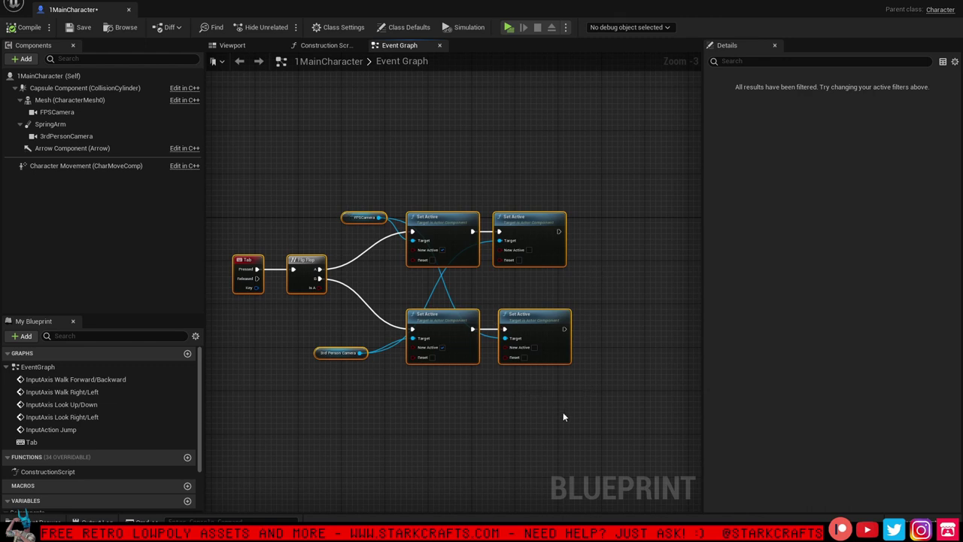
# Search 'controller ya' and add a Set Use Controller Rotation Yaw node after the FPS camera's second Set Active
pyautogui.click(592, 226)
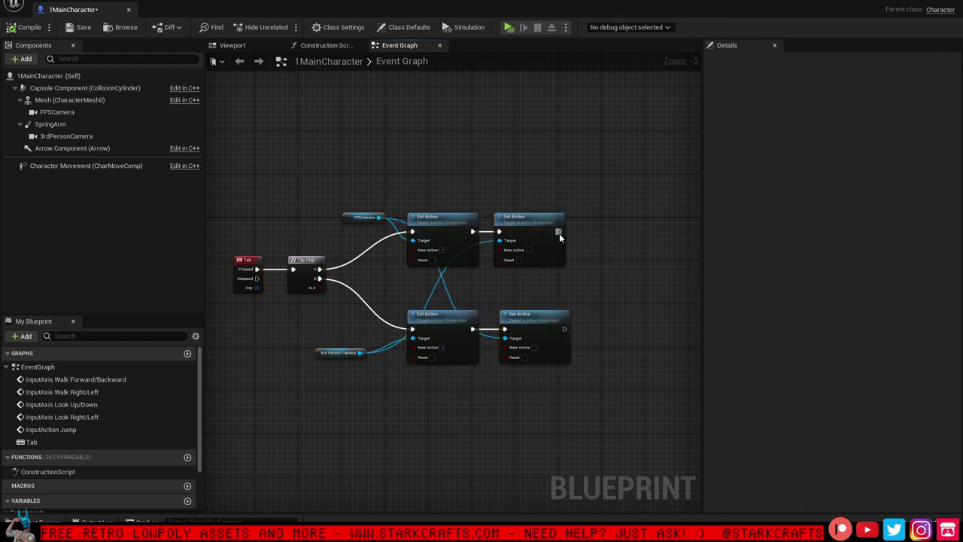
pyautogui.moveTo(559, 234); pyautogui.dragTo(594, 233)
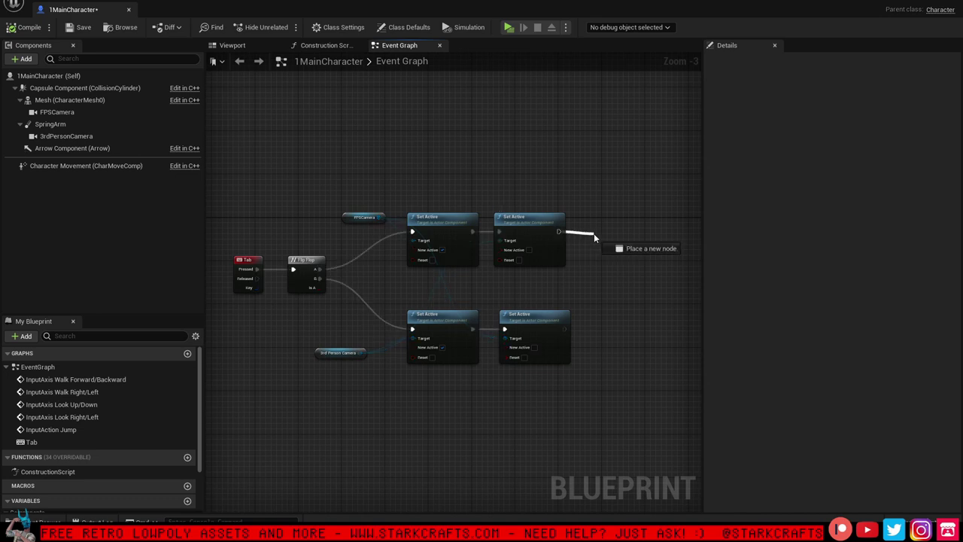
pyautogui.click(521, 170)
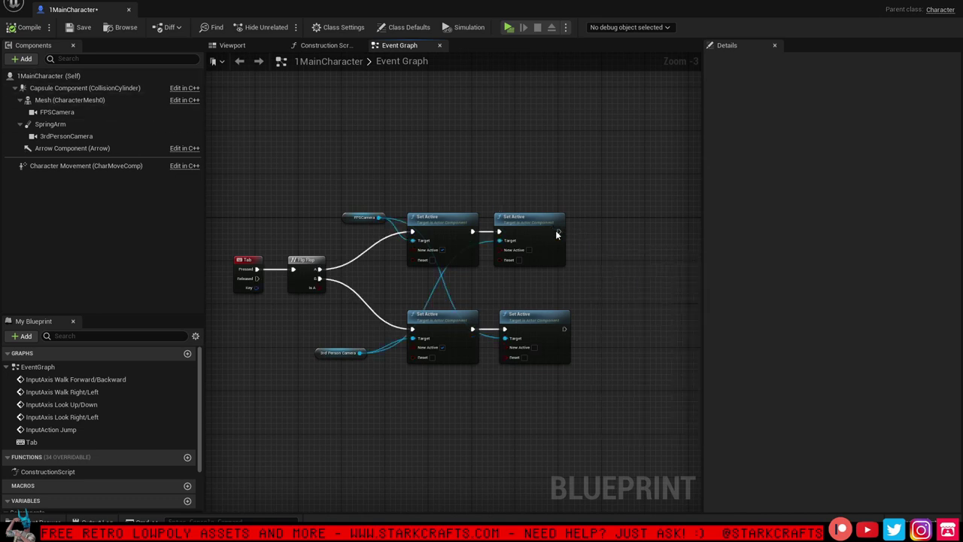
pyautogui.moveTo(557, 232); pyautogui.dragTo(596, 233)
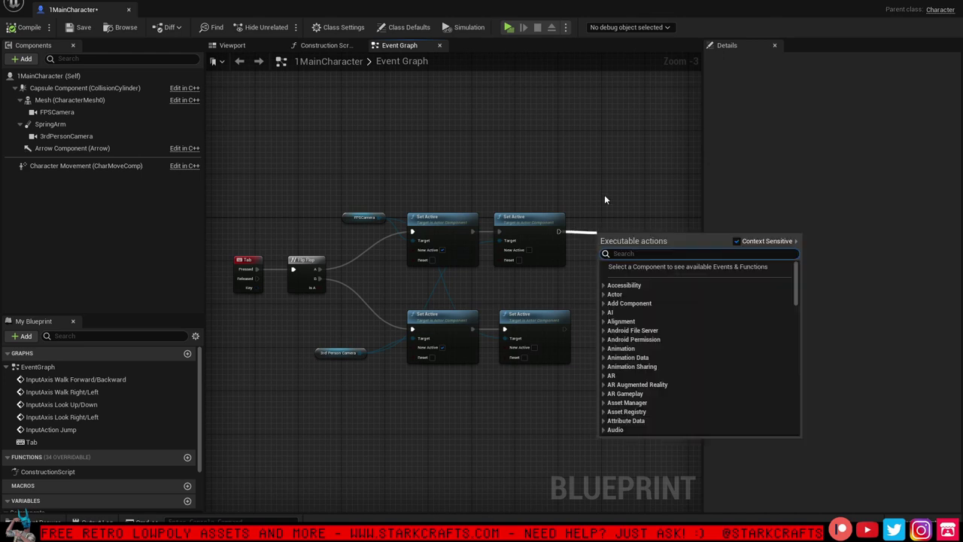
pyautogui.write('cont')
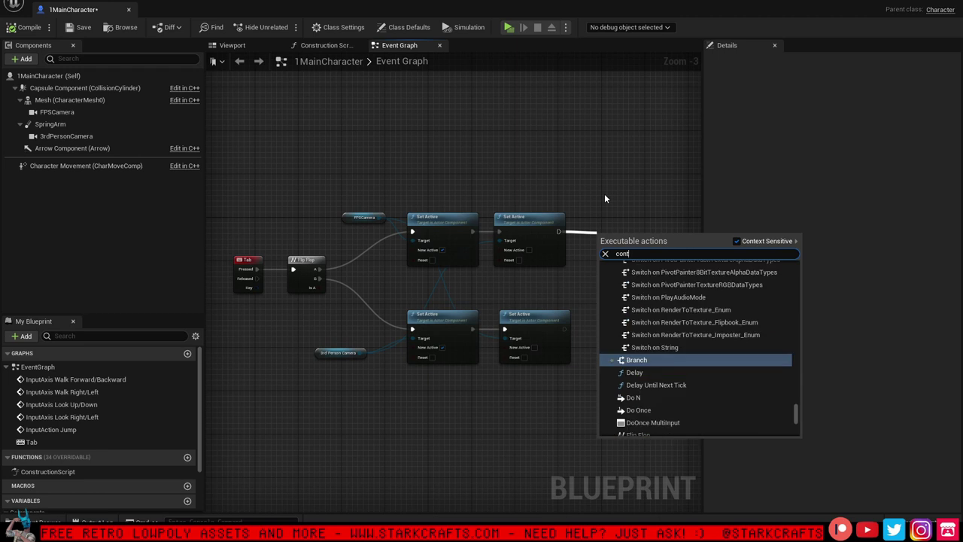
pyautogui.write('ro')
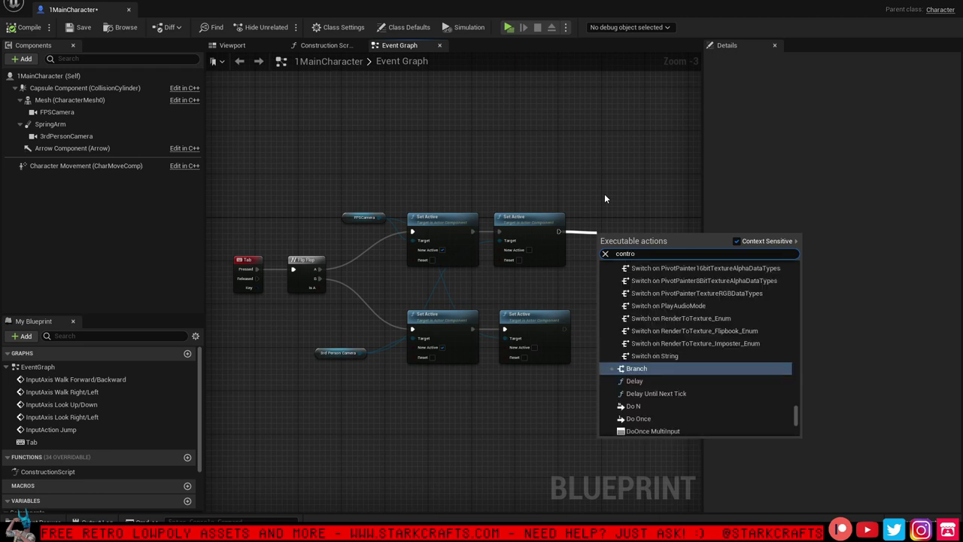
pyautogui.write('ller')
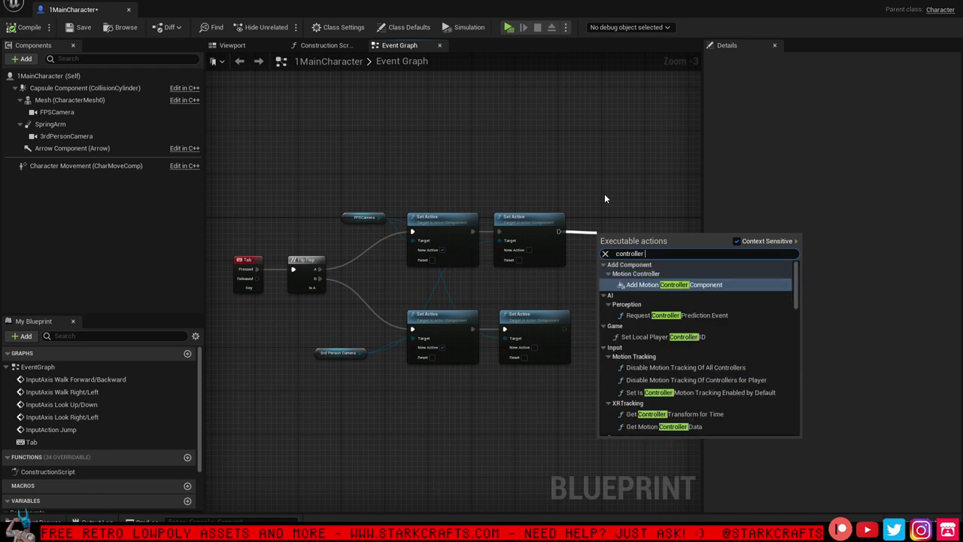
pyautogui.write(' ya')
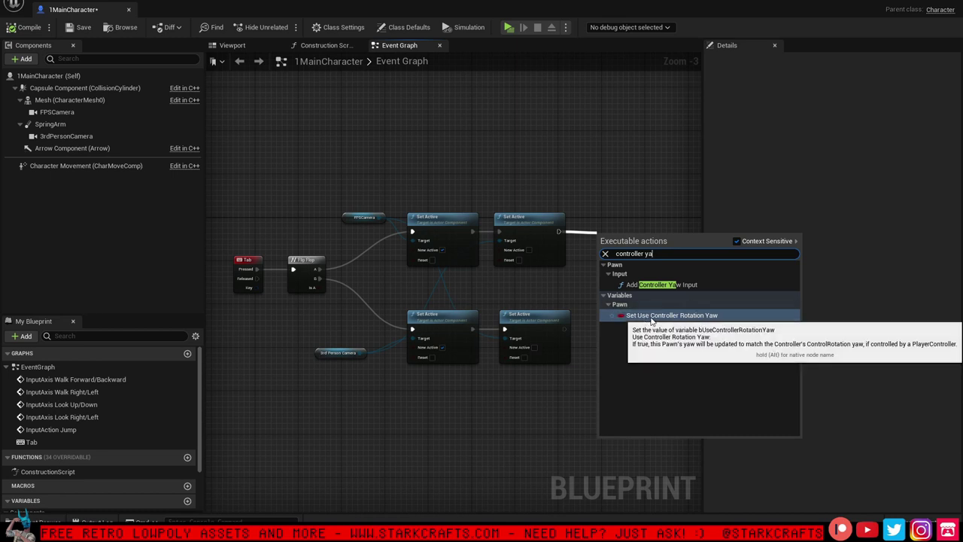
pyautogui.click(701, 316)
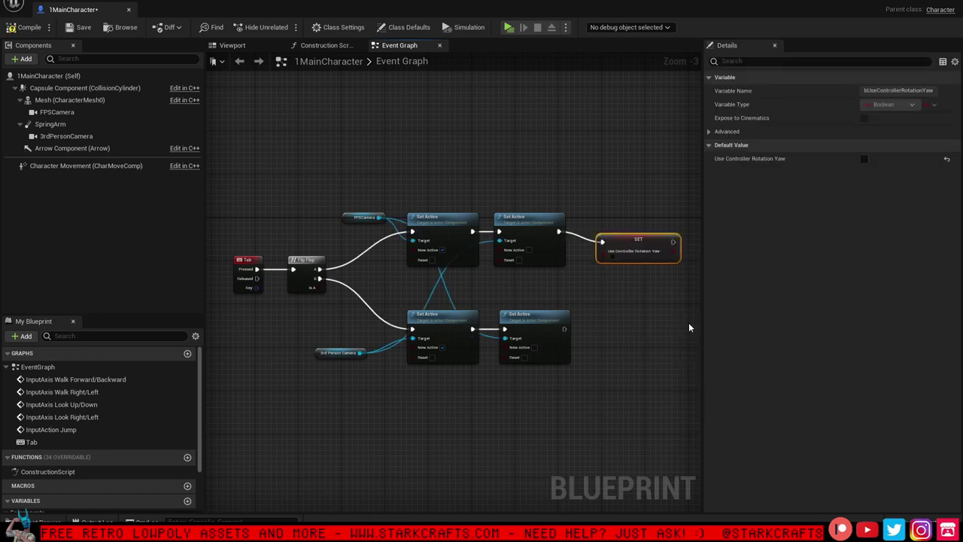
pyautogui.moveTo(688, 322); pyautogui.dragTo(650, 322, button='right')
pyautogui.moveTo(555, 252); pyautogui.dragTo(585, 239)
pyautogui.click(582, 318)
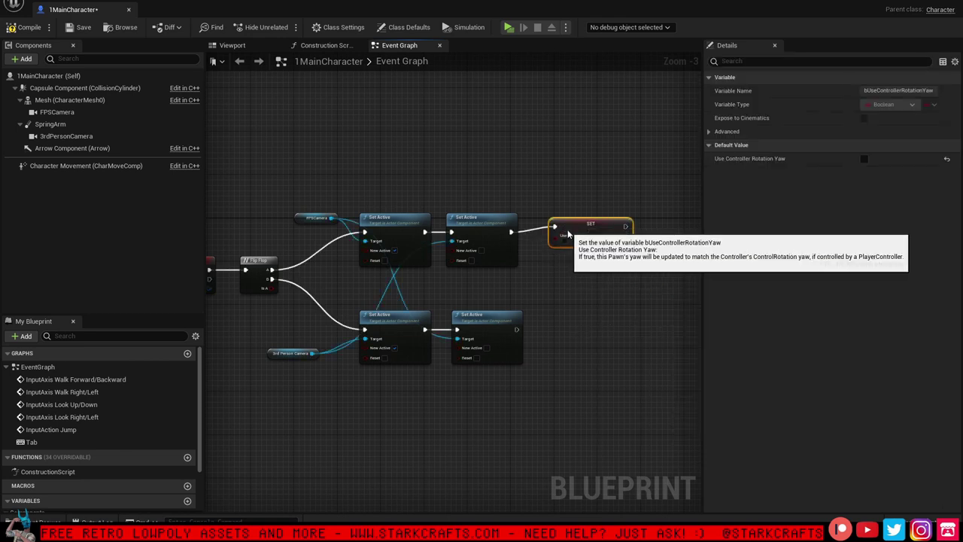
pyautogui.moveTo(582, 302); pyautogui.dragTo(565, 226, button='right')
pyautogui.scroll(-2, 588, 279)
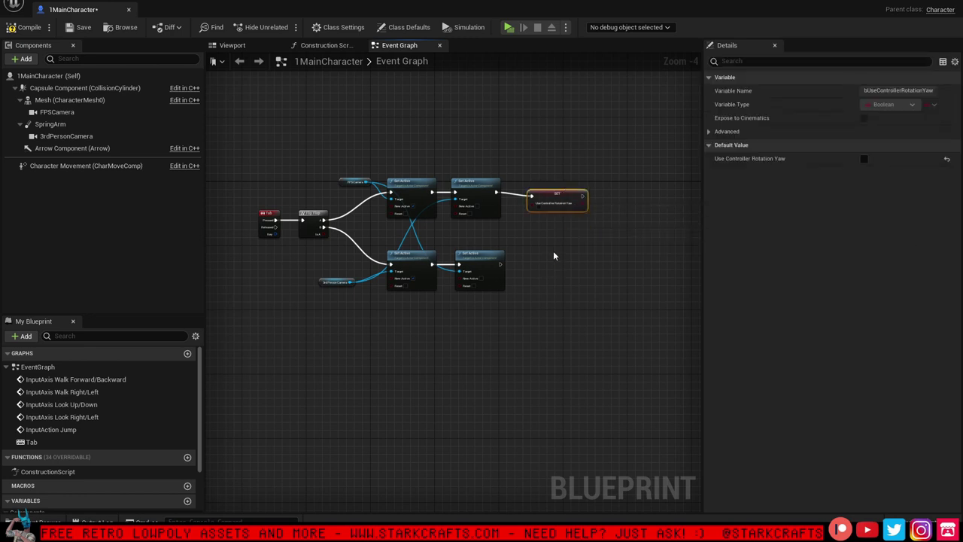
# Duplicate the yaw SET node and wire the copy after the 3rd-person camera's lower Set Active
pyautogui.hotkey('ctrl', 'c')
pyautogui.hotkey('ctrl', 'v')
pyautogui.moveTo(552, 265); pyautogui.dragTo(501, 264)
pyautogui.rightClick(548, 198)
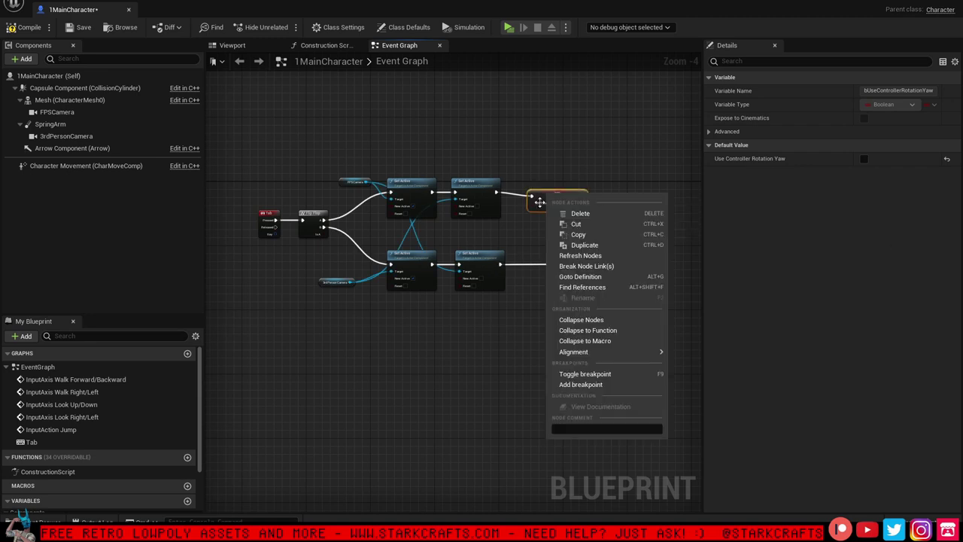
pyautogui.click(535, 136)
pyautogui.moveTo(561, 261); pyautogui.dragTo(538, 259)
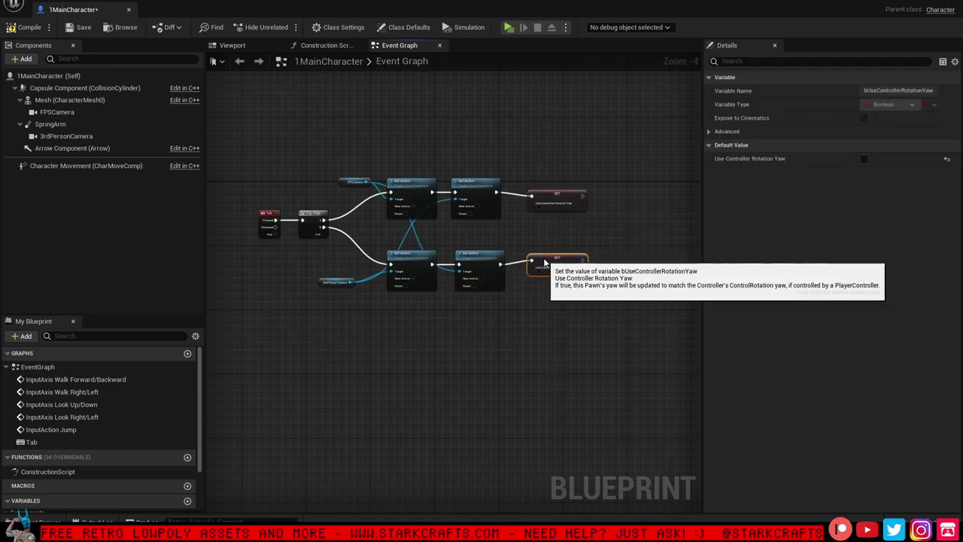
# Select the FPS camera row and the 3rd-person camera row of nodes
pyautogui.scroll(2, 525, 275)
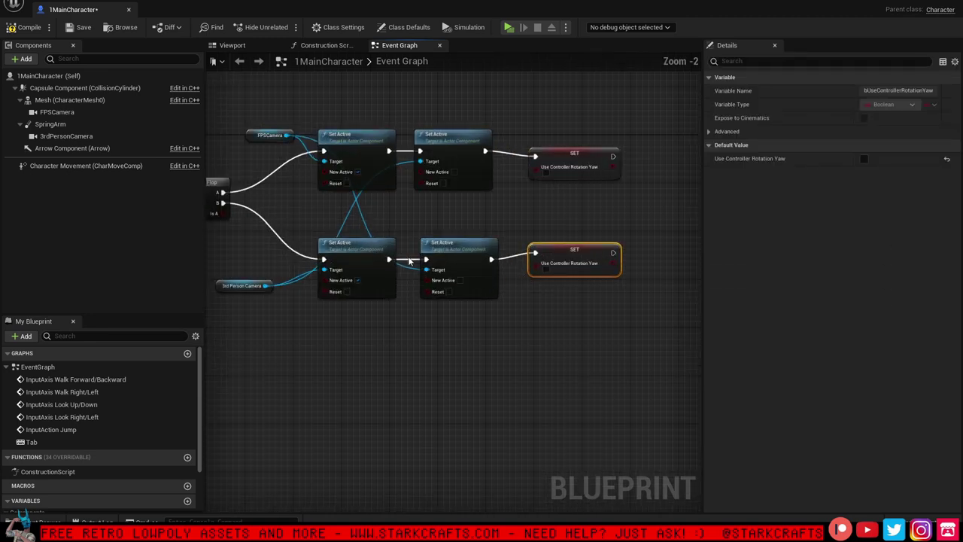
pyautogui.moveTo(244, 147); pyautogui.dragTo(289, 177, button='right')
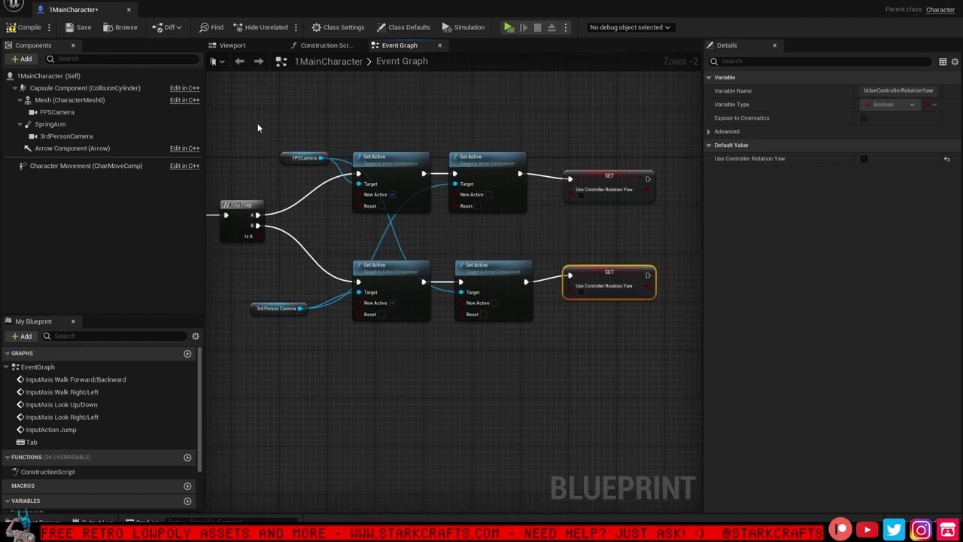
pyautogui.moveTo(257, 128); pyautogui.dragTo(637, 226)
pyautogui.moveTo(253, 275); pyautogui.dragTo(600, 311)
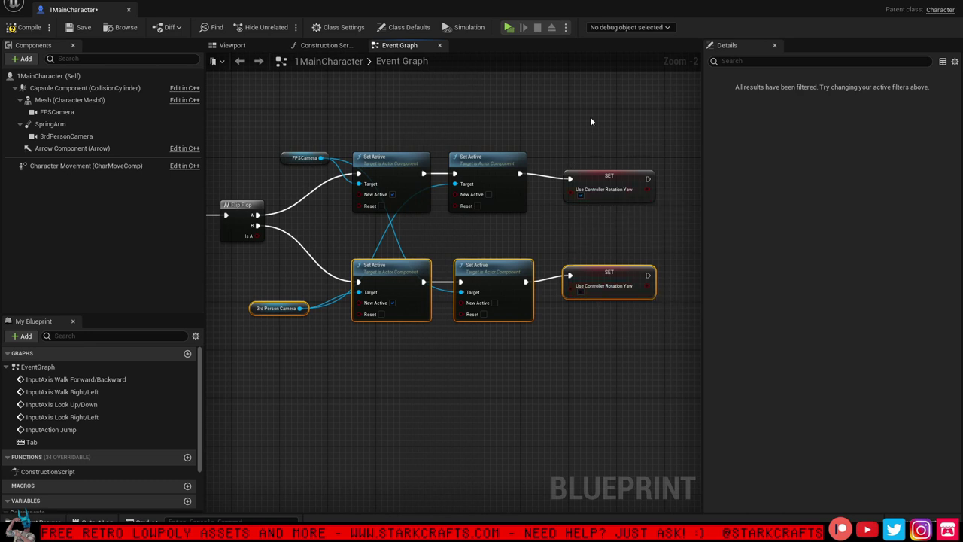
# Compile and save the character blueprint, then start a play test
pyautogui.click(28, 27)
pyautogui.click(78, 27)
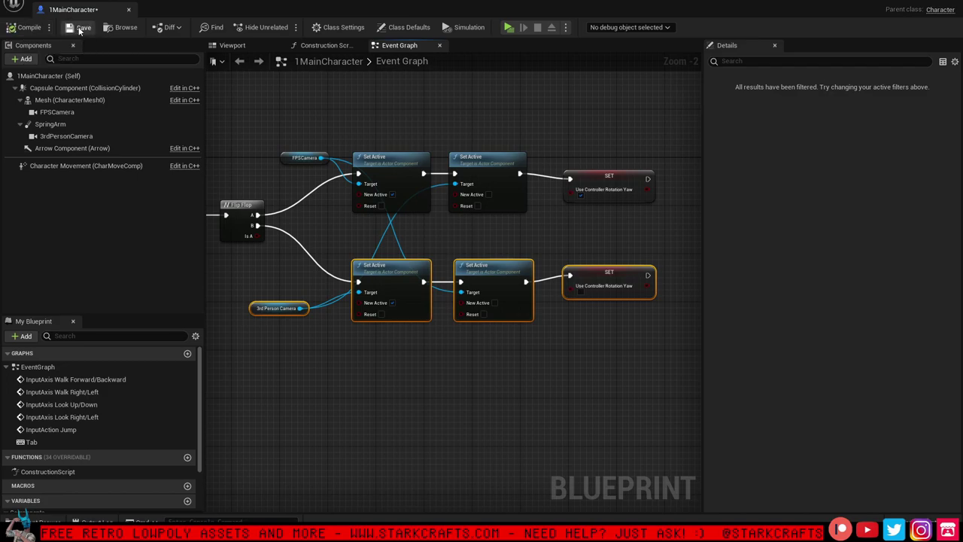
pyautogui.click(509, 27)
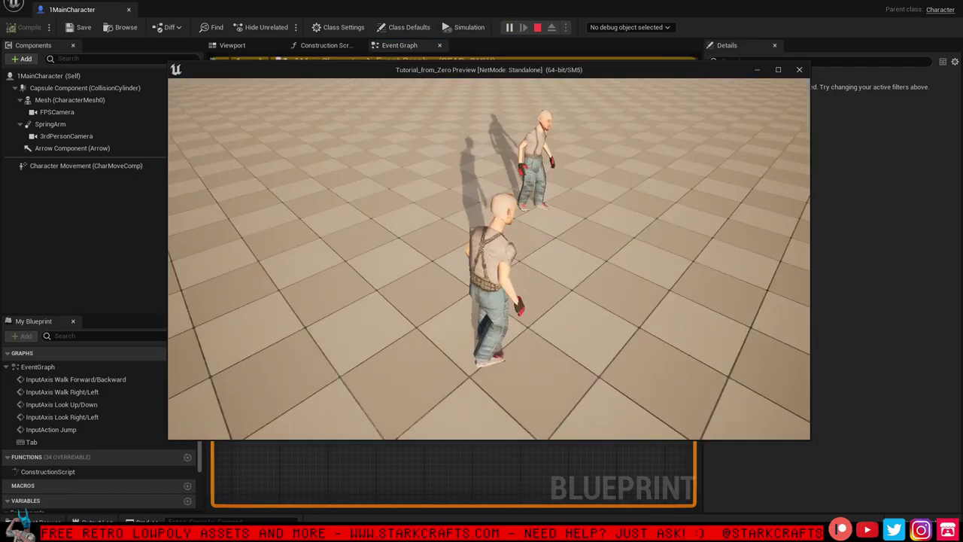
# Walk the character in third person, then switch to the first-person camera
pyautogui.press('w')
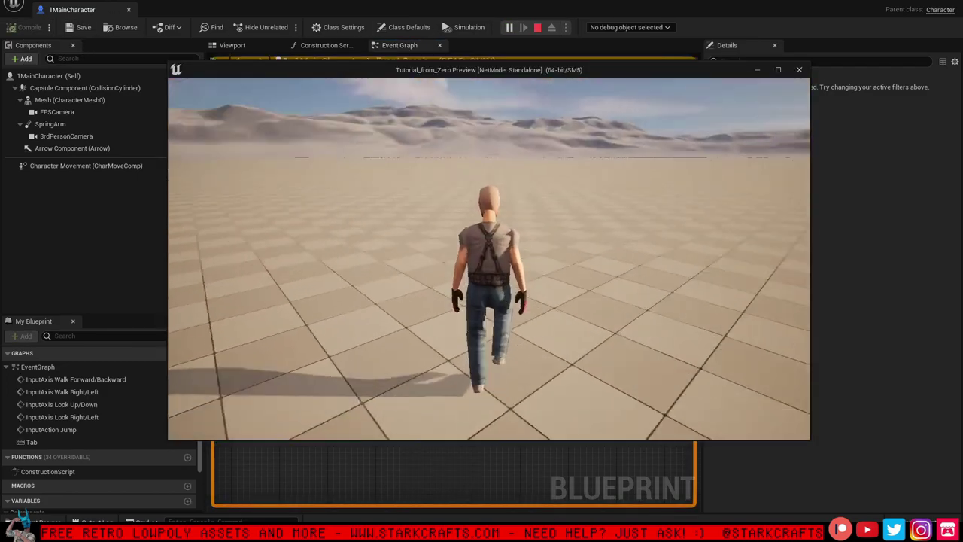
pyautogui.press('w')
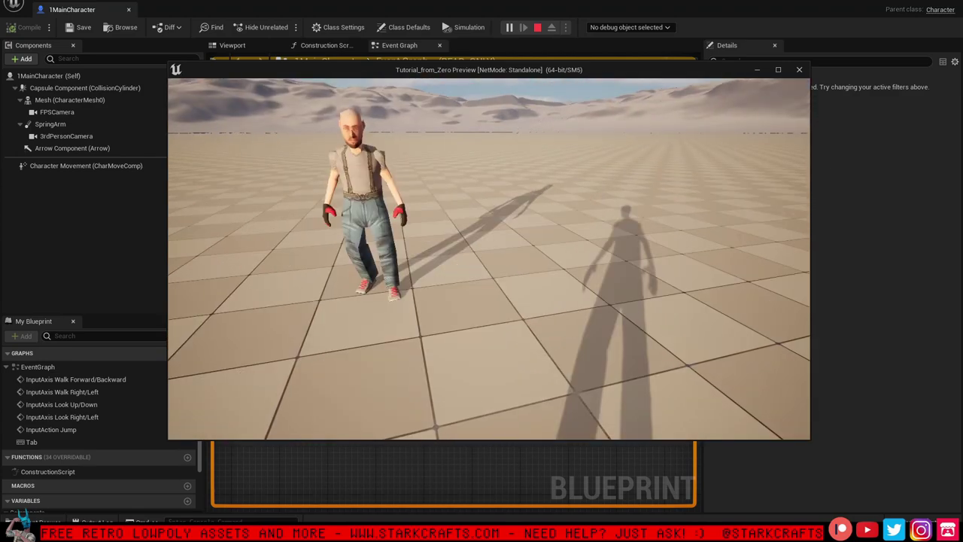
pyautogui.press('w')
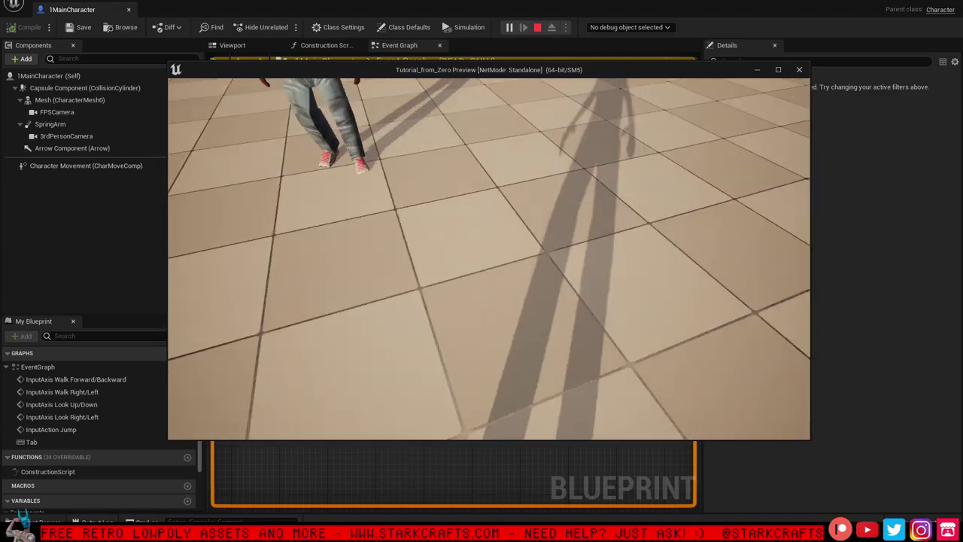
pyautogui.press('w')
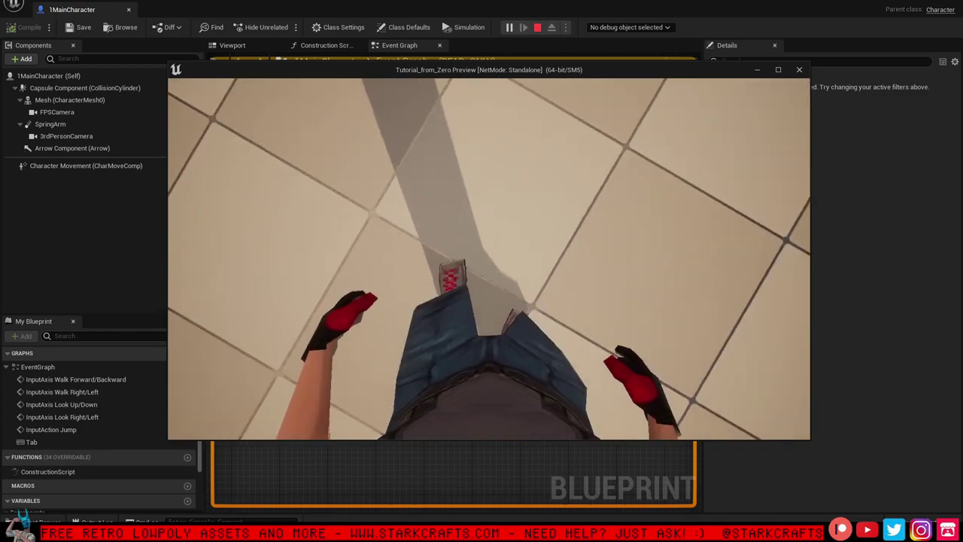
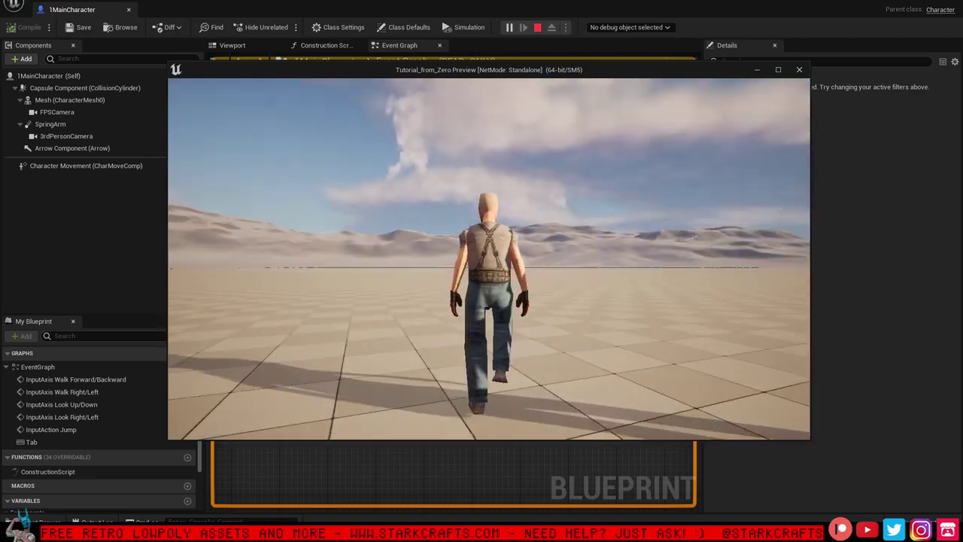
# Toggle between first- and third-person views with Tab while walking, then stop the preview
pyautogui.press('Tab')
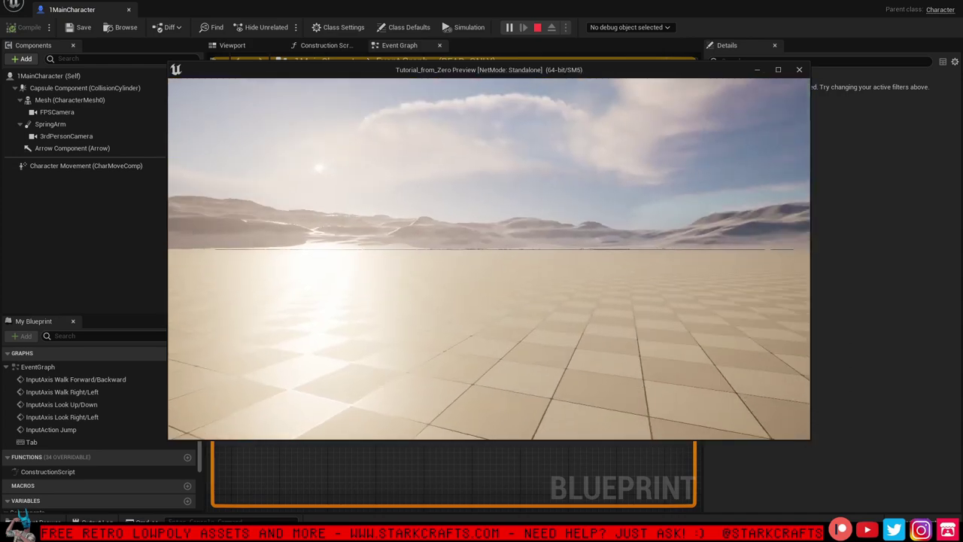
pyautogui.press('w')
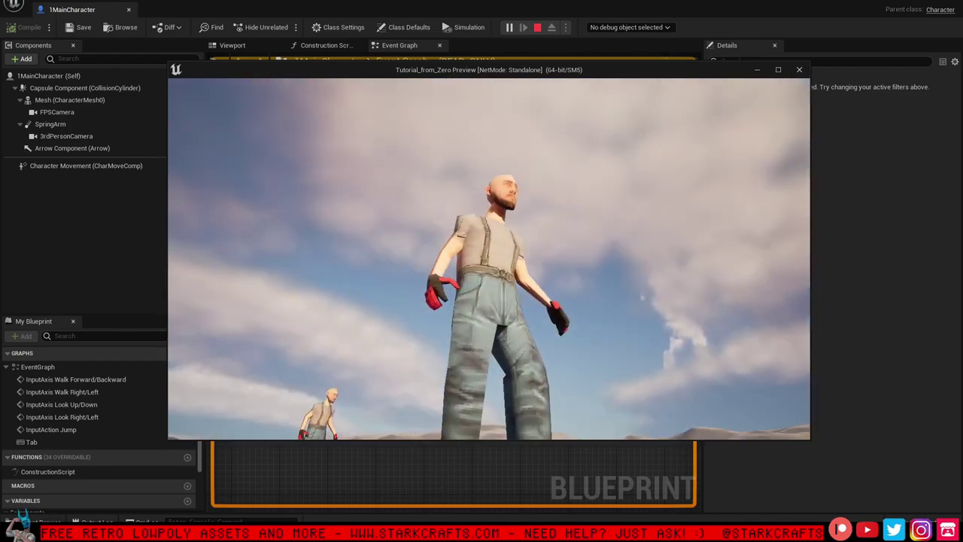
pyautogui.press('Tab')
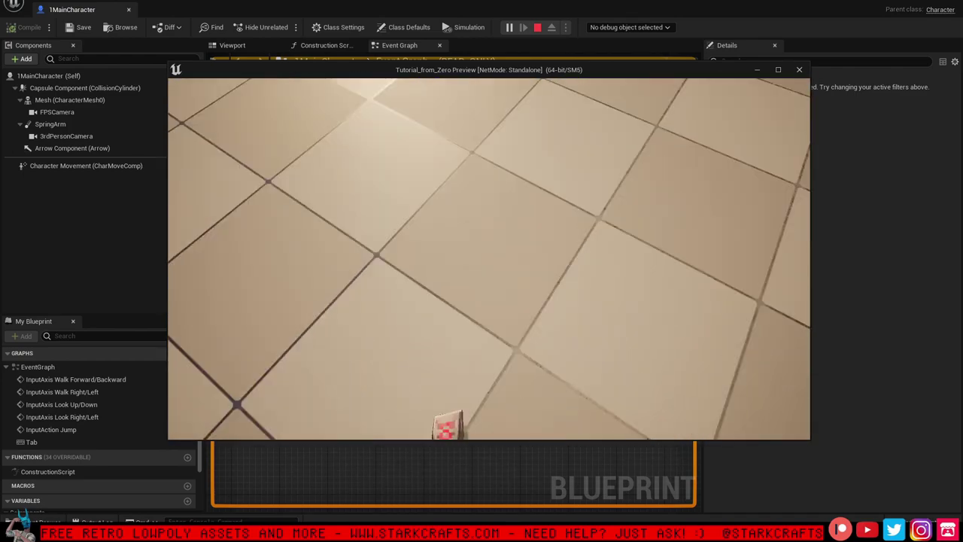
pyautogui.press('Tab')
pyautogui.press('Escape')
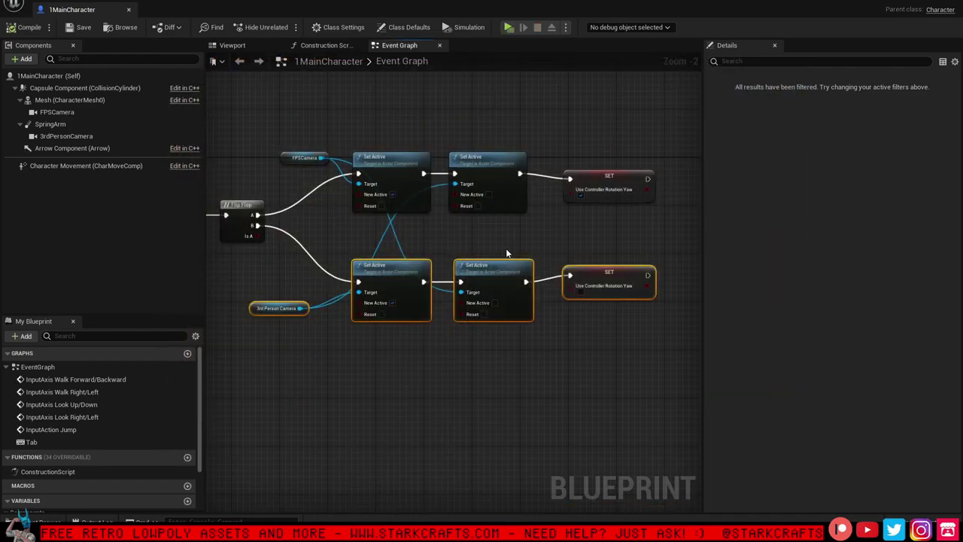
# Wrap the camera-switch nodes in a comment box titled 'Switch View FPS to 3rd'
pyautogui.scroll(-3, 506, 253)
pyautogui.moveTo(638, 361); pyautogui.dragTo(343, 176)
pyautogui.rightClick(480, 244)
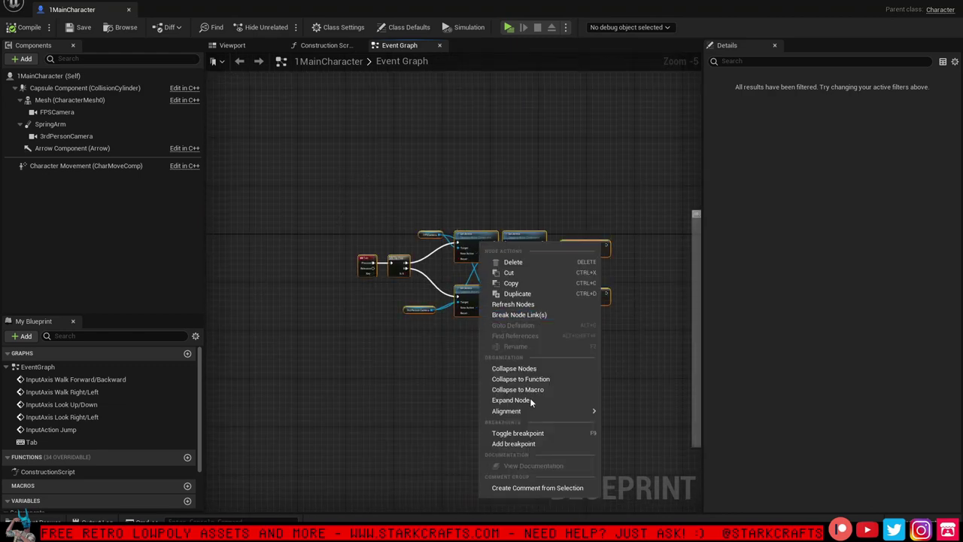
pyautogui.click(522, 488)
pyautogui.write('Sw')
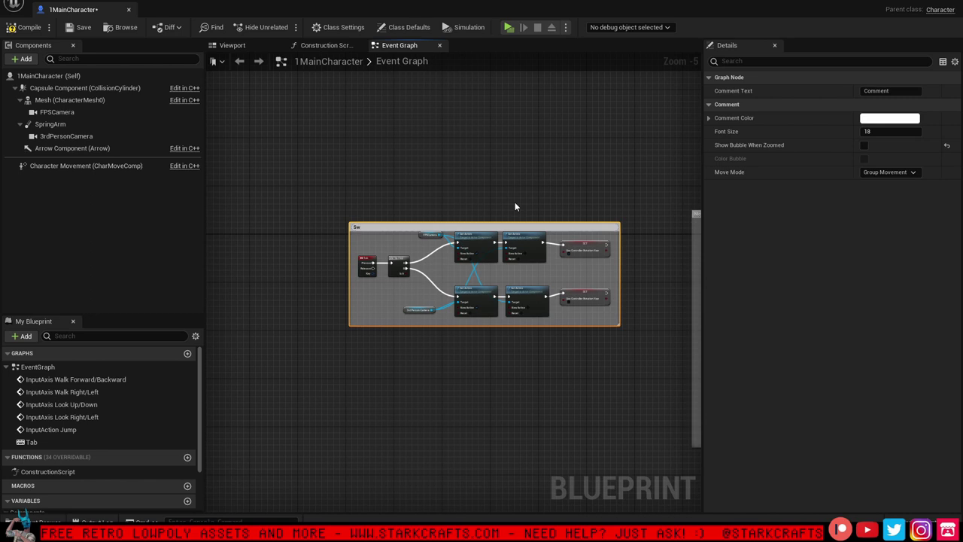
pyautogui.write('itch')
pyautogui.write('View FPS to 3rd')
pyautogui.press('Return')
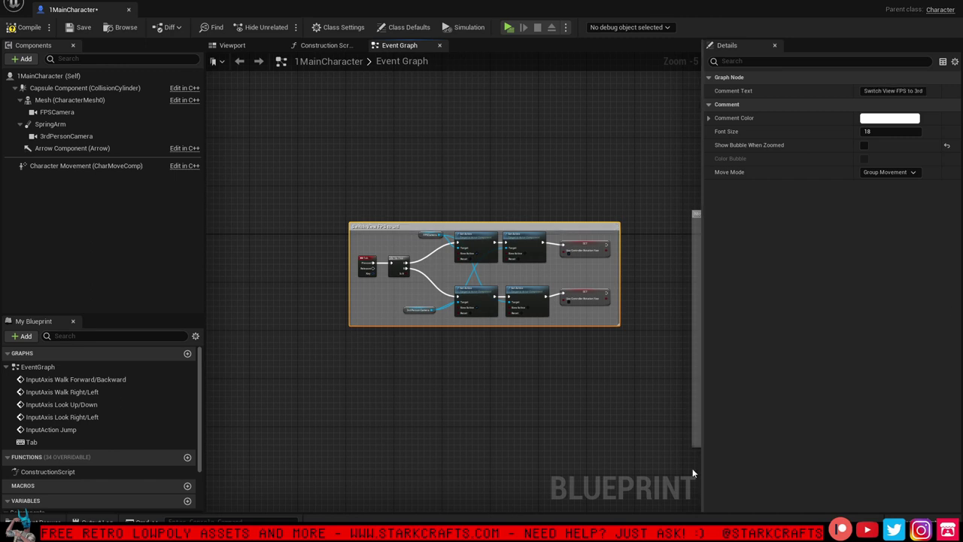
# Save the 1MainCharacter blueprint
pyautogui.scroll(-3, 455, 392)
pyautogui.moveTo(455, 392); pyautogui.dragTo(384, 357, button='right')
pyautogui.click(76, 27)
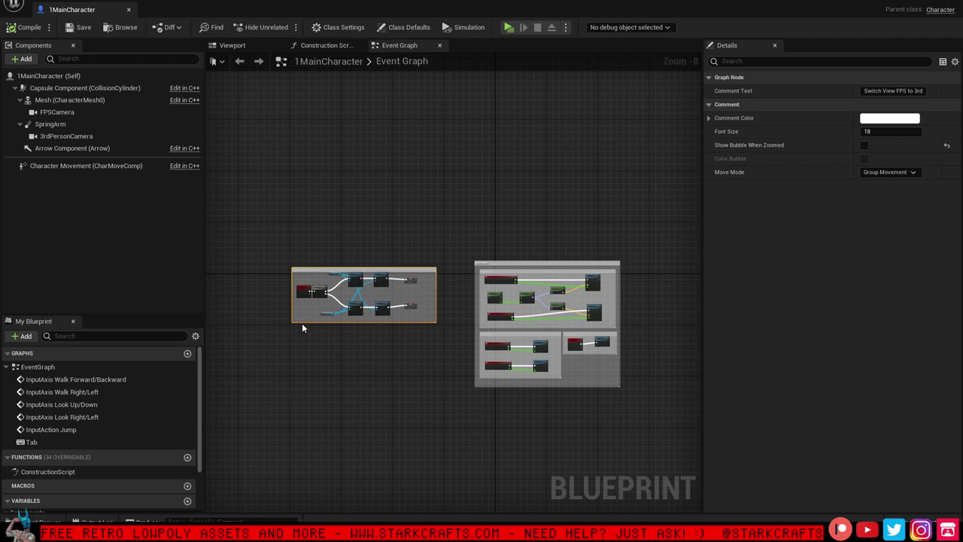
# Select the camera-switch comment group and start a play preview of the level
pyautogui.moveTo(273, 229); pyautogui.dragTo(461, 351)
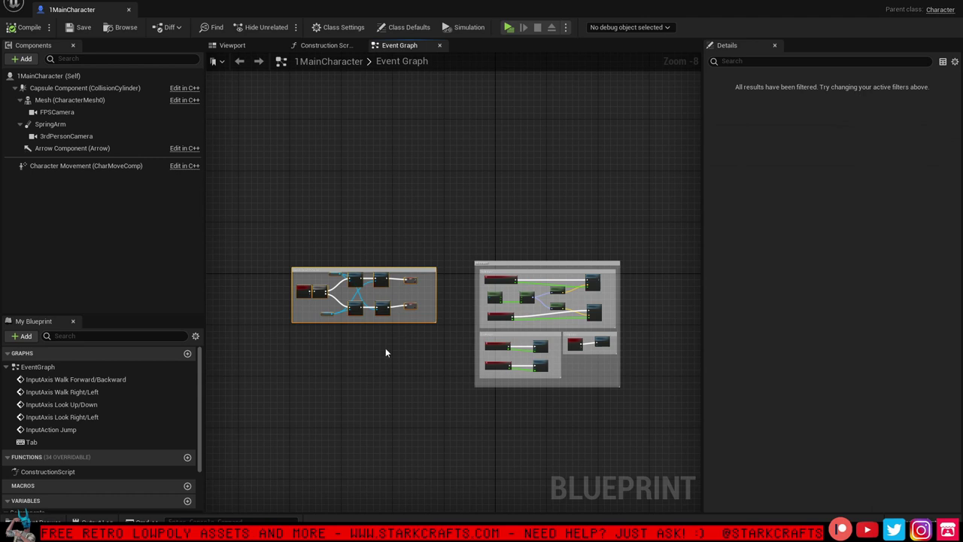
pyautogui.scroll(1, 435, 357)
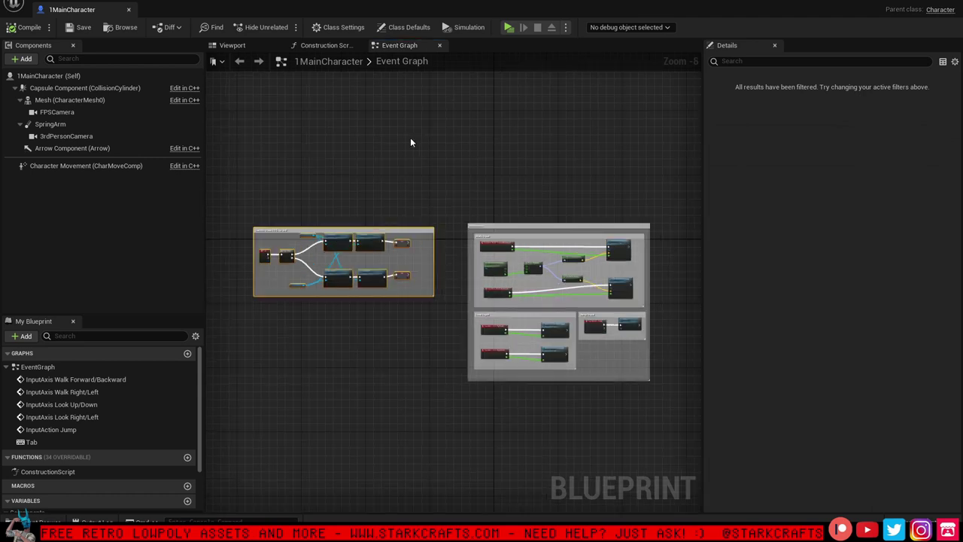
pyautogui.click(508, 27)
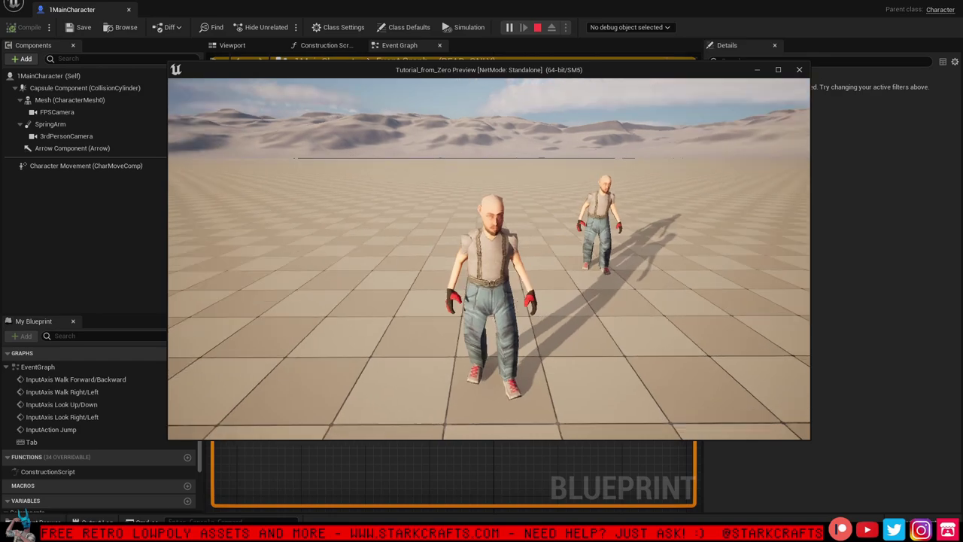
# Walk the character forward and left, stop playing, and close the 1MainCharacter blueprint editor
pyautogui.press('w')
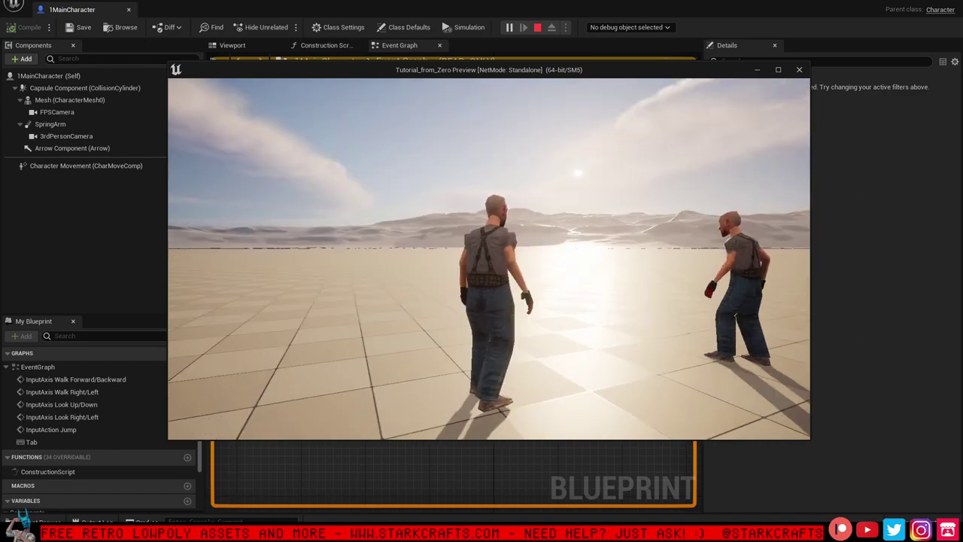
pyautogui.press('a')
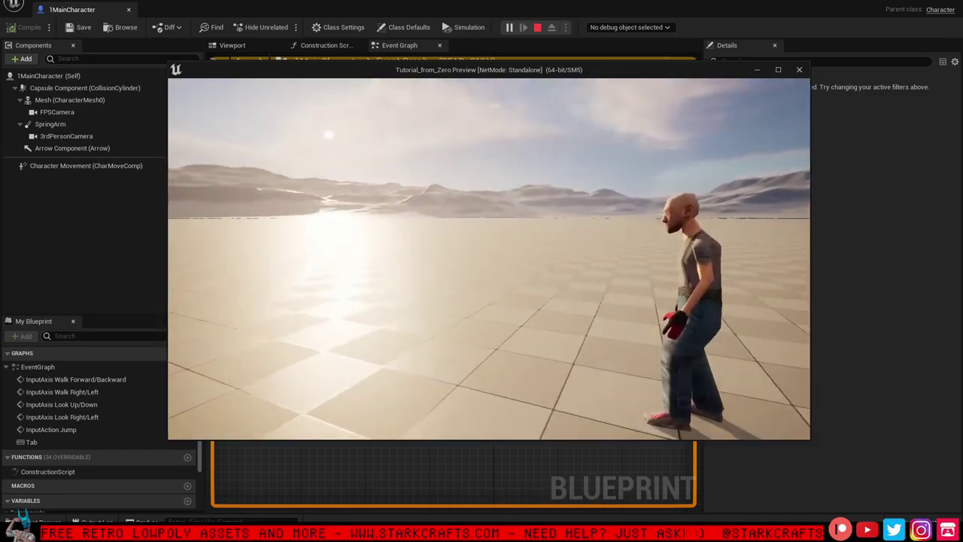
pyautogui.press('Escape')
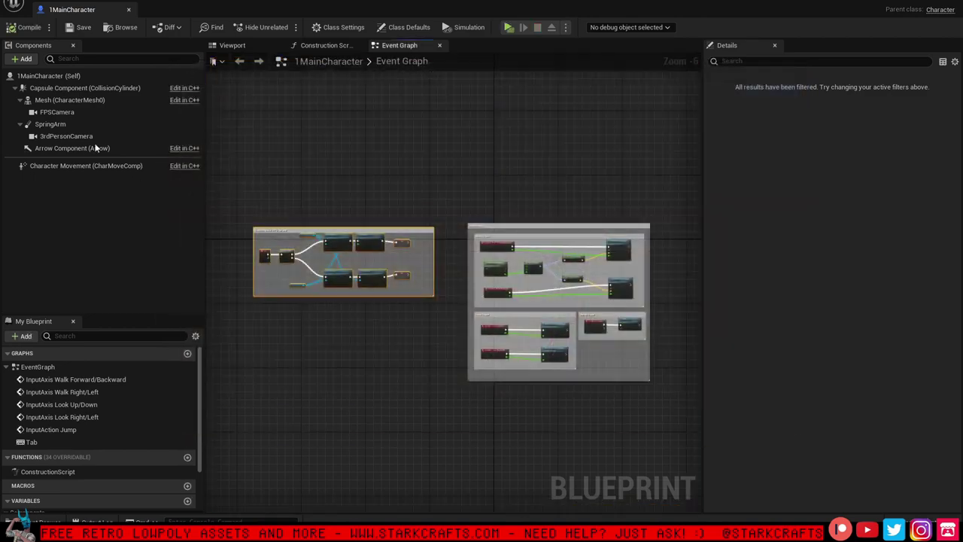
pyautogui.click(130, 12)
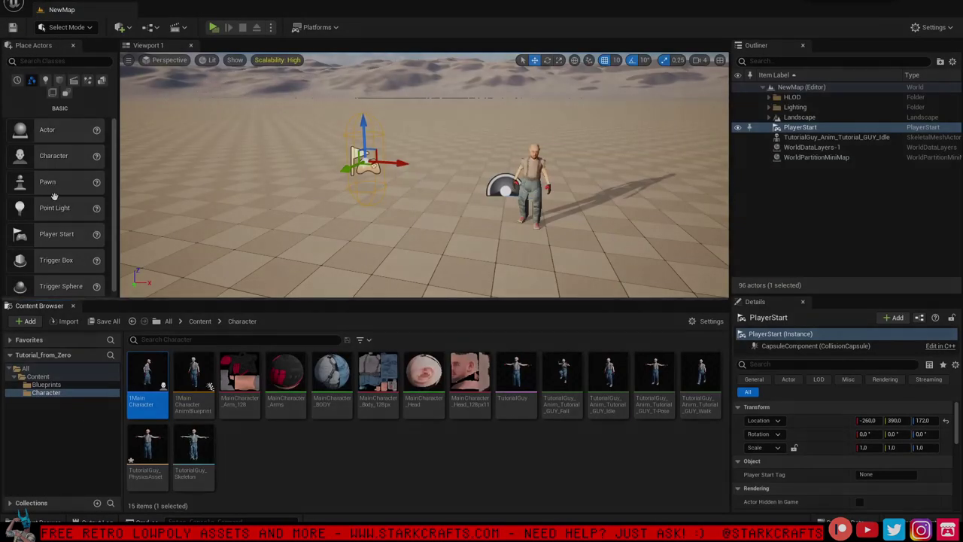